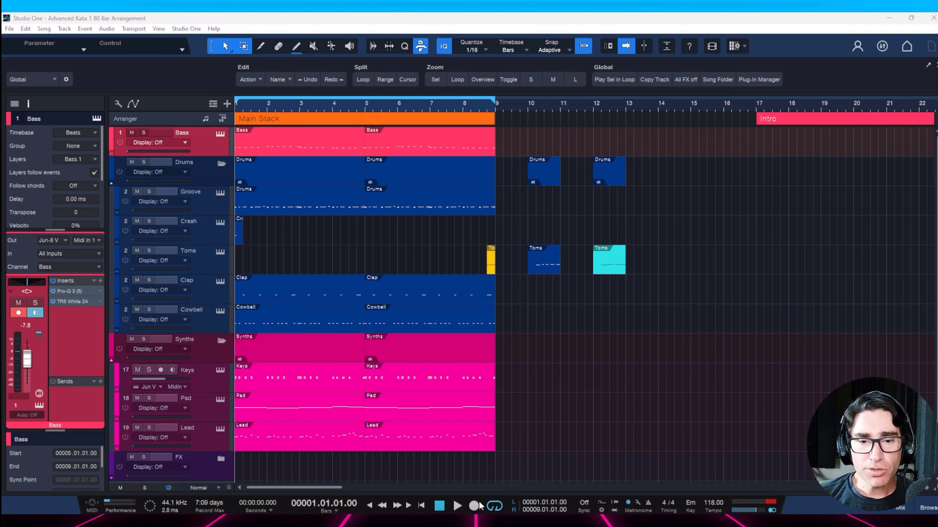
# - Play back the eight-bar Main Stack loop from bar 1 and stop playback
pyautogui.moveTo(450, 520)
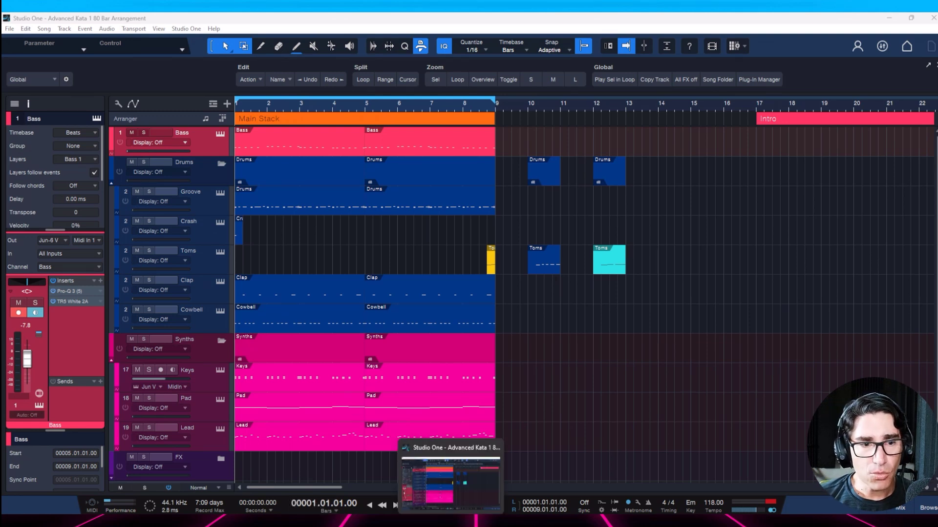
pyautogui.click(450, 481)
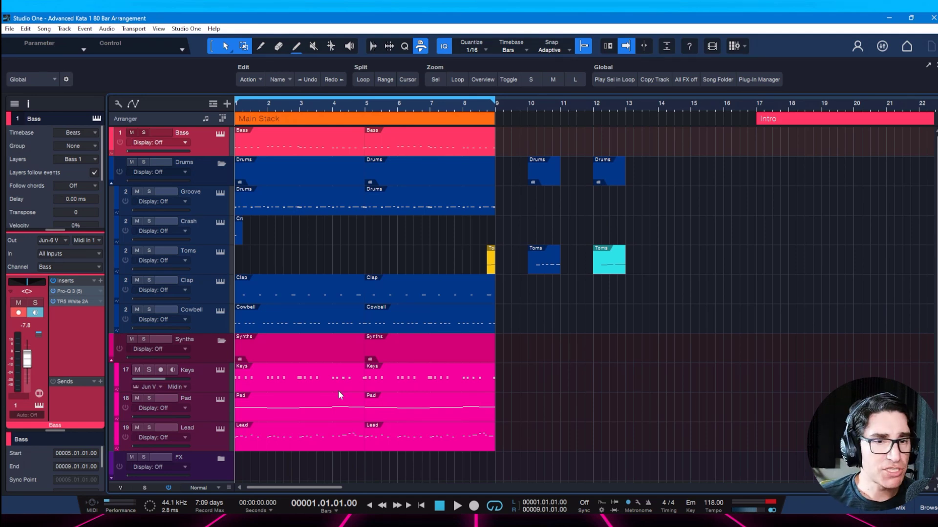
pyautogui.press('space')
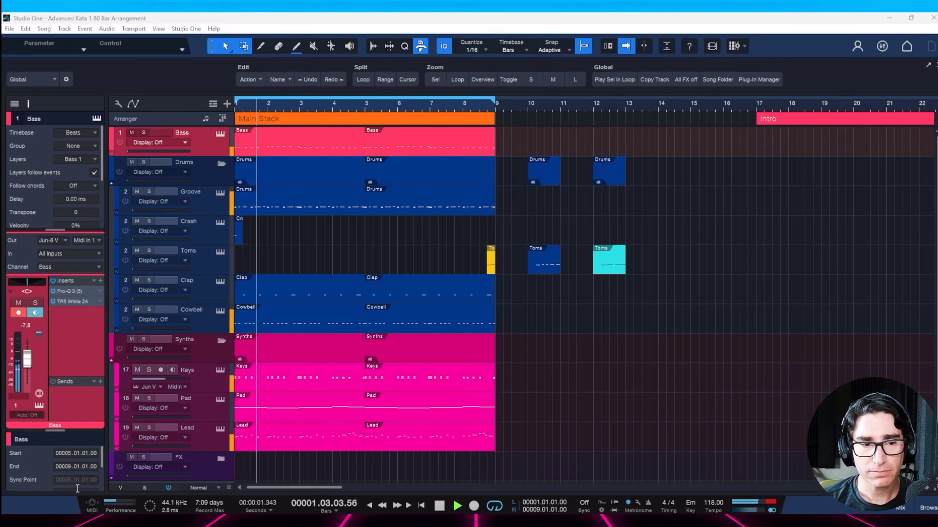
pyautogui.click(251, 487)
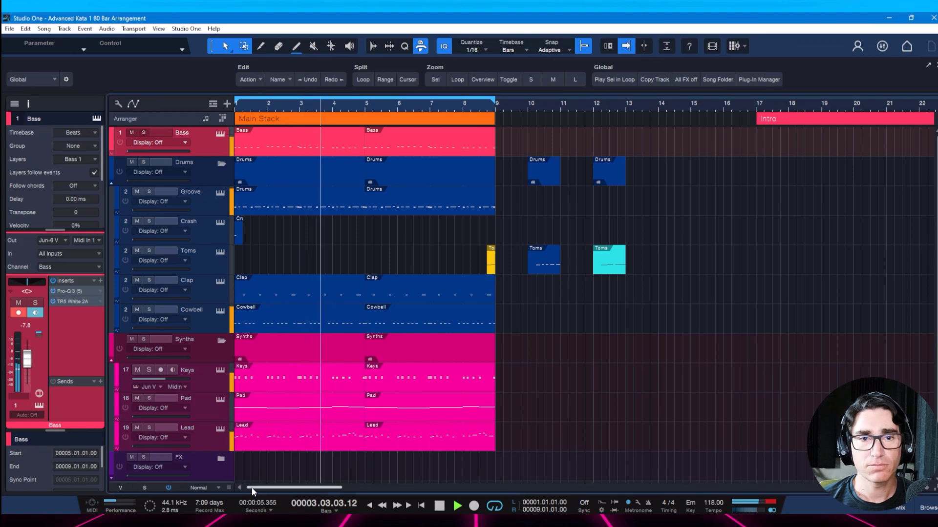
pyautogui.press('space')
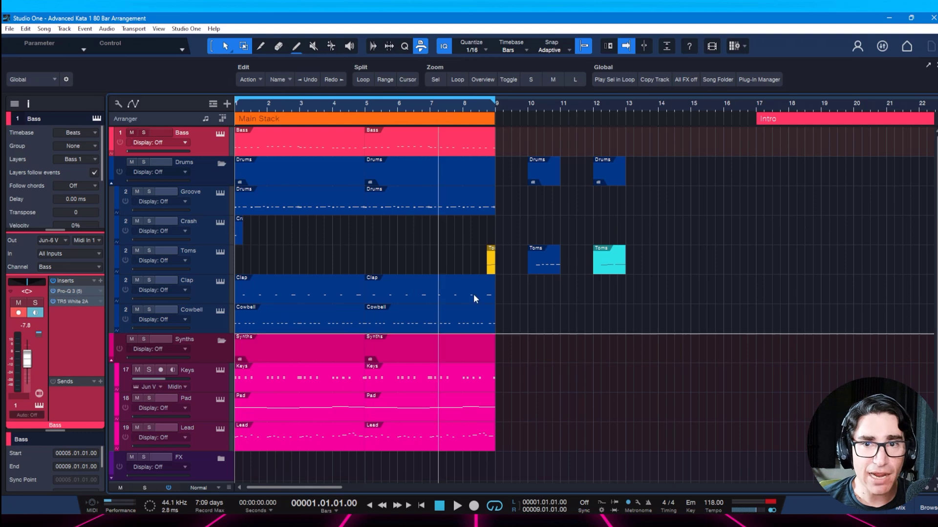
# - Review the arranger sections from Intro through Outro and save the song
pyautogui.scroll(-5, 681, 104)
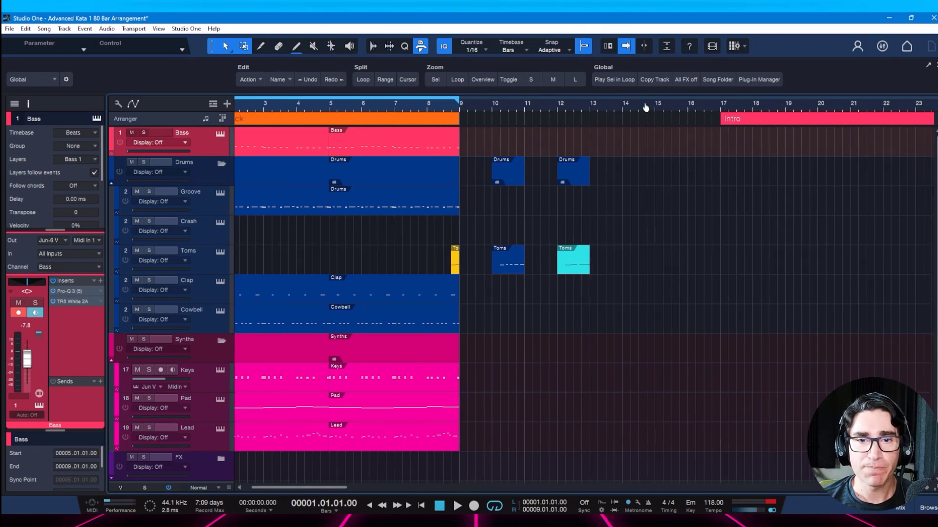
pyautogui.scroll(-2, 631, 98)
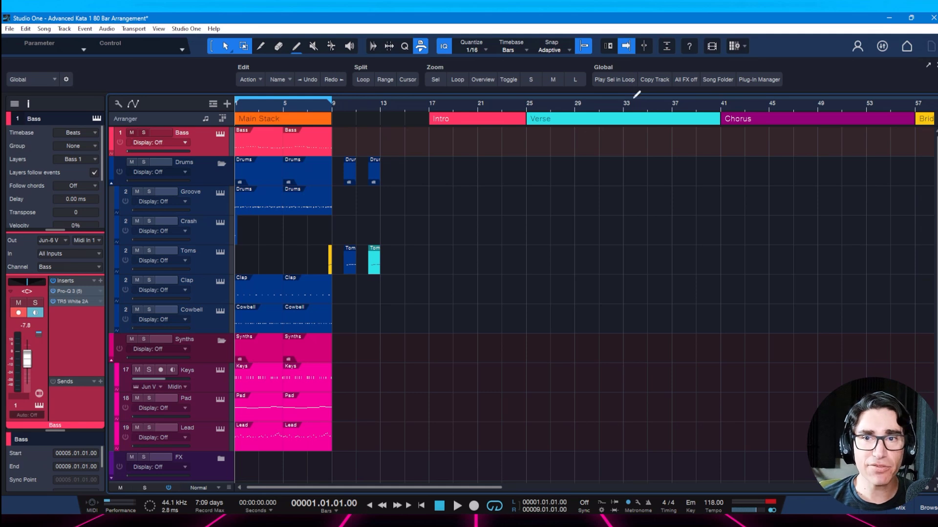
pyautogui.scroll(-4, 630, 98)
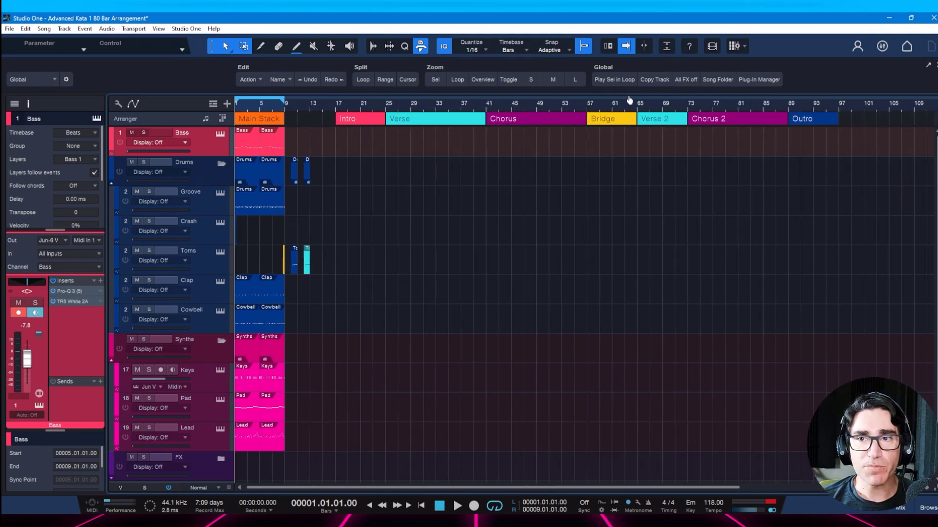
pyautogui.click(371, 122)
pyautogui.click(421, 122)
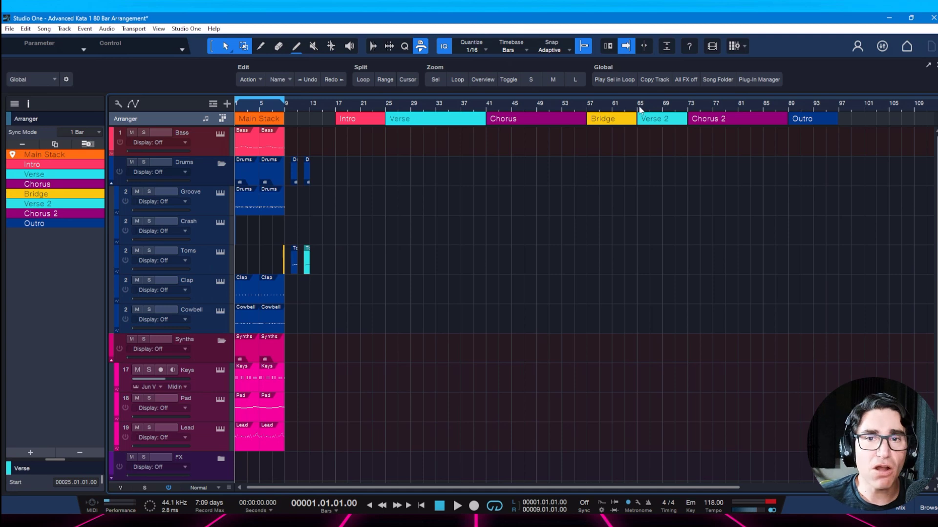
pyautogui.click(549, 123)
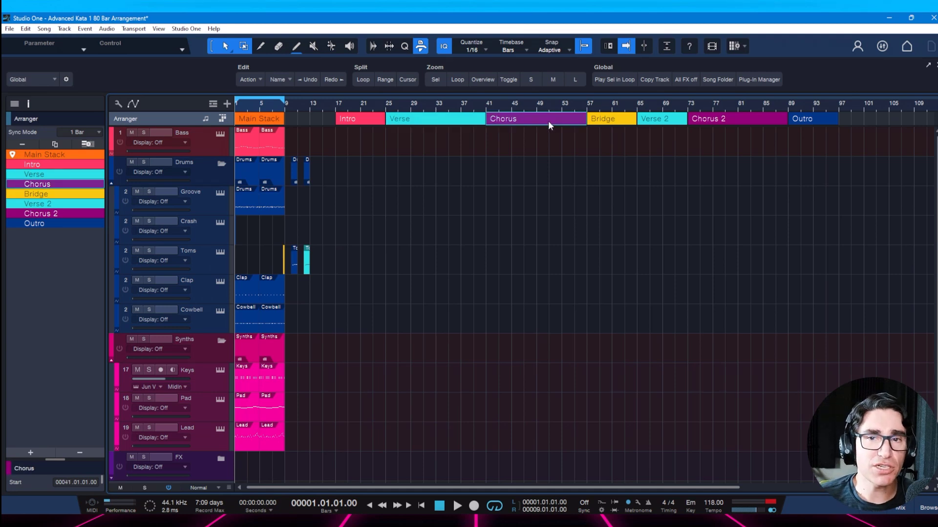
pyautogui.click(600, 124)
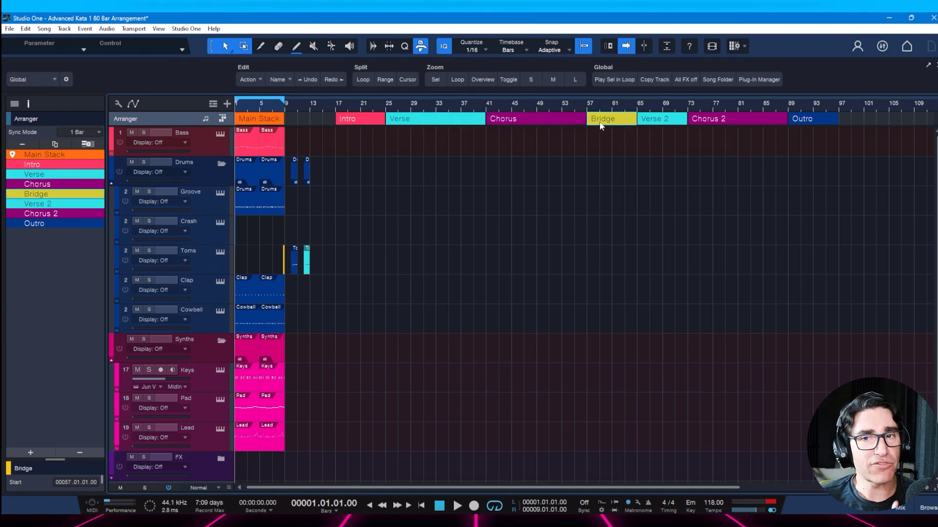
pyautogui.click(670, 121)
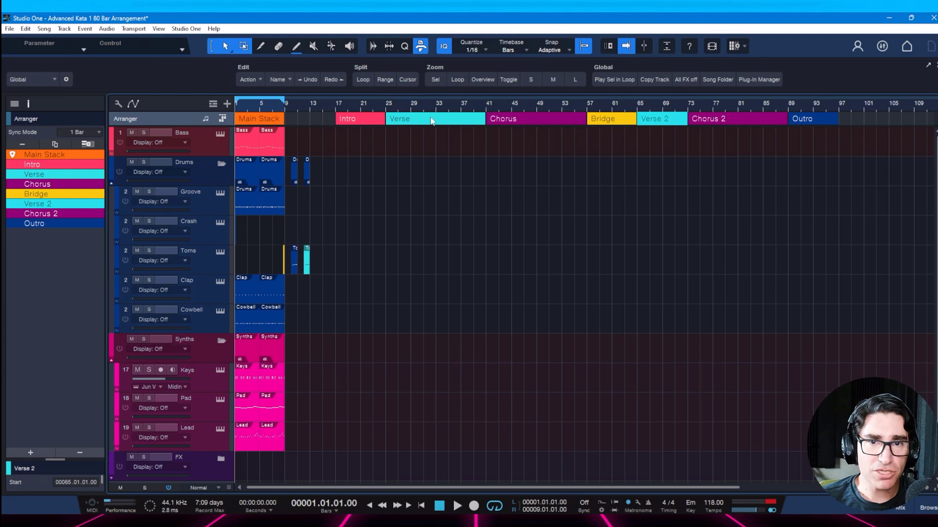
pyautogui.click(722, 121)
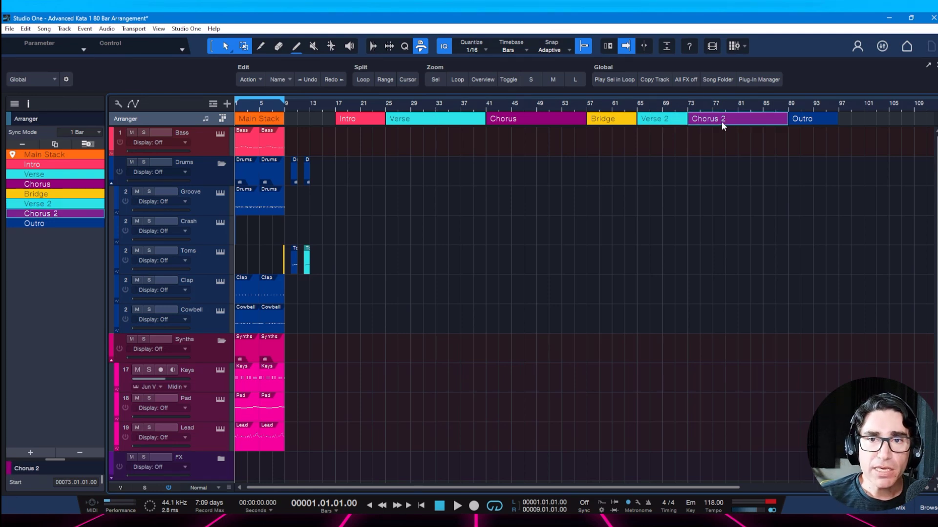
pyautogui.click(807, 120)
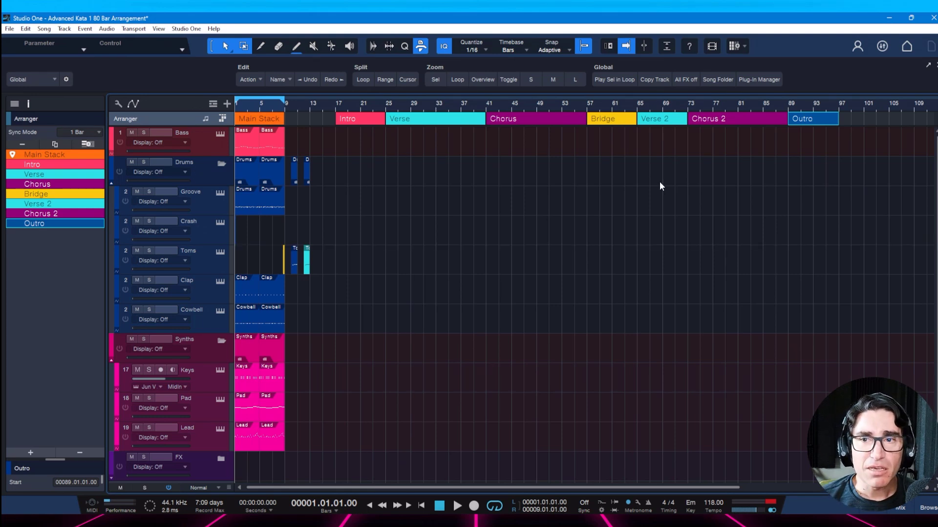
pyautogui.click(607, 125)
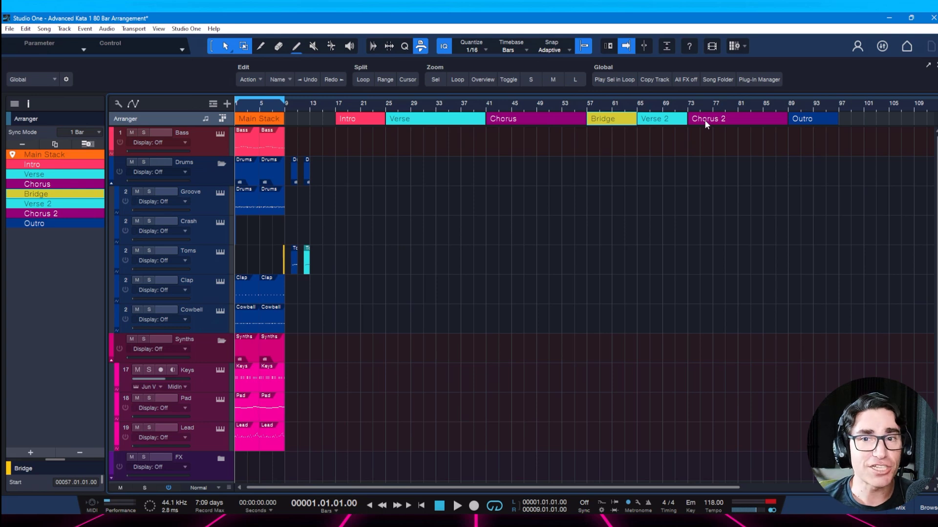
pyautogui.hotkey('ctrl', 's')
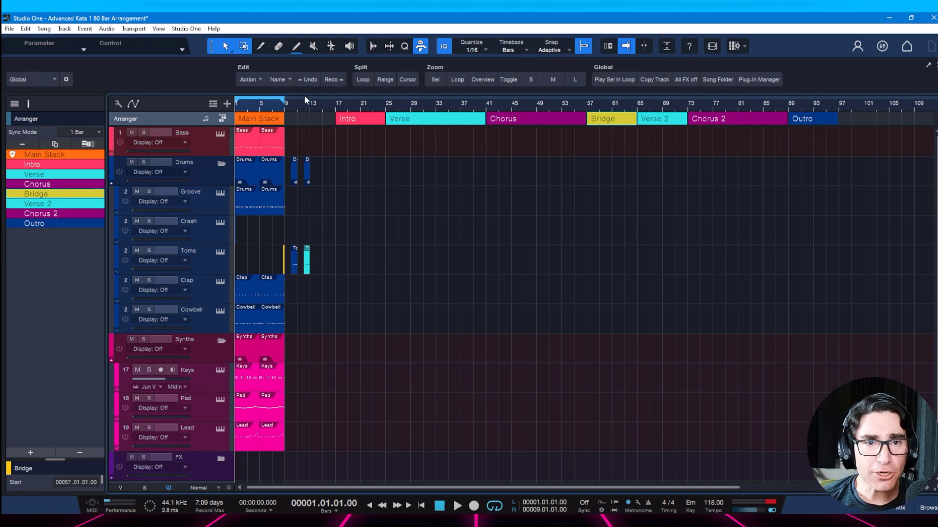
# - Inspect the Keys, Pad and Lead tracks one after another
pyautogui.scroll(3, 262, 107)
pyautogui.scroll(-3, 262, 108)
pyautogui.scroll(2, 262, 107)
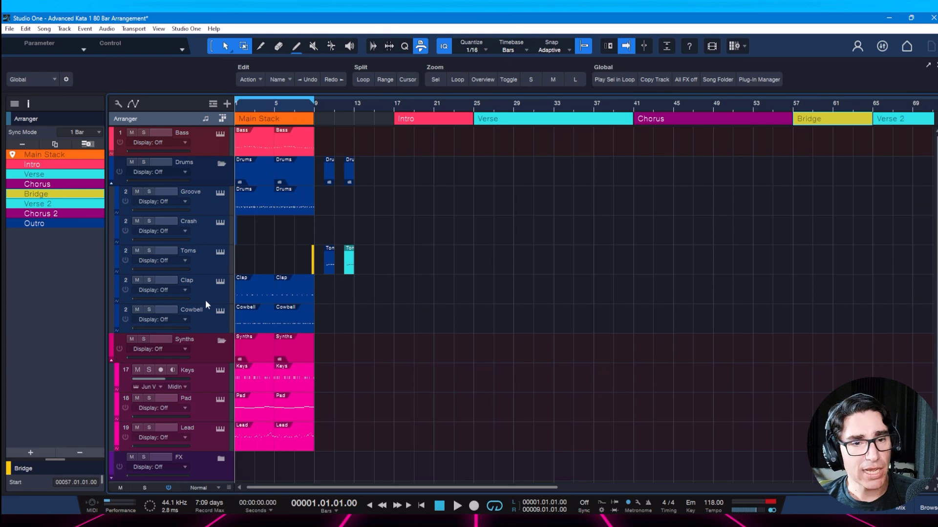
pyautogui.click(197, 371)
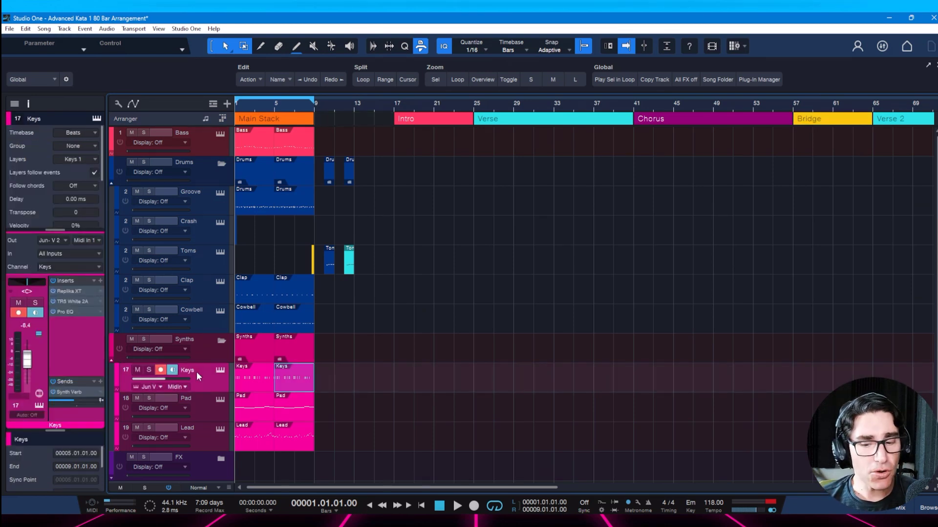
pyautogui.click(198, 400)
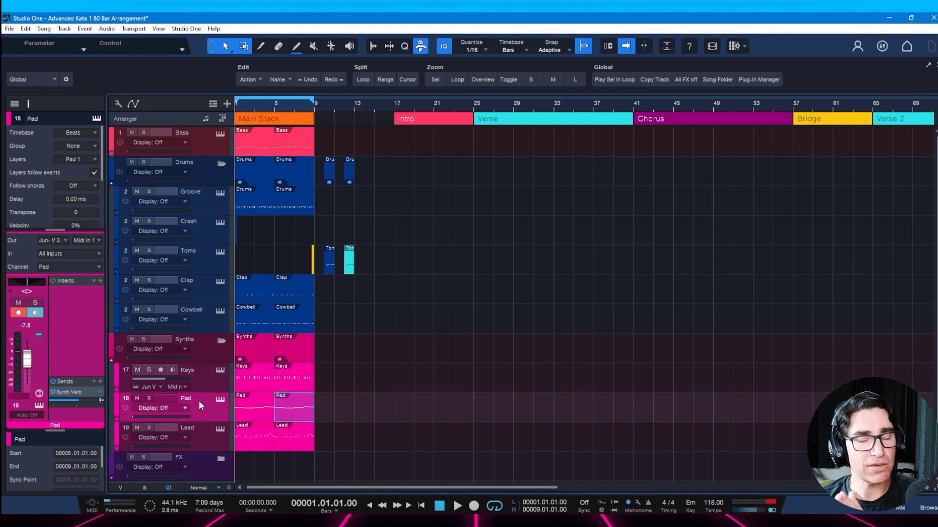
pyautogui.click(198, 427)
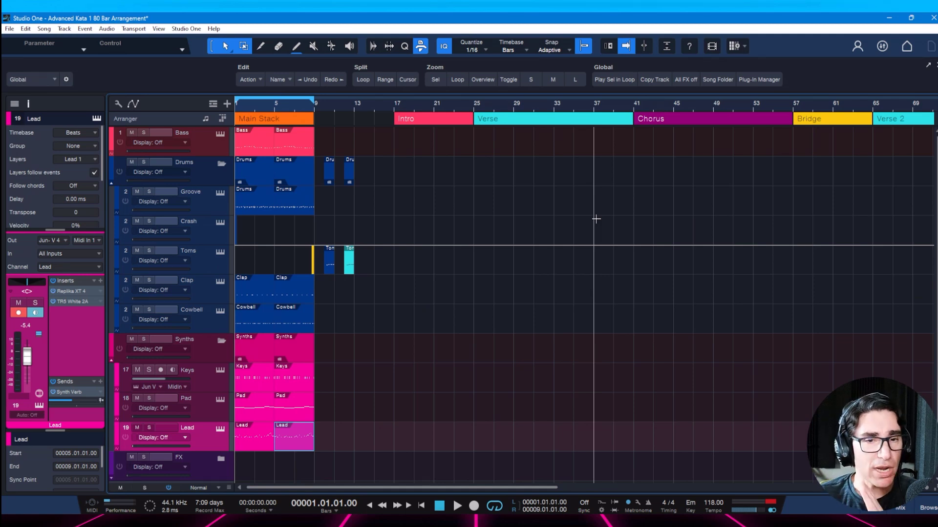
# - Copy all Main Stack events, from Bass to Lead, to the start of the Chorus at bar 41
pyautogui.click(262, 121)
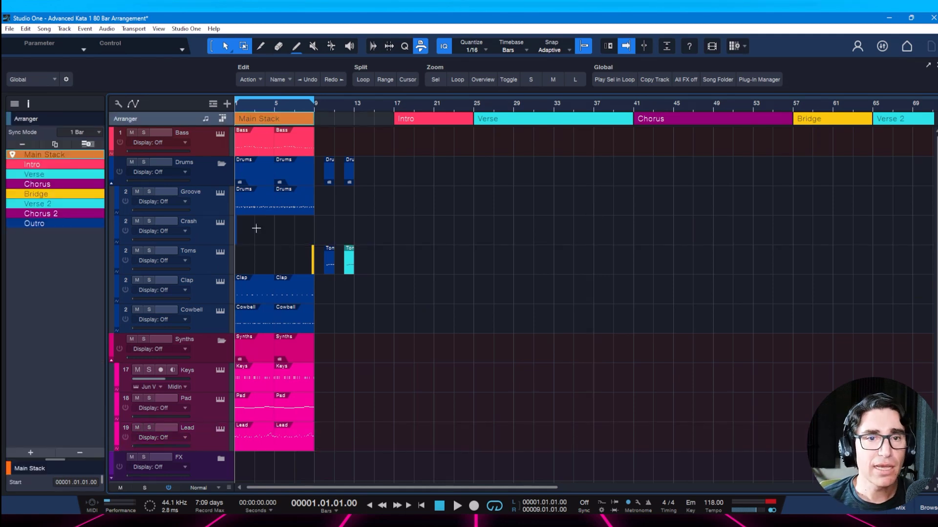
pyautogui.moveTo(310, 467); pyautogui.dragTo(230, 144)
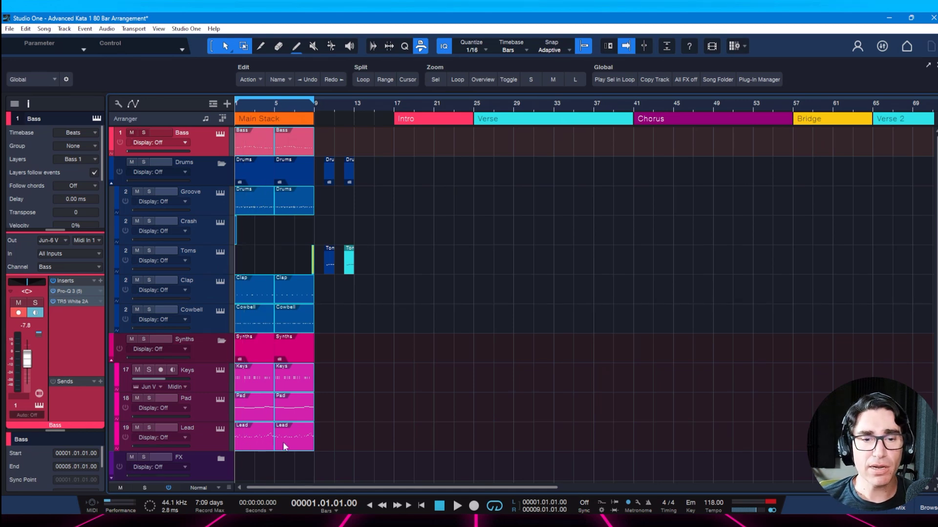
pyautogui.moveTo(282, 442); pyautogui.dragTo(681, 429)
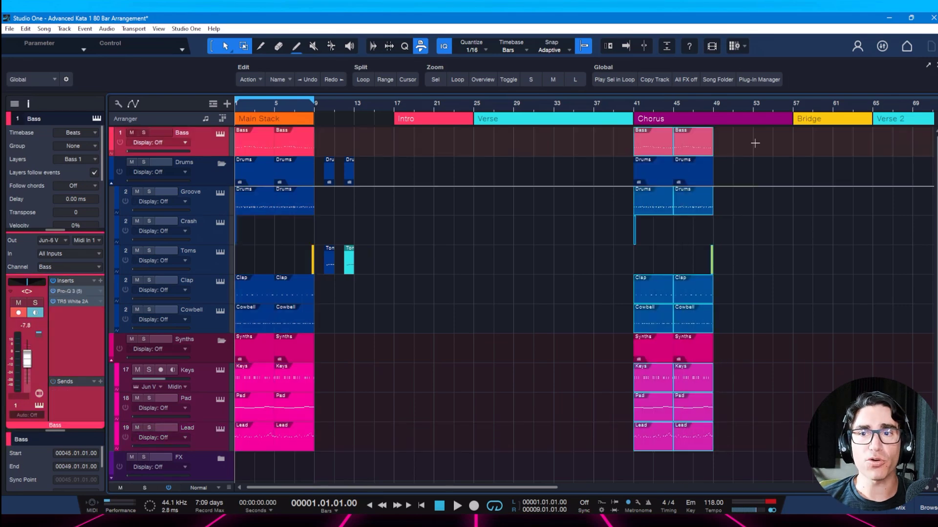
# - Duplicate the copied eight-bar block so it fills the Chorus up to bar 57, and save the song
pyautogui.moveTo(734, 108); pyautogui.dragTo(702, 113)
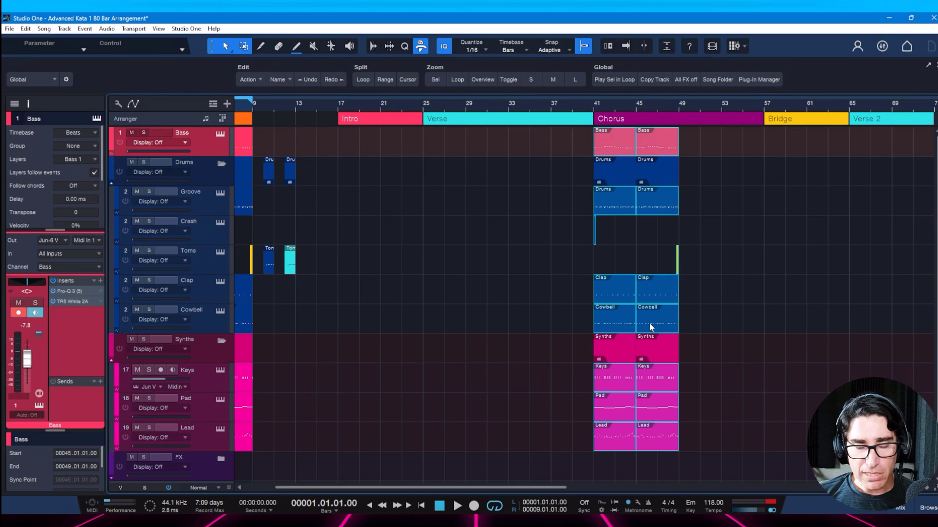
pyautogui.press('d')
pyautogui.hotkey('ctrl', 's')
pyautogui.click(571, 360)
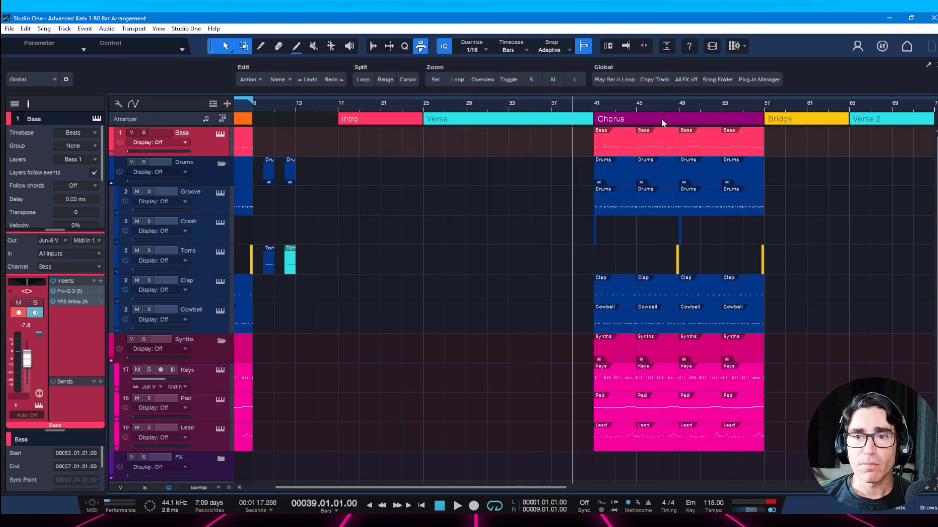
# - Set the loop range to the Chorus section, place the playhead at bar 41 and save the song
pyautogui.click(633, 123)
pyautogui.press('p')
pyautogui.hotkey('ctrl', 's')
pyautogui.press('l')
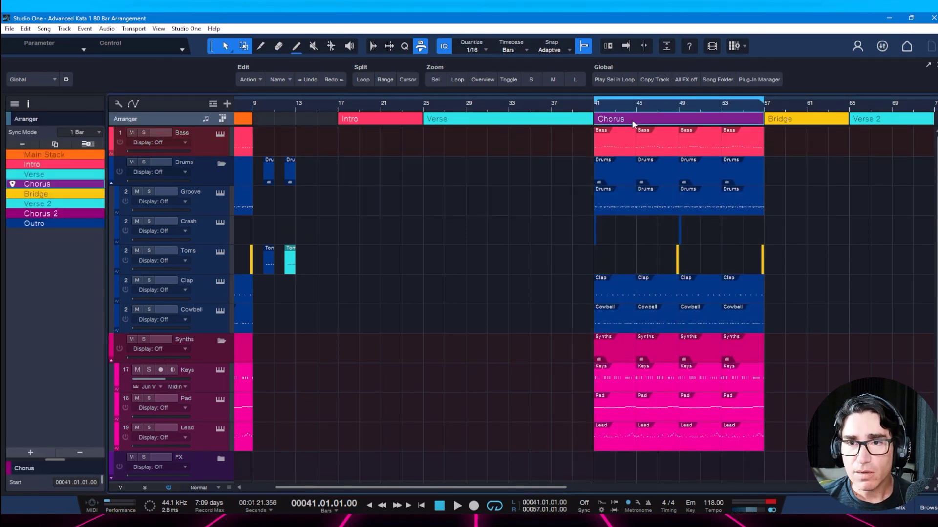
pyautogui.moveTo(640, 109); pyautogui.dragTo(621, 94)
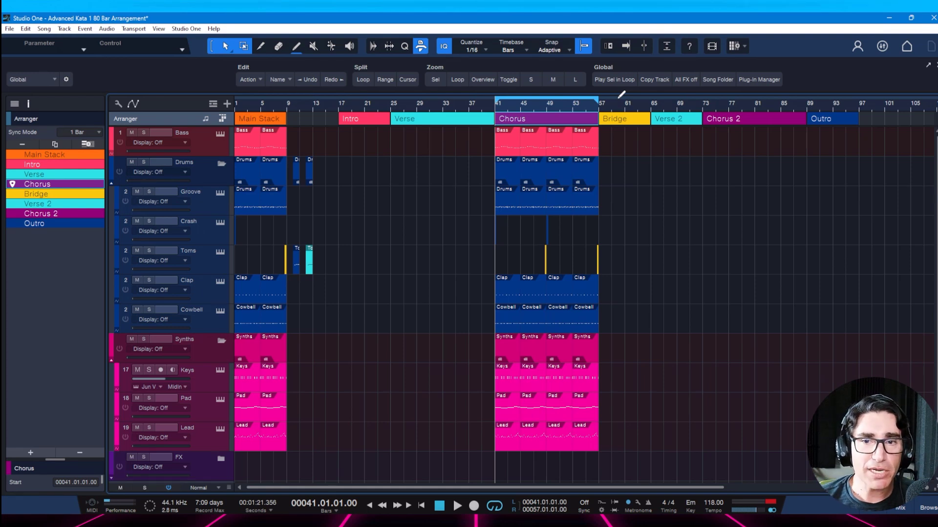
pyautogui.hotkey('ctrl', 's')
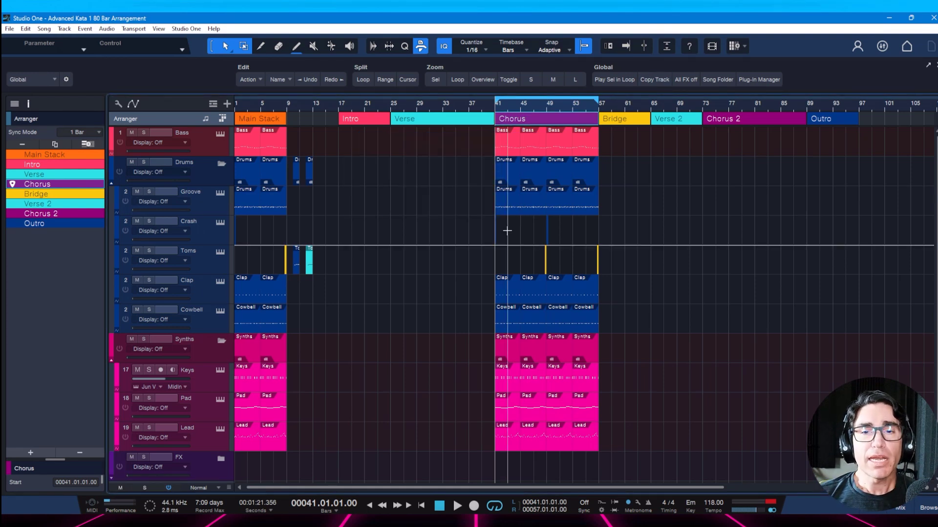
# - Play back the looped Chorus from bar 41 and stop playback
pyautogui.press('space')
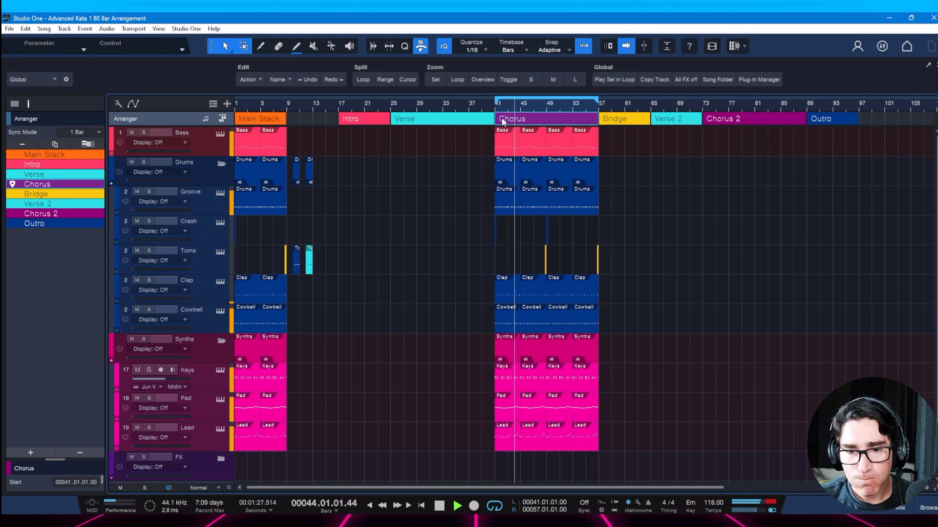
pyautogui.press('space')
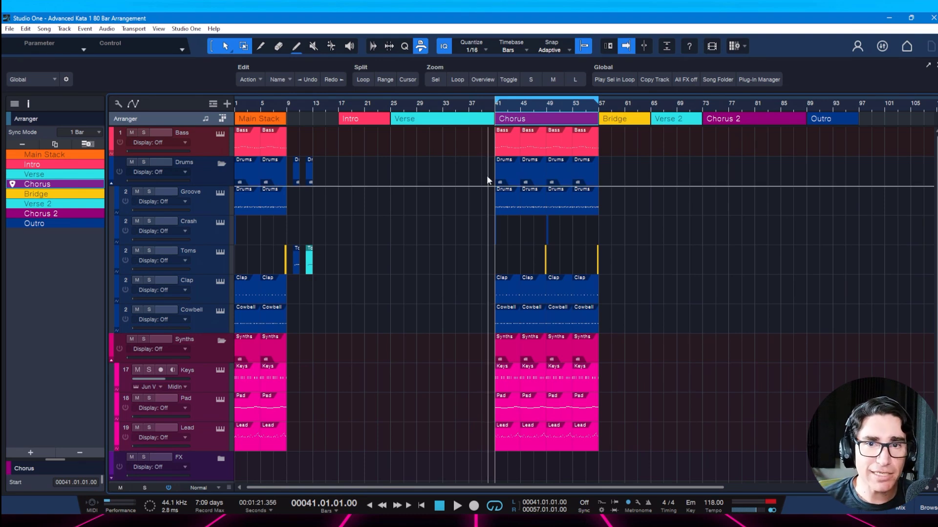
# - Examine the Verse 2, Intro and Verse sections to plan how they lead into the Chorus
pyautogui.click(698, 122)
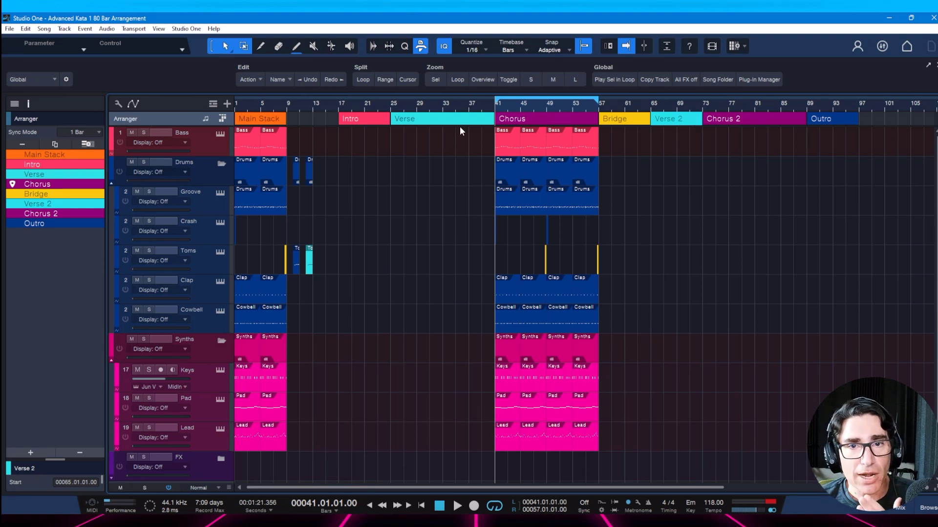
pyautogui.click(370, 122)
pyautogui.click(424, 123)
pyautogui.click(362, 122)
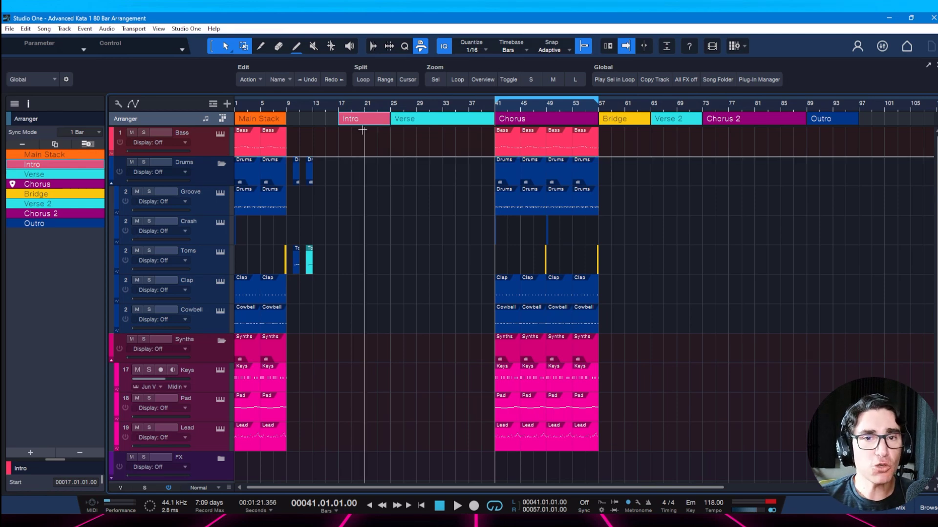
pyautogui.click(420, 122)
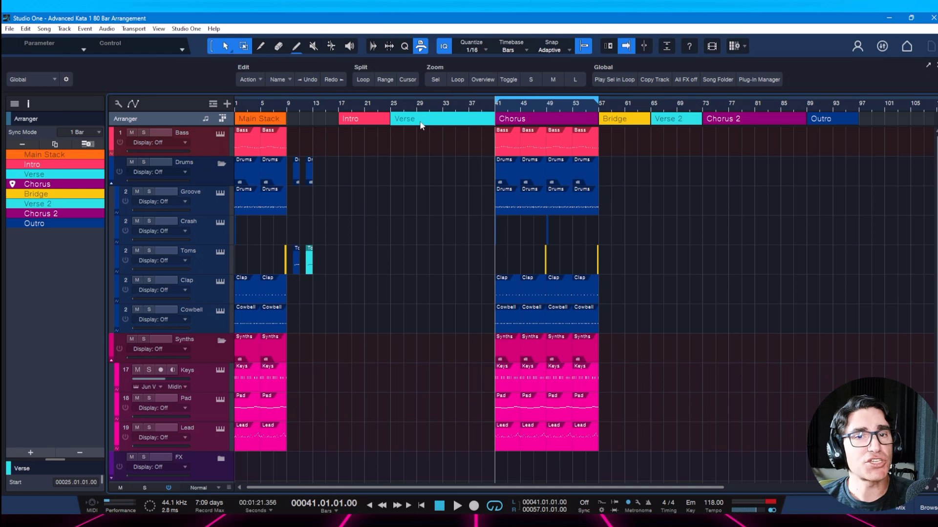
pyautogui.click(363, 121)
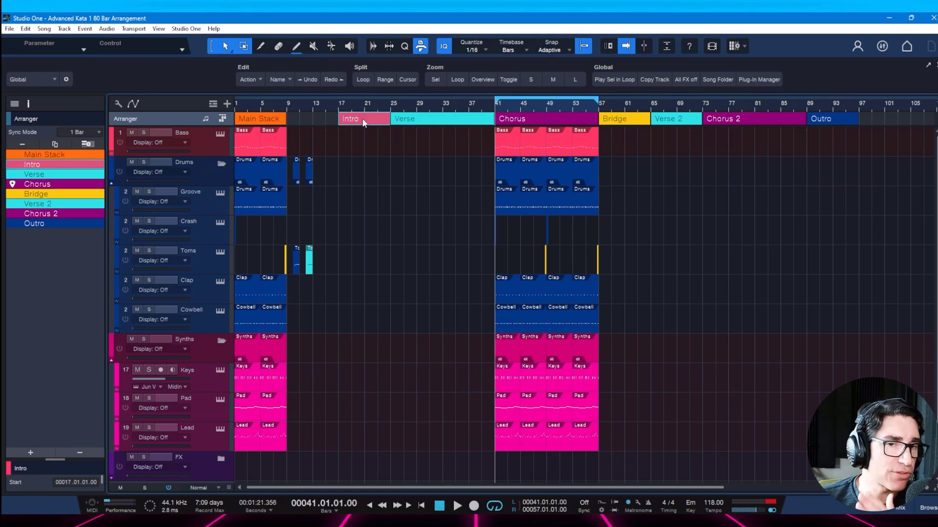
pyautogui.click(425, 122)
pyautogui.click(364, 122)
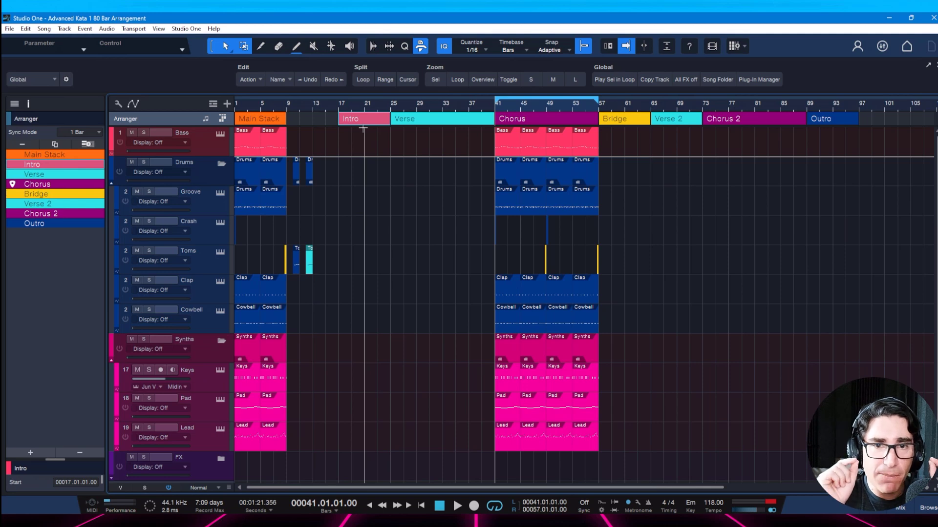
# - Delete the first two Pad events of the Chorus, covering bars 41 to 49, and save the song
pyautogui.click(413, 118)
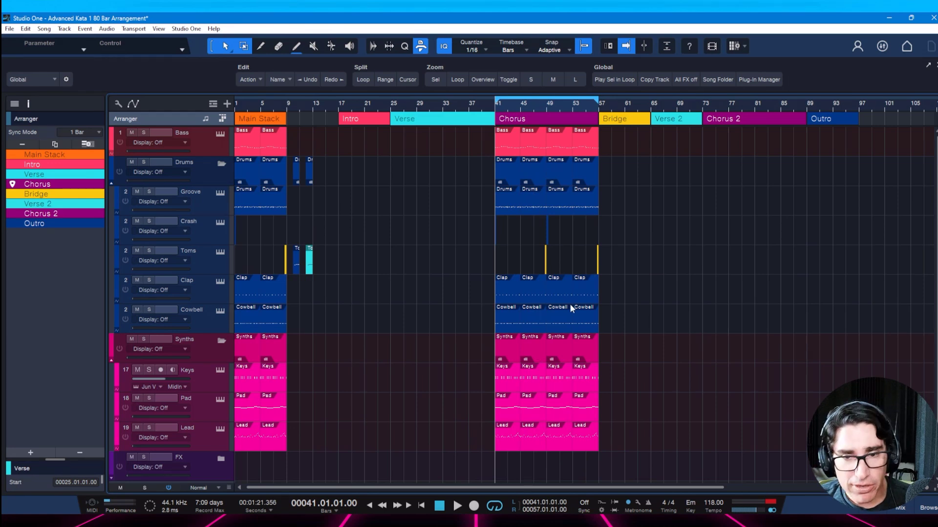
pyautogui.click(510, 411)
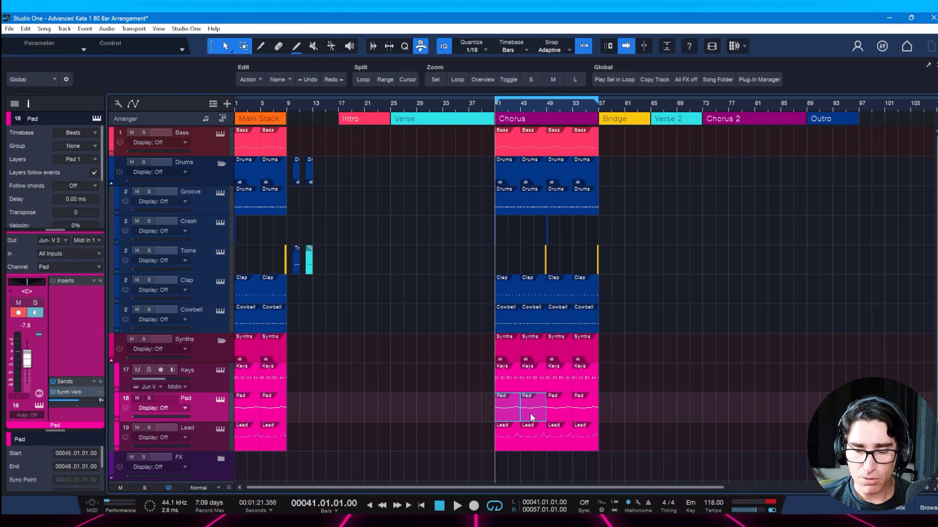
pyautogui.press('Delete')
pyautogui.hotkey('ctrl', 's')
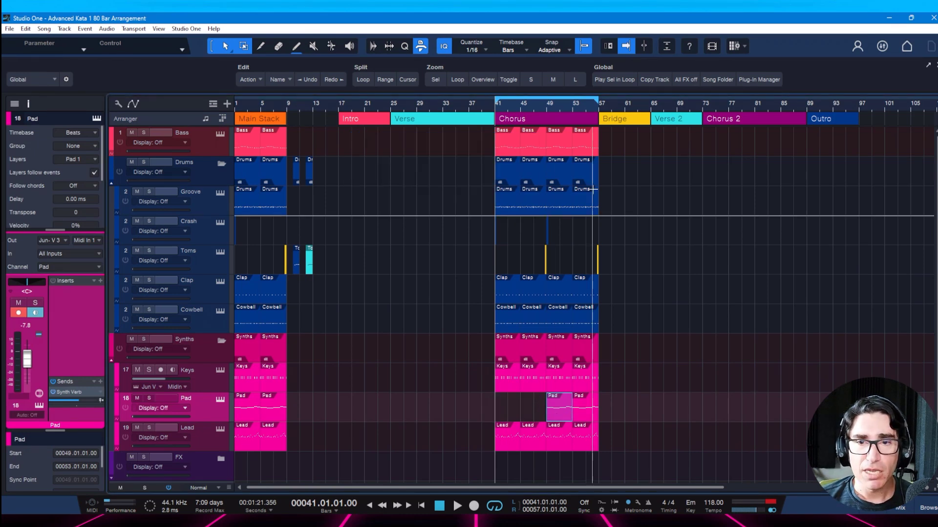
# - Play the Chorus from bar 46 to hear the Pad enter at bar 49, and stop playback
pyautogui.click(529, 106)
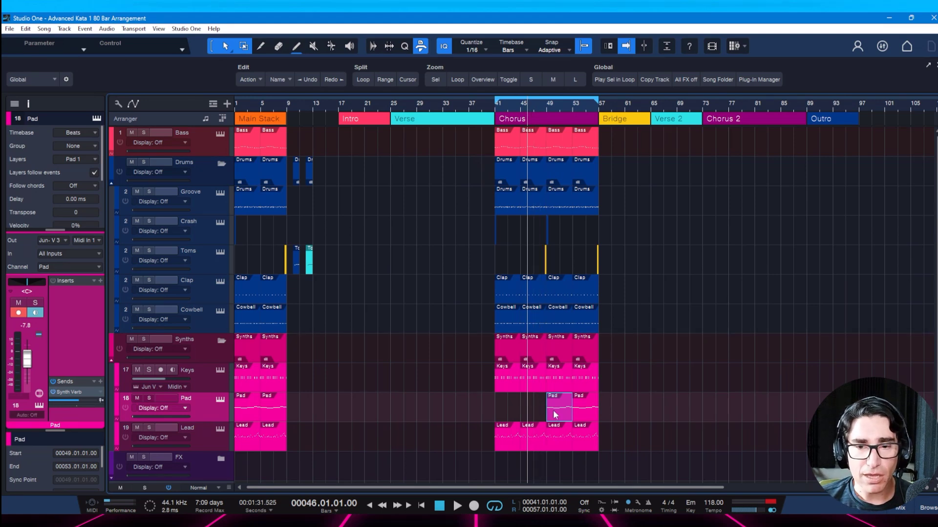
pyautogui.press('space')
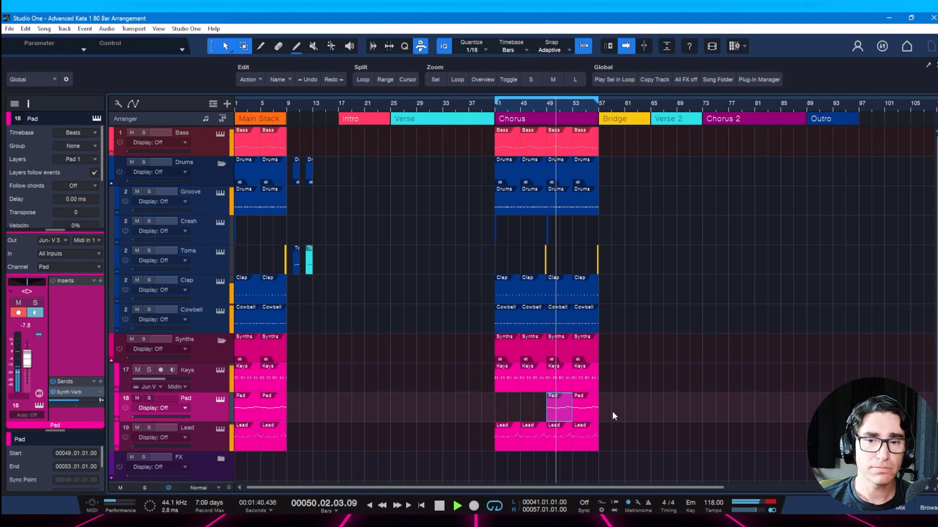
pyautogui.press('space')
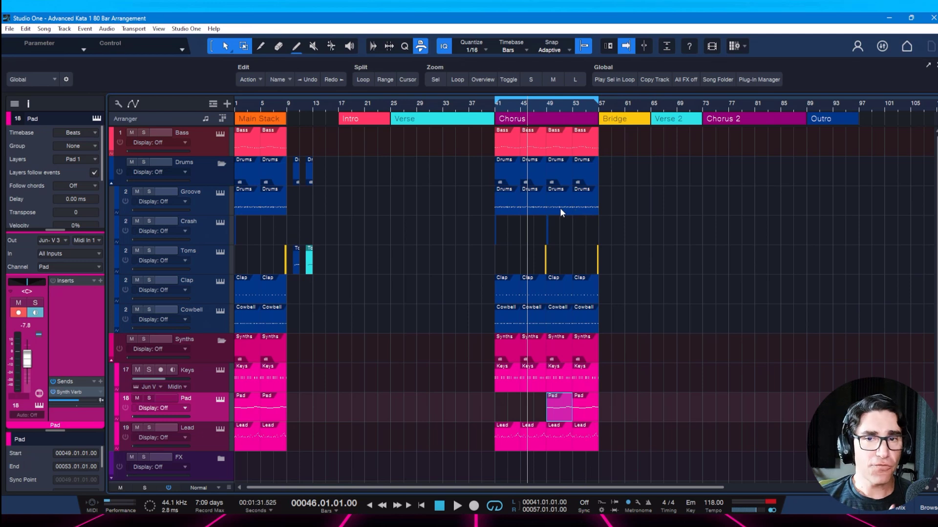
# - Copy the first Chorus Bass event to the Verse start at bar 25 and duplicate it to fill the Verse up to bar 41
pyautogui.click(507, 155)
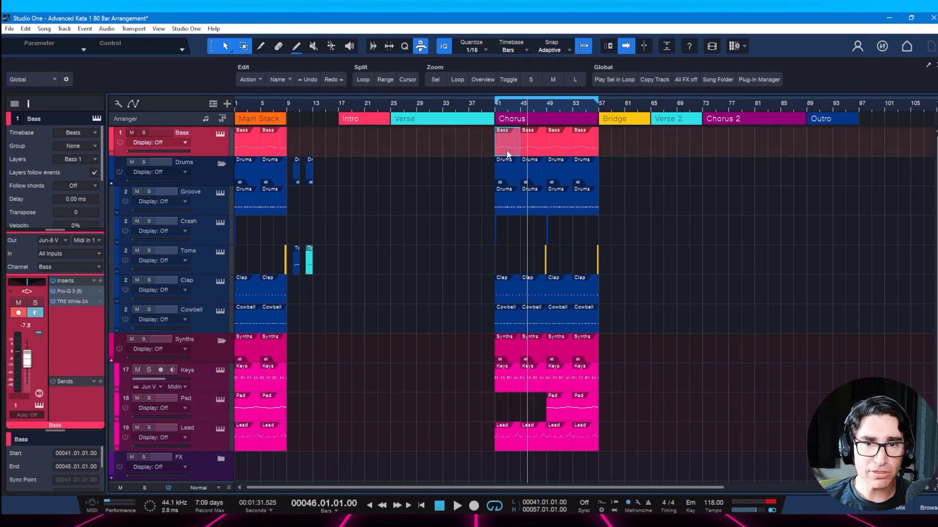
pyautogui.moveTo(507, 155); pyautogui.dragTo(403, 154)
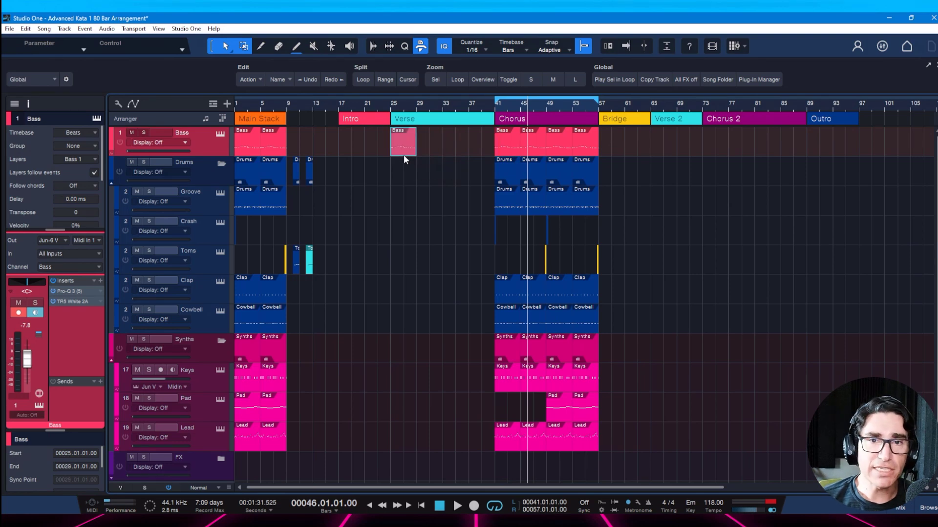
pyautogui.press('d')
pyautogui.press('d')
pyautogui.press('d')
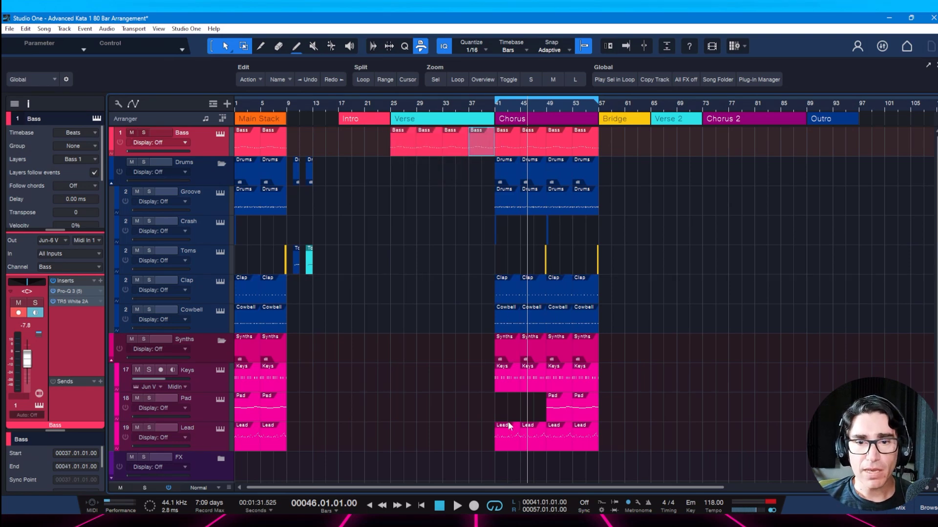
# - Copy the first Chorus Groove drum event to bar 25 and duplicate it three times to fill the Verse
pyautogui.click(508, 210)
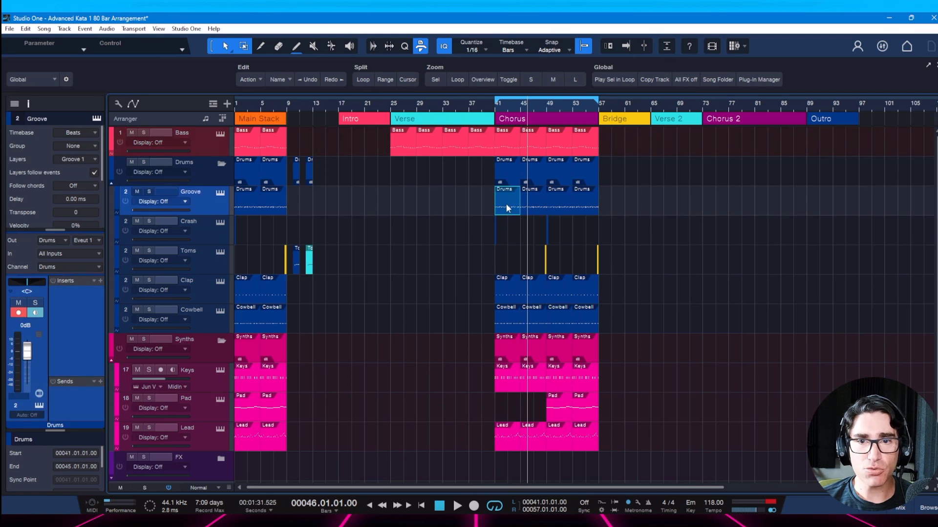
pyautogui.moveTo(506, 203); pyautogui.dragTo(400, 207)
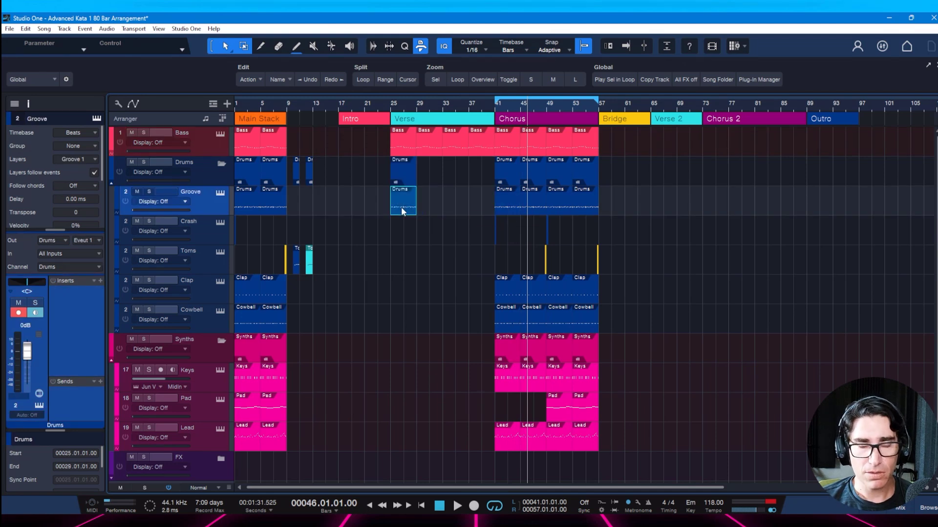
pyautogui.press('d')
pyautogui.press('d')
pyautogui.press('d')
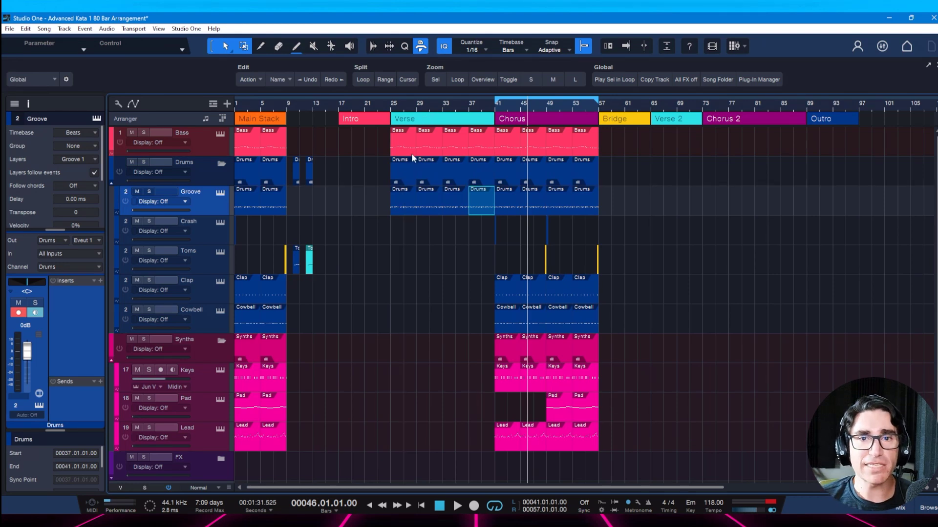
# - Copy the first Chorus Keys event to bar 25, duplicate it three times to fill the Verse, and save the song
pyautogui.click(506, 293)
pyautogui.click(510, 315)
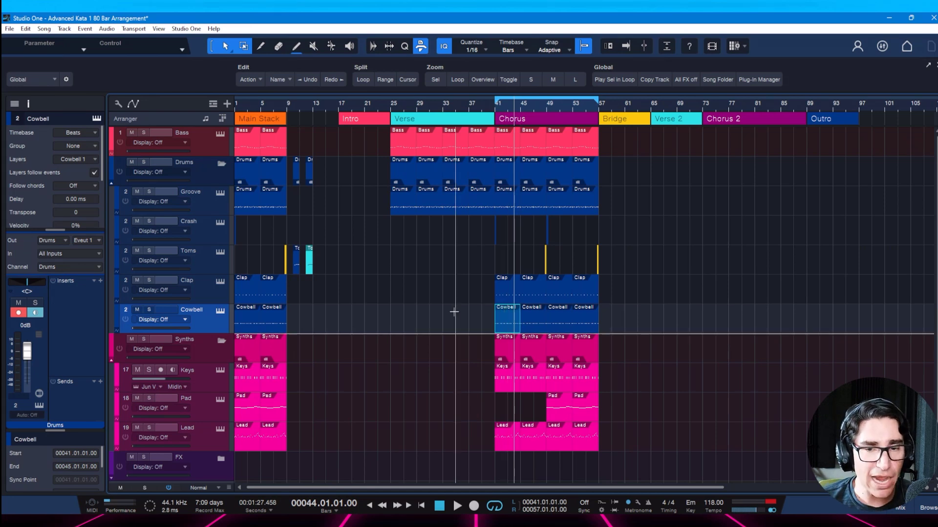
pyautogui.click(508, 386)
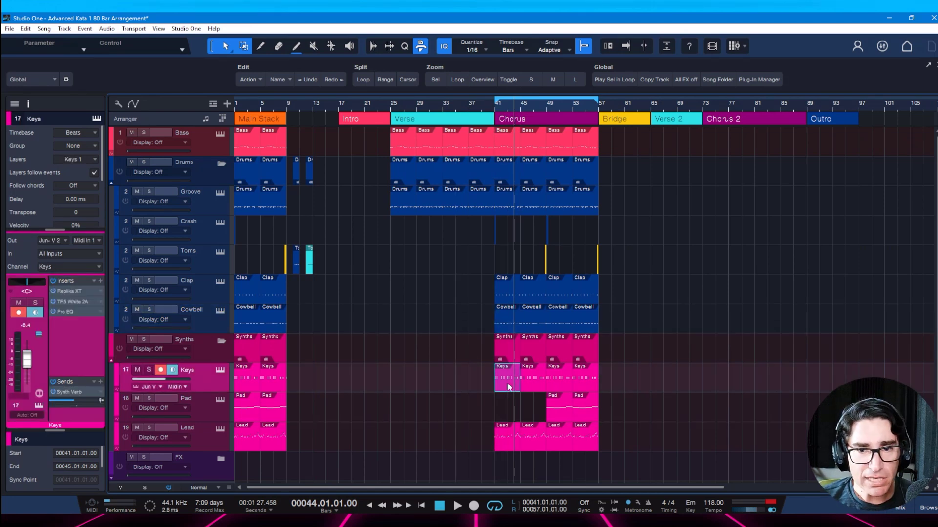
pyautogui.moveTo(507, 386); pyautogui.dragTo(405, 383)
pyautogui.press('d')
pyautogui.press('d')
pyautogui.press('d')
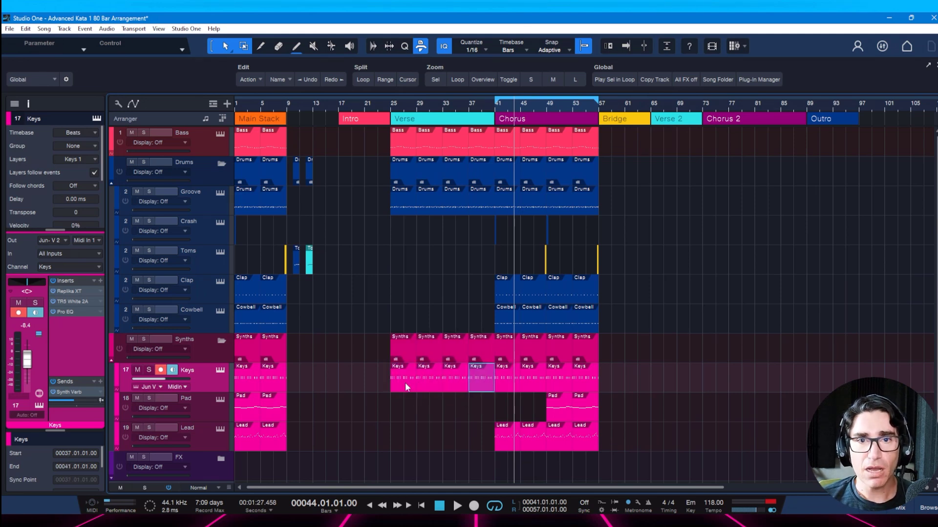
pyautogui.click(507, 448)
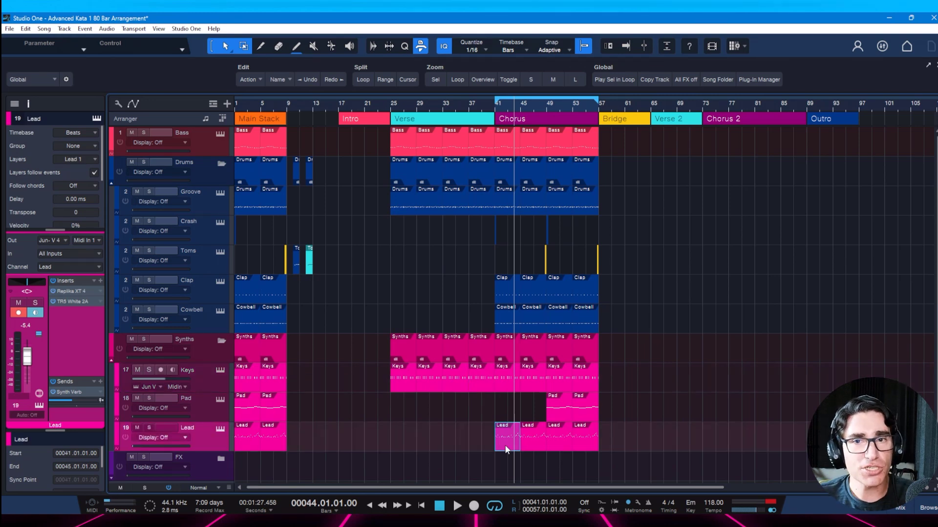
pyautogui.hotkey('ctrl', 's')
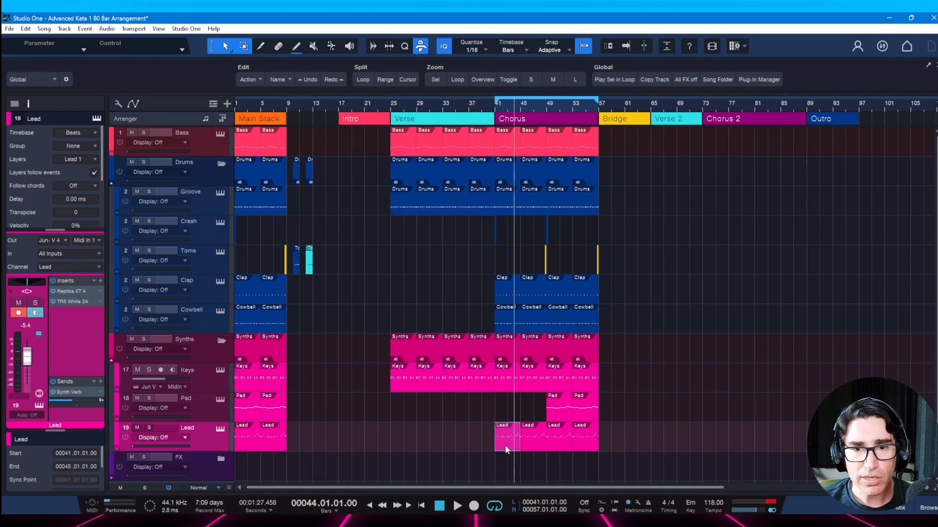
# - Copy the Crash event from bar 41 to the Verse start at bar 25 and to the Verse midpoint at bar 33
pyautogui.moveTo(450, 108); pyautogui.dragTo(474, 118)
pyautogui.moveTo(576, 241); pyautogui.dragTo(348, 246)
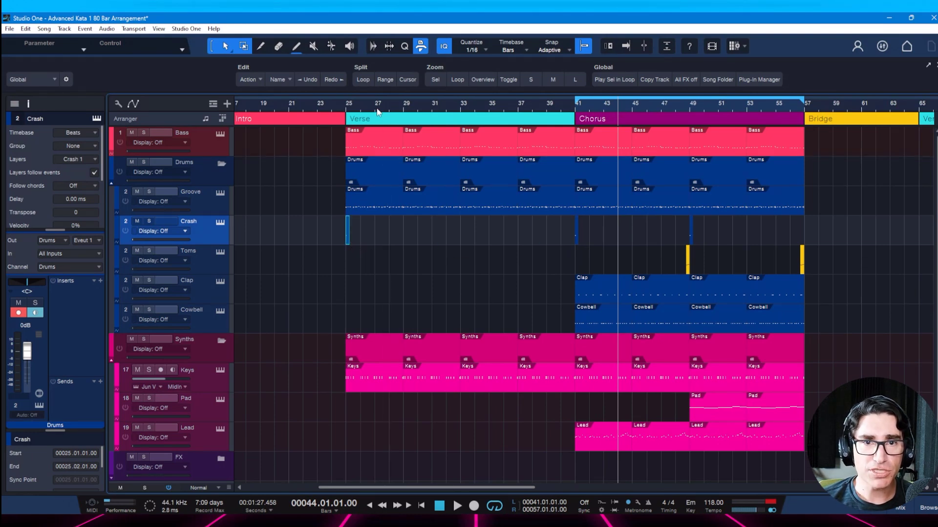
pyautogui.scroll(3, 354, 205)
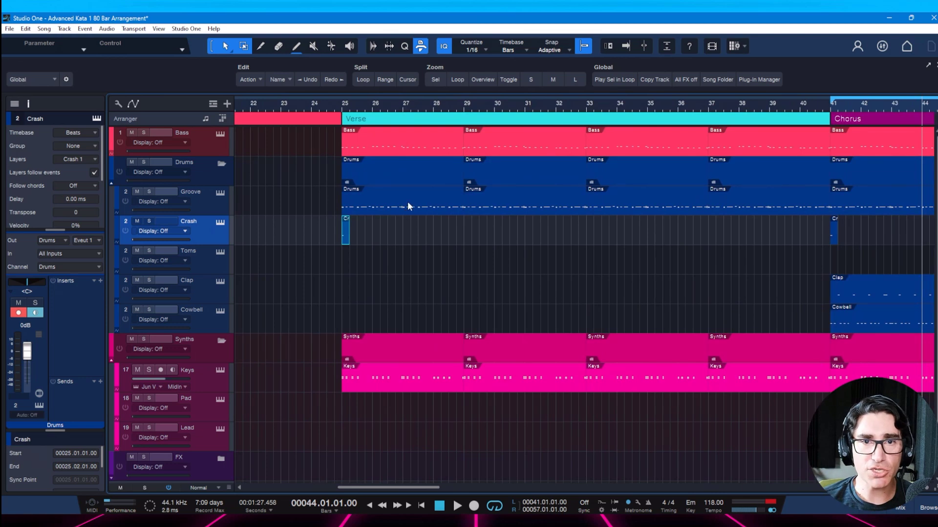
pyautogui.hscroll(-5, 402, 236)
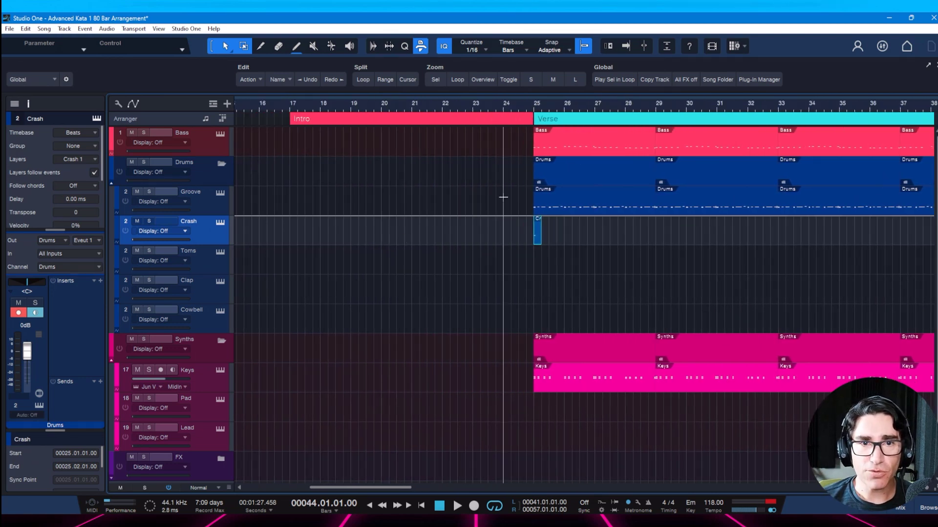
pyautogui.moveTo(641, 100); pyautogui.dragTo(441, 97)
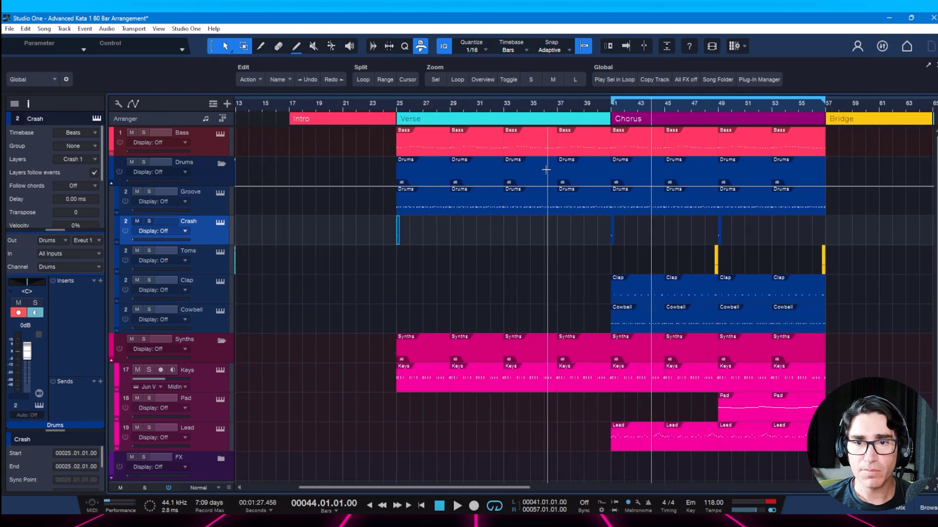
pyautogui.click(613, 240)
pyautogui.moveTo(613, 243); pyautogui.dragTo(505, 242)
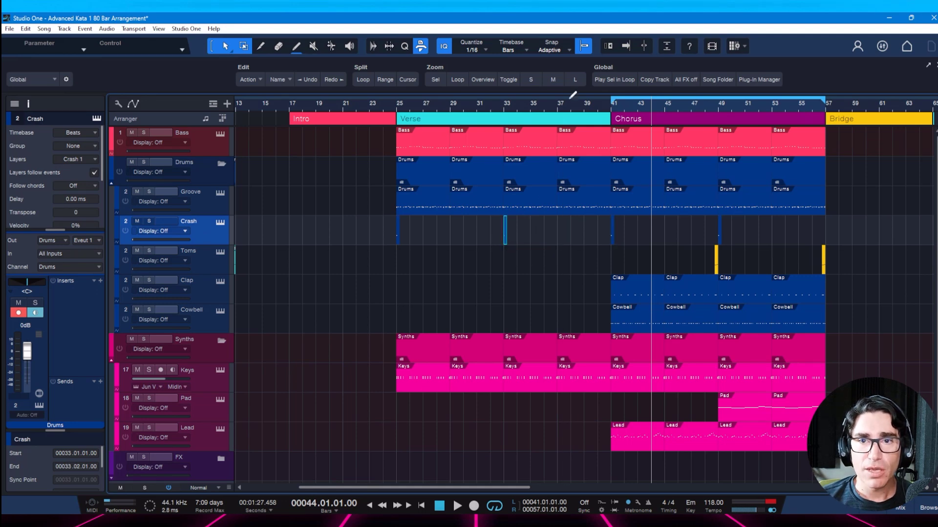
# - Copy the Crash event at bar 49 and paste it at the starts of the Bridge (bar 57) and Verse 2 (bar 65)
pyautogui.moveTo(536, 107); pyautogui.dragTo(523, 112)
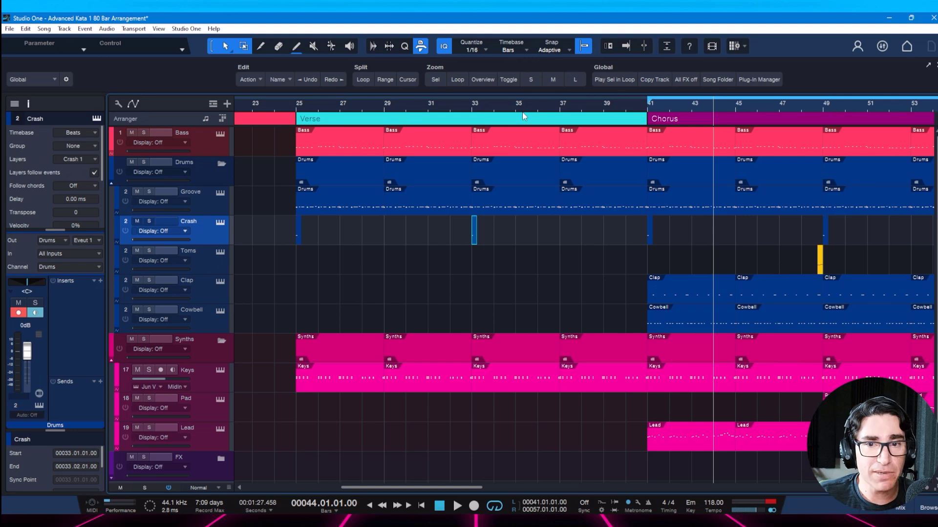
pyautogui.moveTo(773, 106); pyautogui.dragTo(557, 201)
pyautogui.moveTo(582, 105); pyautogui.dragTo(513, 129)
pyautogui.click(364, 239)
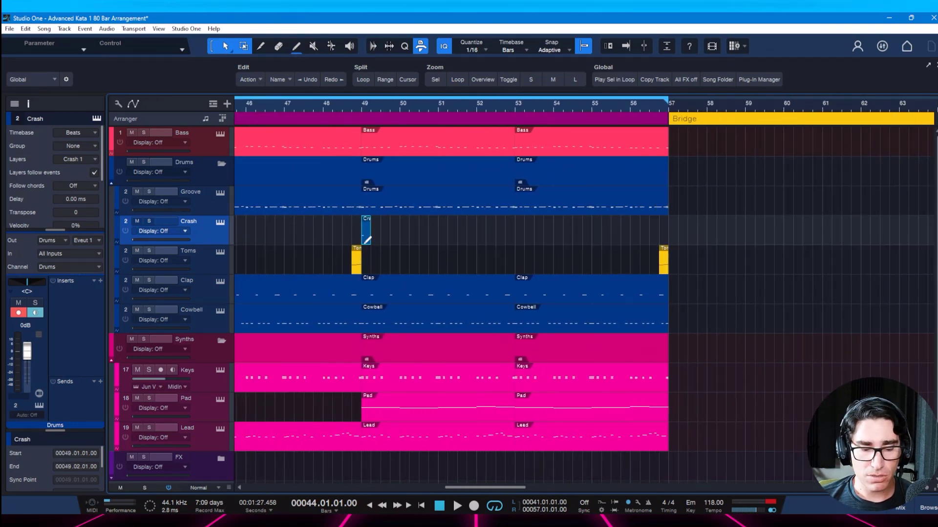
pyautogui.click(669, 230)
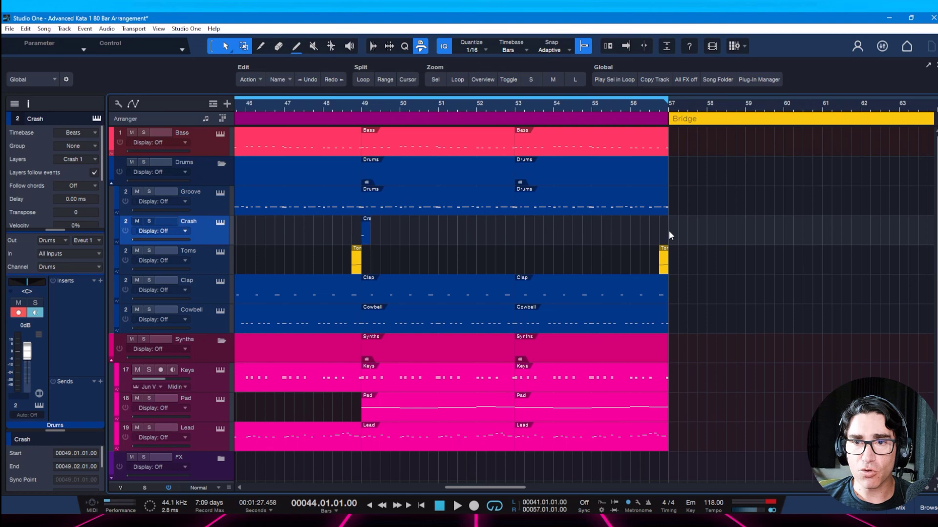
pyautogui.hotkey('ctrl', 'v')
pyautogui.moveTo(781, 109); pyautogui.dragTo(742, 94)
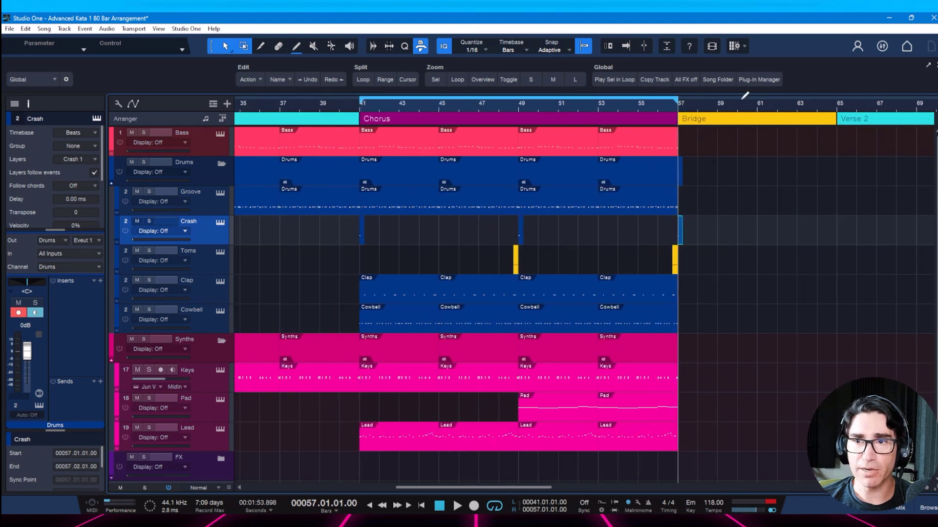
pyautogui.click(836, 236)
pyautogui.hotkey('ctrl', 'v')
pyautogui.hscroll(5, 776, 230)
pyautogui.hscroll(1, 776, 231)
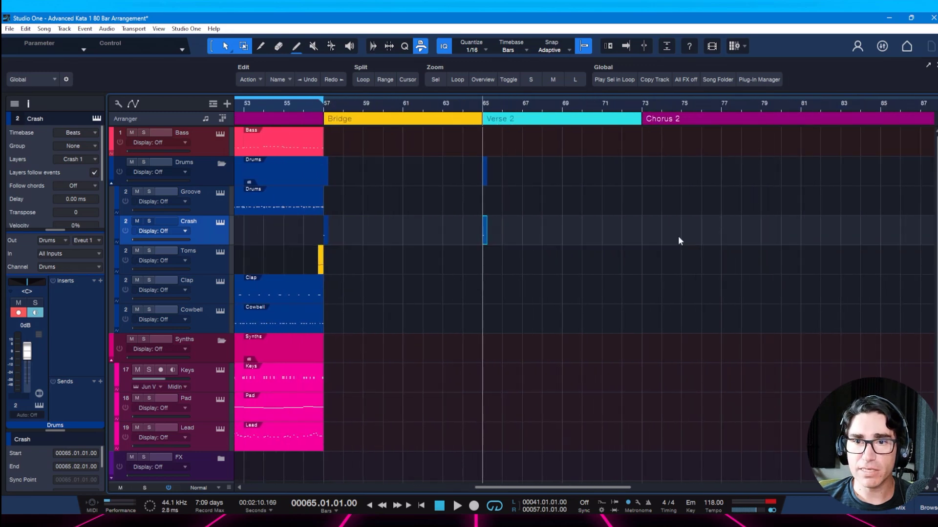
# - Paste the Crash event at bars 73 and 81 in Chorus 2 and at the Outro start, bar 89
pyautogui.click(642, 240)
pyautogui.hotkey('ctrl', 'v')
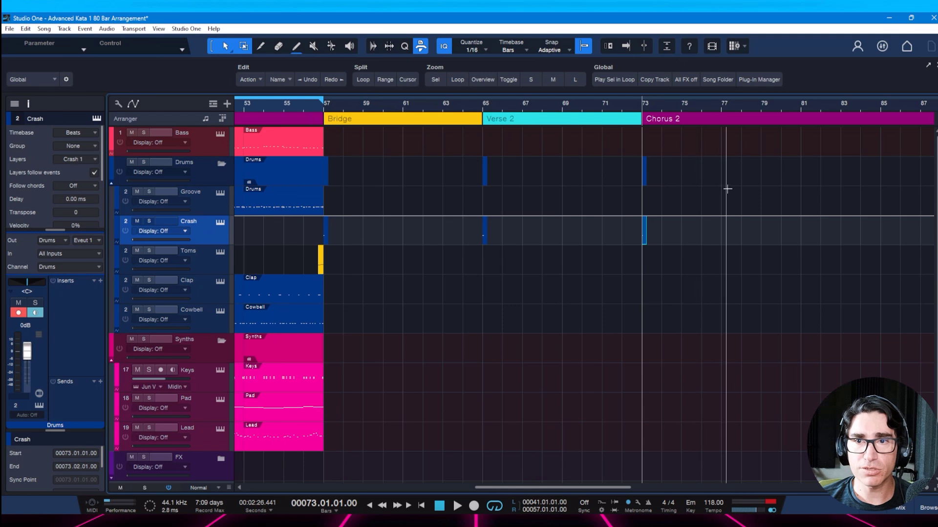
pyautogui.hscroll(6, 735, 197)
pyautogui.click(683, 240)
pyautogui.hotkey('ctrl', 'v')
pyautogui.hscroll(2, 757, 245)
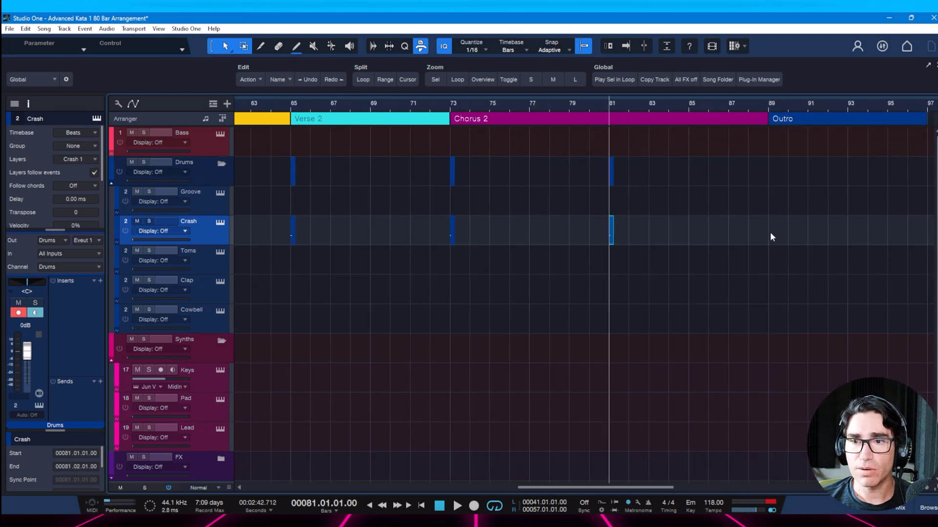
pyautogui.click(770, 234)
pyautogui.hotkey('ctrl', 'v')
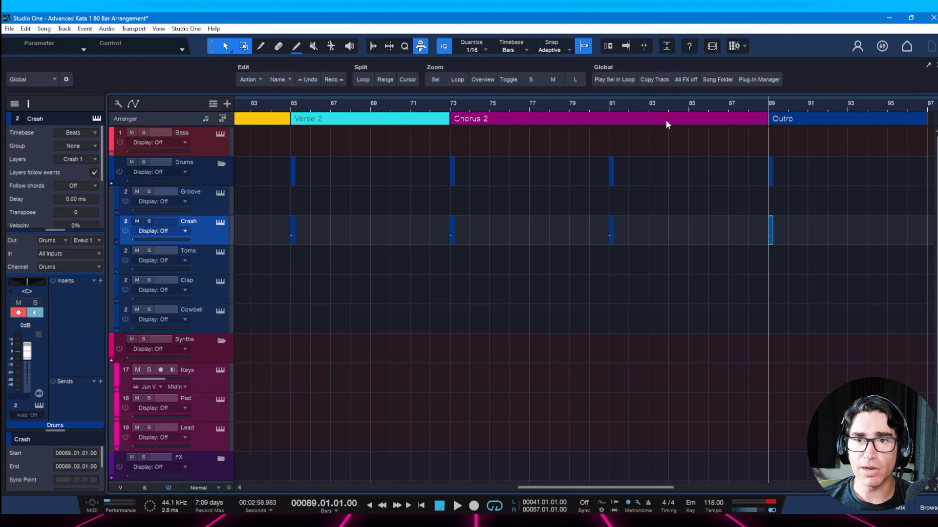
pyautogui.press('w')
pyautogui.press('w')
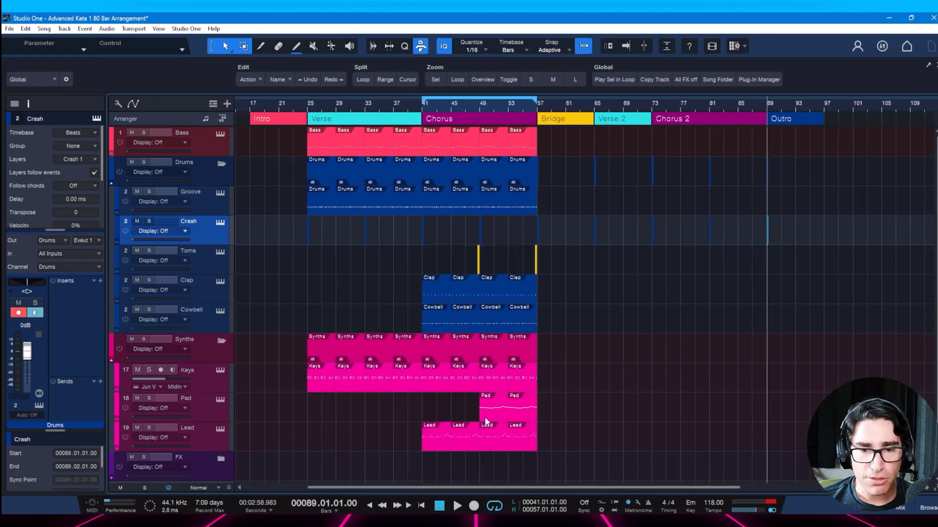
# - Play the Verse from bar 25, save the song and stop playback
pyautogui.moveTo(373, 108); pyautogui.dragTo(414, 109)
pyautogui.click(348, 112)
pyautogui.press('space')
pyautogui.hotkey('ctrl', 's')
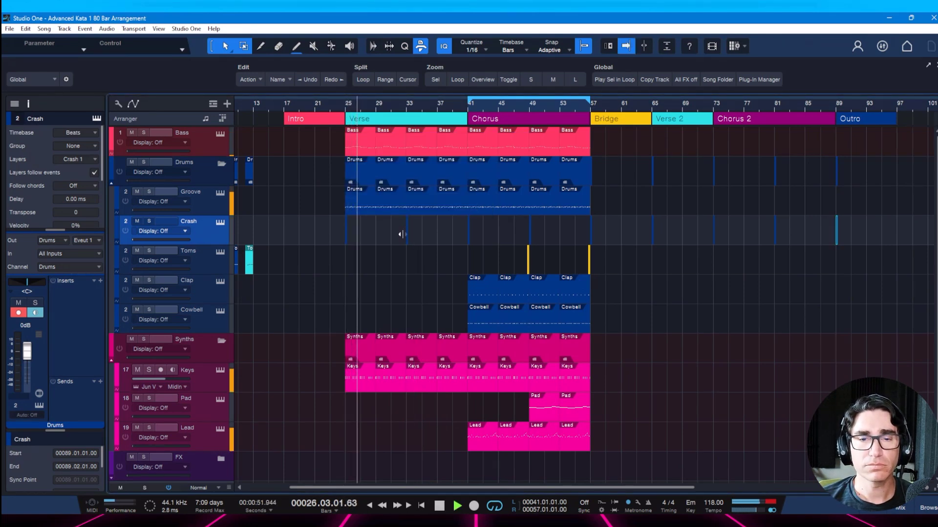
pyautogui.press('space')
# - Set the loop range to the Verse section and save the song
pyautogui.click(405, 123)
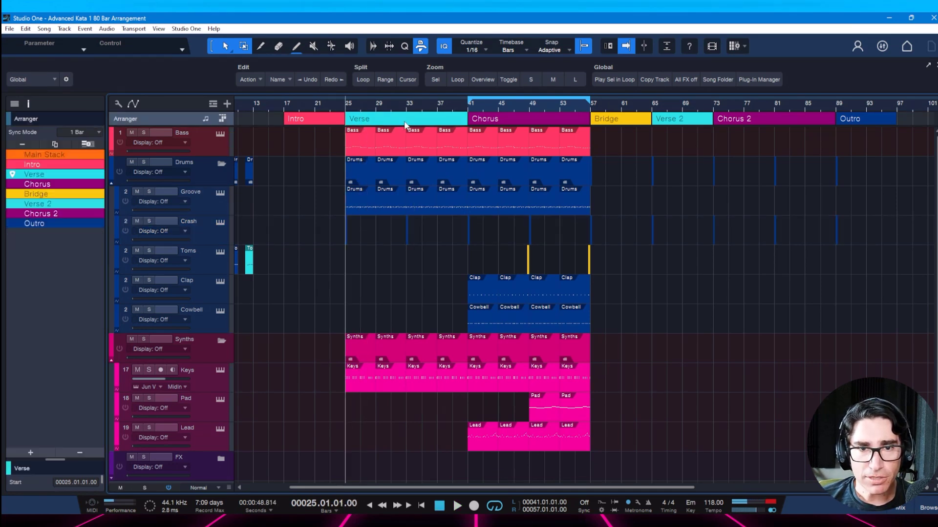
pyautogui.press('p')
pyautogui.hotkey('ctrl', 's')
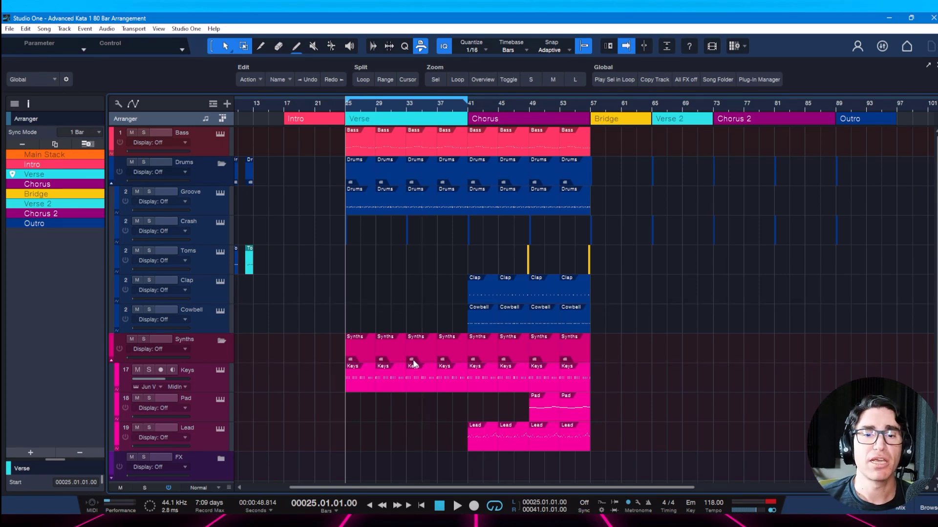
# - Mute the first two Keys events of the Verse, covering bars 25 to 33, and save the song
pyautogui.click(359, 387)
pyautogui.hotkey('shift', 'm')
pyautogui.hotkey('ctrl', 's')
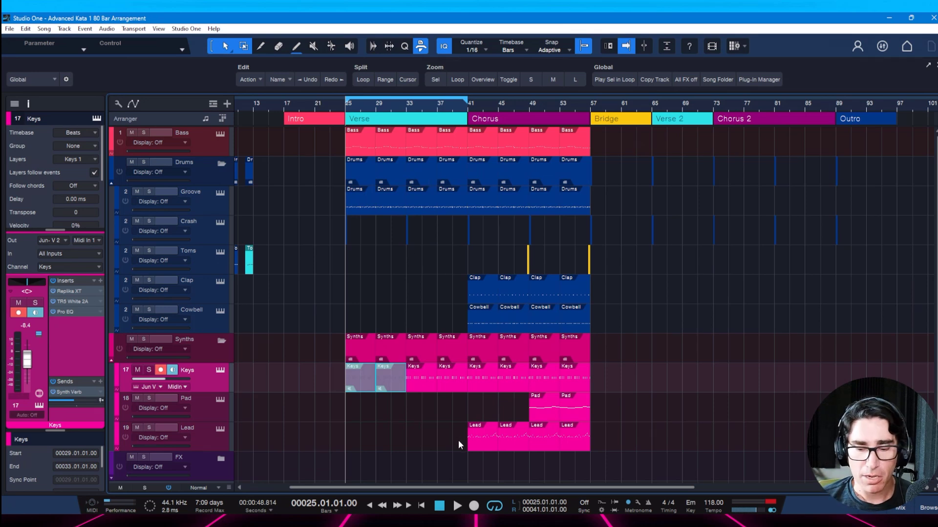
# - Delete the two muted Keys events covering bars 25 to 33 of the Verse and save the song
pyautogui.press('Delete')
pyautogui.hotkey('ctrl', 's')
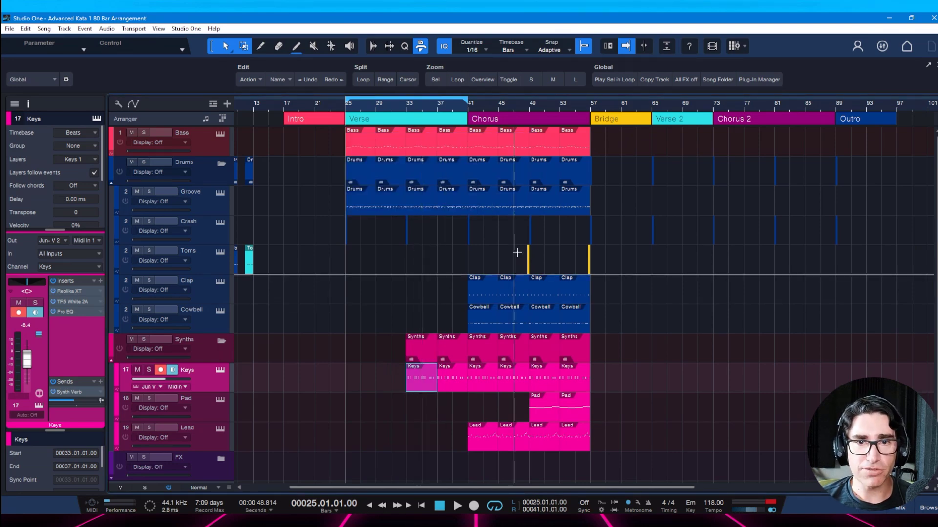
pyautogui.moveTo(668, 104); pyautogui.dragTo(589, 100)
pyautogui.moveTo(380, 109); pyautogui.dragTo(409, 117)
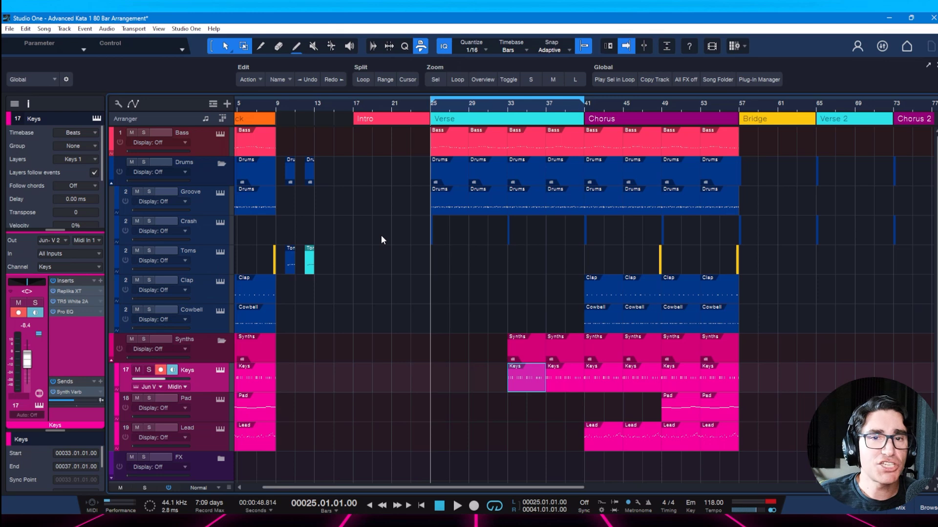
pyautogui.hotkey('ctrl', 's')
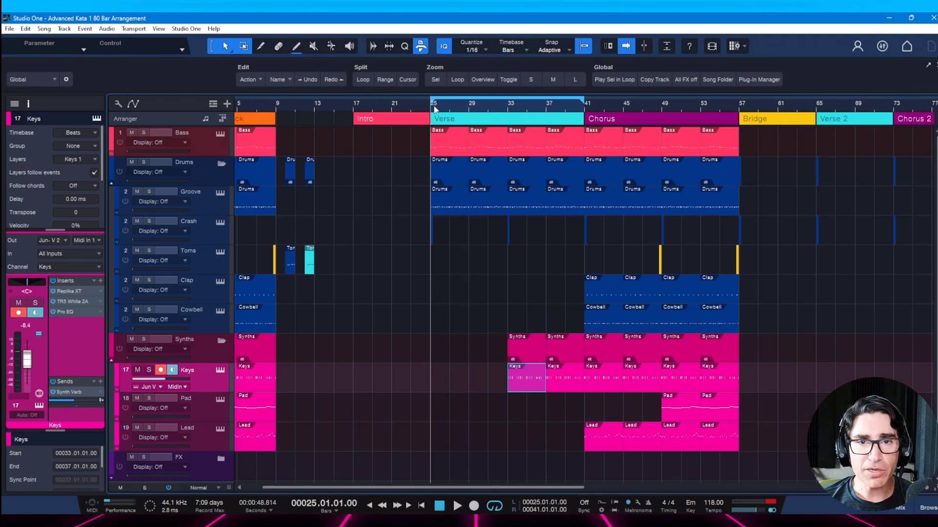
# - Play the Verse briefly from bar 25 and the Chorus from bar 45 to compare the two sections
pyautogui.press('space')
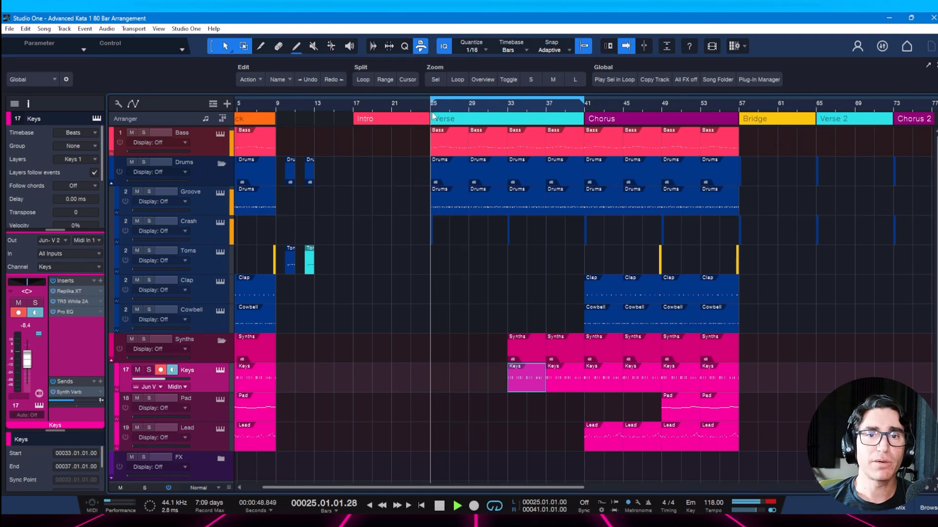
pyautogui.press('space')
pyautogui.click(623, 106)
pyautogui.press('space')
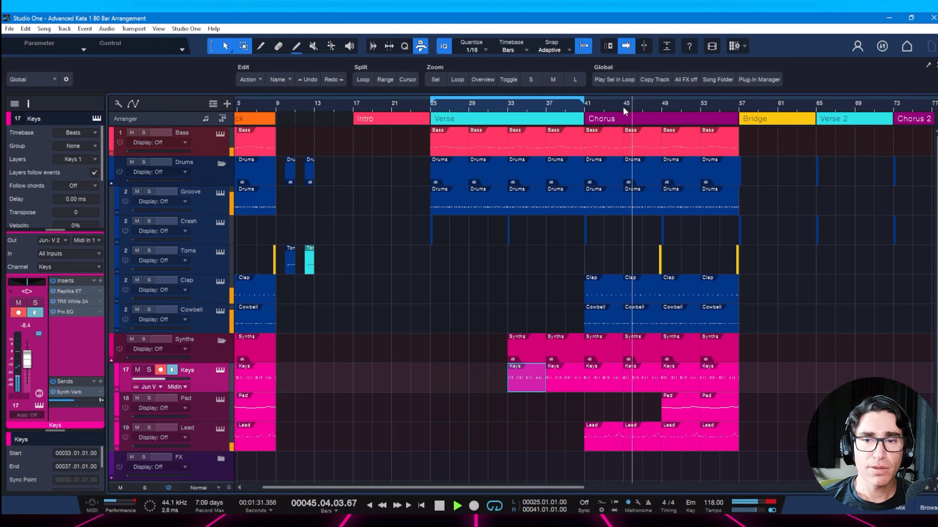
pyautogui.press('space')
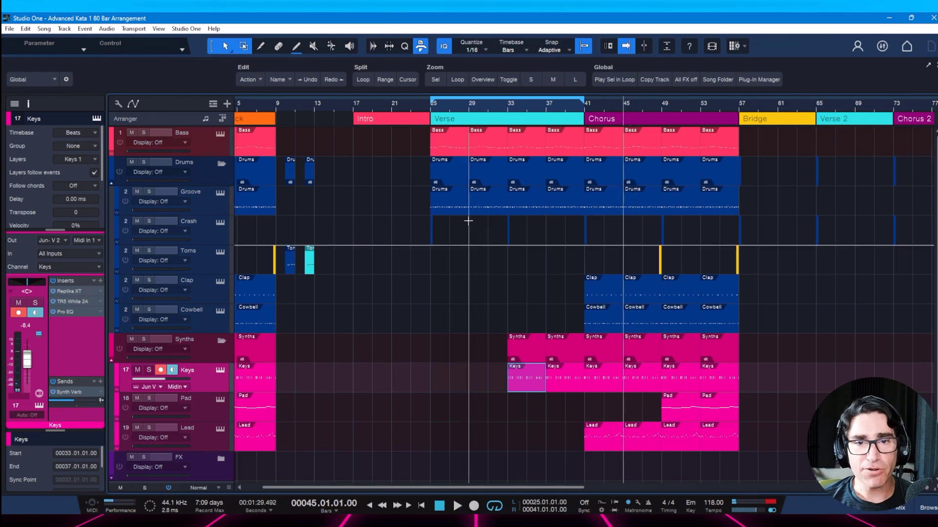
# - Copy the Verse's first Groove event to bar 17 in the Intro and duplicate it to fill bars 17 to 25
pyautogui.click(452, 211)
pyautogui.moveTo(451, 209); pyautogui.dragTo(373, 207)
pyautogui.hotkey('ctrl', 'd')
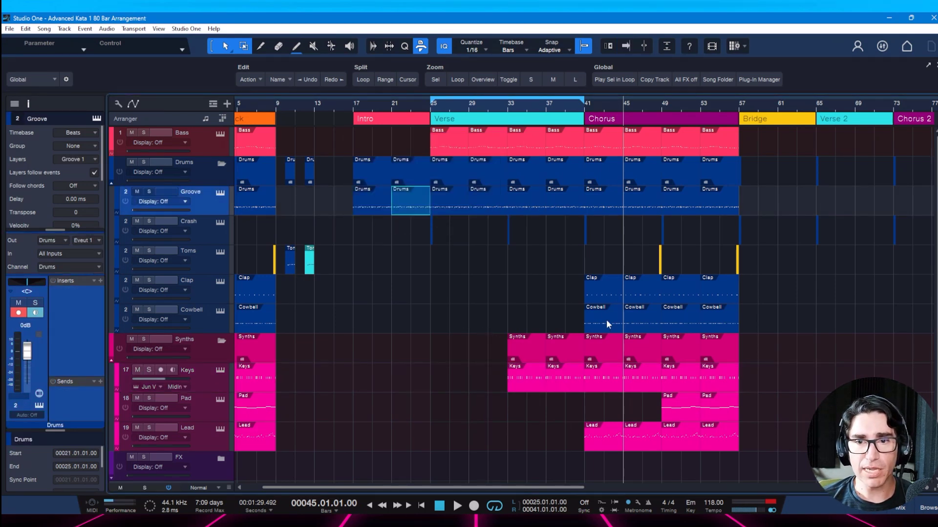
# - Copy the Chorus's first Clap and Cowbell events to bar 17, duplicate them to fill the Intro, and save the song
pyautogui.click(599, 294)
pyautogui.click(595, 327)
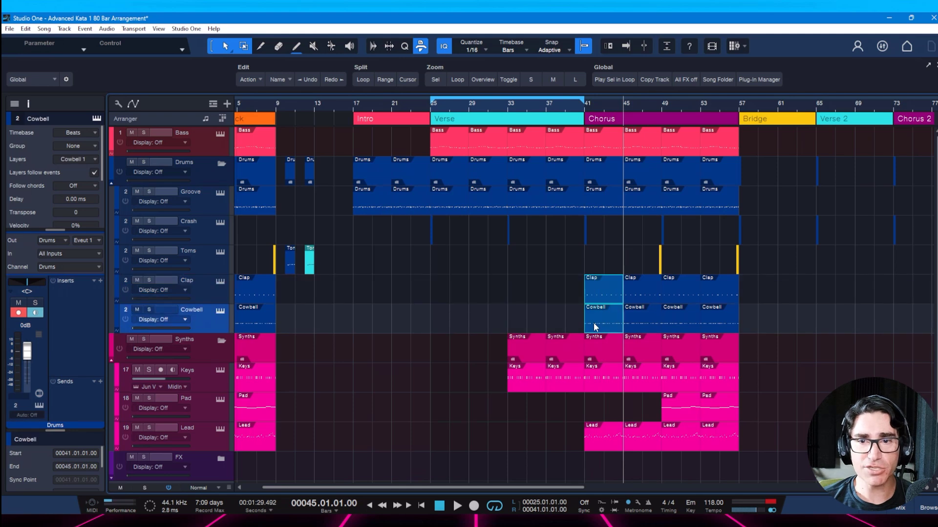
pyautogui.moveTo(594, 323); pyautogui.dragTo(364, 322)
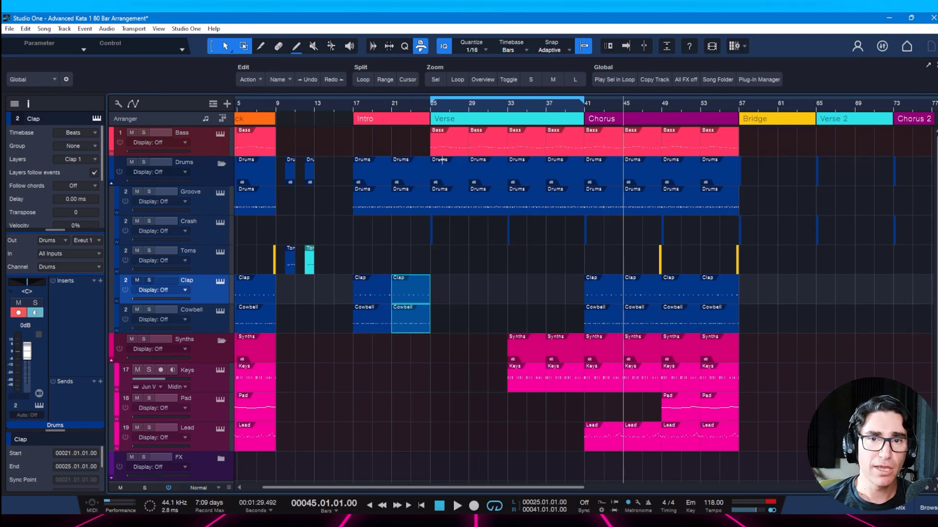
pyautogui.click(438, 307)
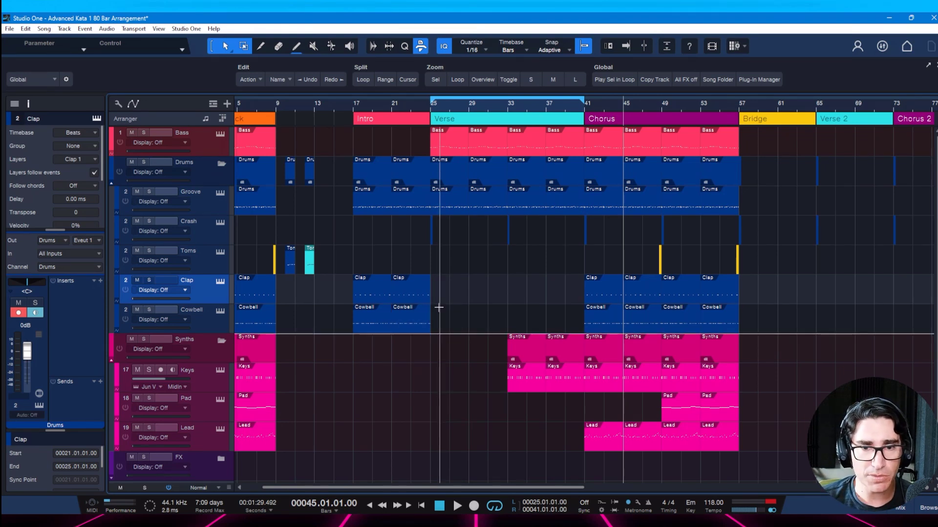
pyautogui.hotkey('ctrl', 'z')
pyautogui.press('d')
pyautogui.hotkey('ctrl', 's')
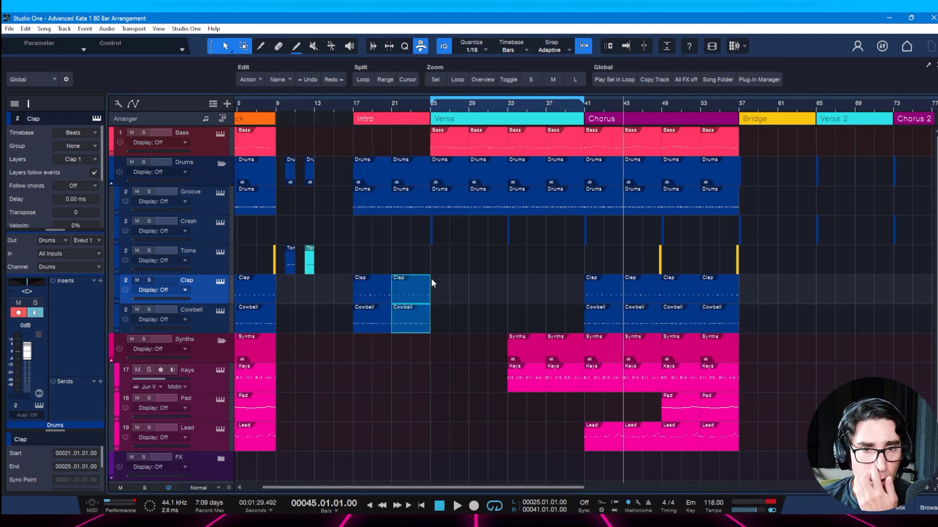
# - Copy the Verse's first Bass event to bar 17, duplicate it to fill the Intro, and save the song
pyautogui.click(400, 105)
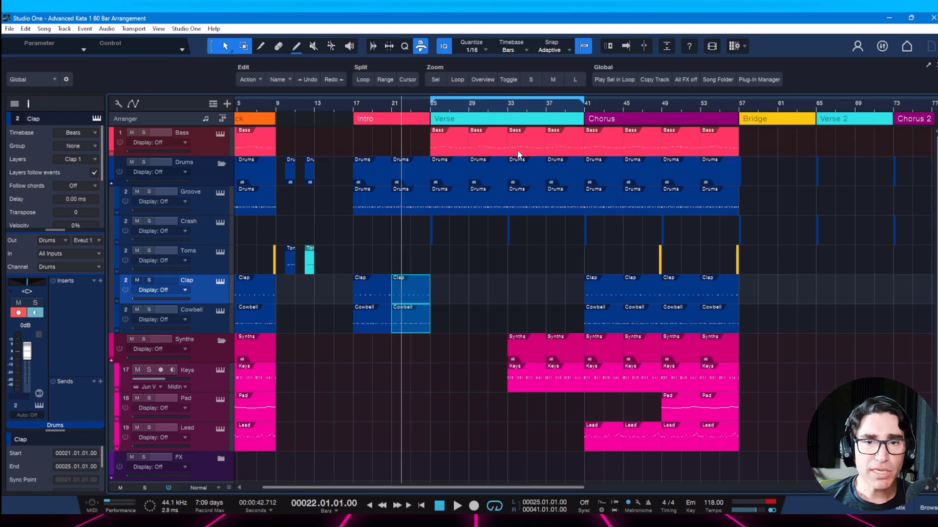
pyautogui.click(461, 147)
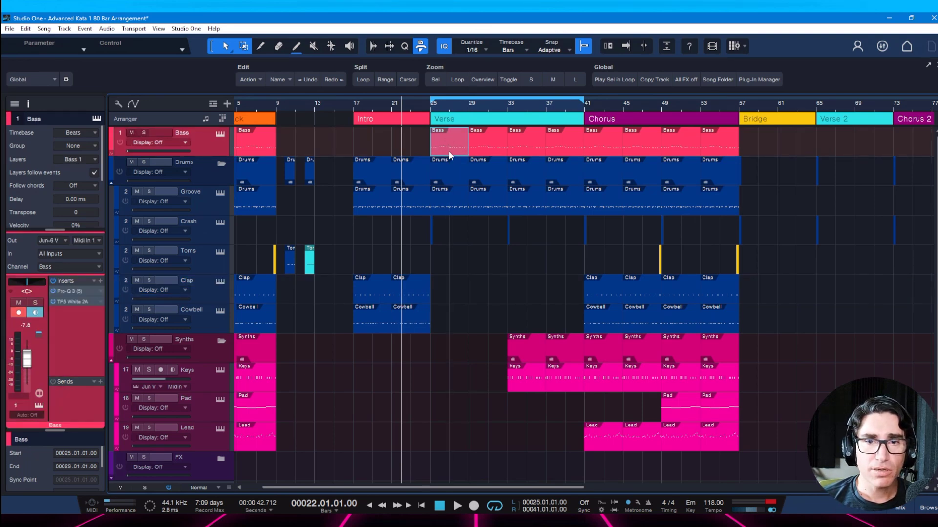
pyautogui.moveTo(449, 151); pyautogui.dragTo(373, 153)
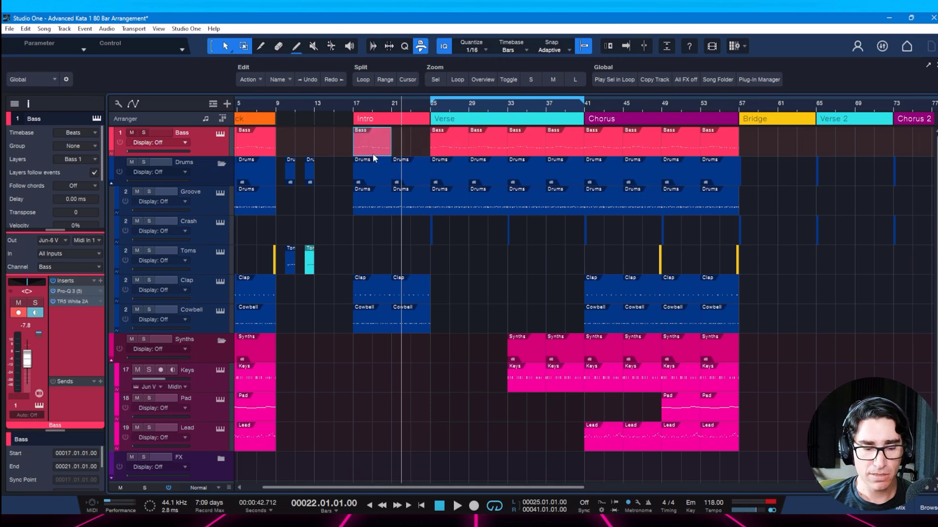
pyautogui.press('d')
pyautogui.hotkey('ctrl', 's')
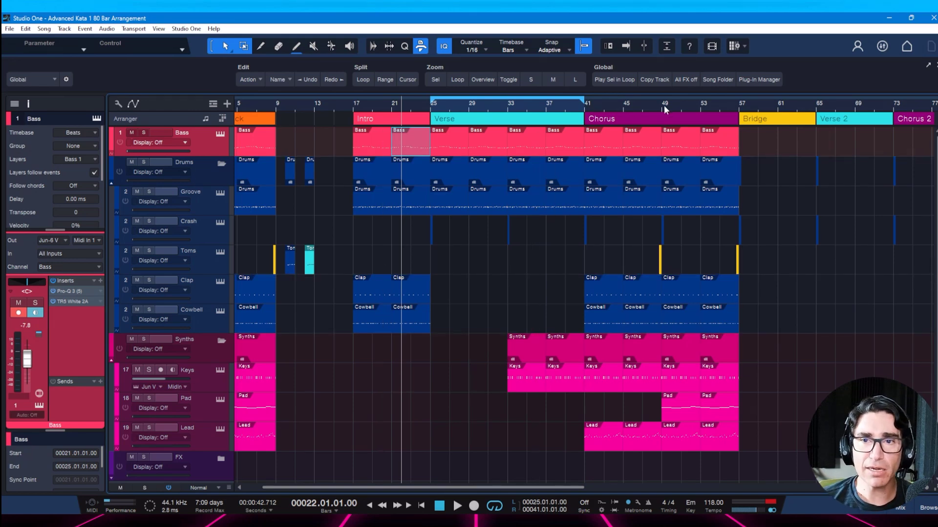
# - Copy the Verse's first Groove event to bar 65 and duplicate it to fill Verse 2 up to bar 73
pyautogui.press('w')
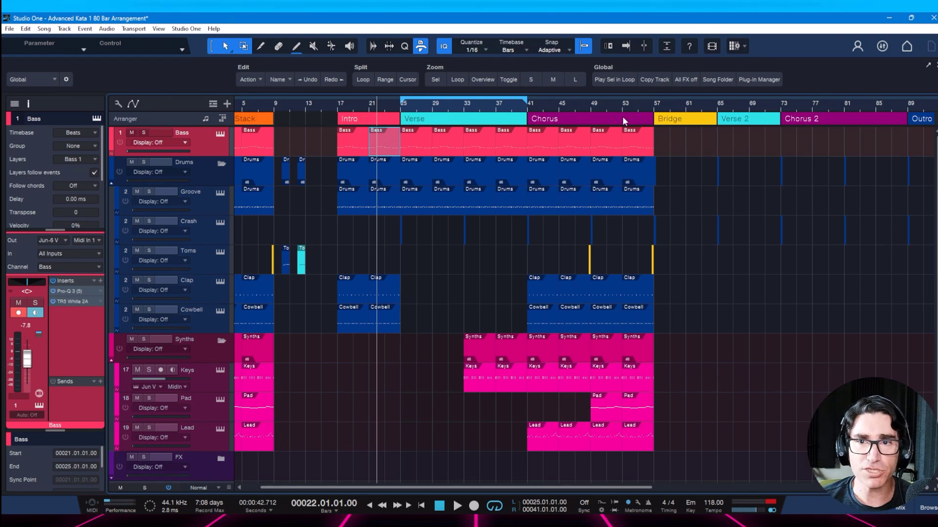
pyautogui.hscroll(2, 701, 110)
pyautogui.moveTo(701, 110); pyautogui.dragTo(661, 106)
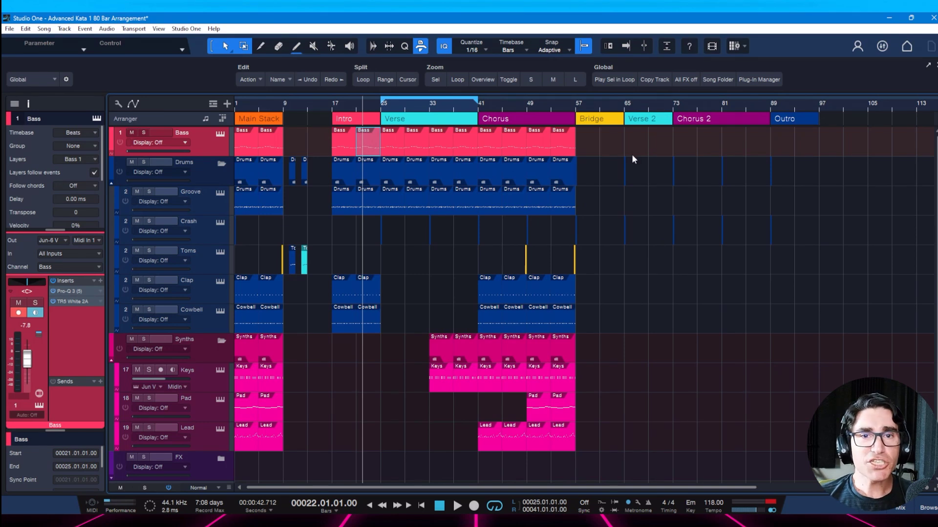
pyautogui.click(390, 212)
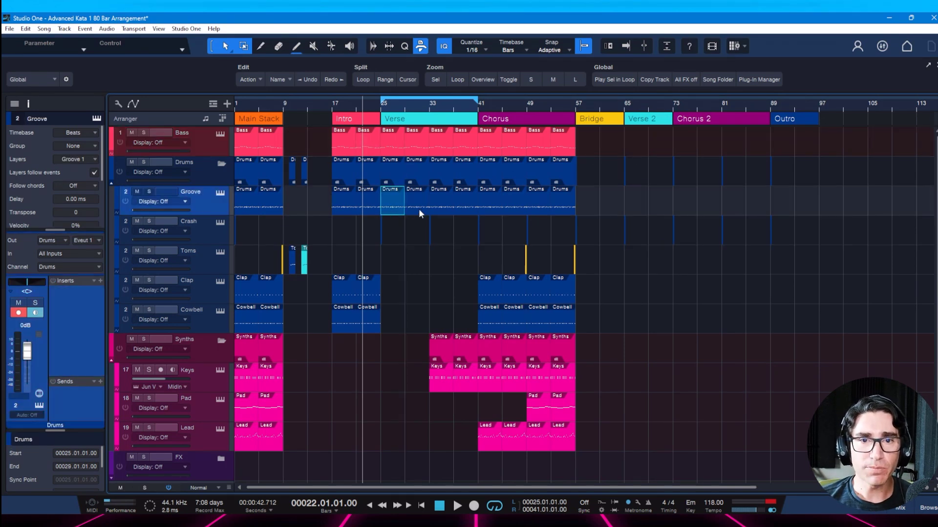
pyautogui.moveTo(392, 212); pyautogui.dragTo(639, 210)
pyautogui.press('d')
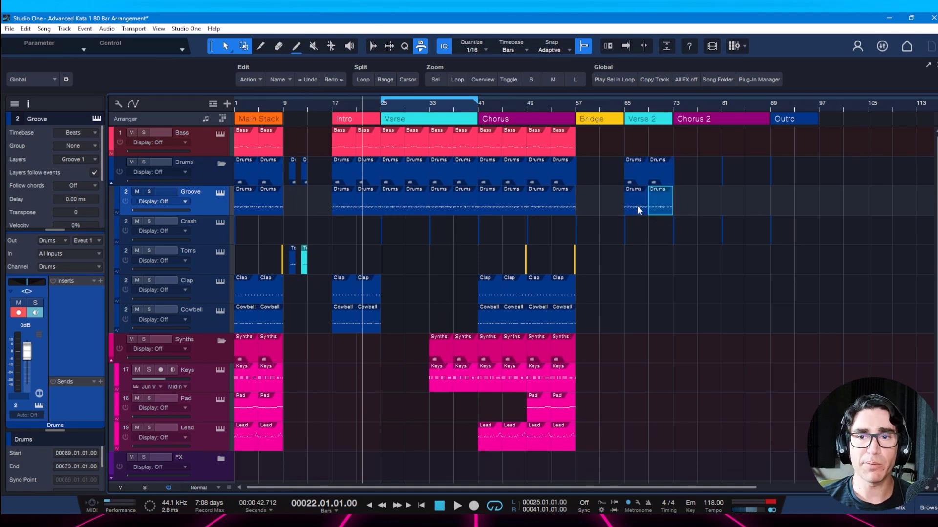
# - Copy the Chorus's last Bass event to bar 65 and duplicate it to fill Verse 2 up to bar 73
pyautogui.click(565, 151)
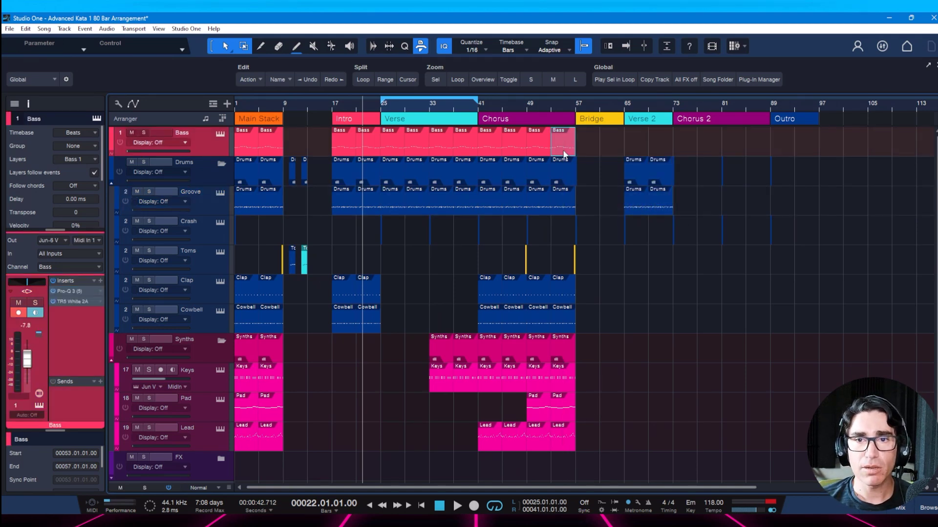
pyautogui.press('F2')
pyautogui.press('F2')
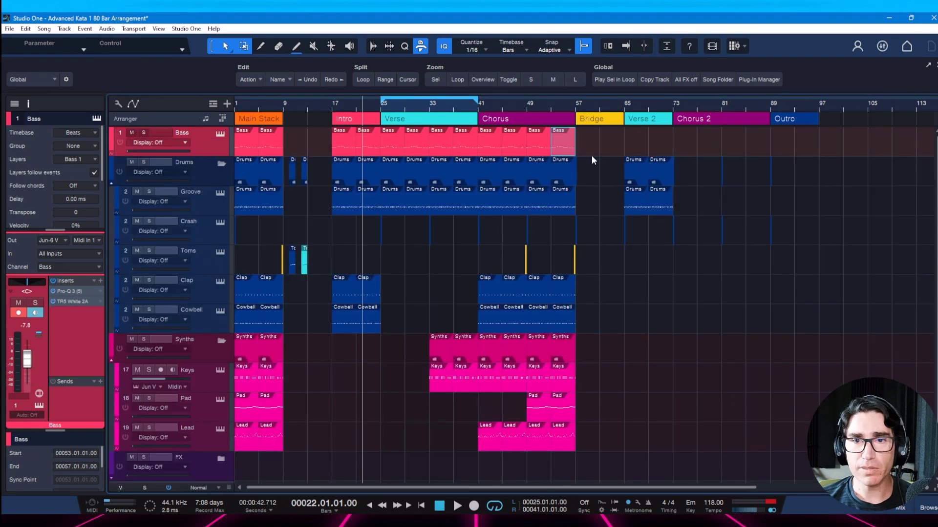
pyautogui.moveTo(564, 152); pyautogui.dragTo(637, 156)
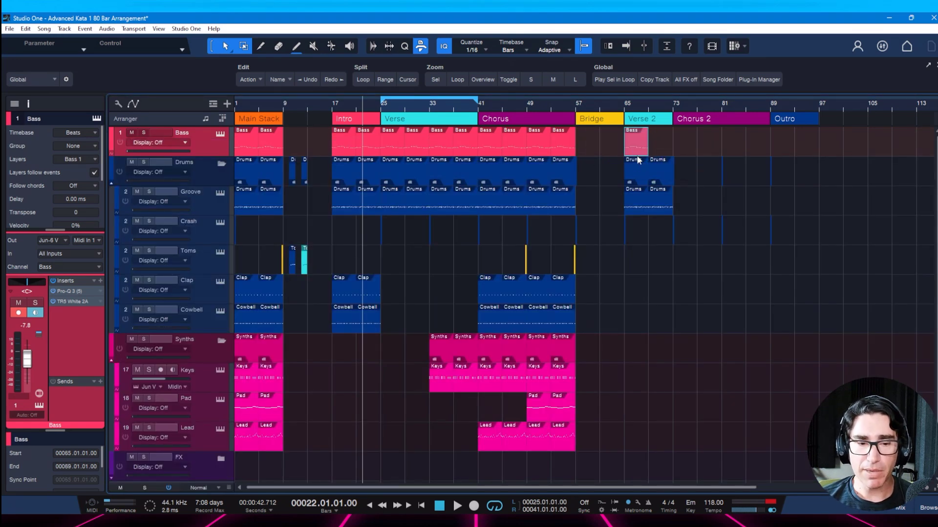
pyautogui.press('d')
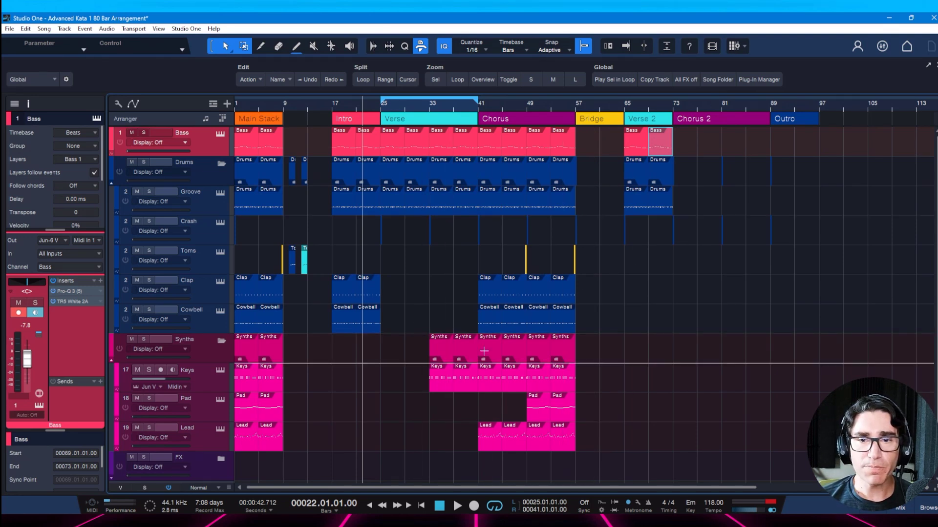
# - Copy all events of the Chorus from bar 41 to 57 and paste them at bar 73 in Chorus 2
pyautogui.moveTo(569, 476); pyautogui.dragTo(482, 150)
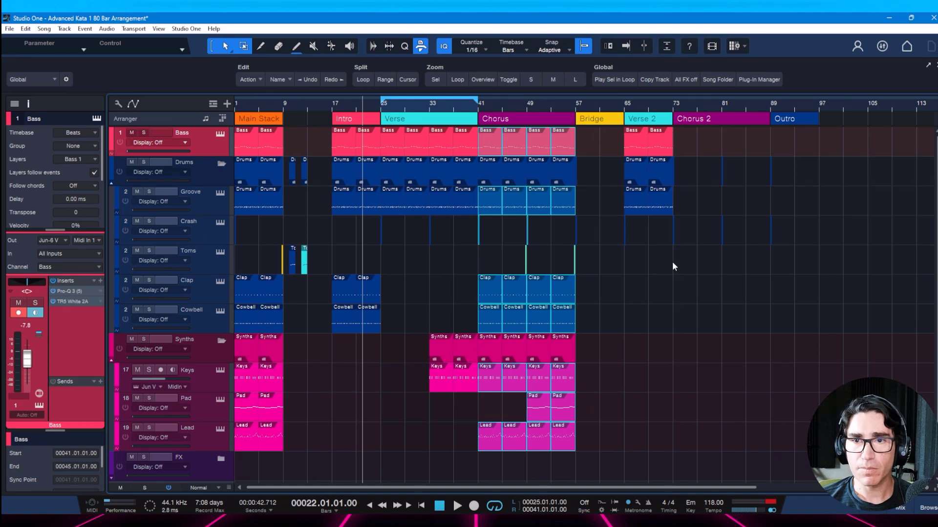
pyautogui.click(673, 106)
pyautogui.hotkey('ctrl', 'v')
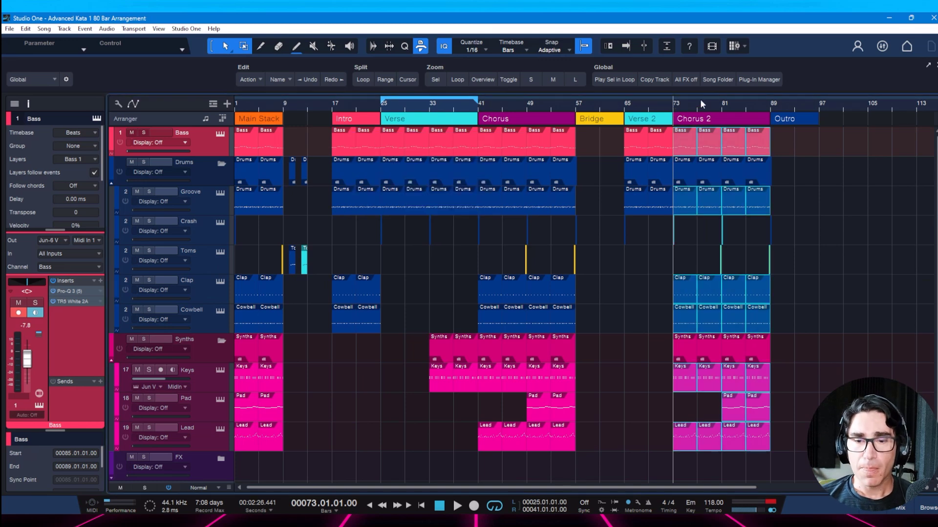
# - Open the song notes and add the heading "Arrangement:" below the section list
pyautogui.hotkey('ctrl', 'i')
pyautogui.click(399, 203)
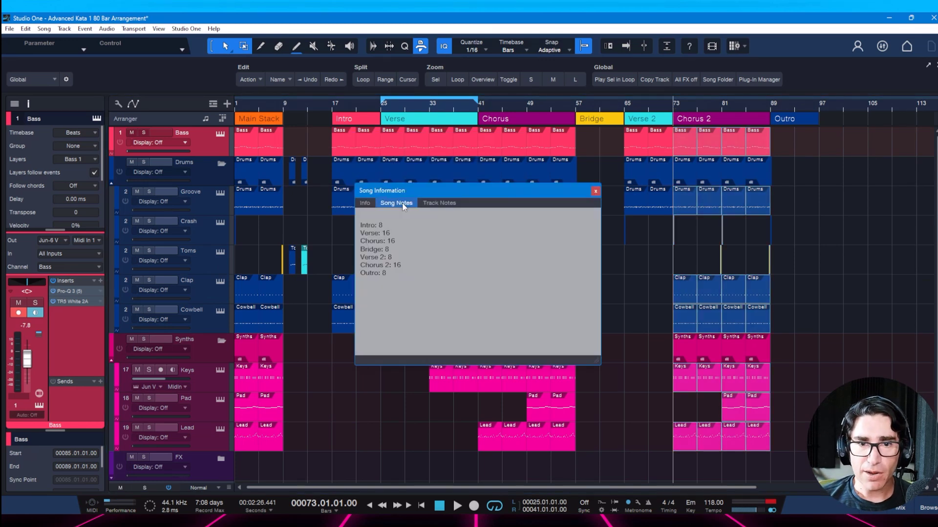
pyautogui.click(401, 270)
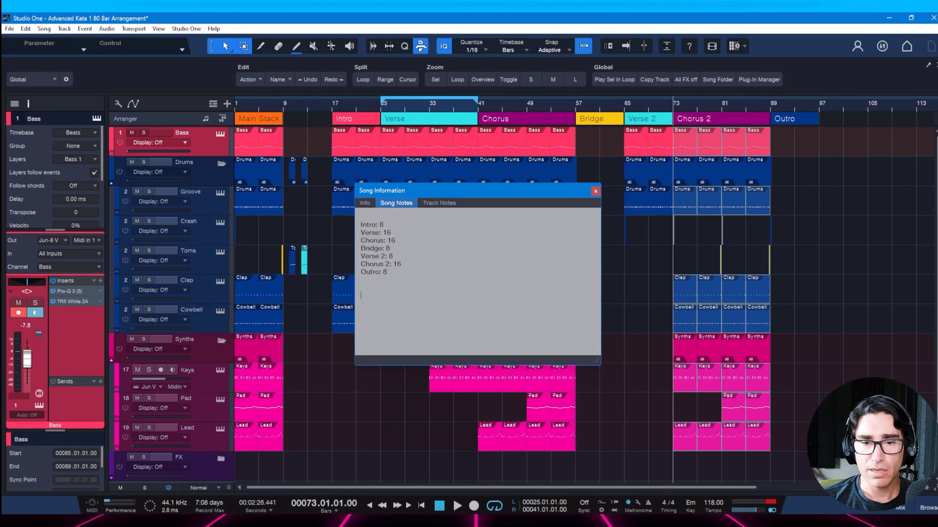
pyautogui.write('Verse')
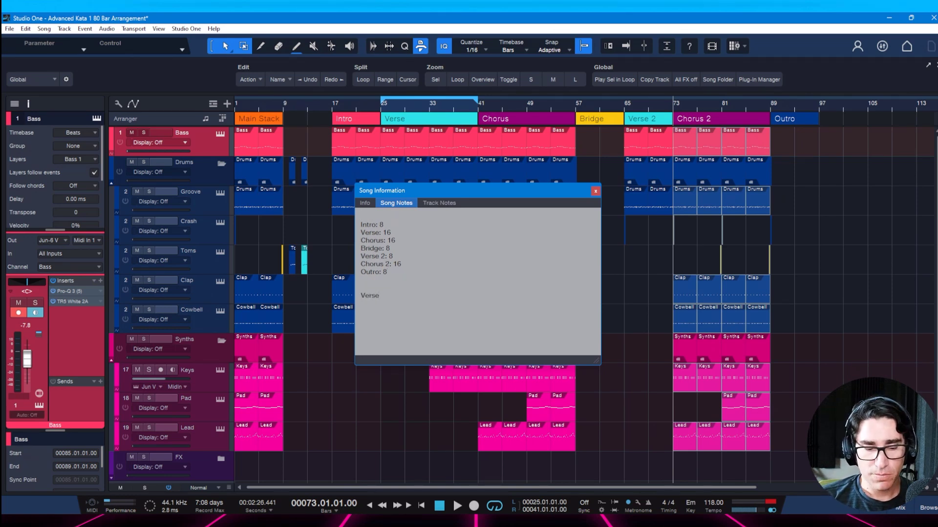
pyautogui.press('BackSpace')
pyautogui.press('BackSpace')
pyautogui.press('BackSpace')
pyautogui.press('BackSpace')
pyautogui.write('Arrangement:')
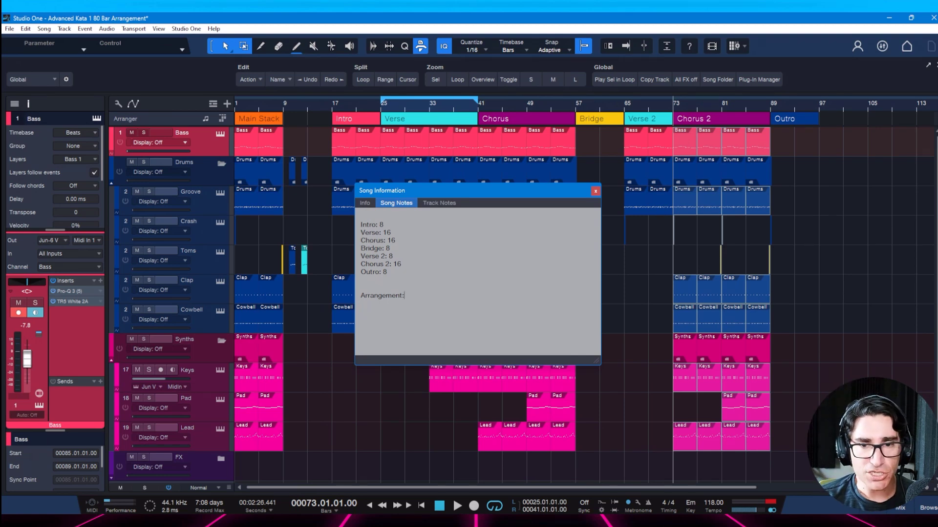
# - Add the note line "Chorus: introduce something more" under the Arrangement heading
pyautogui.write('Chorus:')
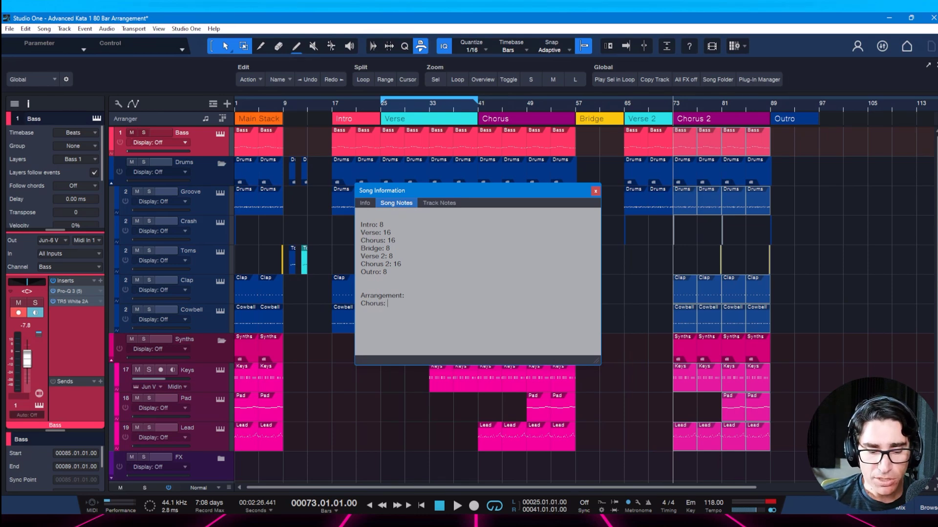
pyautogui.write(' introduce somet')
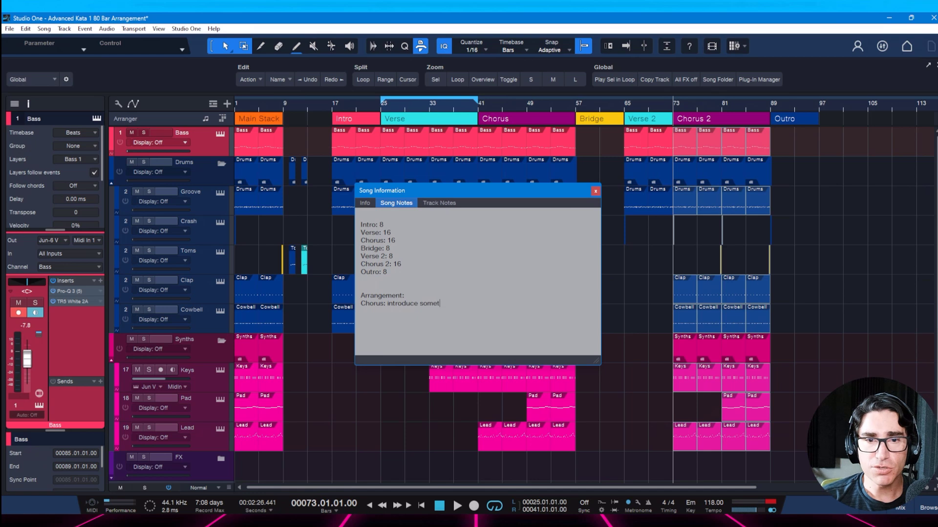
pyautogui.write('hing di')
pyautogui.press('BackSpace')
pyautogui.write('more')
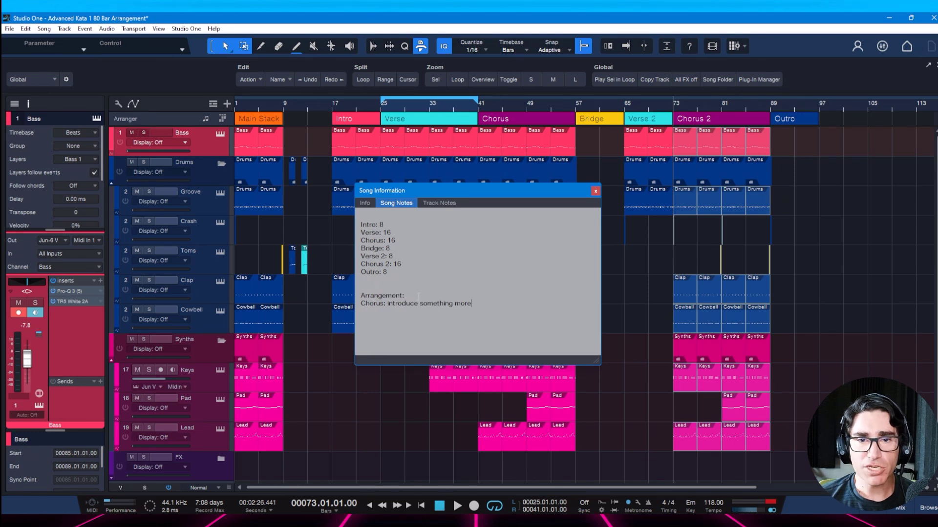
# - Add the note line "Bridge: break, sparse, spacey, and then rebuild" above the Chorus line under the Arrangement heading
pyautogui.press('Return')
pyautogui.write('Bridge')
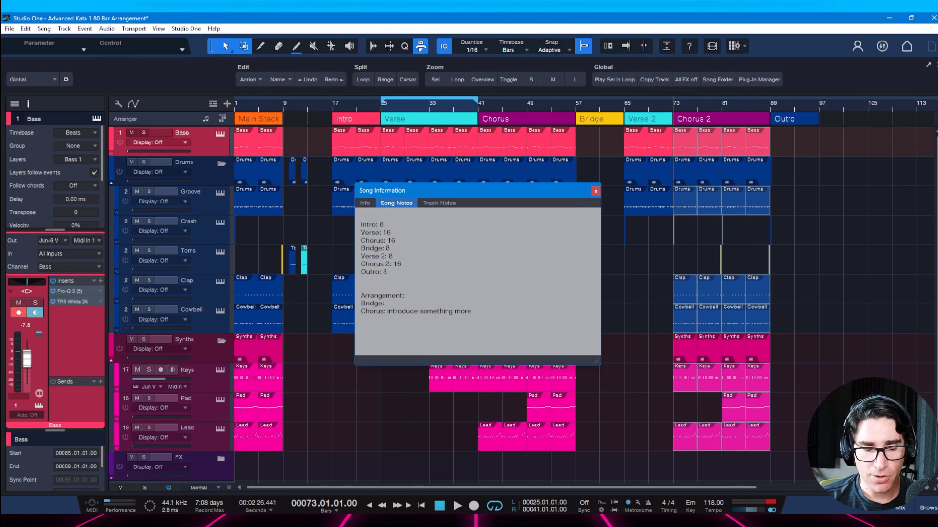
pyautogui.write(': break,')
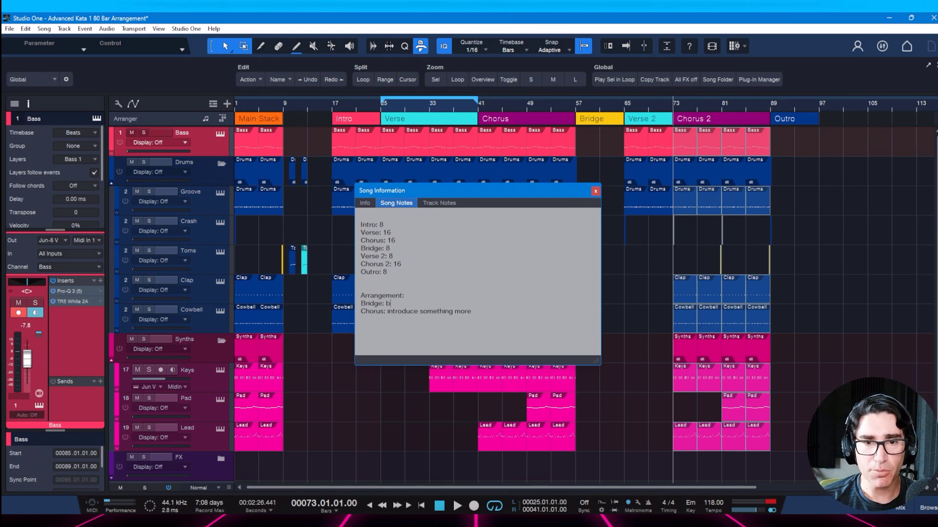
pyautogui.write(' sparse, spacey')
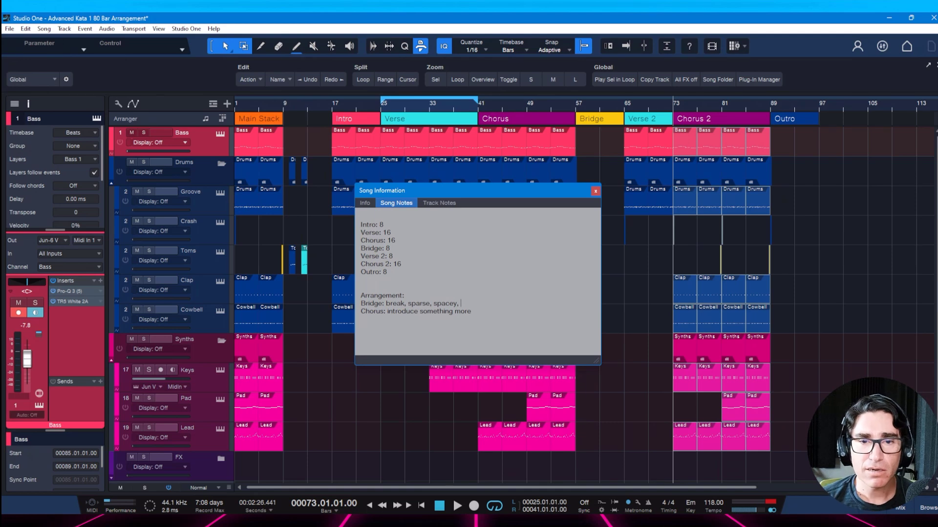
pyautogui.write(', and then rebuild')
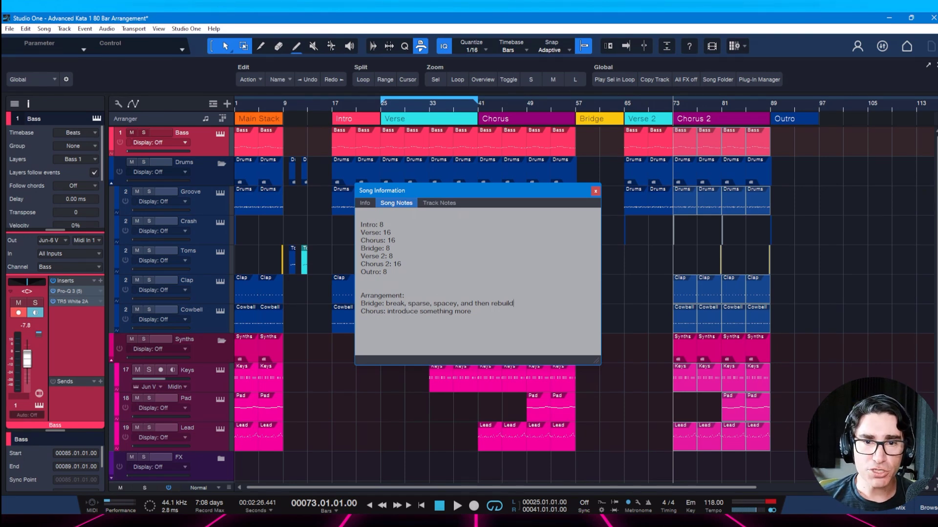
# - Relabel the Chorus line under Arrangement as "Chorus 2", close the song notes and save the song
pyautogui.write('2')
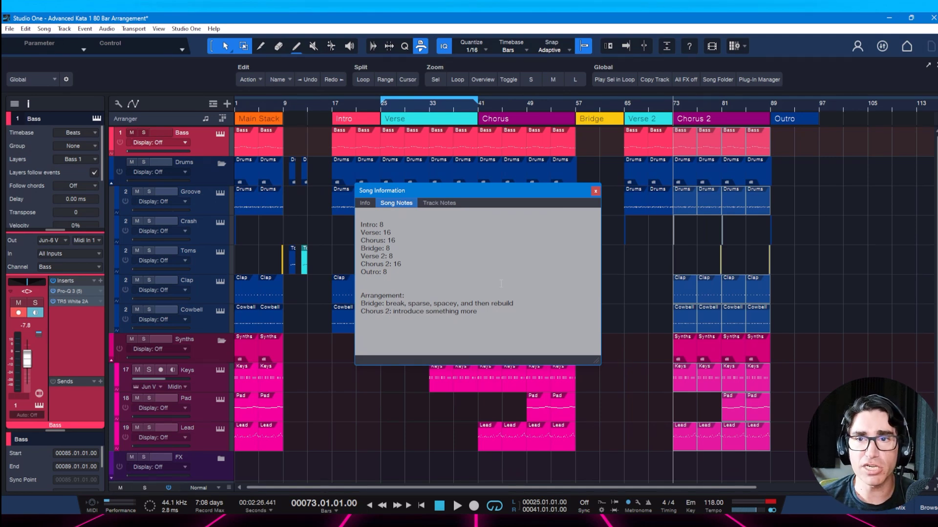
pyautogui.click(595, 191)
pyautogui.hotkey('ctrl', 's')
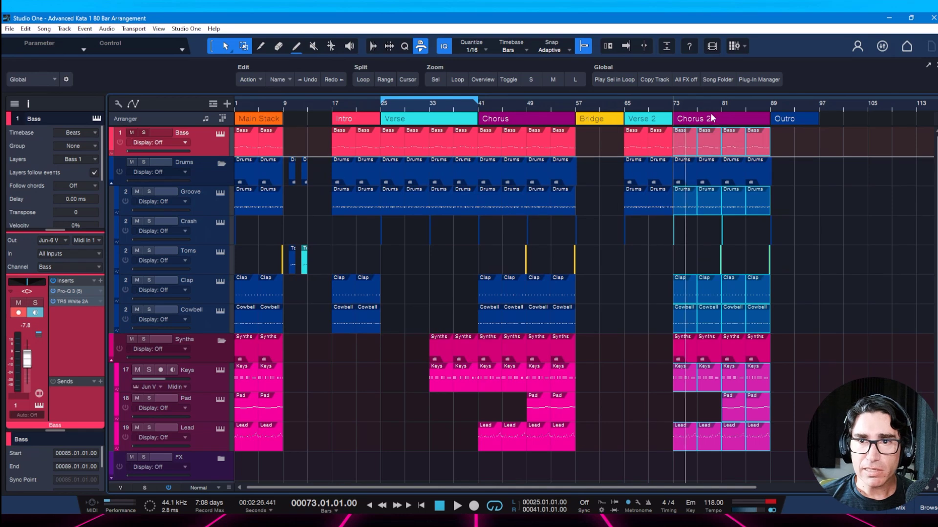
# - Copy the Verse's Keys event at bar 33 to bar 65, duplicate it to fill Verse 2 up to bar 73, and save
pyautogui.click(647, 129)
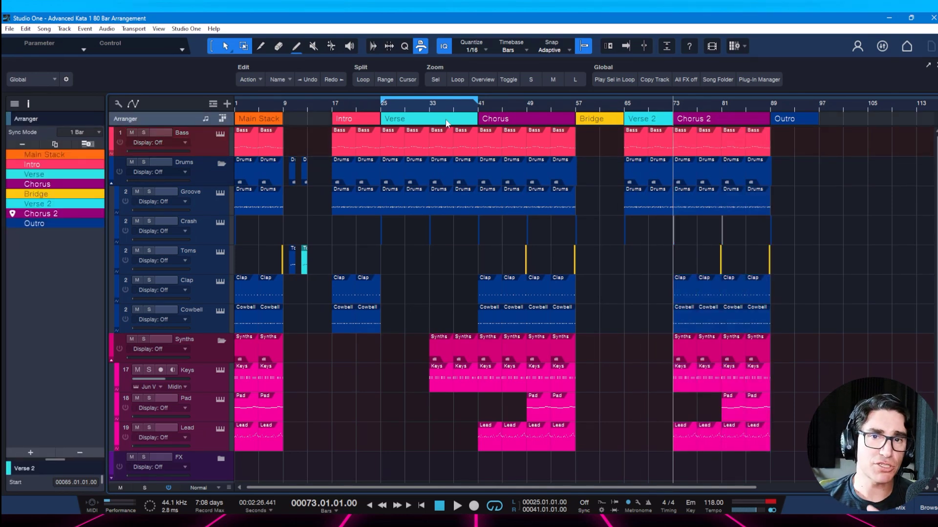
pyautogui.click(445, 383)
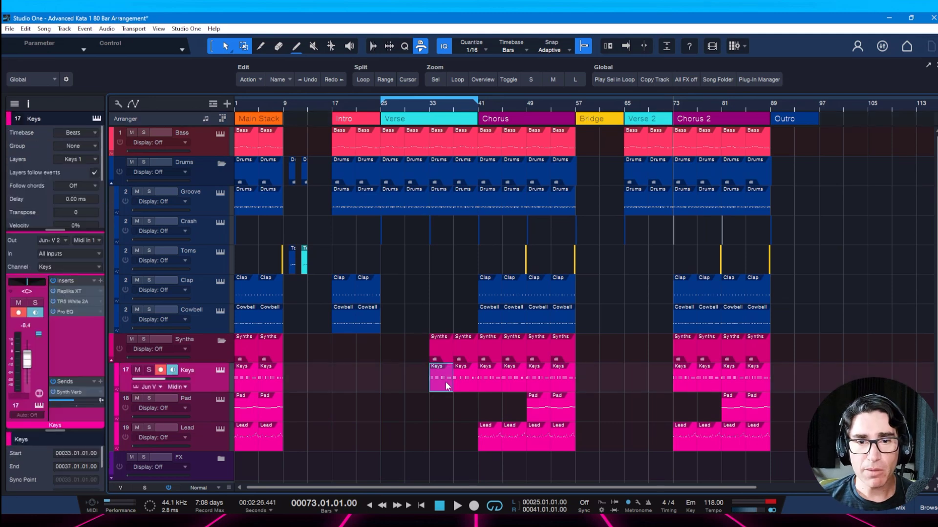
pyautogui.moveTo(446, 382); pyautogui.dragTo(643, 375)
pyautogui.hotkey('ctrl', 'd')
pyautogui.hotkey('ctrl', 's')
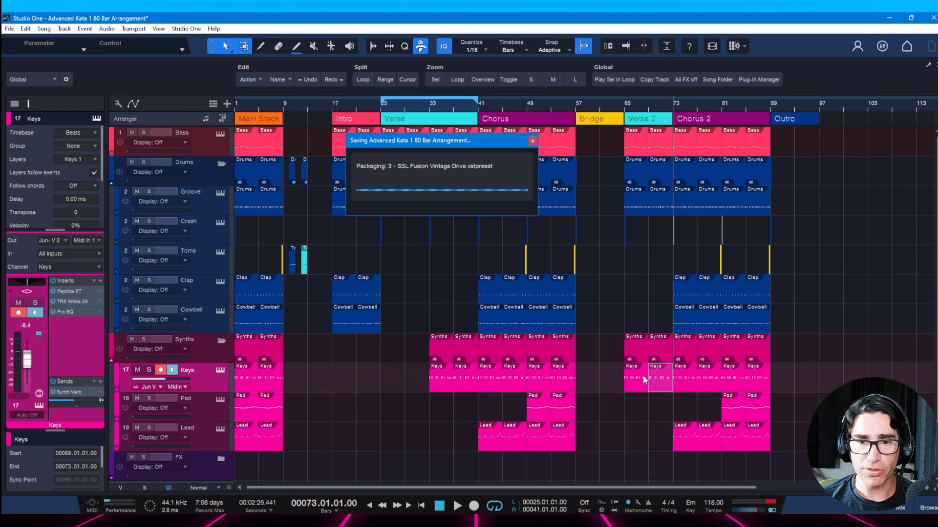
pyautogui.moveTo(750, 106); pyautogui.dragTo(726, 109)
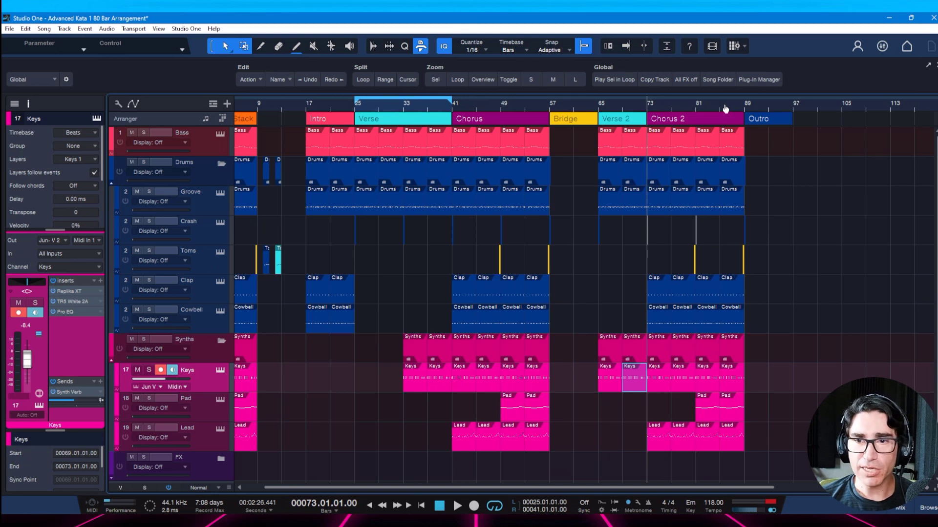
pyautogui.moveTo(706, 107); pyautogui.dragTo(696, 107)
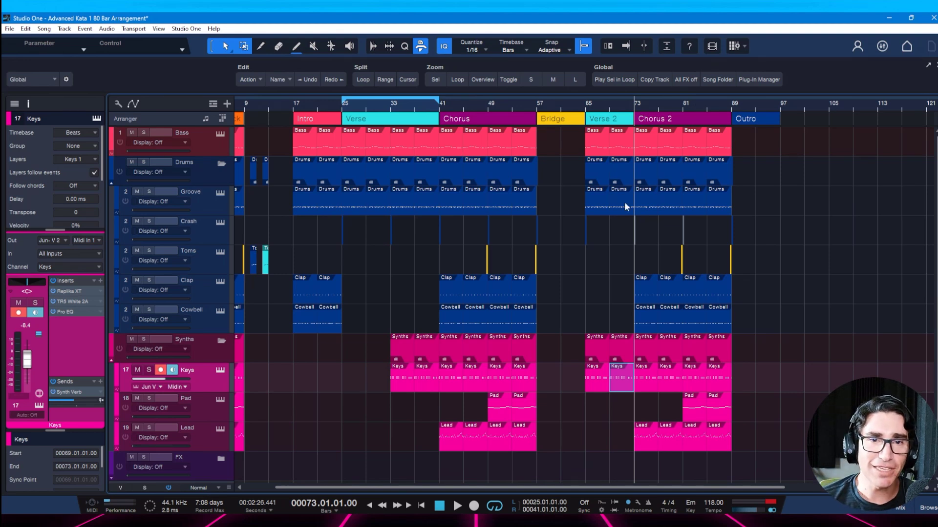
pyautogui.hotkey('ctrl', 's')
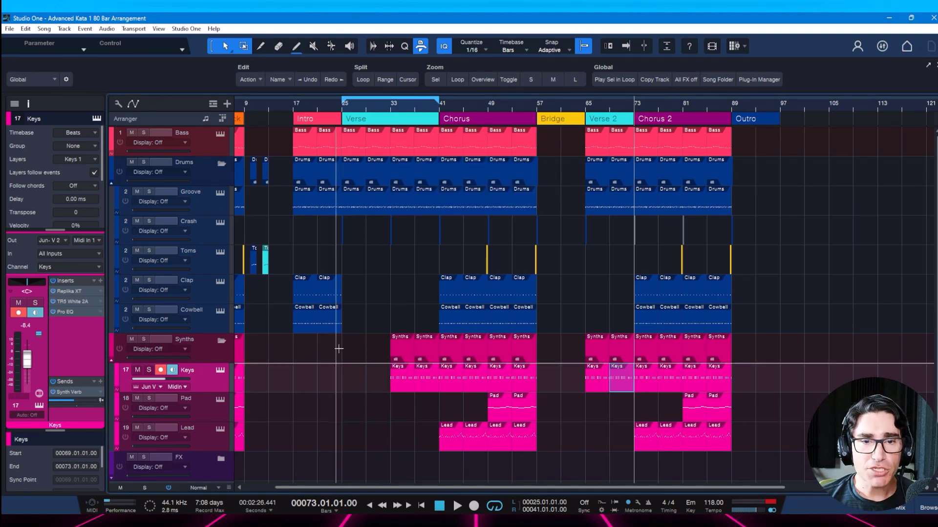
# - Copy all events of the Intro from bar 17 to 25 and paste them at bar 89 in the Outro
pyautogui.moveTo(342, 361); pyautogui.dragTo(292, 128)
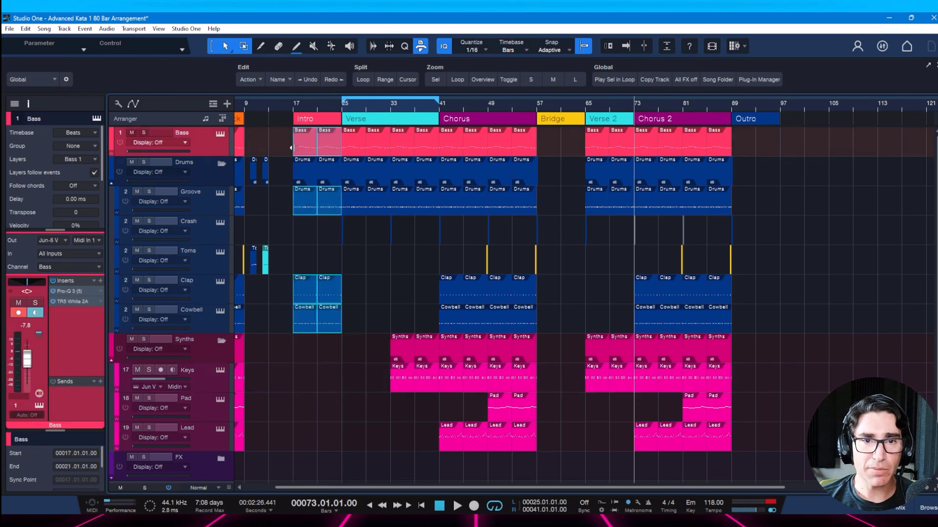
pyautogui.click(731, 107)
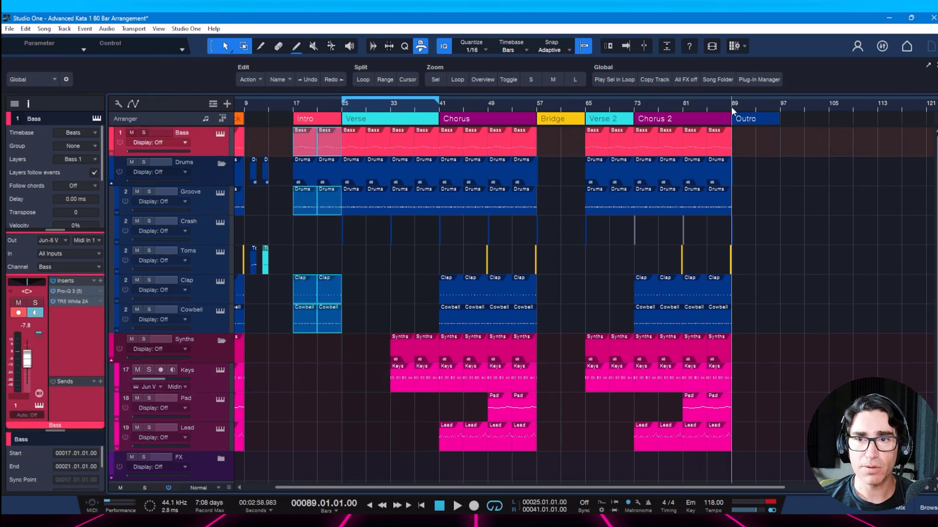
pyautogui.hotkey('ctrl', 'v')
# - Duplicate Chorus 2's last Pad event twice to fill the Outro up to bar 97, and save the song
pyautogui.moveTo(778, 107); pyautogui.dragTo(749, 119)
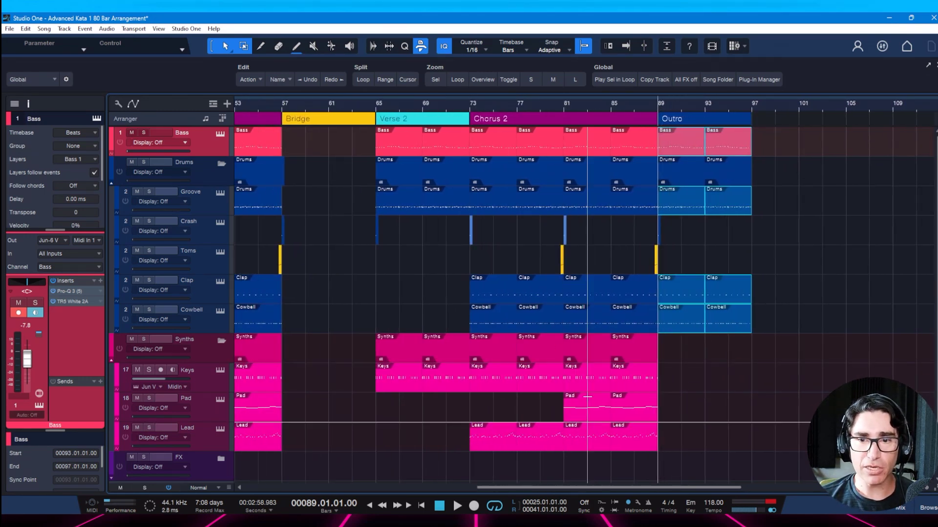
pyautogui.click(631, 414)
pyautogui.press('d')
pyautogui.press('d')
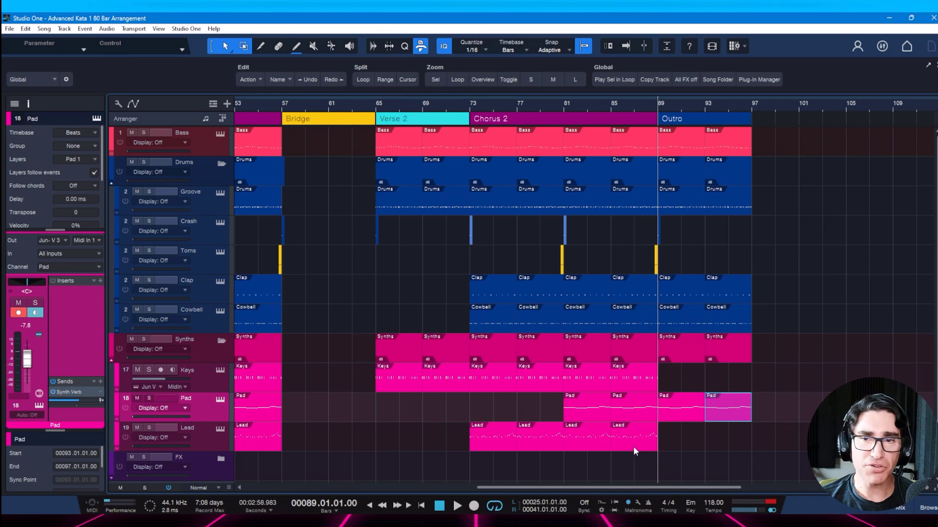
pyautogui.moveTo(640, 104); pyautogui.dragTo(690, 98)
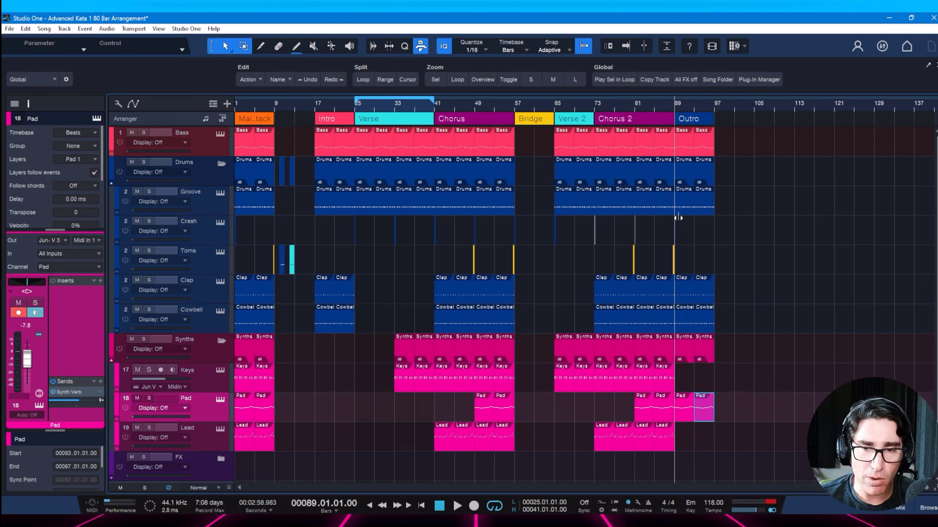
pyautogui.click(330, 119)
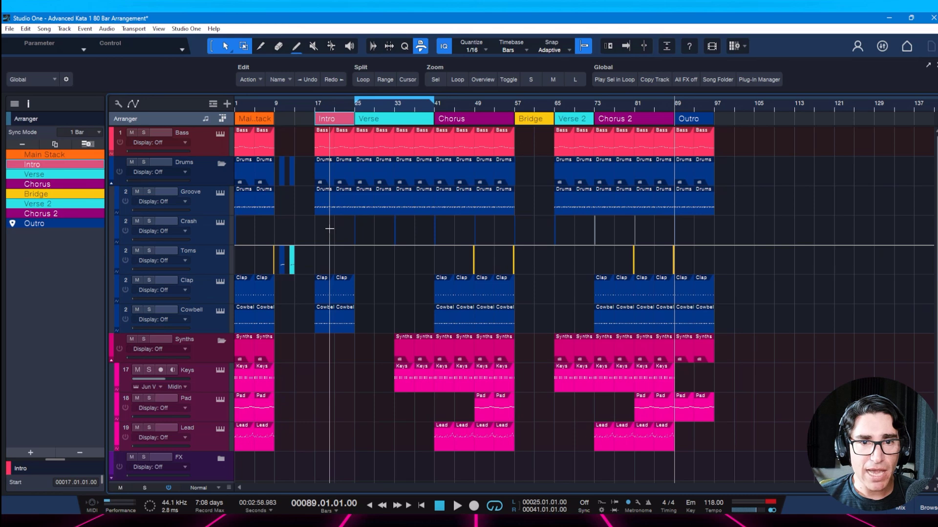
pyautogui.click(375, 124)
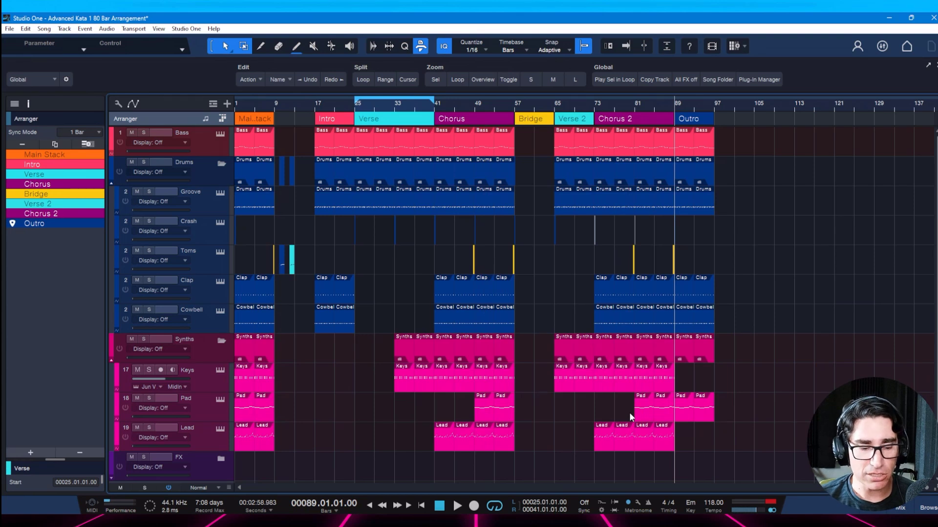
pyautogui.hotkey('ctrl', 's')
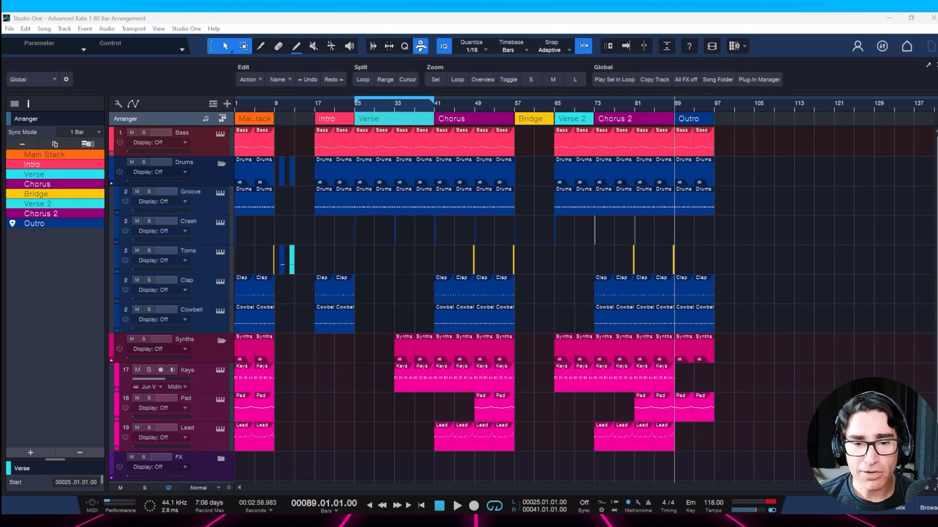
# - Reopen the song notes and add the lines "Intro:", "Verse 1:" and "Chorus 1:" above the Bridge line under Arrangement
pyautogui.hotkey('alt', 'Tab')
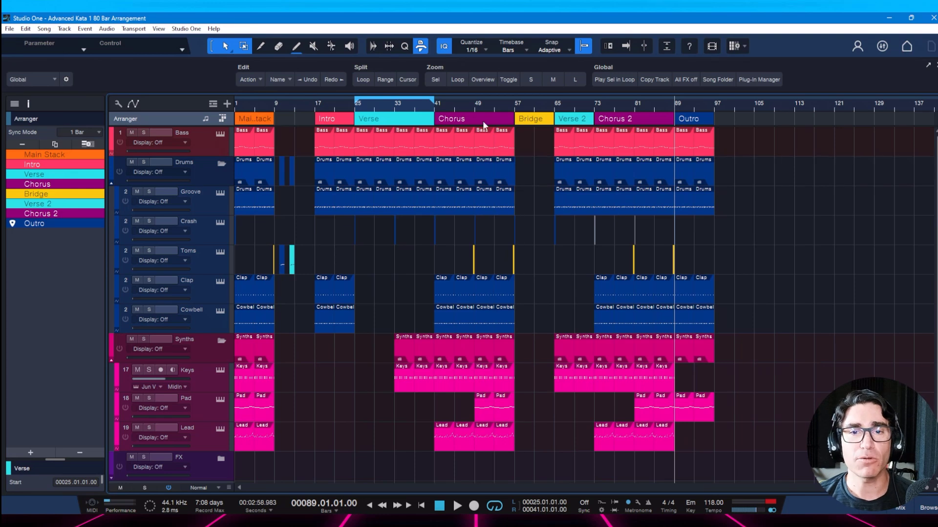
pyautogui.click(434, 112)
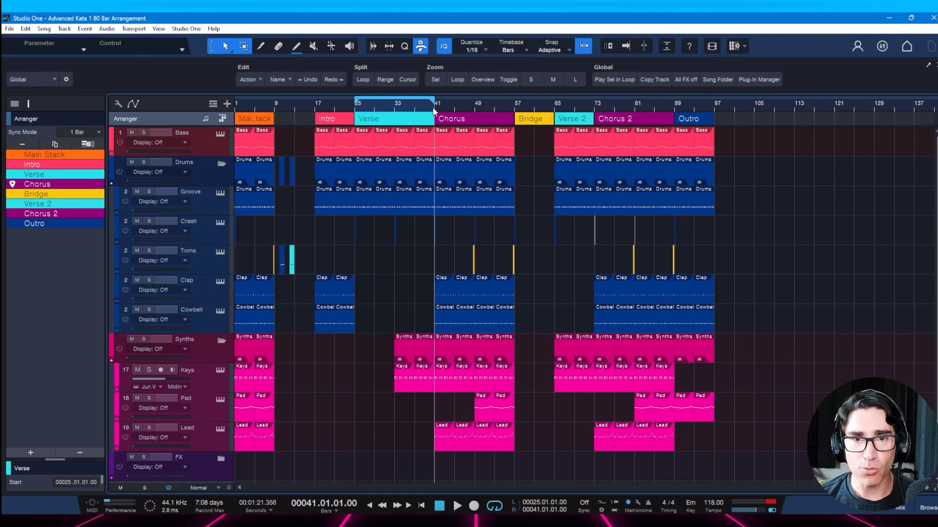
pyautogui.hotkey('shift', 'n')
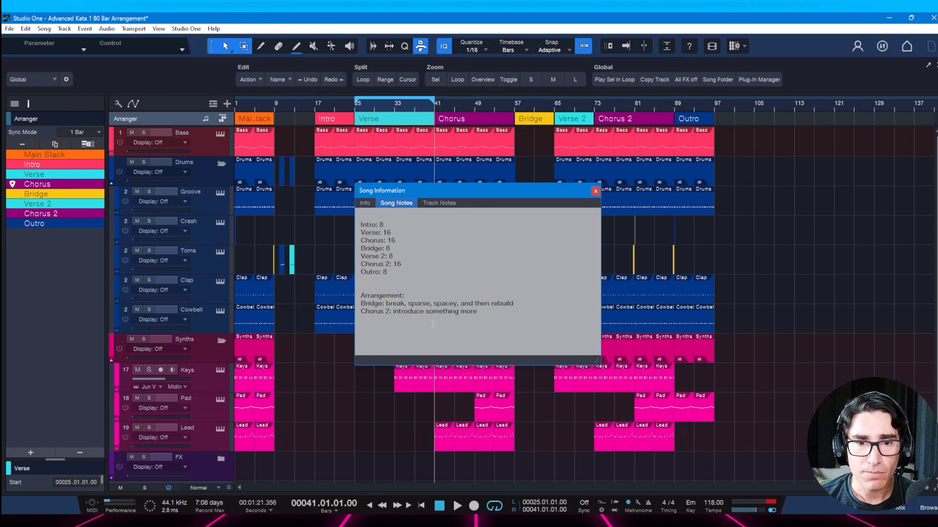
pyautogui.press('Return')
pyautogui.write('INtro')
pyautogui.press('BackSpace')
pyautogui.press('BackSpace')
pyautogui.press('BackSpace')
pyautogui.press('BackSpace')
pyautogui.write('ntro:')
pyautogui.press('Return')
pyautogui.write('Ver')
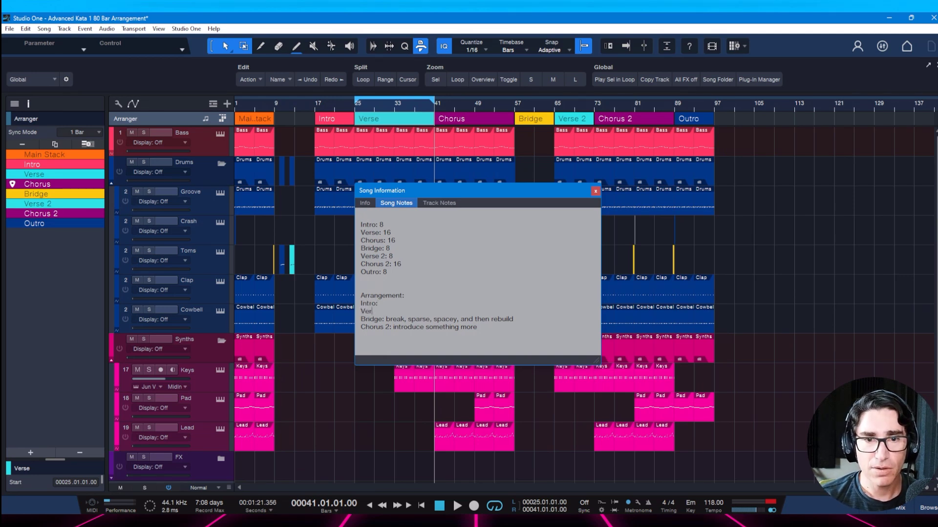
pyautogui.write('se 1:')
pyautogui.press('Return')
pyautogui.write('Choru')
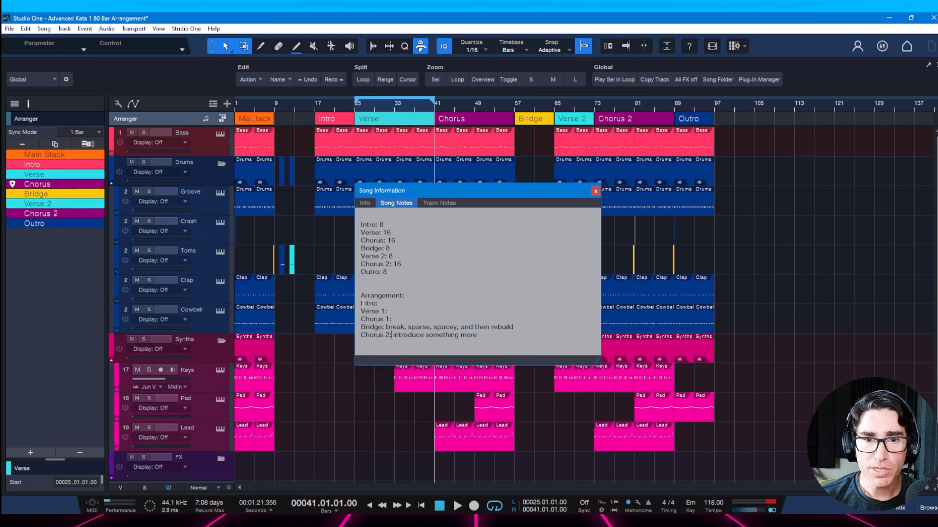
# - Add "Verse 2:" after the Bridge line and "Outro:" after the Chorus 2 line, and close the song notes
pyautogui.press('Return')
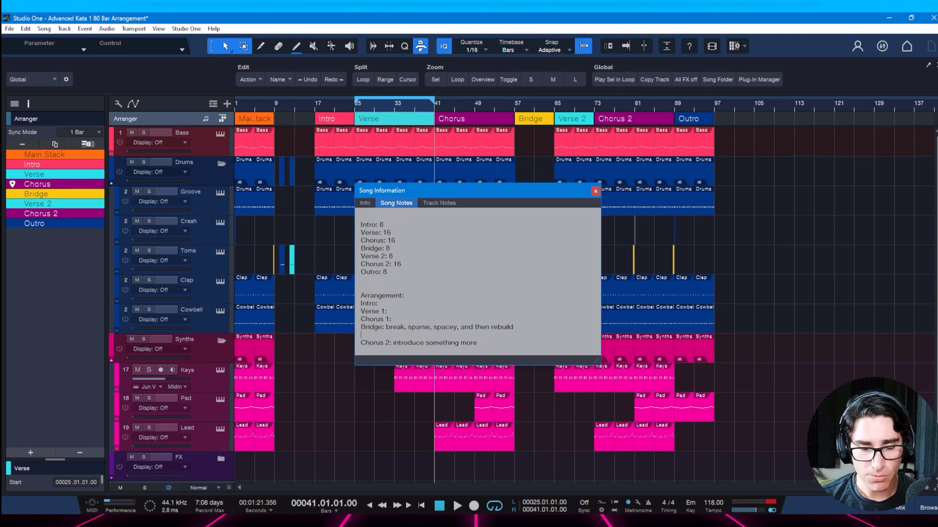
pyautogui.write('Verse 2:')
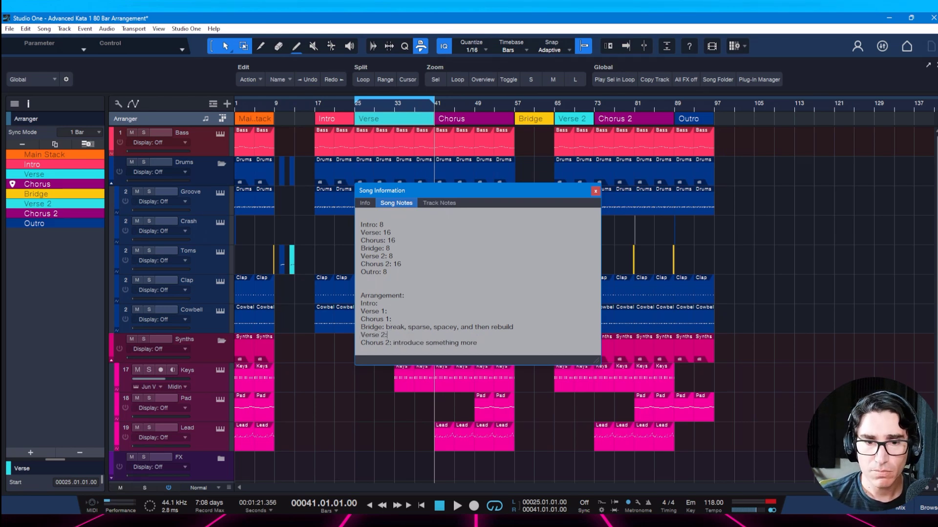
pyautogui.press('Return')
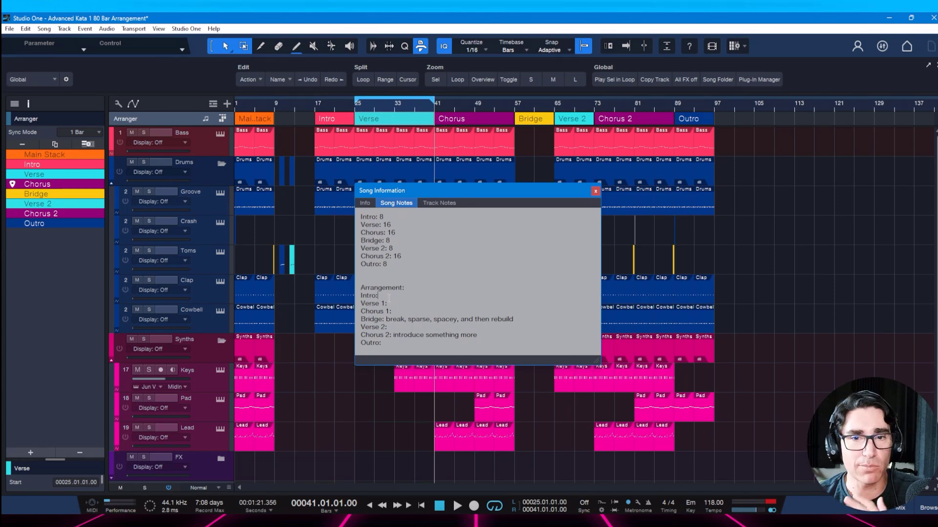
pyautogui.click(595, 191)
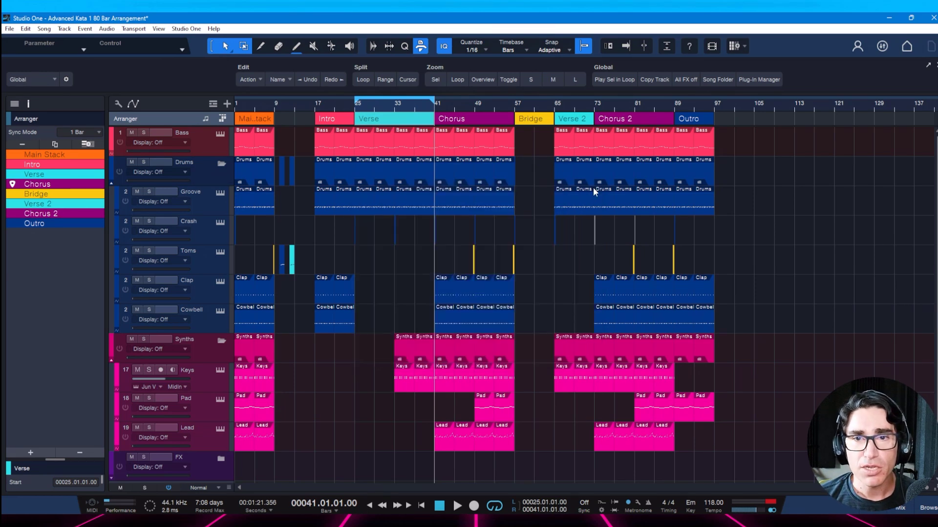
# - Play the song from the start of the Chorus at bar 41 with playback autoscroll turned off
pyautogui.click(442, 121)
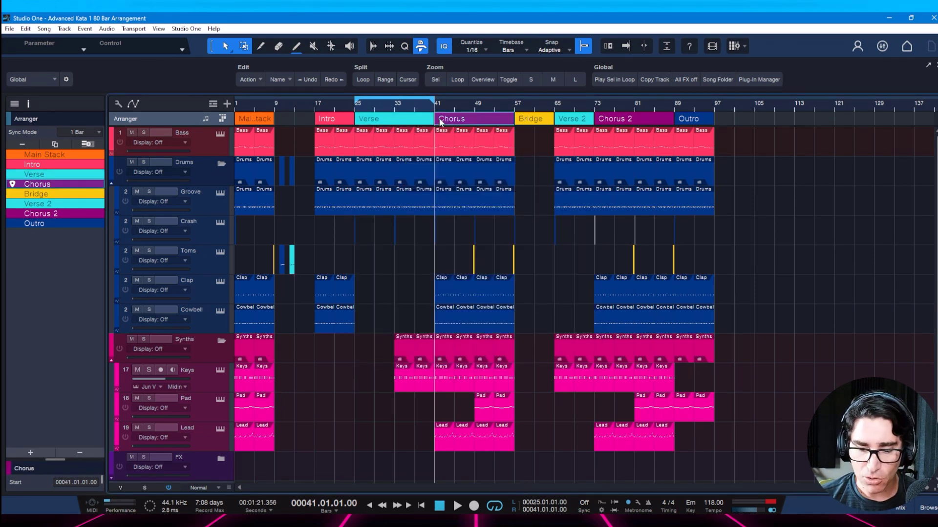
pyautogui.press('f')
pyautogui.press('space')
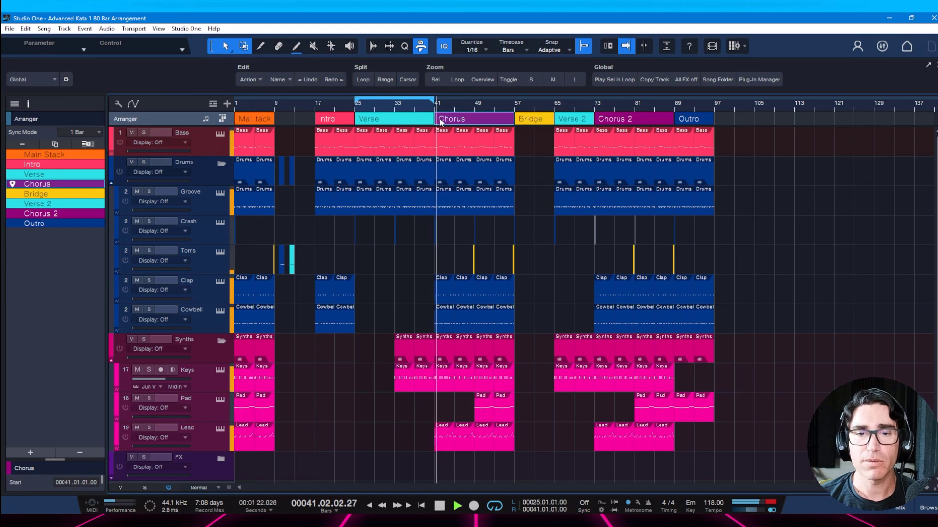
pyautogui.press('f')
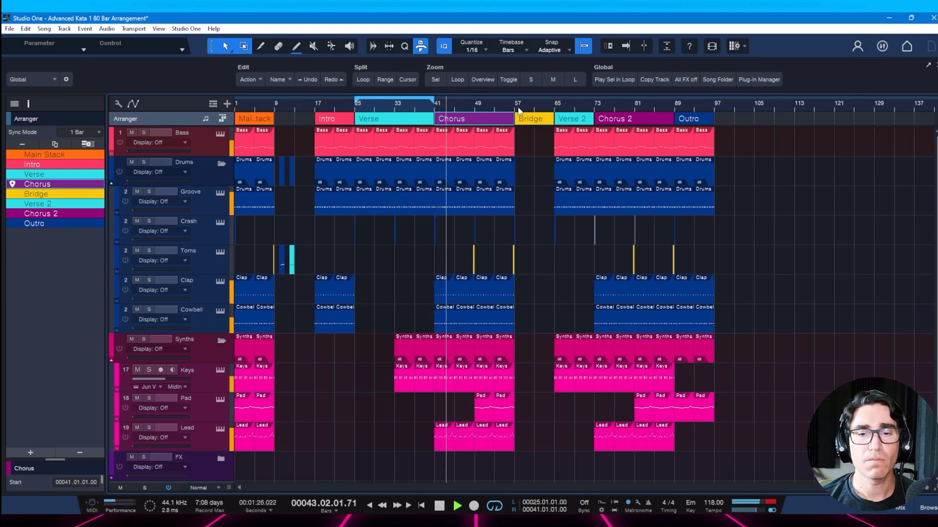
pyautogui.scroll(3, 505, 102)
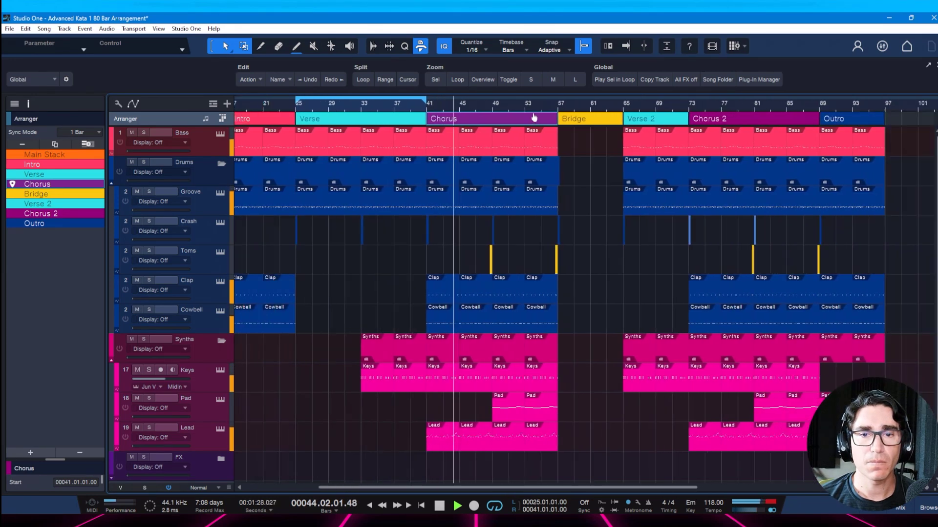
# - Try to place the spare Toms event from bar 12 further along the Toms track, undo it and save the song
pyautogui.scroll(-2, 534, 117)
pyautogui.click(289, 263)
pyautogui.press('F4')
pyautogui.moveTo(292, 265); pyautogui.dragTo(402, 264)
pyautogui.hotkey('ctrl', 'z')
pyautogui.scroll(3, 537, 104)
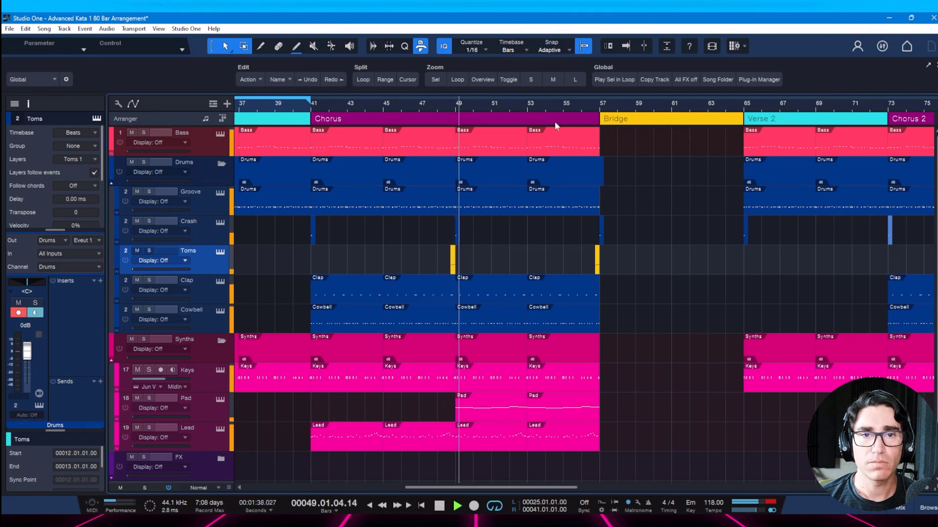
pyautogui.hotkey('ctrl', 's')
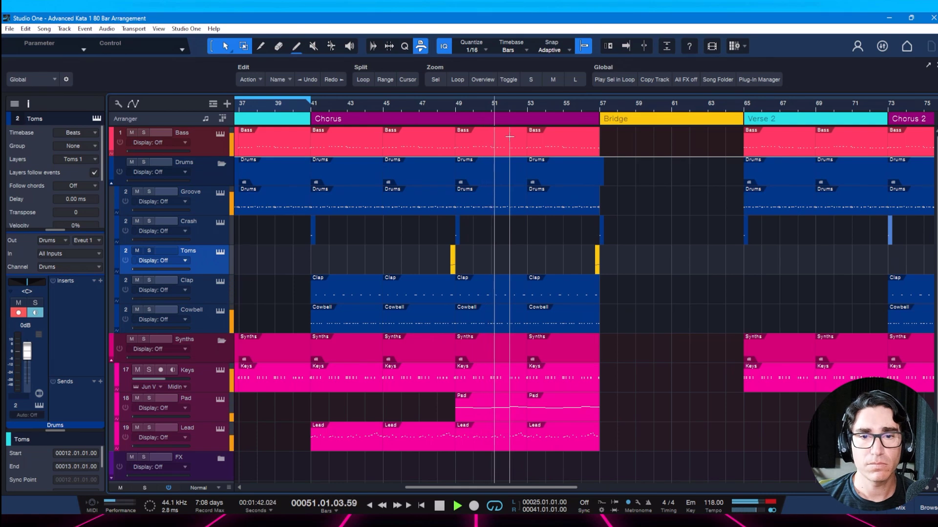
# - Stop playback, delete the two Clap events in the first half of the Chorus, bars 41 to 49, and save the song
pyautogui.press('space')
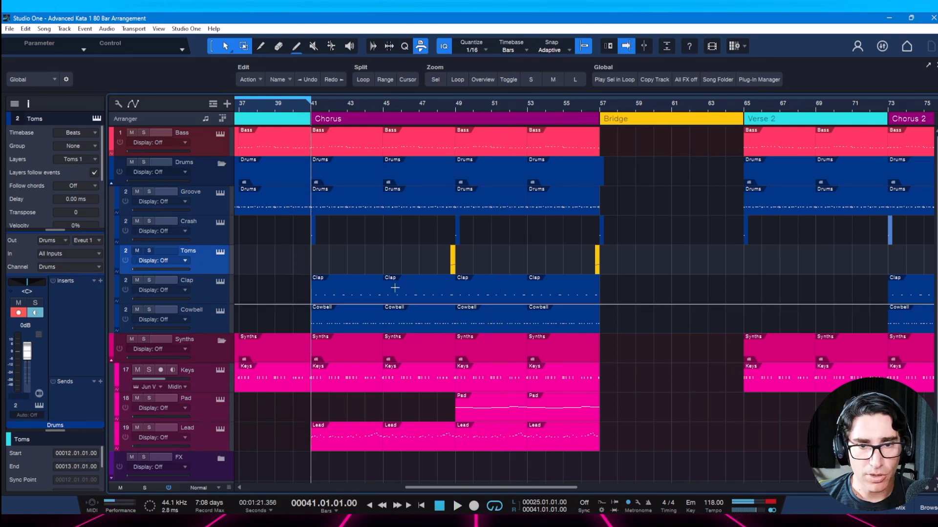
pyautogui.click(358, 289)
pyautogui.keyDown('shift'); pyautogui.click(421, 296); pyautogui.keyUp('shift')
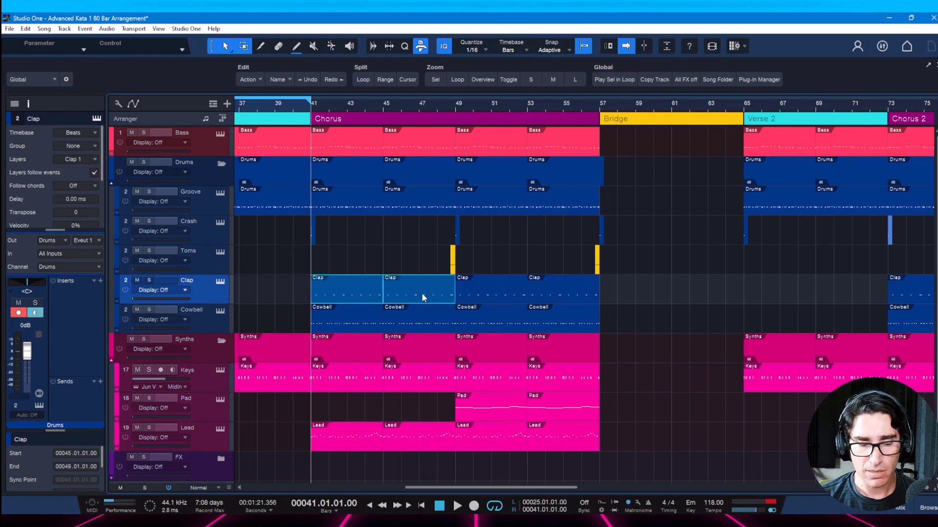
pyautogui.press('Delete')
pyautogui.hotkey('ctrl', 's')
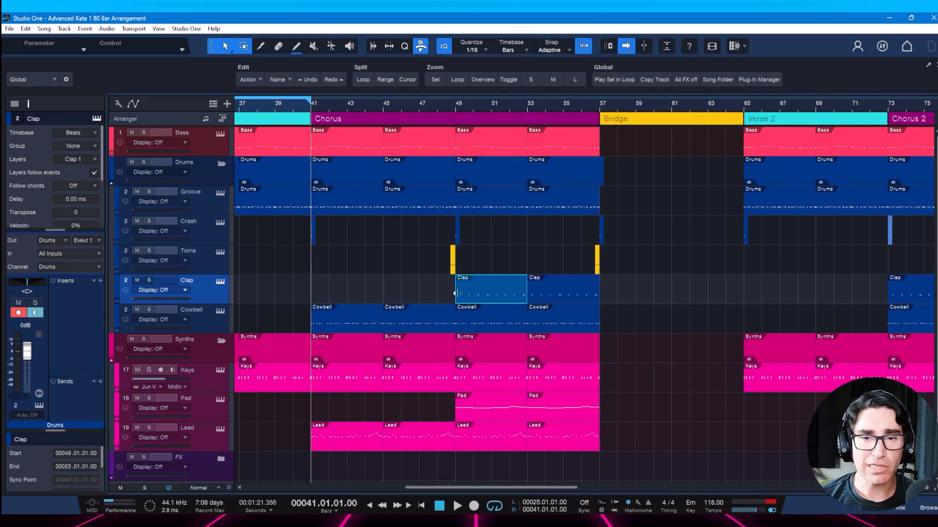
# - Play the Chorus from around bar 47 to hear the claps come in at bar 49
pyautogui.click(436, 104)
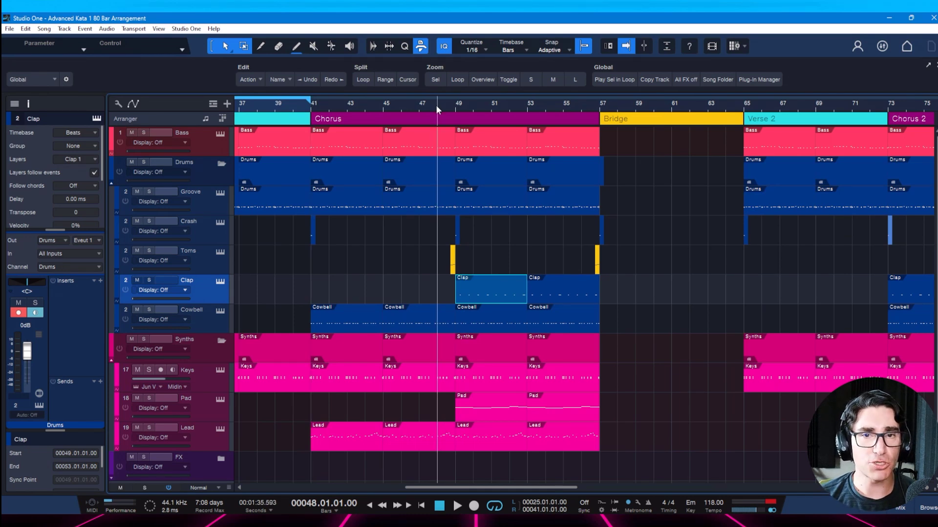
pyautogui.click(426, 108)
pyautogui.press('space')
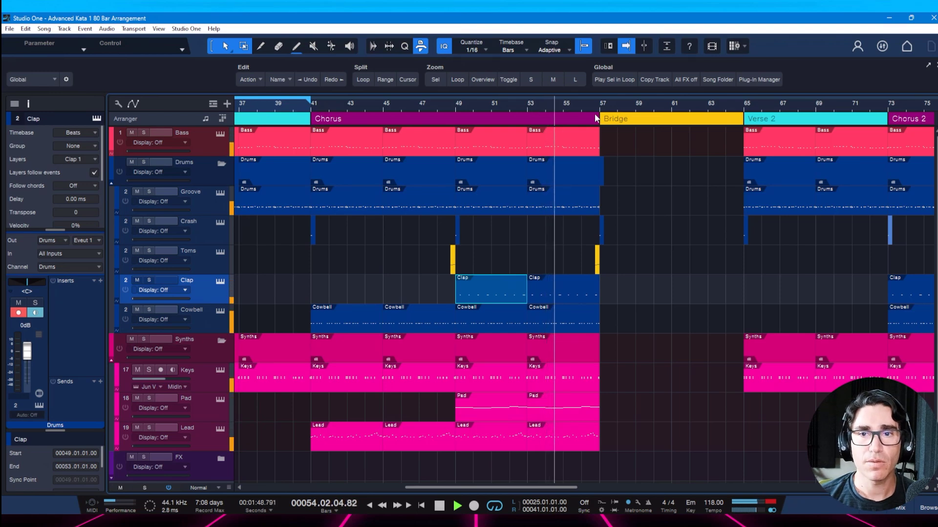
pyautogui.press('space')
# - Move the short Toms fill from the end of the Chorus to bar 80 beat 4, and copy the bar-12 Toms event to bar 56
pyautogui.scroll(-3, 589, 130)
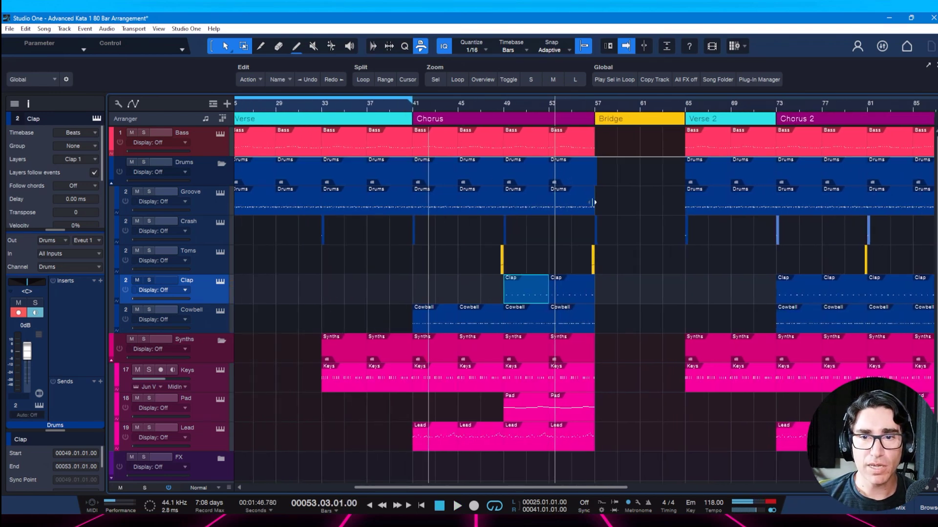
pyautogui.moveTo(593, 270); pyautogui.dragTo(866, 264)
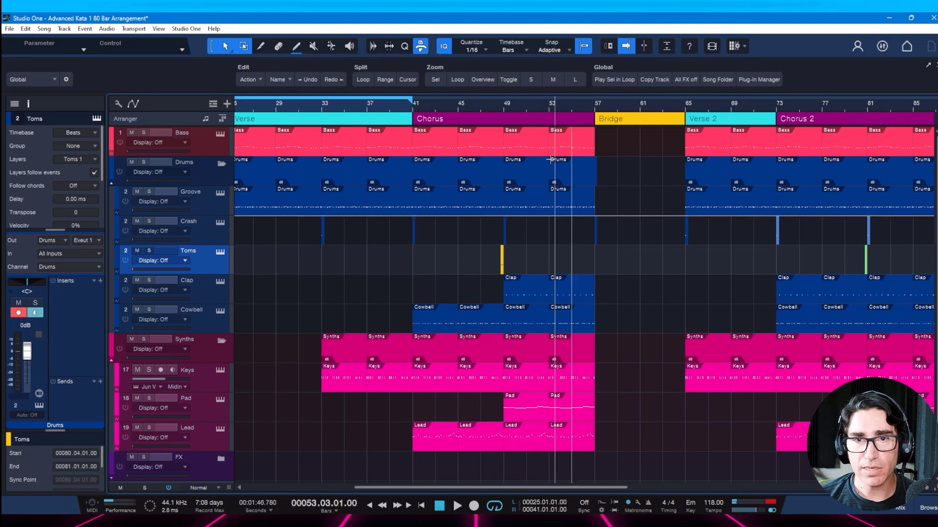
pyautogui.scroll(-2, 516, 108)
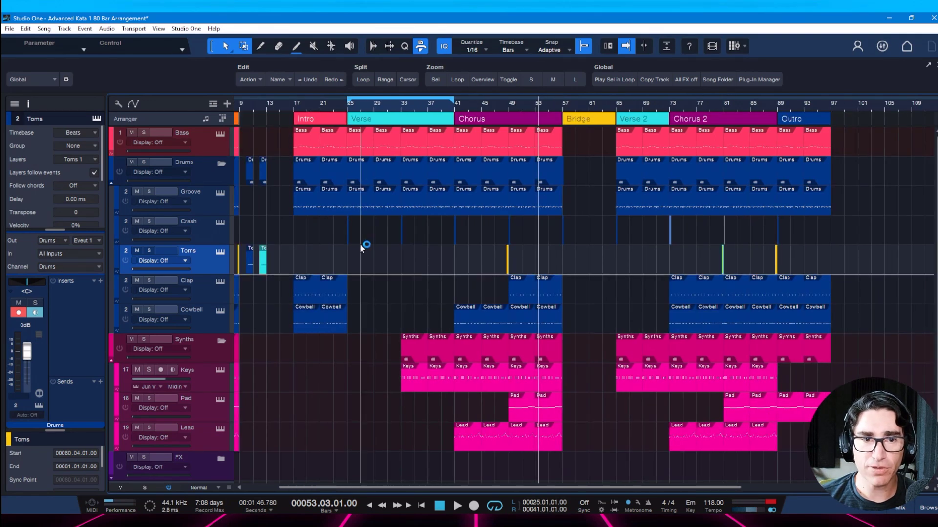
pyautogui.moveTo(266, 274); pyautogui.dragTo(560, 258)
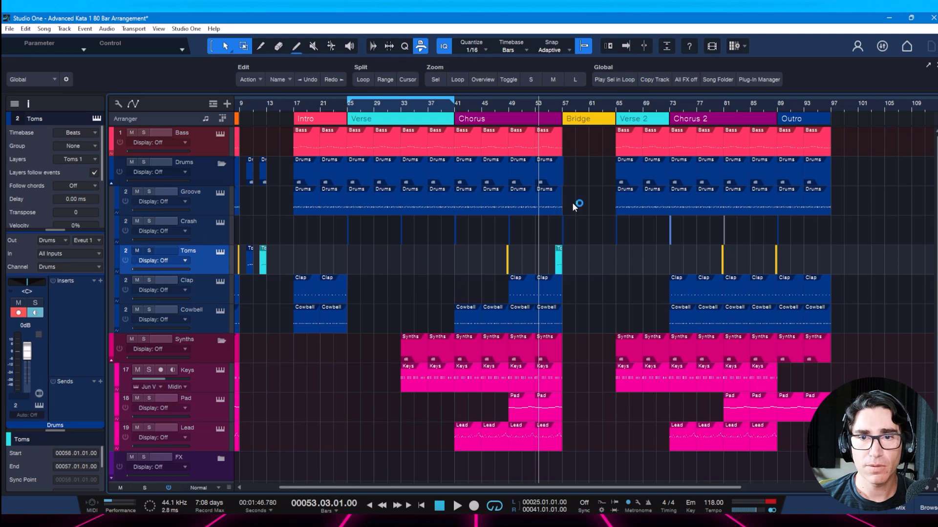
pyautogui.scroll(2, 572, 113)
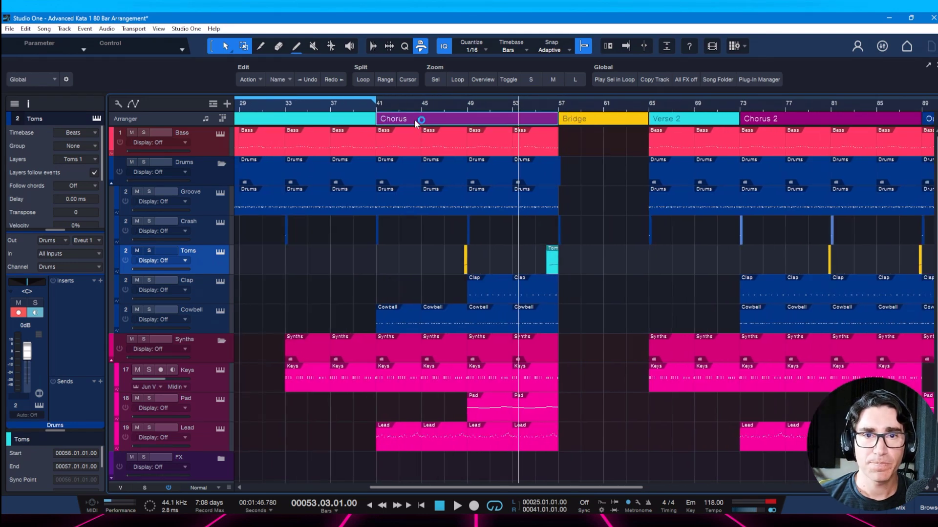
# - Set the loop range to the Chorus, save the song and play the section from bar 41
pyautogui.click(415, 120)
pyautogui.hotkey('ctrl', 's')
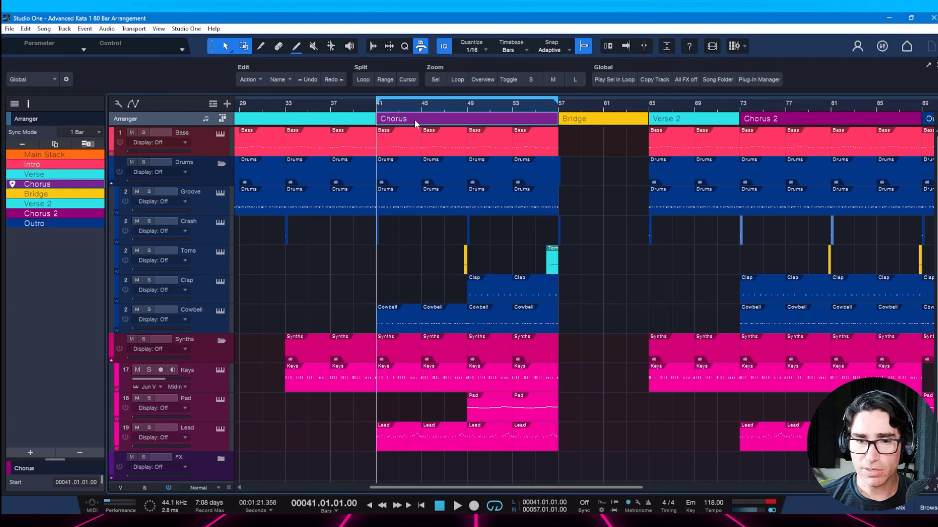
pyautogui.press('space')
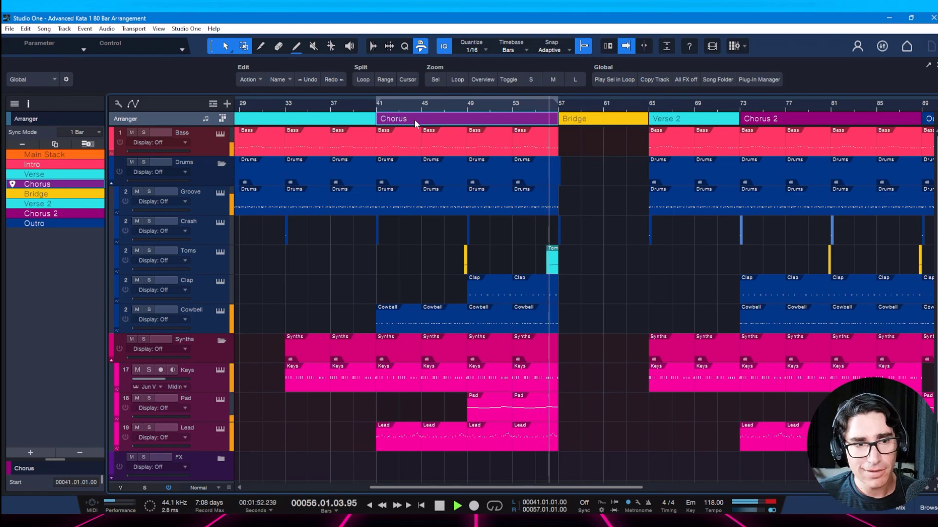
pyautogui.press('space')
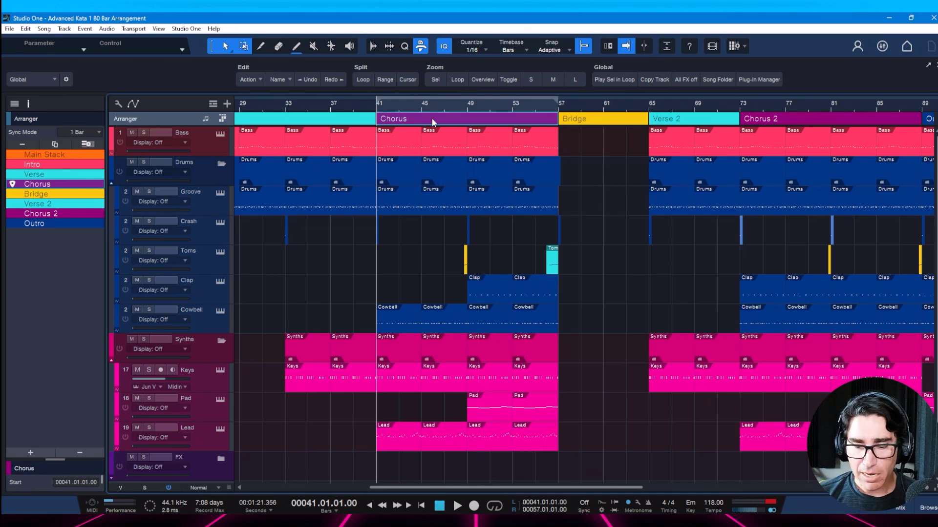
pyautogui.press('KP_Divide')
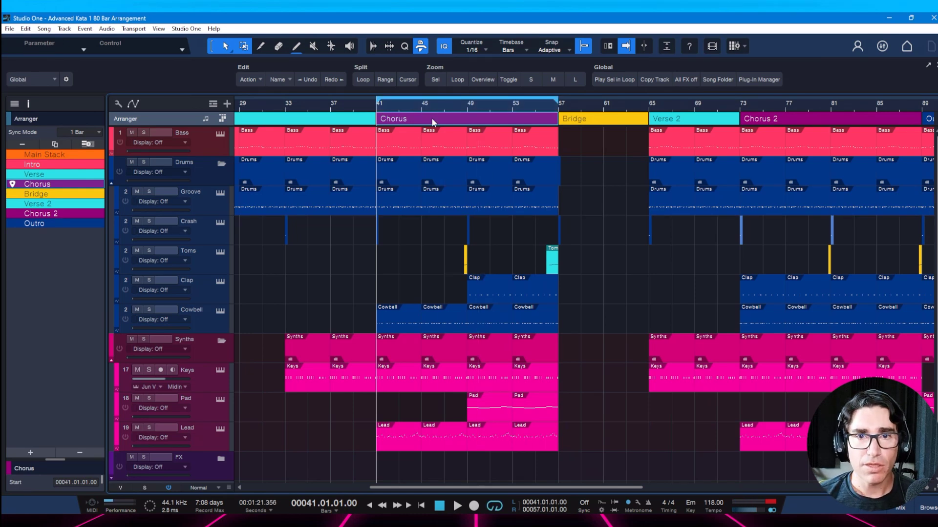
# - Mark Chorus 1 as "DONE" in the song notes, close them and save the song
pyautogui.hotkey('ctrl', 'i')
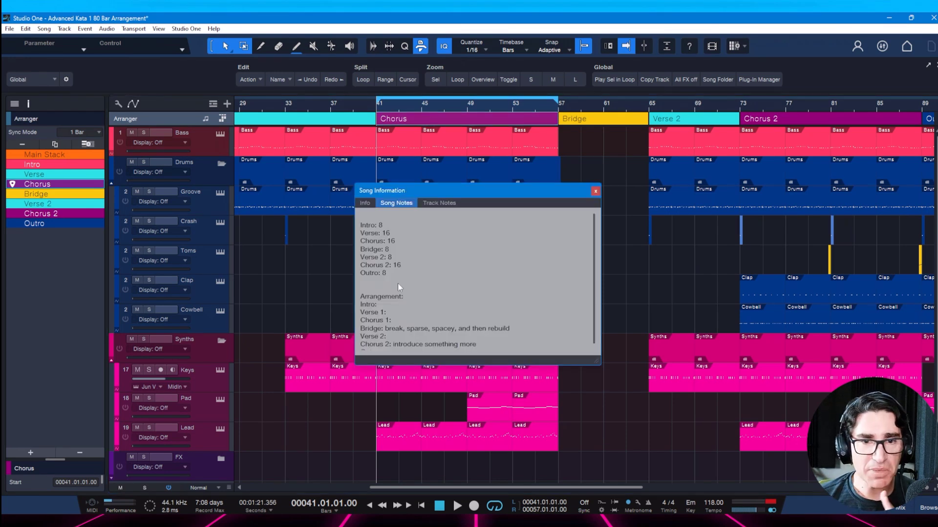
pyautogui.click(394, 321)
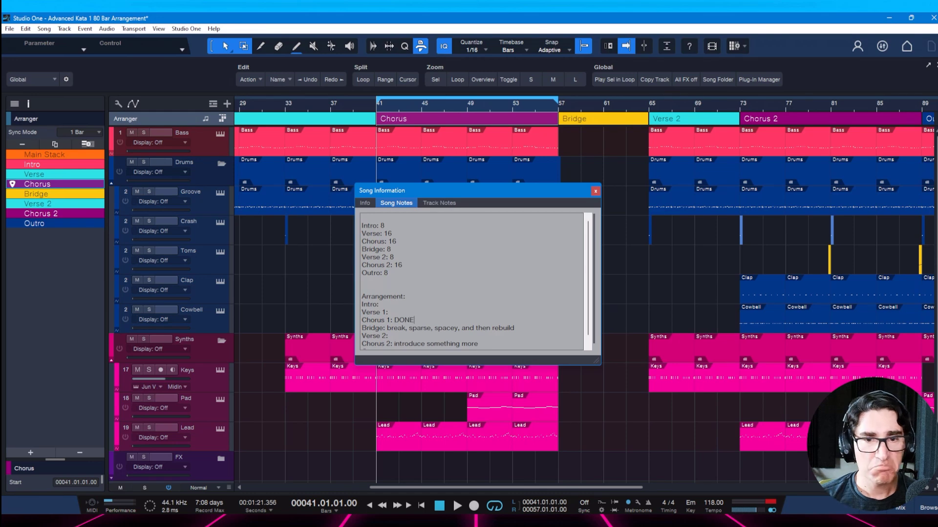
pyautogui.click(595, 191)
pyautogui.hotkey('ctrl', 's')
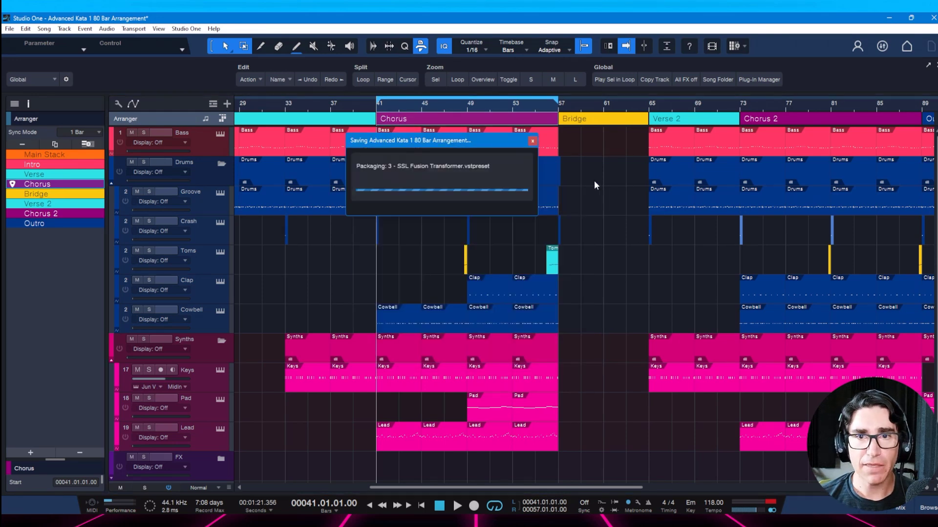
# - Set the loop range to the Verse, bars 25 to 41, play the section through and save the song
pyautogui.moveTo(576, 101); pyautogui.dragTo(578, 105)
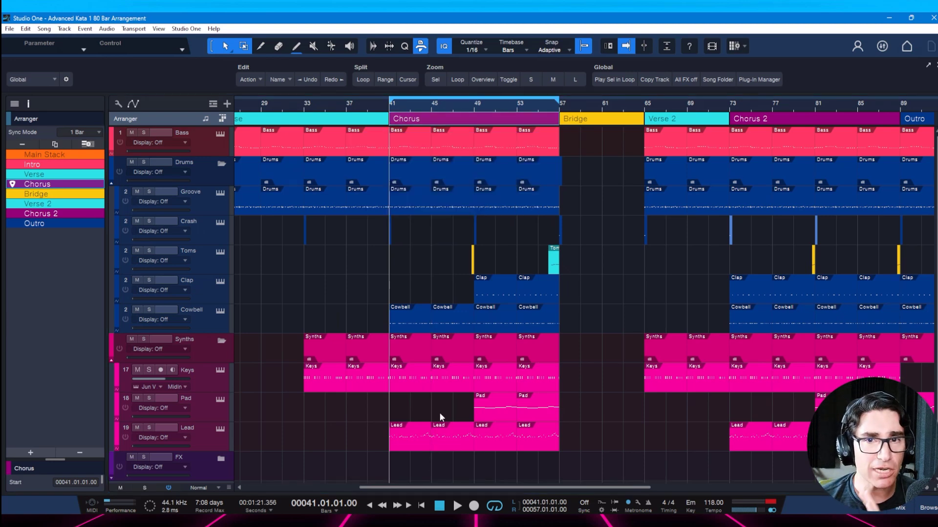
pyautogui.moveTo(526, 101); pyautogui.dragTo(601, 89)
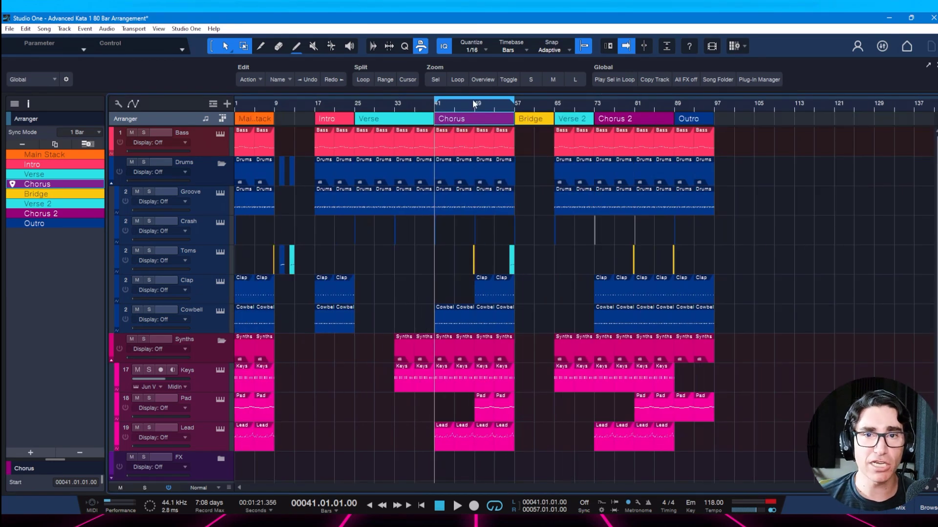
pyautogui.moveTo(419, 106); pyautogui.dragTo(411, 110)
pyautogui.click(391, 110)
pyautogui.click(401, 124)
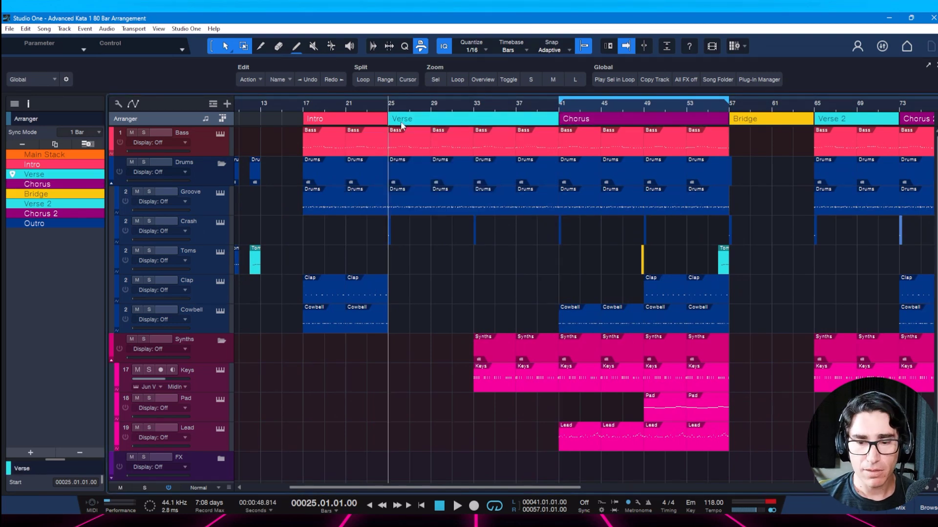
pyautogui.press('p')
pyautogui.press('space')
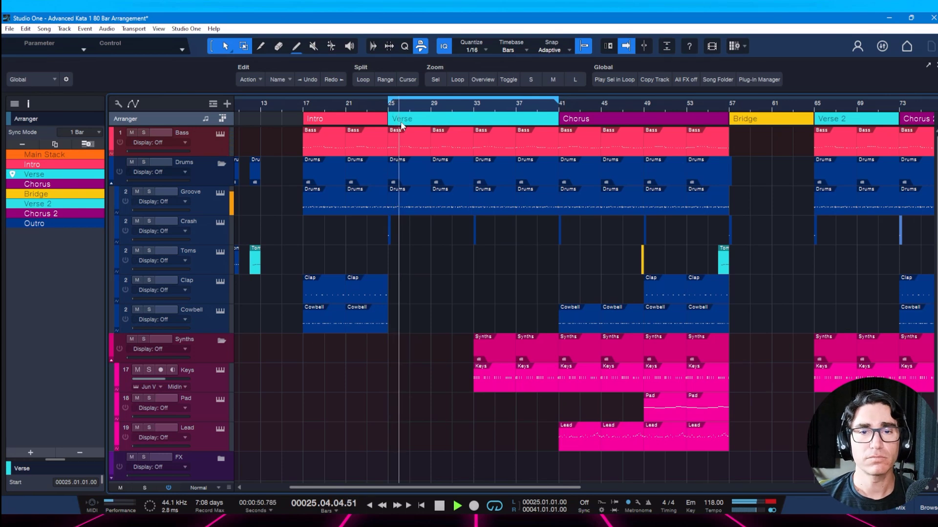
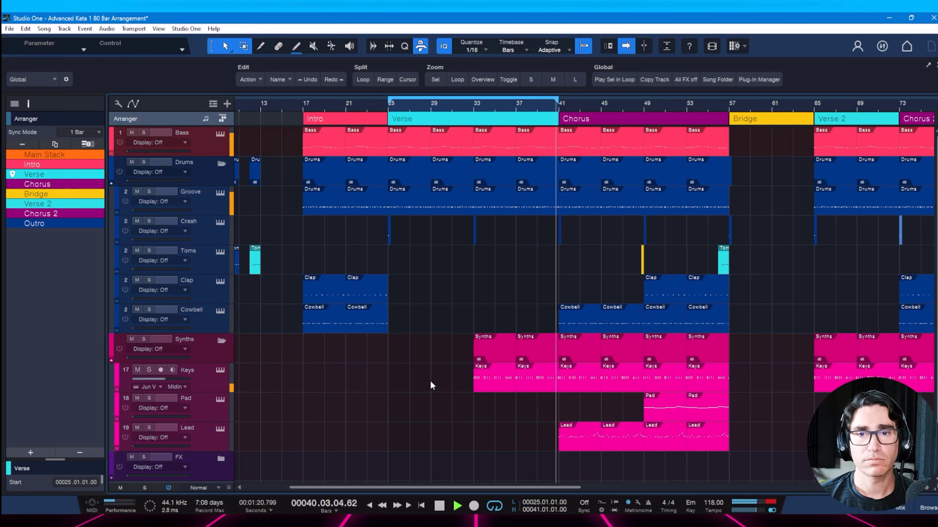
pyautogui.press('space')
pyautogui.hotkey('ctrl', 's')
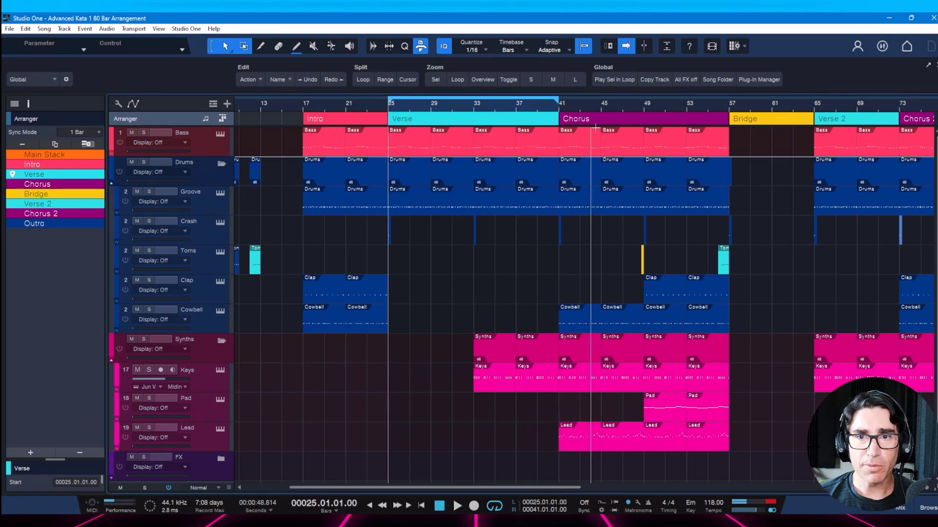
# - Copy the spare Toms event from bar 10 to bar 40 at the end of the Verse
pyautogui.hotkey('shift', 'f')
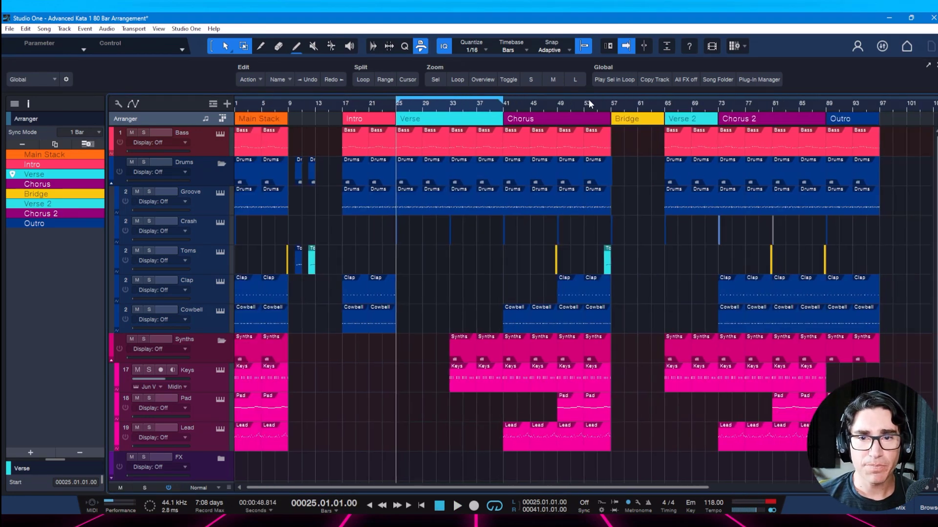
pyautogui.click(300, 272)
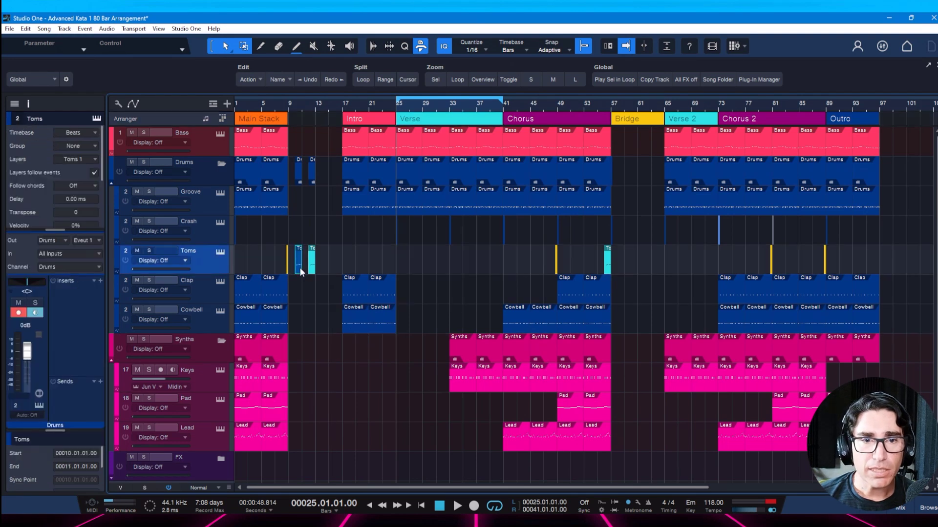
pyautogui.moveTo(424, 257); pyautogui.dragTo(499, 266)
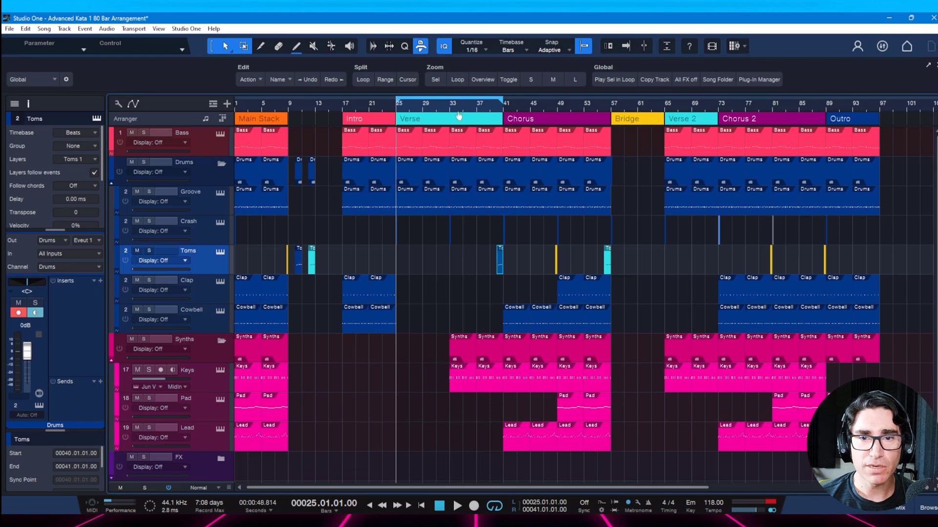
# - Play the second half of the Verse from bar 33 to hear the new Toms fill, and save the song
pyautogui.scroll(3, 458, 115)
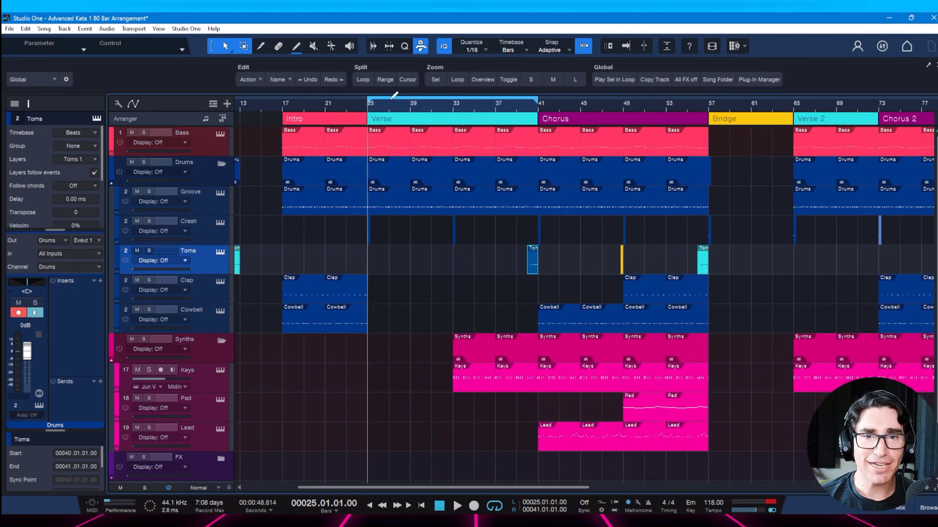
pyautogui.scroll(-4, 401, 98)
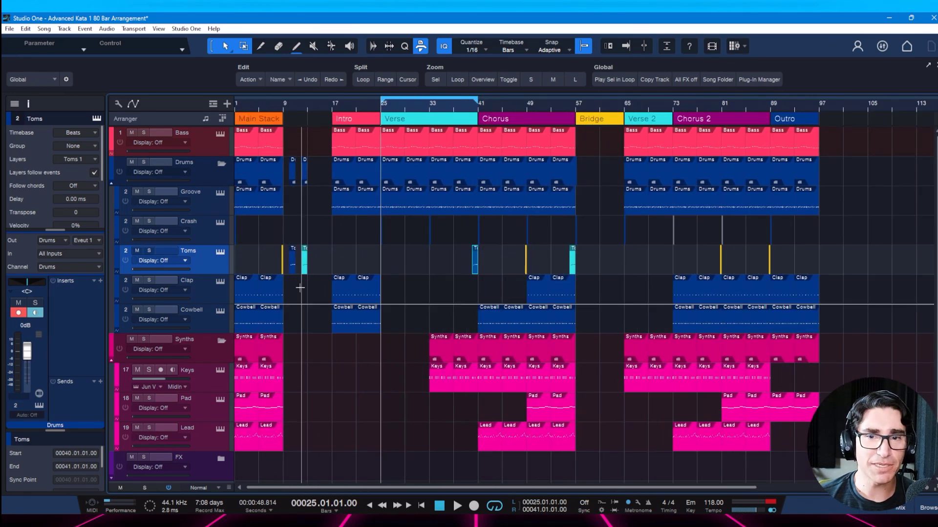
pyautogui.scroll(3, 300, 111)
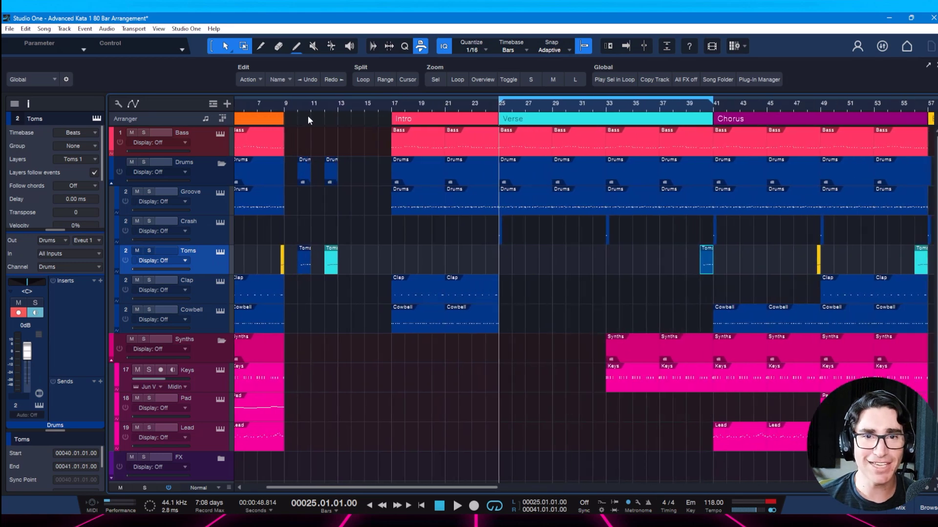
pyautogui.scroll(-4, 522, 108)
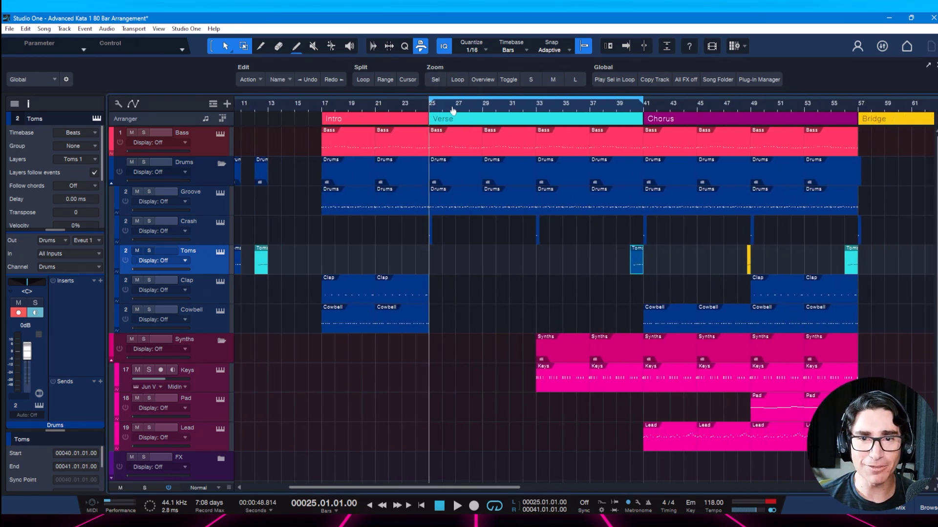
pyautogui.scroll(2, 402, 102)
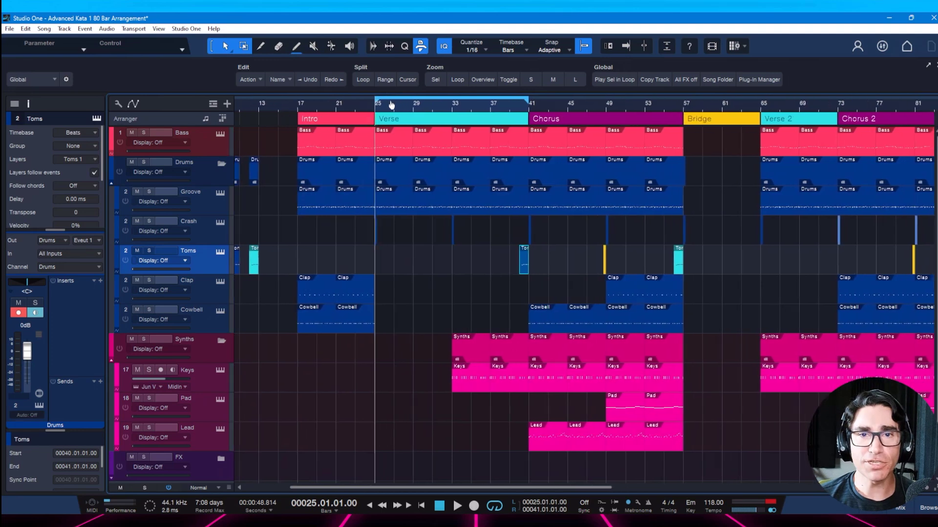
pyautogui.click(450, 107)
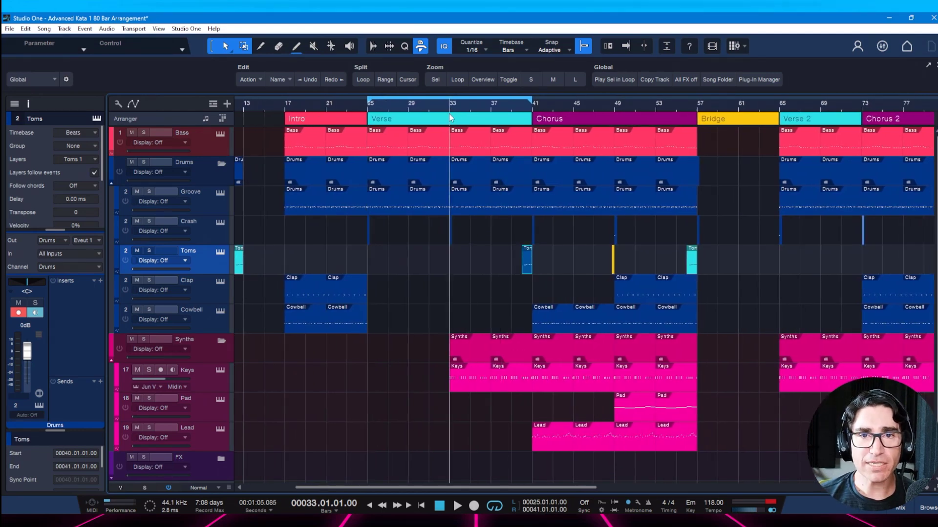
pyautogui.press('f')
pyautogui.press('space')
pyautogui.hotkey('ctrl', 's')
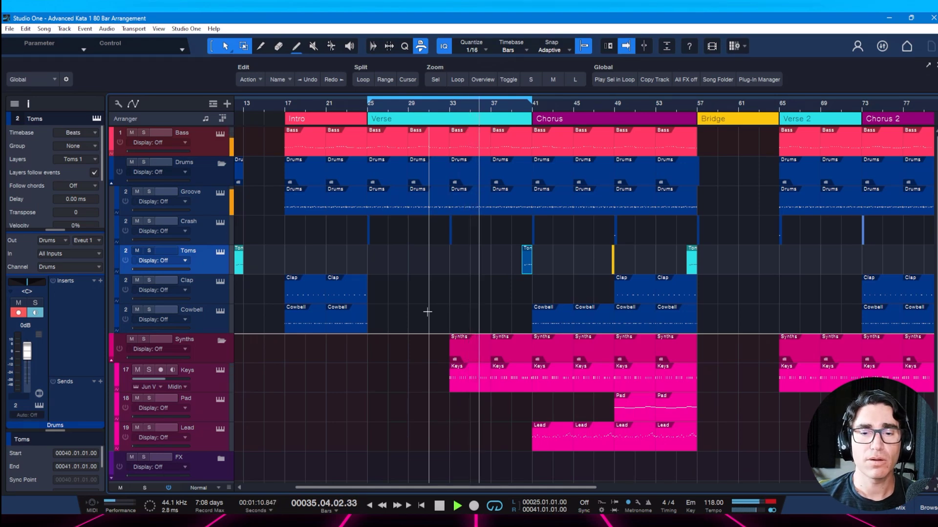
pyautogui.press('space')
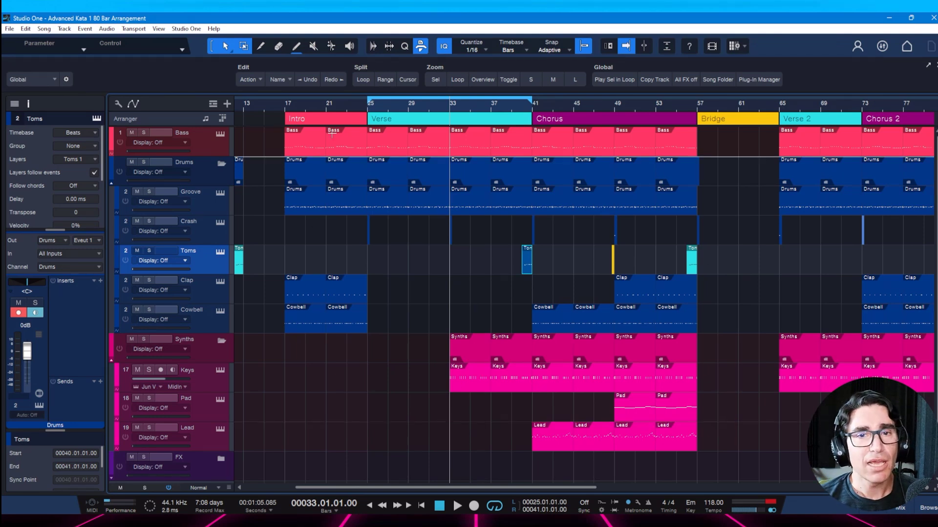
# - Play the Verse from bar 25 through its first half
pyautogui.click(369, 111)
pyautogui.press('space')
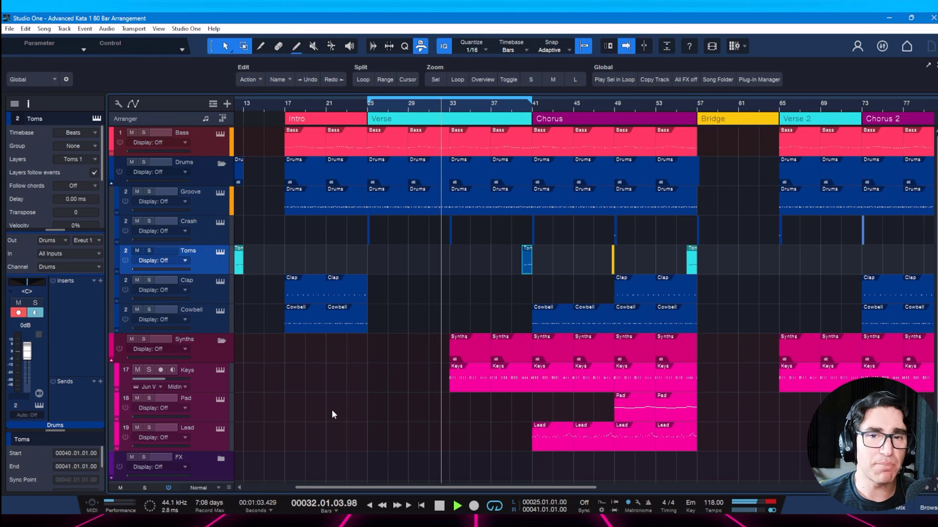
pyautogui.press('space')
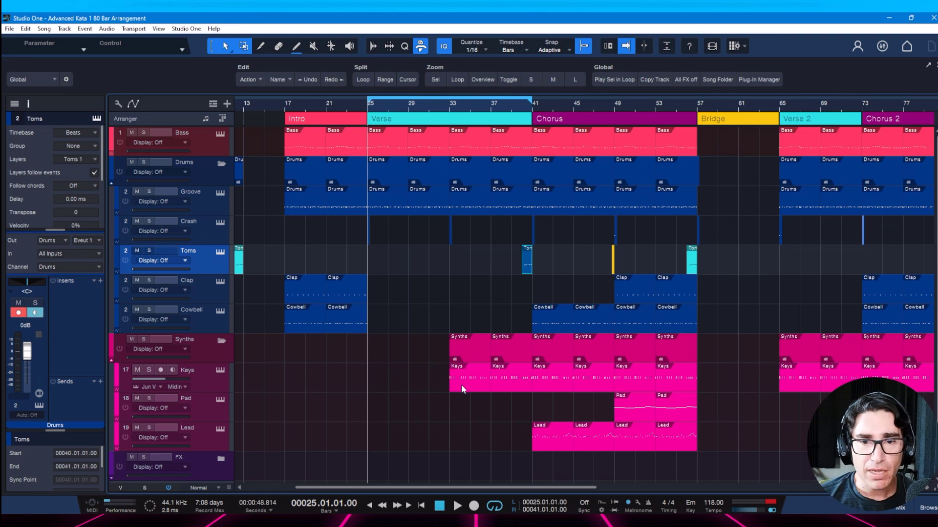
# - Copy the Keys event from bar 33 to the start of the Verse at bar 25 and colour the copy cyan
pyautogui.moveTo(461, 385); pyautogui.dragTo(379, 385)
pyautogui.rightClick(396, 386)
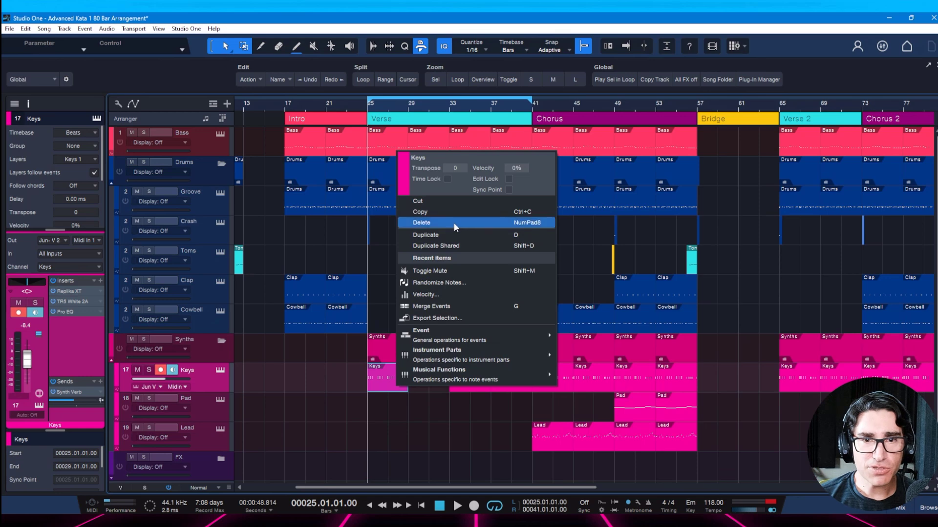
pyautogui.click(441, 207)
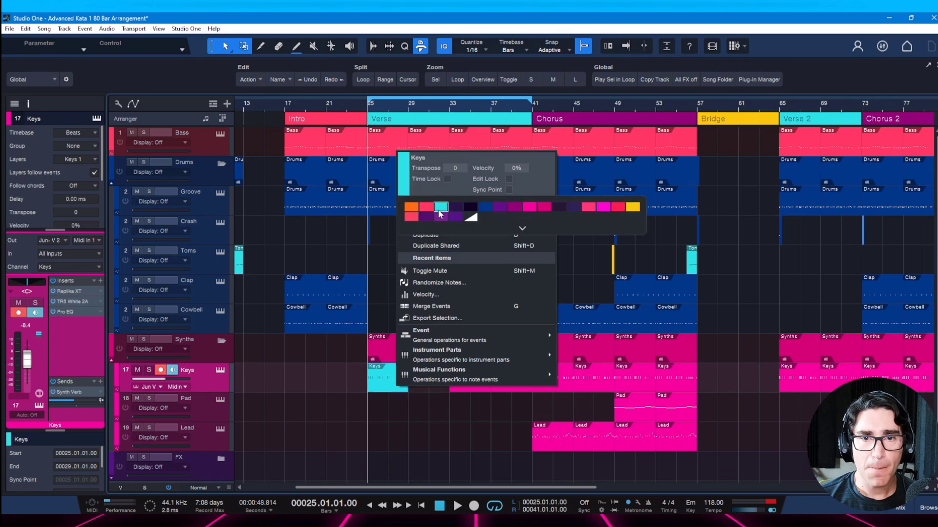
pyautogui.click(373, 416)
# - In the cyan Keys event, delete all but the first chord of bar 25 and clear the repeated chords from bar 26
pyautogui.doubleClick(380, 386)
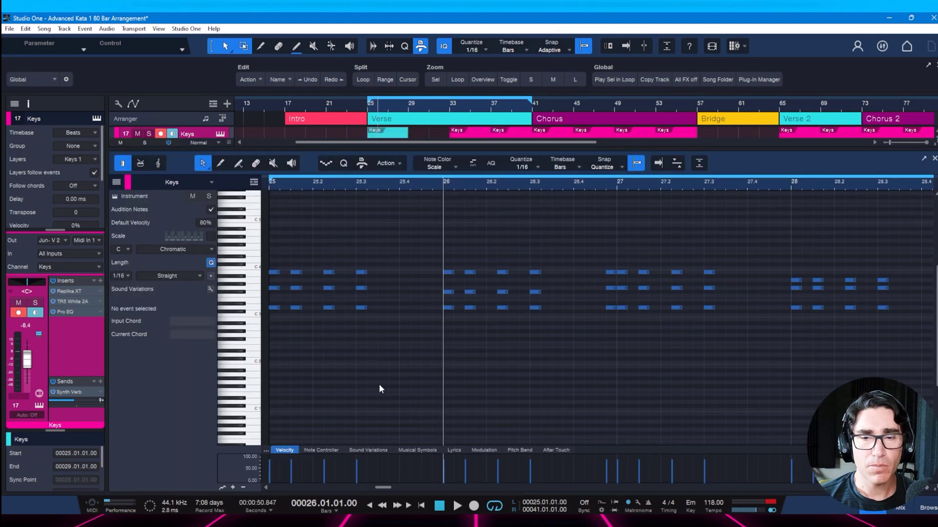
pyautogui.moveTo(287, 252); pyautogui.dragTo(390, 328)
pyautogui.press('Delete')
pyautogui.press('space')
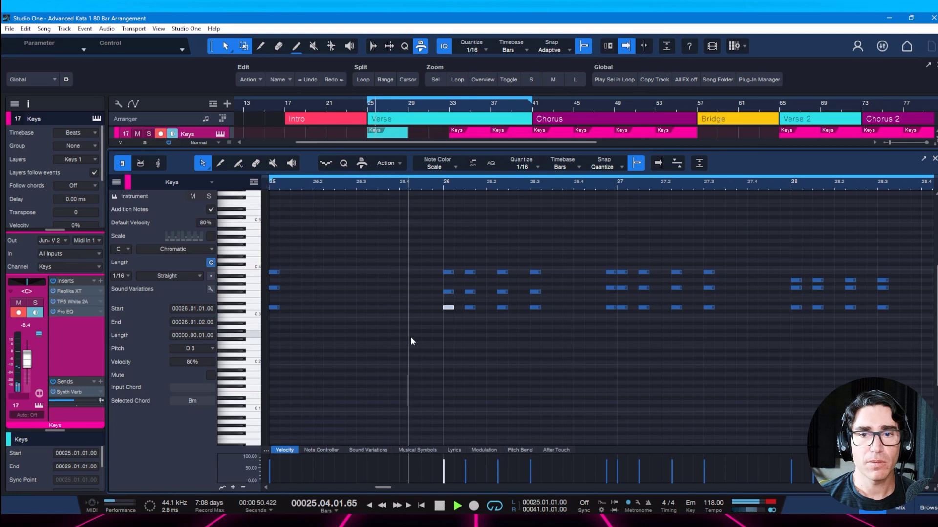
pyautogui.press('space')
pyautogui.moveTo(421, 246); pyautogui.dragTo(580, 333)
pyautogui.press('Delete')
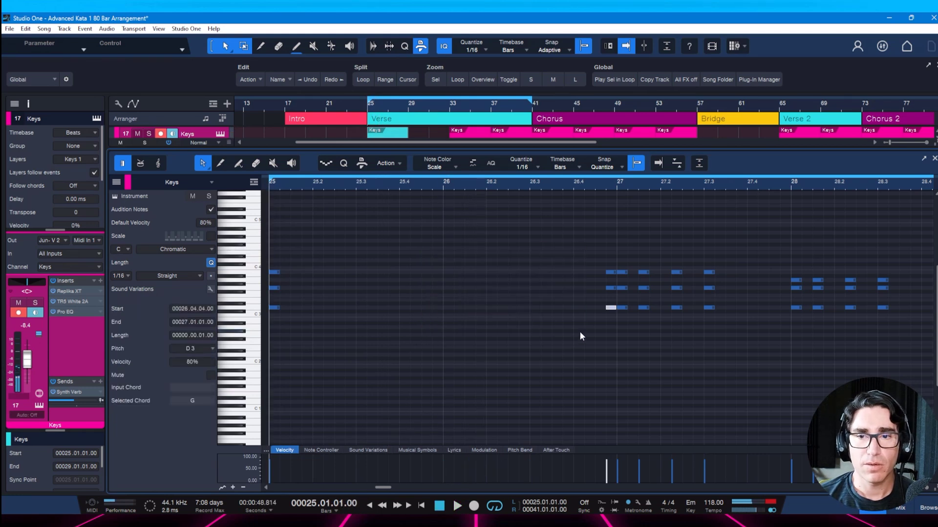
# - Thin the Keys chords from the end of bar 26 through bar 28, keeping only the chords starting bars 27 and 28
pyautogui.moveTo(606, 239); pyautogui.dragTo(615, 331)
pyautogui.moveTo(635, 236); pyautogui.dragTo(734, 333)
pyautogui.press('Delete')
pyautogui.press('space')
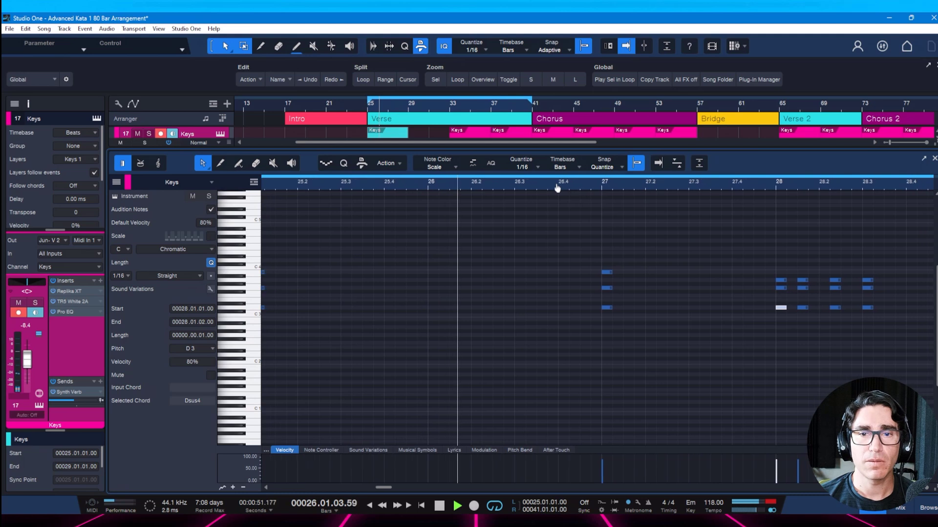
pyautogui.scroll(-3, 557, 184)
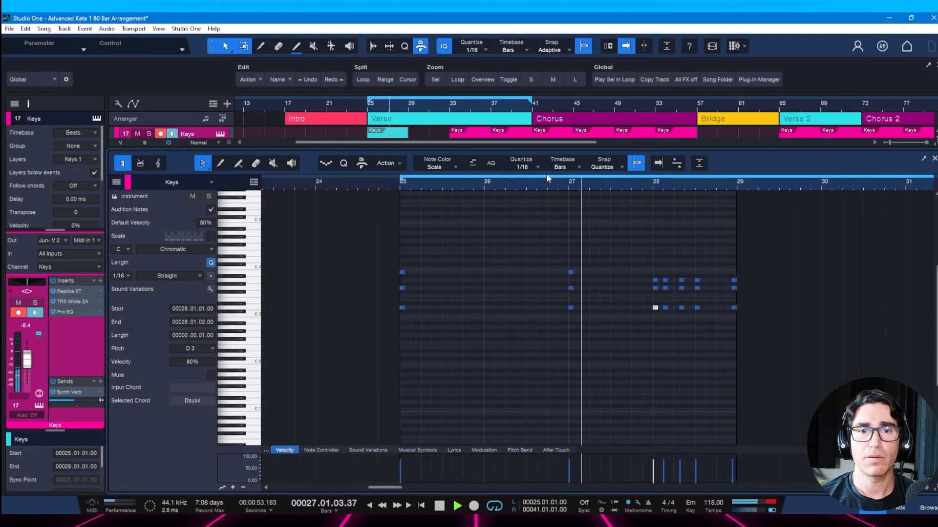
pyautogui.press('space')
pyautogui.moveTo(658, 263); pyautogui.dragTo(739, 327)
pyautogui.press('Delete')
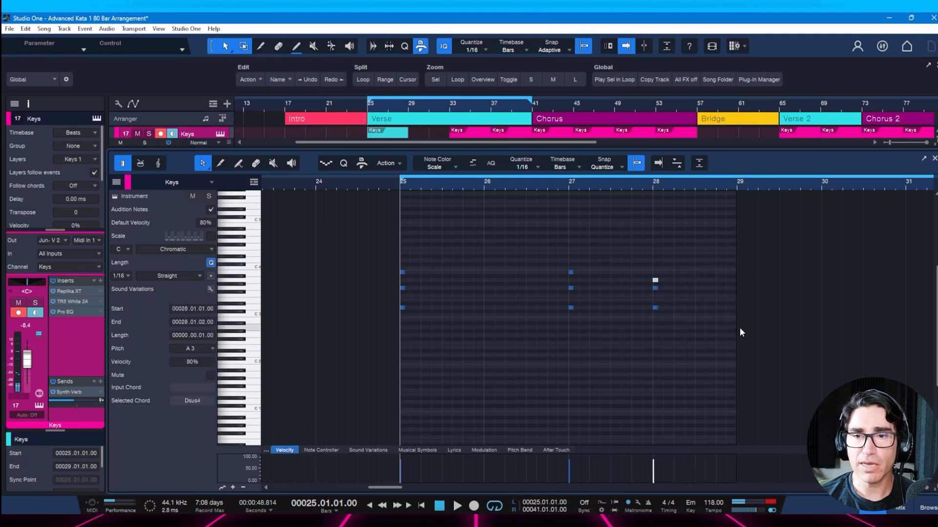
# - Play the thinned-out Keys part from bar 25 and save the song
pyautogui.press('space')
pyautogui.hotkey('ctrl', 's')
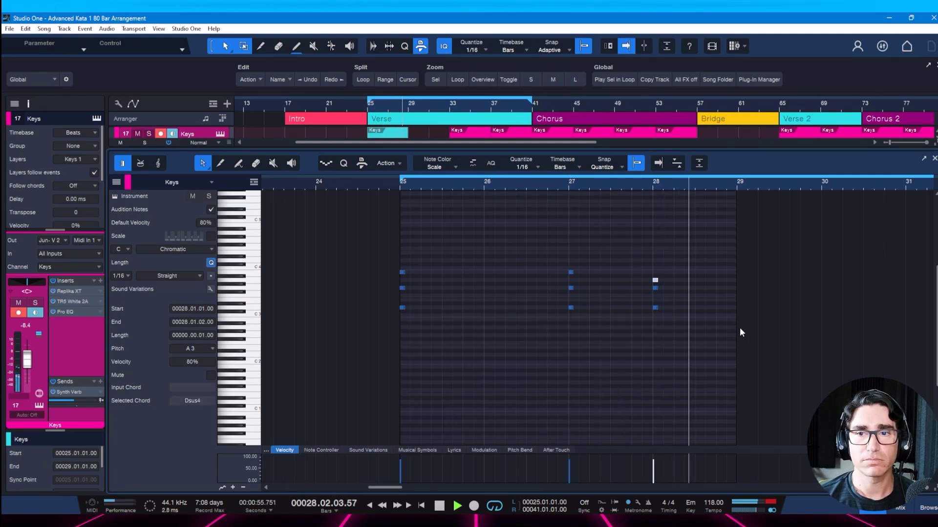
pyautogui.press('space')
# - Return to the arrangement, duplicate the cyan Keys event to bar 29 and save the song
pyautogui.press('F2')
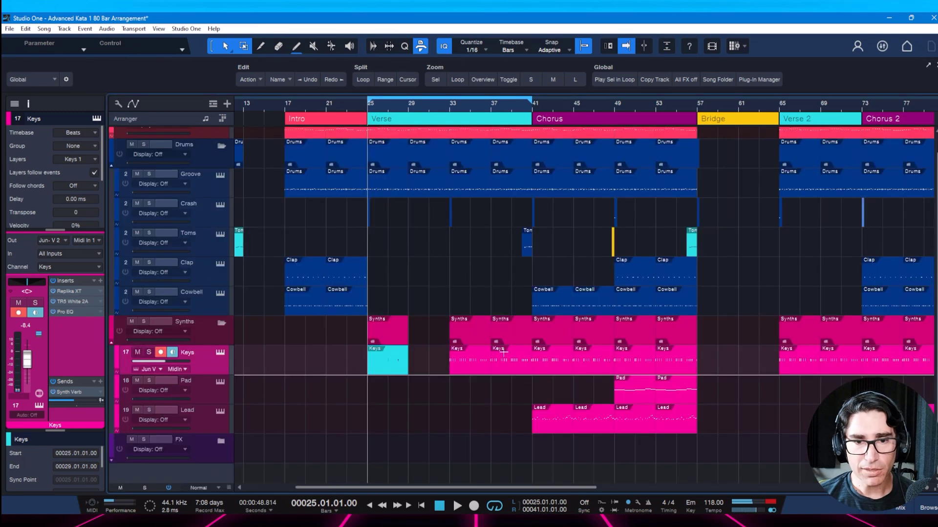
pyautogui.press('d')
pyautogui.hotkey('ctrl', 's')
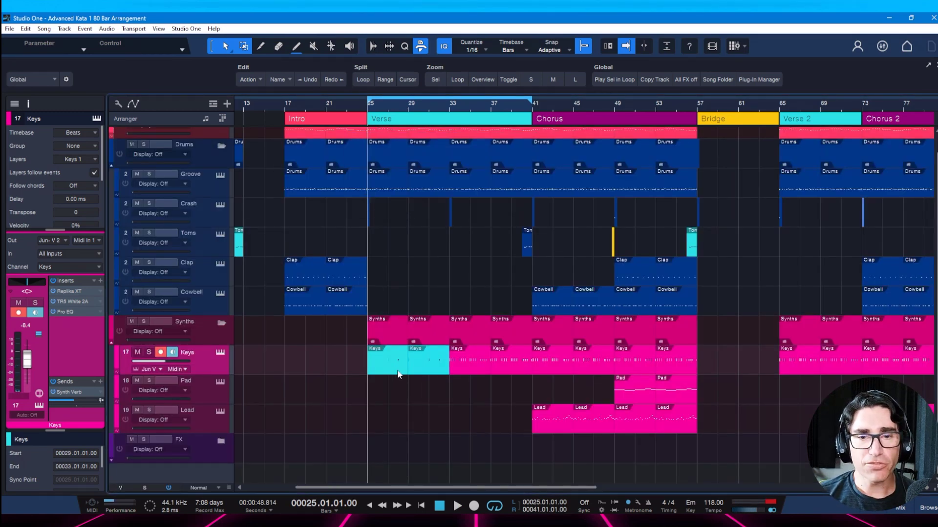
# - Play the Verse from bar 29 to hear the sparse Keys lead into the full Keys at bar 33, and save the song
pyautogui.click(468, 364)
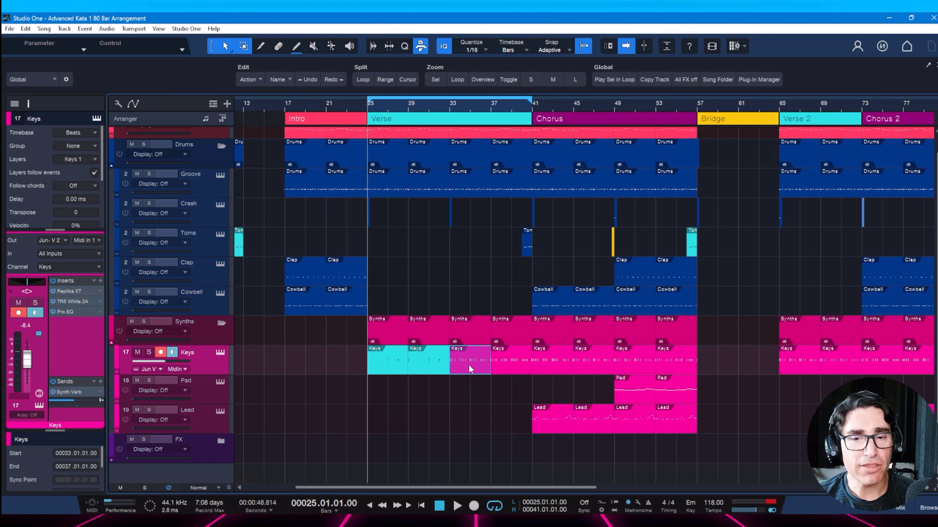
pyautogui.click(395, 374)
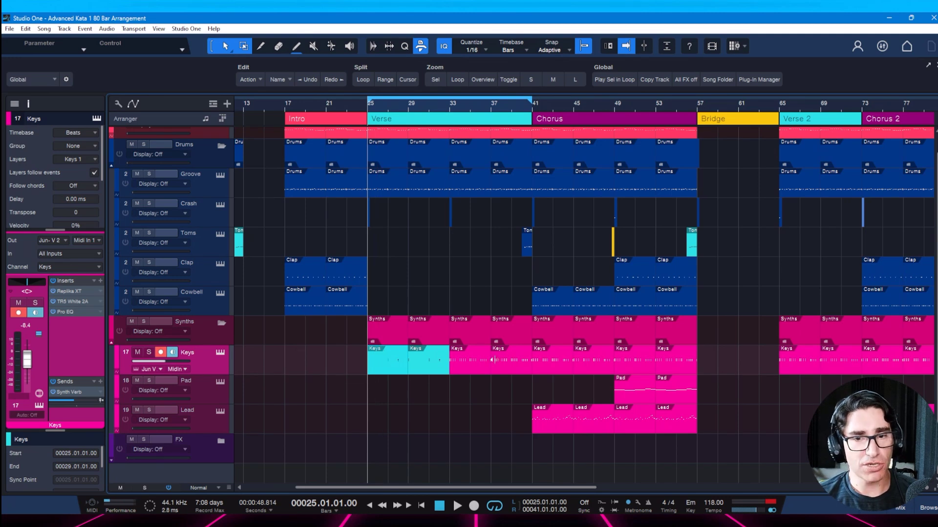
pyautogui.click(409, 110)
pyautogui.press('space')
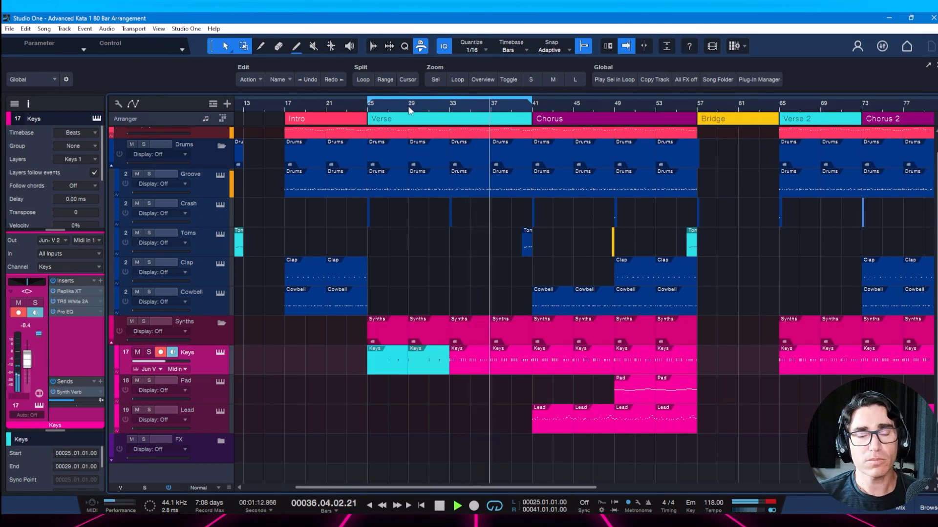
pyautogui.press('space')
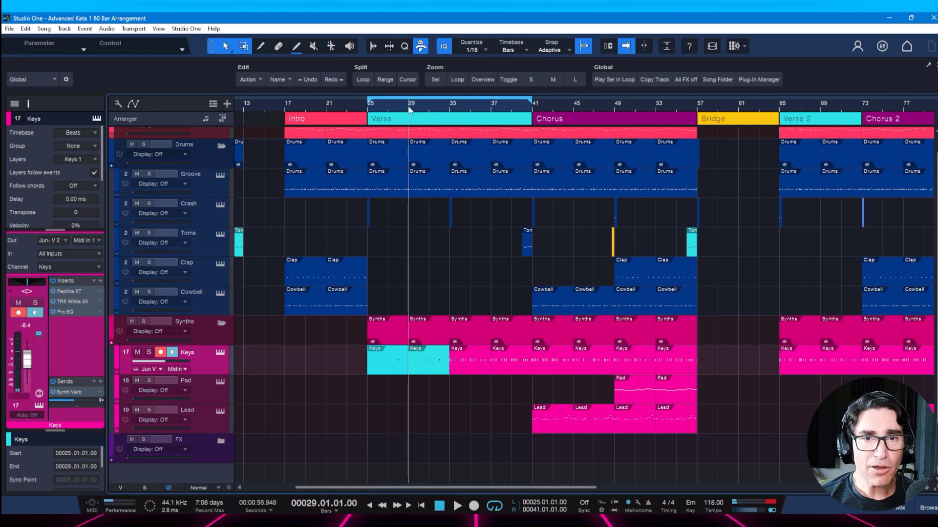
pyautogui.hotkey('ctrl', 's')
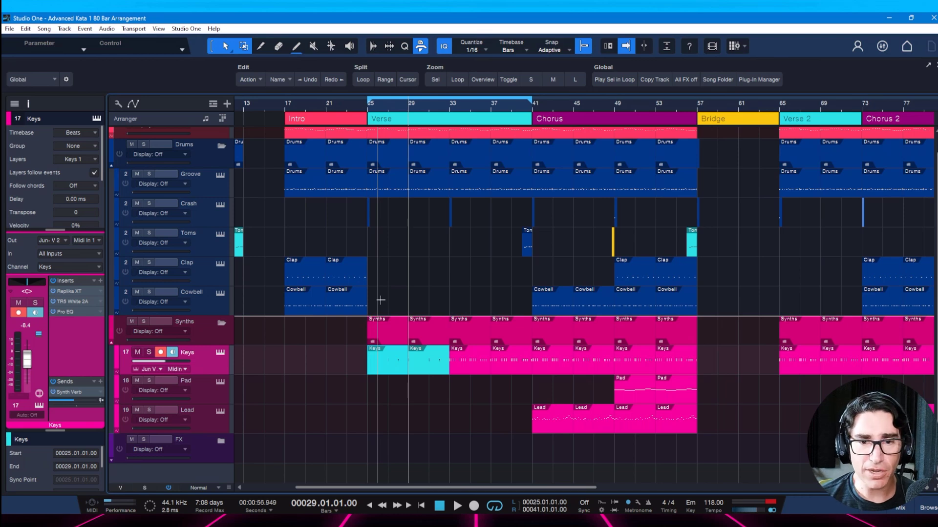
# - Play the opening bars of the Verse from bar 25 to check the space at the end of the first phrase
pyautogui.click(449, 110)
pyautogui.press('e')
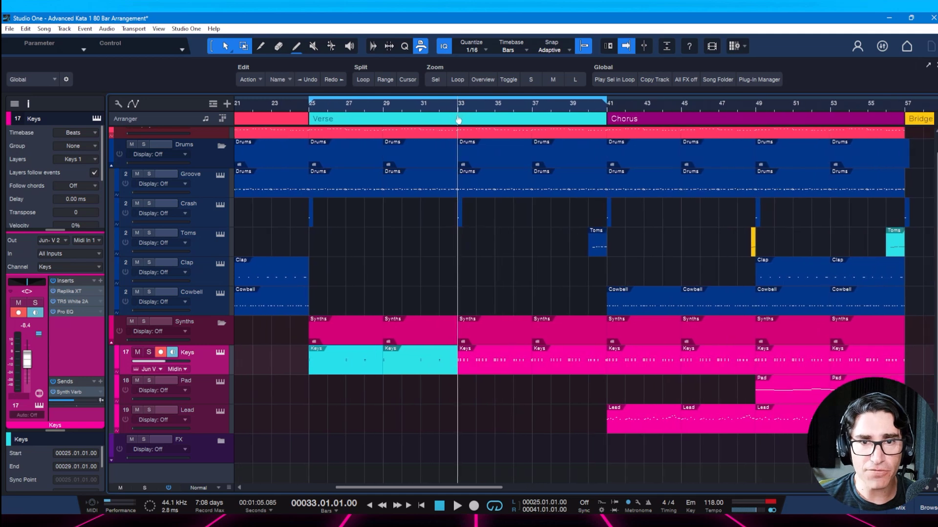
pyautogui.click(304, 111)
pyautogui.press('space')
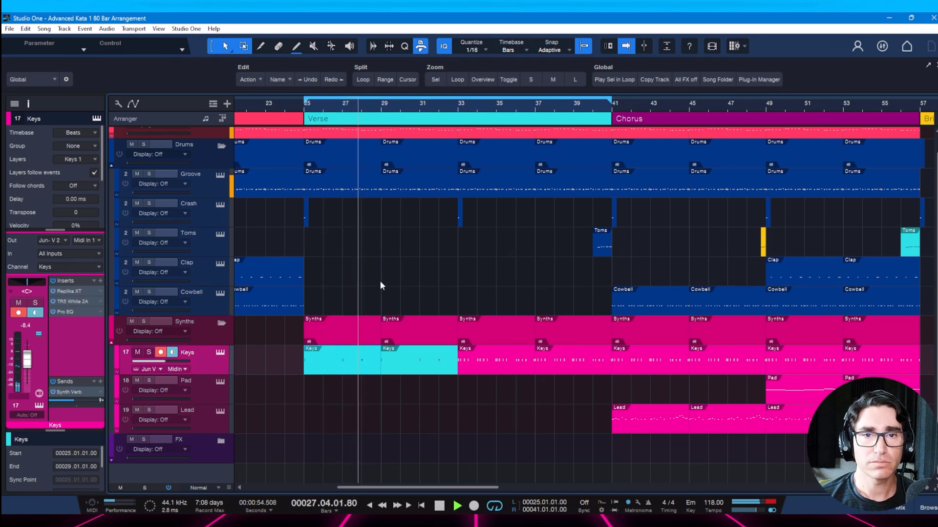
pyautogui.press('space')
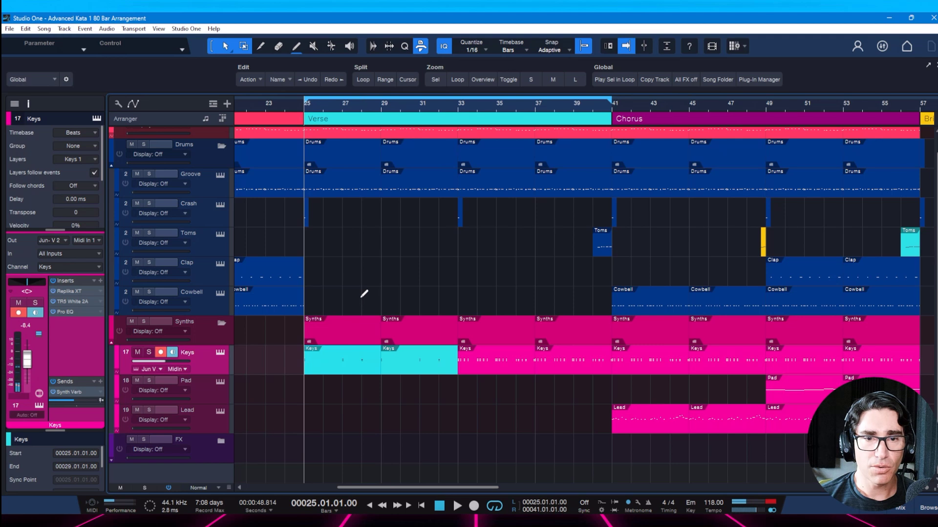
# - Draw empty one-bar events on the Cowbell track at bars 28, 32 and 36
pyautogui.moveTo(362, 292); pyautogui.dragTo(382, 301)
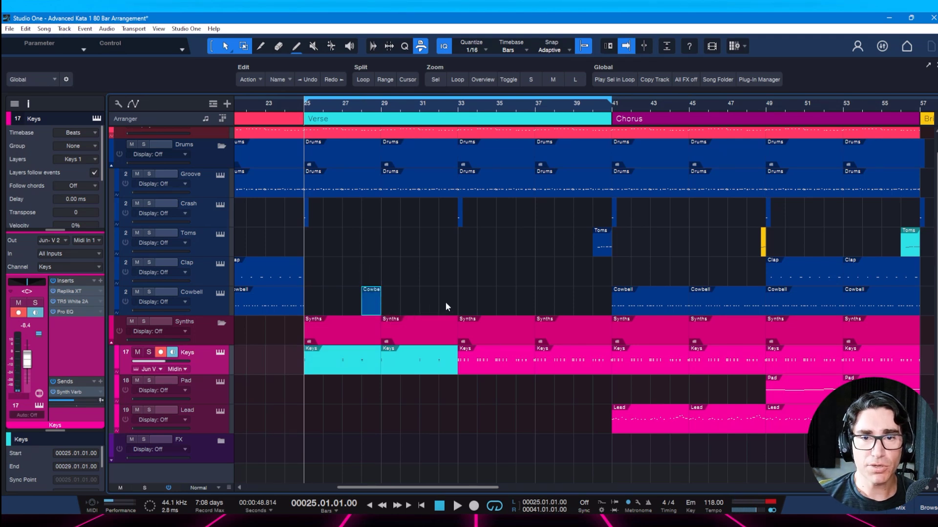
pyautogui.moveTo(439, 293); pyautogui.dragTo(461, 296)
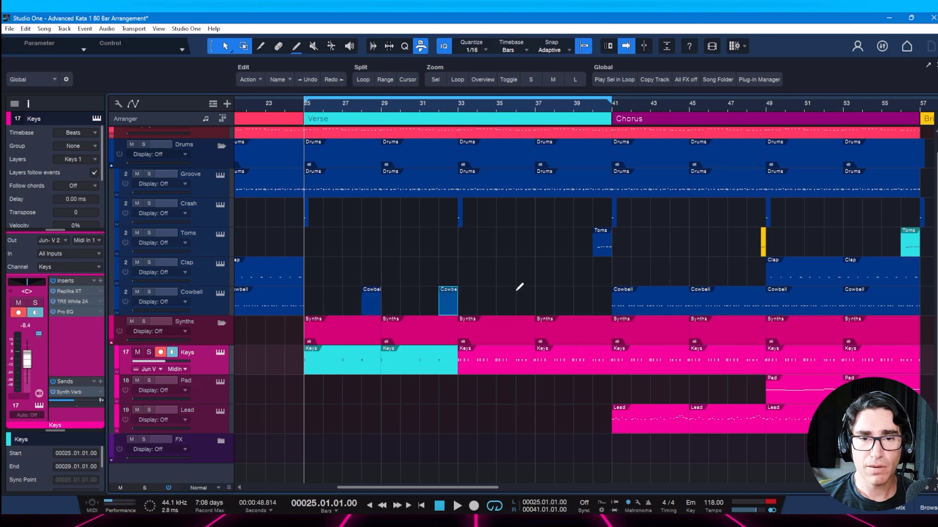
pyautogui.moveTo(538, 287); pyautogui.dragTo(539, 289)
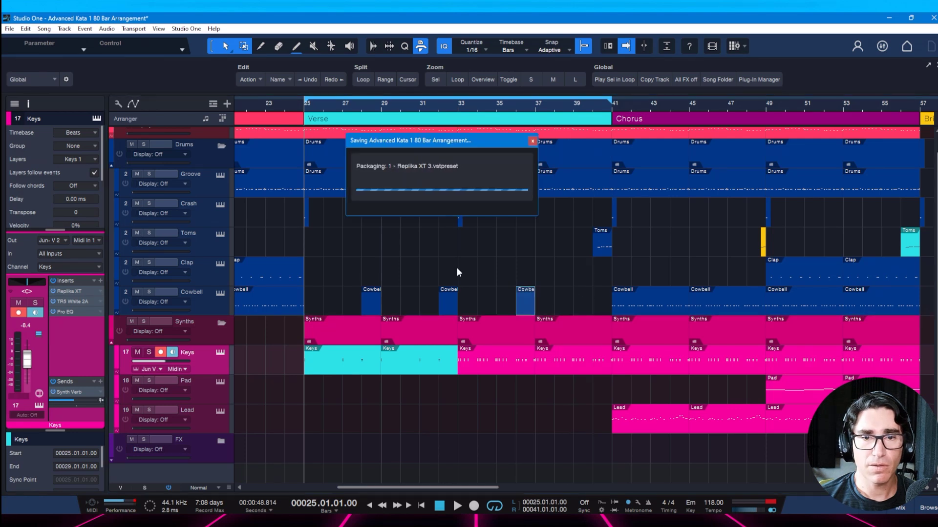
# - Delete the empty Cowbell events at bars 32 and 36
pyautogui.click(448, 308)
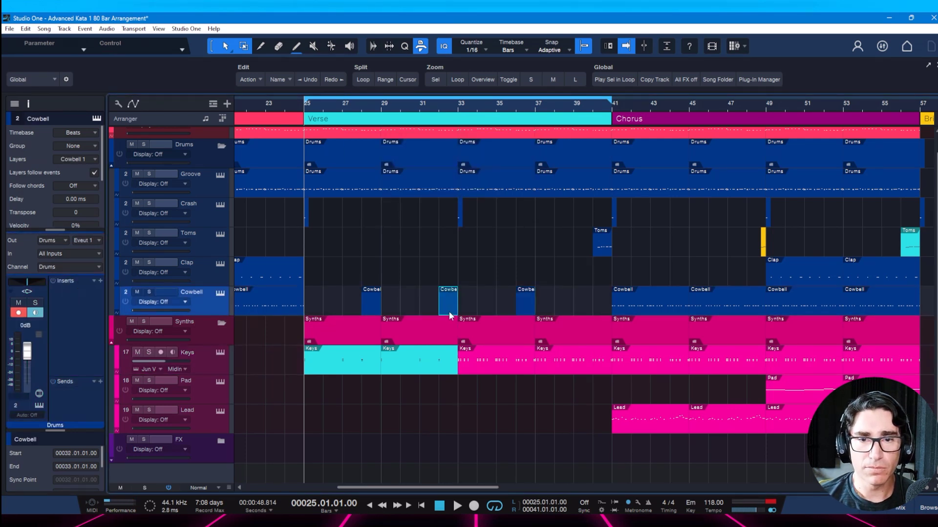
pyautogui.press('Delete')
pyautogui.press('Delete')
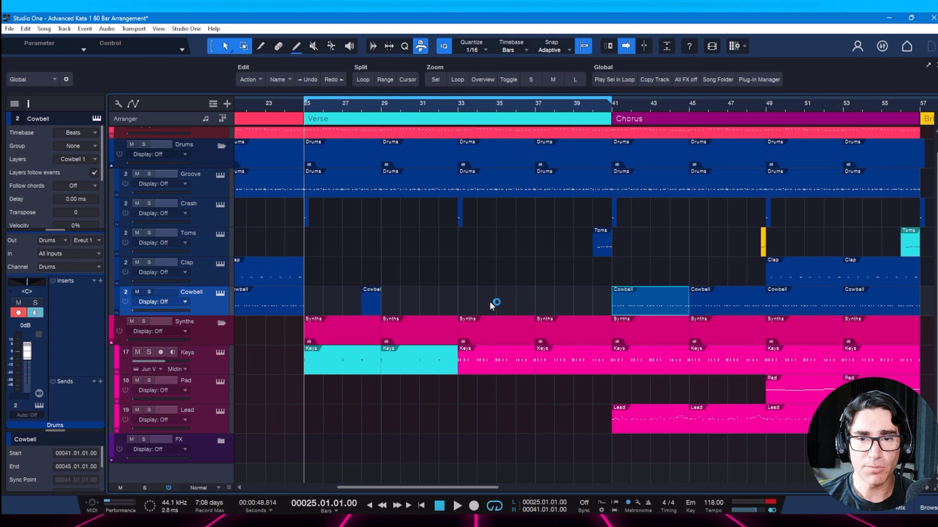
# - Open the Cowbell event at bar 28 for note editing and play repeatedly from just before it to work out a fill
pyautogui.doubleClick(368, 306)
pyautogui.moveTo(534, 183); pyautogui.dragTo(474, 199)
pyautogui.click(379, 185)
pyautogui.press('space')
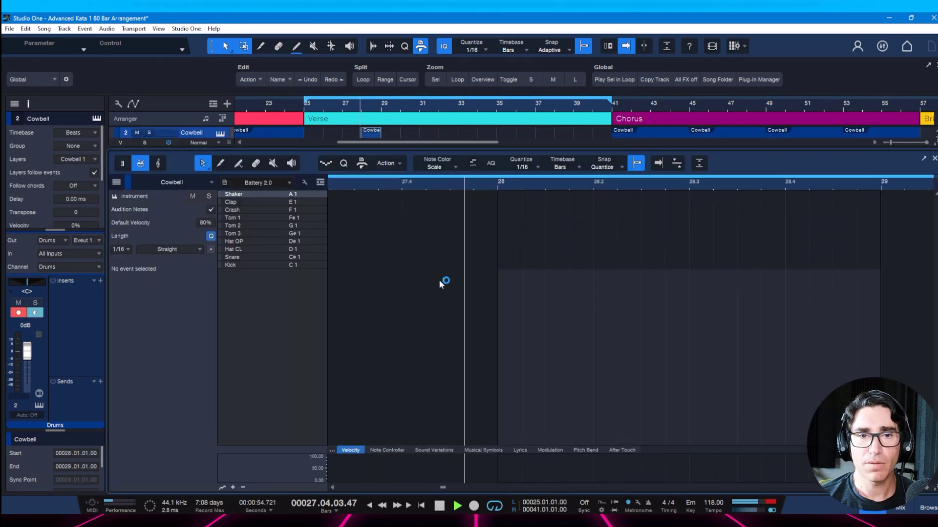
pyautogui.press('space')
pyautogui.press('space')
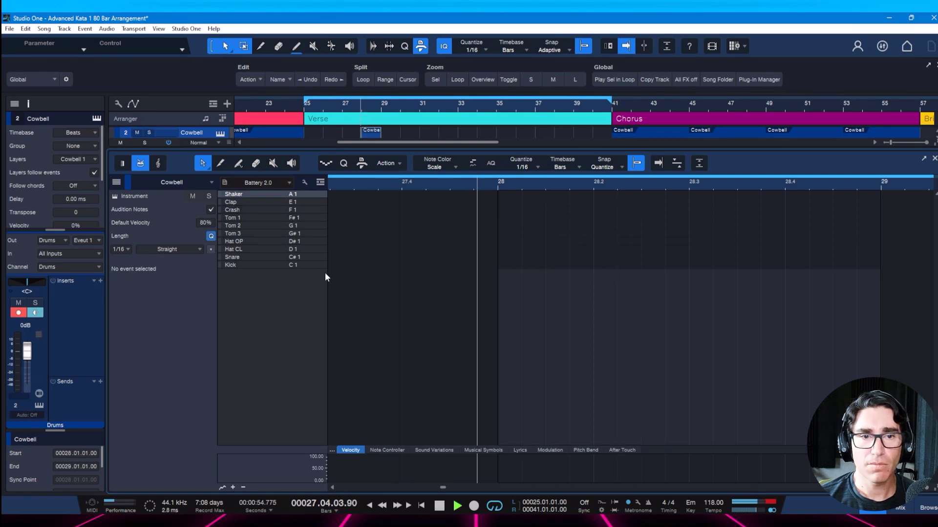
pyautogui.press('space')
pyautogui.press('space')
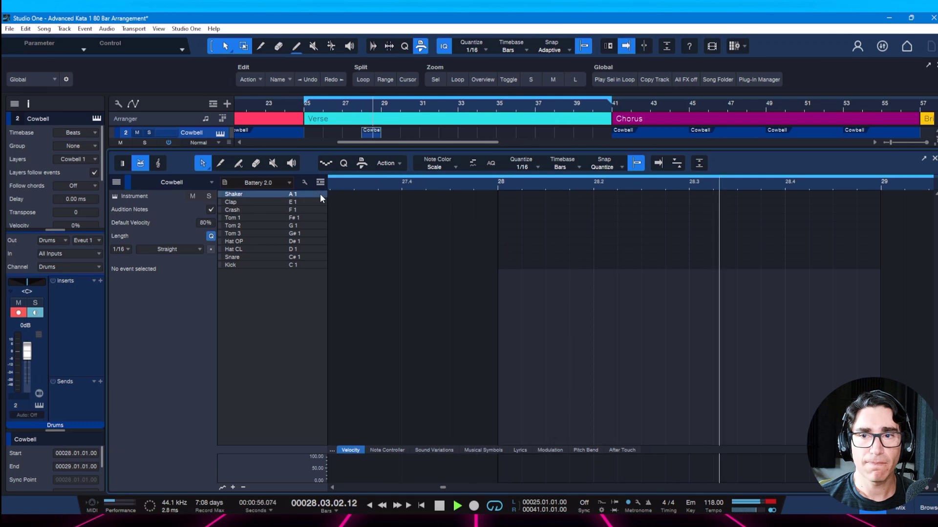
pyautogui.press('space')
pyautogui.press('space')
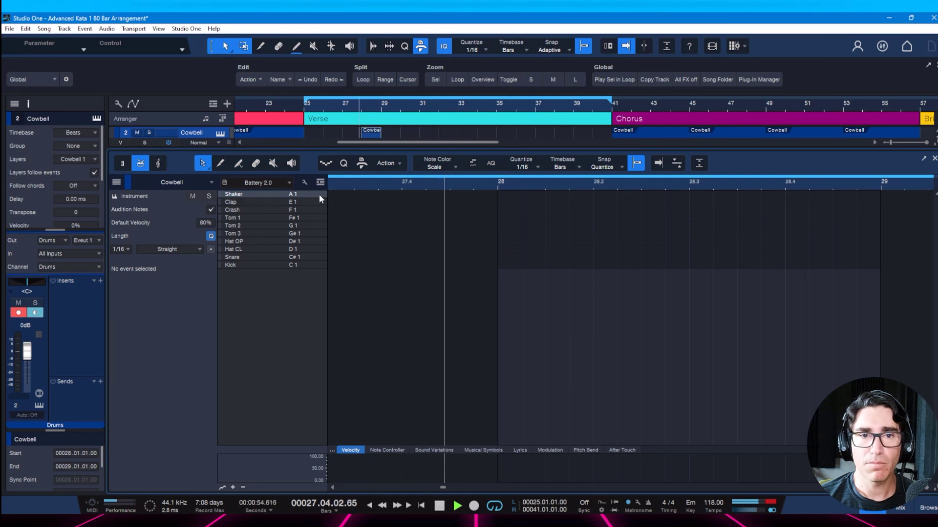
# - Add four Shaker hits over beats 3 and 4 of bar 28, checking the rhythm by playback
pyautogui.press('space')
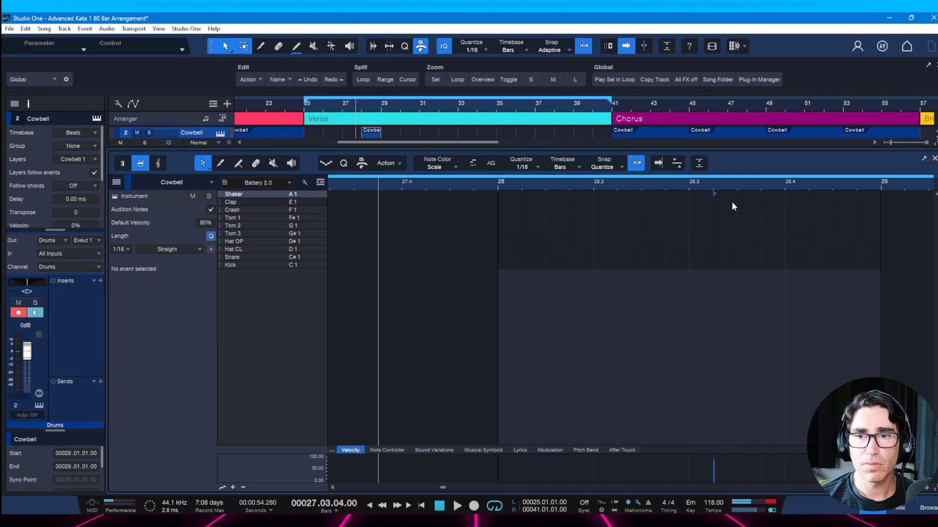
pyautogui.click(834, 194)
pyautogui.press('space')
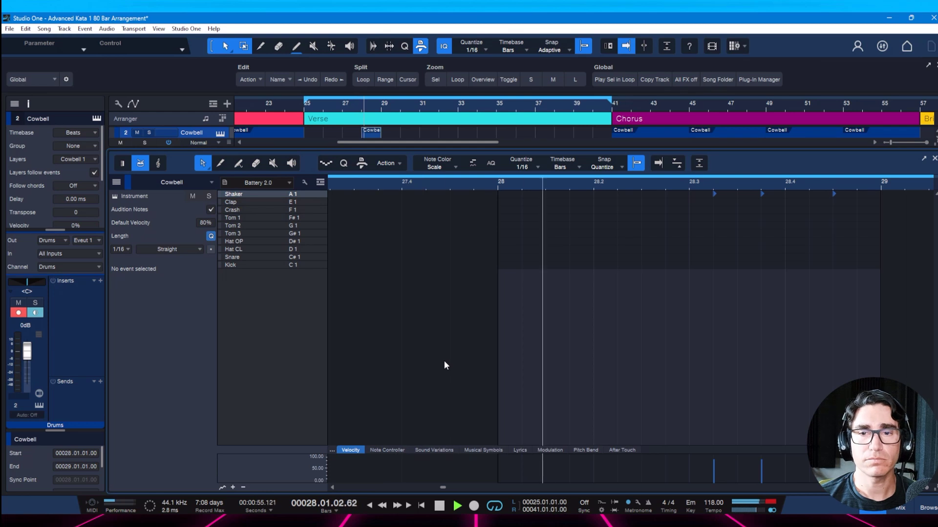
pyautogui.press('space')
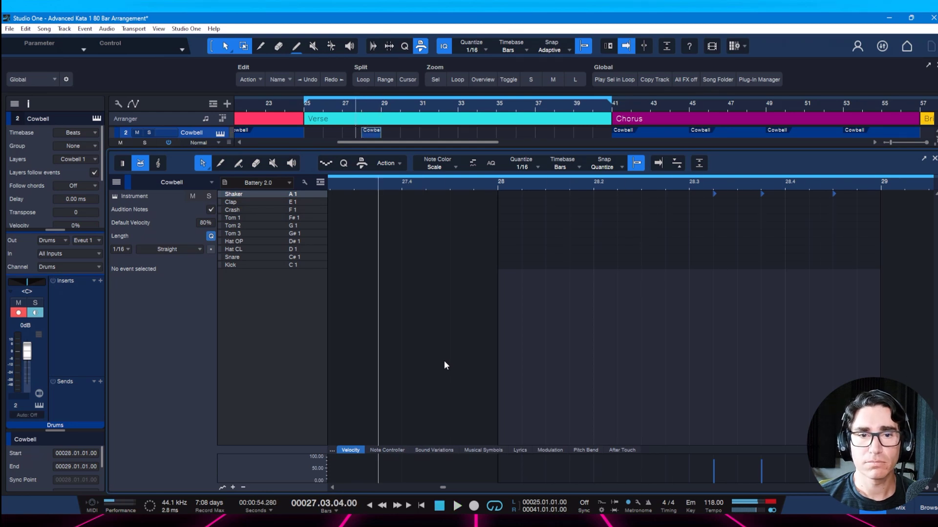
pyautogui.click(858, 195)
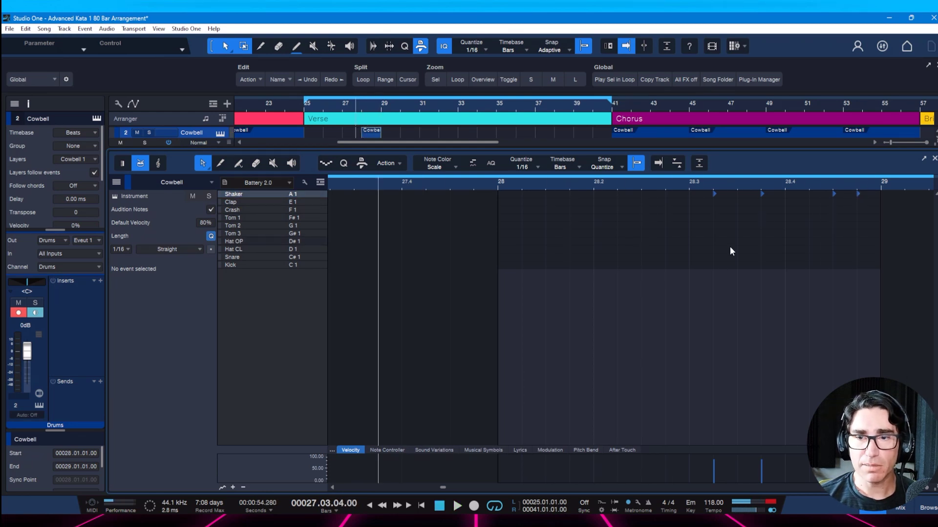
# - Return to the arrangement, save the song and play the new Shaker fill in bar 28
pyautogui.press('F2')
pyautogui.hotkey('ctrl', 's')
pyautogui.press('space')
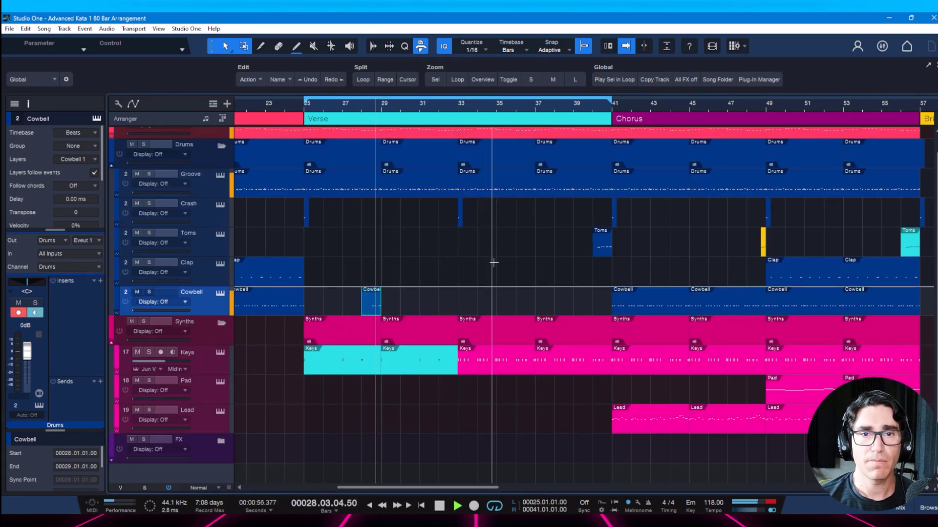
# - Copy the bar 28 Cowbell event to bars 32, 36 and 40, save the song and play the result
pyautogui.press('space')
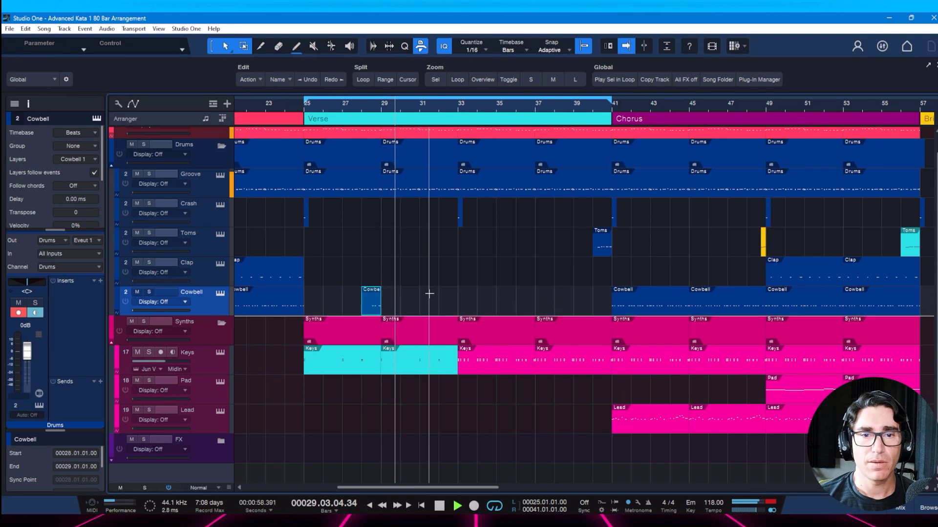
pyautogui.moveTo(363, 311); pyautogui.dragTo(600, 306)
pyautogui.hotkey('ctrl', 's')
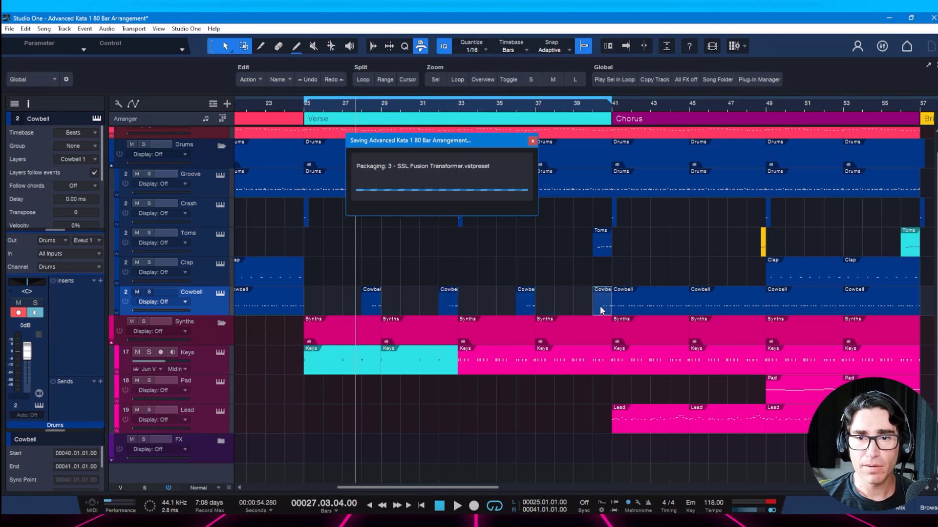
pyautogui.press('space')
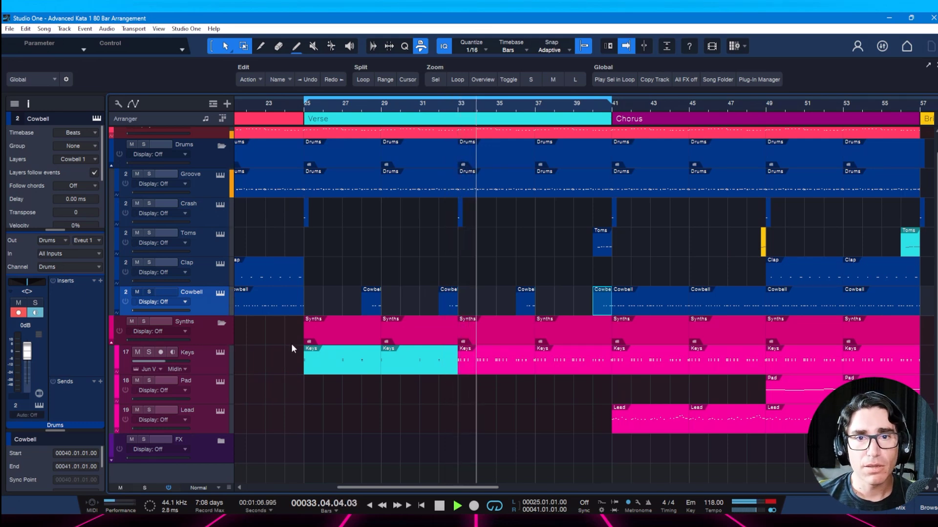
pyautogui.press('space')
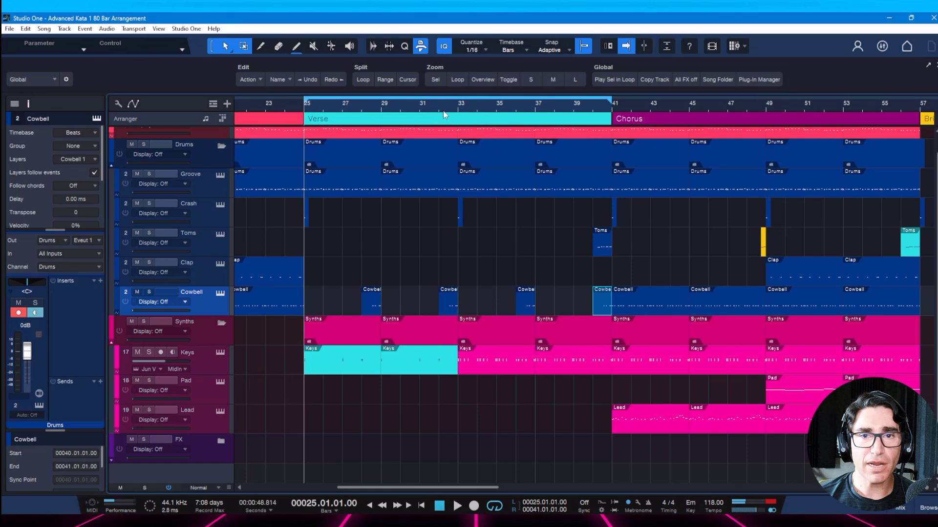
# - Color the Groove track's Drums event at bars 29 to 33 turquoise
pyautogui.moveTo(441, 108); pyautogui.dragTo(433, 114)
pyautogui.hotkey('ctrl', 's')
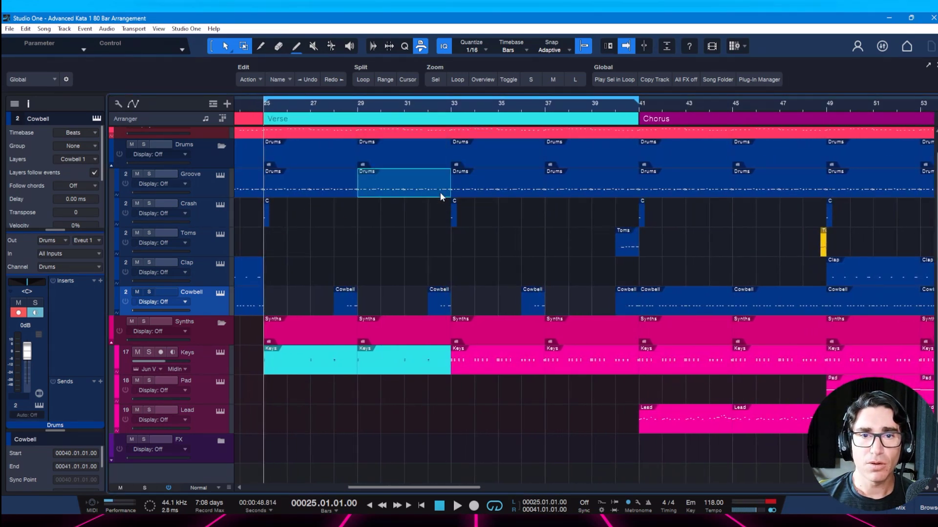
pyautogui.click(440, 192)
pyautogui.rightClick(439, 192)
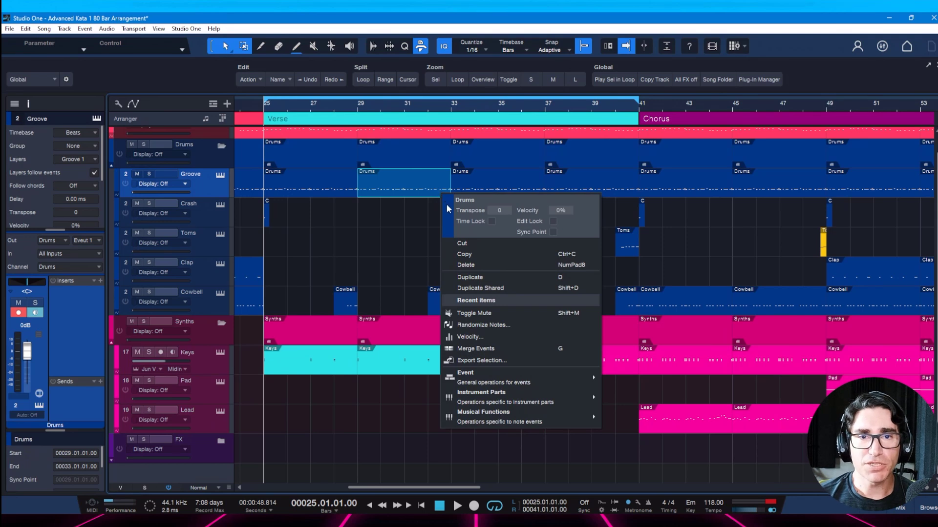
pyautogui.click(446, 204)
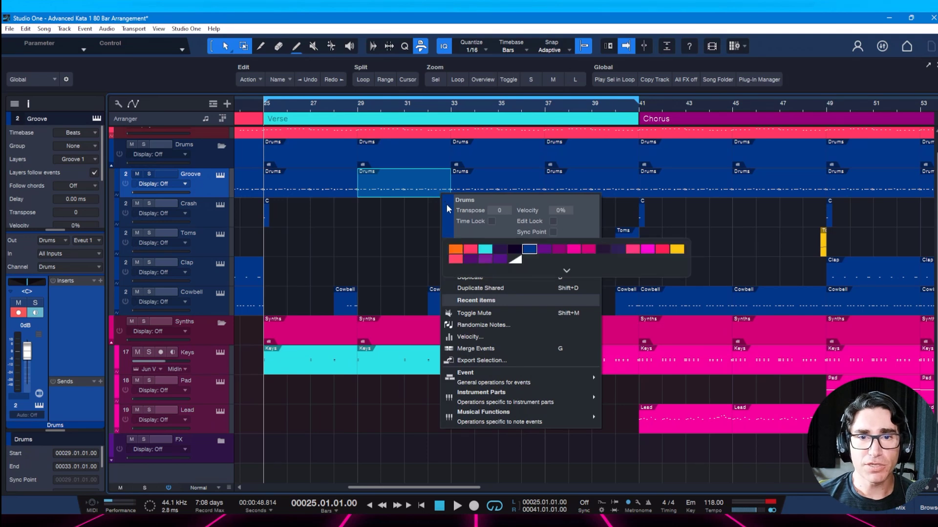
pyautogui.click(485, 250)
pyautogui.click(418, 222)
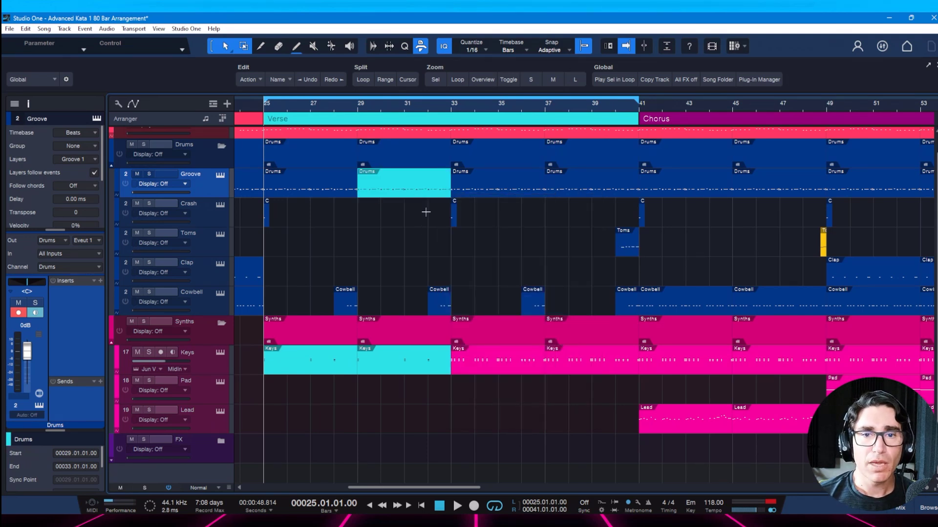
# - Open the turquoise Groove event for note editing and add two sixteenth-note Snare hits right after beat 4 of bar 32, checking by playback
pyautogui.scroll(-3, 468, 111)
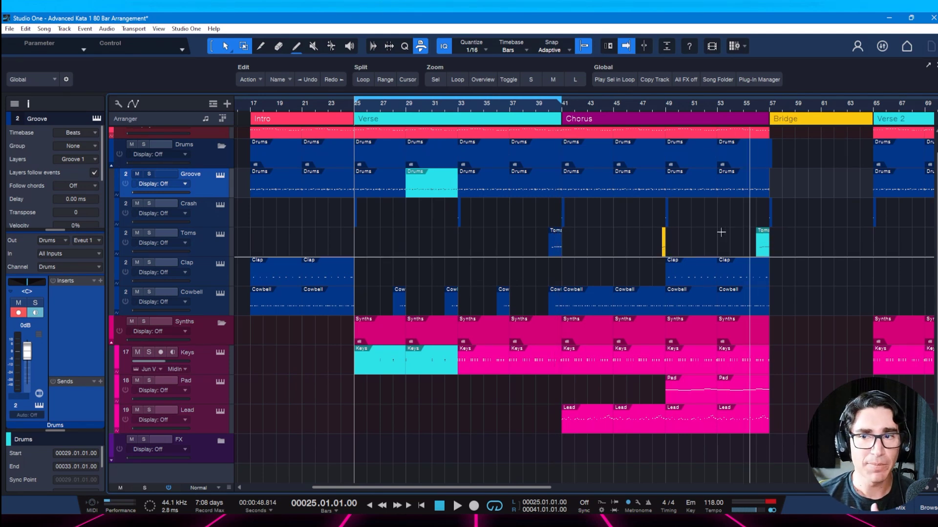
pyautogui.moveTo(653, 109); pyautogui.dragTo(619, 100)
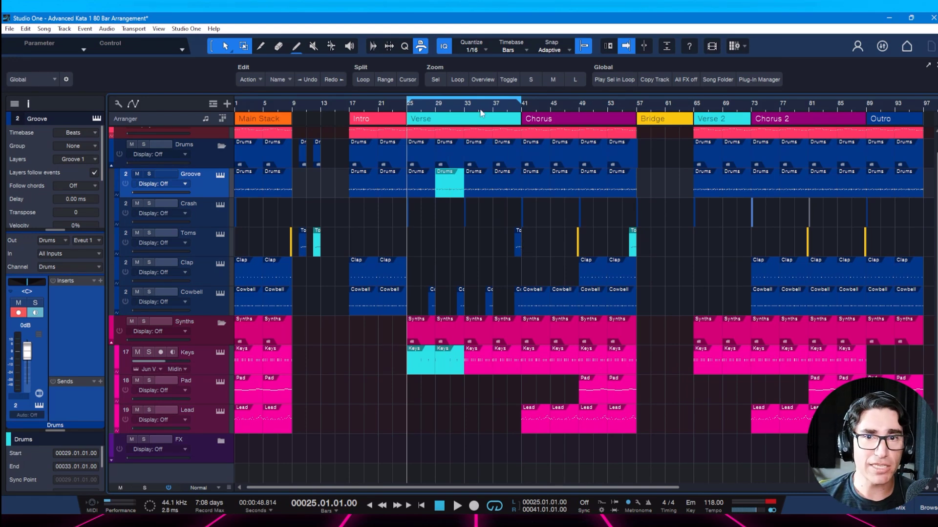
pyautogui.moveTo(468, 102); pyautogui.dragTo(468, 113)
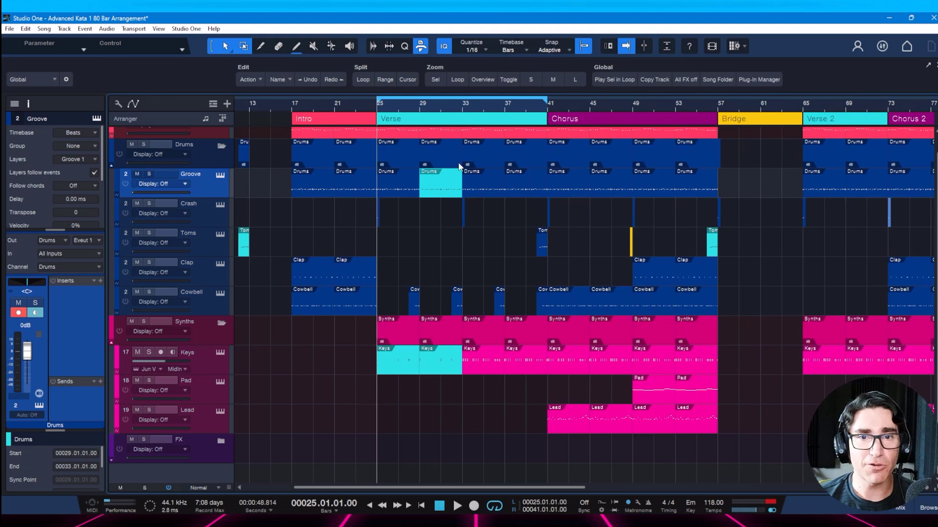
pyautogui.doubleClick(450, 194)
pyautogui.moveTo(636, 181); pyautogui.dragTo(540, 181)
pyautogui.click(450, 108)
pyautogui.moveTo(738, 189); pyautogui.dragTo(711, 190)
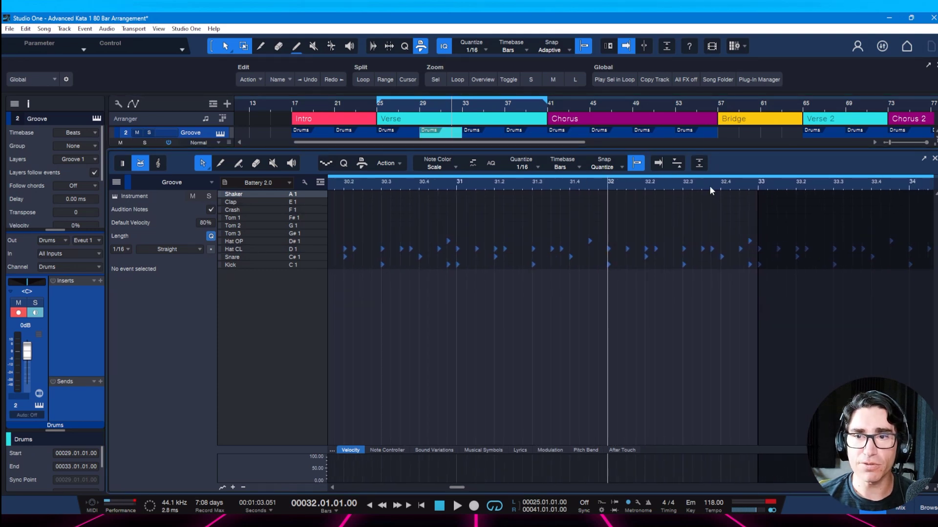
pyautogui.click(731, 257)
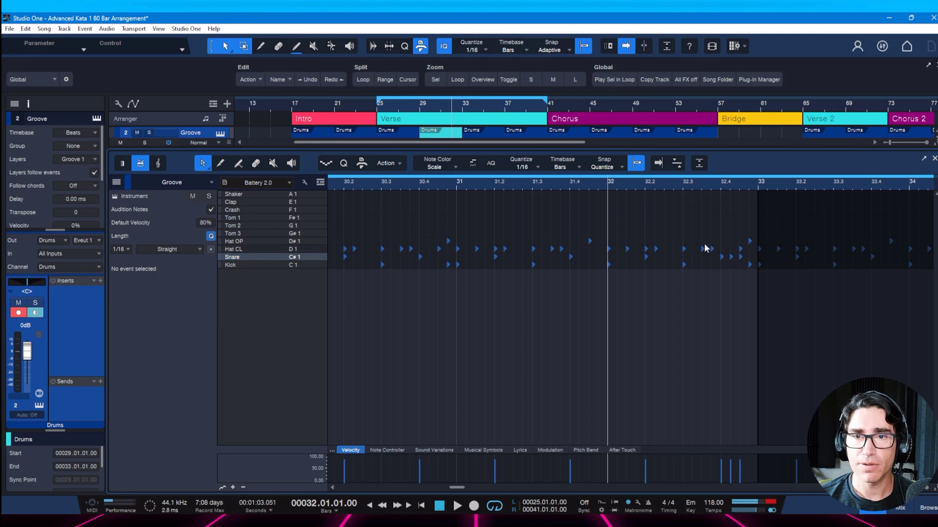
pyautogui.click(456, 183)
pyautogui.press('space')
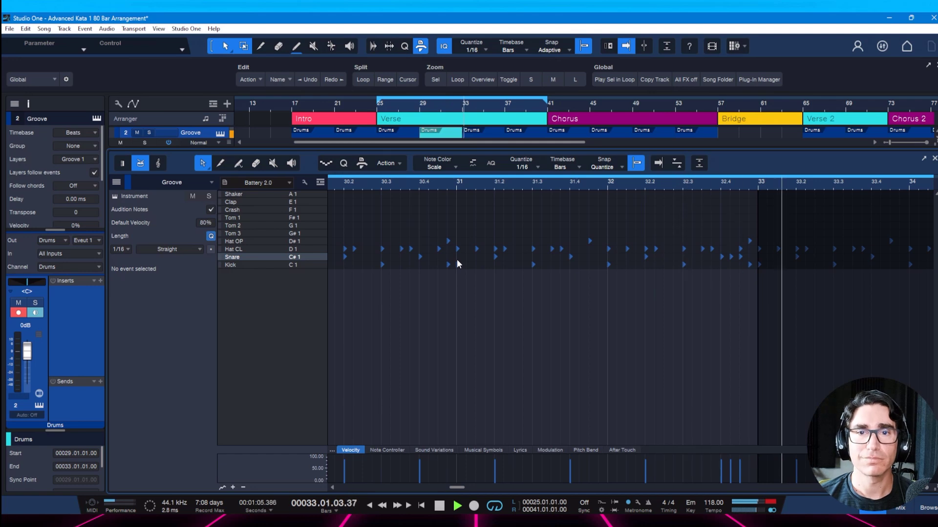
pyautogui.press('space')
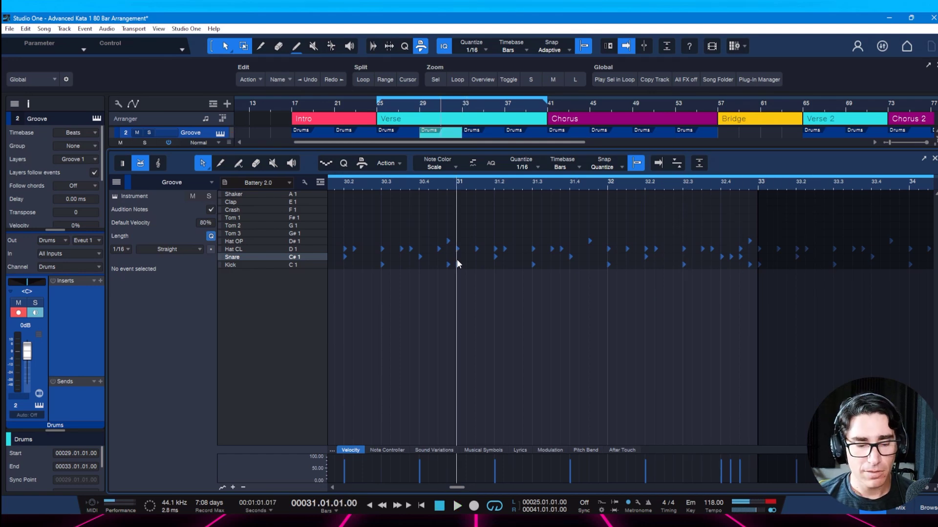
# - Return to the arrangement, save the song and play from bar 31 through the end of the Verse
pyautogui.press('F2')
pyautogui.hotkey('ctrl', 's')
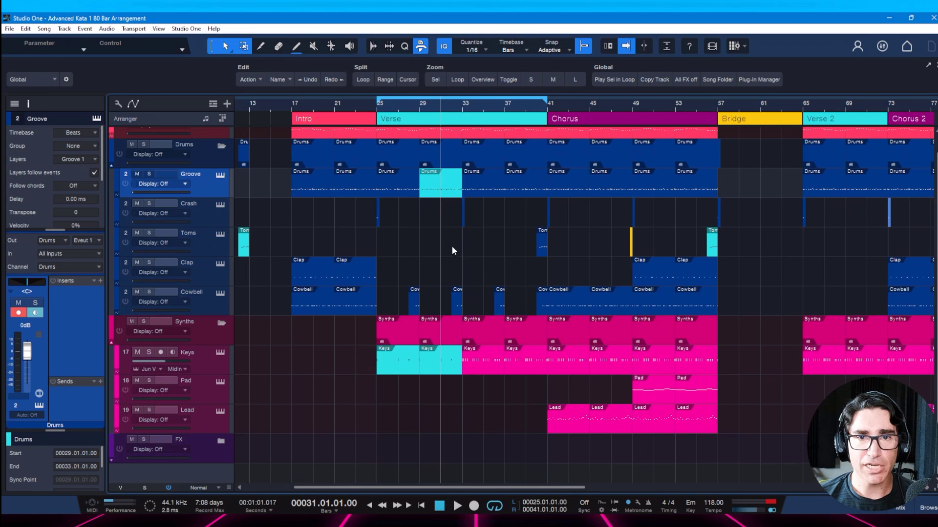
pyautogui.press('space')
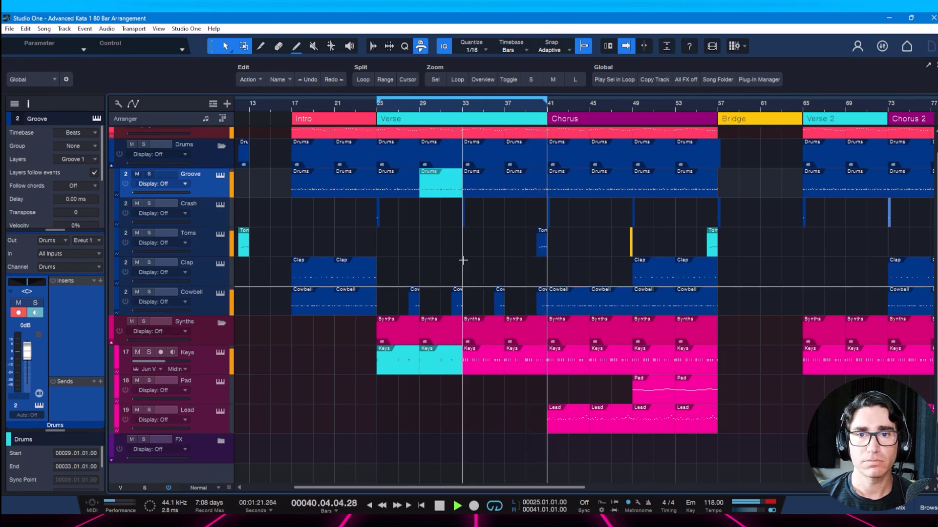
pyautogui.press('space')
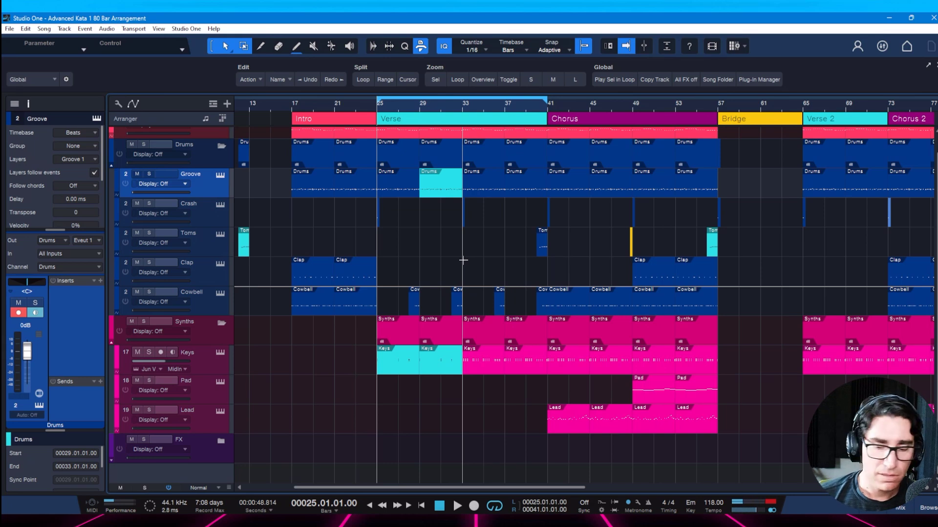
# - Add "foreshadow melody 2nd half" to the Verse 1 line of the song notes and close them
pyautogui.hotkey('ctrl', 'i')
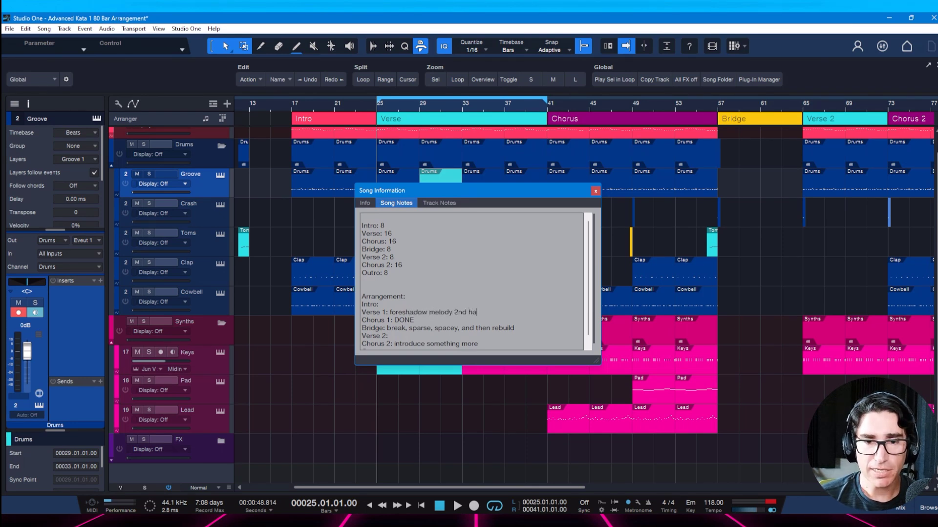
pyautogui.click(595, 191)
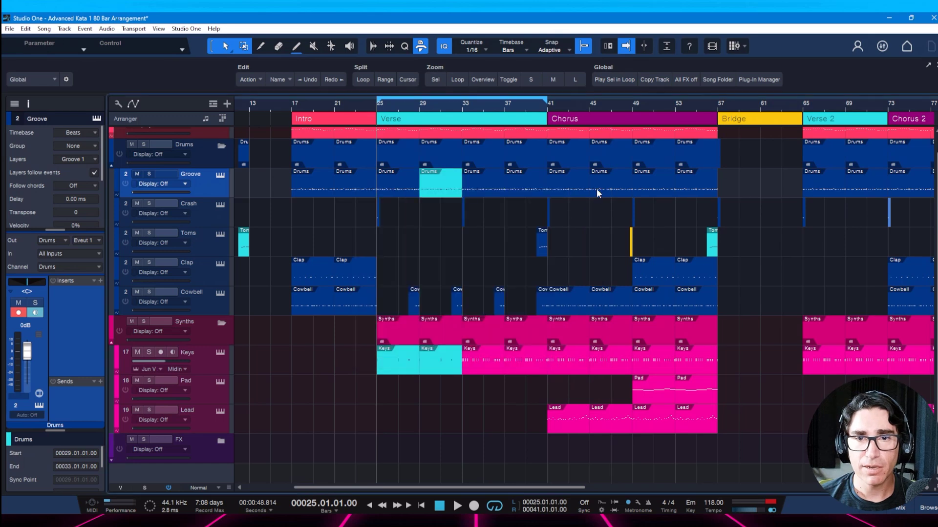
# - Reopen the turquoise Groove event, play its bar 32 fill and add a Snare hit midway between beats 2 and 3
pyautogui.scroll(4, 482, 114)
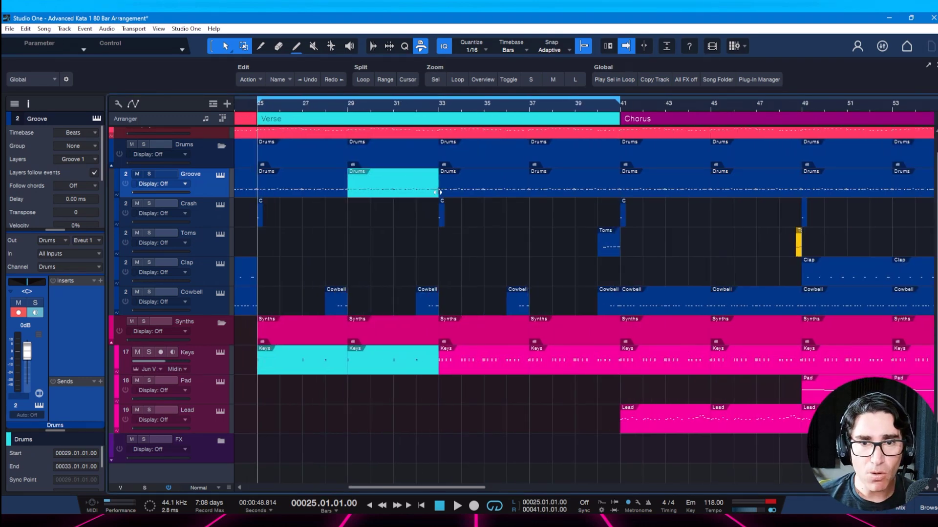
pyautogui.doubleClick(430, 195)
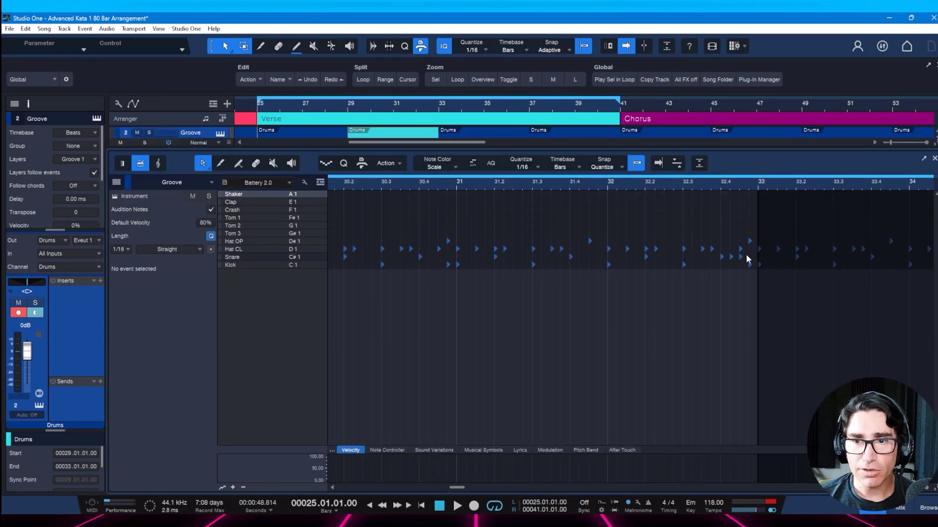
pyautogui.press('space')
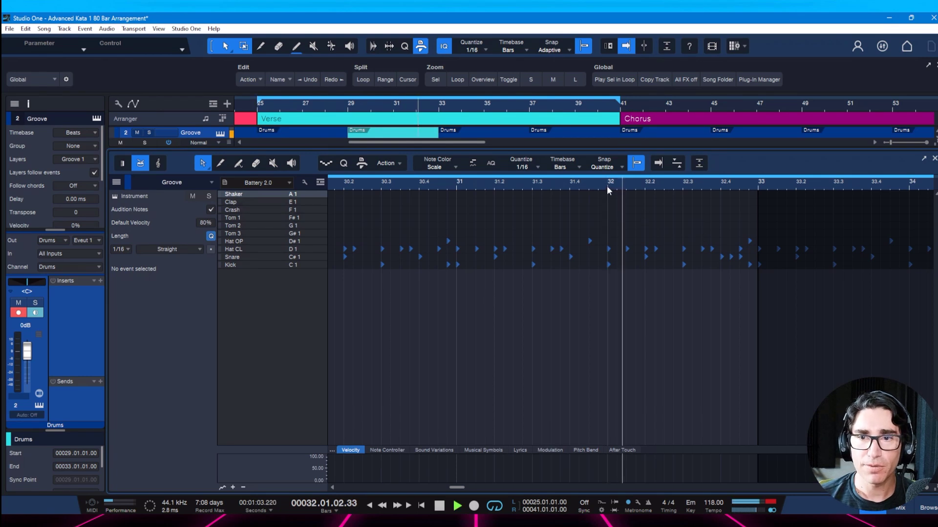
pyautogui.press('space')
pyautogui.press('space')
pyautogui.press('space')
pyautogui.click(661, 261)
# - Add a Snare hit one sixteenth after beat 3 of bar 32, checking by playback, and save the song in the arrangement
pyautogui.press('space')
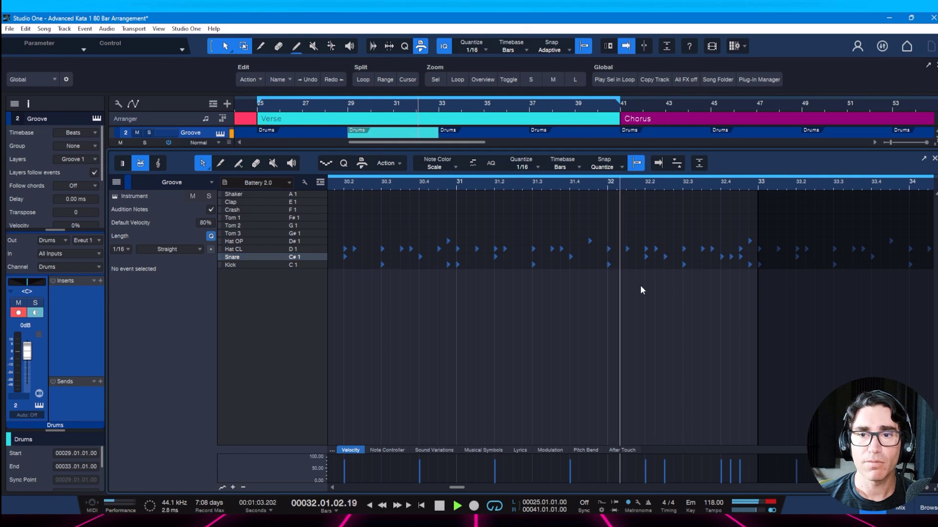
pyautogui.press('space')
pyautogui.press('space')
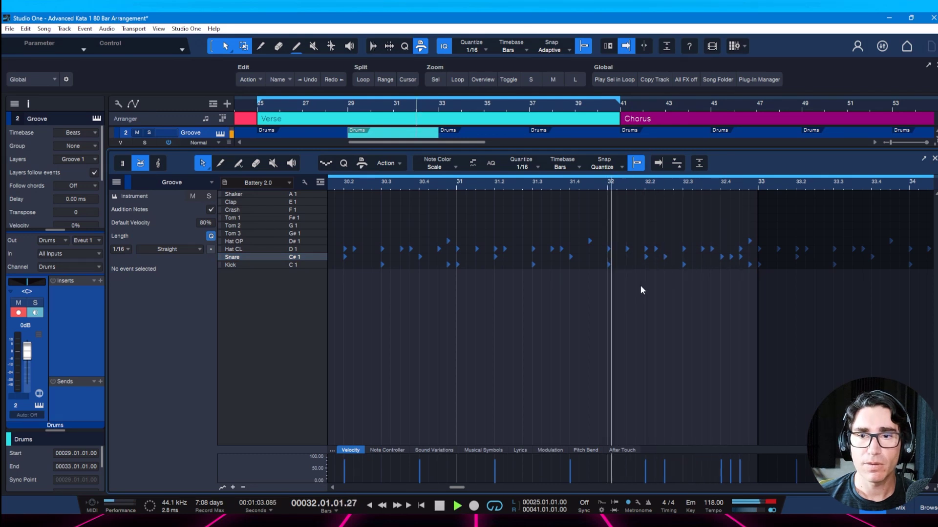
pyautogui.press('space')
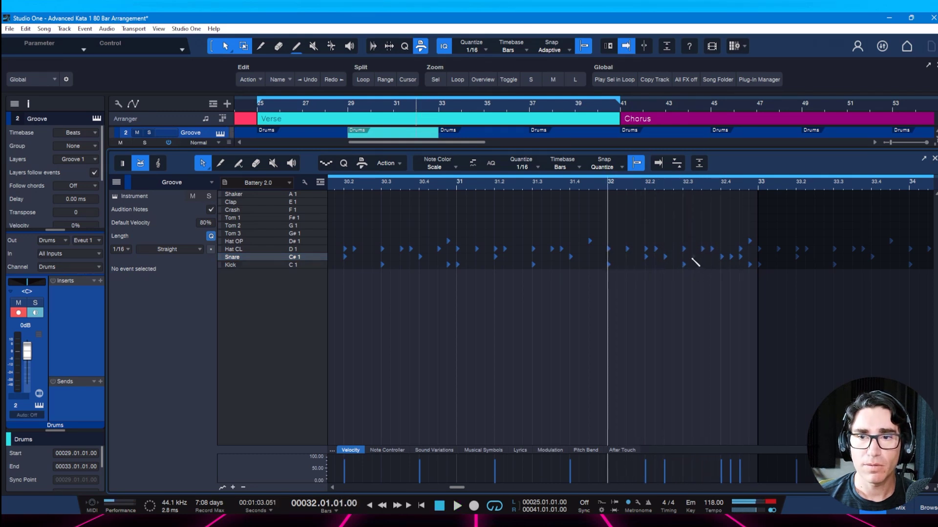
pyautogui.press('space')
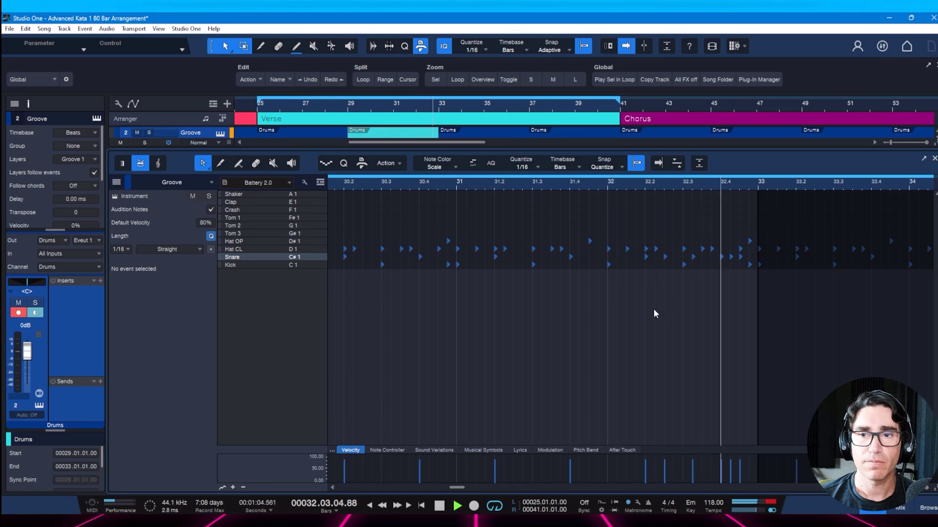
pyautogui.press('space')
pyautogui.press('F2')
pyautogui.hotkey('ctrl', 's')
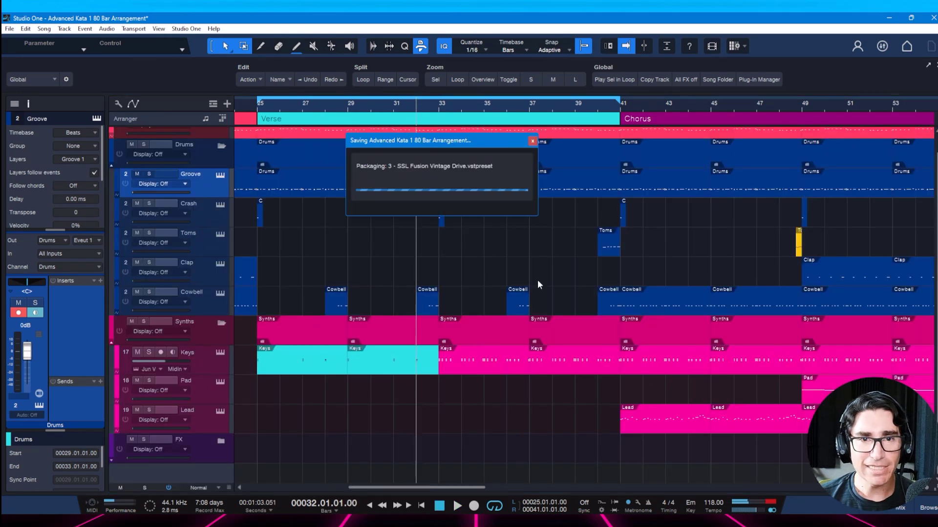
# - Play the Verse from its start and review the arrangement plan in the song notes
pyautogui.press('KP_1')
pyautogui.press('space')
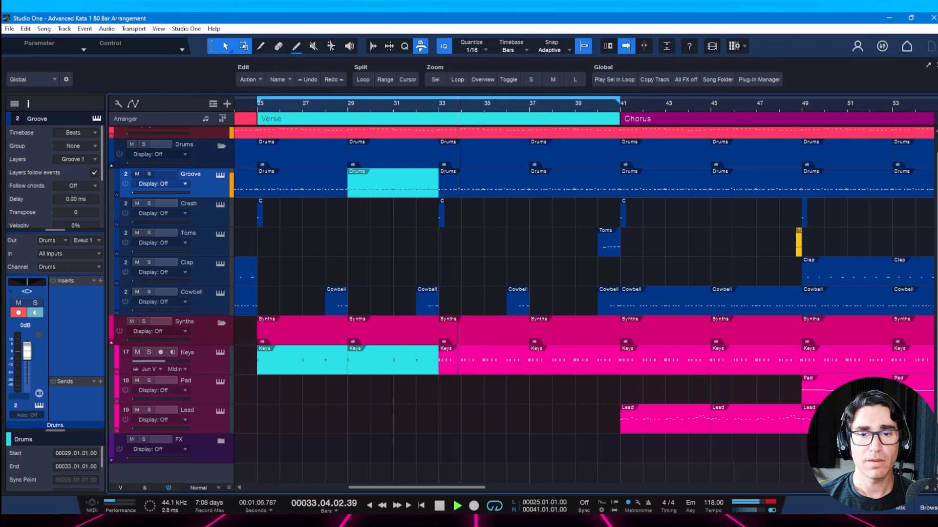
pyautogui.press('space')
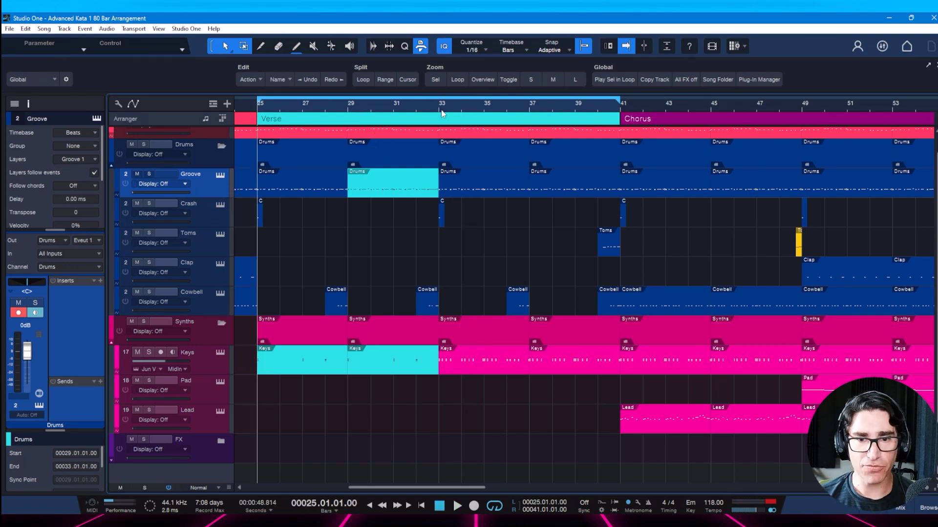
pyautogui.hotkey('shift', 'n')
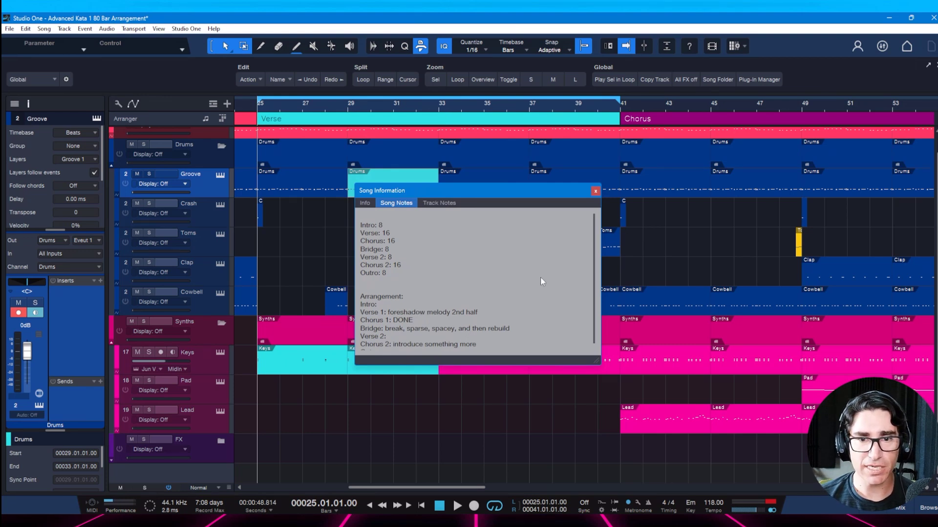
pyautogui.click(594, 191)
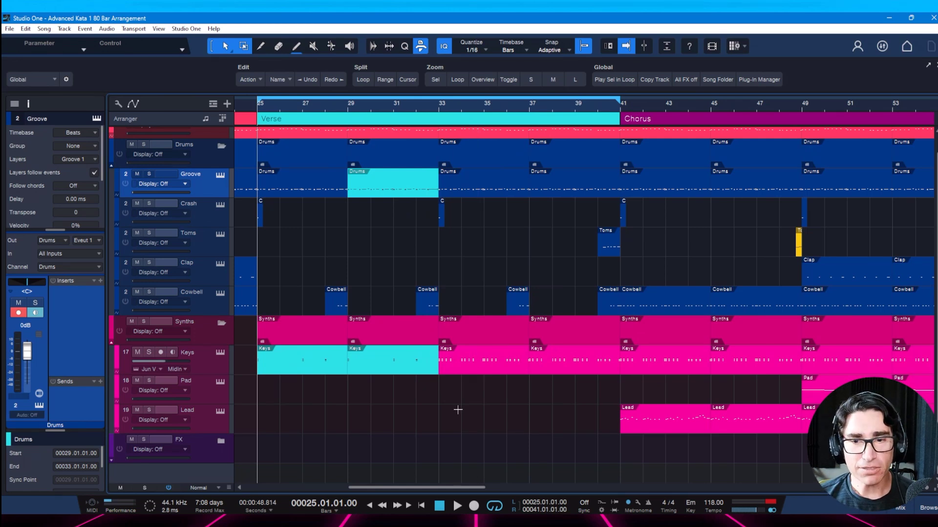
# - Set the loop range to bars 33 to 41 using a temporary empty Lead event, and delete that event
pyautogui.moveTo(439, 411); pyautogui.dragTo(620, 420)
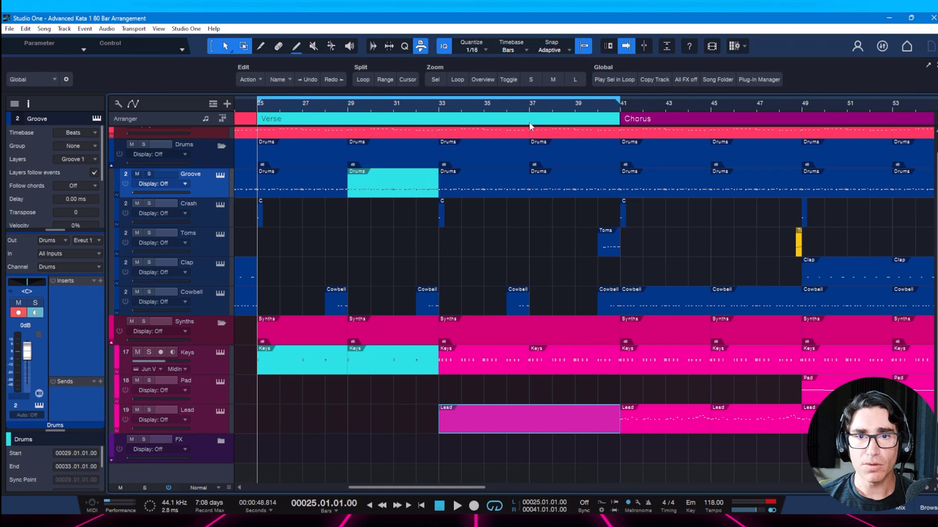
pyautogui.press('p')
pyautogui.moveTo(566, 111); pyautogui.dragTo(530, 110)
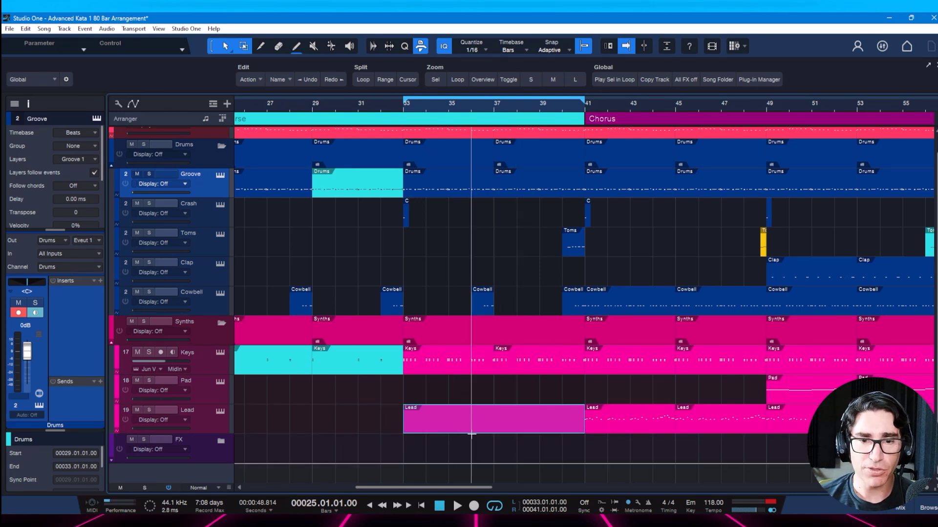
pyautogui.press('Delete')
# - Copy the Chorus's first Lead event from bar 41 to bar 33, colour the copy orange and save the song
pyautogui.click(596, 427)
pyautogui.moveTo(596, 428); pyautogui.dragTo(412, 424)
pyautogui.rightClick(412, 424)
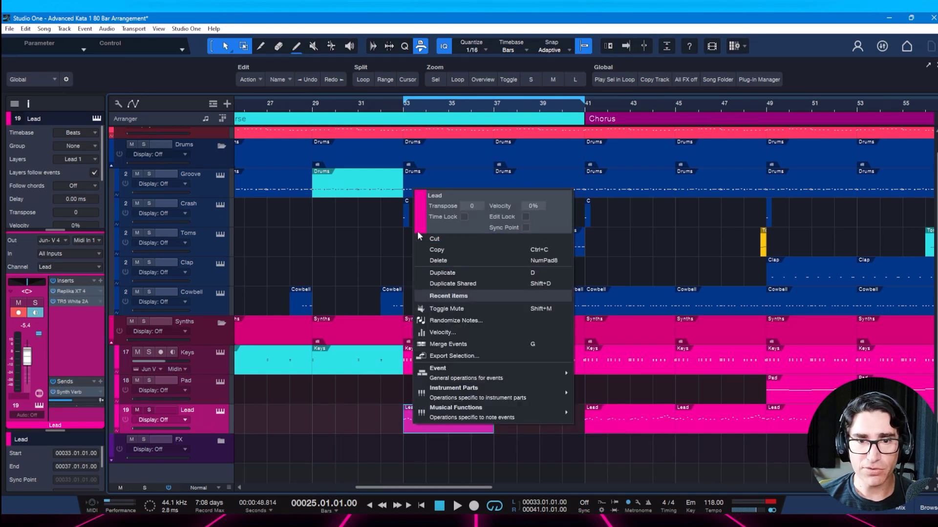
pyautogui.click(427, 245)
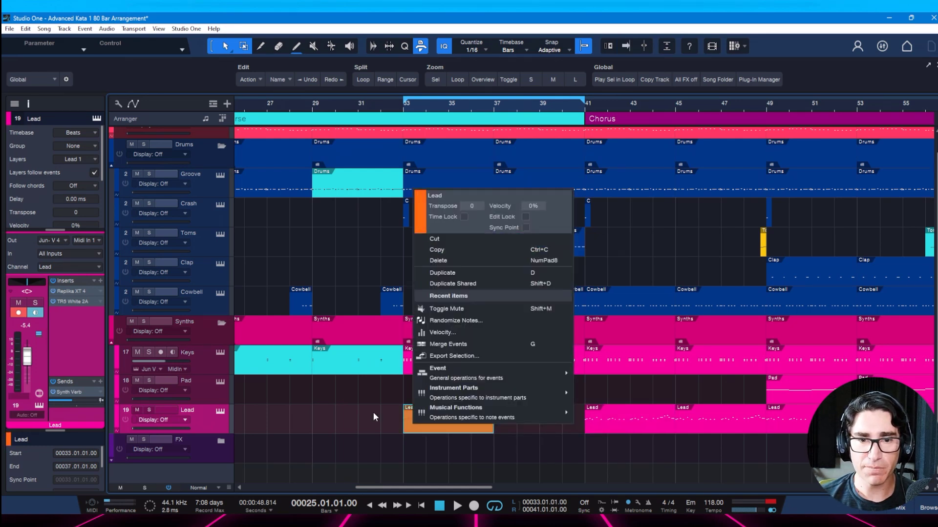
pyautogui.hotkey('ctrl', 's')
# - Set the loop range to the orange Lead event at bars 33 to 37, and open its notes for editing and playback
pyautogui.press('p')
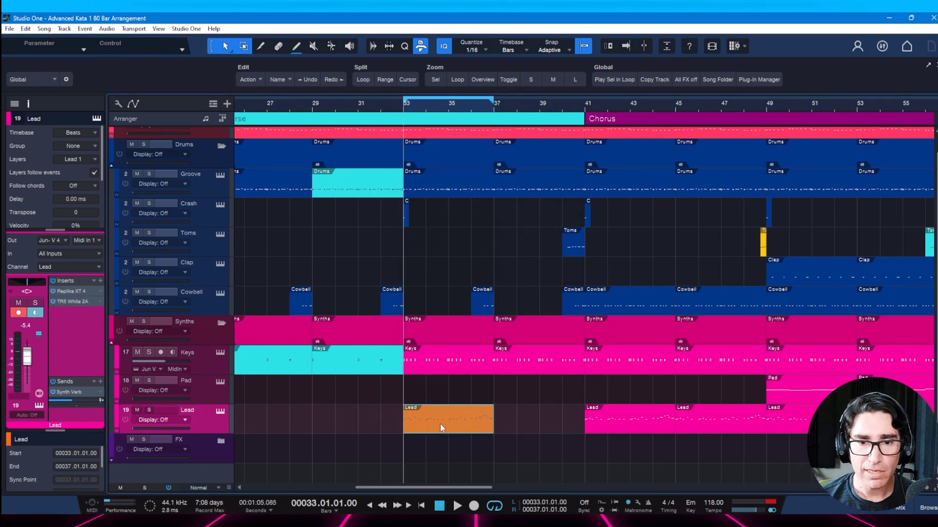
pyautogui.doubleClick(441, 424)
pyautogui.moveTo(613, 184); pyautogui.dragTo(584, 194)
pyautogui.press('space')
pyautogui.press('space')
pyautogui.press('space')
pyautogui.press('space')
pyautogui.press('space')
pyautogui.press('space')
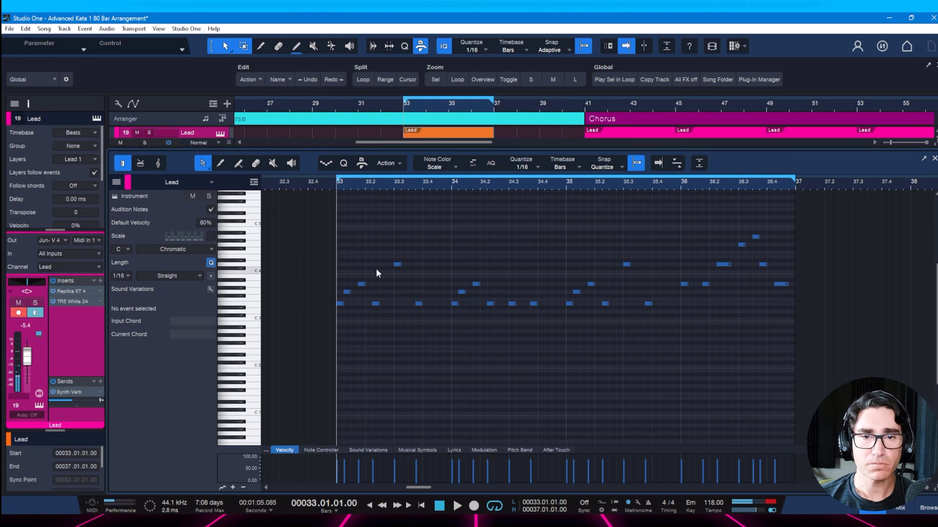
# - Delete the last three notes of bar 33 in the orange Lead event, keeping the first three, and play the result
pyautogui.moveTo(429, 318); pyautogui.dragTo(429, 318)
pyautogui.press('Delete')
pyautogui.click(374, 304)
pyautogui.press('Delete')
pyautogui.press('space')
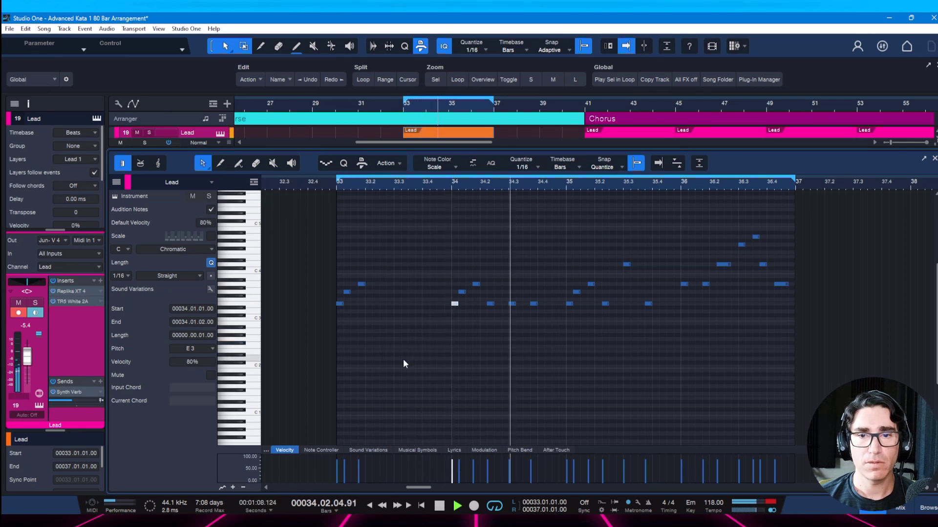
pyautogui.press('space')
# - Delete the first four notes of bar 34 in the orange Lead event and play the thinned melody
pyautogui.moveTo(435, 258); pyautogui.dragTo(491, 318)
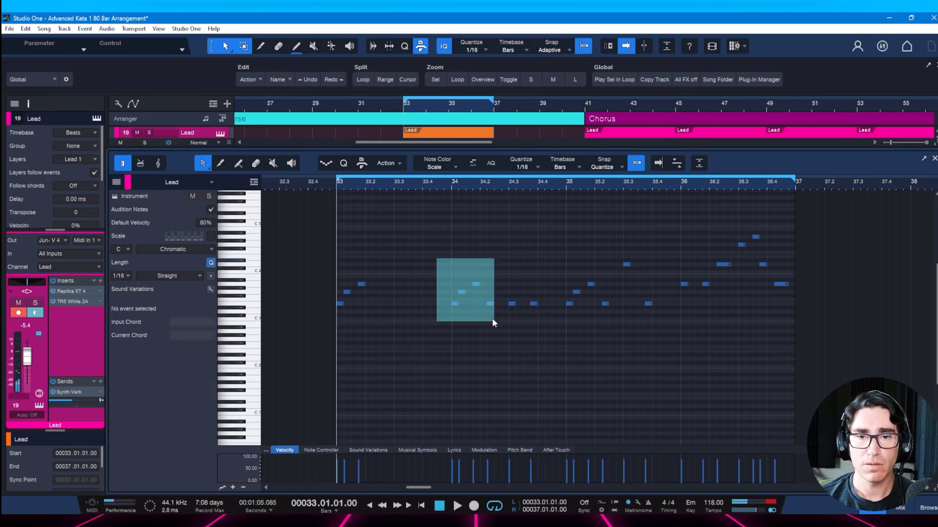
pyautogui.press('Delete')
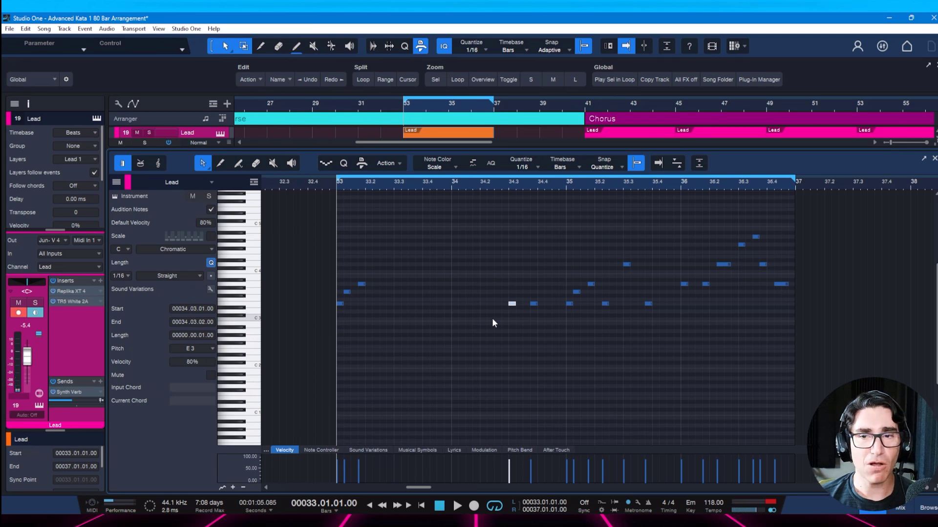
pyautogui.press('space')
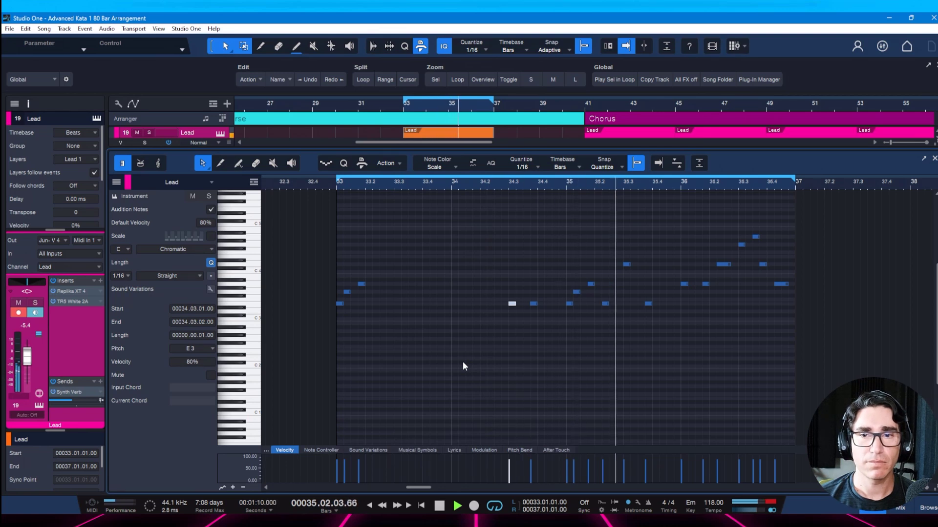
pyautogui.press('space')
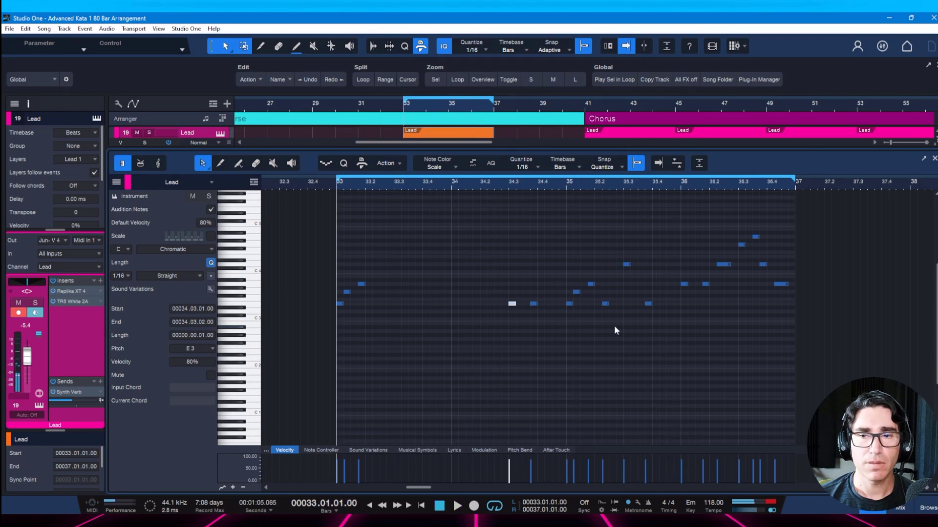
# - Delete all the notes in bar 36 of the orange Lead event and play it back
pyautogui.moveTo(681, 218); pyautogui.dragTo(784, 299)
pyautogui.press('Delete')
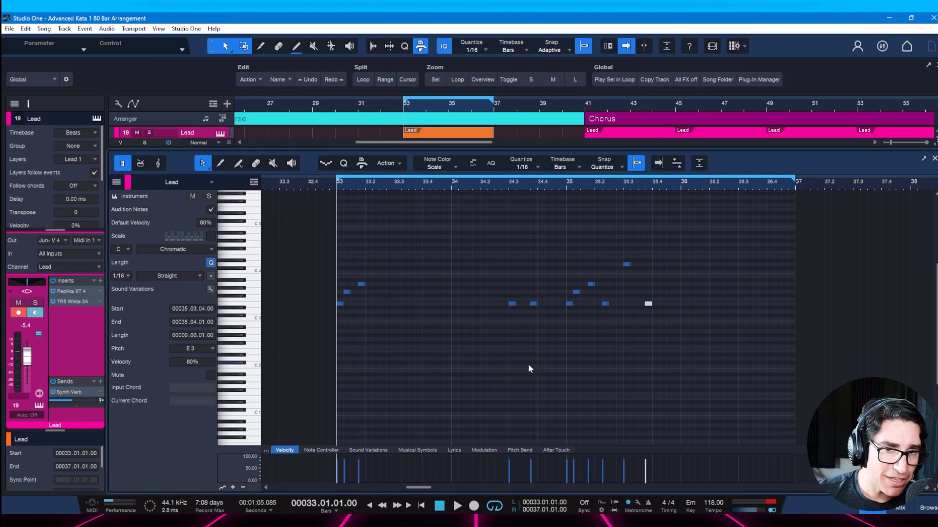
pyautogui.press('space')
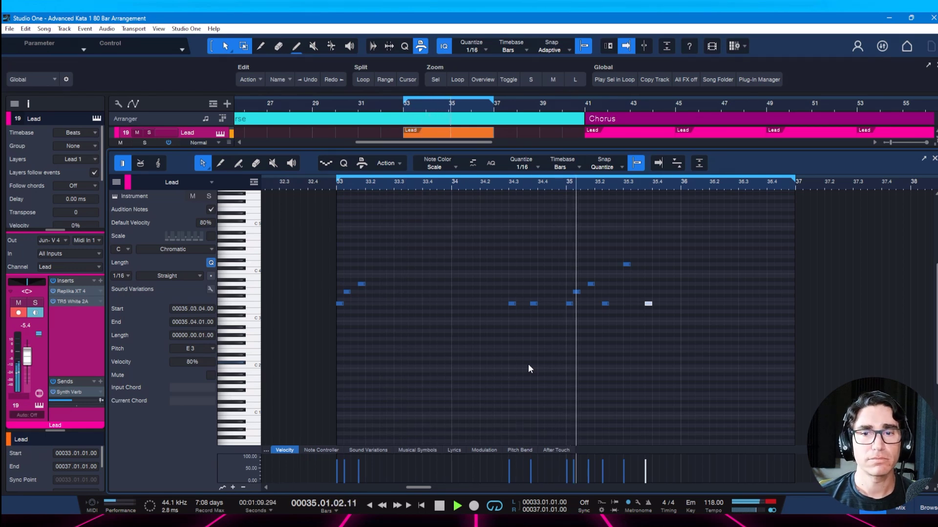
pyautogui.press('space')
# - Delete the last three notes of bar 35 in the orange Lead event, checking by playback
pyautogui.moveTo(616, 232); pyautogui.dragTo(681, 322)
pyautogui.press('Delete')
pyautogui.click(511, 276)
pyautogui.press('space')
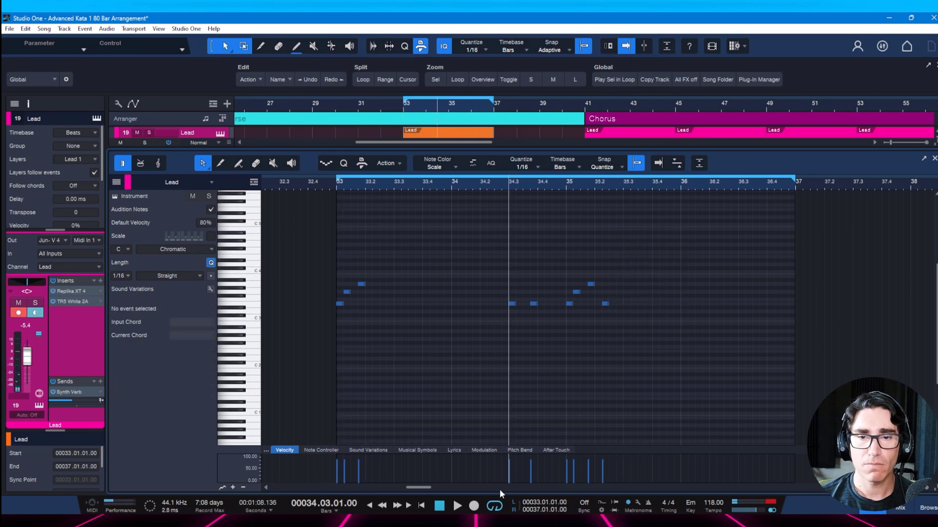
pyautogui.press('space')
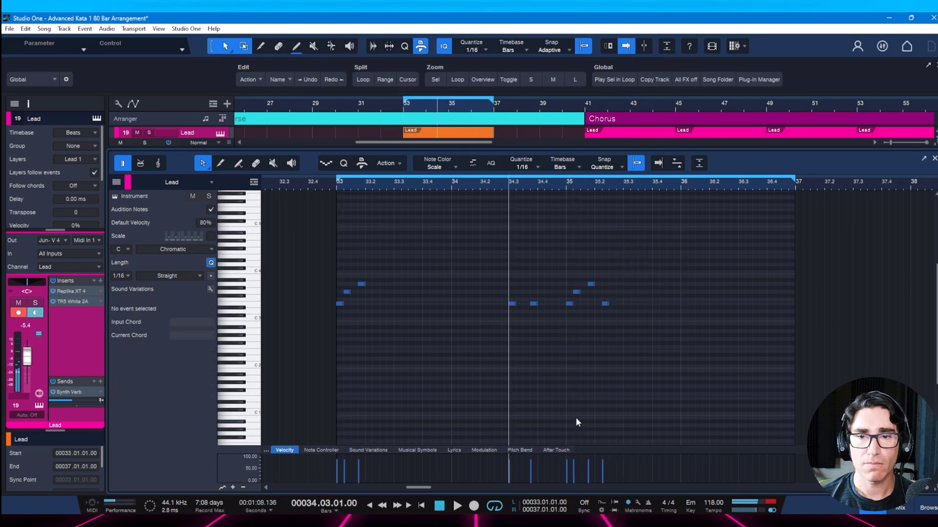
pyautogui.click(605, 304)
pyautogui.press('Delete')
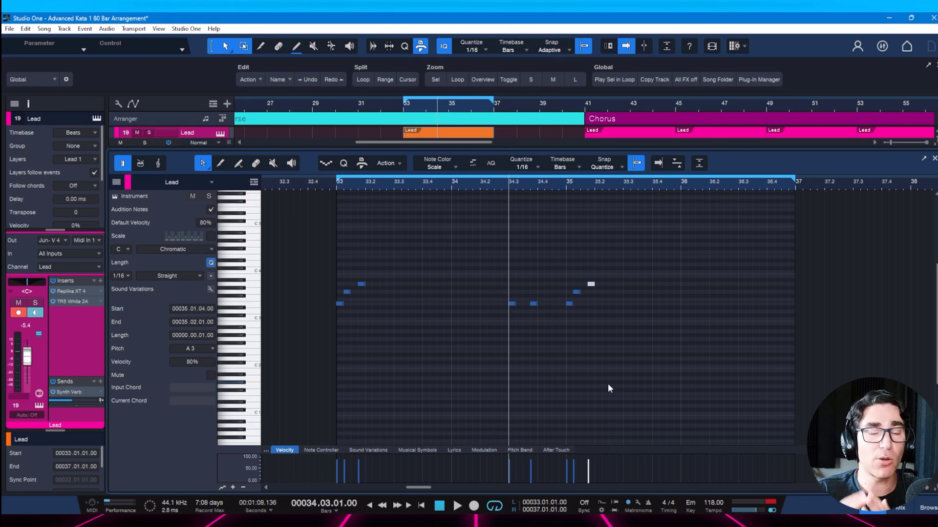
# - Play the trimmed melody, then duplicate the orange Lead event into bars 37 to 41 in the arrangement and save the song
pyautogui.press('Home')
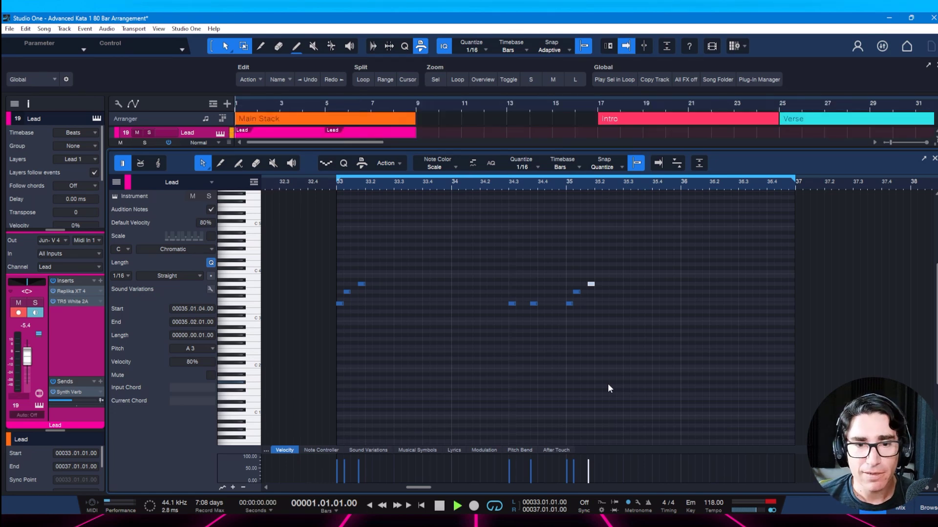
pyautogui.press('space')
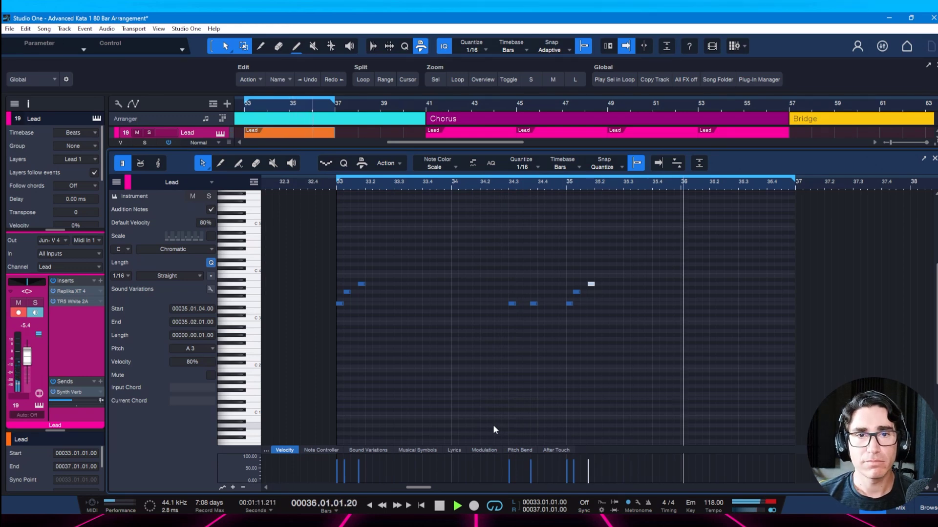
pyautogui.hotkey('ctrl', 's')
pyautogui.press('F2')
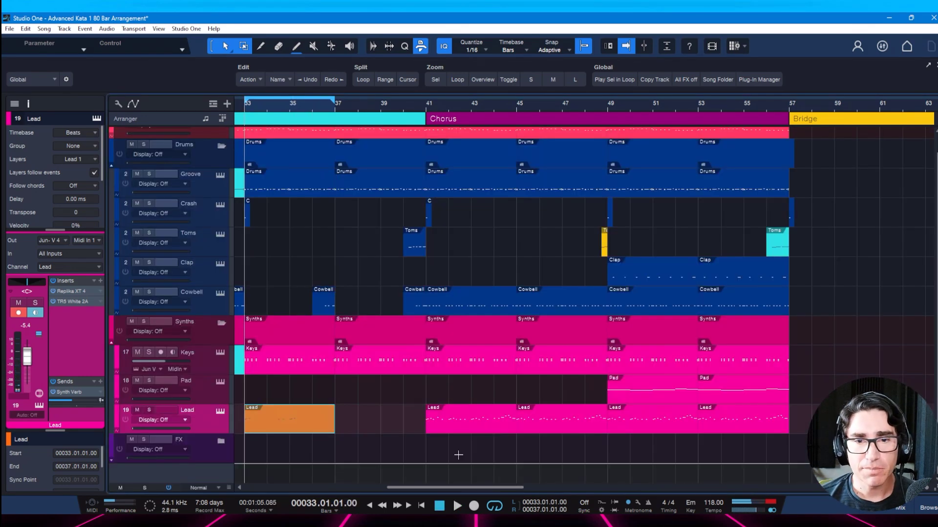
pyautogui.press('d')
pyautogui.hotkey('ctrl', 's')
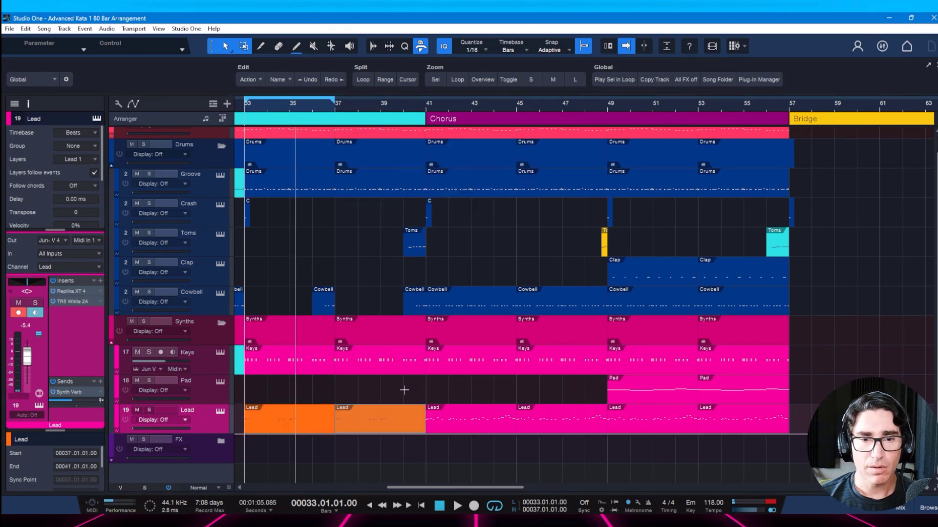
# - Set the loop range to the Verse, and play the song from bar 25 into the Chorus
pyautogui.hscroll(-5, 361, 386)
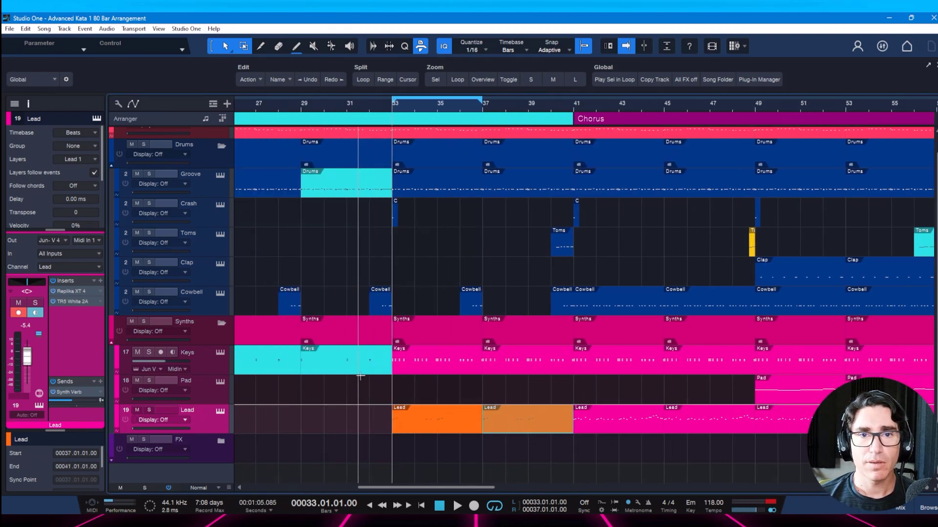
pyautogui.hscroll(-3, 361, 386)
pyautogui.click(463, 121)
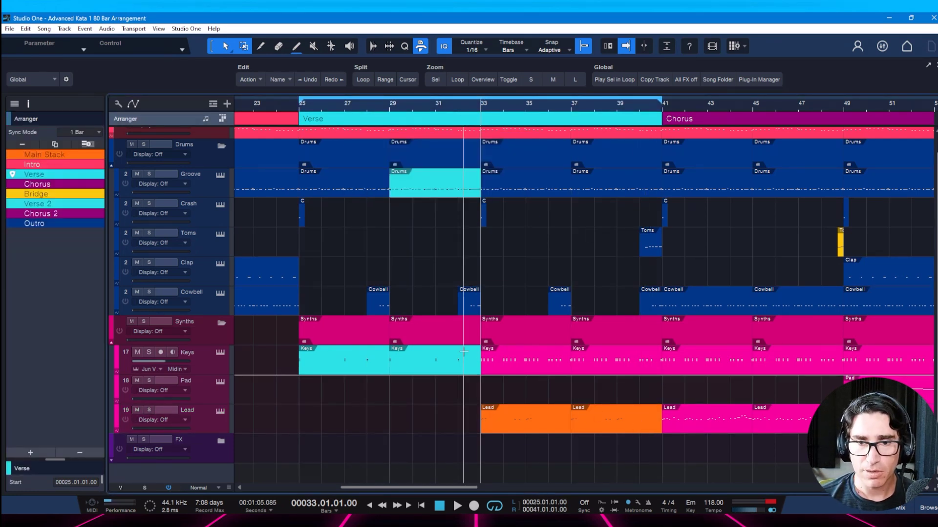
pyautogui.press('KP_1')
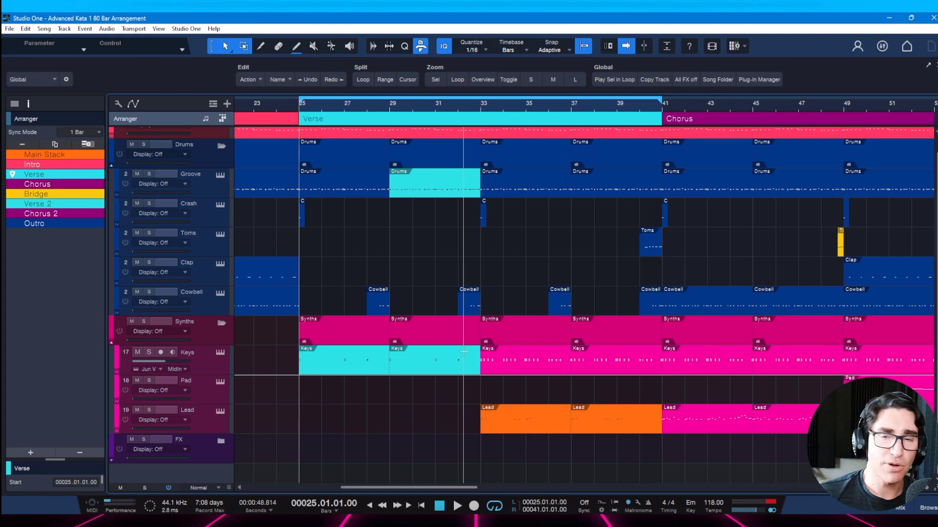
pyautogui.press('space')
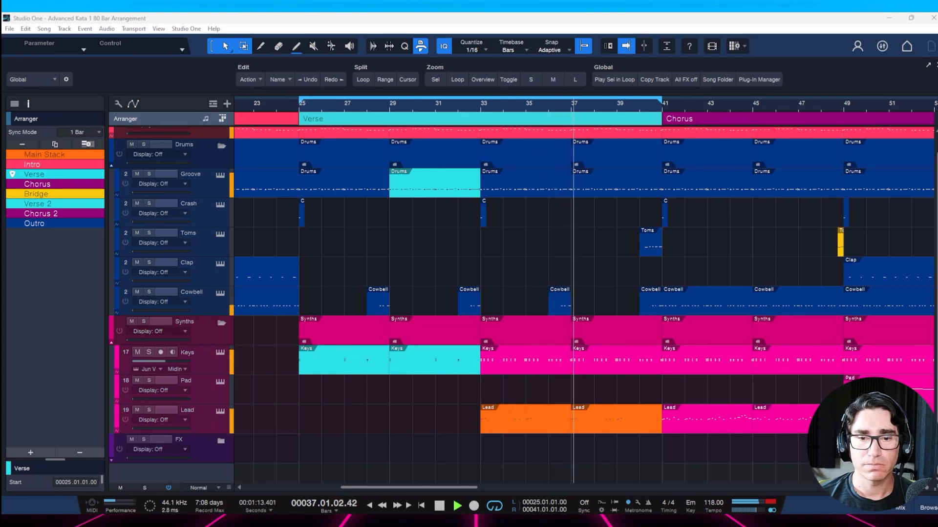
pyautogui.click(451, 526)
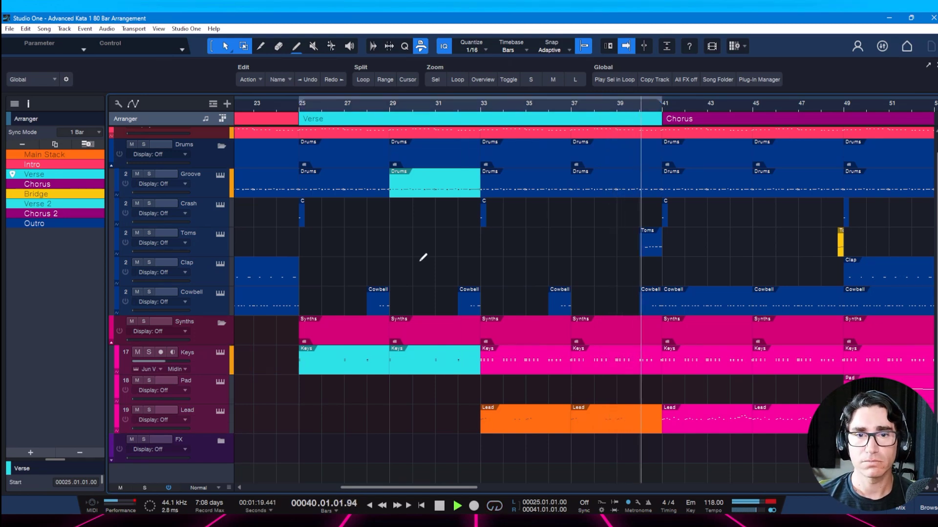
pyautogui.scroll(2, 416, 245)
pyautogui.scroll(-4, 415, 246)
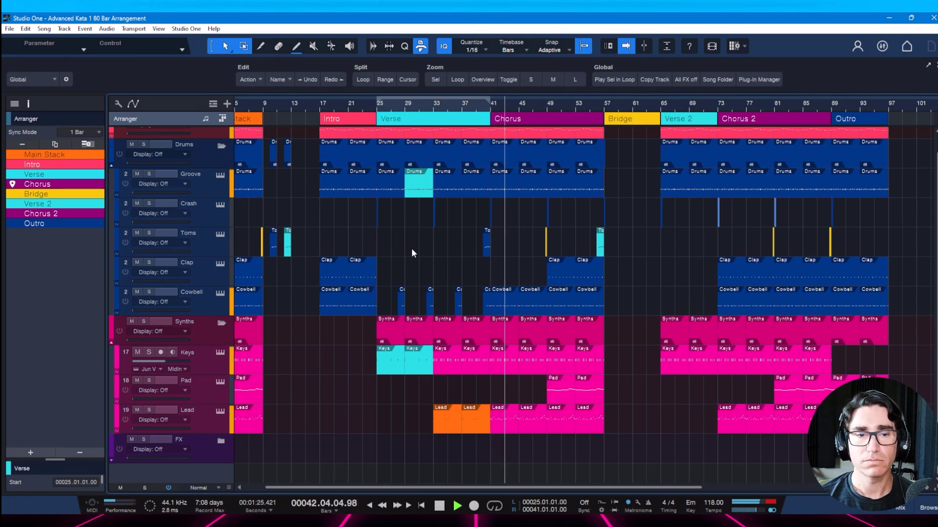
pyautogui.press('space')
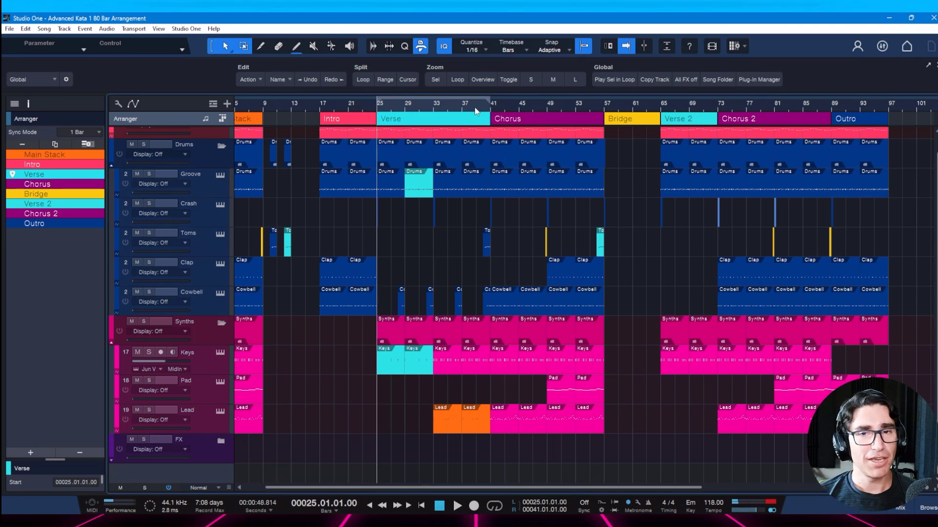
# - Play the transition from bar 37 into the Chorus and save the song
pyautogui.scroll(2, 476, 119)
pyautogui.scroll(-1, 475, 119)
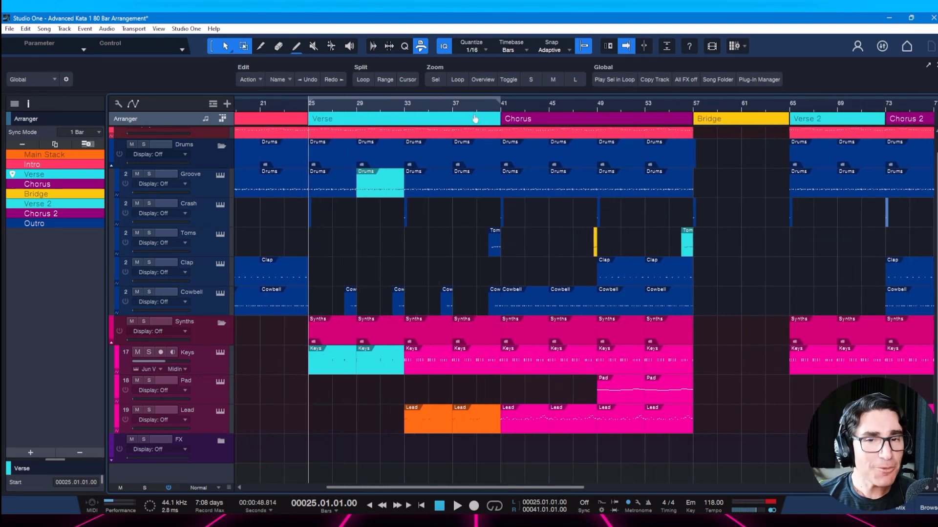
pyautogui.scroll(-1, 475, 119)
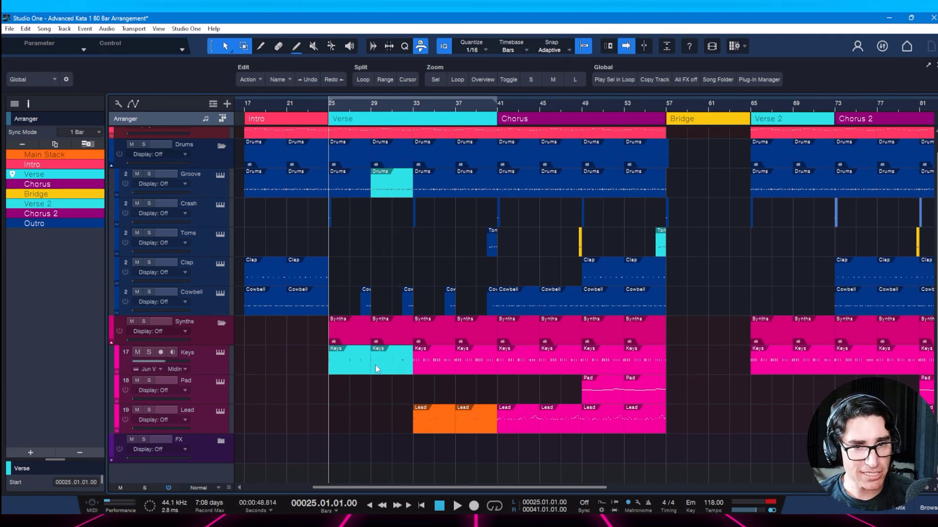
pyautogui.click(454, 108)
pyautogui.press('space')
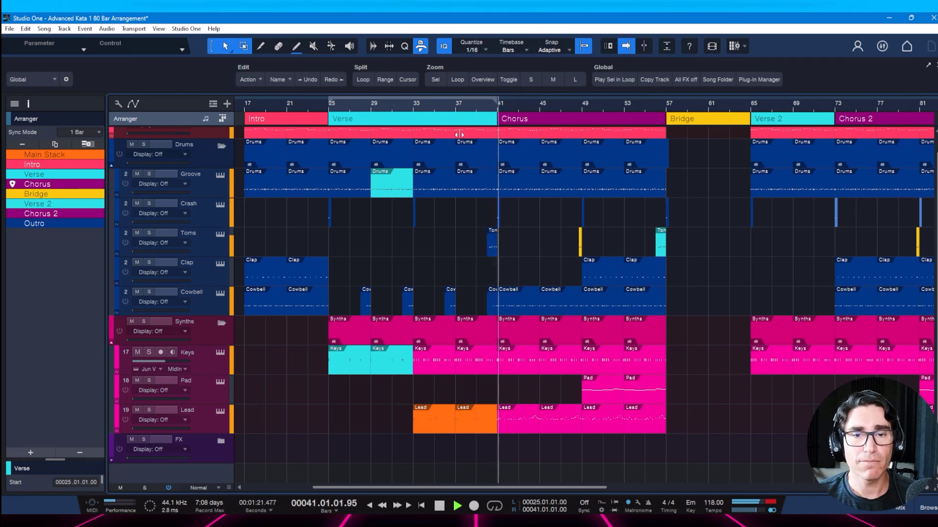
pyautogui.press('space')
pyautogui.hotkey('ctrl', 's')
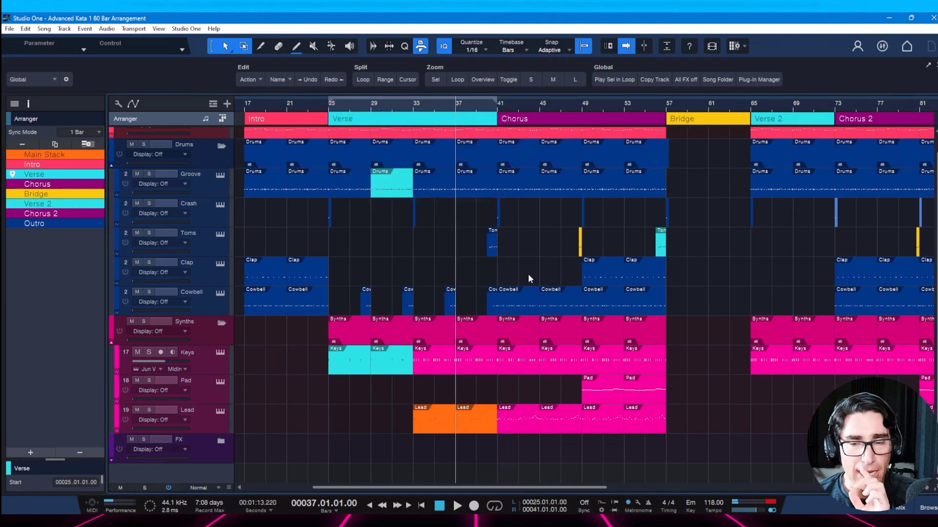
# - Copy the Clap event from bar 49 to bar 41, duplicate it to bar 45, save the song and play from bar 39
pyautogui.moveTo(588, 280); pyautogui.dragTo(506, 277)
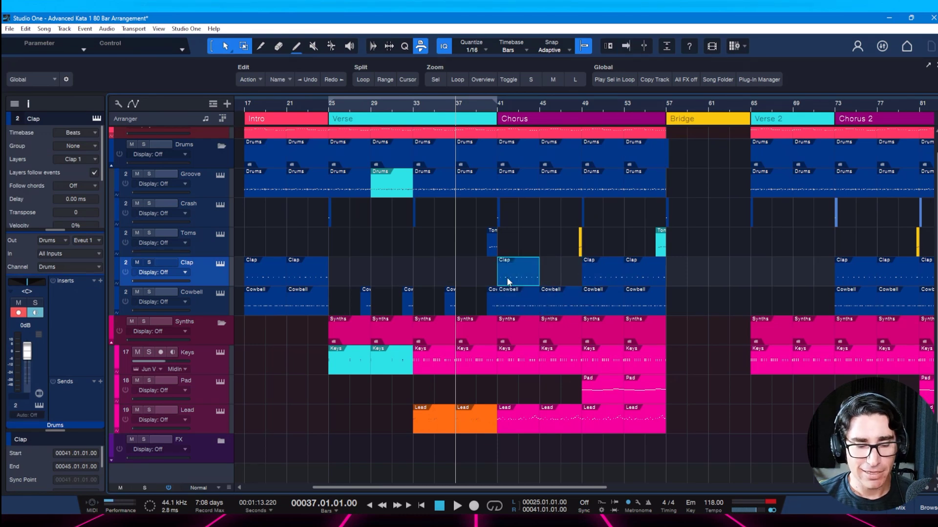
pyautogui.press('d')
pyautogui.hotkey('ctrl', 's')
pyautogui.click(478, 108)
pyautogui.press('space')
pyautogui.press('f')
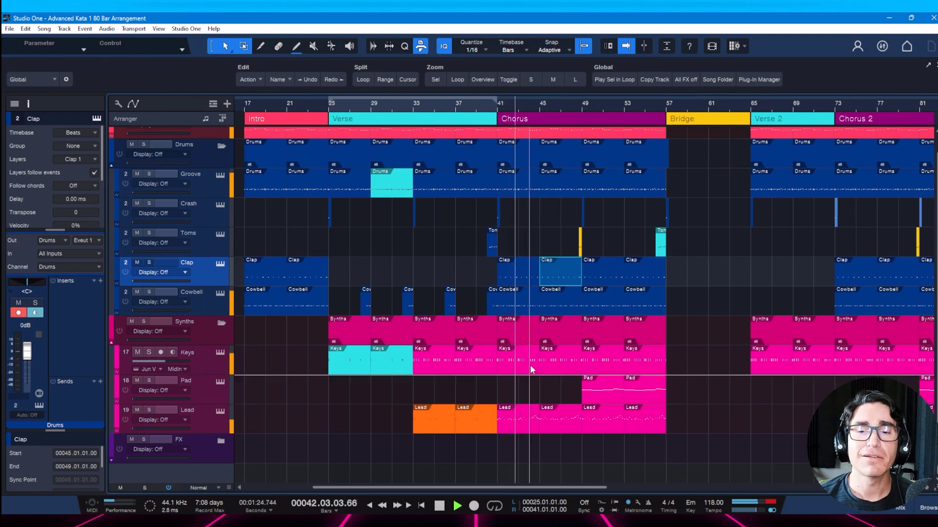
pyautogui.press('space')
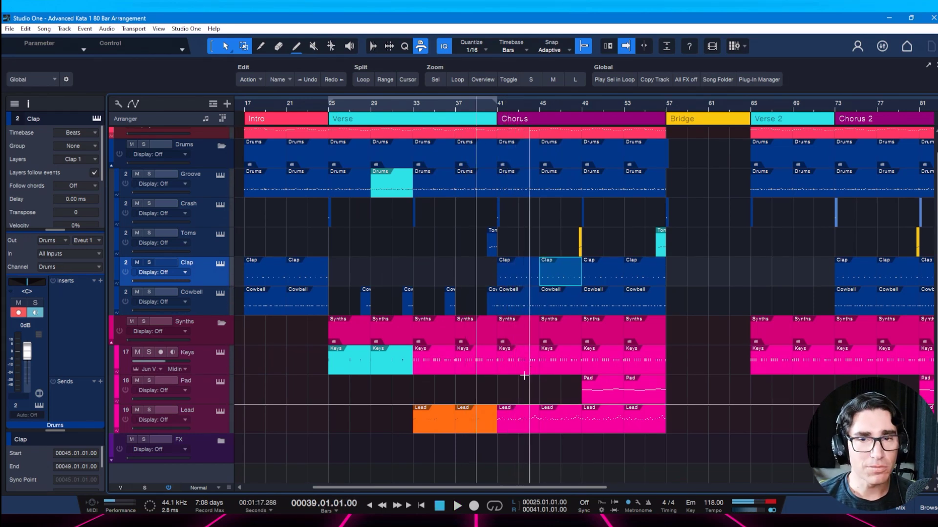
# - In the song notes, replace the Verse 1 entry "foreshadow melody 2nd half" with "DONE", close the notes and save the song
pyautogui.moveTo(469, 106); pyautogui.dragTo(467, 99)
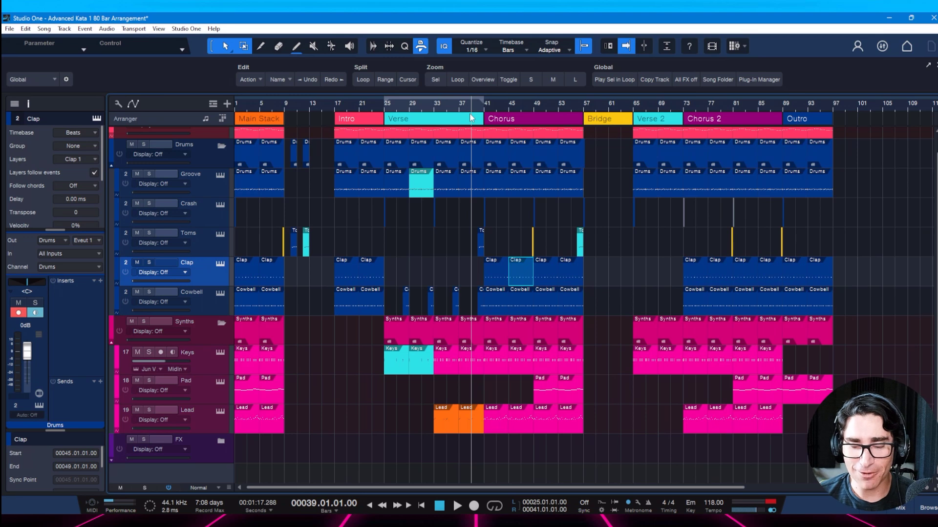
pyautogui.hotkey('ctrl', 'i')
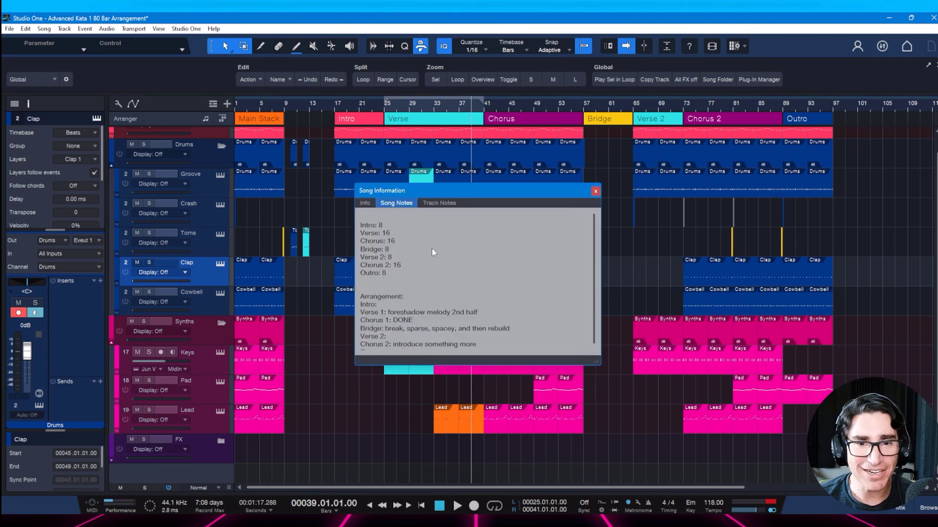
pyautogui.click(402, 316)
pyautogui.moveTo(480, 313); pyautogui.dragTo(391, 313)
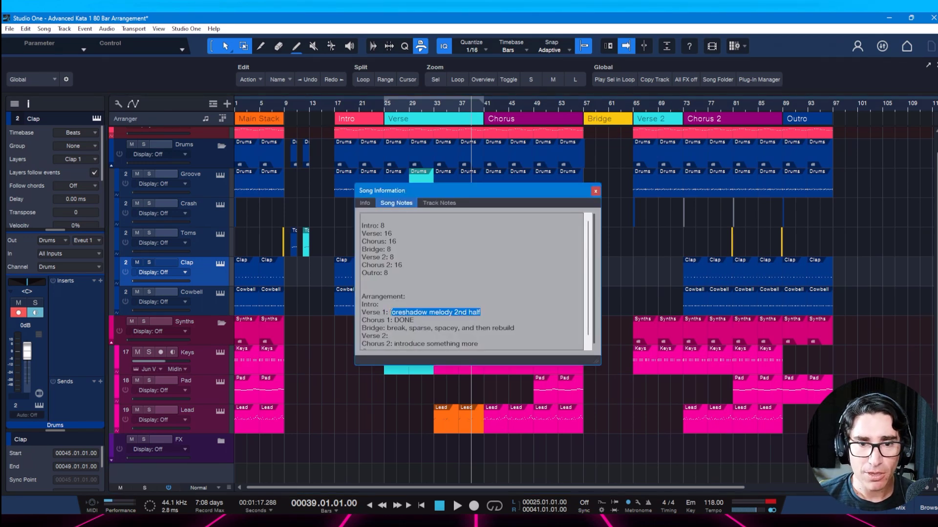
pyautogui.press('BackSpace')
pyautogui.write('DONE')
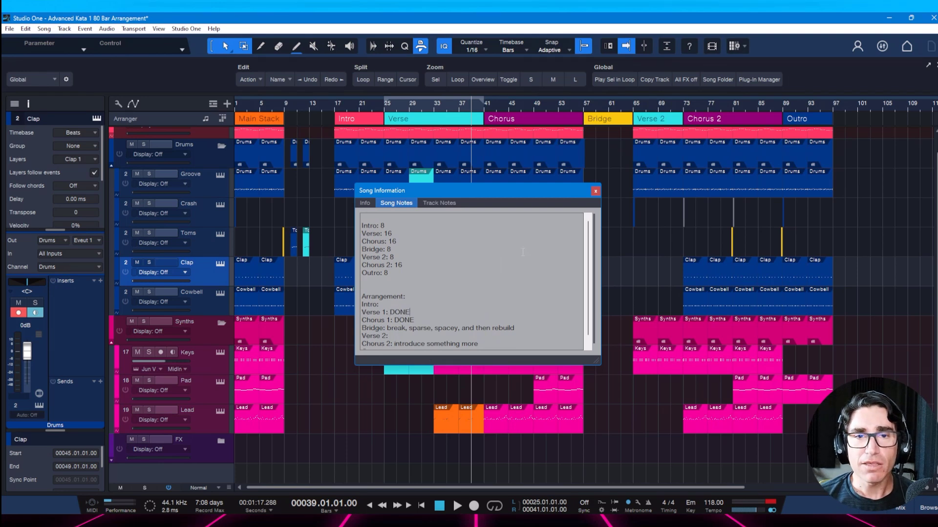
pyautogui.click(596, 191)
pyautogui.hotkey('ctrl', 's')
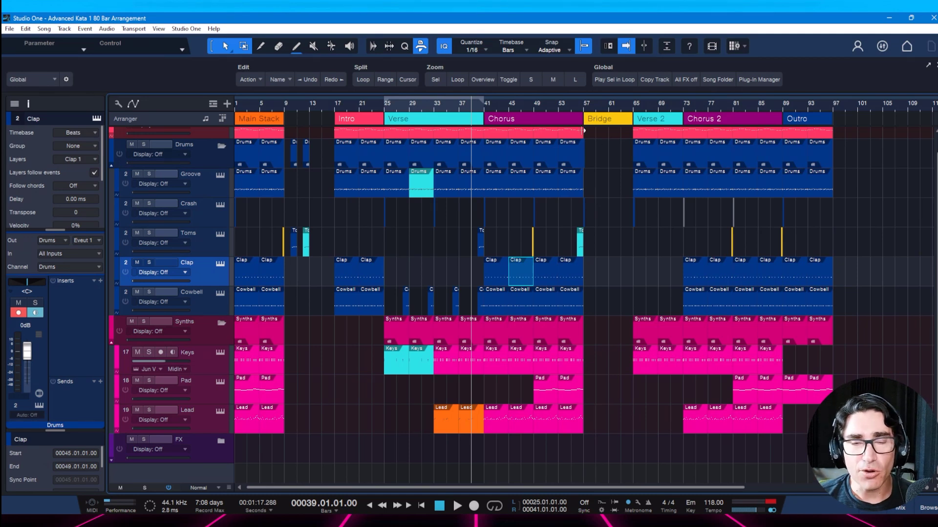
# - Place the playback cursor at bar 53 in the Chorus and save the song
pyautogui.scroll(-3, 536, 102)
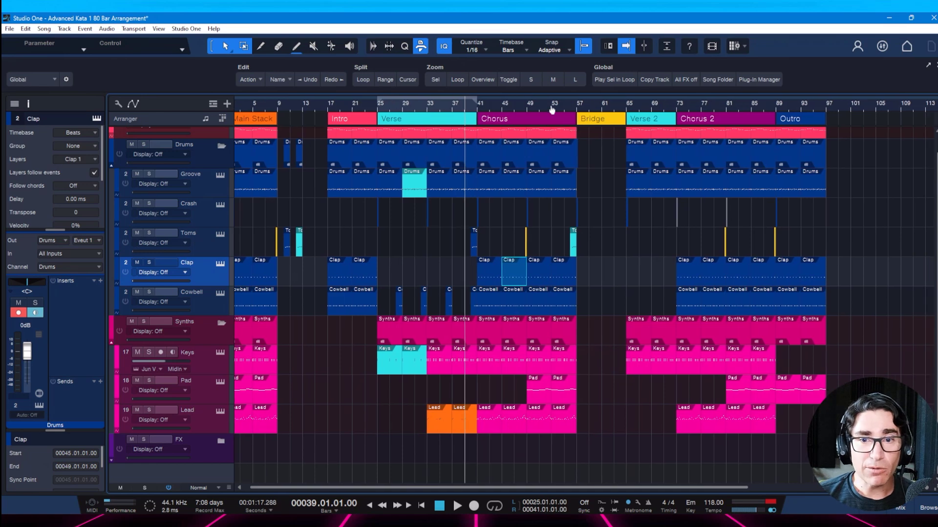
pyautogui.moveTo(537, 102)
pyautogui.mouseDown()
pyautogui.moveTo(534, 116)
pyautogui.moveTo(525, 107)
pyautogui.mouseUp()
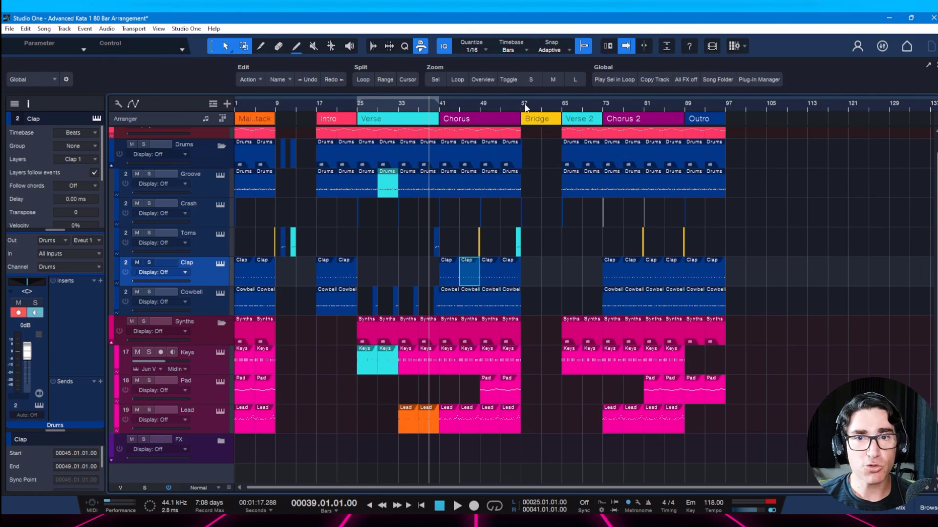
pyautogui.moveTo(526, 108); pyautogui.dragTo(440, 105)
pyautogui.click(440, 105)
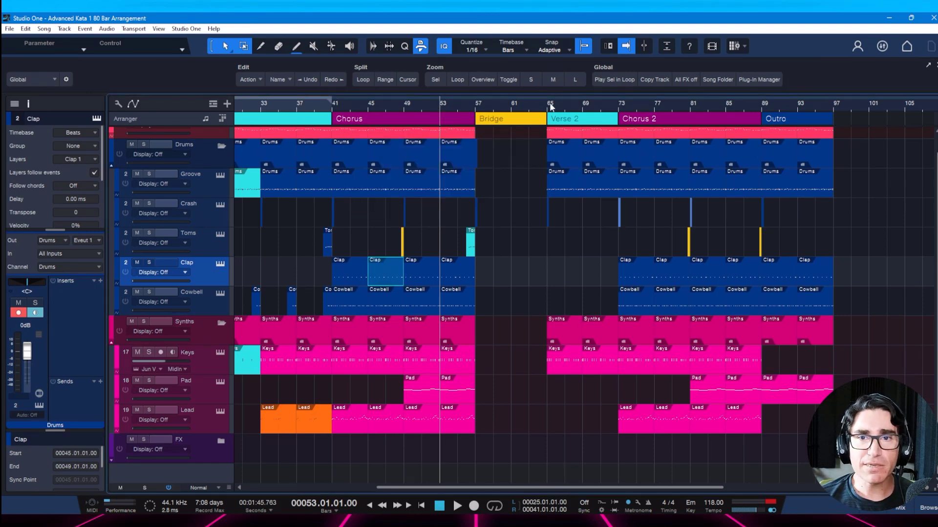
pyautogui.hscroll(1, 522, 111)
pyautogui.moveTo(523, 111); pyautogui.dragTo(495, 108)
pyautogui.hotkey('ctrl', 's')
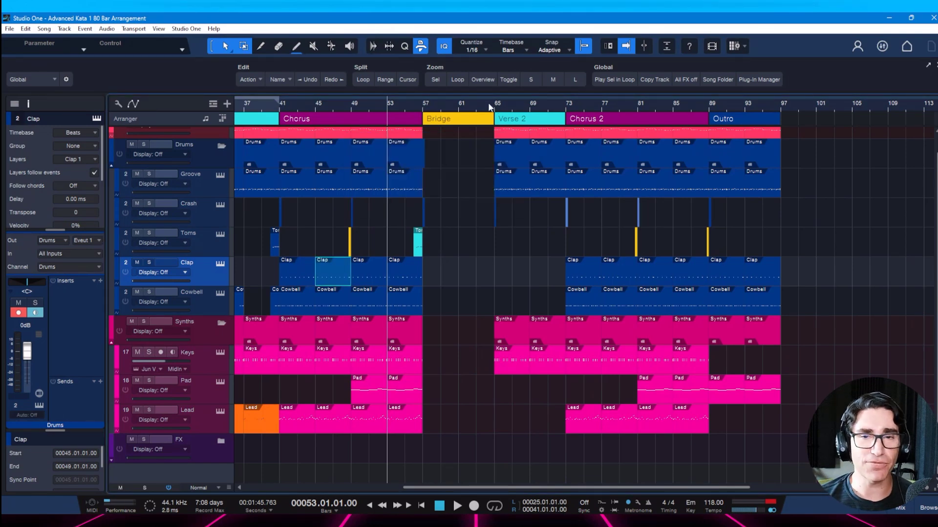
# - Save the song, play from bar 53 into the empty Bridge, and audition the transition from bar 64 into Verse 2
pyautogui.moveTo(490, 107); pyautogui.dragTo(490, 115)
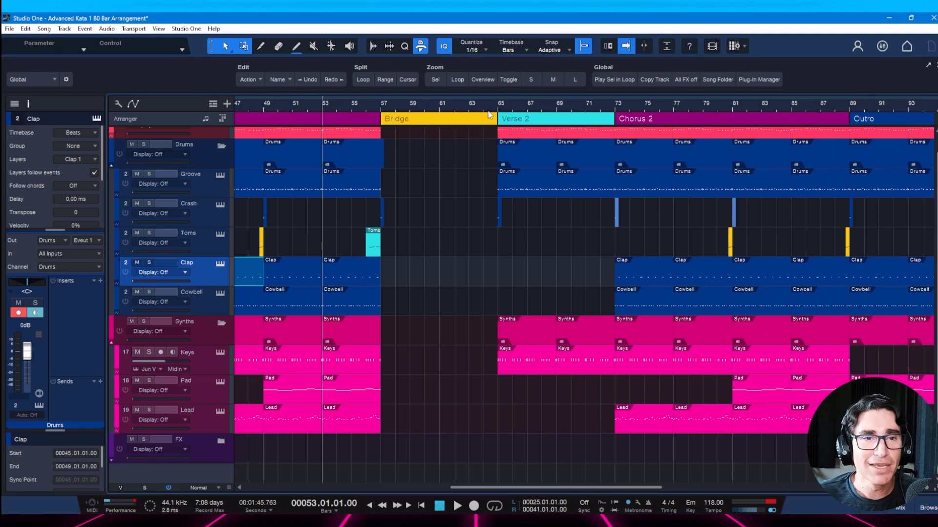
pyautogui.hotkey('ctrl', 's')
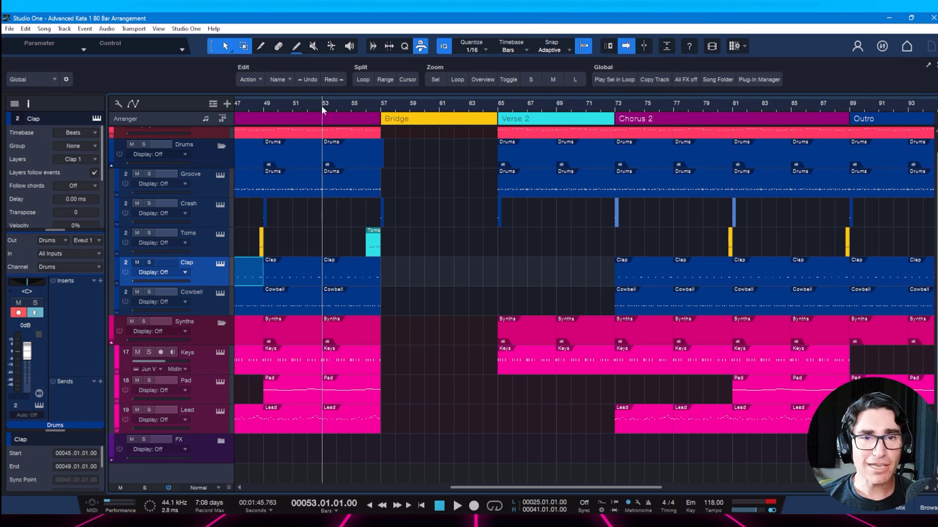
pyautogui.press('space')
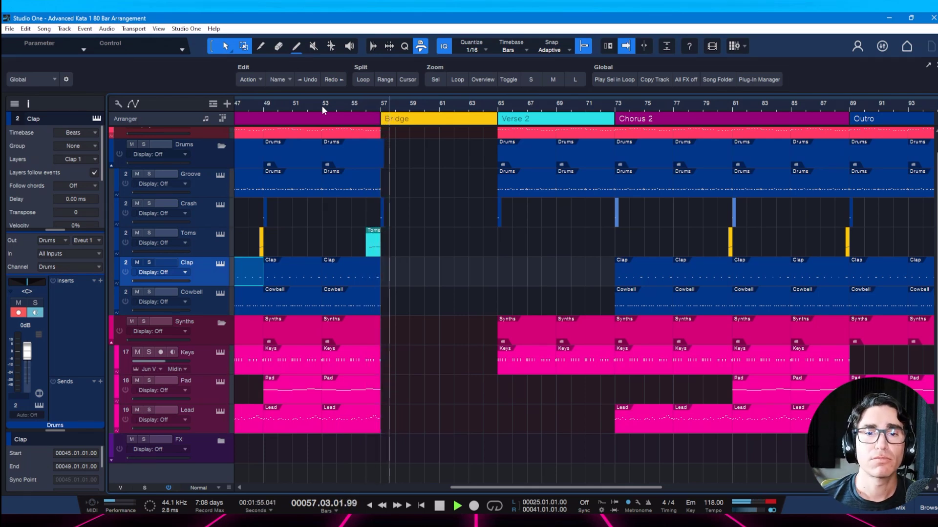
pyautogui.click(487, 105)
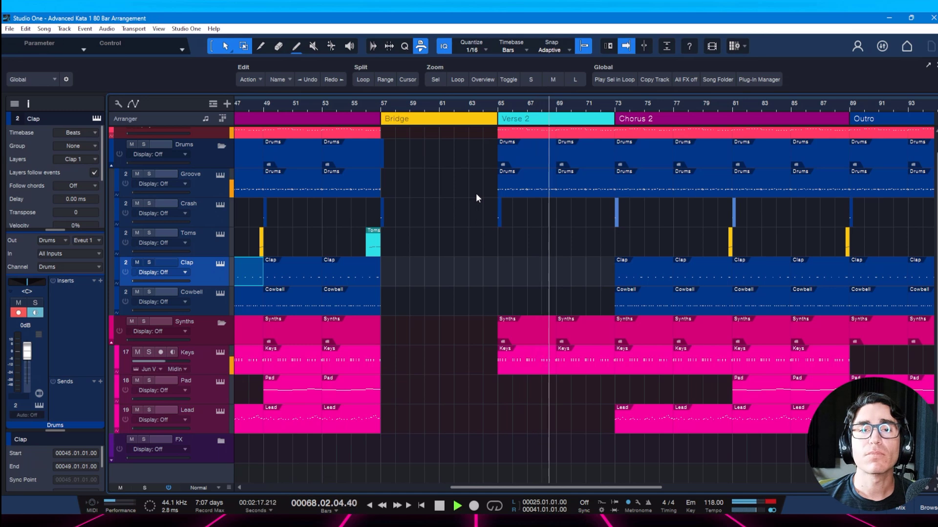
pyautogui.press('space')
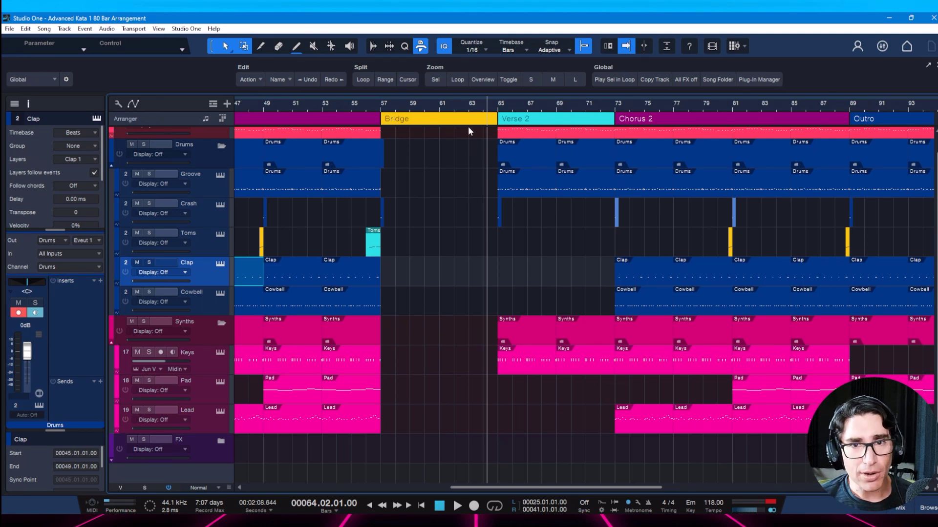
pyautogui.click(489, 108)
pyautogui.press('space')
pyautogui.press('space')
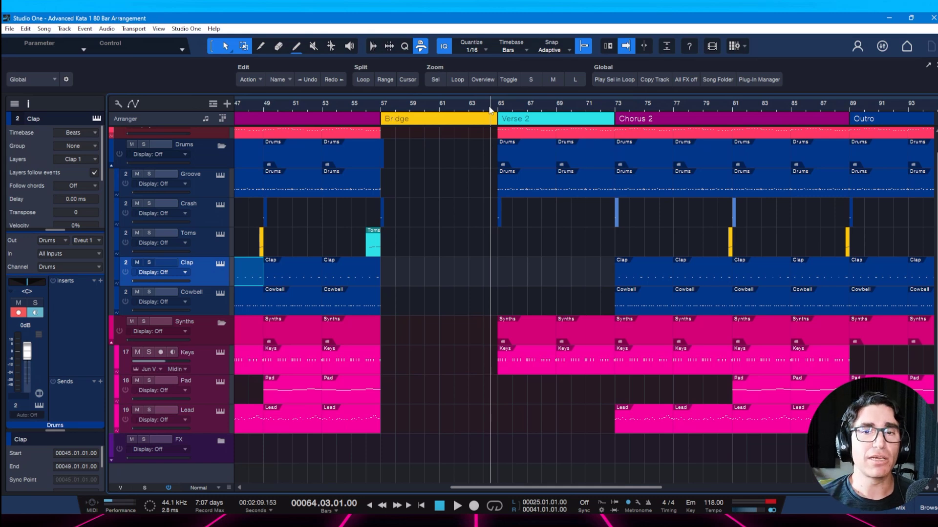
pyautogui.click(445, 124)
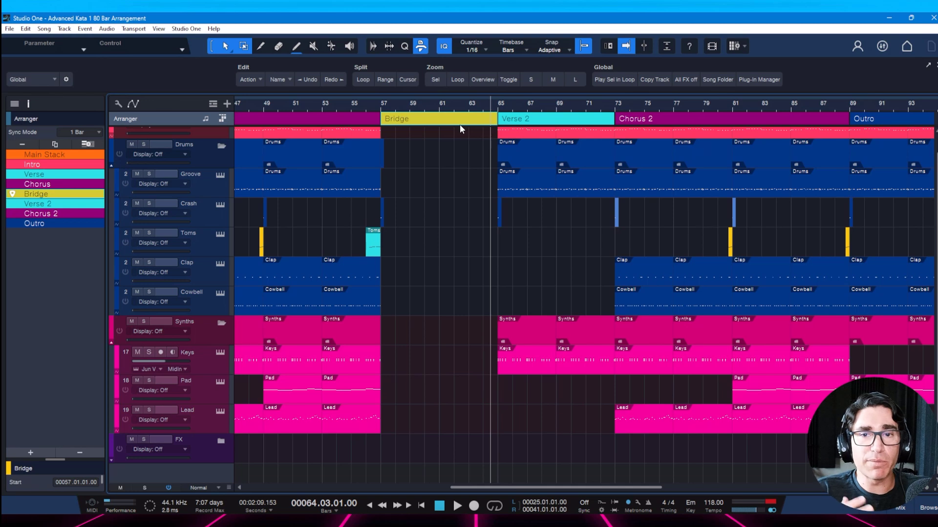
pyautogui.click(530, 122)
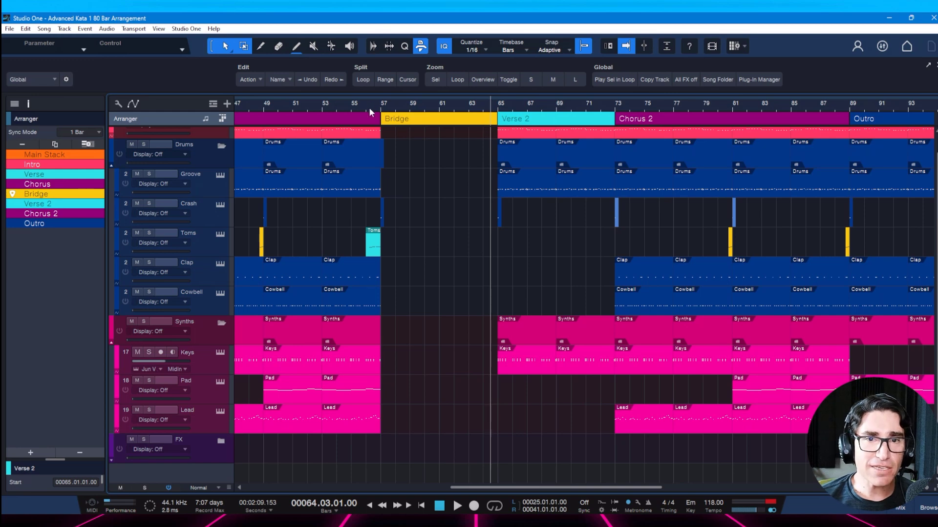
pyautogui.click(381, 106)
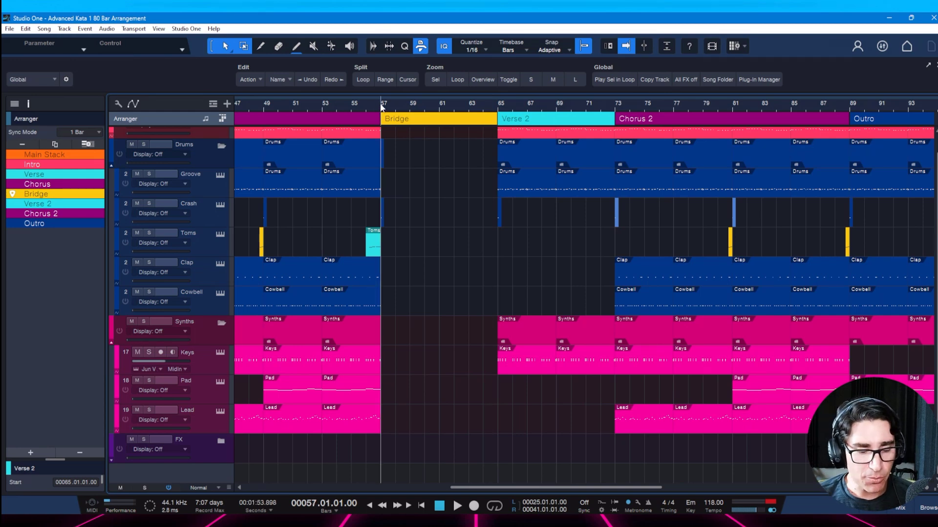
pyautogui.scroll(3, 381, 106)
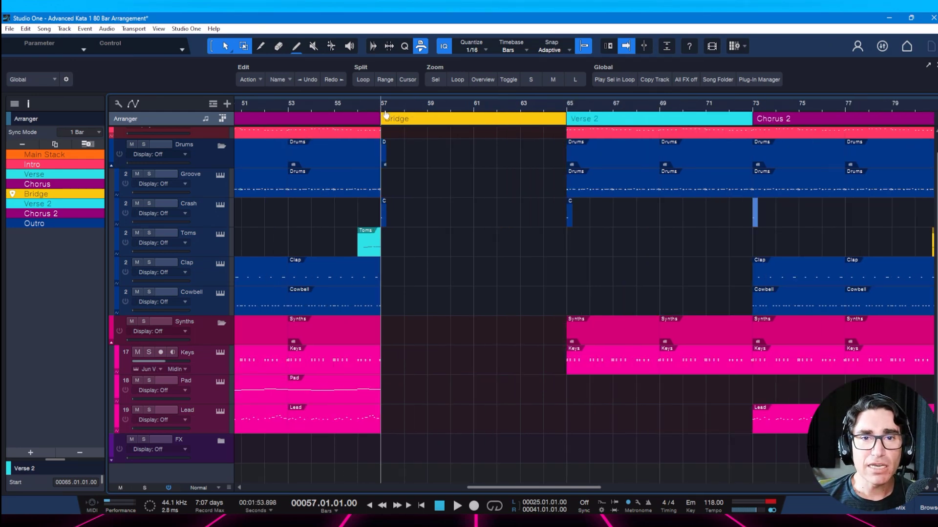
pyautogui.scroll(-3, 387, 118)
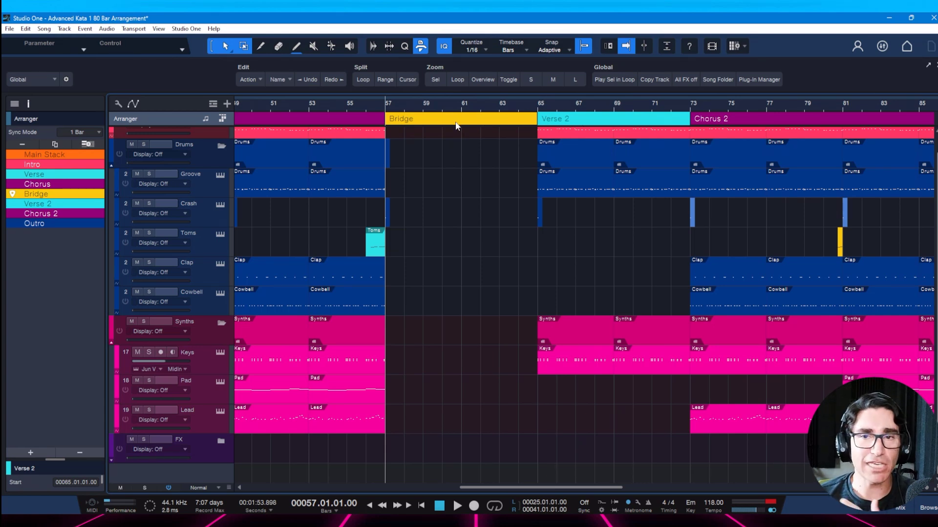
pyautogui.hotkey('ctrl', 's')
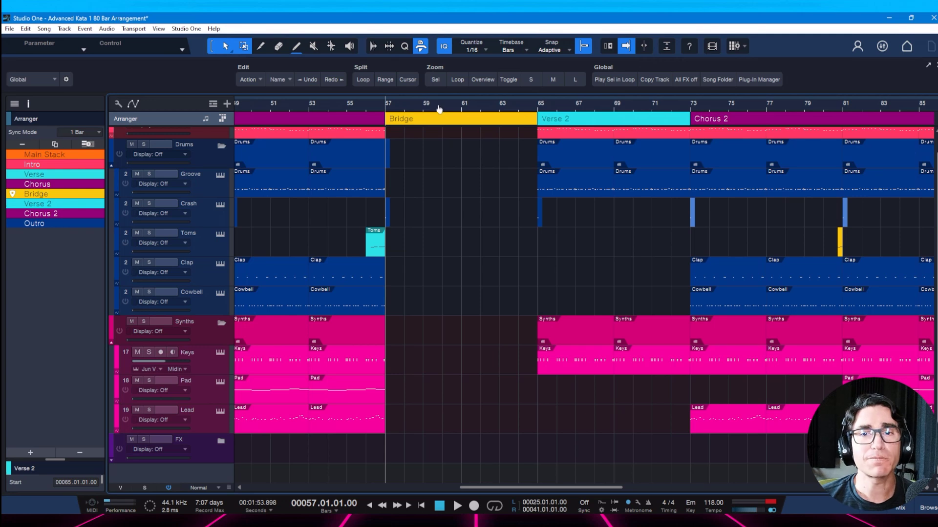
pyautogui.hscroll(1, 439, 110)
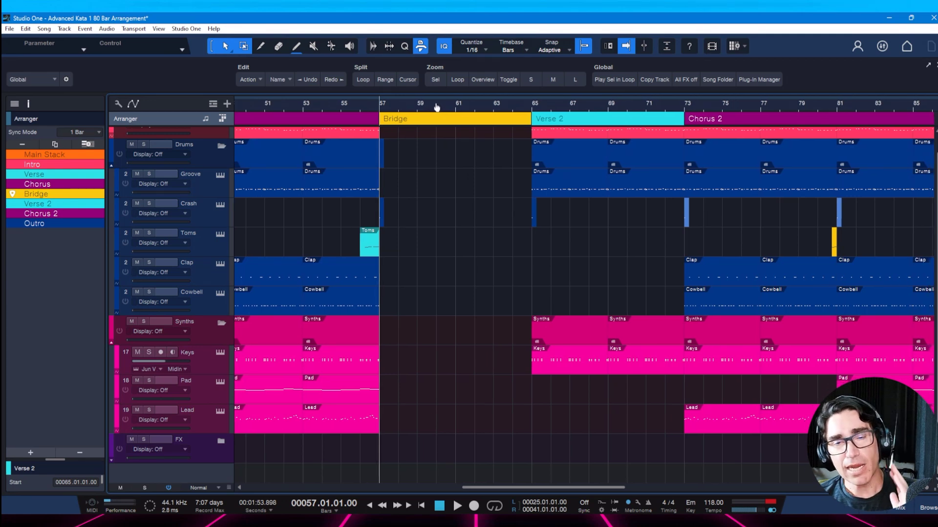
pyautogui.moveTo(437, 107); pyautogui.dragTo(427, 108)
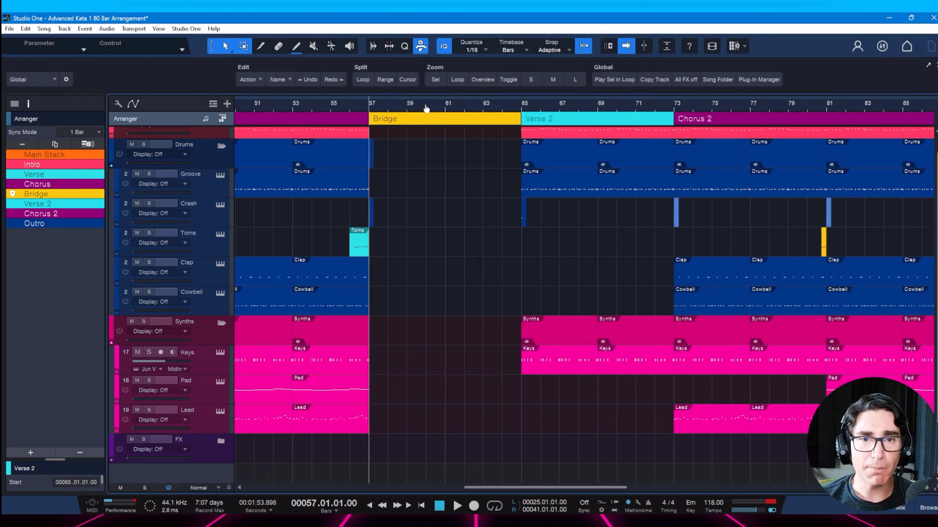
# - Save the song and play the end of the Chorus from bar 56
pyautogui.hotkey('ctrl', 's')
pyautogui.click(350, 107)
pyautogui.press('space')
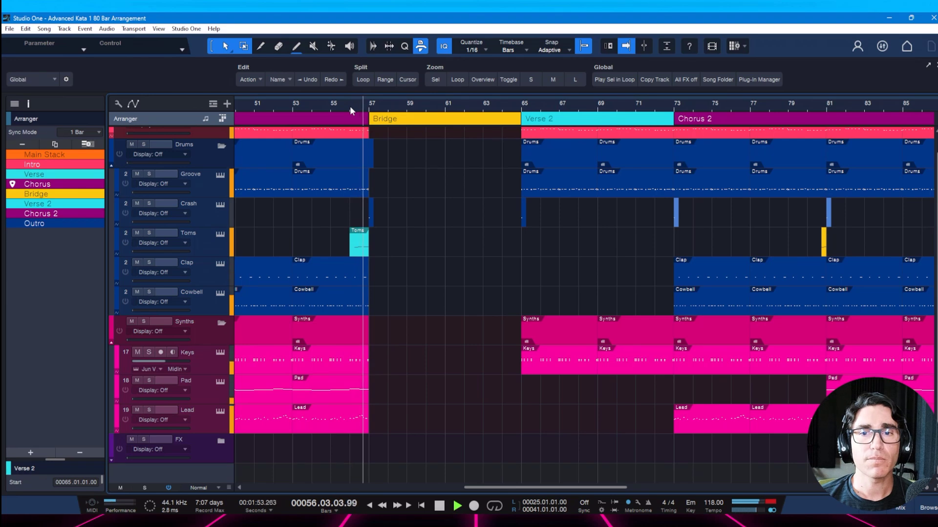
pyautogui.press('space')
pyautogui.scroll(2, 417, 118)
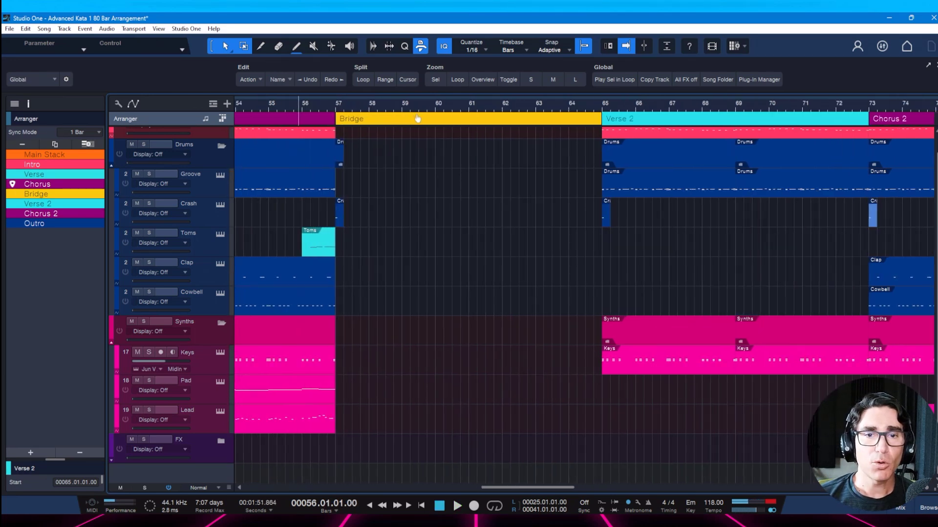
pyautogui.scroll(-2, 417, 118)
pyautogui.click(768, 277)
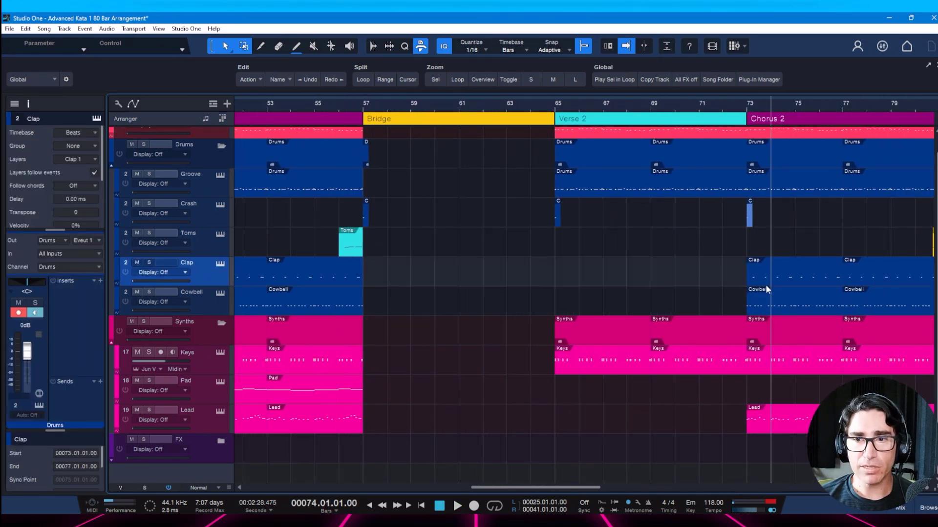
pyautogui.click(757, 279)
pyautogui.keyDown('shift'); pyautogui.click(757, 308); pyautogui.keyUp('shift')
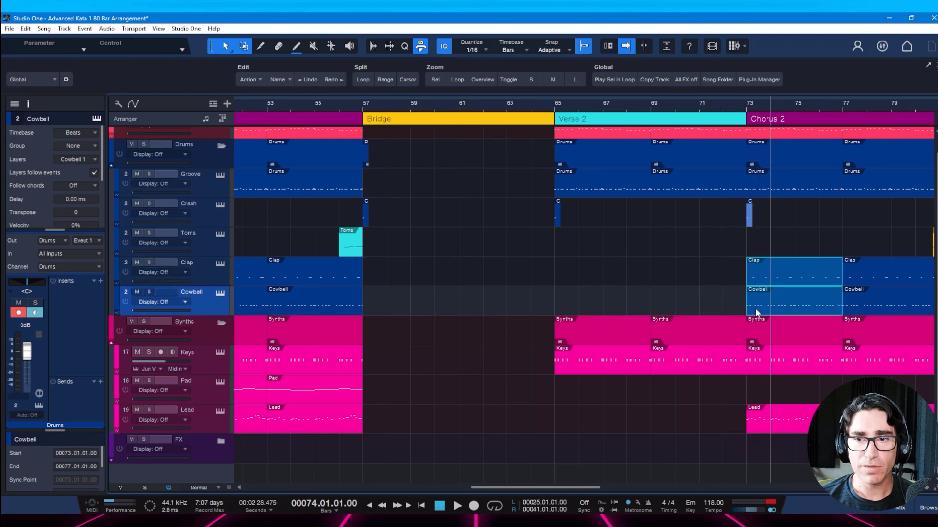
pyautogui.click(689, 305)
pyautogui.click(767, 277)
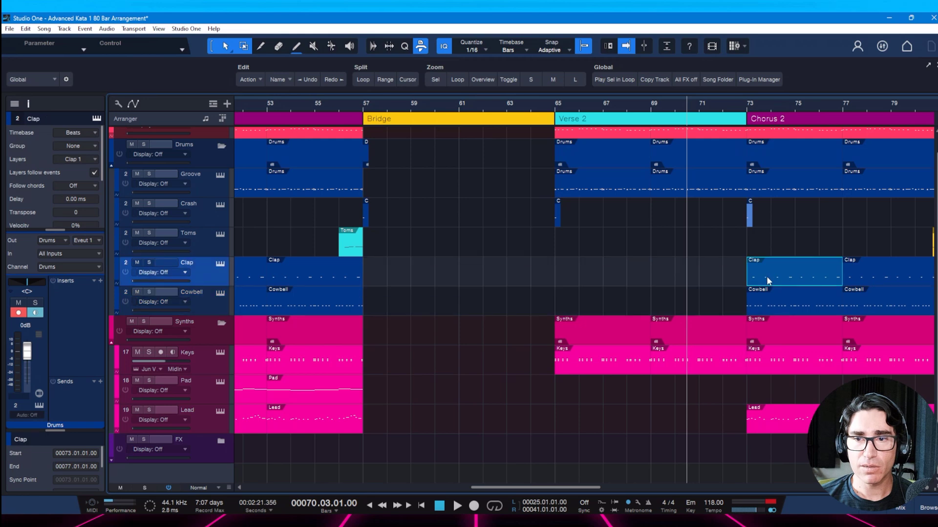
pyautogui.click(760, 308)
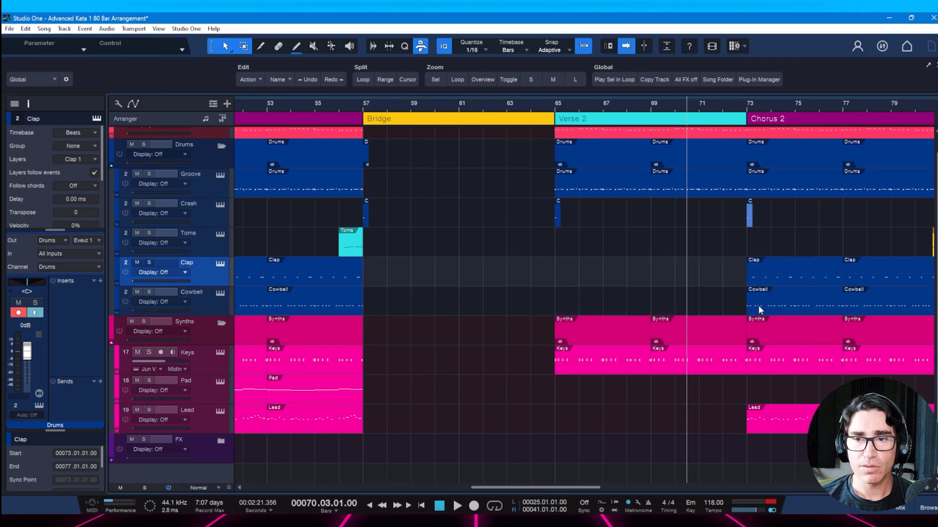
# - Copy the first Clap and Cowbell clips of Chorus 2 to bar 57, duplicate them once to fill the Bridge, and save
pyautogui.click(752, 310)
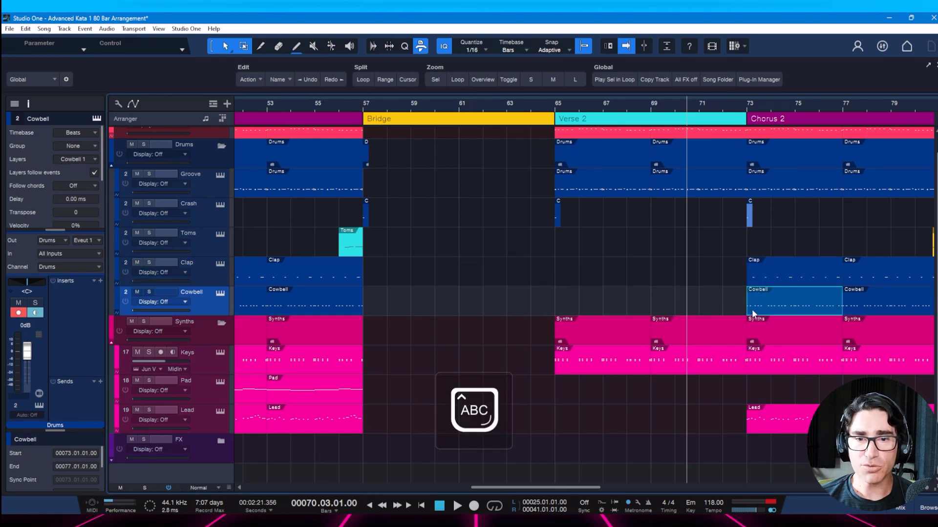
pyautogui.keyDown('shift'); pyautogui.click(754, 280); pyautogui.keyUp('shift')
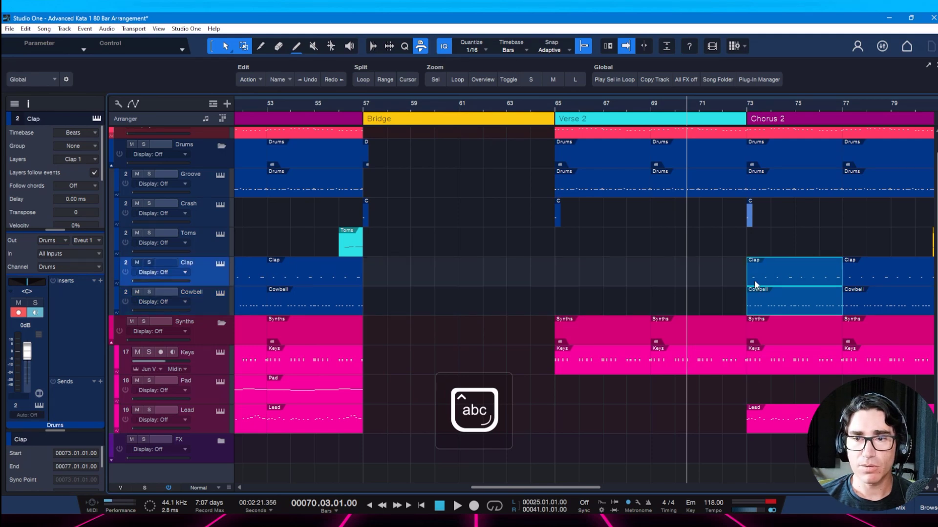
pyautogui.click(754, 307)
pyautogui.moveTo(763, 313); pyautogui.dragTo(378, 301)
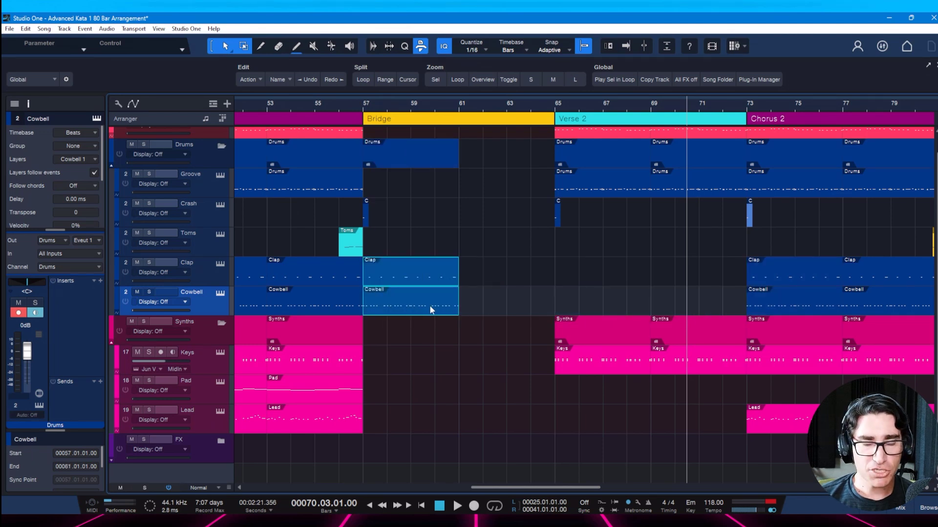
pyautogui.press('d')
pyautogui.hotkey('ctrl', 's')
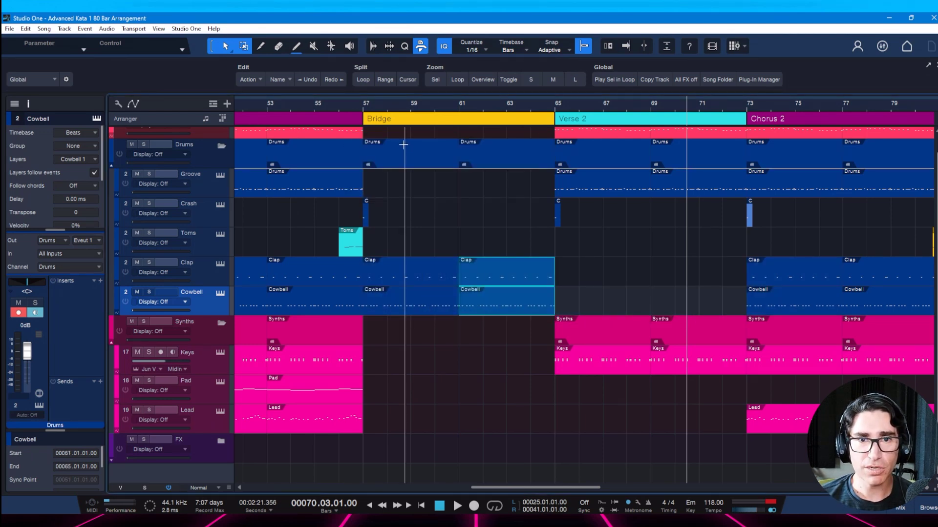
# - Set the loop range to the Bridge section with looping enabled, save, and play the loop
pyautogui.click(400, 123)
pyautogui.press('p')
pyautogui.hotkey('ctrl', 's')
pyautogui.press('l')
pyautogui.press('space')
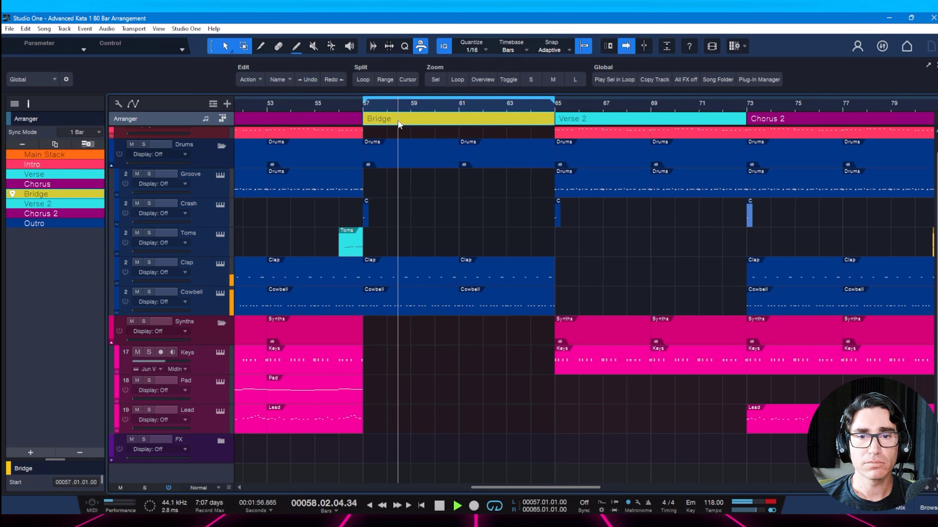
pyautogui.press('space')
# - Play the transition from the Chorus into the Bridge, starting at bar 55
pyautogui.click(328, 105)
pyautogui.press('space')
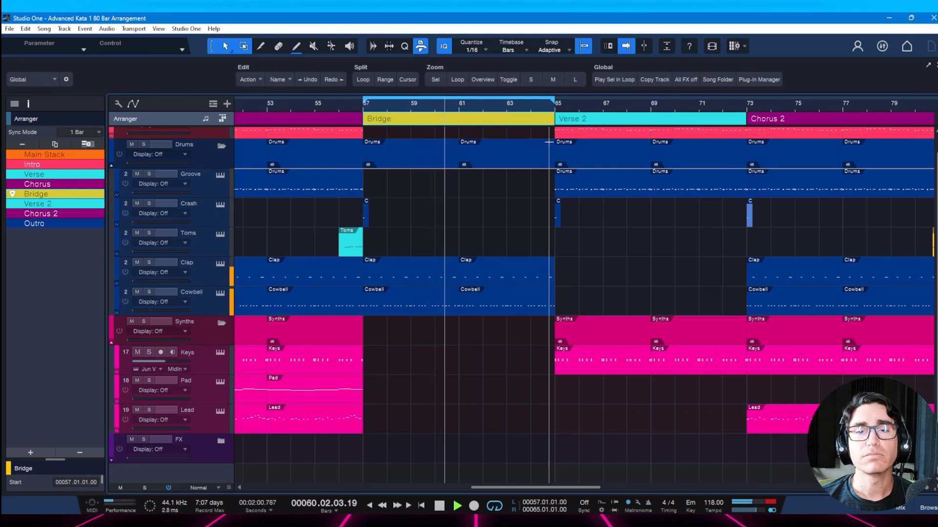
pyautogui.press('space')
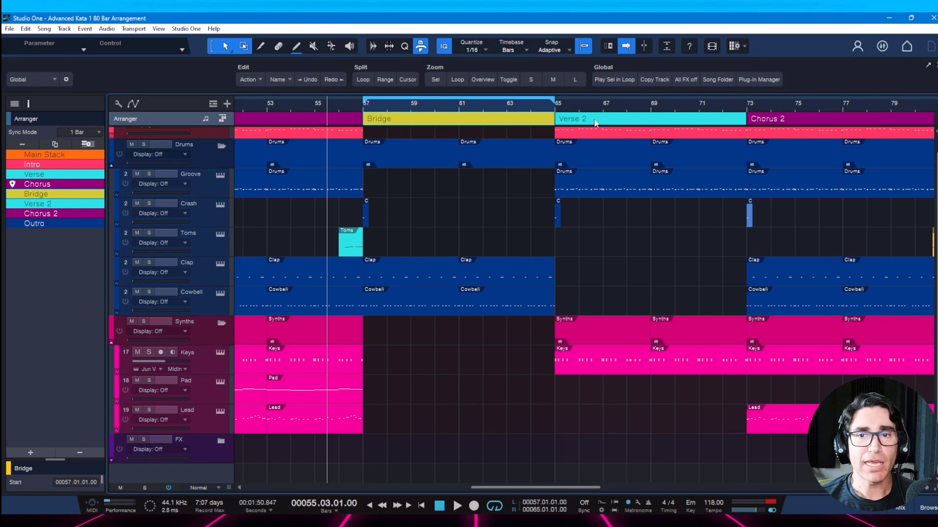
# - Move the Verse 2, Chorus 2 and Outro sections together so Verse 2 starts at bar 89, and extend the Bridge to bar 73
pyautogui.scroll(-5, 594, 116)
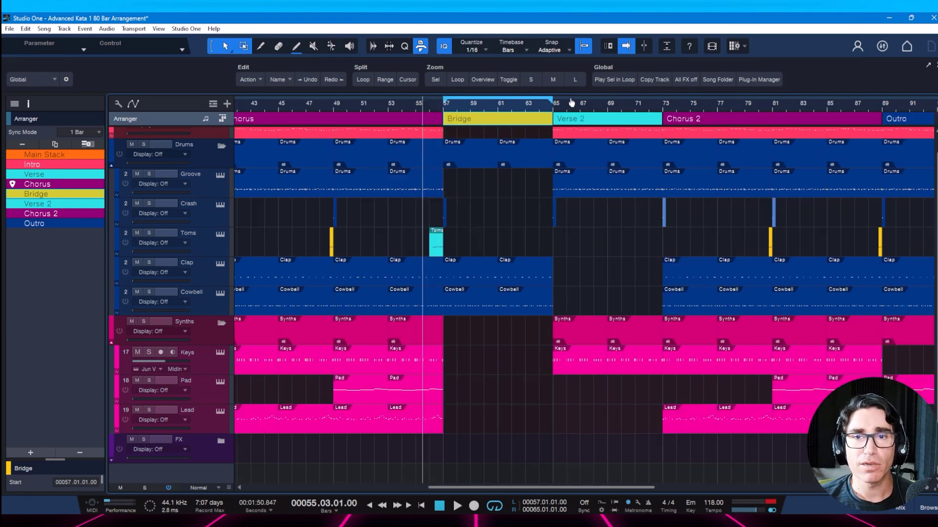
pyautogui.click(450, 109)
pyautogui.click(467, 121)
pyautogui.click(562, 121)
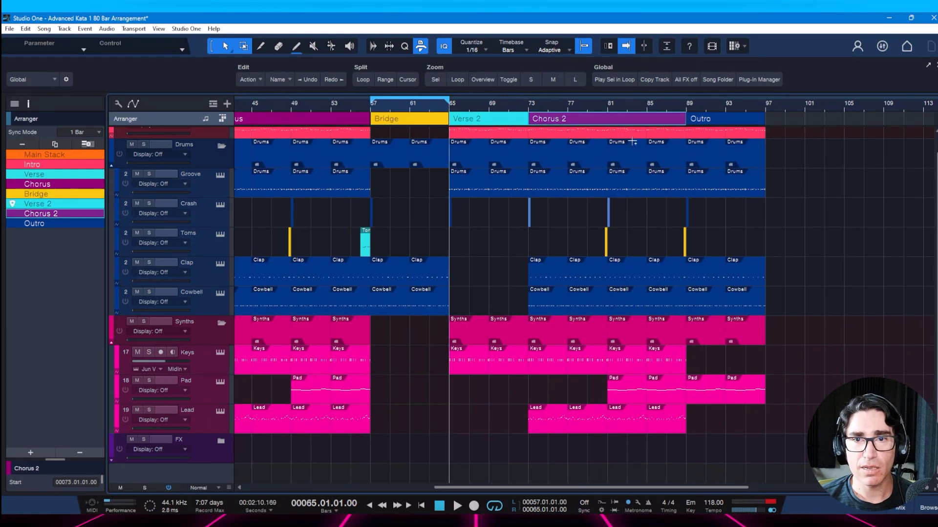
pyautogui.click(703, 122)
pyautogui.moveTo(477, 122); pyautogui.dragTo(711, 123)
pyautogui.moveTo(441, 120); pyautogui.dragTo(529, 121)
pyautogui.hotkey('ctrl', 's')
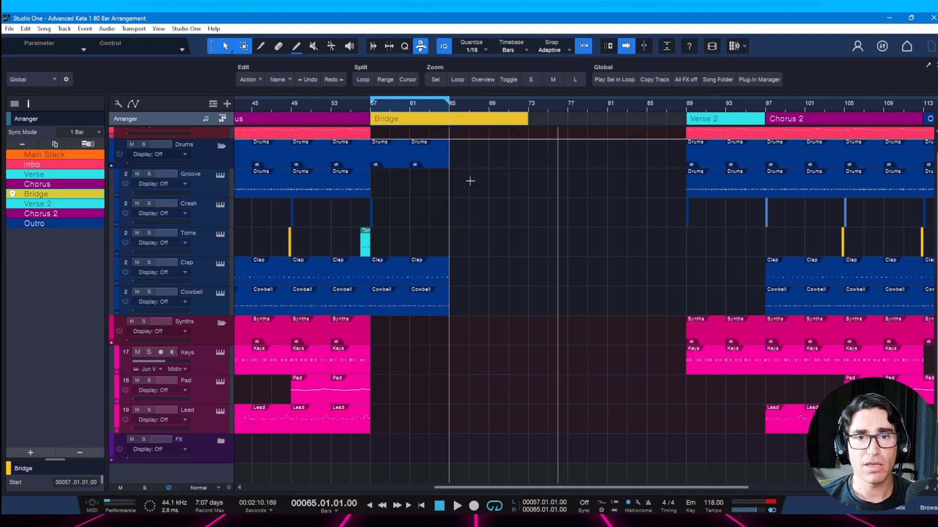
# - Set the loop range to the extended Bridge, bars 57 to 73, then save and play it
pyautogui.click(448, 123)
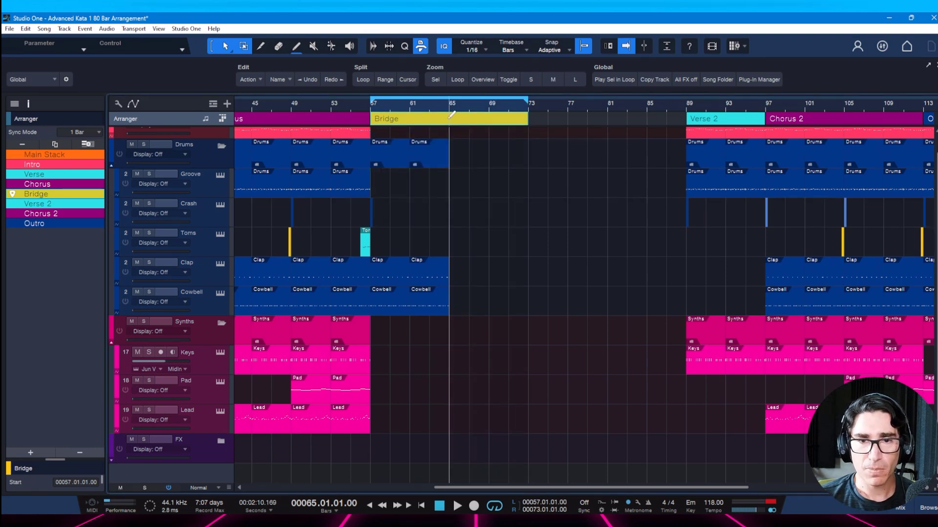
pyautogui.scroll(2, 432, 108)
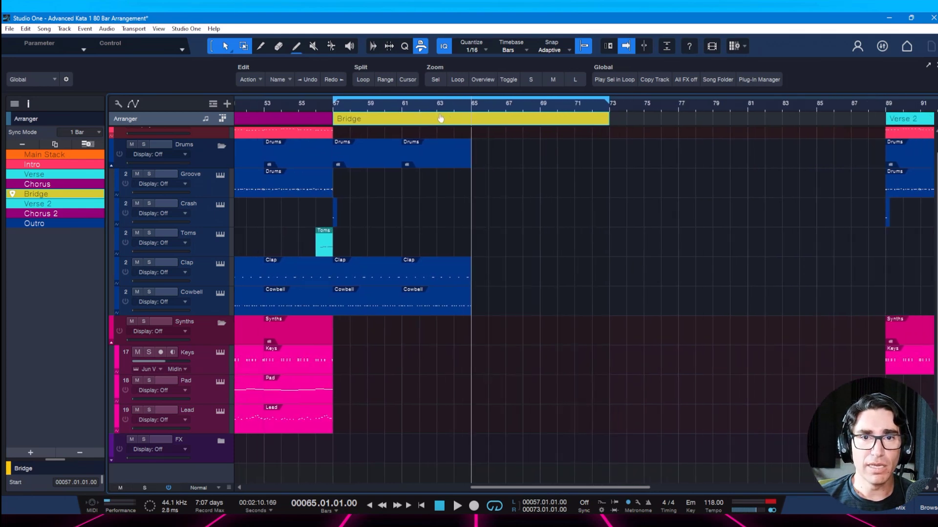
pyautogui.hotkey('ctrl', 's')
pyautogui.press('space')
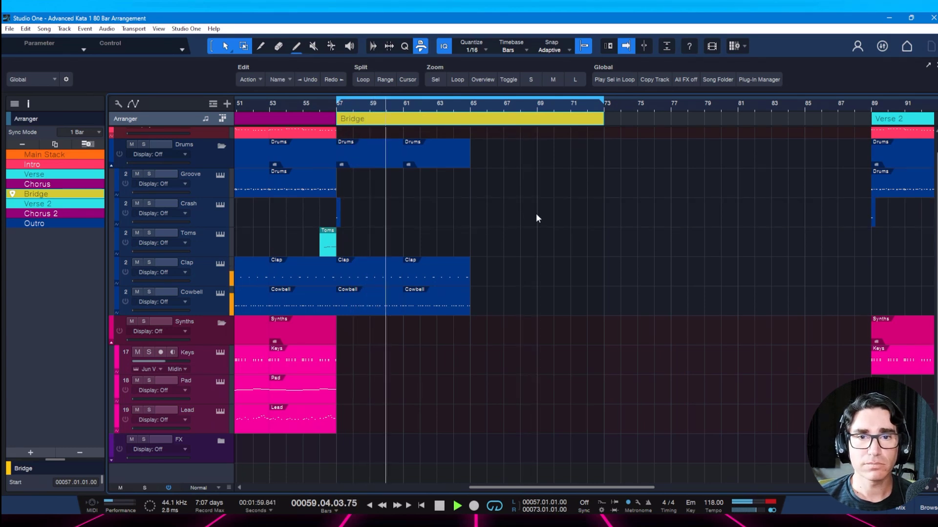
pyautogui.press('space')
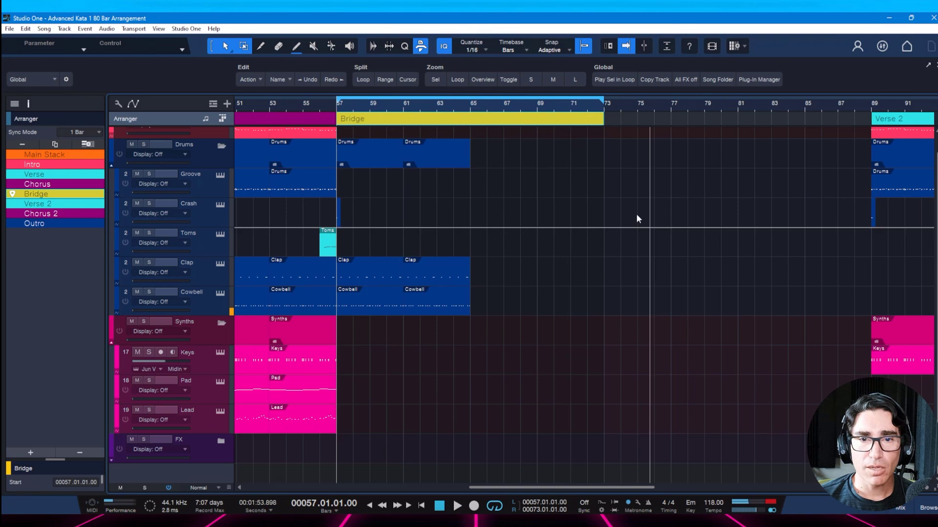
# - Copy the Groove track's drum clip from bar 53 to bar 65 and duplicate it once to bar 69
pyautogui.click(294, 189)
pyautogui.moveTo(291, 187); pyautogui.dragTo(492, 189)
pyautogui.hotkey('ctrl', 'd')
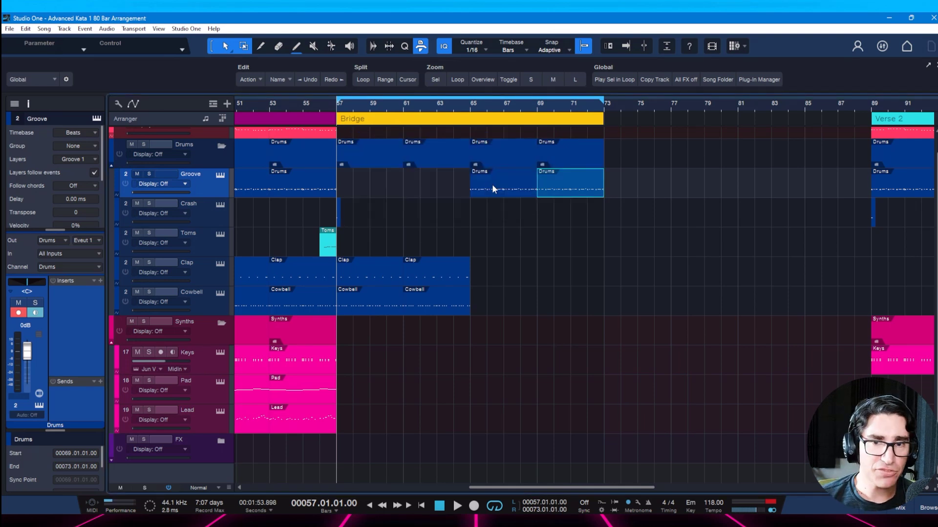
# - Duplicate the Clap and Cowbell clips at bar 61 twice to fill the Bridge up to bar 73, and save
pyautogui.click(451, 299)
pyautogui.keyDown('shift'); pyautogui.click(418, 277); pyautogui.keyUp('shift')
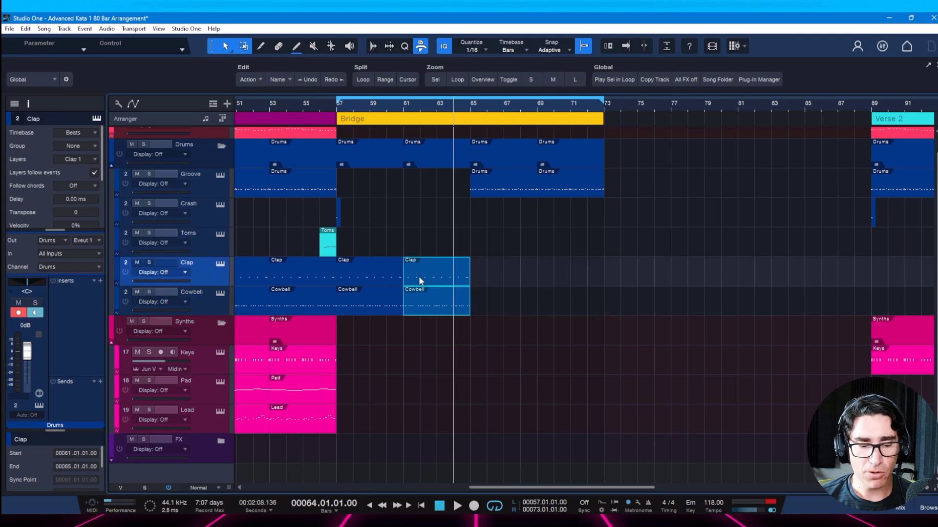
pyautogui.hotkey('ctrl', 'd')
pyautogui.hotkey('ctrl', 'd')
pyautogui.hotkey('ctrl', 's')
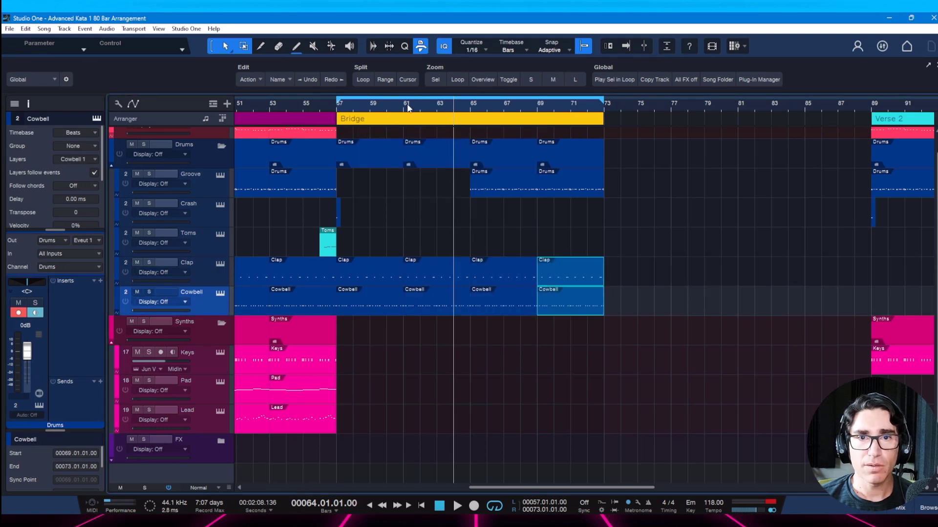
# - Play the Bridge from bar 63
pyautogui.click(403, 117)
pyautogui.click(442, 110)
pyautogui.press('space')
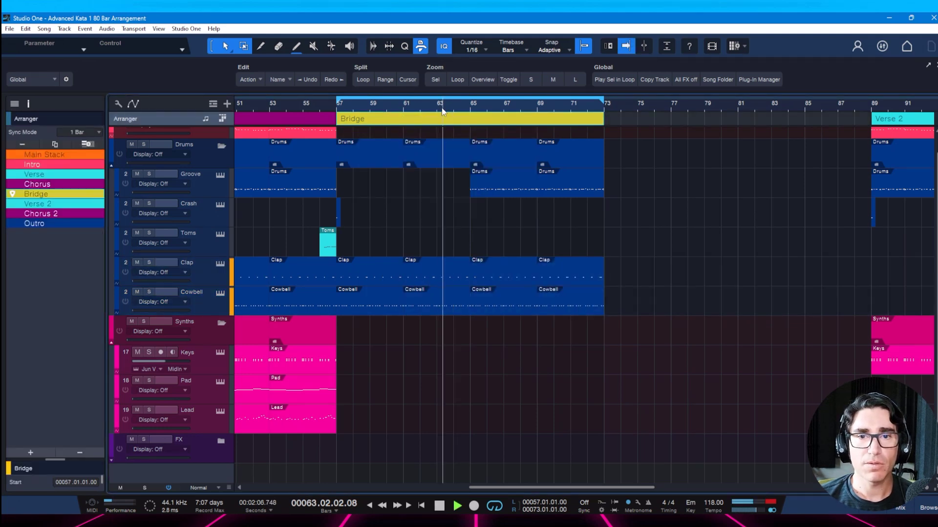
# - Copy the Crash clip from bar 57 to bar 65 and restart playback of the Bridge
pyautogui.click(337, 219)
pyautogui.moveTo(337, 220); pyautogui.dragTo(472, 220)
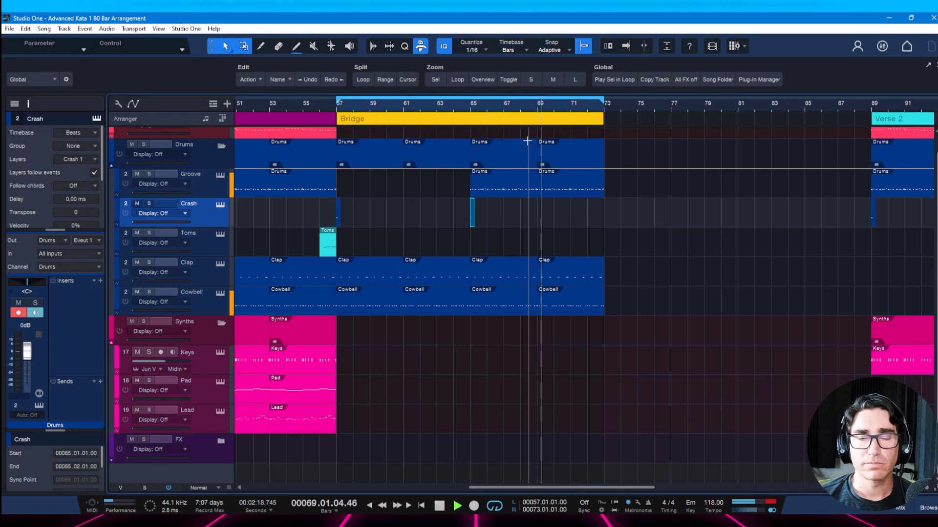
pyautogui.press('space')
pyautogui.press('space')
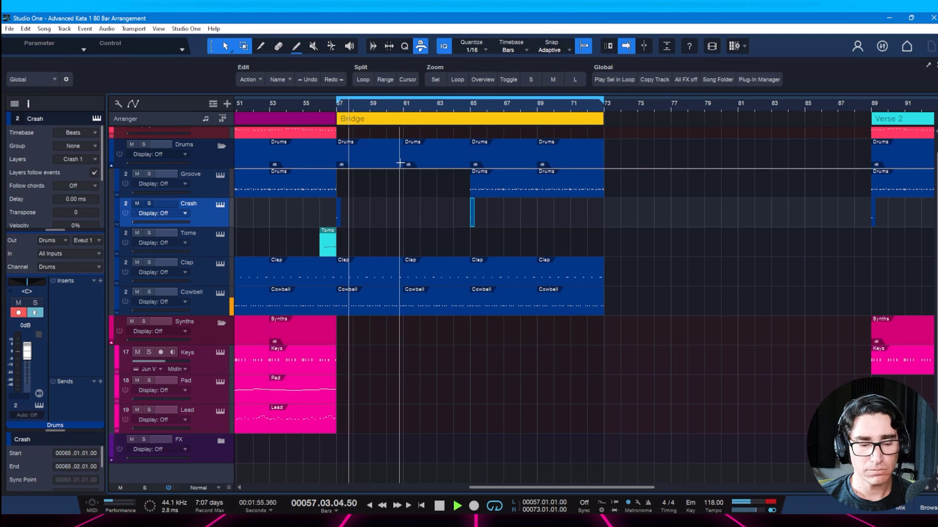
# - Play the Bridge from its start, and play it again from bar 65
pyautogui.scroll(1, 453, 204)
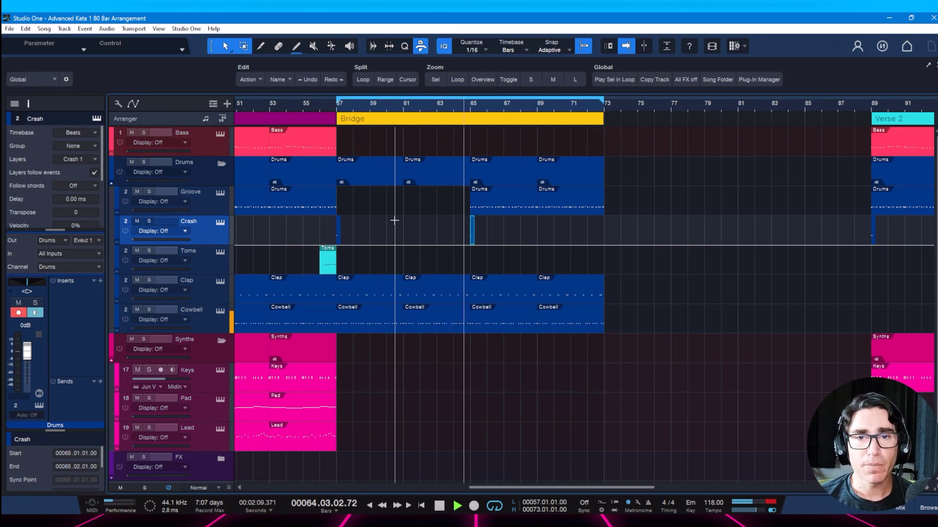
pyautogui.press('space')
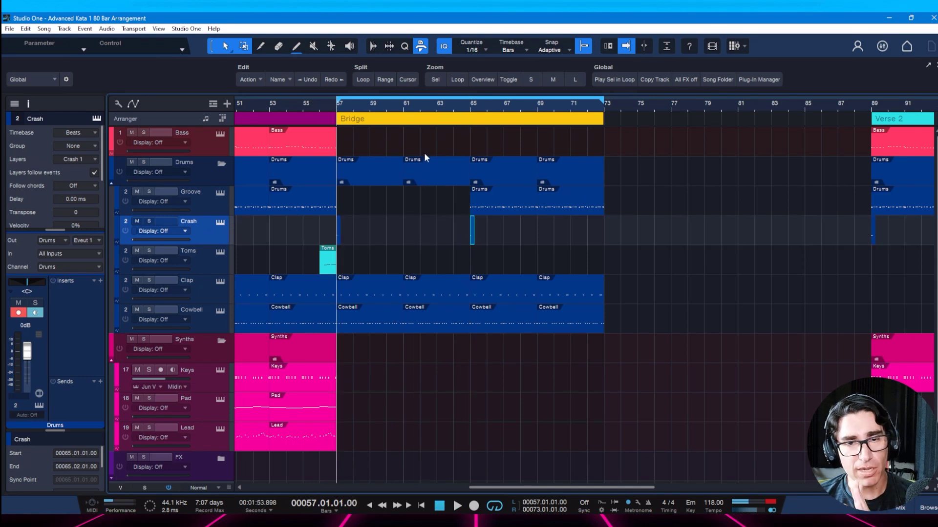
pyautogui.click(471, 111)
pyautogui.press('space')
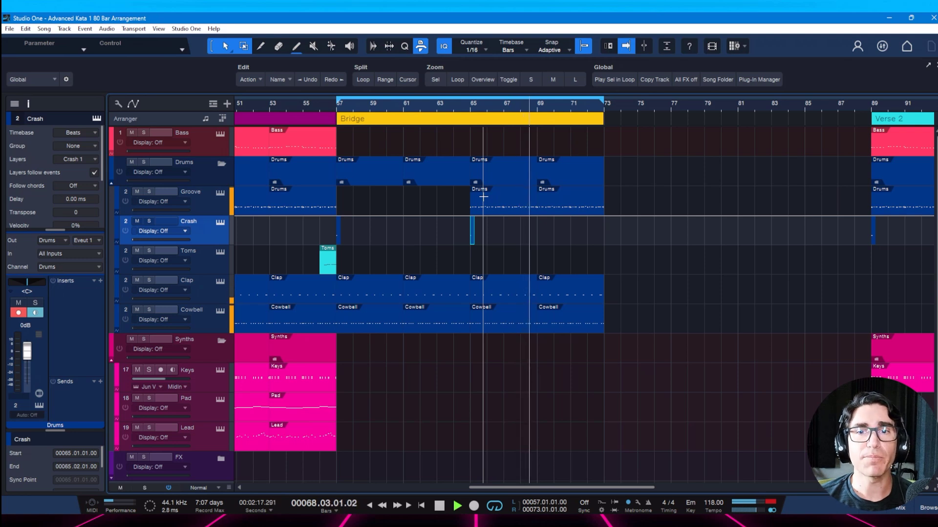
pyautogui.press('space')
# - Save the song and copy the Bass clip from bar 53 to bar 65, keeping the original in place
pyautogui.click(308, 148)
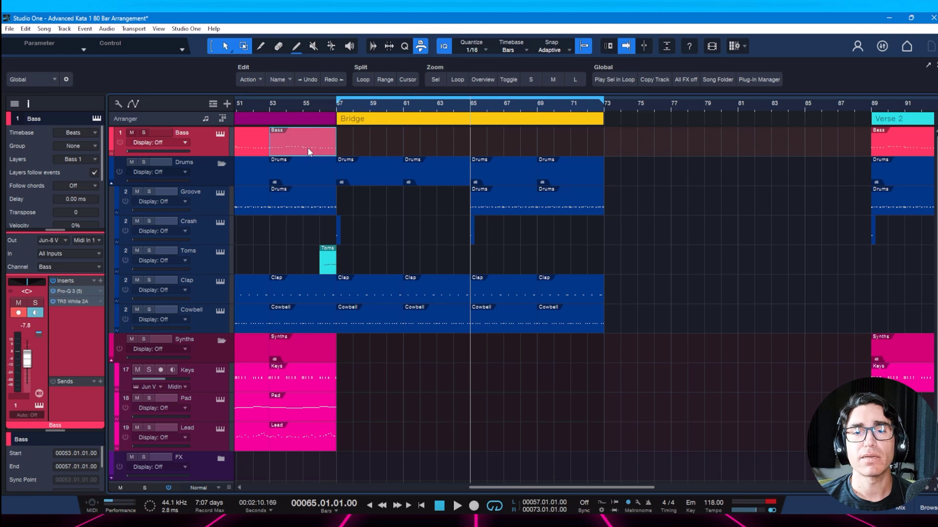
pyautogui.hotkey('ctrl', 's')
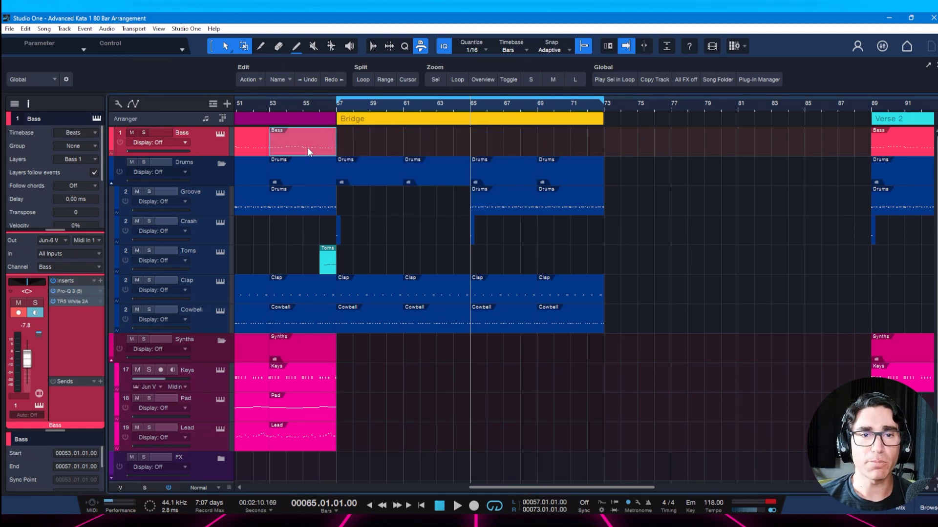
pyautogui.moveTo(308, 148); pyautogui.dragTo(509, 148)
pyautogui.hotkey('ctrl', 'z')
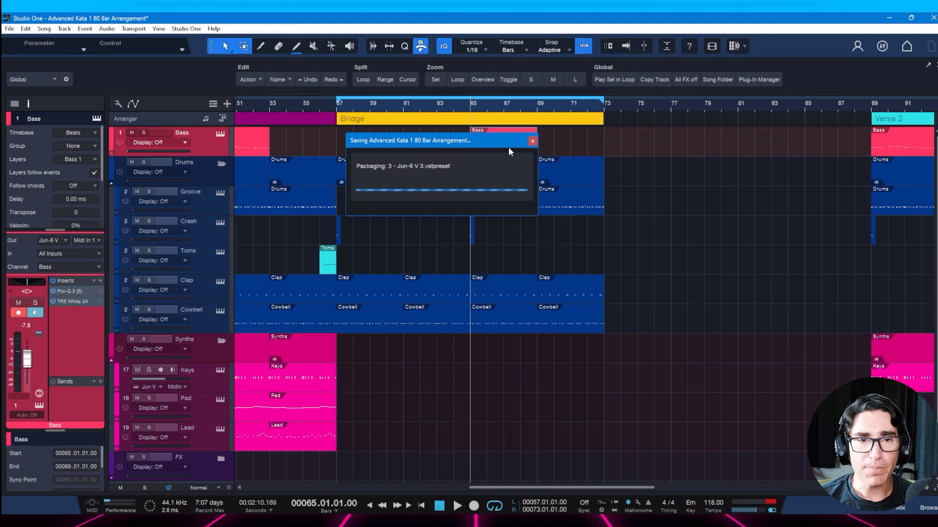
pyautogui.moveTo(324, 151); pyautogui.dragTo(525, 147)
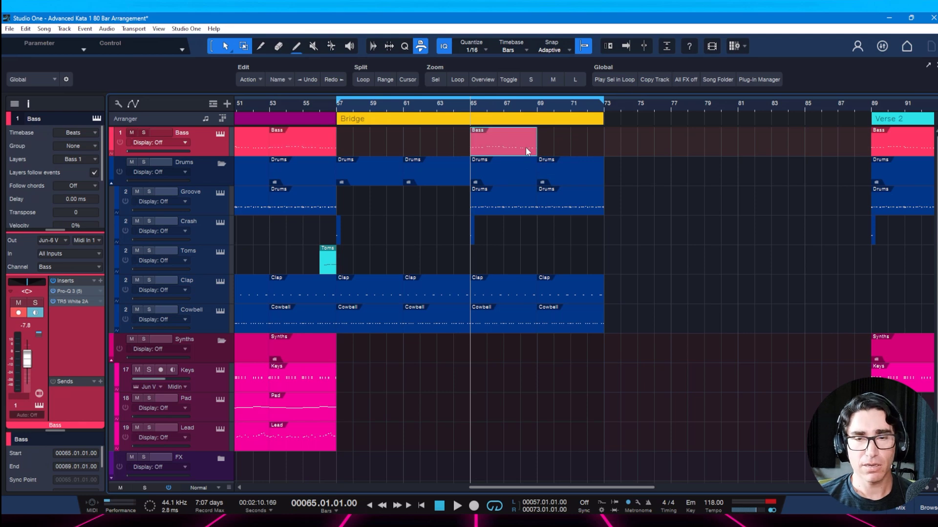
# - Colour the Bass clip at bar 65 orange and set the loop range to the clip's length, bars 65 to 69
pyautogui.rightClick(506, 148)
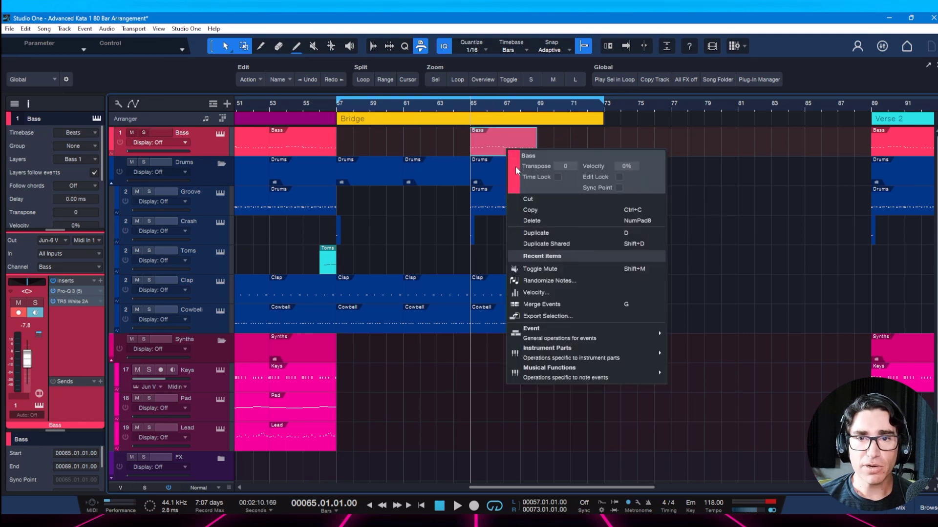
pyautogui.click(515, 166)
pyautogui.click(524, 207)
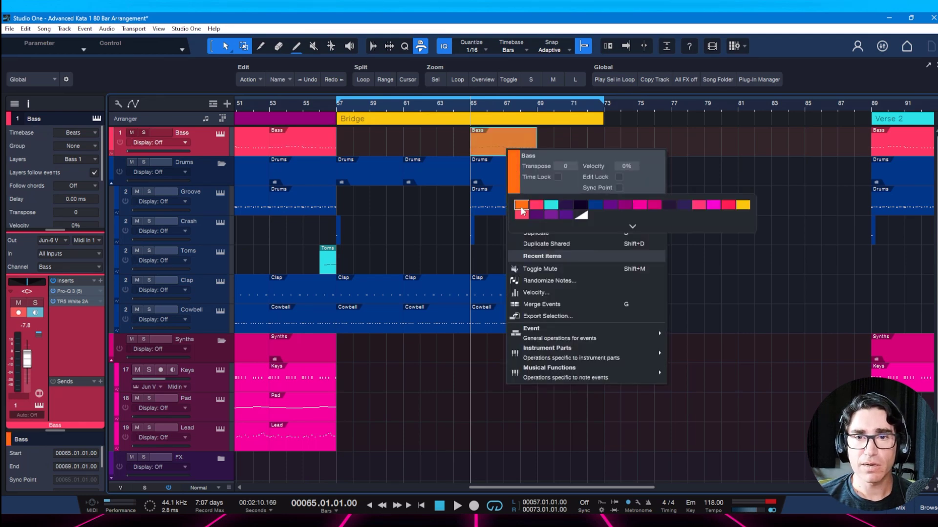
pyautogui.click(544, 129)
pyautogui.press('p')
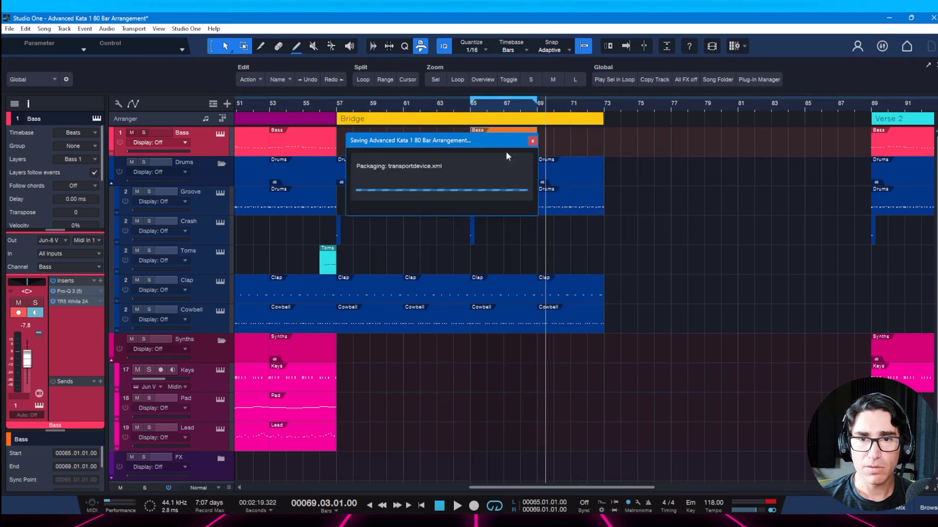
# - Open the orange Bass clip for note editing, delete every note except the E1 at its start, play it and save
pyautogui.press('space')
pyautogui.doubleClick(506, 152)
pyautogui.press('space')
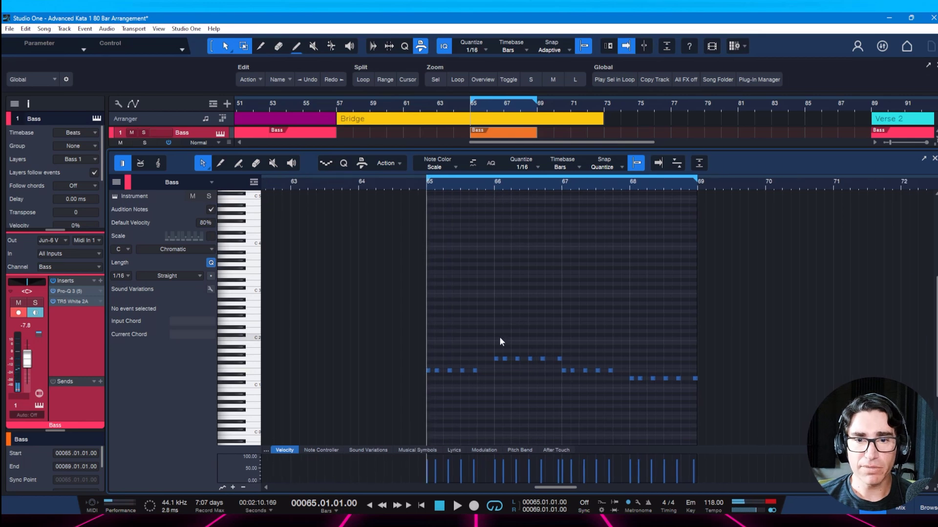
pyautogui.moveTo(476, 340); pyautogui.dragTo(697, 388)
pyautogui.press('Delete')
pyautogui.moveTo(521, 385); pyautogui.dragTo(435, 367)
pyautogui.press('Delete')
pyautogui.press('space')
pyautogui.hotkey('ctrl', 's')
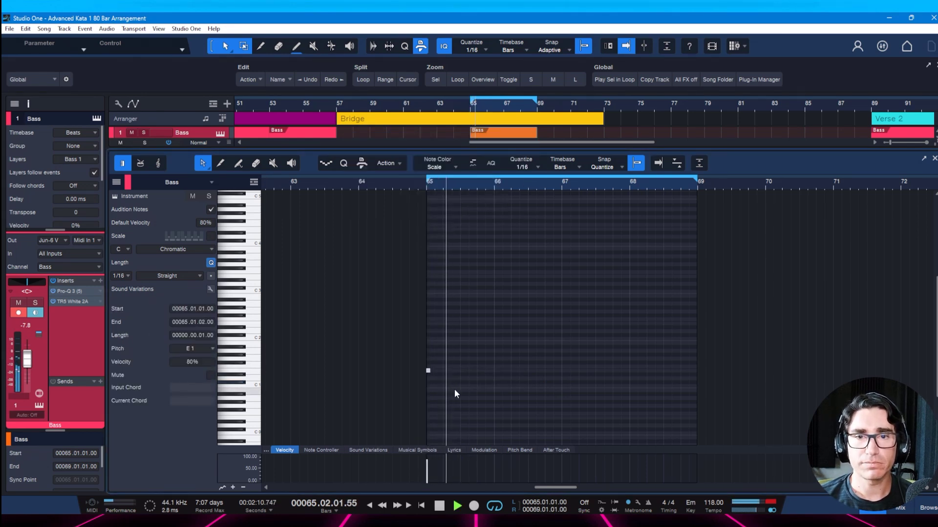
pyautogui.press('space')
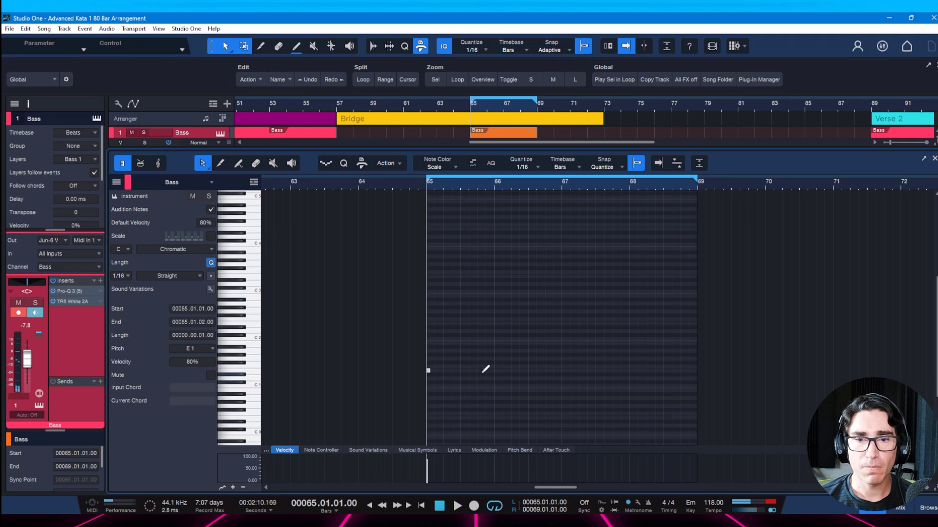
# - Add E1 bass notes at 65.04.02 and 66.01.01, and play the loop to check their timing
pyautogui.press('space')
pyautogui.hotkey('ctrl', 's')
pyautogui.press('space')
pyautogui.scroll(3, 488, 196)
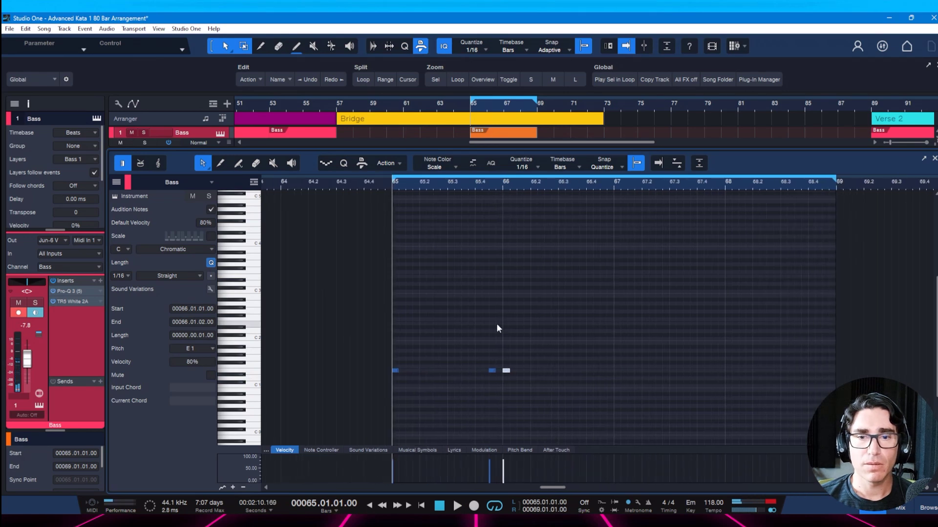
pyautogui.moveTo(492, 375); pyautogui.dragTo(485, 375)
pyautogui.press('space')
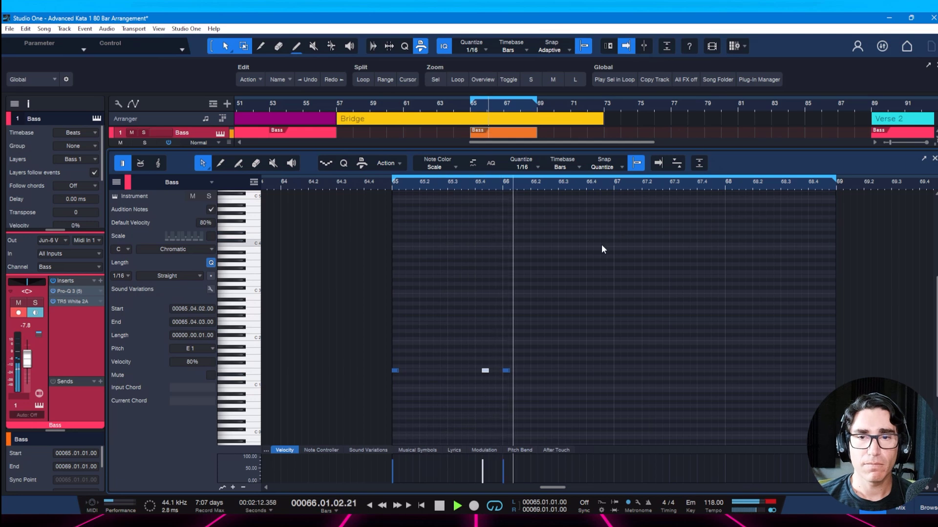
pyautogui.press('space')
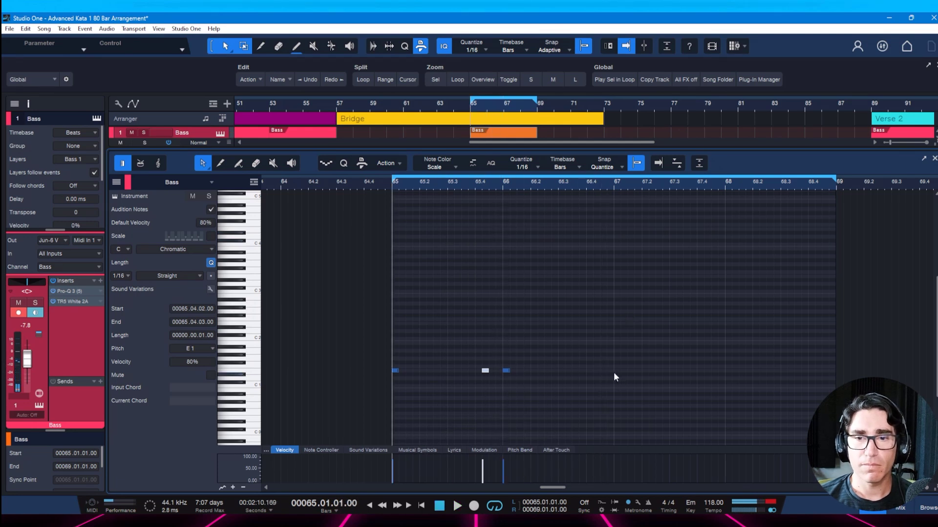
# - Add E1 bass notes on the last sixteenth of bar 66 and at 67.01.01, 68.01.01 and 68.01.04, play the loop and save
pyautogui.press('space')
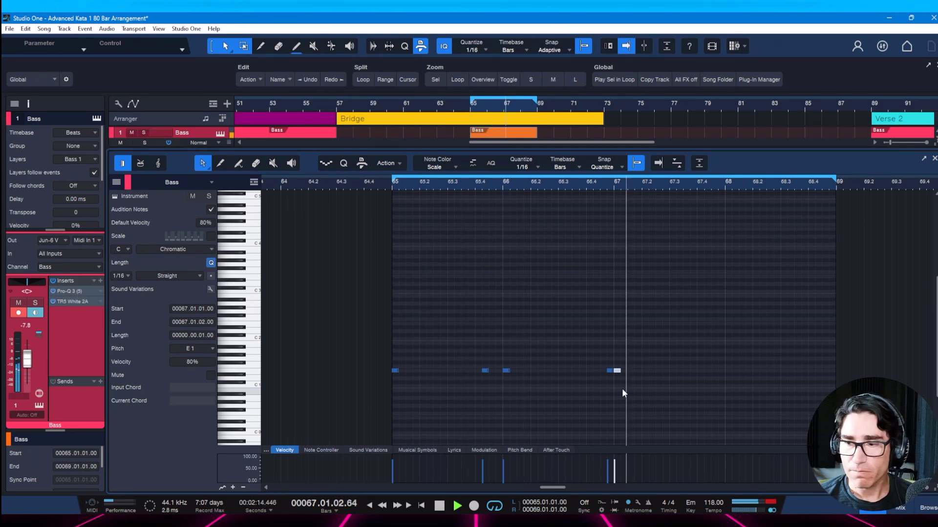
pyautogui.press('space')
pyautogui.click(728, 370)
pyautogui.click(749, 370)
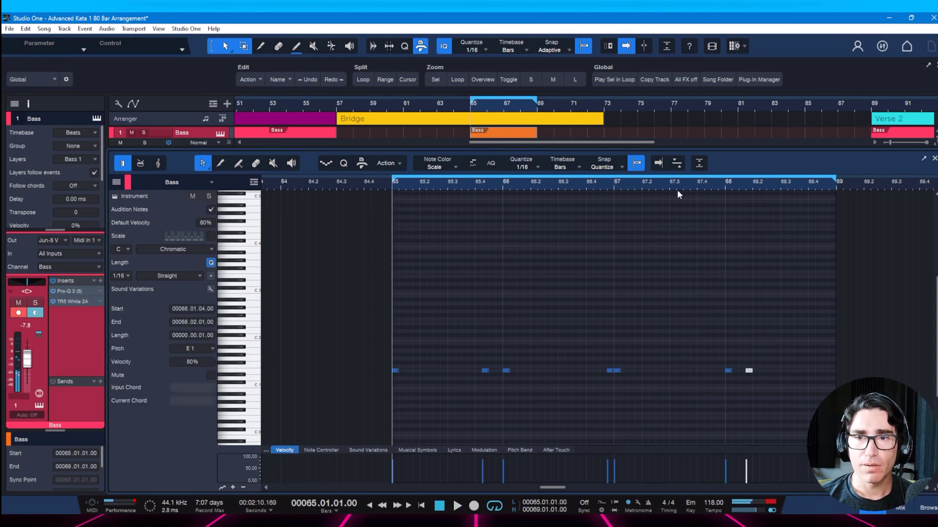
pyautogui.hotkey('shift', 'l')
pyautogui.press('space')
pyautogui.hotkey('ctrl', 's')
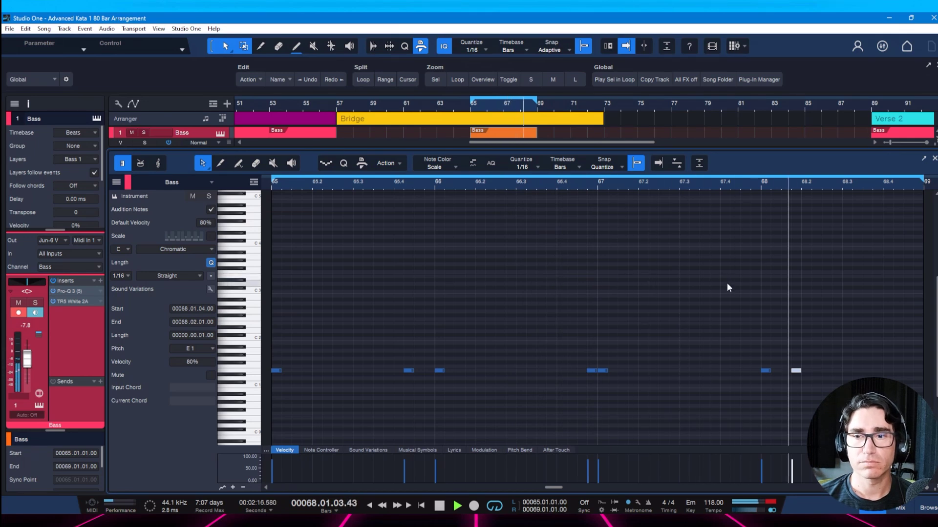
pyautogui.press('space')
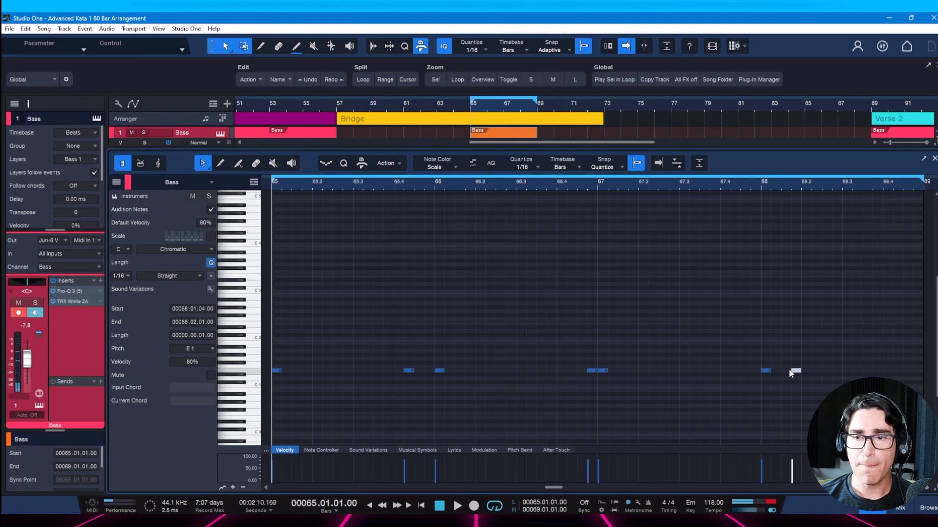
# - Add a final E1 bass note at 68.03.02, play the loop, save, and close the note editor
pyautogui.doubleClick(857, 371)
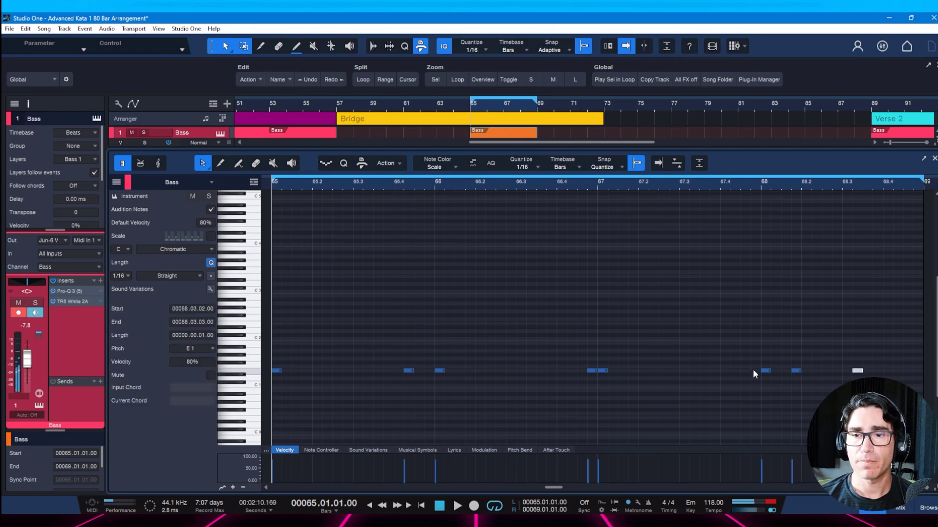
pyautogui.click(760, 395)
pyautogui.press('space')
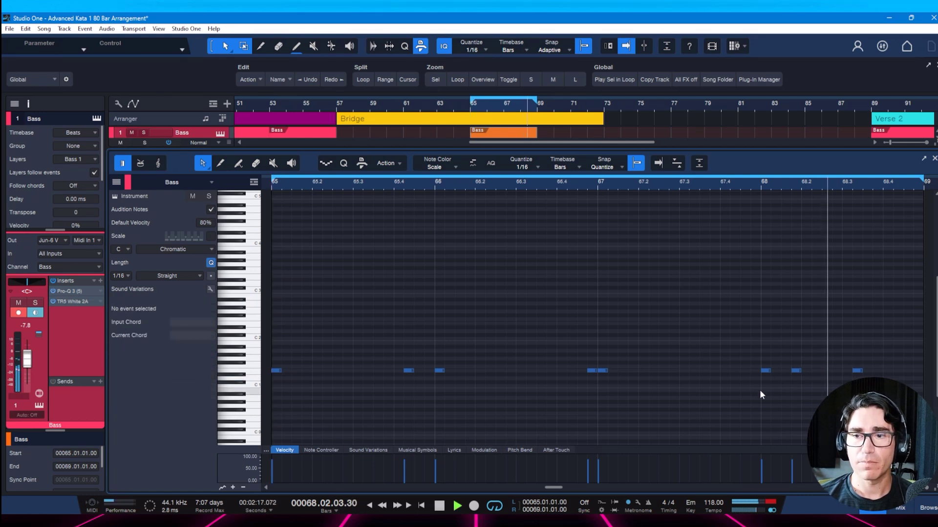
pyautogui.hotkey('ctrl', 's')
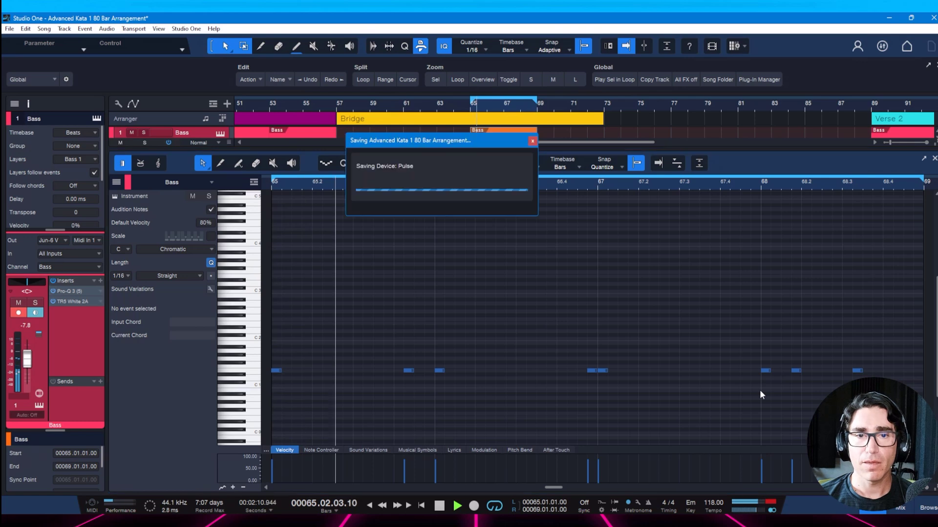
pyautogui.press('space')
pyautogui.press('F2')
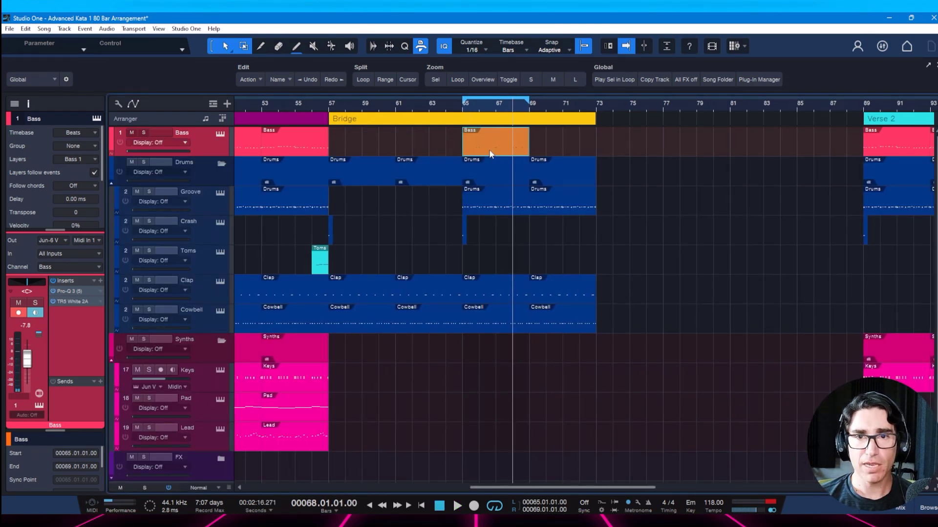
# - Duplicate the orange Bass clip to bar 69, save, and extend the loop range to bar 73
pyautogui.press('d')
pyautogui.hotkey('ctrl', 's')
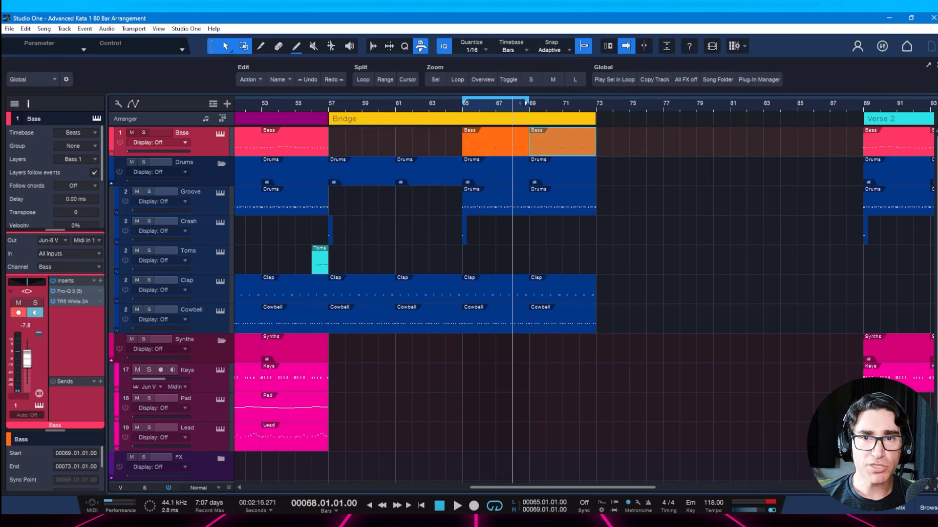
pyautogui.moveTo(526, 103); pyautogui.dragTo(596, 113)
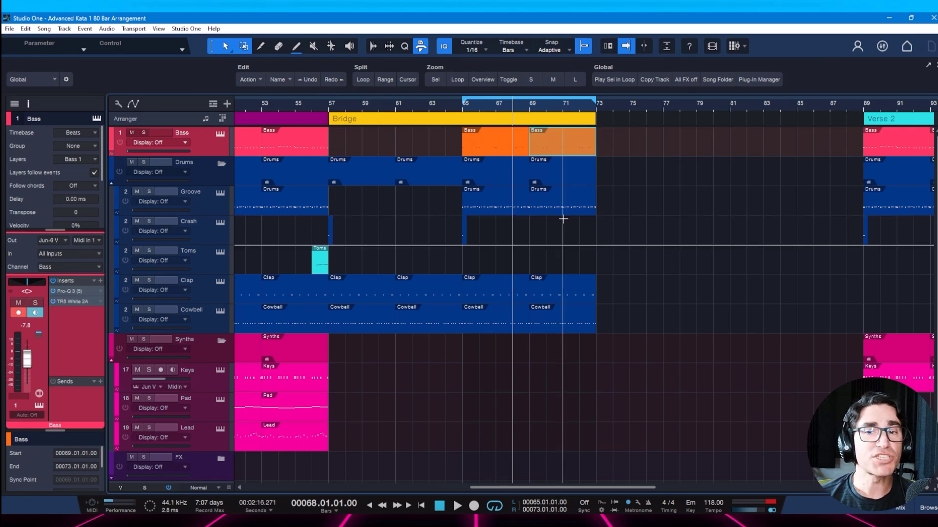
# - Play the looped second half of the Bridge, bars 65 to 73, several times to review the new bass line
pyautogui.press('space')
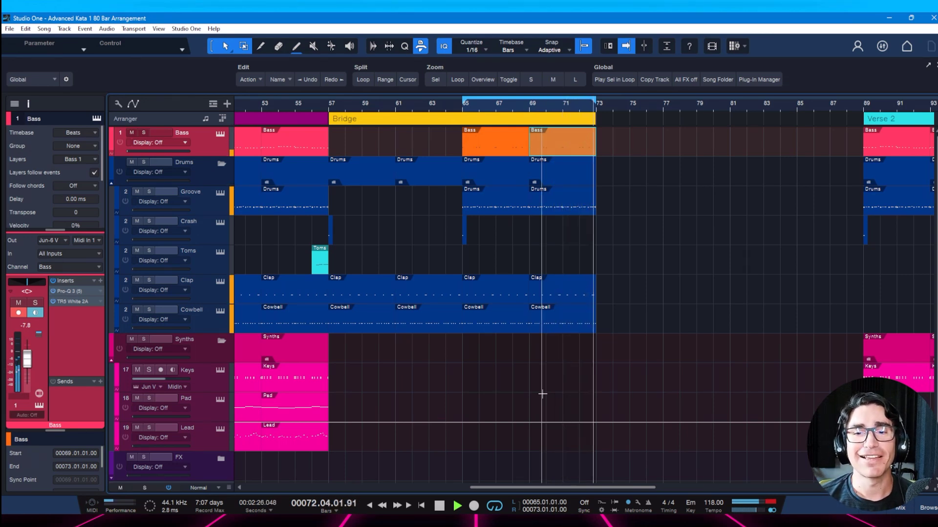
pyautogui.press('space')
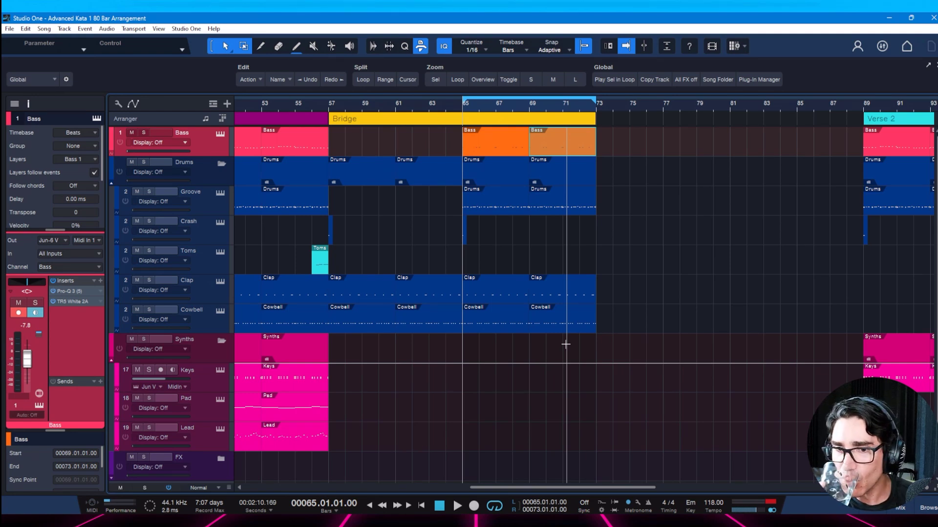
pyautogui.press('space')
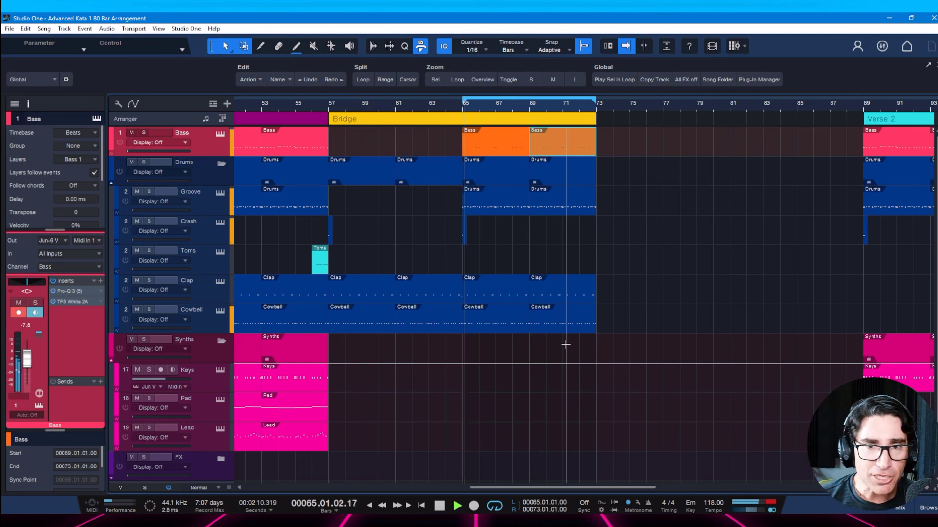
pyautogui.press('space')
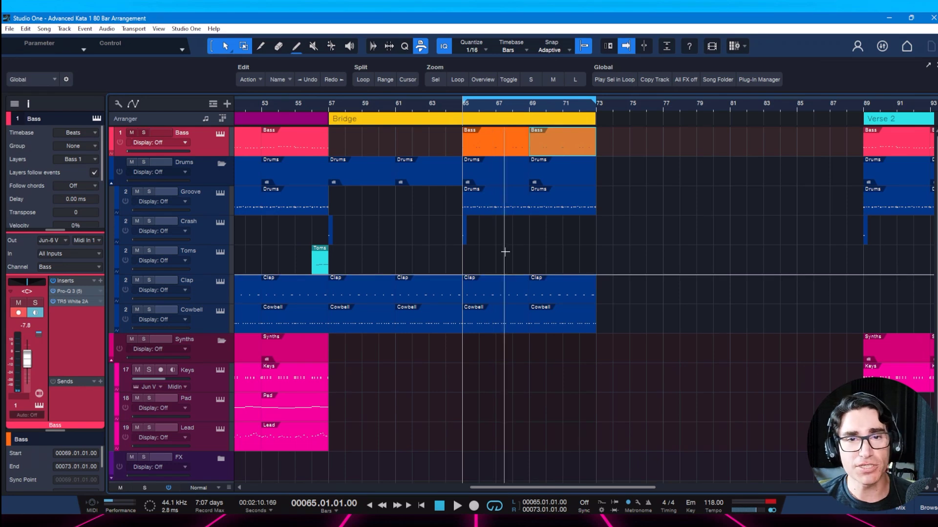
pyautogui.press('space')
pyautogui.scroll(-1, 481, 357)
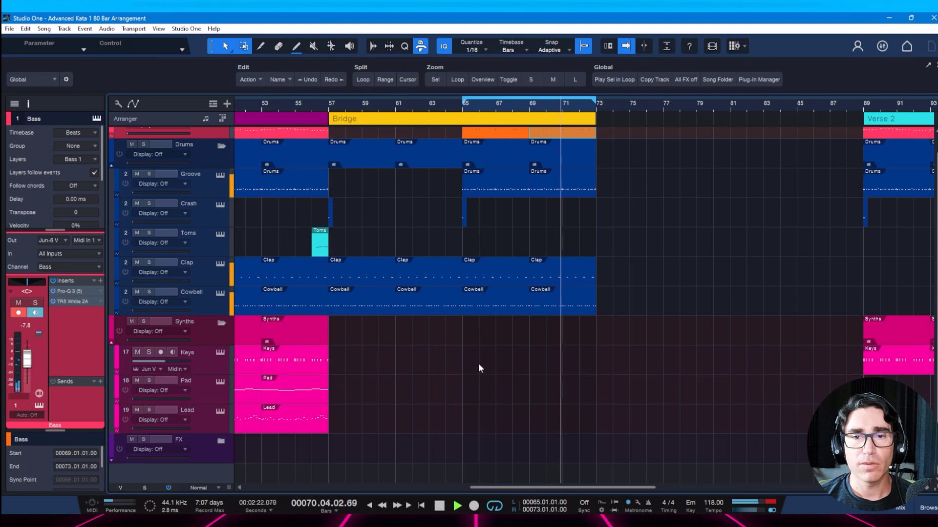
pyautogui.press('space')
# - Copy the Toms fill from bar 40, just before the Chorus, to bar 72, play the Bridge's ending and save
pyautogui.moveTo(533, 106); pyautogui.dragTo(531, 99)
pyautogui.moveTo(346, 106); pyautogui.dragTo(350, 117)
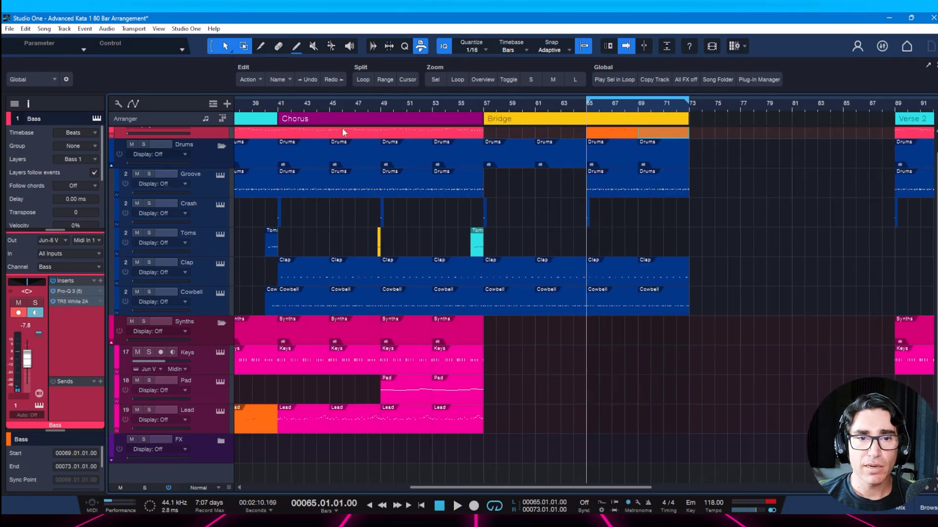
pyautogui.moveTo(272, 250); pyautogui.dragTo(684, 258)
pyautogui.moveTo(667, 109); pyautogui.dragTo(651, 117)
pyautogui.click(640, 109)
pyautogui.press('space')
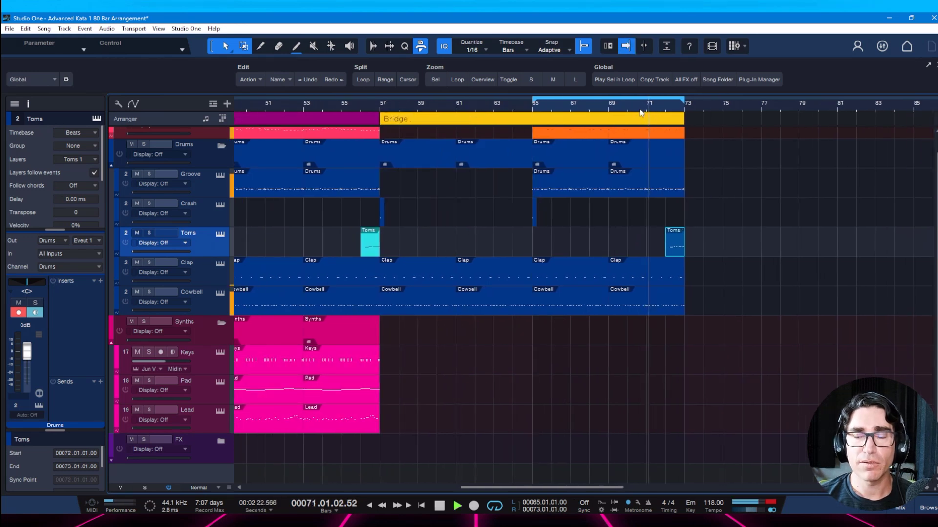
pyautogui.hotkey('ctrl', 's')
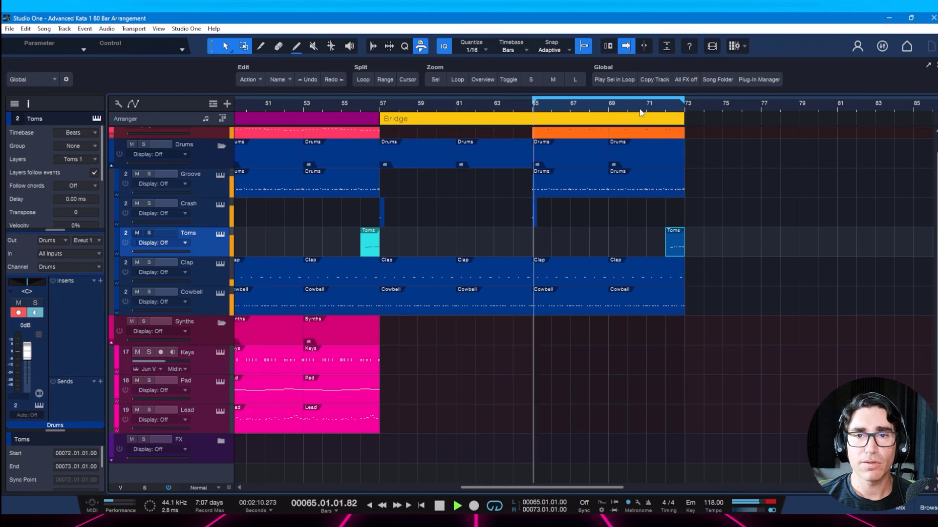
pyautogui.press('space')
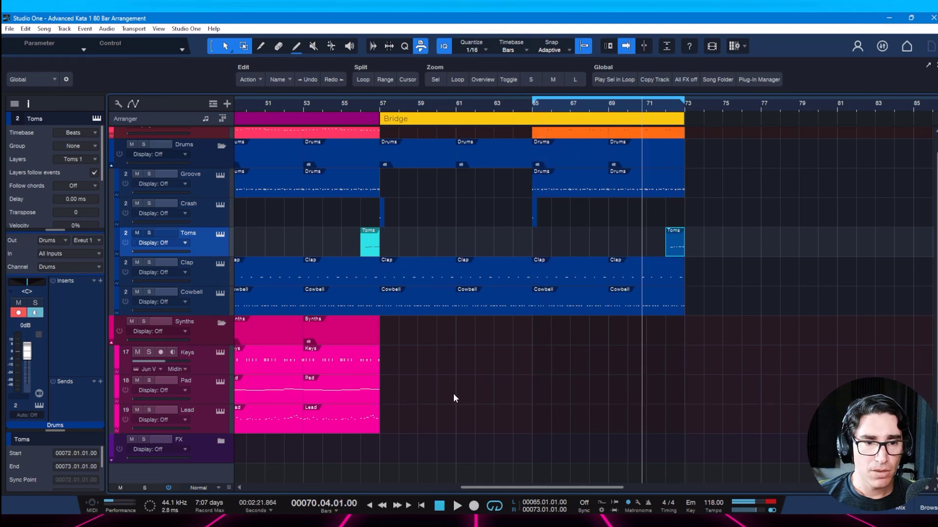
# - Copy the Pad clip from bar 53 to bar 65, duplicate it to bar 69, save, and play the loop
pyautogui.moveTo(755, 105); pyautogui.dragTo(691, 110)
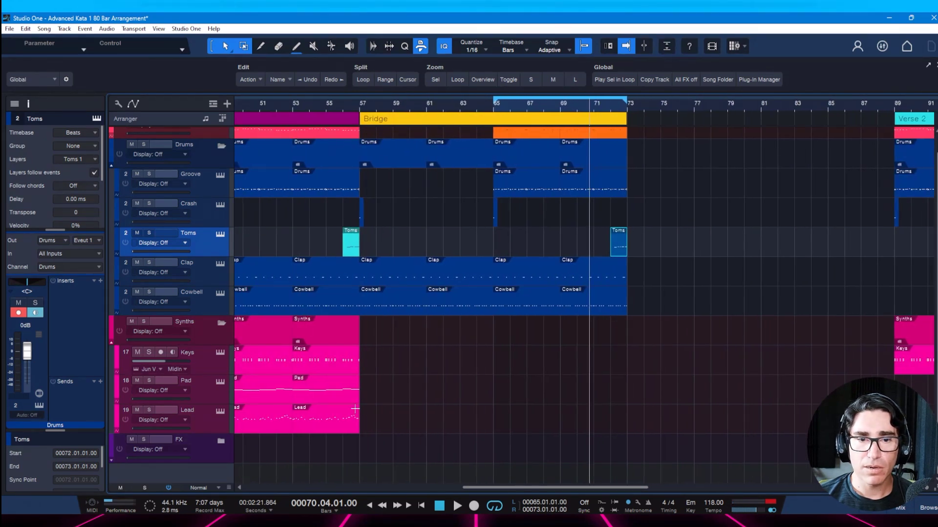
pyautogui.click(336, 392)
pyautogui.moveTo(316, 391); pyautogui.dragTo(515, 398)
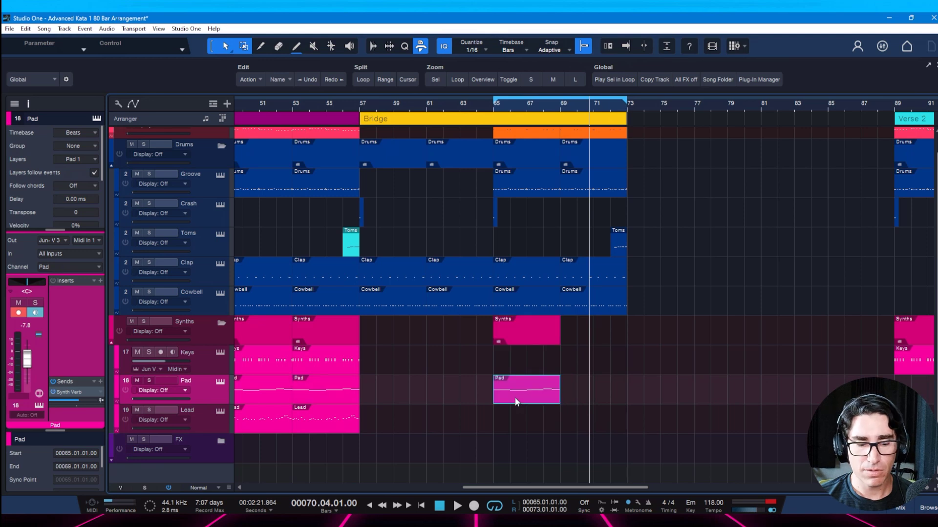
pyautogui.press('d')
pyautogui.hotkey('ctrl', 's')
pyautogui.press('space')
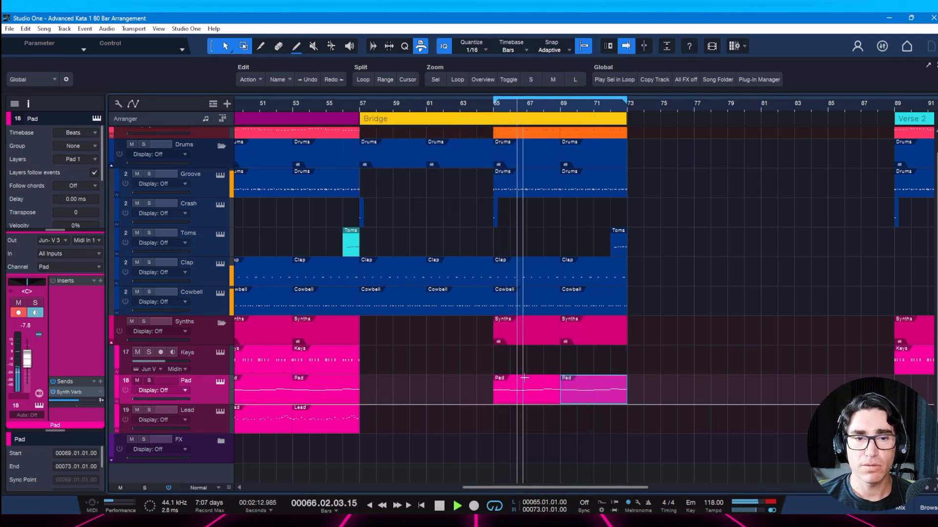
# - Delete the duplicated Pad clip at bar 69, move the bar 65 Pad clip there instead, mute it and save
pyautogui.press('space')
pyautogui.press('Delete')
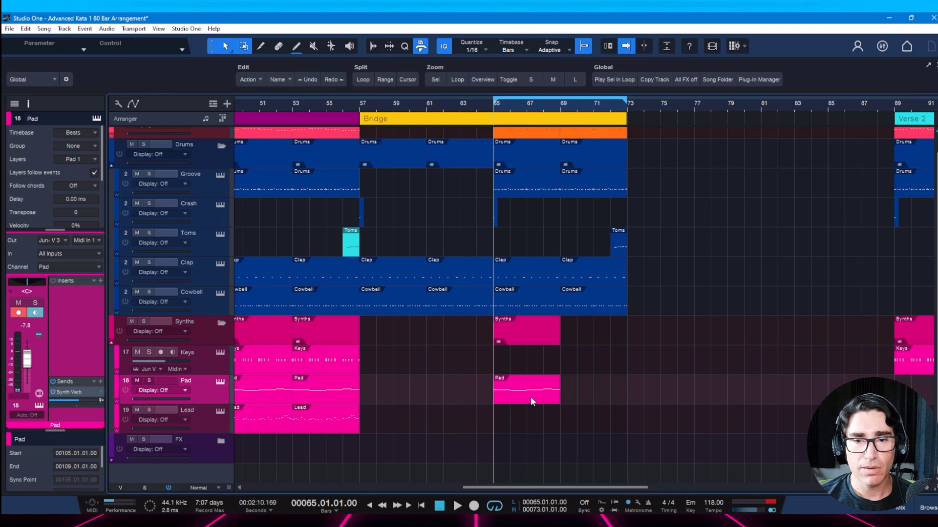
pyautogui.moveTo(530, 396); pyautogui.dragTo(573, 398)
pyautogui.hotkey('shift', 'm')
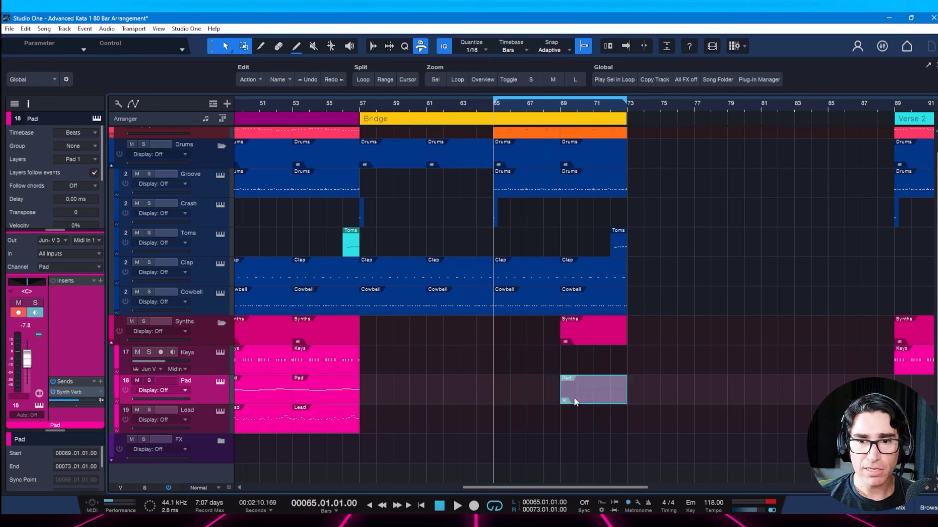
pyautogui.hotkey('ctrl', 's')
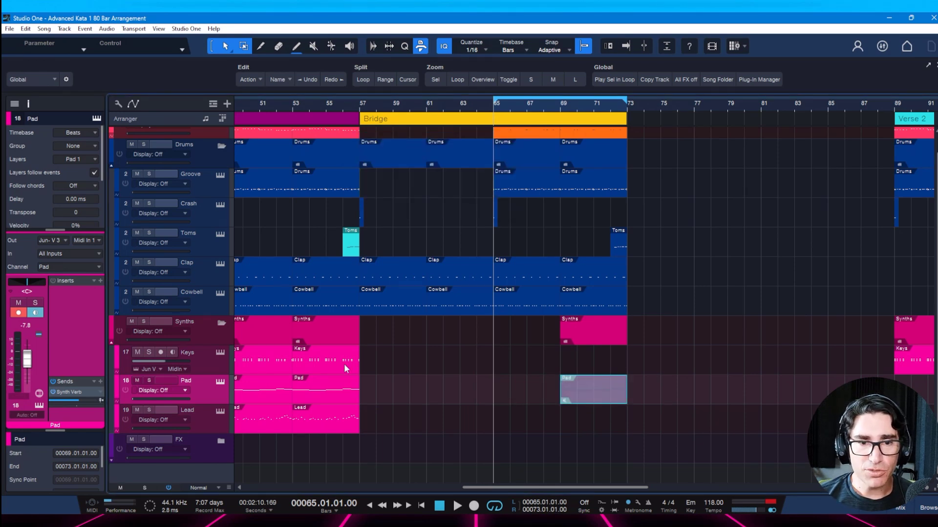
# - Copy the Keys clip from bar 53 to bar 65, open the copy in the note editor and save
pyautogui.click(344, 366)
pyautogui.moveTo(332, 361); pyautogui.dragTo(534, 363)
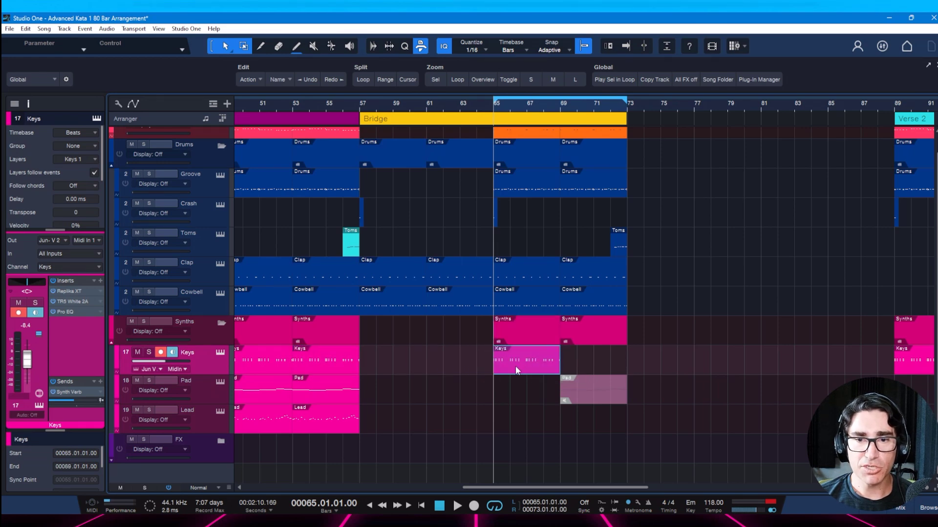
pyautogui.doubleClick(515, 365)
pyautogui.hotkey('ctrl', 's')
# - Delete all notes in the copied Keys clip except the first two chords at 65.01.01 and 65.01.03, and audition it
pyautogui.moveTo(513, 189); pyautogui.dragTo(505, 194)
pyautogui.moveTo(490, 227); pyautogui.dragTo(886, 364)
pyautogui.press('Delete')
pyautogui.press('space')
pyautogui.press('space')
pyautogui.moveTo(420, 262); pyautogui.dragTo(476, 326)
pyautogui.press('Delete')
pyautogui.press('space')
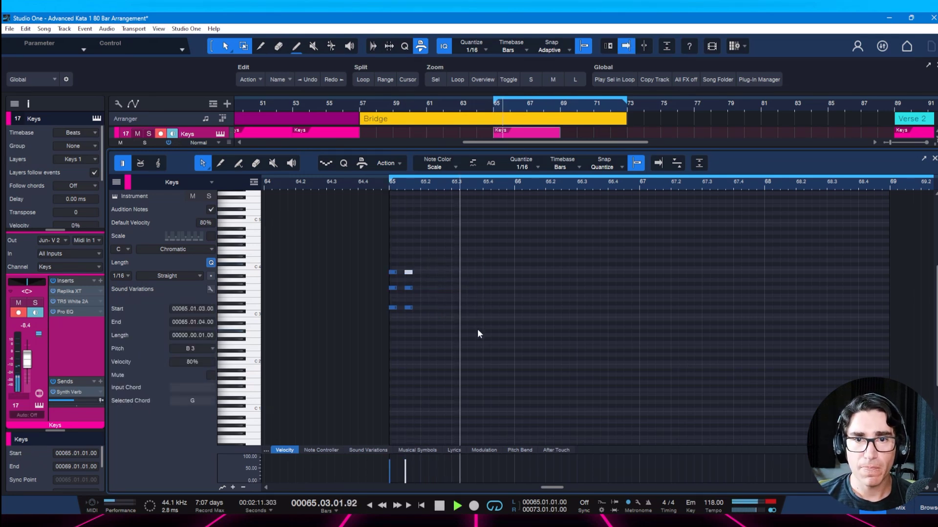
pyautogui.press('space')
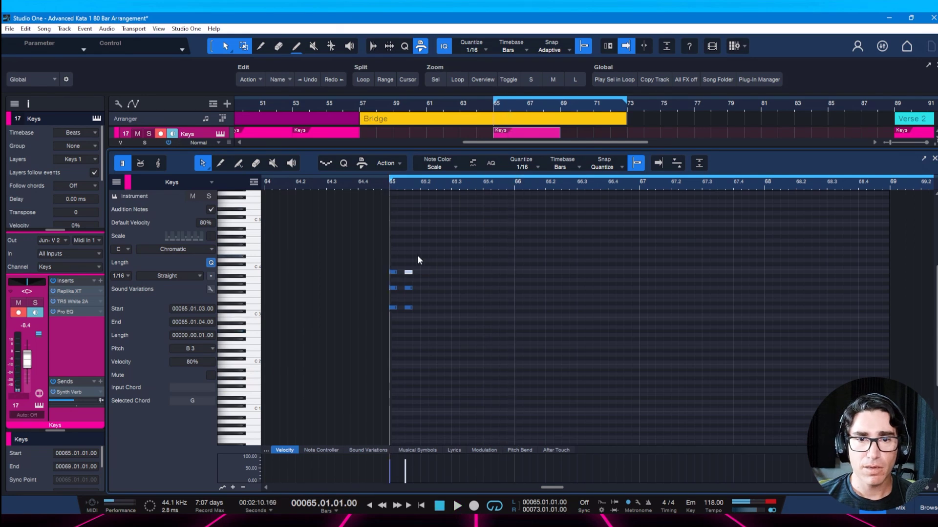
# - Show the Bass notes for reference, duplicate the second Keys chord to 65.04.02 to match the bass, and play it back
pyautogui.moveTo(403, 253); pyautogui.dragTo(414, 323)
pyautogui.press('d')
pyautogui.hotkey('alt', 'Right')
pyautogui.hotkey('alt', 'Right')
pyautogui.hotkey('alt', 'Right')
pyautogui.hotkey('alt', 'Right')
pyautogui.hotkey('alt', 'Right')
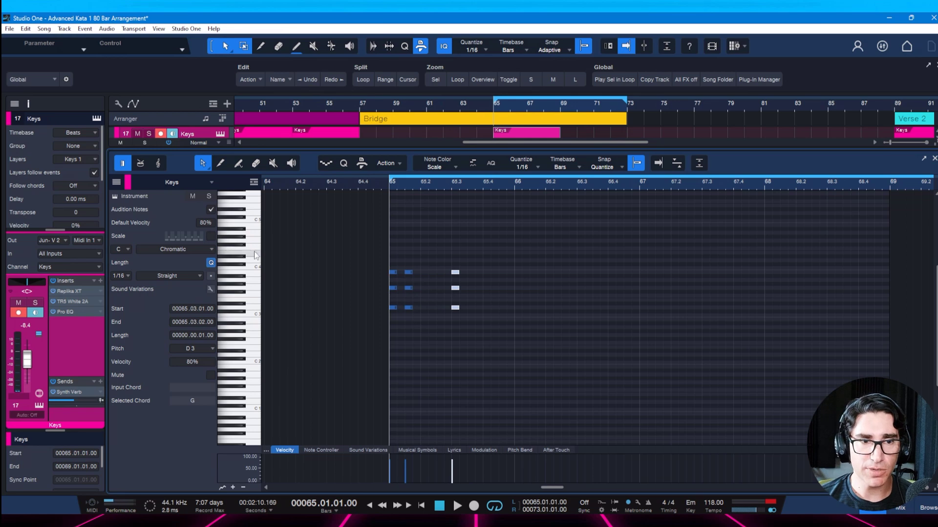
pyautogui.click(114, 182)
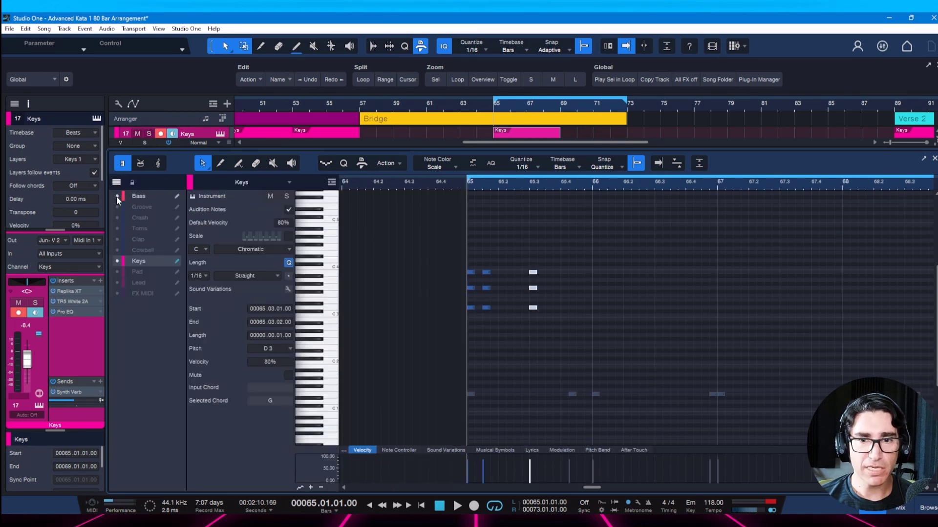
pyautogui.hotkey('alt', 'Right')
pyautogui.hotkey('alt', 'Right')
pyautogui.hotkey('alt', 'Right')
pyautogui.hotkey('alt', 'Right')
pyautogui.hotkey('alt', 'Right')
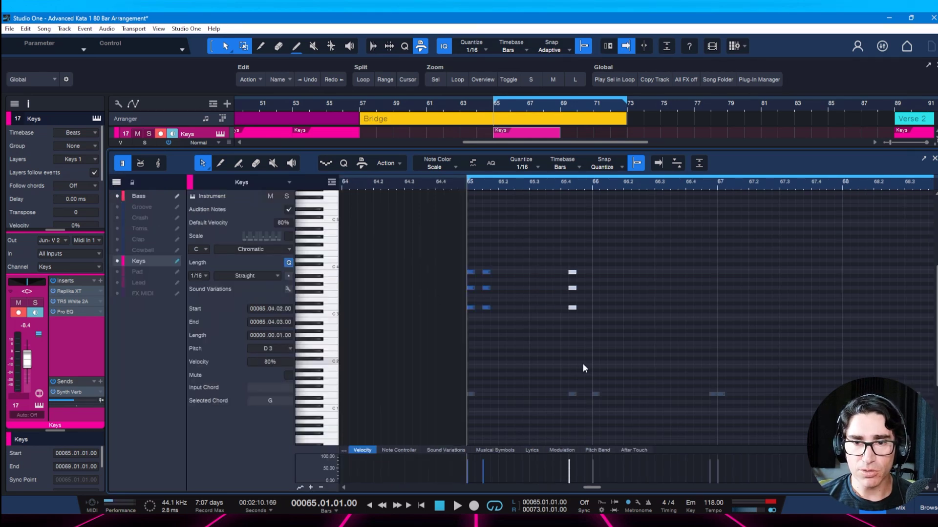
pyautogui.press('space')
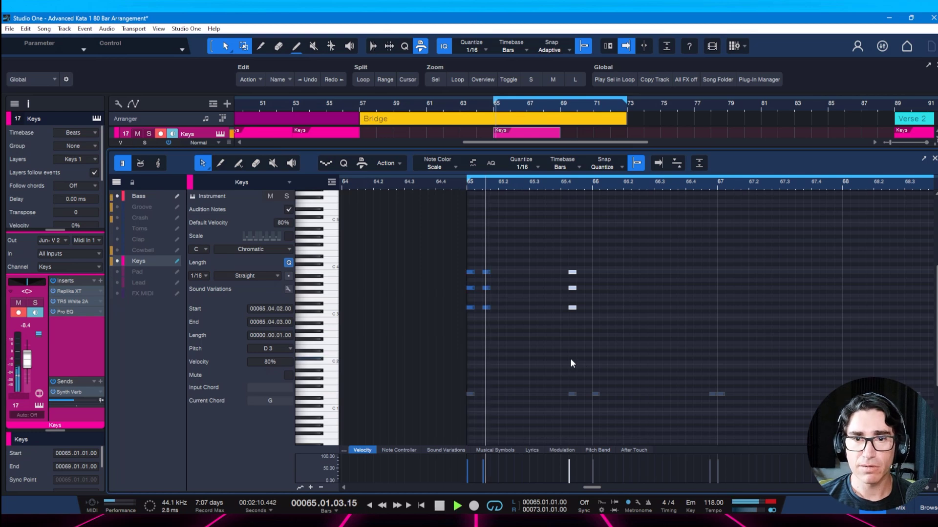
pyautogui.press('space')
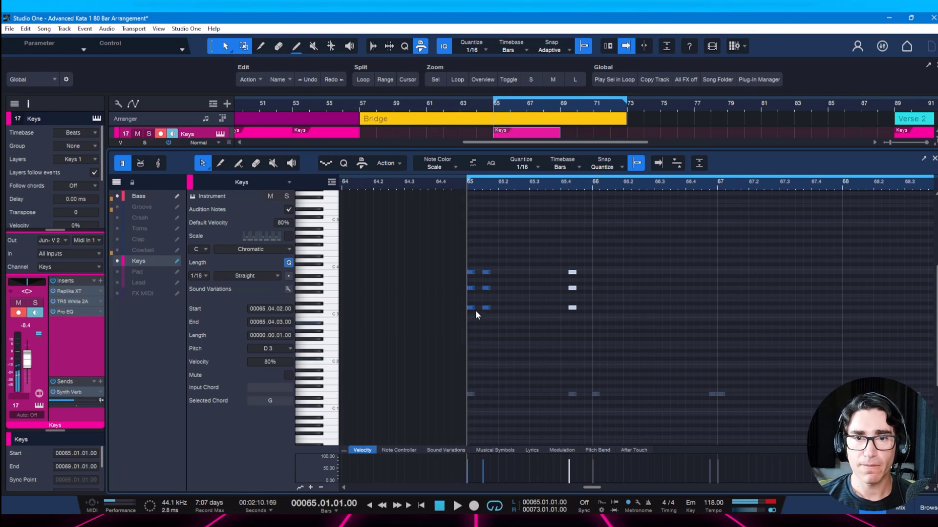
# - Delete the Keys chord at 65.01.03 and play the loop to check the rhythm
pyautogui.moveTo(486, 271); pyautogui.dragTo(494, 327)
pyautogui.press('Delete')
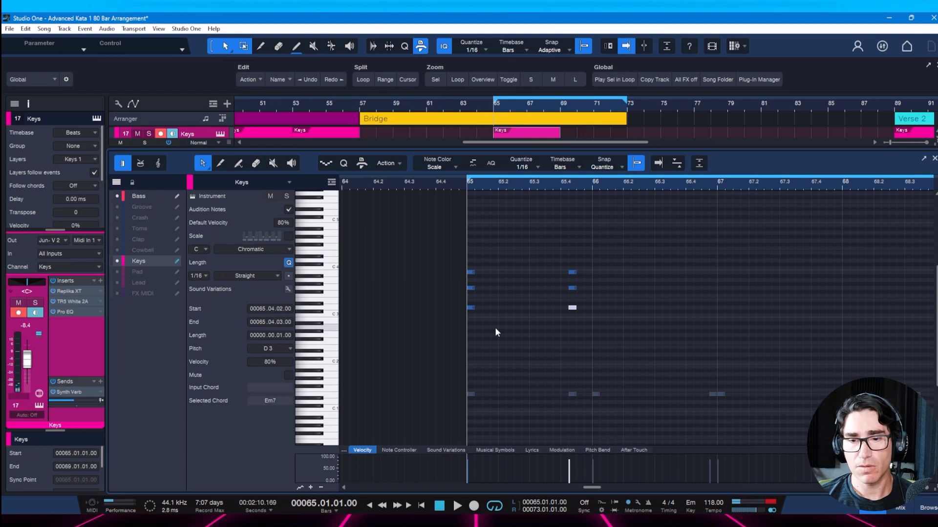
pyautogui.press('space')
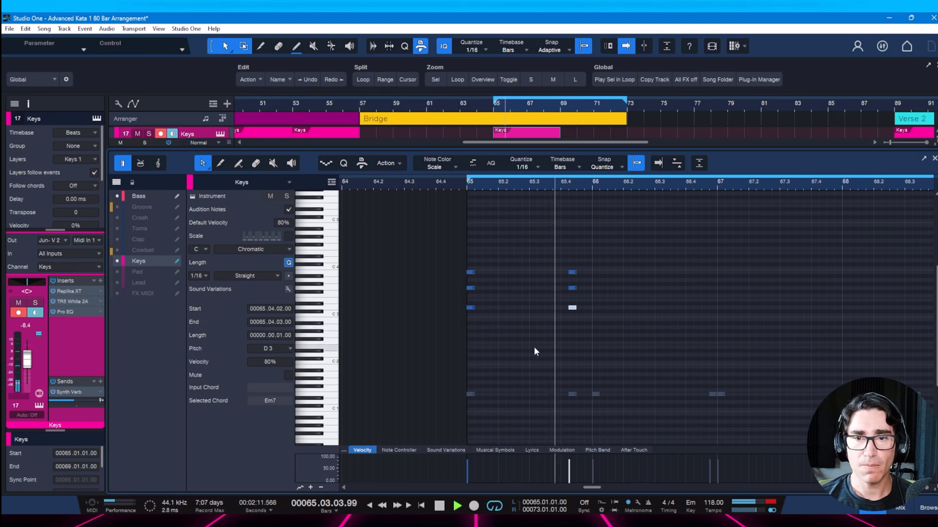
pyautogui.press('space')
# - Repeat the Keys chord at 66.01.01, 66.04.04, 67.01.01, 68.01.01, 68.01.04 and 68.03.03, following the bass rhythm, and save
pyautogui.click(572, 275)
pyautogui.moveTo(569, 273); pyautogui.dragTo(588, 348)
pyautogui.press('d')
pyautogui.hotkey('alt', 'Right')
pyautogui.hotkey('alt', 'Right')
pyautogui.press('d')
pyautogui.hotkey('alt', 'Right')
pyautogui.hotkey('alt', 'Right')
pyautogui.hotkey('alt', 'Right')
pyautogui.hotkey('alt', 'Right')
pyautogui.hotkey('alt', 'Right')
pyautogui.hotkey('alt', 'Right')
pyautogui.hotkey('alt', 'Right')
pyautogui.hotkey('alt', 'Right')
pyautogui.hotkey('alt', 'Right')
pyautogui.hotkey('alt', 'Right')
pyautogui.hotkey('alt', 'Right')
pyautogui.hotkey('alt', 'Right')
pyautogui.hotkey('alt', 'Right')
pyautogui.hotkey('alt', 'Right')
pyautogui.press('d')
pyautogui.press('d')
pyautogui.hotkey('alt', 'Right')
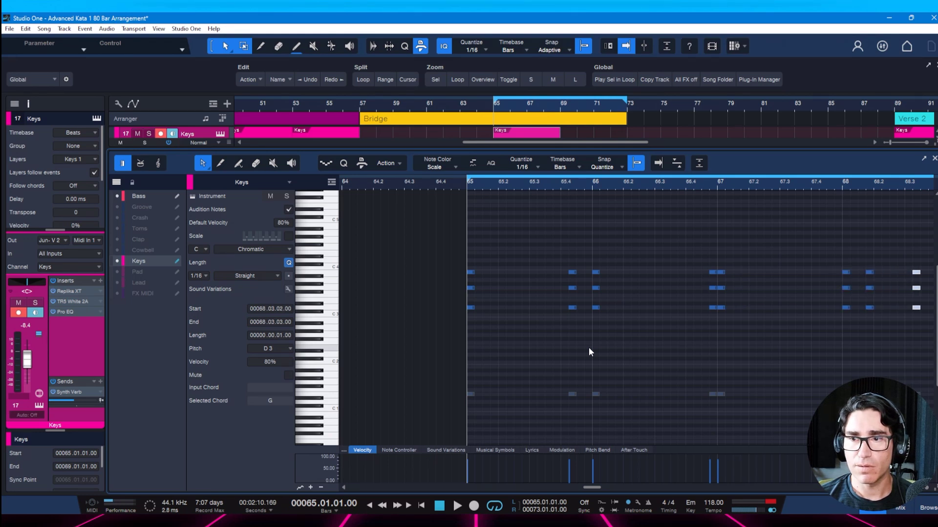
pyautogui.hotkey('shift', 'l')
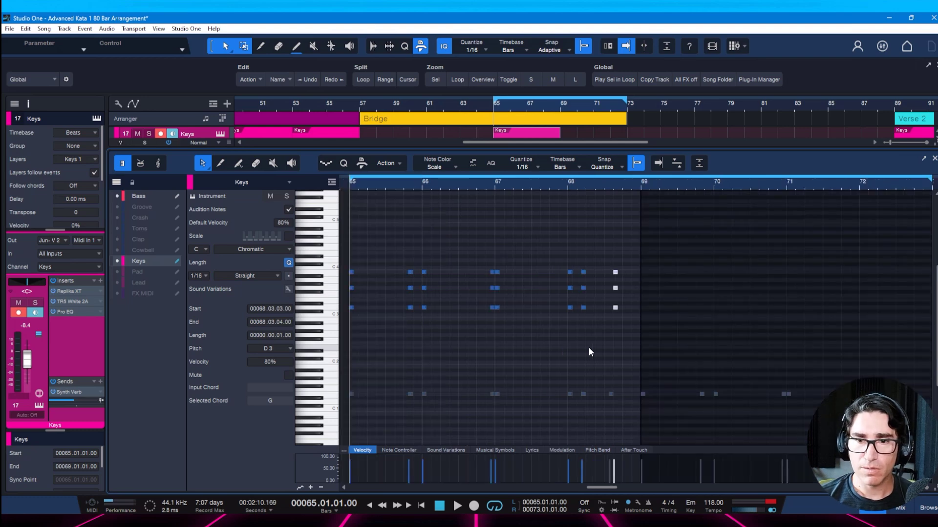
pyautogui.hotkey('ctrl', 's')
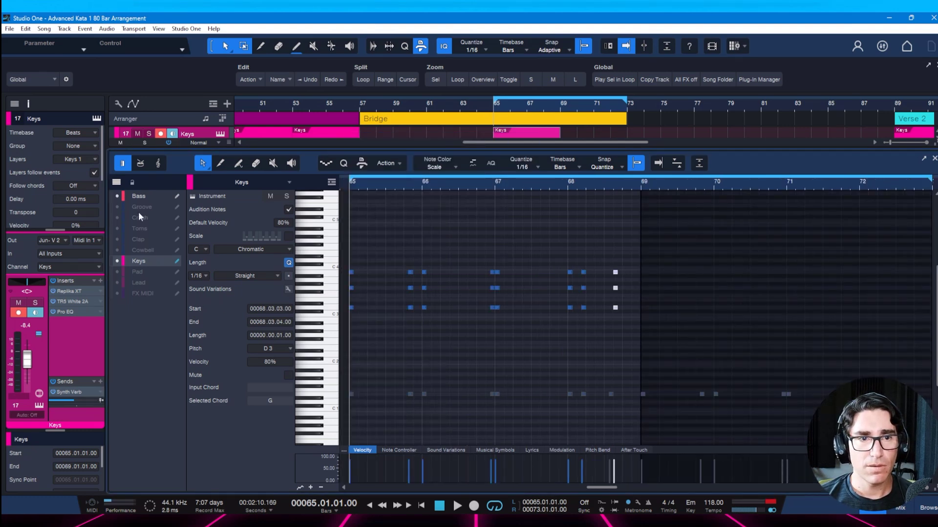
# - Hide the track list, play the Keys part, shift its final chord to 68.03.02, save and audition it again
pyautogui.click(116, 184)
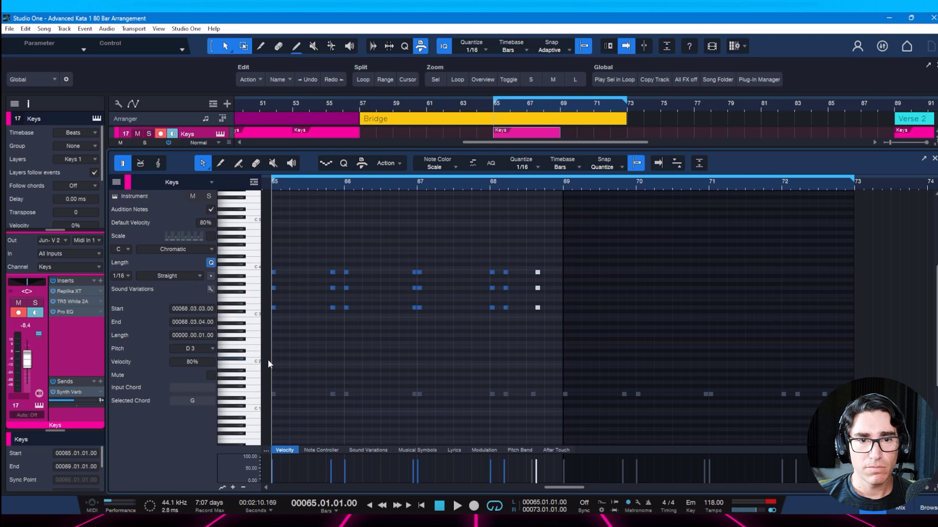
pyautogui.press('space')
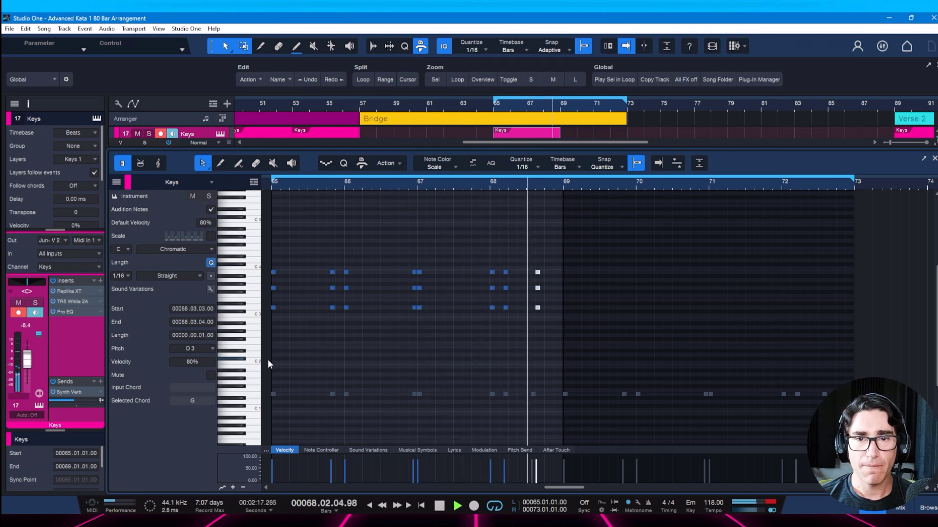
pyautogui.press('space')
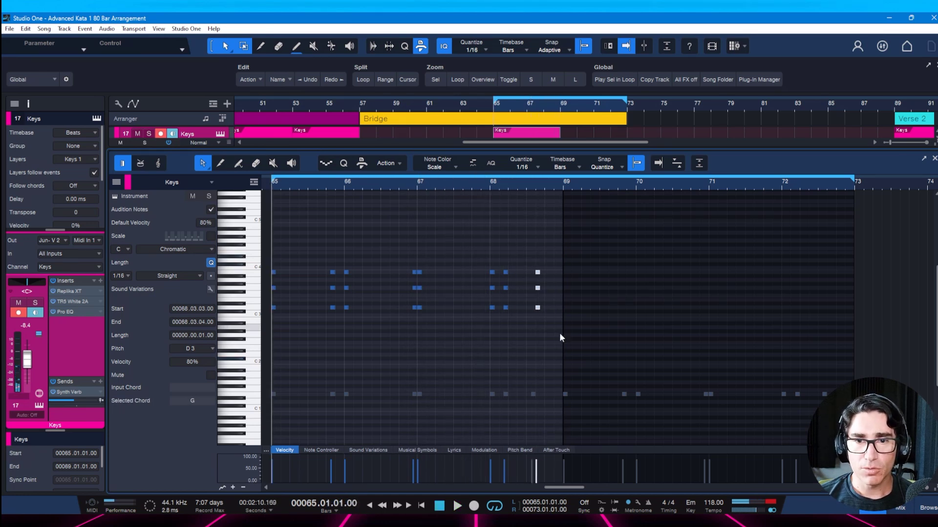
pyautogui.hotkey('alt', 'Left')
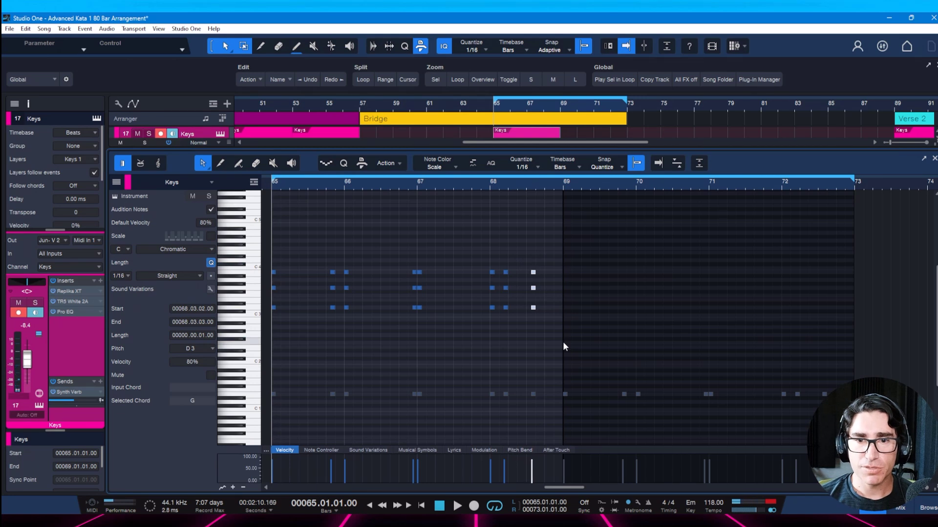
pyautogui.click(487, 254)
pyautogui.press('space')
pyautogui.hotkey('ctrl', 's')
pyautogui.press('space')
pyautogui.press('space')
pyautogui.press('space')
# - Raise all D3 notes of the Keys chords one octave to D4, play the part, save, and close the note editor
pyautogui.moveTo(554, 330); pyautogui.dragTo(253, 259)
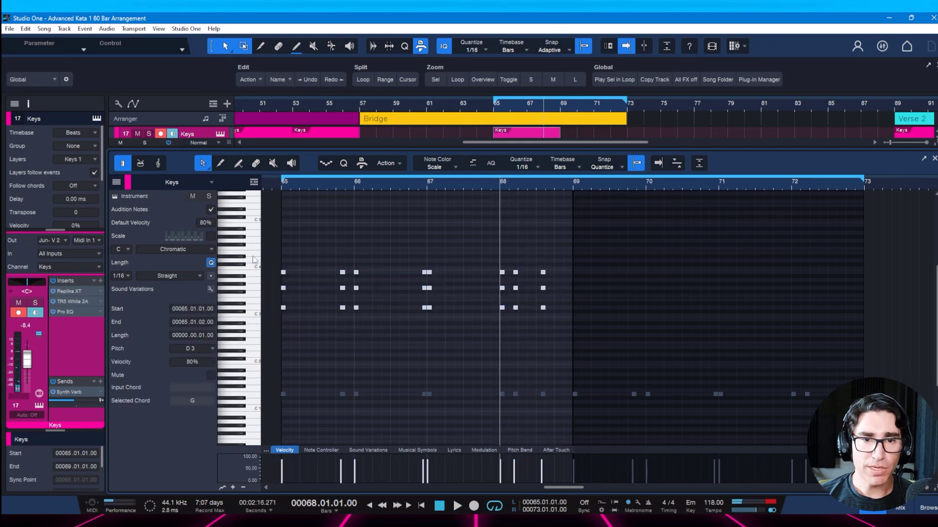
pyautogui.moveTo(562, 307); pyautogui.dragTo(396, 315)
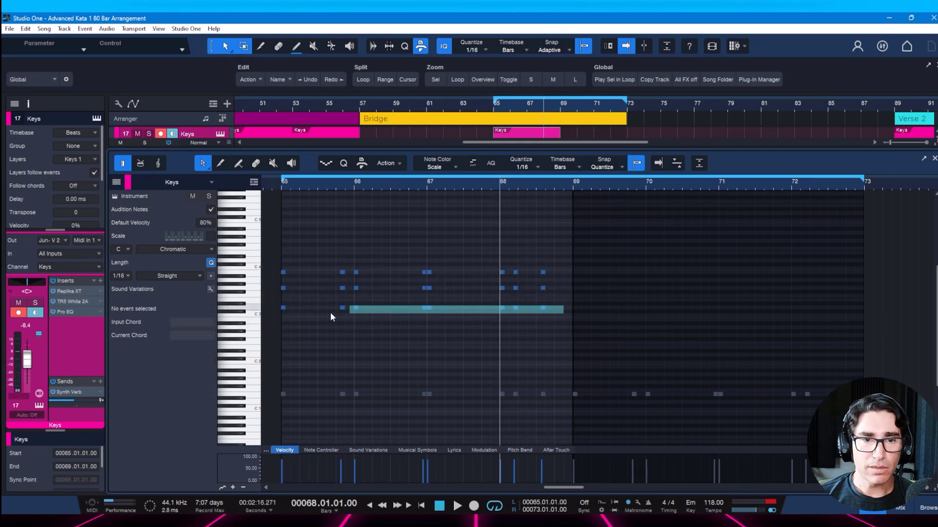
pyautogui.moveTo(282, 311); pyautogui.dragTo(282, 309)
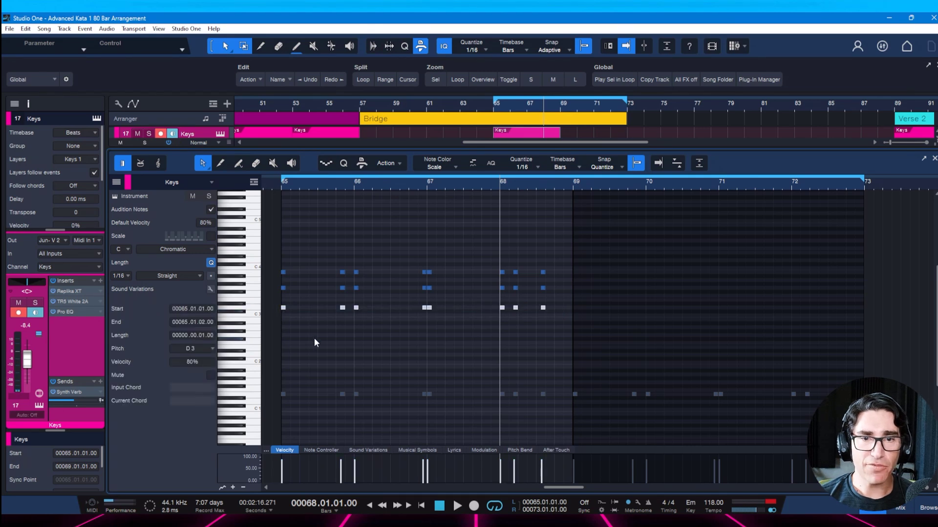
pyautogui.hotkey('shift', 'Up')
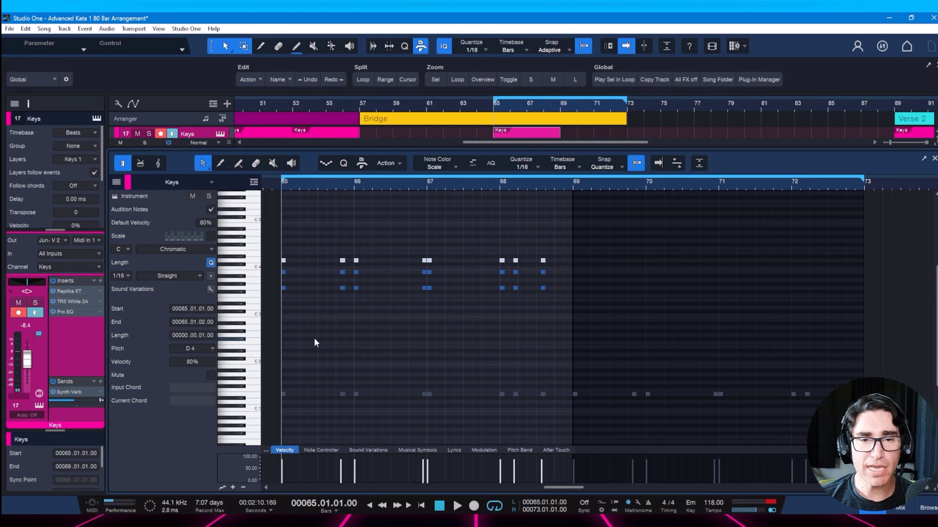
pyautogui.press('space')
pyautogui.hotkey('ctrl', 's')
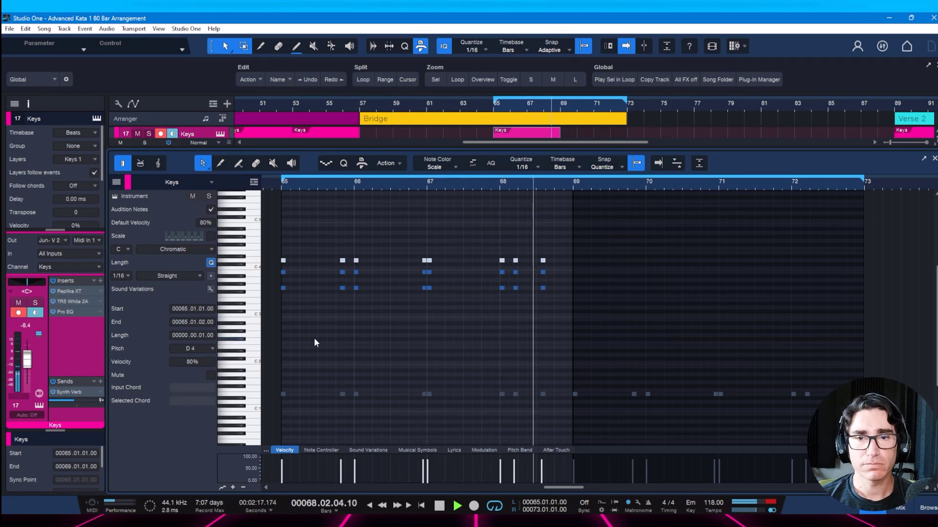
pyautogui.press('space')
pyautogui.press('F2')
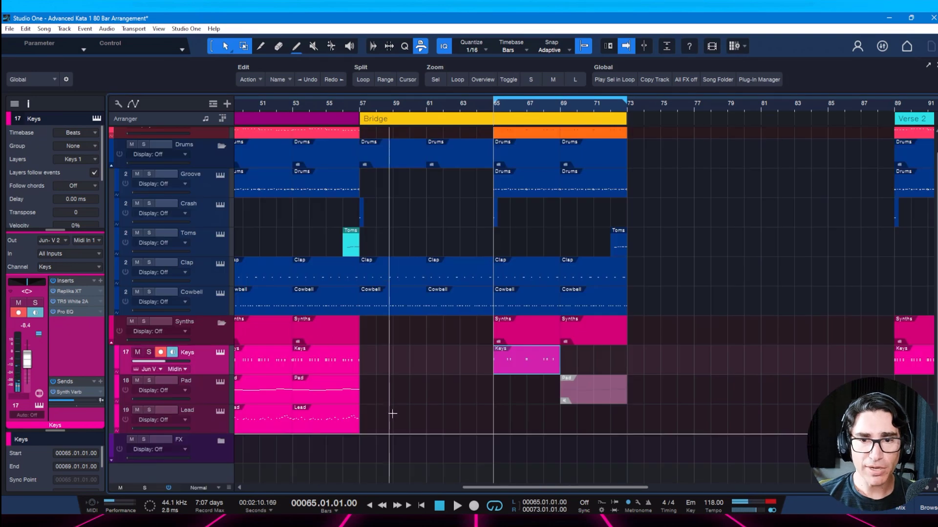
# - Color the Keys clip at bar 65 yellow, duplicate it to bar 69, save, and play the loop
pyautogui.rightClick(510, 373)
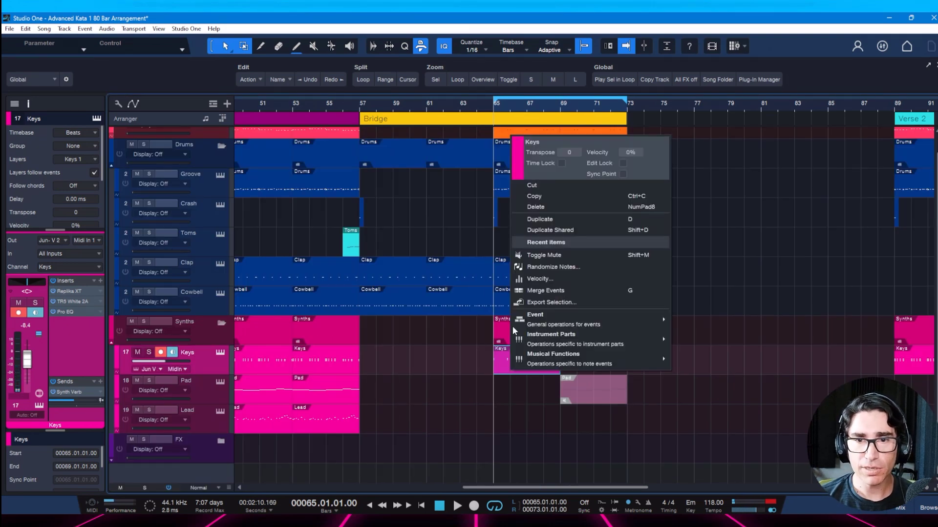
pyautogui.click(518, 170)
pyautogui.click(569, 201)
pyautogui.click(747, 191)
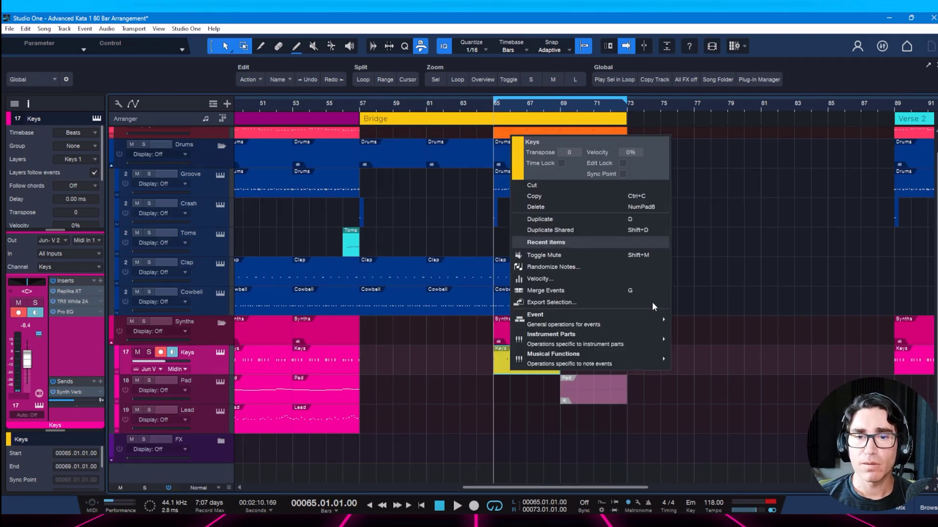
pyautogui.click(509, 370)
pyautogui.press('d')
pyautogui.hotkey('ctrl', 's')
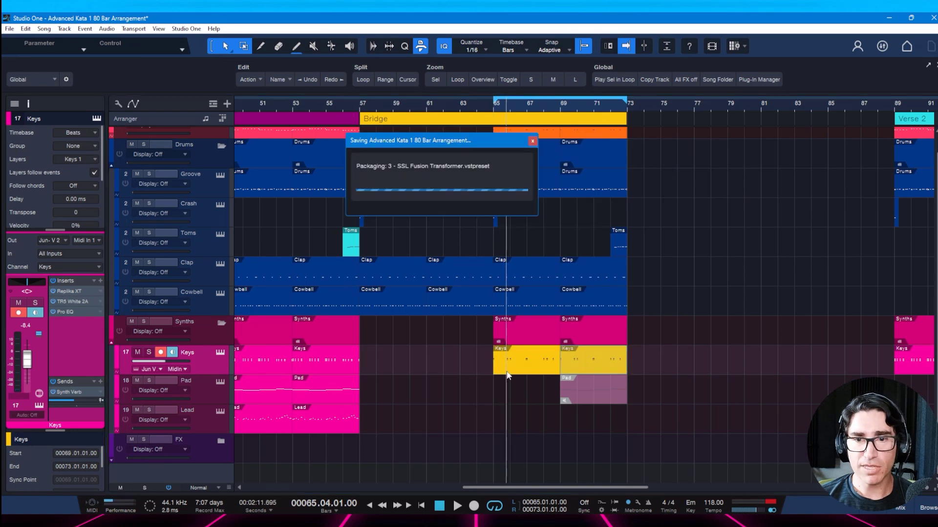
pyautogui.press('space')
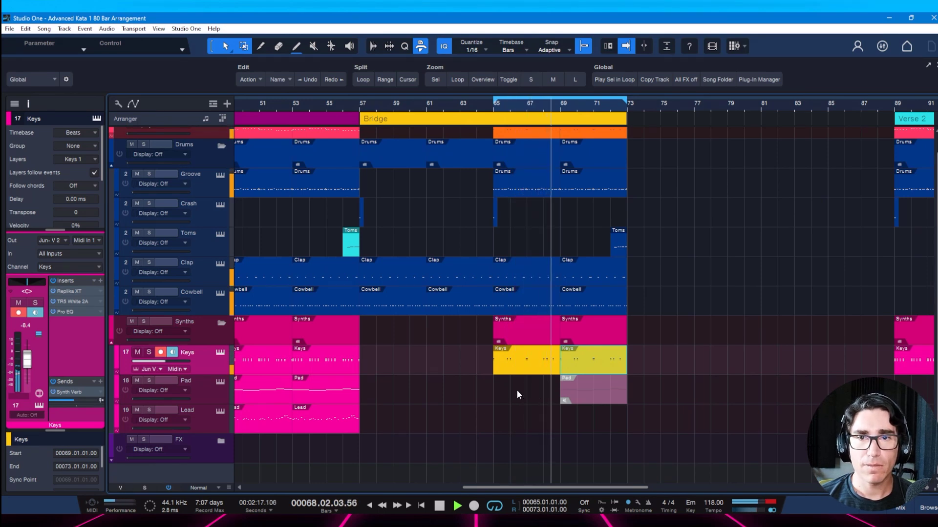
# - Stop playback, unmute the Pad clip at bar 69 and open it in the note editor
pyautogui.click(576, 398)
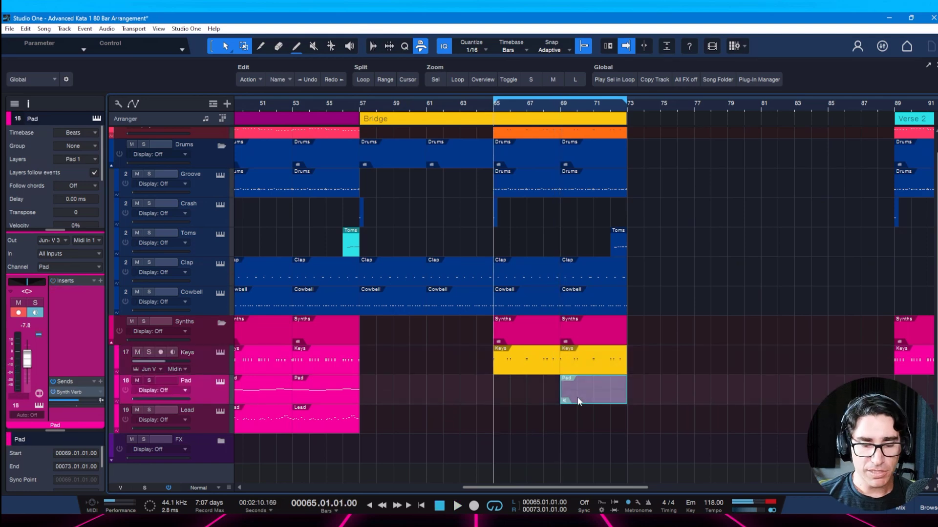
pyautogui.press('space')
pyautogui.doubleClick(578, 402)
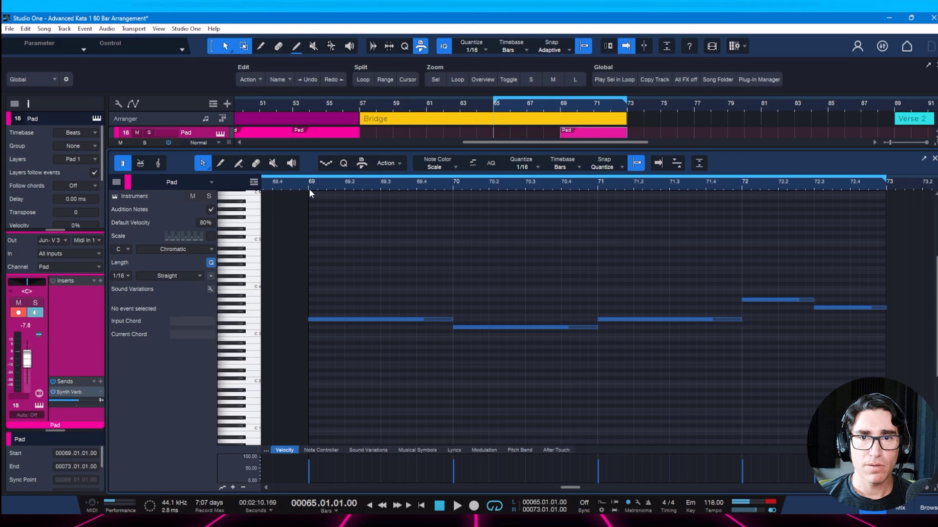
# - Close the note editor, set the loop to the Pad clip from bar 69 to 73, and play it
pyautogui.press('F2')
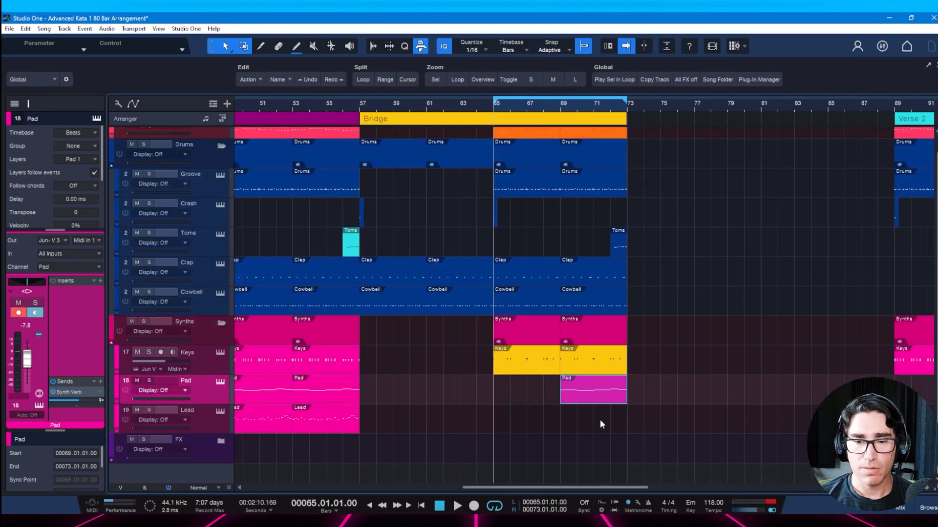
pyautogui.press('l')
pyautogui.press('p')
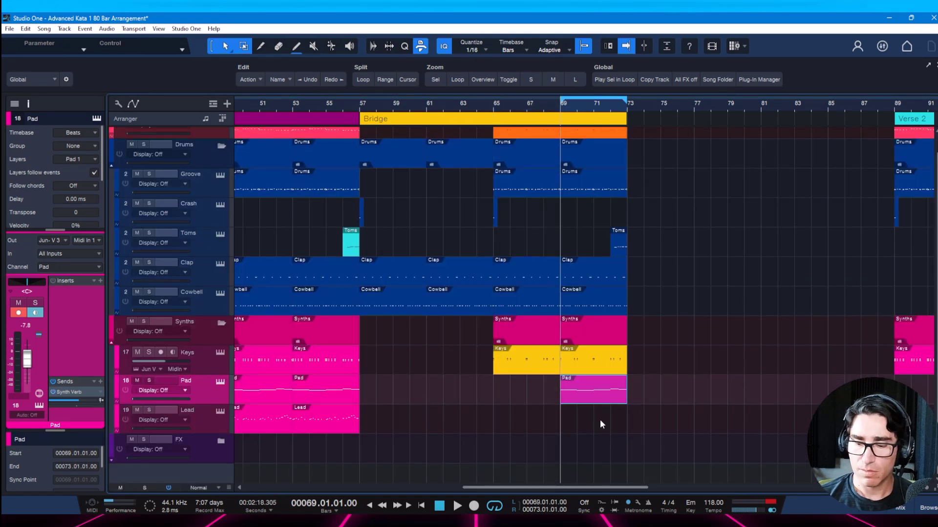
pyautogui.press('space')
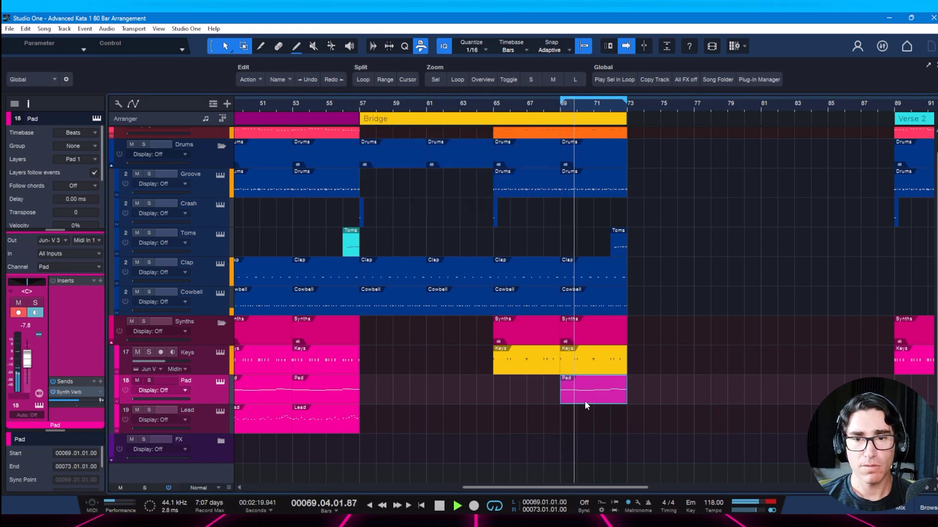
# - Open the Pad clip at bar 69, delete every note except the first E3, and audition it
pyautogui.doubleClick(584, 400)
pyautogui.press('space')
pyautogui.moveTo(498, 254); pyautogui.dragTo(861, 361)
pyautogui.press('Delete')
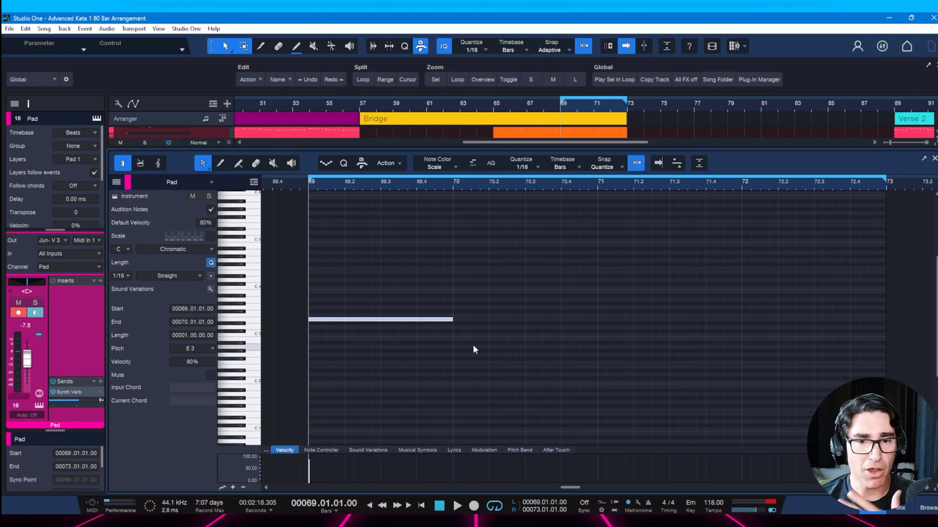
pyautogui.scroll(1, 472, 348)
pyautogui.press('space')
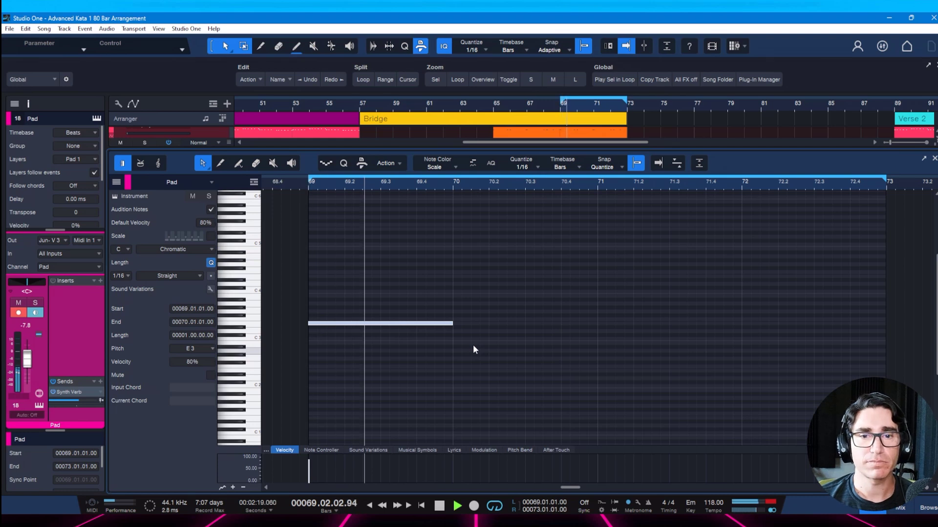
pyautogui.press('space')
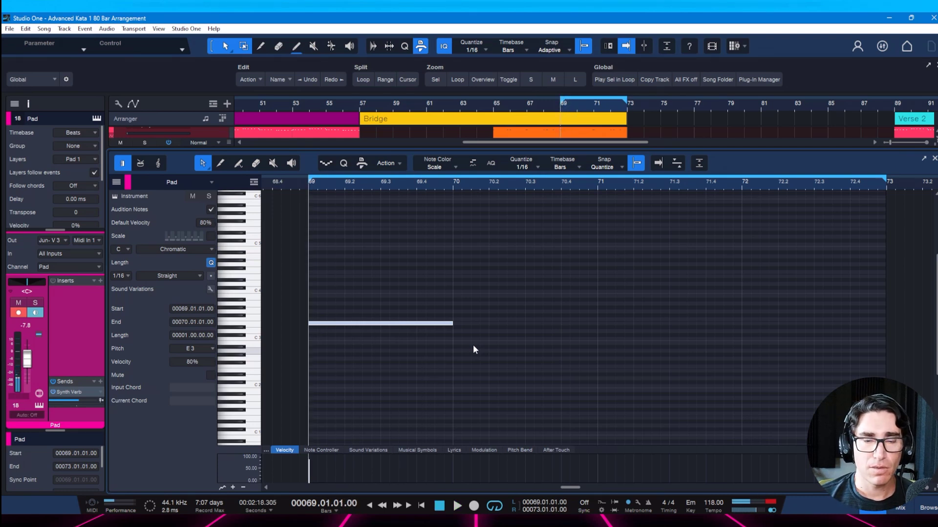
# - Duplicate the E3 Pad note to bar 70, raise the copy to G3, and play the part
pyautogui.press('d')
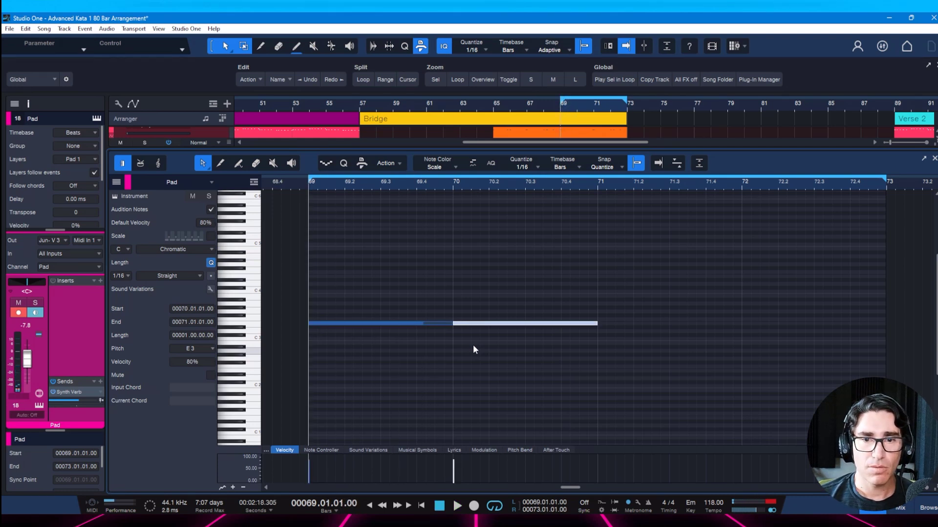
pyautogui.press('Up')
pyautogui.press('Up')
pyautogui.press('Up')
pyautogui.press('space')
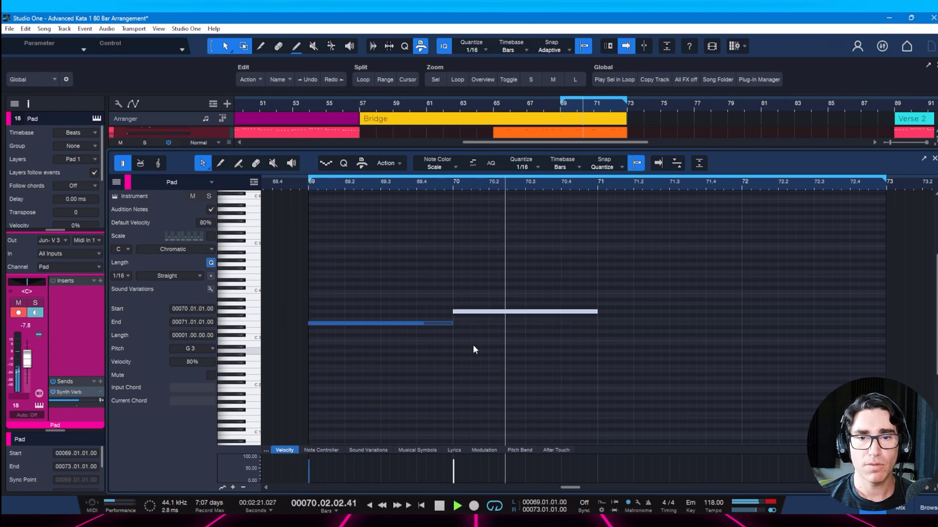
# - Duplicate the G3 Pad note to bar 71, raise the copy to B3, play the part, and save
pyautogui.press('d')
pyautogui.press('space')
pyautogui.press('Up')
pyautogui.press('Up')
pyautogui.press('Up')
pyautogui.press('Up')
pyautogui.press('space')
pyautogui.hotkey('ctrl', 's')
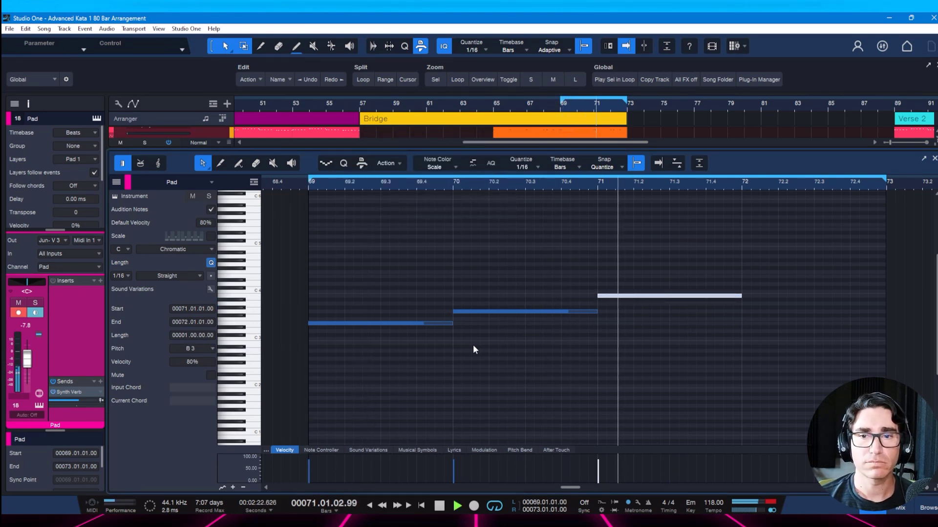
# - Duplicate the B3 Pad note to bar 72, set the copy to E4, play the part, and save
pyautogui.press('space')
pyautogui.press('d')
pyautogui.press('Up')
pyautogui.press('Up')
pyautogui.press('Up')
pyautogui.press('Up')
pyautogui.press('Up')
pyautogui.press('Up')
pyautogui.press('Up')
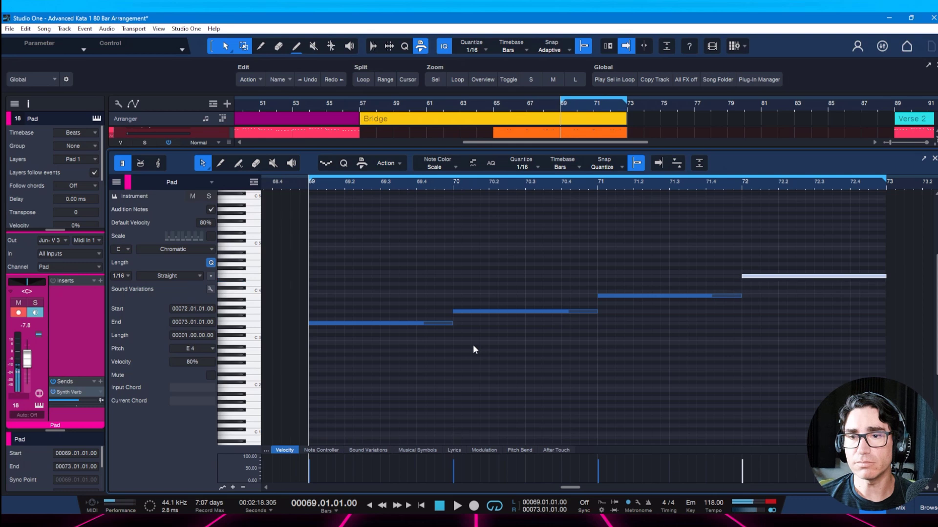
pyautogui.press('Down')
pyautogui.press('Down')
pyautogui.press('space')
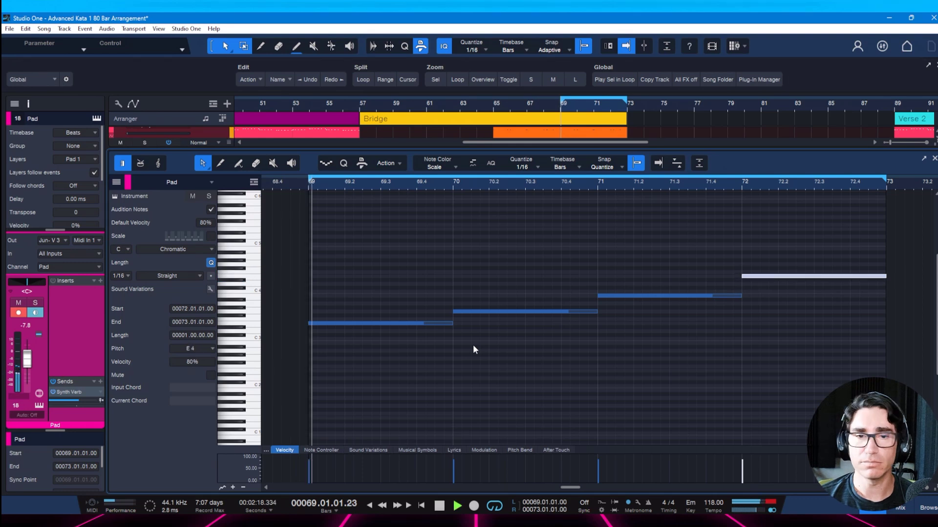
pyautogui.hotkey('ctrl', 's')
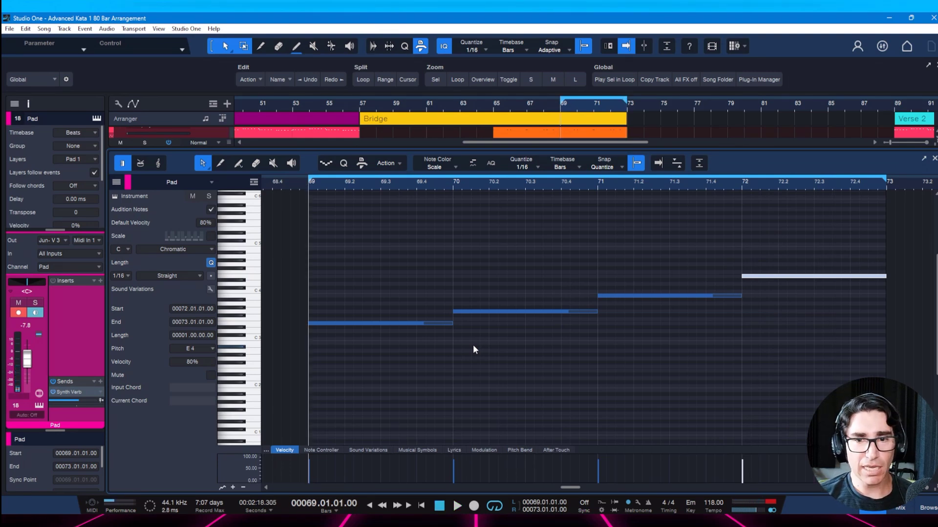
# - Play the four-note Pad part again, close the note editor, and save the song
pyautogui.press('space')
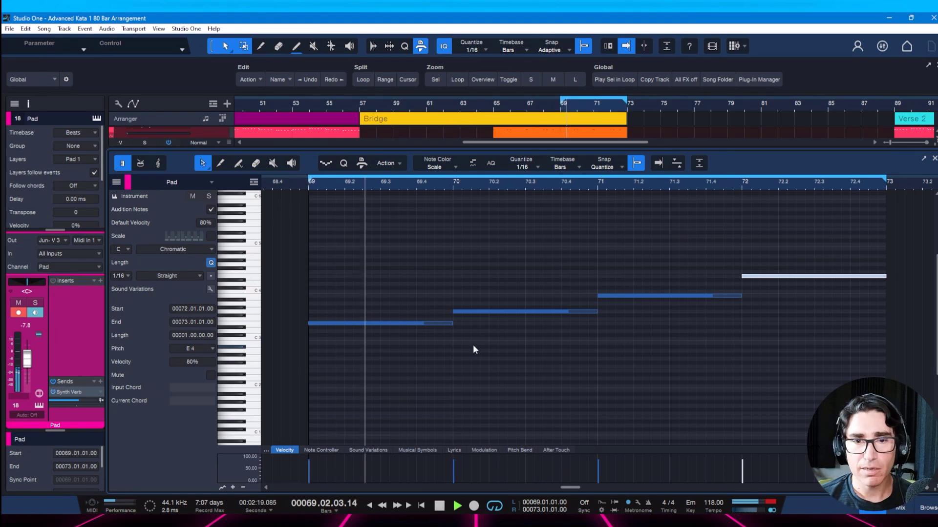
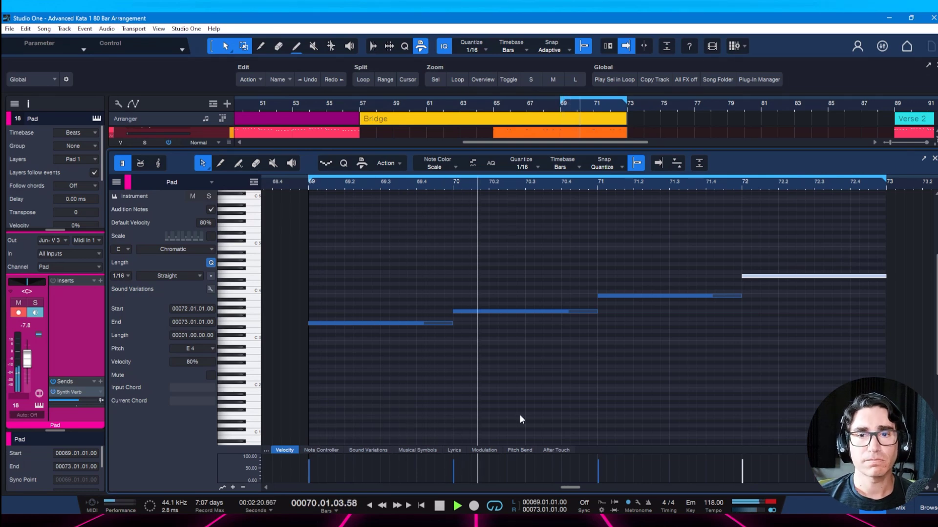
pyautogui.press('space')
pyautogui.press('F2')
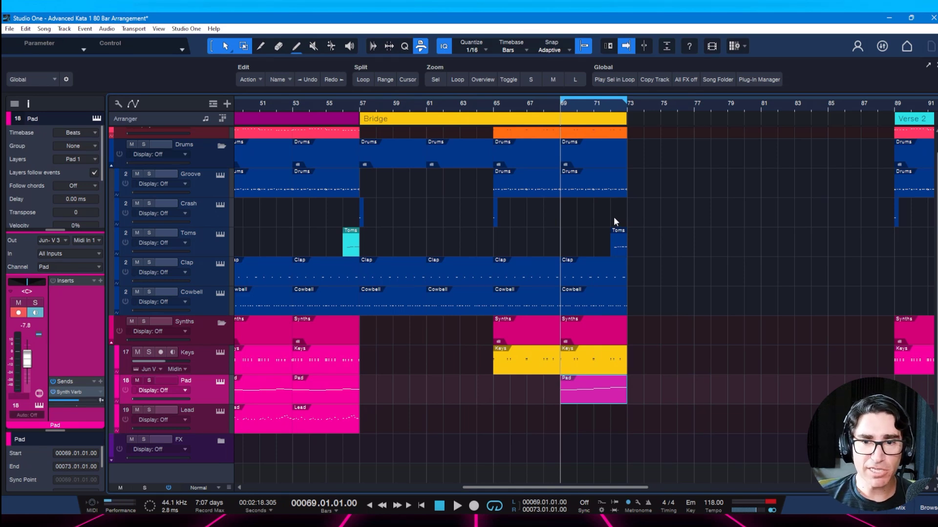
pyautogui.hotkey('ctrl', 's')
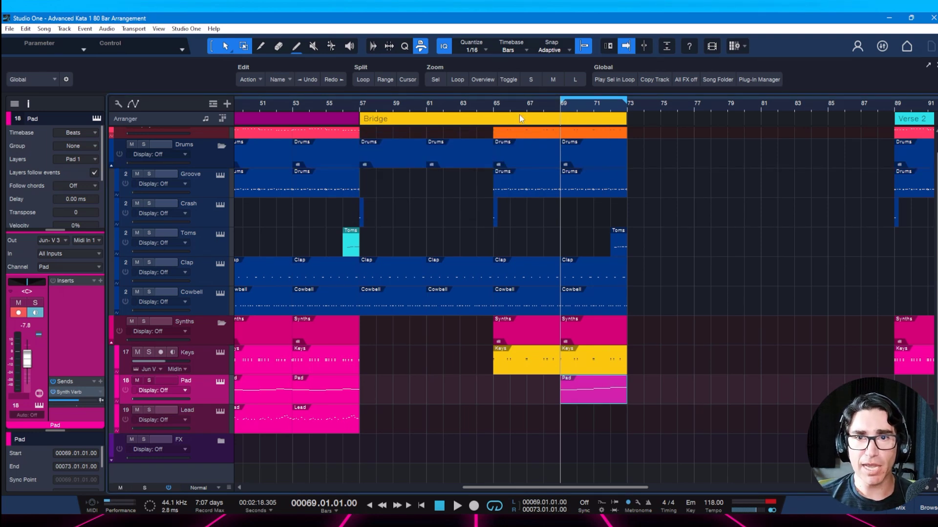
# - Set the loop to the whole Bridge section from bar 57 to 73, save, and play it through
pyautogui.click(402, 122)
pyautogui.press('l')
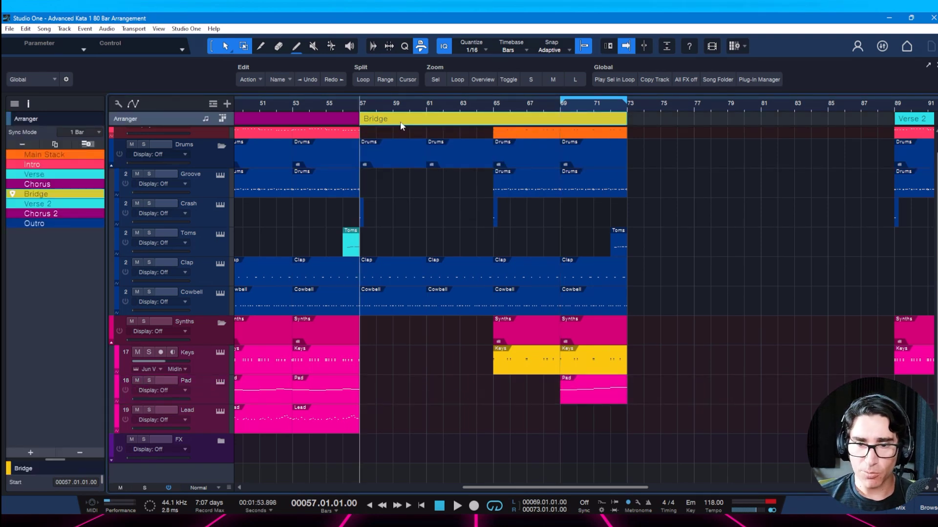
pyautogui.press('KP_1')
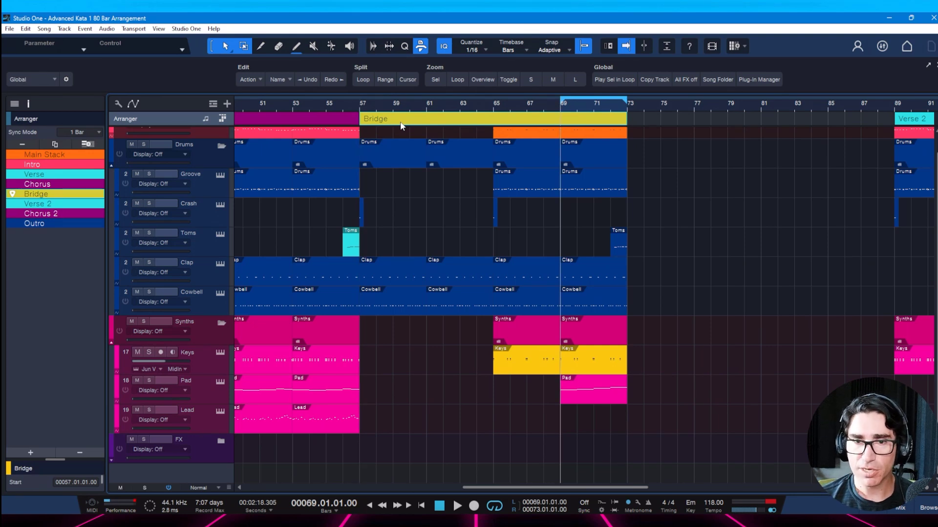
pyautogui.press('p')
pyautogui.press('KP_1')
pyautogui.press('space')
pyautogui.hotkey('ctrl', 's')
pyautogui.press('space')
pyautogui.press('space')
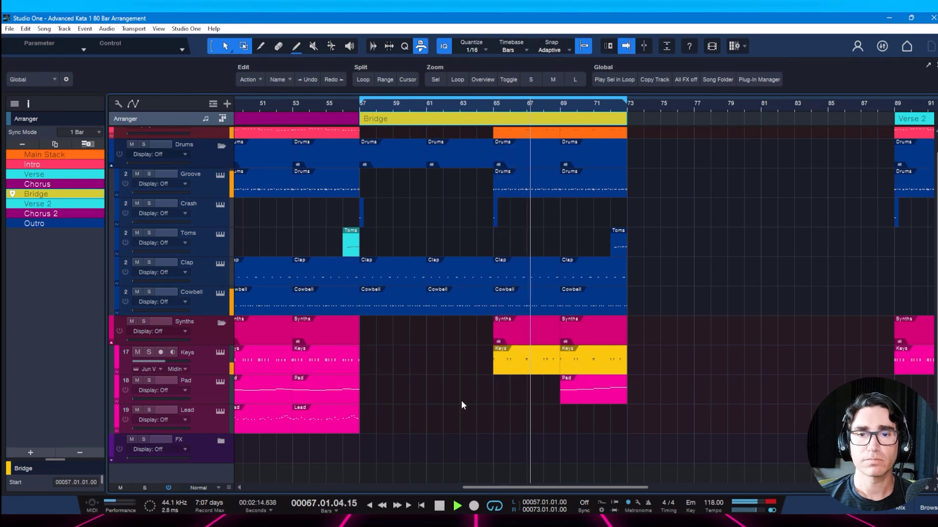
pyautogui.scroll(1, 440, 236)
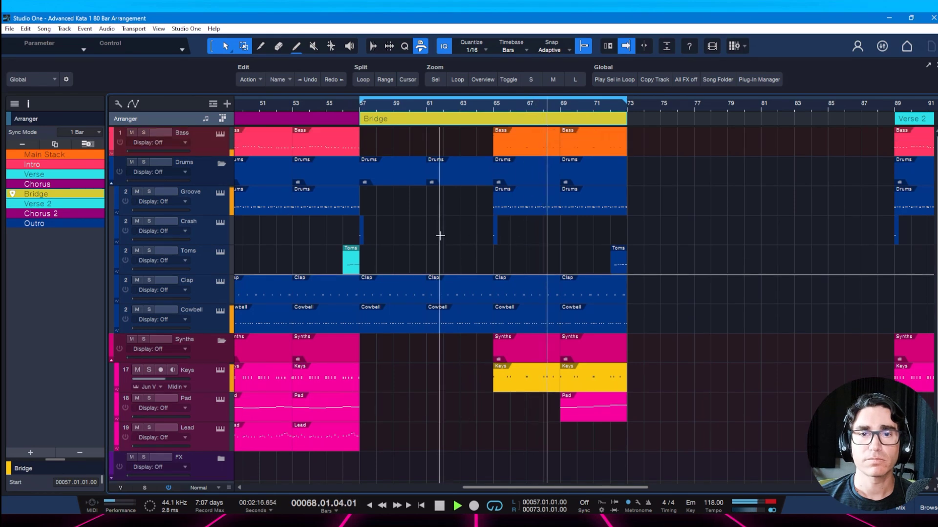
pyautogui.press('space')
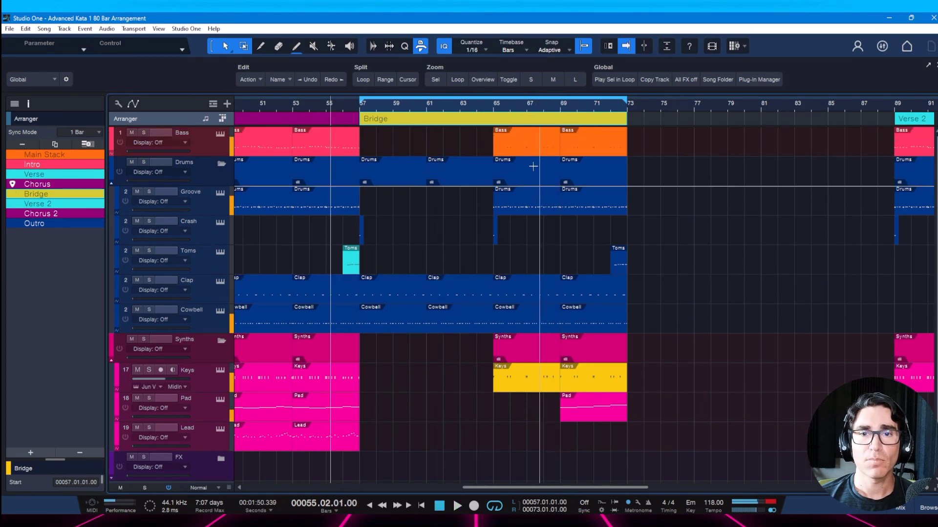
# - Copy the orange Bass clip from bar 65 to bar 61, save, and audition it
pyautogui.click(520, 150)
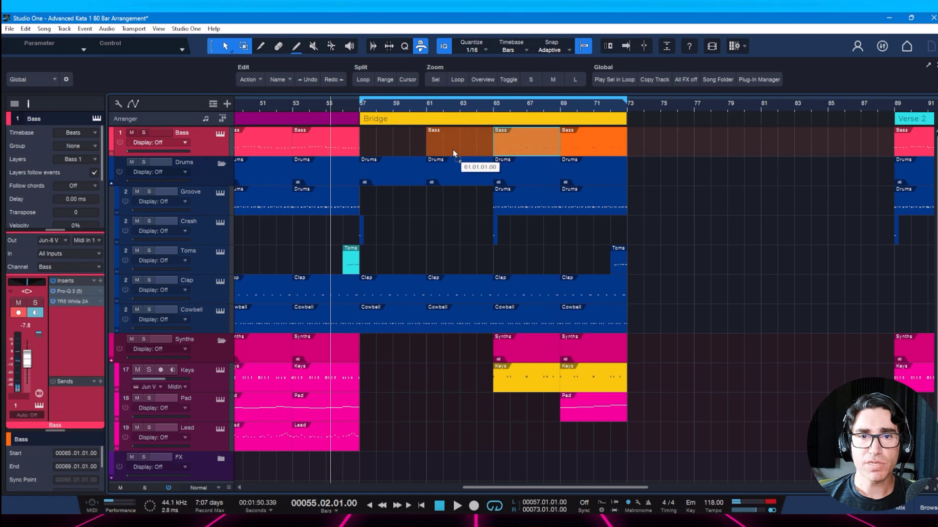
pyautogui.click(453, 149)
pyautogui.hotkey('ctrl', 's')
pyautogui.press('p')
pyautogui.press('space')
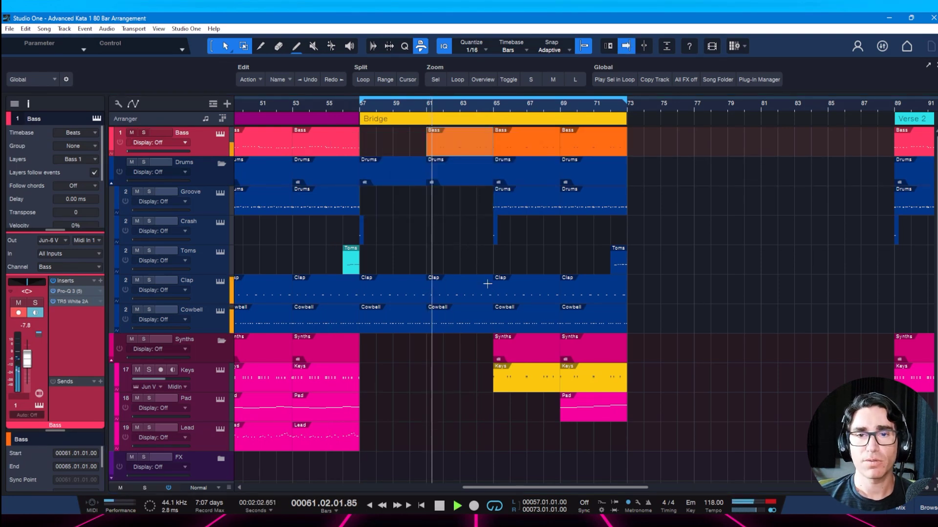
pyautogui.press('space')
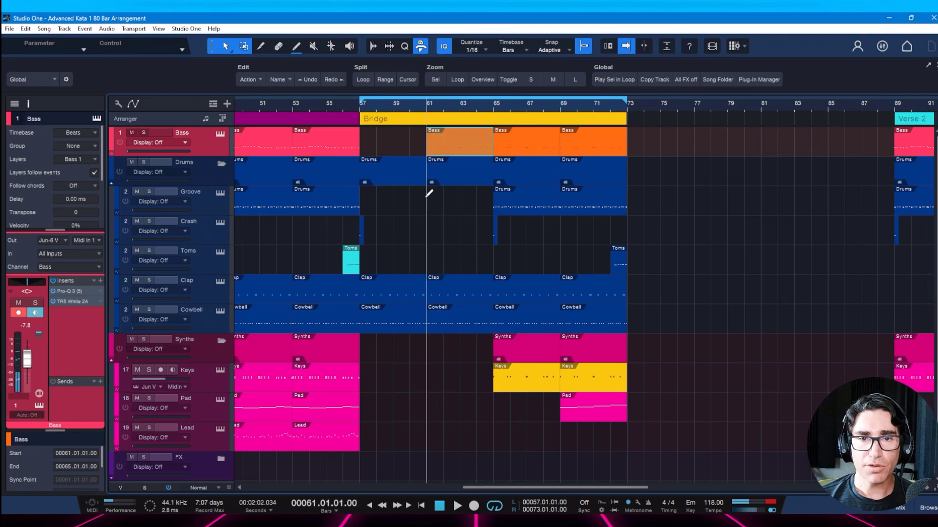
# - Copy the Groove drum clip from bar 65 to bar 61 and color the copy magenta
pyautogui.moveTo(511, 207); pyautogui.dragTo(444, 211)
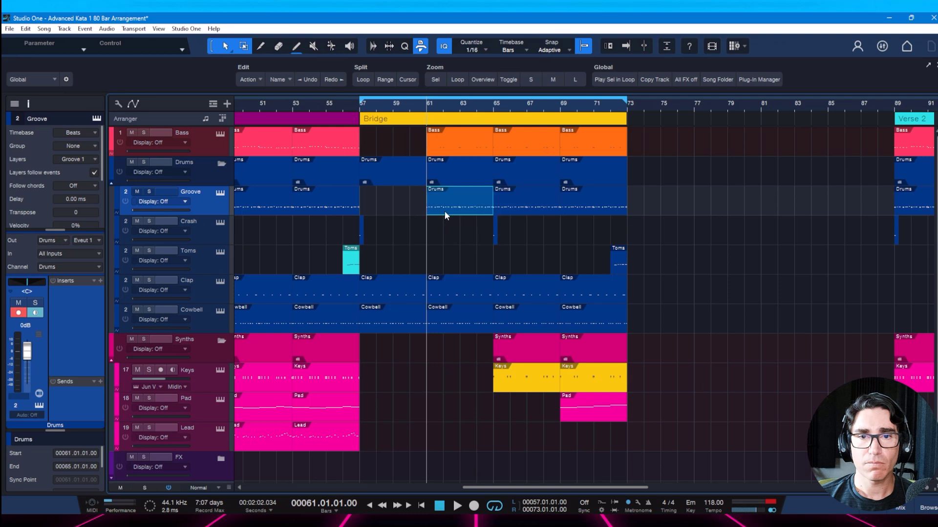
pyautogui.rightClick(444, 211)
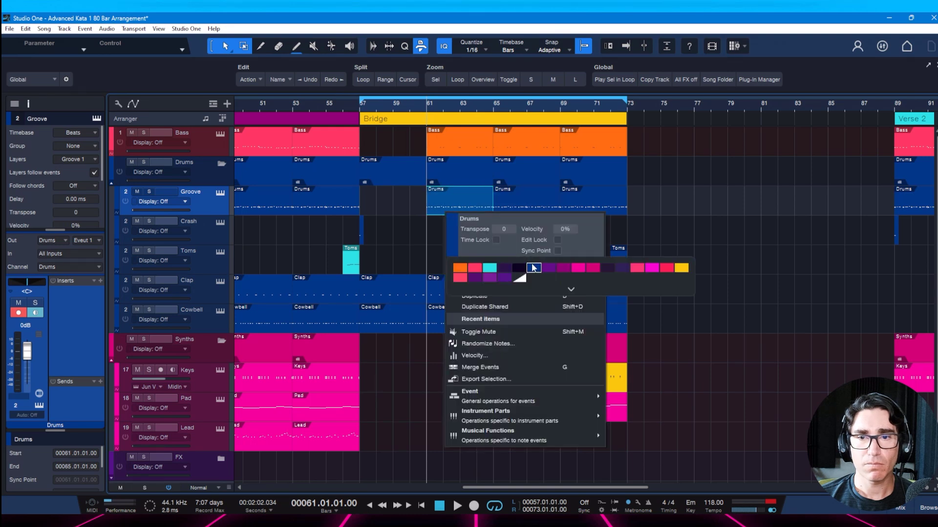
pyautogui.click(652, 268)
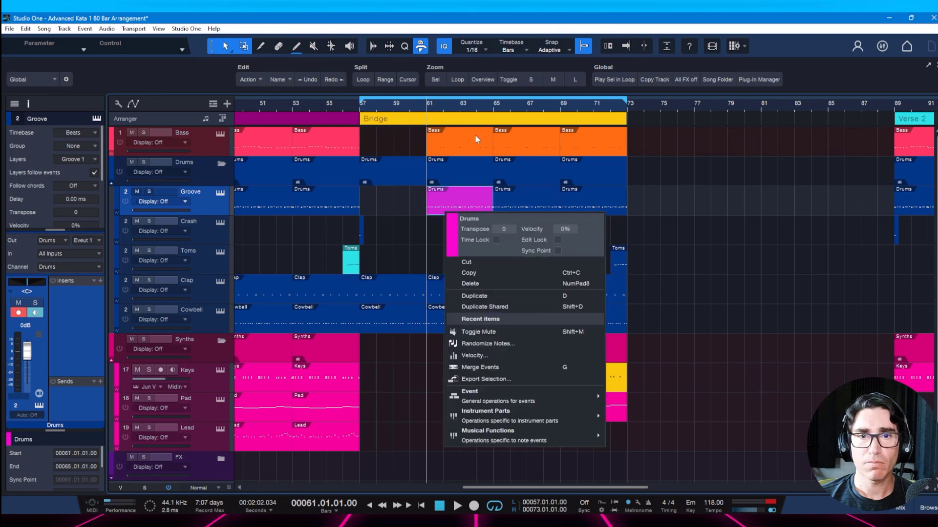
pyautogui.press('Escape')
# - Remove all Snare hits from the Groove clip at bar 61, play the pattern, and save
pyautogui.doubleClick(443, 212)
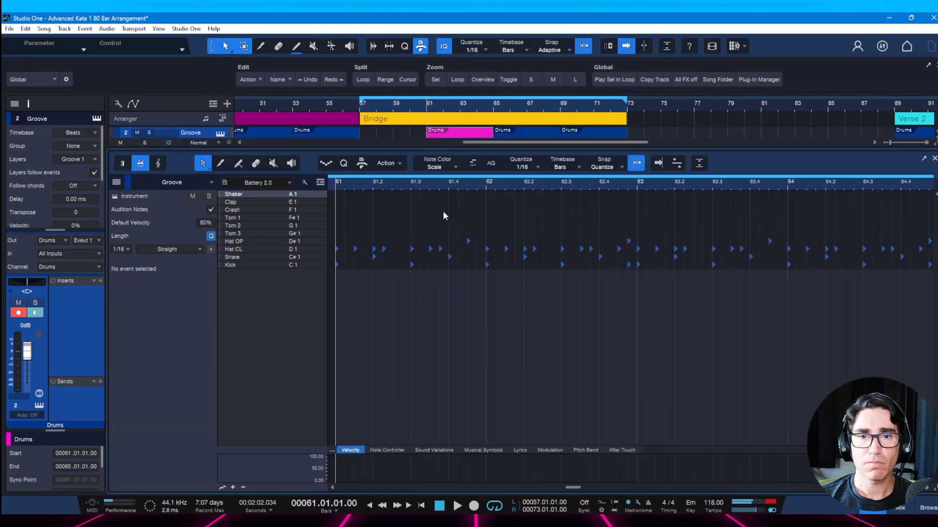
pyautogui.click(312, 256)
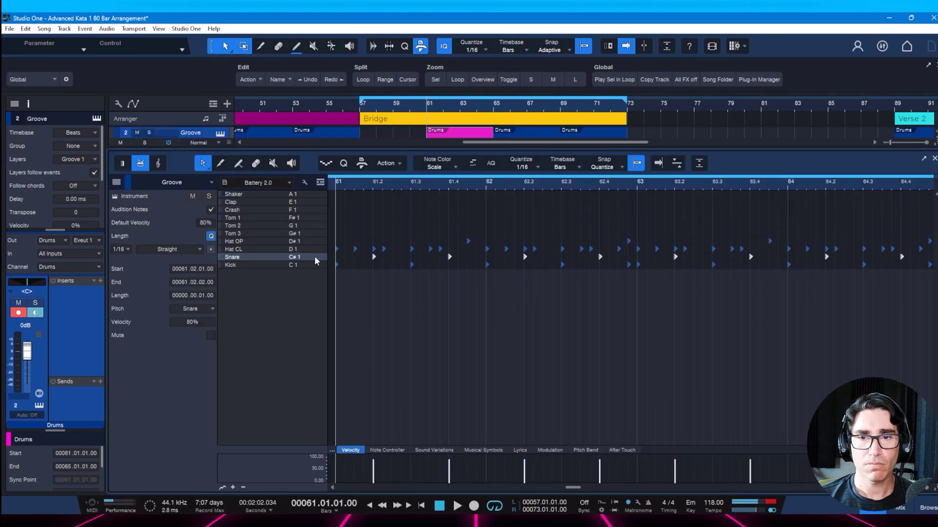
pyautogui.press('Up')
pyautogui.press('space')
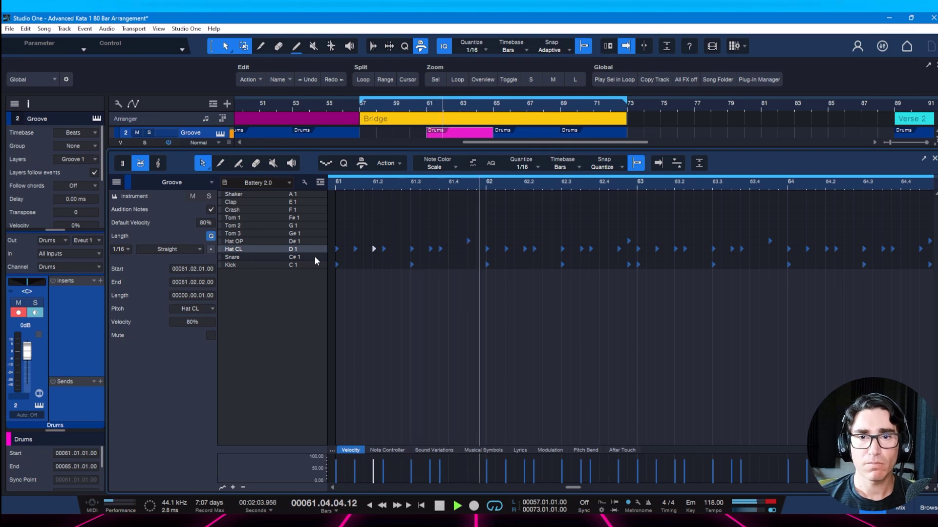
pyautogui.hotkey('ctrl', 's')
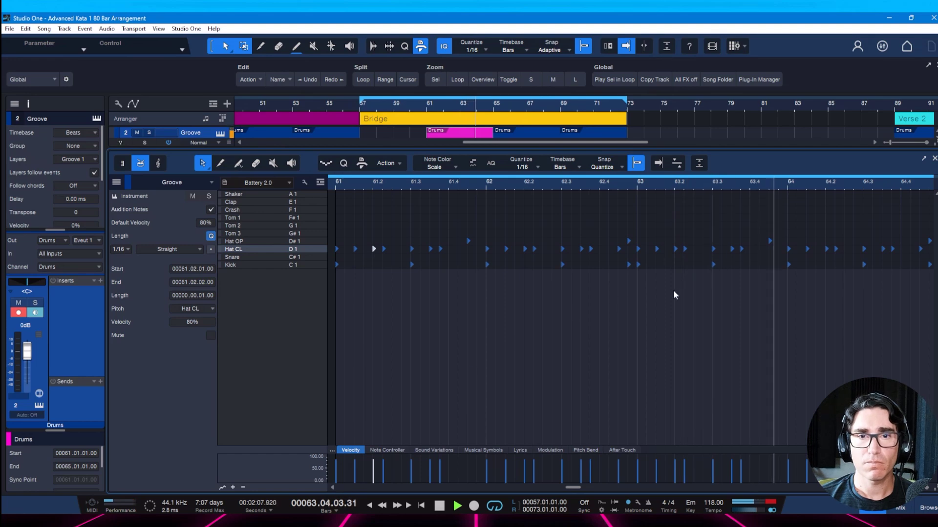
pyautogui.press('space')
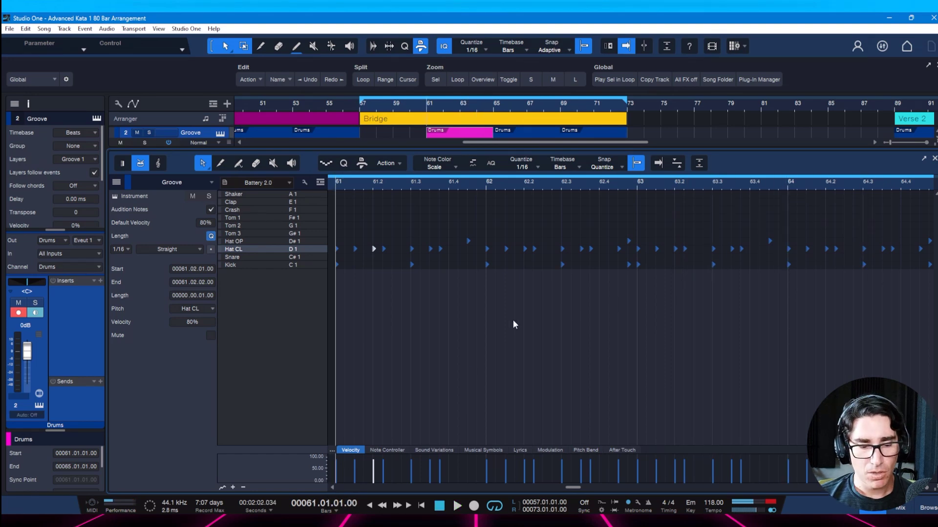
# - Close the drum editor, move the snareless Groove clip to bar 57, duplicate it to bar 61, and save
pyautogui.press('F2')
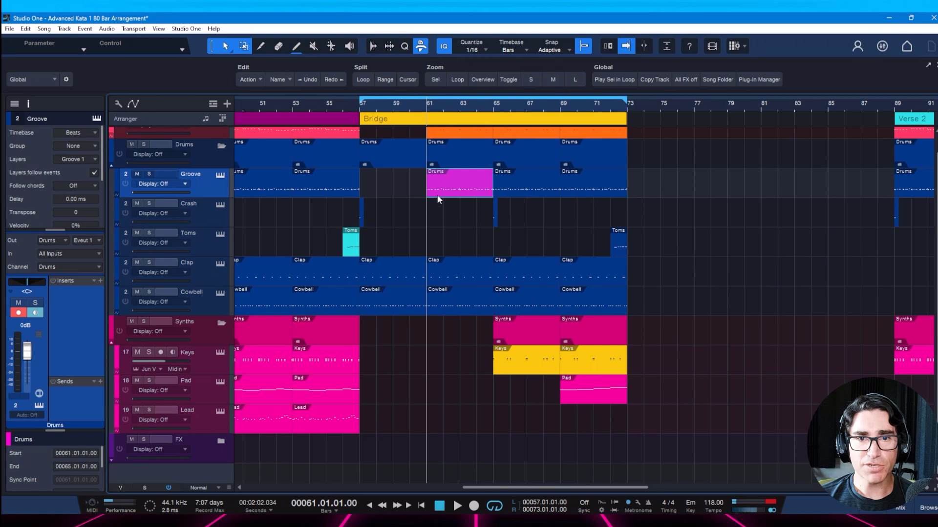
pyautogui.moveTo(452, 194); pyautogui.dragTo(387, 195)
pyautogui.press('d')
pyautogui.hotkey('ctrl', 's')
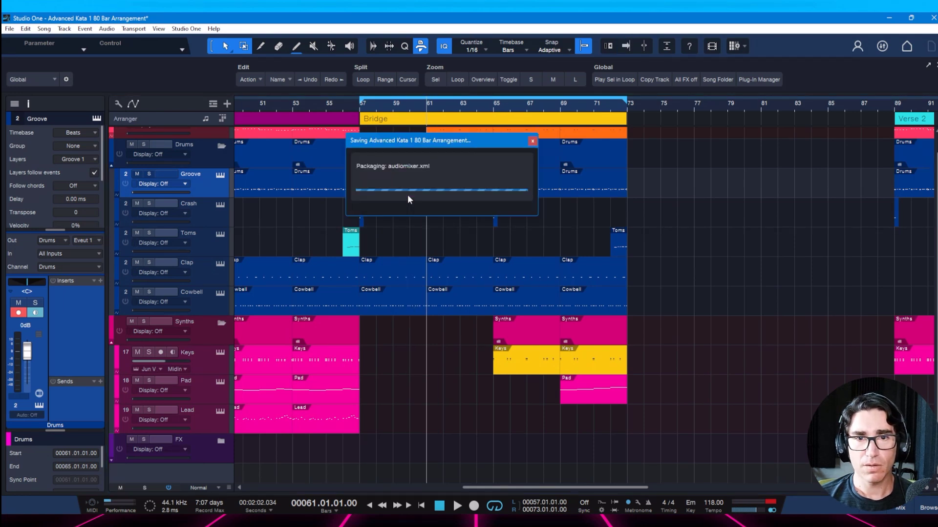
# - Color the duplicated Groove clip at bar 61 yellow
pyautogui.rightClick(439, 194)
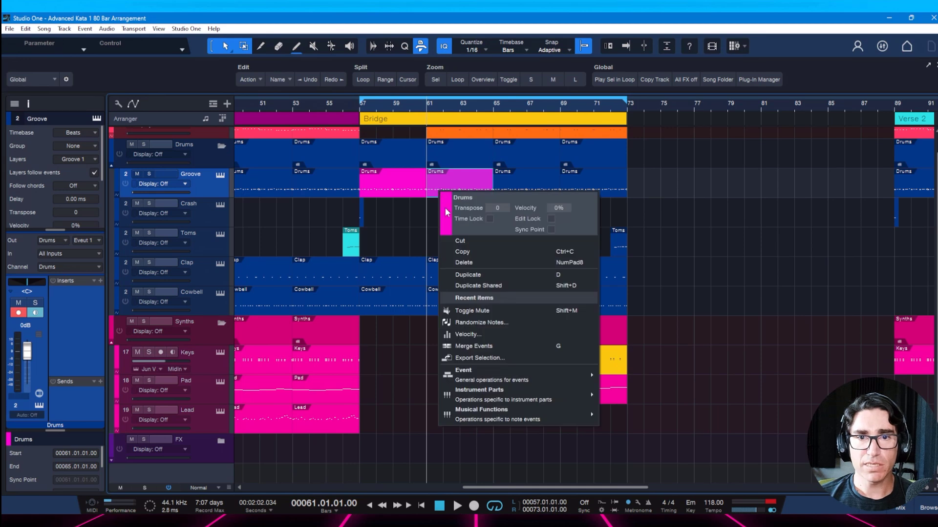
pyautogui.click(445, 207)
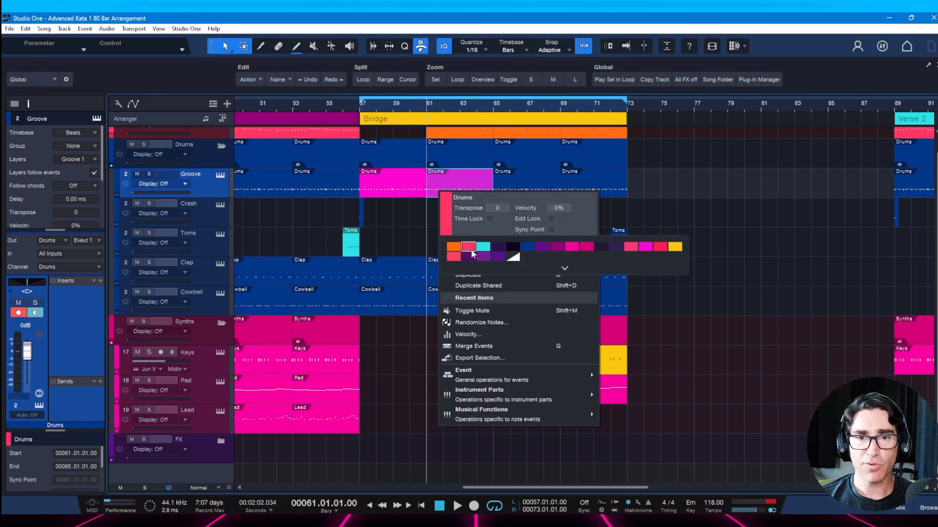
pyautogui.click(676, 247)
# - Save the song, play the Bridge from its start, and draw an empty one-bar Toms clip at bar 60
pyautogui.click(409, 106)
pyautogui.press('KP_1')
pyautogui.press('space')
pyautogui.hotkey('ctrl', 's')
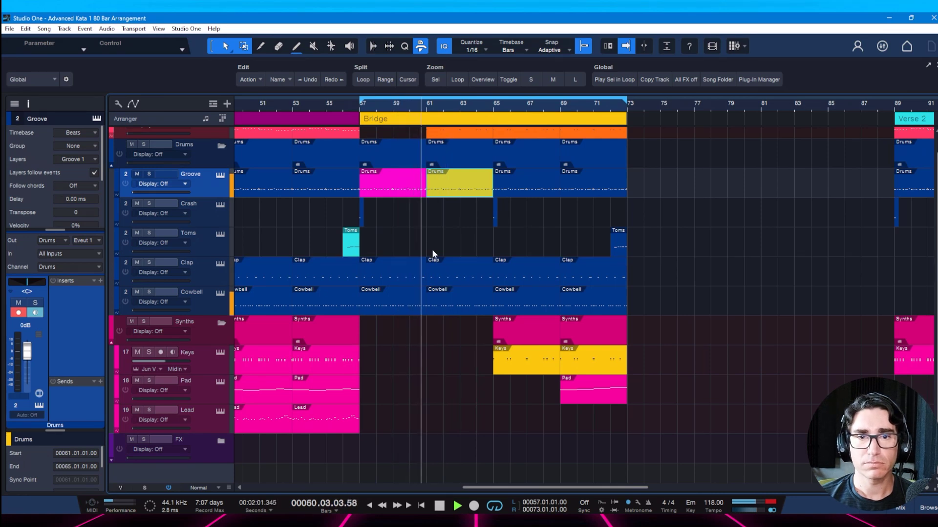
pyautogui.moveTo(415, 235); pyautogui.dragTo(431, 236)
pyautogui.press('space')
# - Add Kick hits on beats 2 and 4 throughout the yellow Groove clip at bar 61, play the Bridge, and save
pyautogui.doubleClick(464, 195)
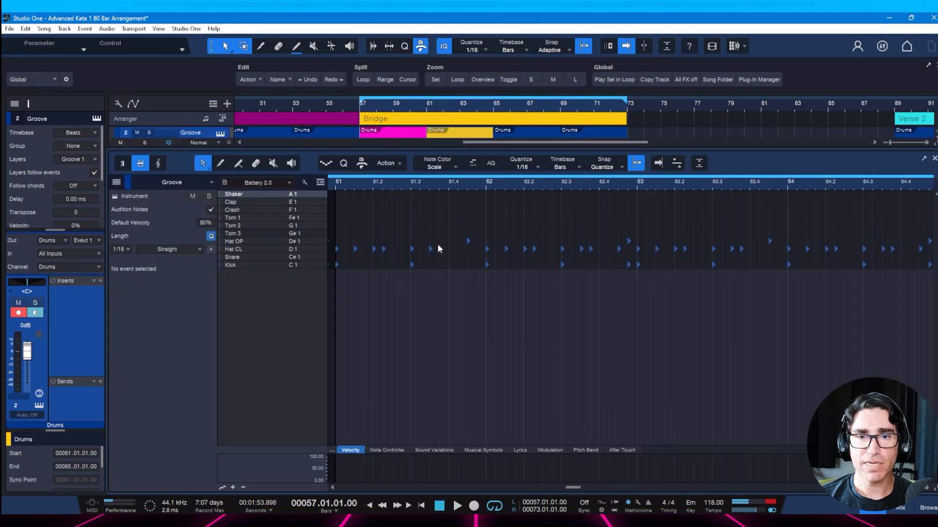
pyautogui.click(373, 265)
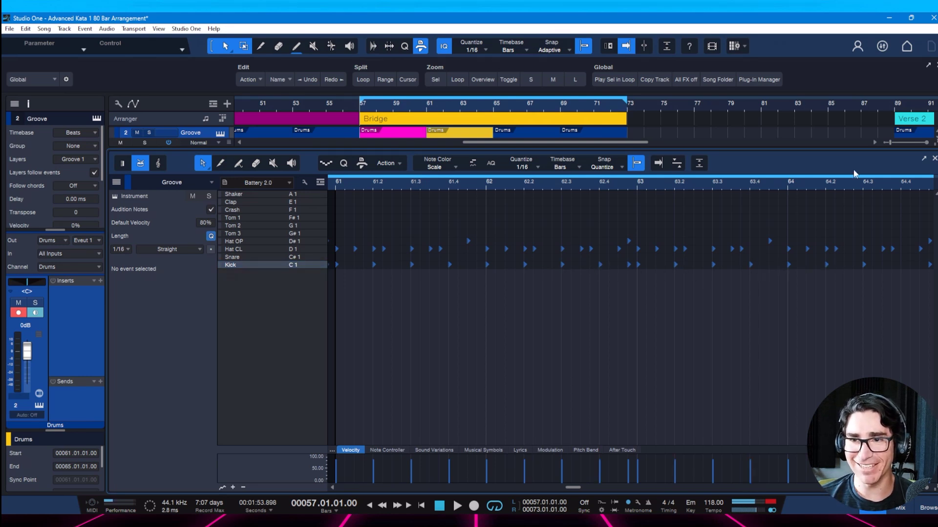
pyautogui.moveTo(837, 183); pyautogui.dragTo(798, 208)
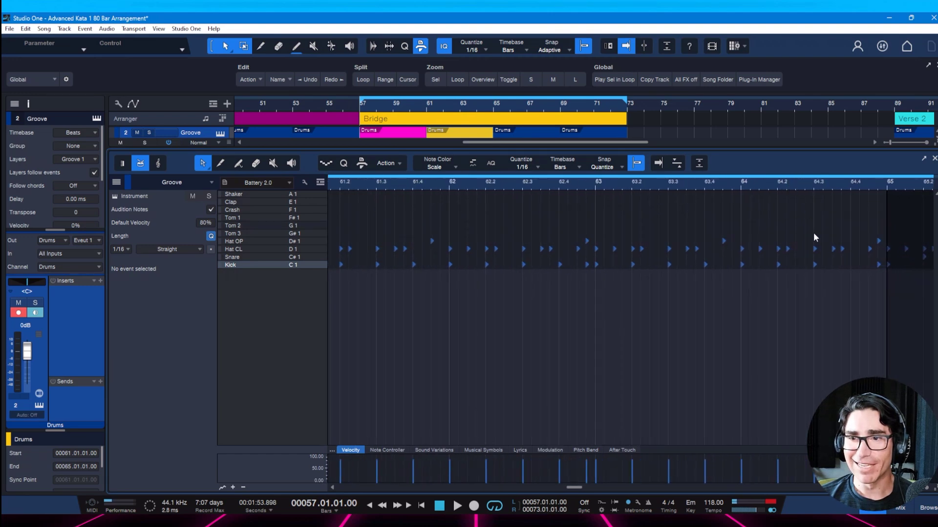
pyautogui.press('F2')
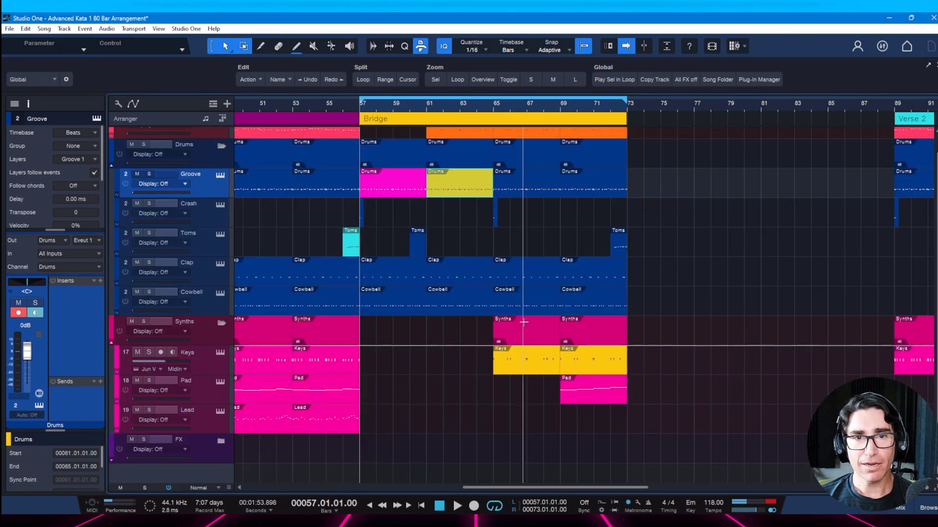
pyautogui.press('space')
pyautogui.hotkey('ctrl', 's')
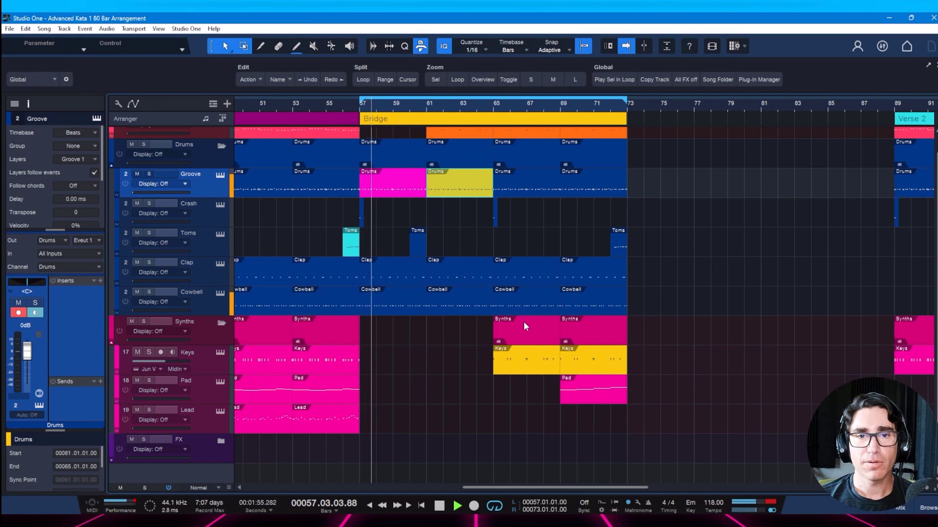
# - Play the transition from bar 56, and delete the Kick hits from the magenta Groove clip starting at bar 57
pyautogui.click(338, 117)
pyautogui.click(342, 102)
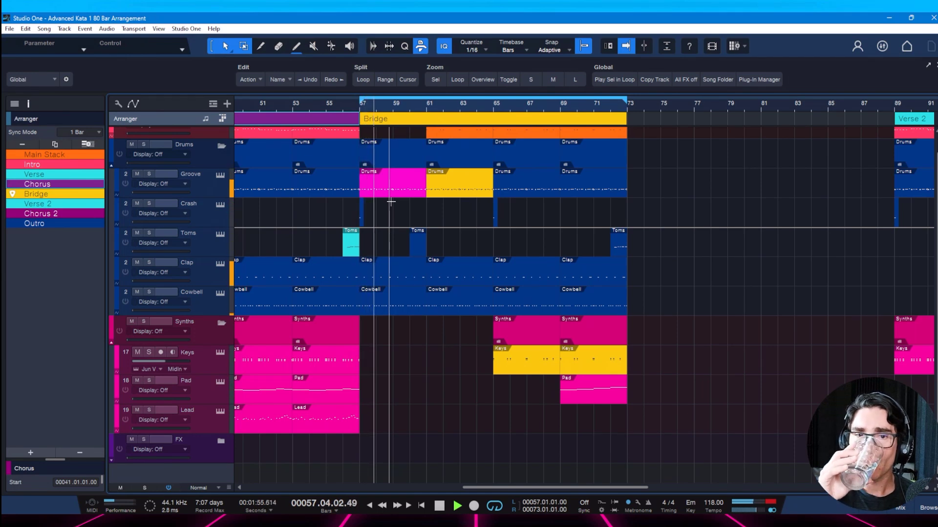
pyautogui.press('space')
pyautogui.doubleClick(392, 190)
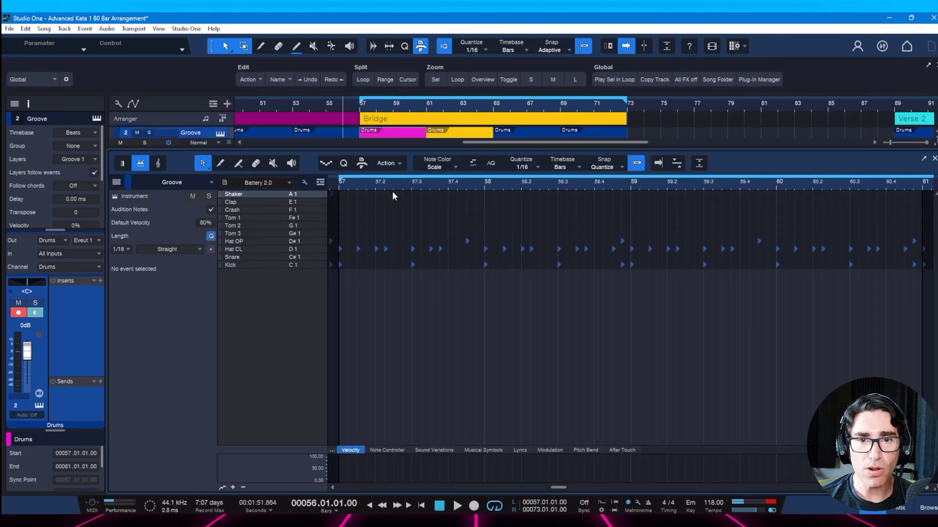
pyautogui.click(341, 264)
pyautogui.press('Delete')
pyautogui.click(413, 266)
pyautogui.press('Delete')
pyautogui.click(486, 265)
pyautogui.press('Delete')
pyautogui.click(559, 264)
pyautogui.press('Delete')
pyautogui.click(621, 265)
pyautogui.press('Delete')
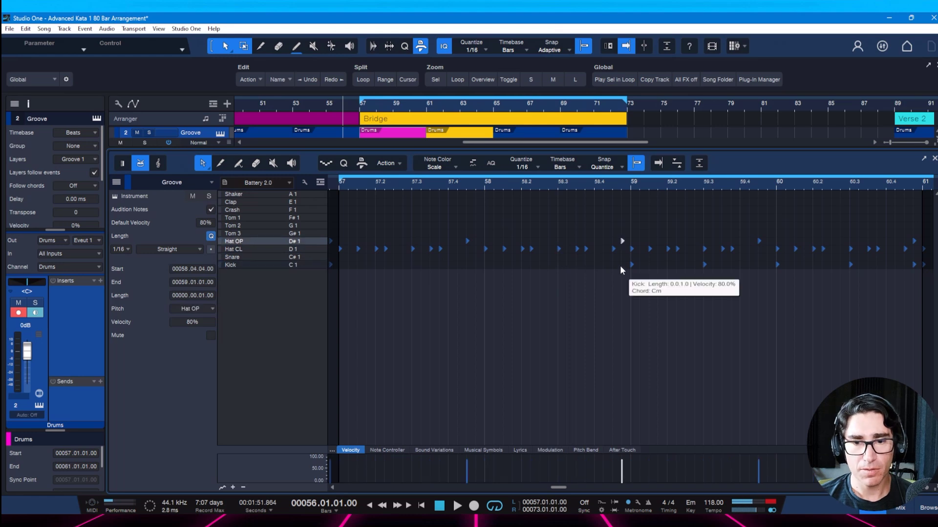
# - Close the drum editor, play the Bridge with the kickless opening, and save the song
pyautogui.press('F2')
pyautogui.press('space')
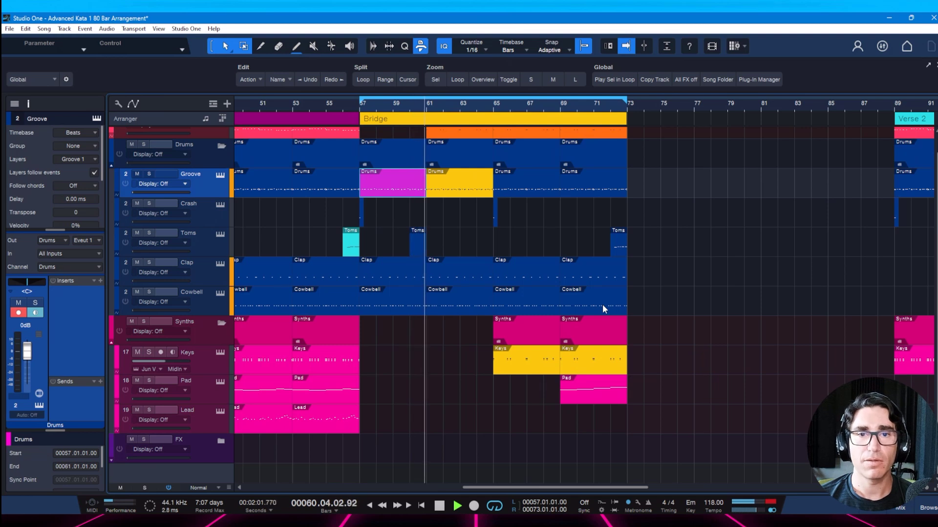
pyautogui.hotkey('ctrl', 's')
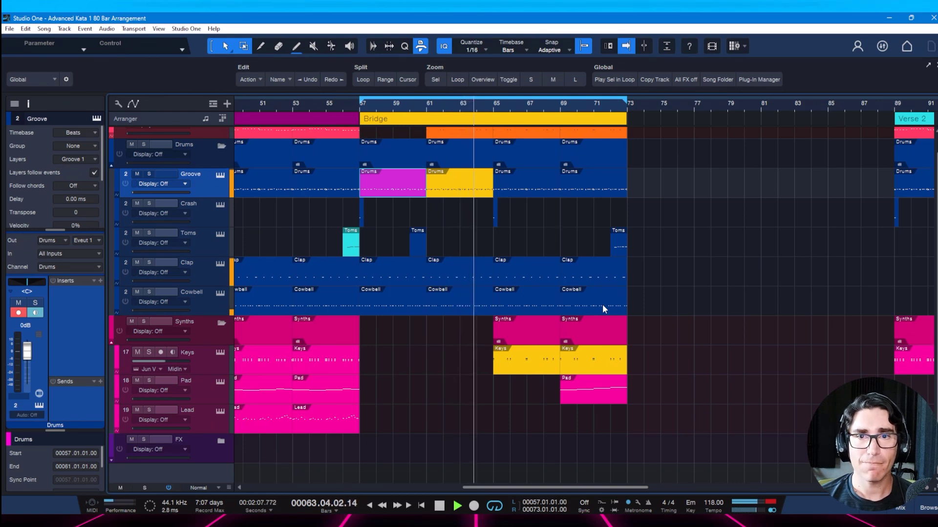
pyautogui.press('space')
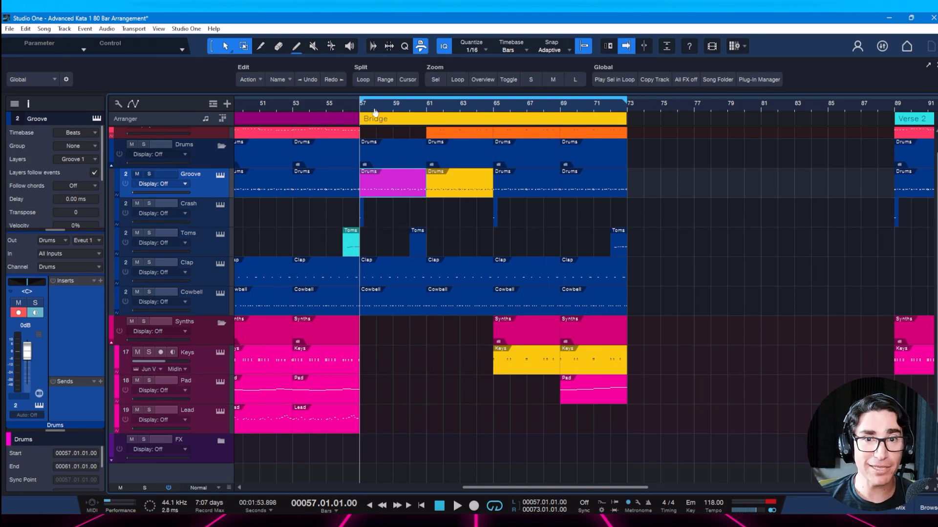
pyautogui.hotkey('ctrl', 's')
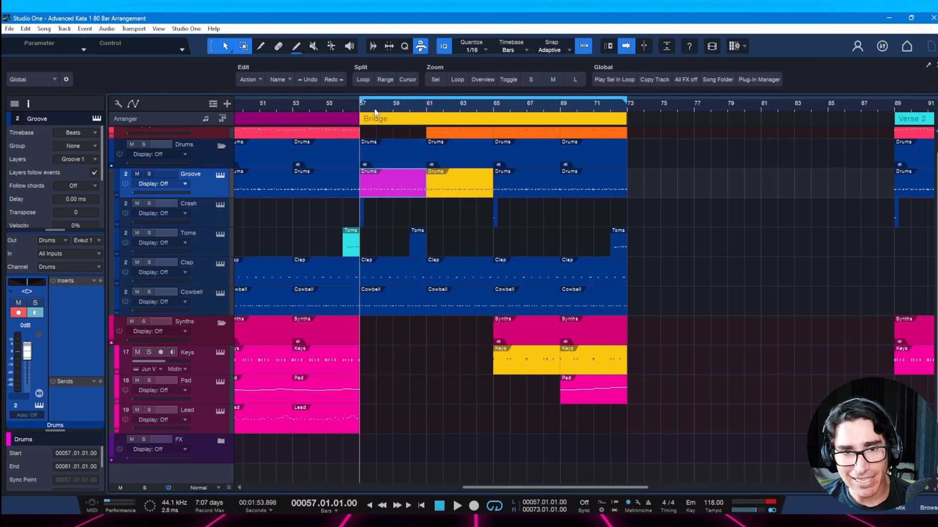
# - Replay the transition from the Chorus into the Bridge to check the drum build-up
pyautogui.press('space')
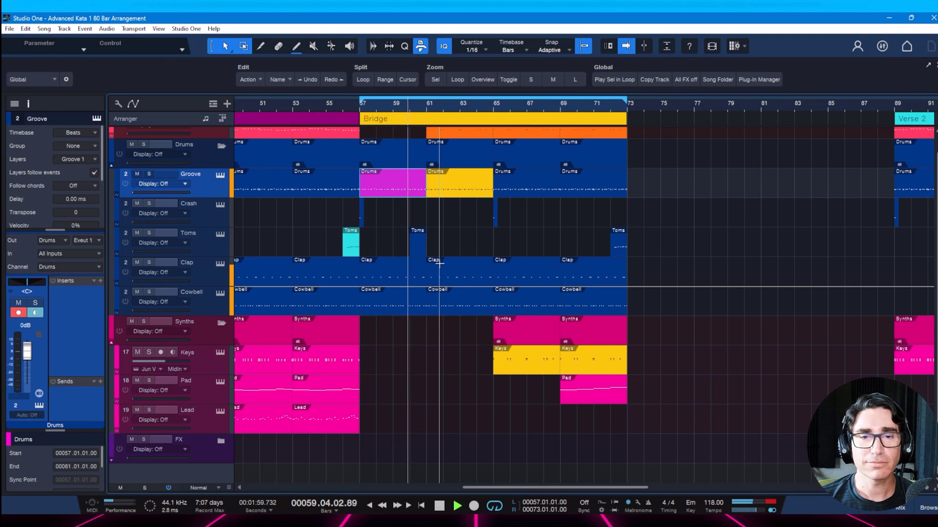
pyautogui.press('space')
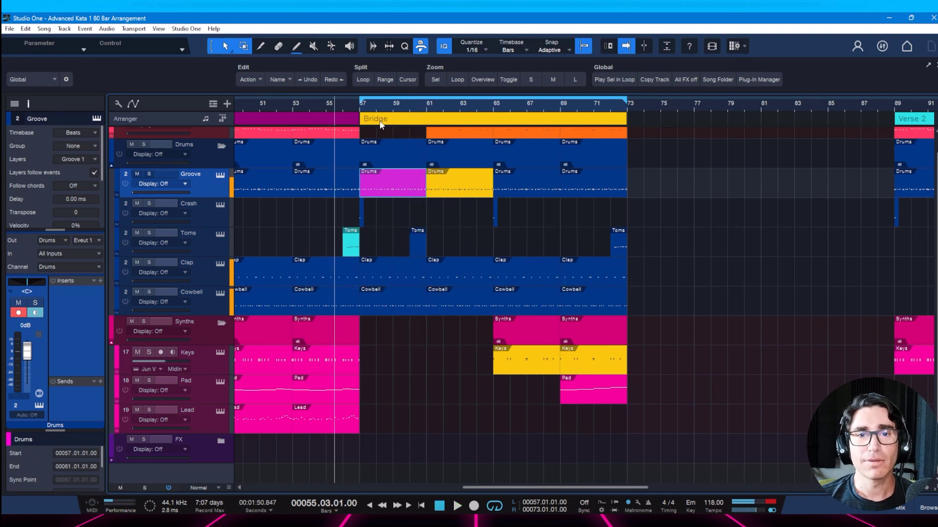
pyautogui.click(365, 111)
pyautogui.press('space')
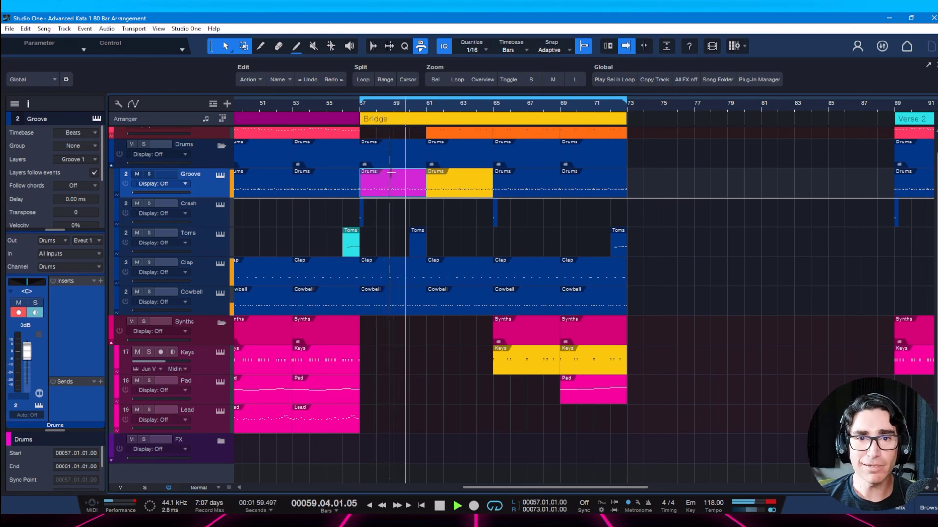
pyautogui.press('space')
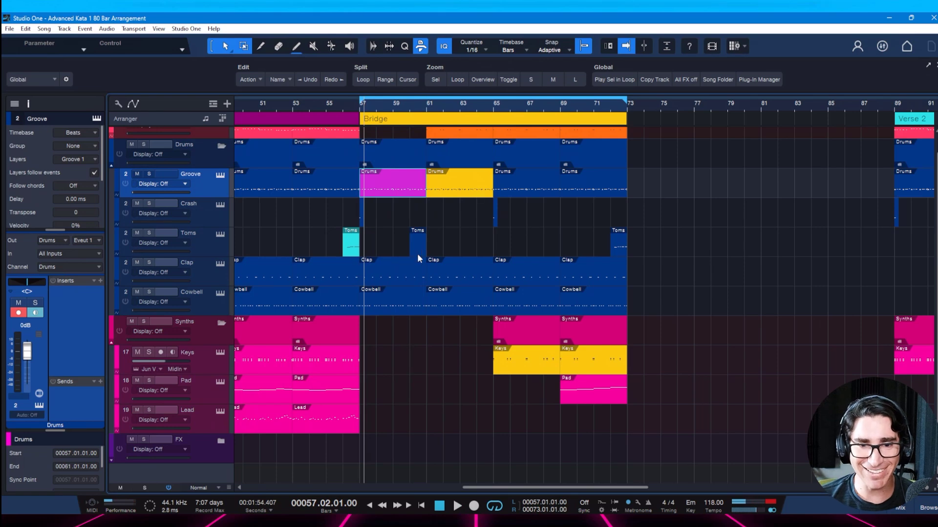
# - Open the empty Toms clip at bar 60 for editing and repeatedly audition its lead-in from bar 59
pyautogui.scroll(2, 405, 117)
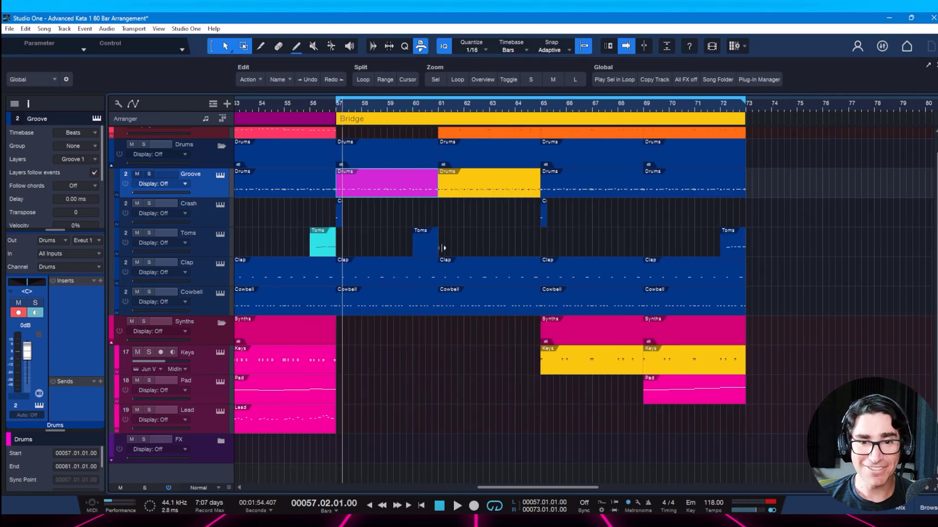
pyautogui.doubleClick(423, 253)
pyautogui.moveTo(465, 191); pyautogui.dragTo(414, 174)
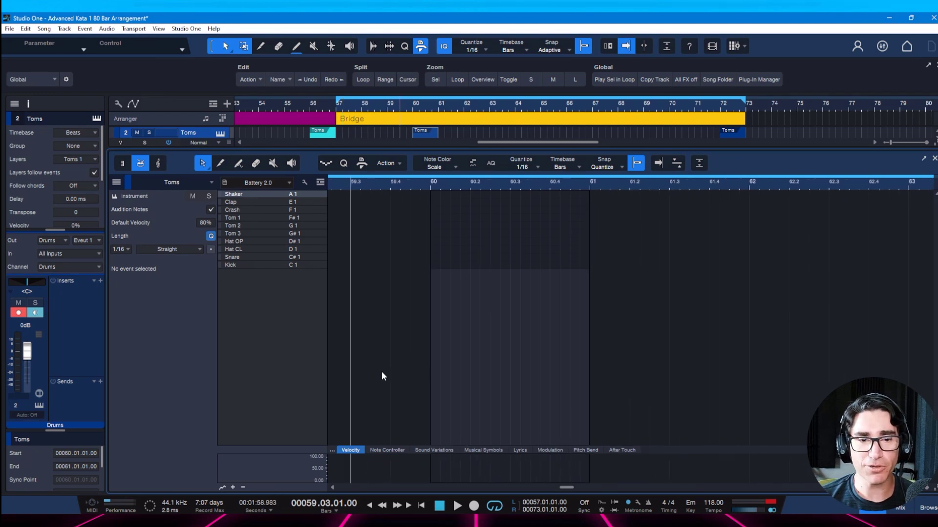
pyautogui.click(281, 522)
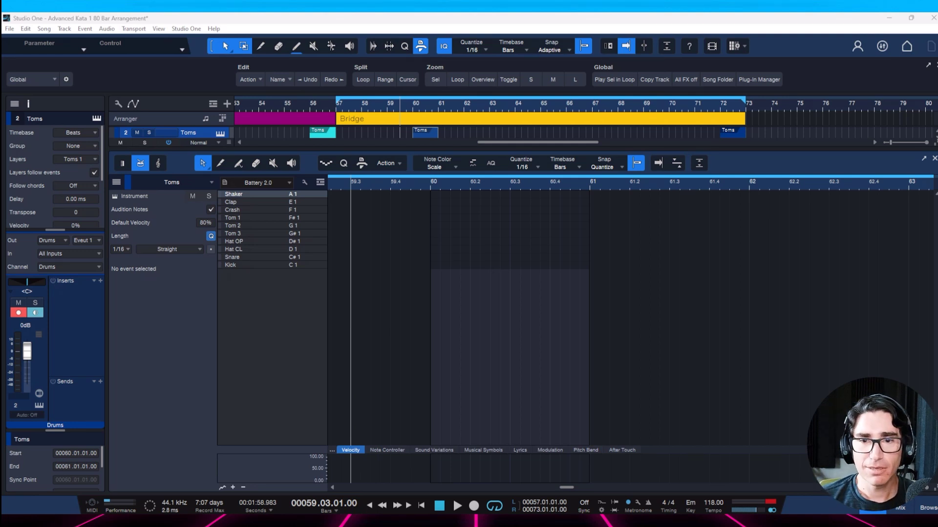
pyautogui.press('space')
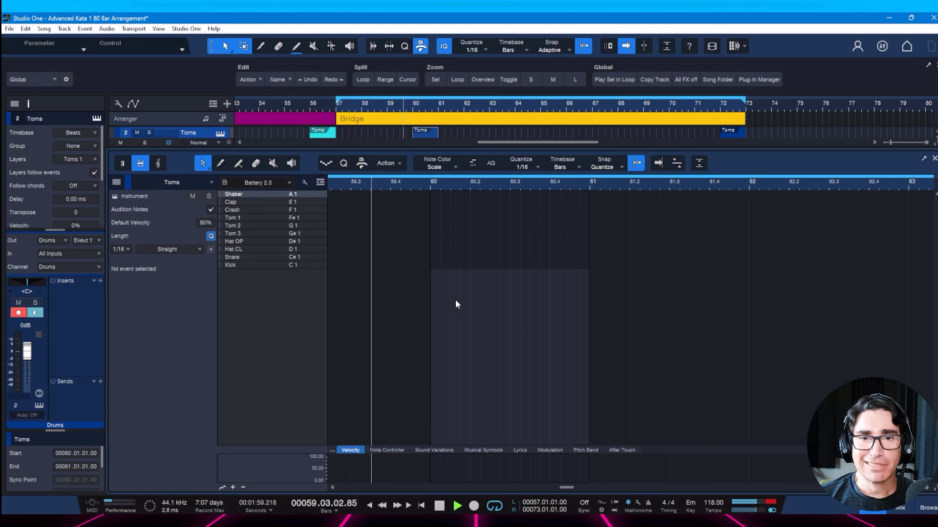
pyautogui.press('space')
pyautogui.press('space')
pyautogui.press('space')
pyautogui.press('space')
pyautogui.press('space')
pyautogui.hscroll(-2, 440, 102)
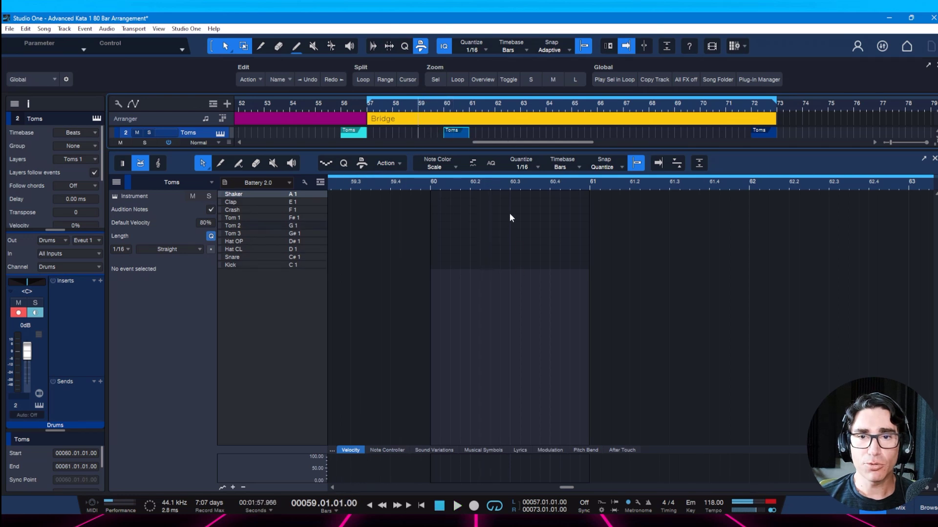
# - Place Tom 1 hits at 60.2.2 and 60.2.3 in the Toms clip and audition them from bar 60
pyautogui.click(430, 188)
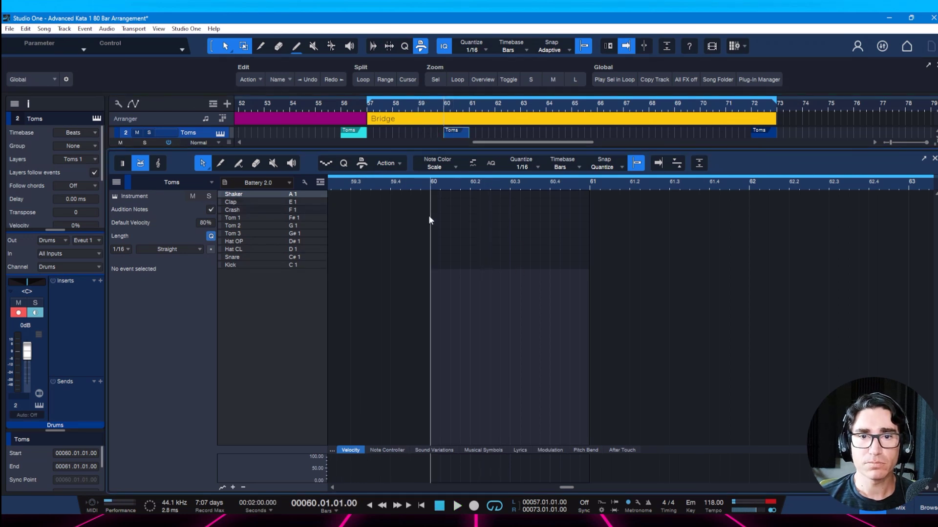
pyautogui.click(481, 210)
pyautogui.click(481, 218)
pyautogui.press('space')
pyautogui.press('space')
pyautogui.click(491, 218)
pyautogui.press('space')
pyautogui.press('space')
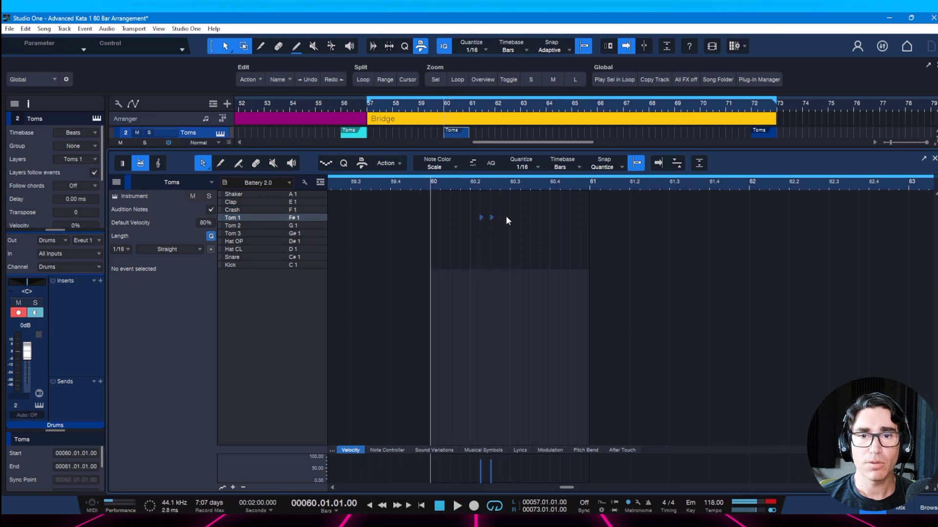
# - Remove the Tom 1 hit at 60.2.2, place Tom 1 hits at 60.2.3 and 60.2.4 instead, and audition the fill
pyautogui.click(491, 218)
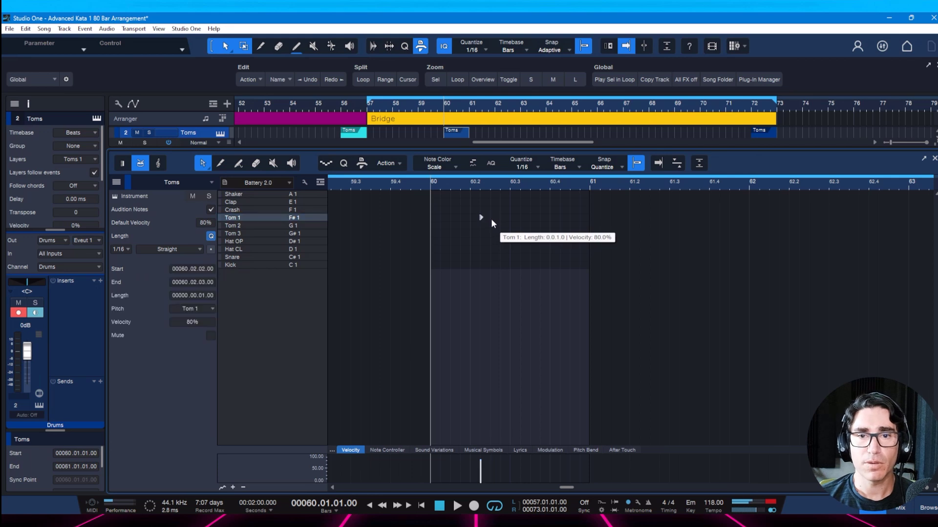
pyautogui.press('Delete')
pyautogui.press('space')
pyautogui.press('space')
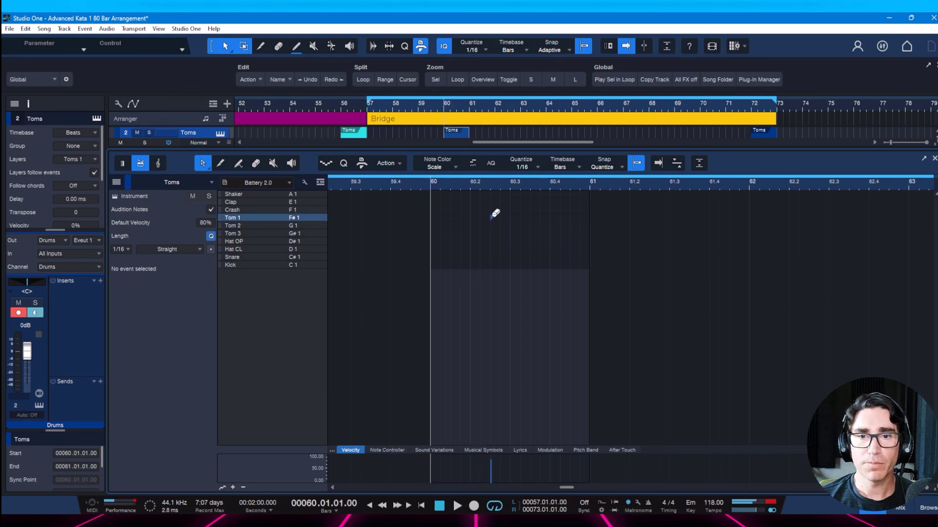
pyautogui.press('space')
pyautogui.press('space')
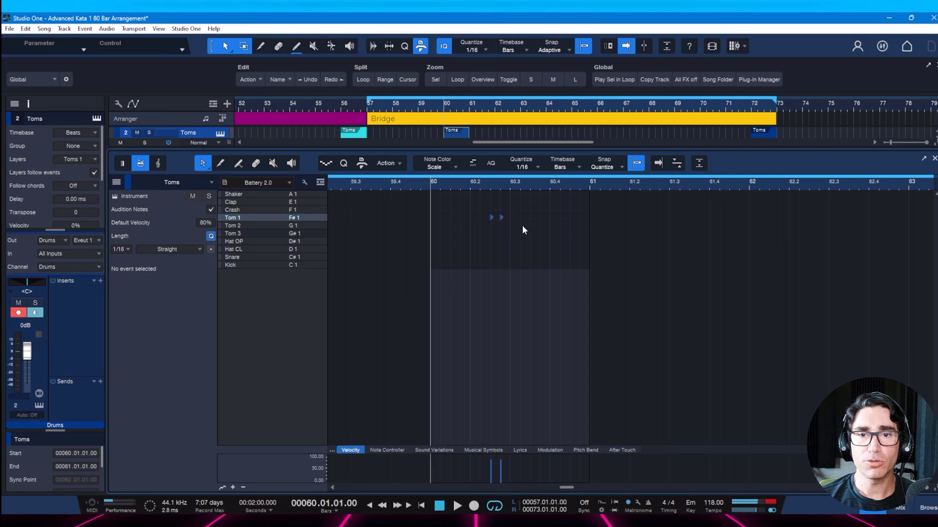
# - Complete the fill with Tom 1 at 60.3.1, Tom 2 at 60.3.2, and Tom 3 at 60.3.4, 60.4.1 and 60.4.3; play and save
pyautogui.click(522, 225)
pyautogui.press('space')
pyautogui.press('space')
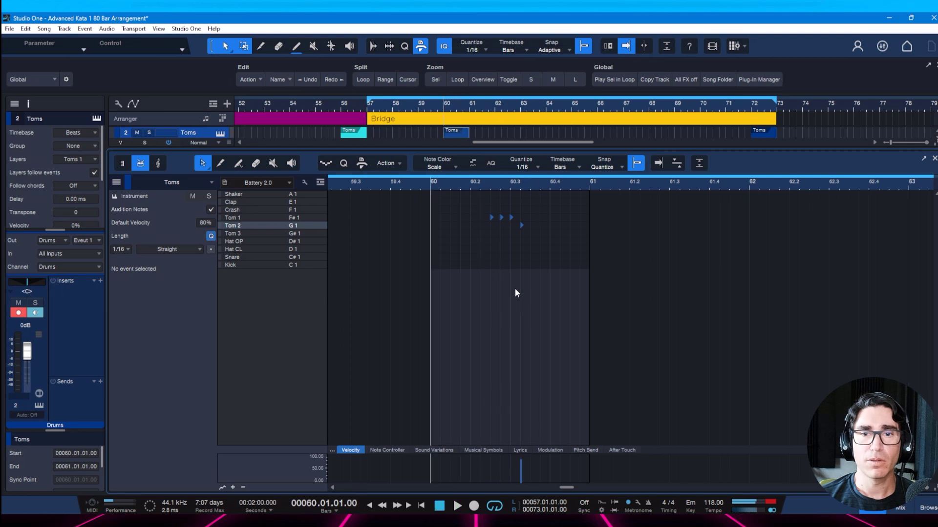
pyautogui.click(541, 233)
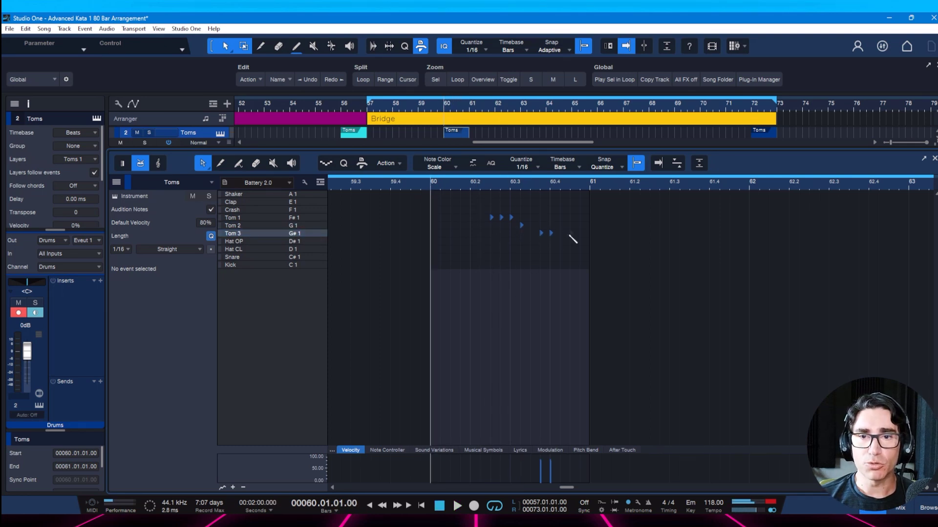
pyautogui.press('space')
pyautogui.hotkey('ctrl', 's')
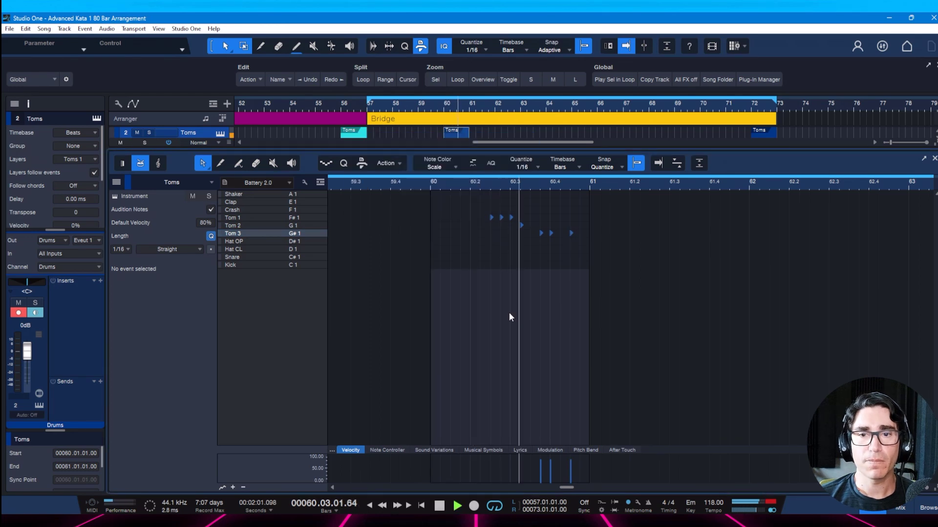
pyautogui.press('space')
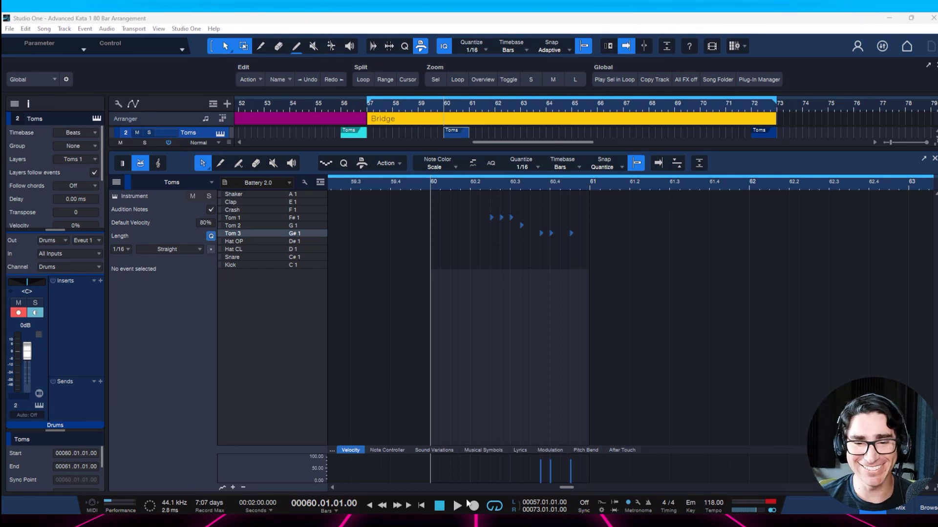
pyautogui.hotkey('alt', 'Tab')
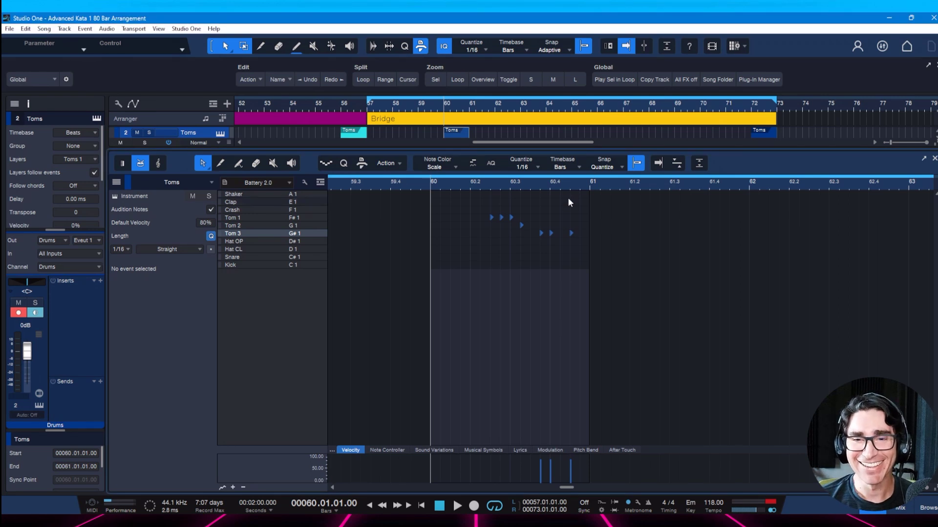
pyautogui.moveTo(563, 187); pyautogui.dragTo(549, 194)
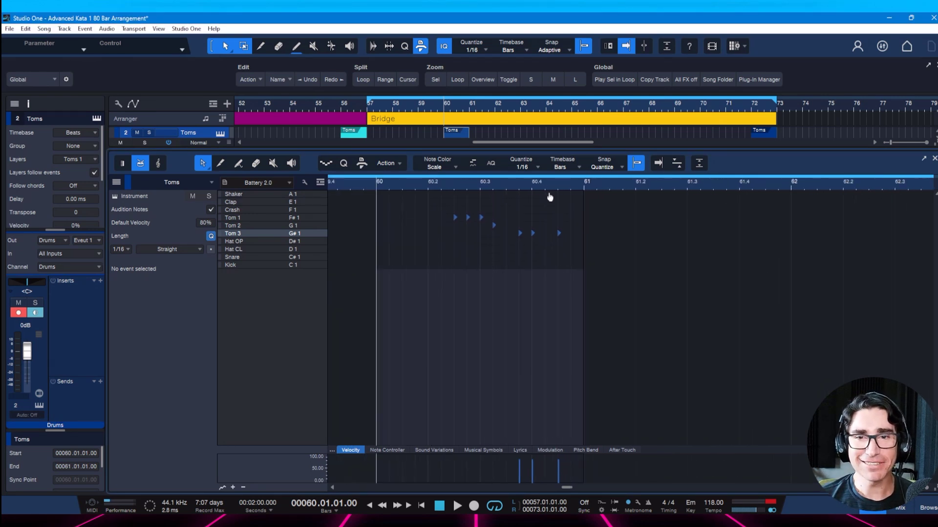
# - Audition the Toms fill, add two unsnapped Tom 1 grace hits just before 60.2.3, and play them from 60.2
pyautogui.press('space')
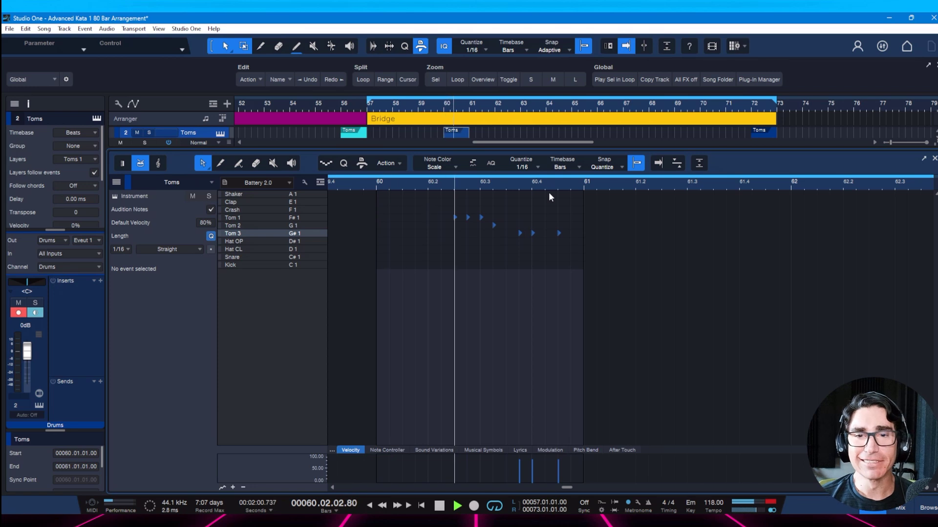
pyautogui.press('space')
pyautogui.moveTo(471, 191)
pyautogui.mouseDown()
pyautogui.moveTo(455, 189)
pyautogui.moveTo(458, 204)
pyautogui.mouseUp()
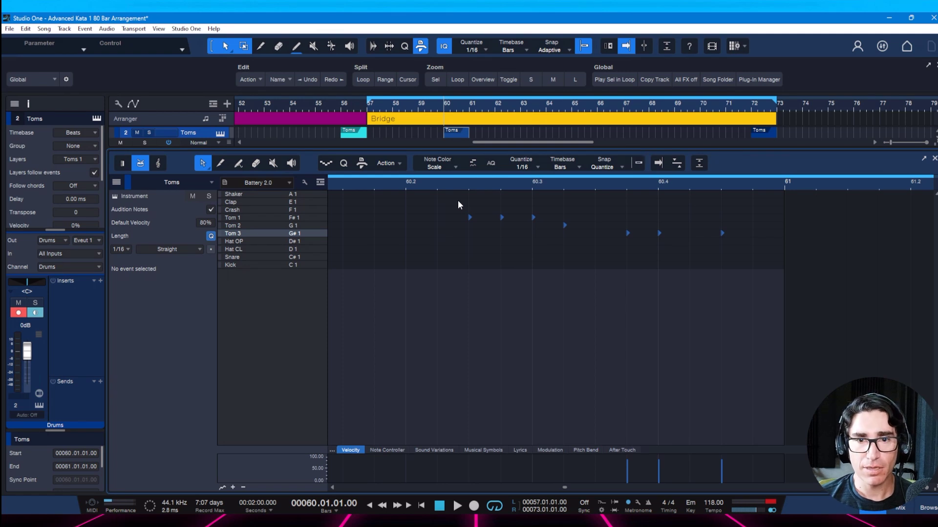
pyautogui.moveTo(463, 187); pyautogui.dragTo(460, 197)
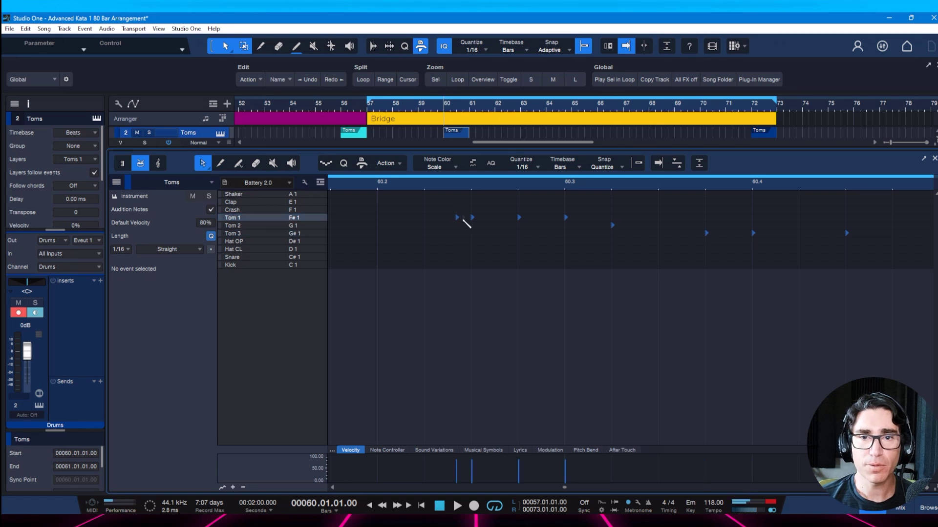
pyautogui.moveTo(465, 219); pyautogui.dragTo(463, 222)
pyautogui.click(376, 186)
pyautogui.press('space')
pyautogui.press('space')
# - Move the first Tom 1 grace hit earlier to about 60.2.2.40 and audition the fill repeatedly
pyautogui.moveTo(461, 217); pyautogui.dragTo(442, 218)
pyautogui.press('space')
pyautogui.press('space')
pyautogui.press('space')
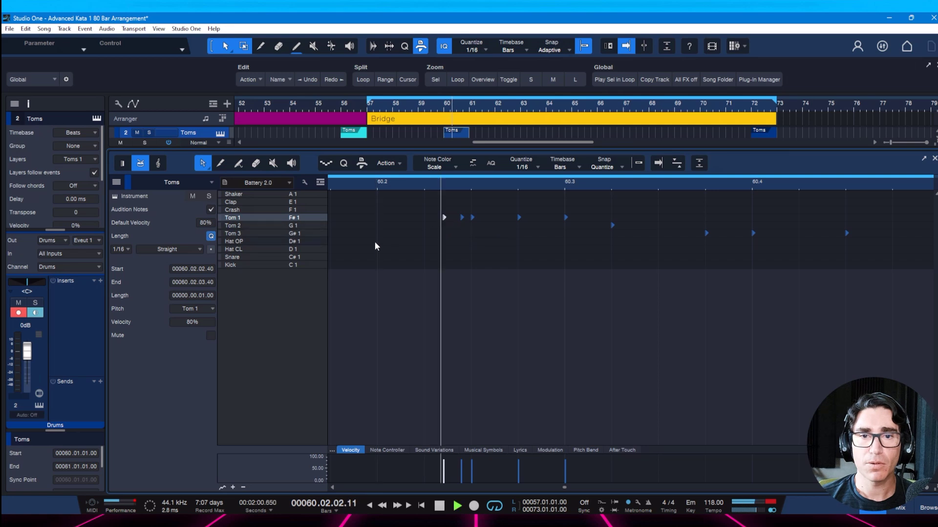
pyautogui.press('space')
pyautogui.press('space')
pyautogui.press('space')
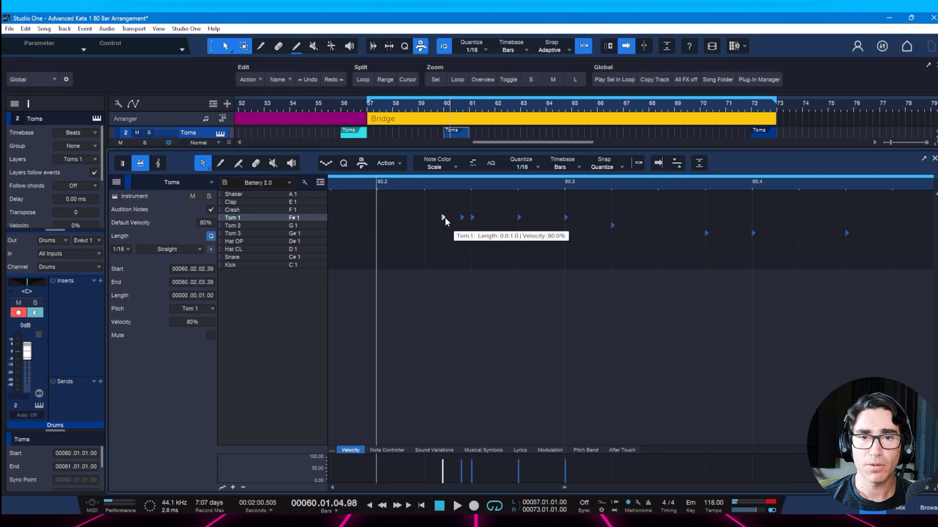
# - Nudge both Tom 1 grace hits slightly earlier, bringing the second to about 60.2.2.70, and audition the fill
pyautogui.hotkey('alt', 'Left')
pyautogui.hotkey('alt', 'Left')
pyautogui.press('space')
pyautogui.press('space')
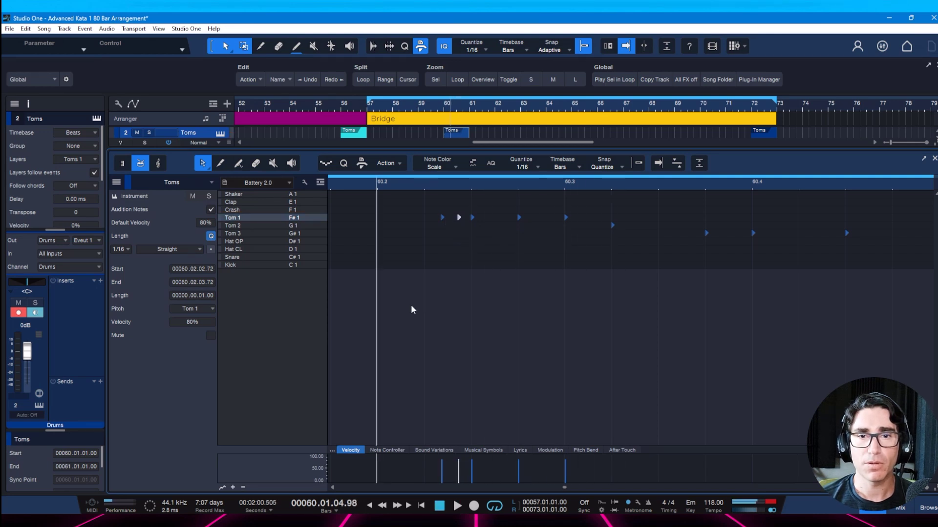
pyautogui.hotkey('alt', 'Left')
pyautogui.hotkey('alt', 'Left')
pyautogui.hotkey('alt', 'Left')
pyautogui.hotkey('alt', 'Left')
pyautogui.hotkey('alt', 'Left')
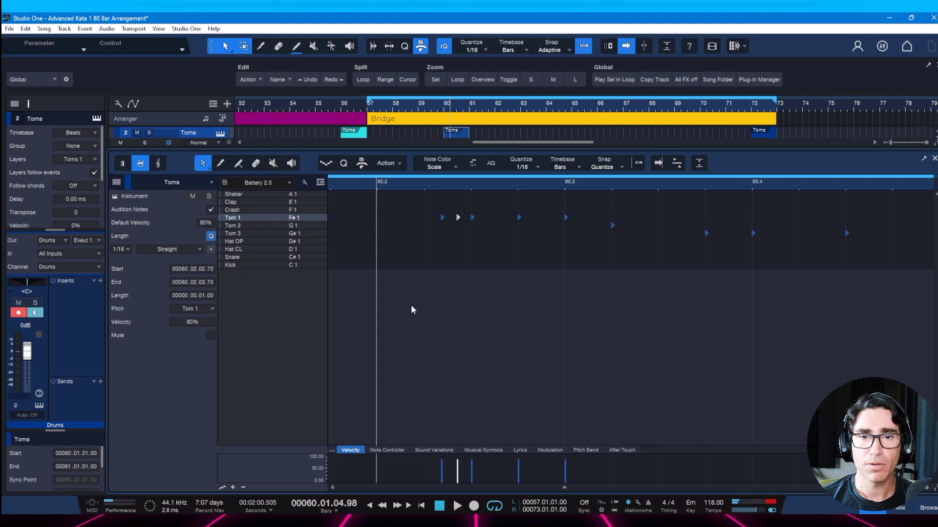
pyautogui.hotkey('alt', 'Left')
pyautogui.press('space')
pyautogui.press('space')
# - Nudge the two Tom 1 grace hits further ahead, with the second at 60.2.2.61, and audition the timing
pyautogui.hotkey('alt', 'Left')
pyautogui.hotkey('alt', 'Left')
pyautogui.hotkey('alt', 'Left')
pyautogui.hotkey('alt', 'Left')
pyautogui.hotkey('alt', 'Left')
pyautogui.hotkey('alt', 'Left')
pyautogui.hotkey('alt', 'Left')
pyautogui.press('Right')
pyautogui.hotkey('alt', 'Left')
pyautogui.hotkey('alt', 'Left')
pyautogui.hotkey('alt', 'Left')
pyautogui.hotkey('alt', 'Left')
pyautogui.hotkey('alt', 'Left')
pyautogui.hotkey('alt', 'Left')
pyautogui.press('space')
pyautogui.press('space')
pyautogui.hotkey('alt', 'Left')
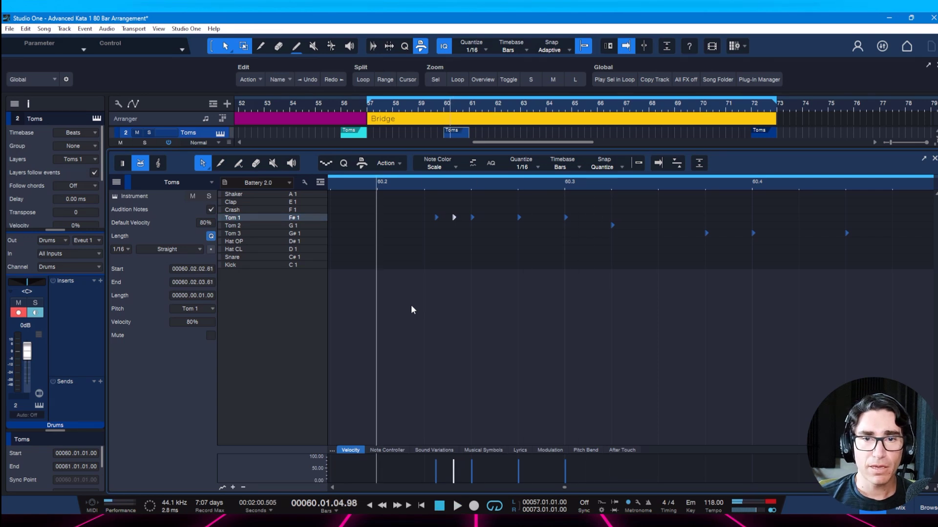
# - Nudge the first Tom 1 grace hit earlier to 60.2.2.18
pyautogui.hotkey('alt', 'Left')
pyautogui.hotkey('alt', 'Left')
pyautogui.hotkey('alt', 'Left')
pyautogui.hotkey('alt', 'Left')
pyautogui.hotkey('alt', 'Left')
pyautogui.hotkey('alt', 'Left')
pyautogui.hotkey('alt', 'Left')
pyautogui.hotkey('alt', 'Left')
pyautogui.hotkey('alt', 'Left')
pyautogui.hotkey('alt', 'Left')
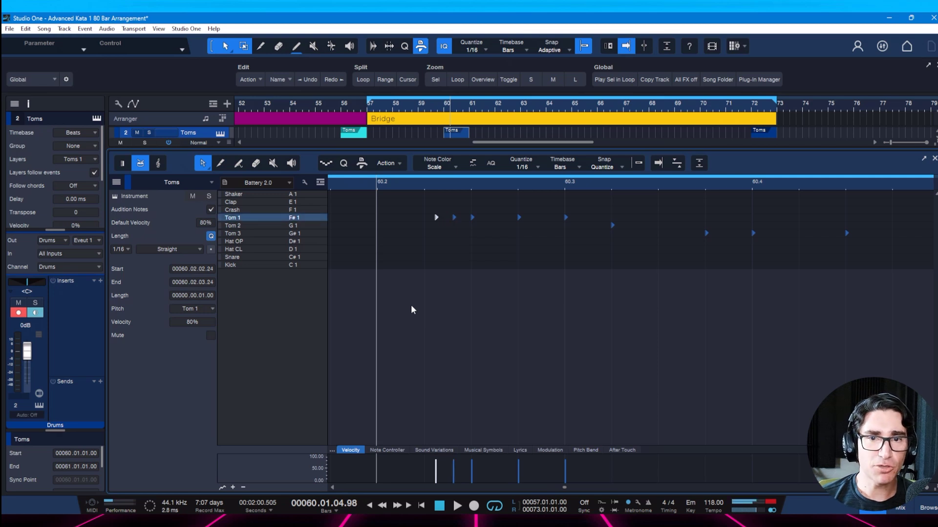
pyautogui.hotkey('alt', 'Left')
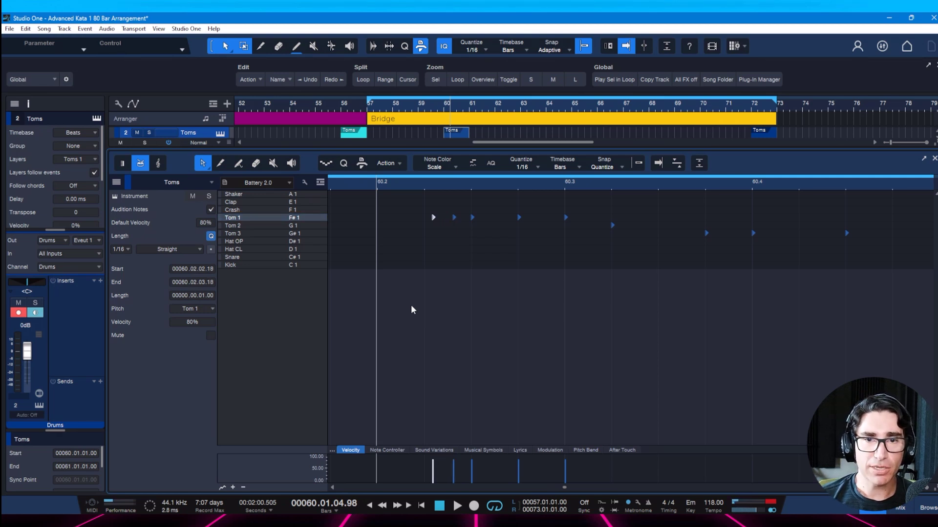
# - Nudge the second Tom 1 grace hit to 60.2.2.59, audition the fill, and save the song
pyautogui.press('Right')
pyautogui.hotkey('alt', 'Left')
pyautogui.hotkey('alt', 'Left')
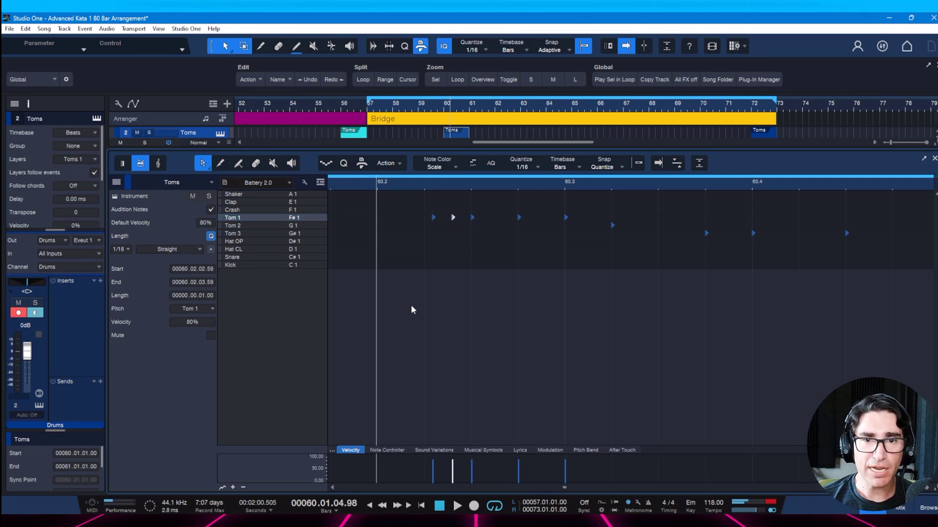
pyautogui.press('space')
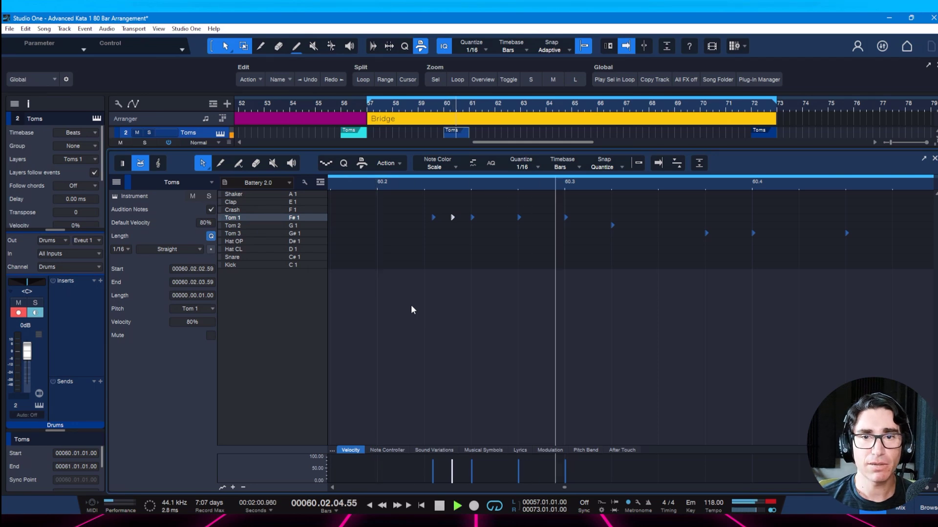
pyautogui.press('space')
pyautogui.press('space')
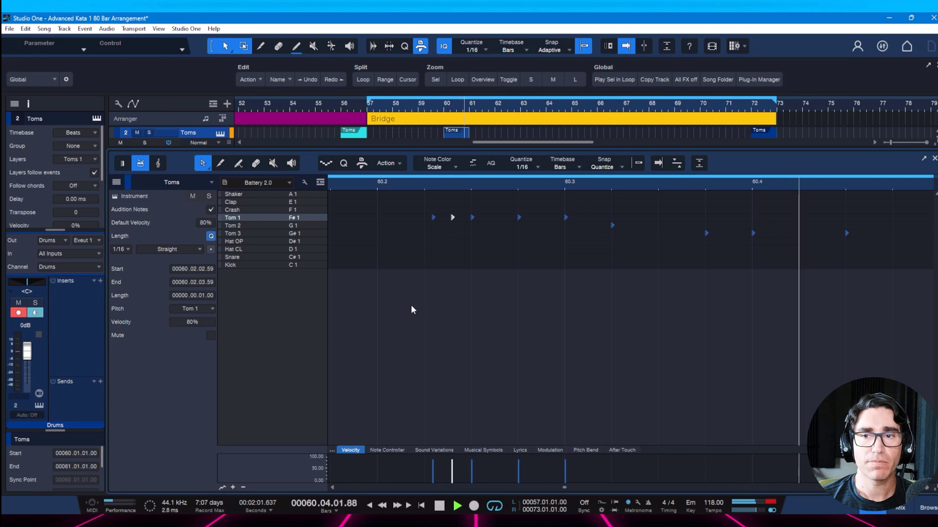
pyautogui.press('space')
pyautogui.hotkey('ctrl', 's')
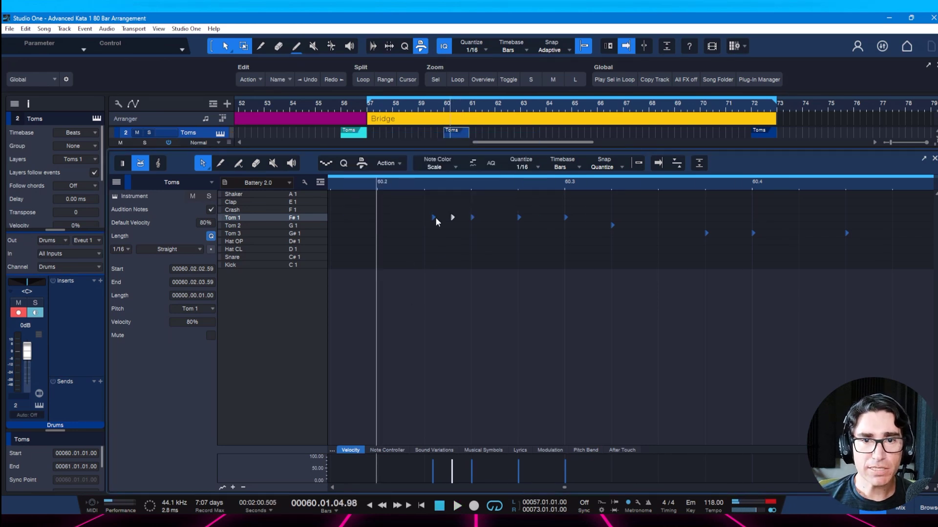
# - Lower the velocities of the two Tom 1 grace hits, setting the first to 70%, then audition and save
pyautogui.moveTo(433, 465); pyautogui.dragTo(437, 472)
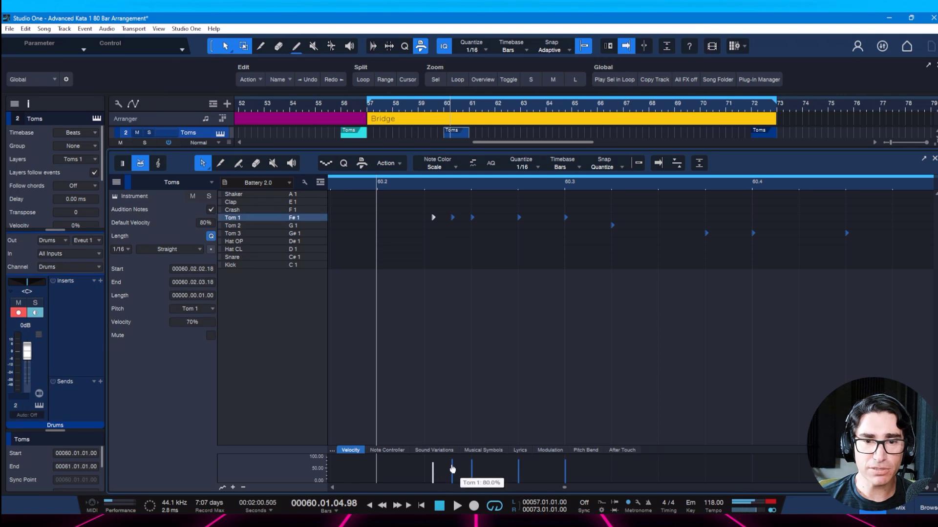
pyautogui.press('space')
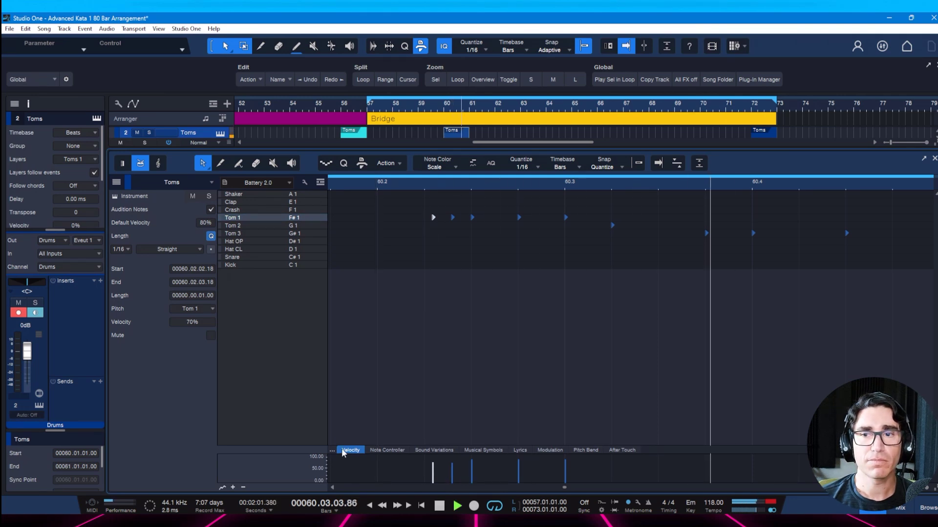
pyautogui.press('space')
pyautogui.hotkey('ctrl', 's')
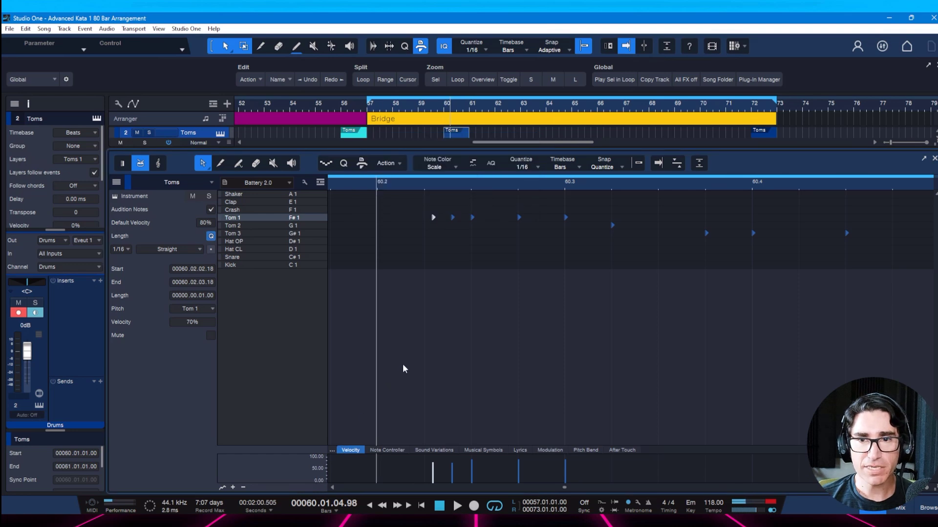
# - Return to the full arrangement, save the song, and play the Bridge from bar 57
pyautogui.press('F2')
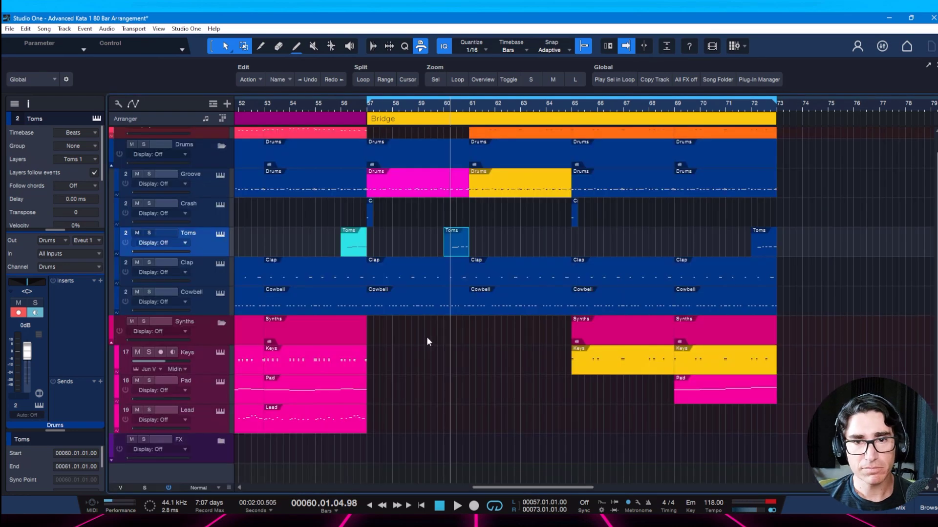
pyautogui.hotkey('ctrl', 's')
pyautogui.press('KP_1')
pyautogui.press('space')
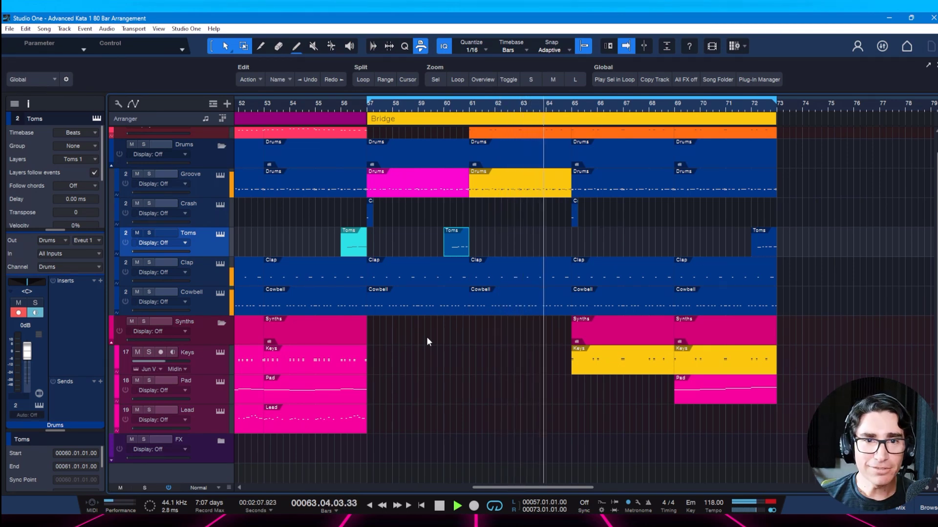
pyautogui.press('space')
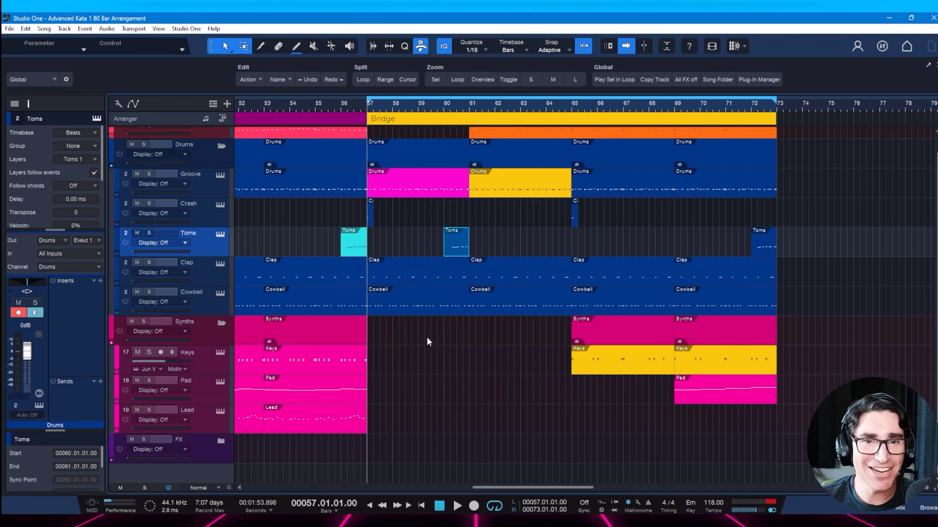
# - Copy the Crash clip from bar 57 to bar 61 while playing the Bridge, and save
pyautogui.press('space')
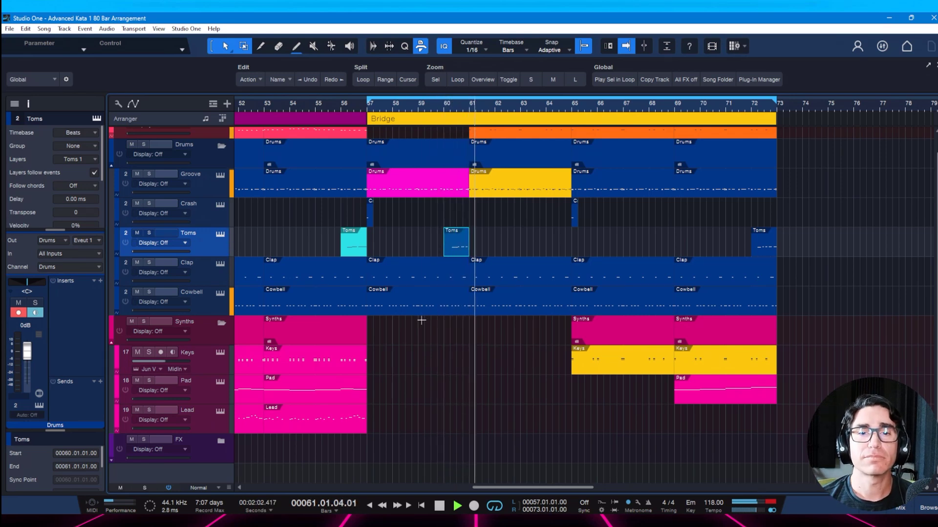
pyautogui.moveTo(370, 224); pyautogui.dragTo(473, 226)
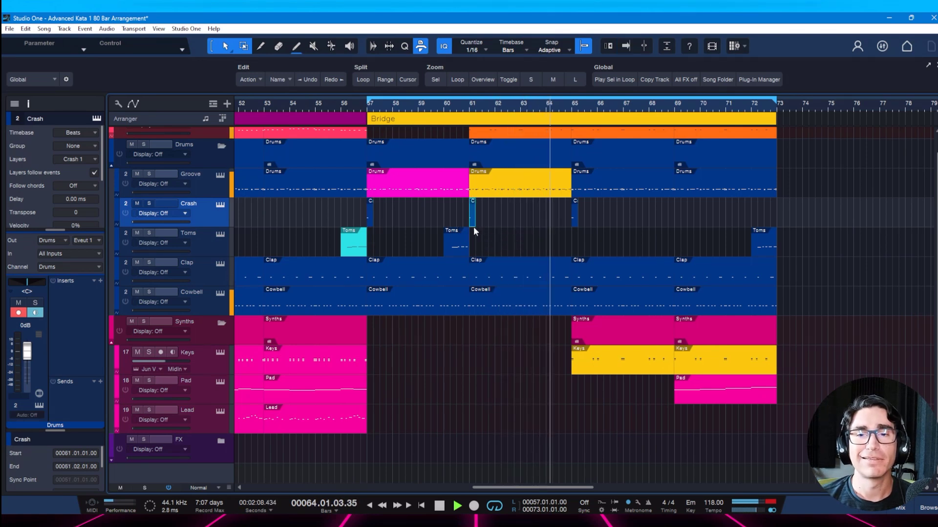
pyautogui.hotkey('ctrl', 's')
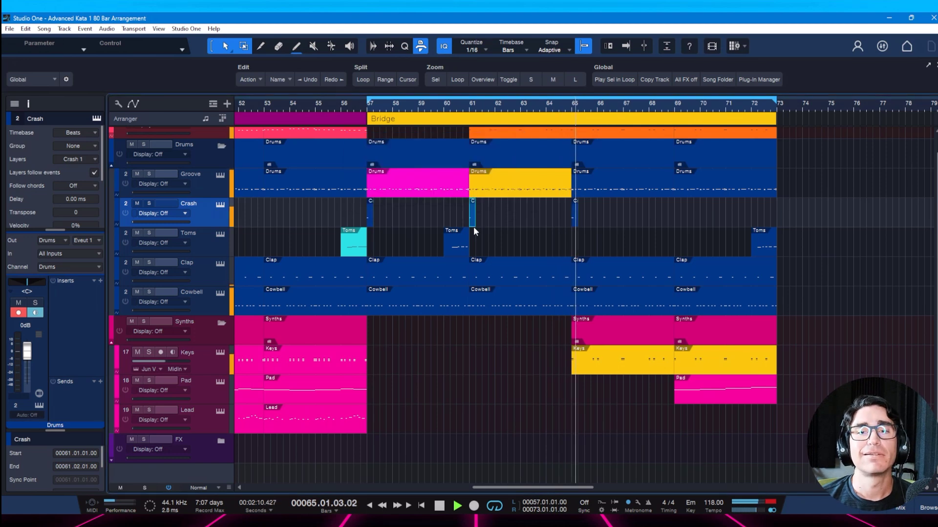
pyautogui.press('space')
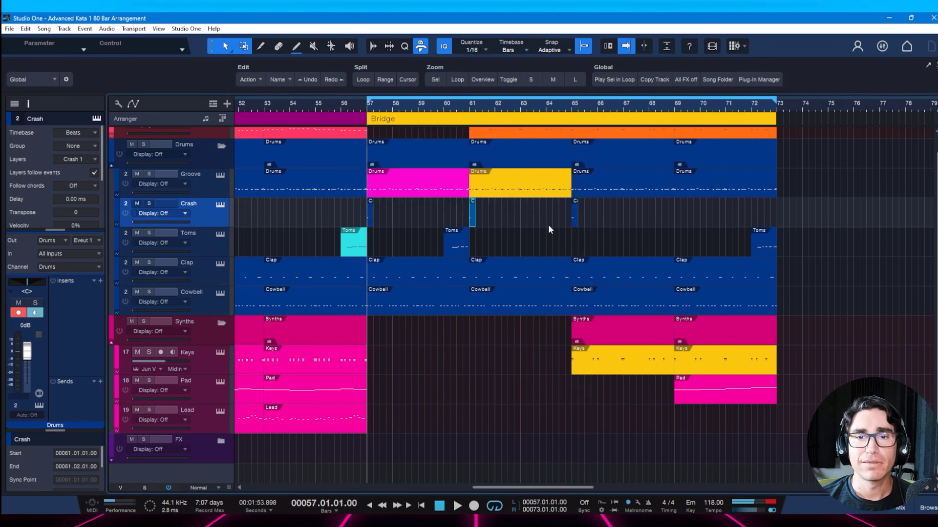
# - Copy the Toms fill clip from bar 60 to bar 64, play the Bridge from bar 57, and save
pyautogui.click(459, 248)
pyautogui.moveTo(514, 246); pyautogui.dragTo(561, 248)
pyautogui.press('space')
pyautogui.hotkey('ctrl', 's')
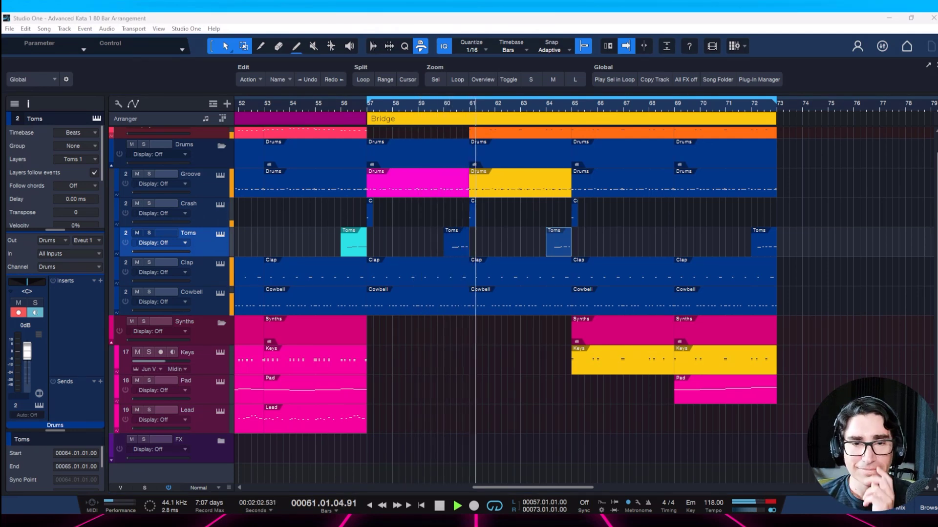
pyautogui.hotkey('alt', 'Tab')
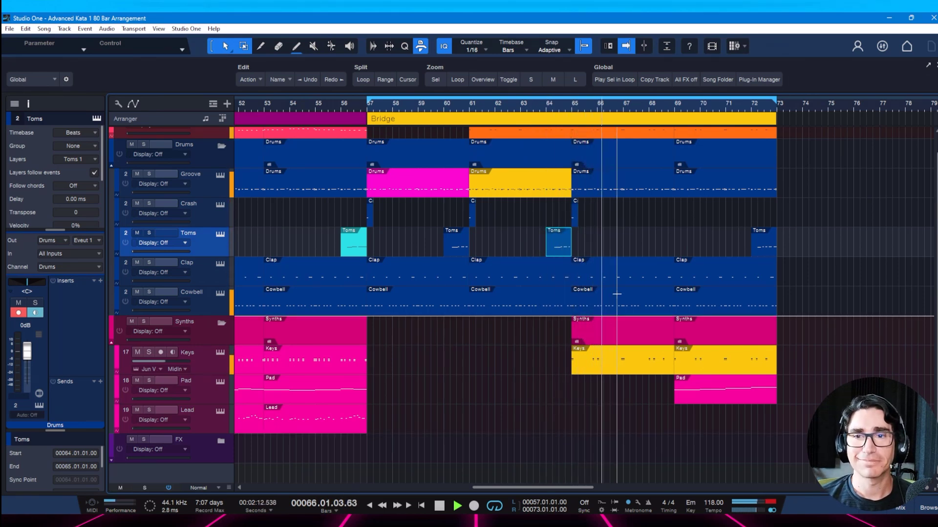
# - Copy the Toms fill clip to bar 68 and over the existing Toms clip at bar 72, then save
pyautogui.moveTo(560, 251); pyautogui.dragTo(663, 248)
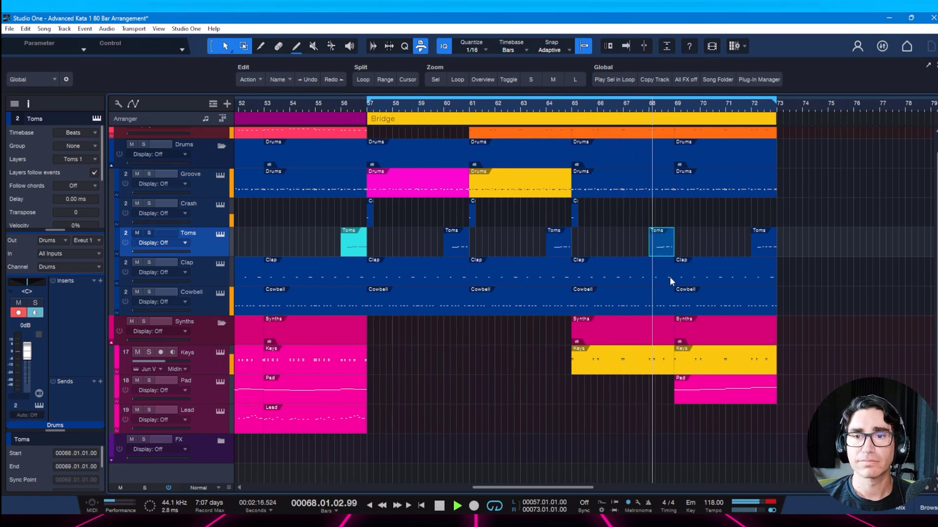
pyautogui.moveTo(766, 254)
pyautogui.mouseDown()
pyautogui.moveTo(659, 245)
pyautogui.moveTo(758, 248)
pyautogui.mouseUp()
pyautogui.hotkey('ctrl', 's')
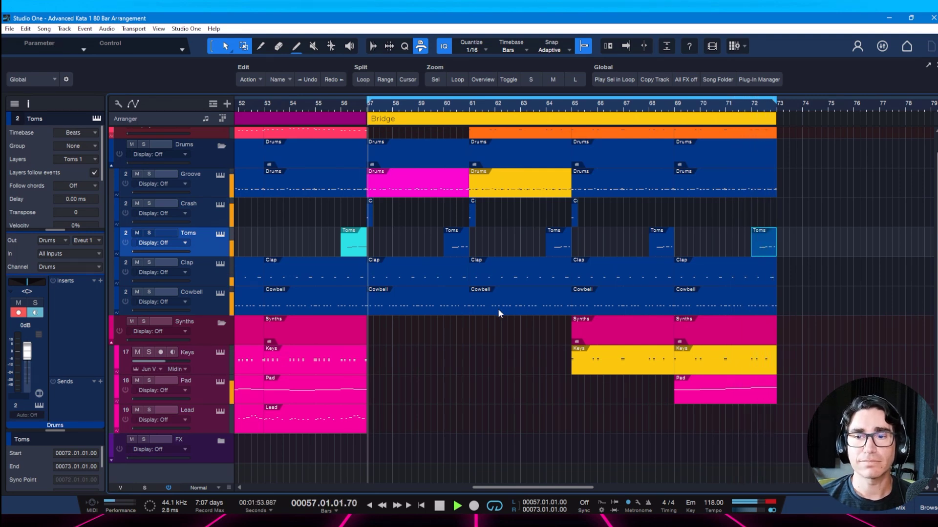
# - Add kick hits at 60.2 and 60.4 in the Groove clip starting at bar 57, save, and play the Bridge in the arrangement
pyautogui.press('f')
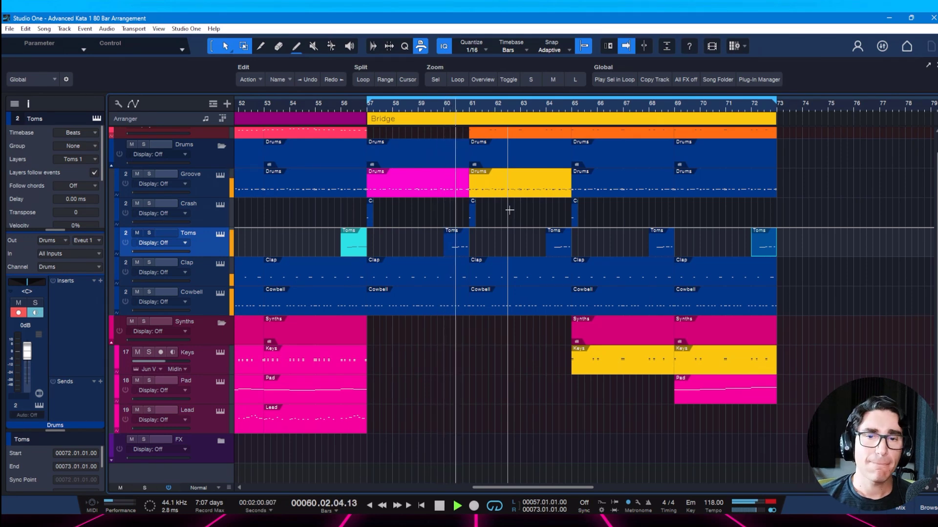
pyautogui.press('space')
pyautogui.doubleClick(456, 193)
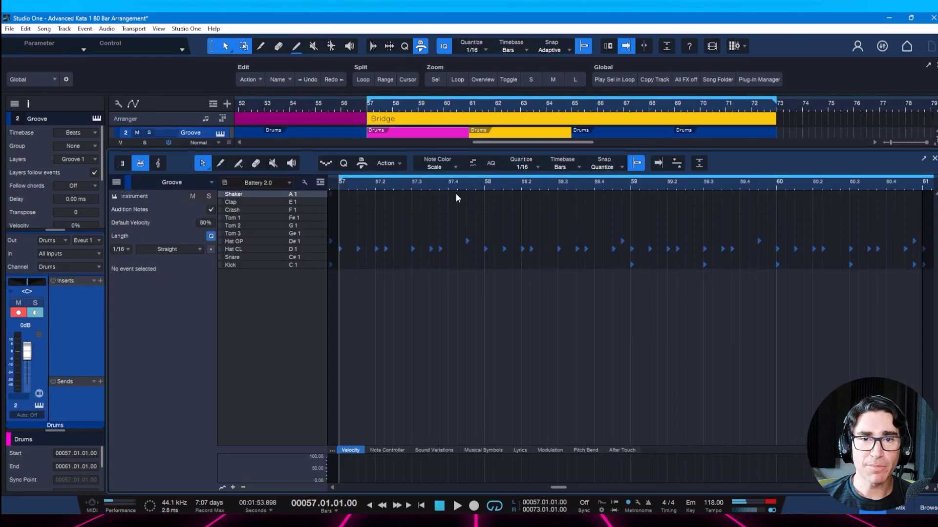
pyautogui.press('space')
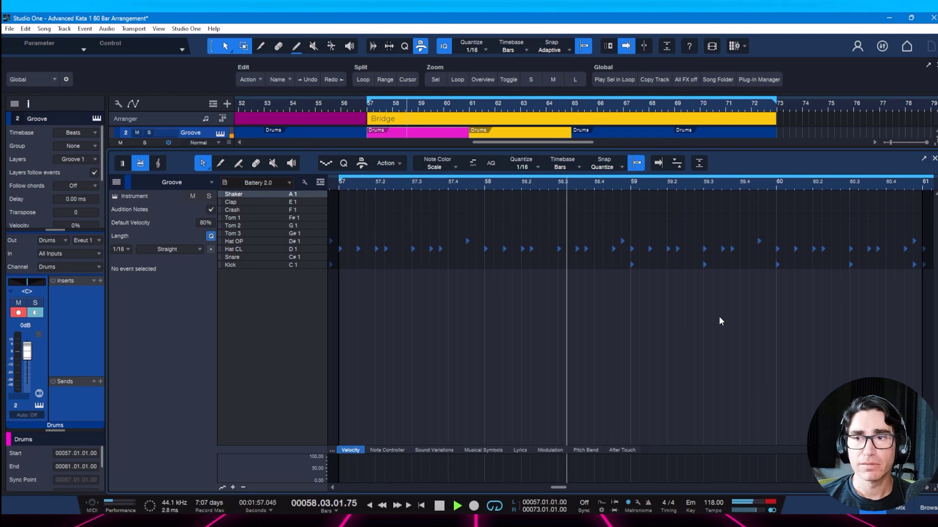
pyautogui.moveTo(720, 186); pyautogui.dragTo(706, 181)
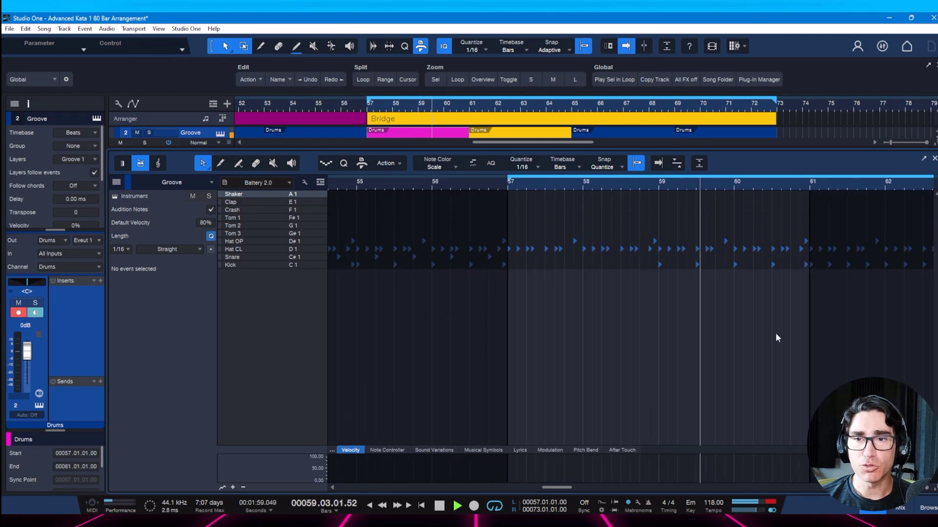
pyautogui.press('space')
pyautogui.doubleClick(754, 265)
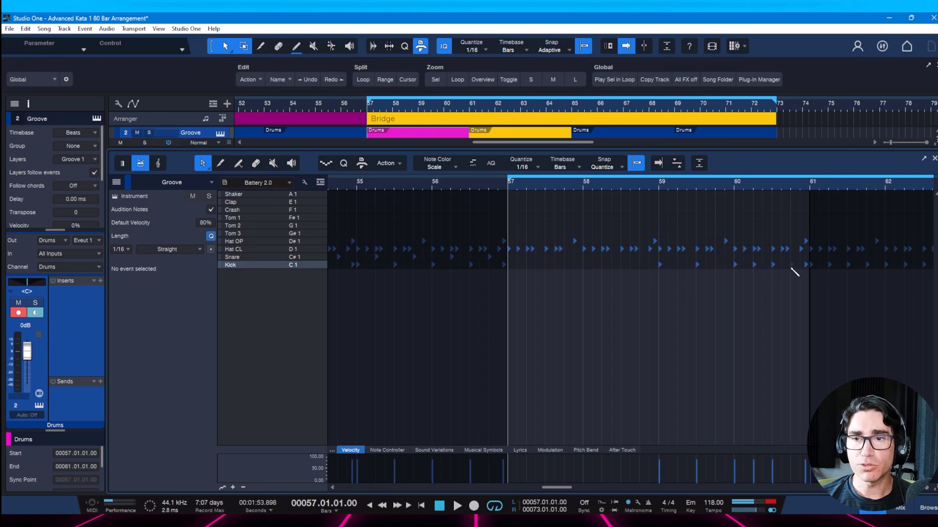
pyautogui.hotkey('ctrl', 's')
pyautogui.press('space')
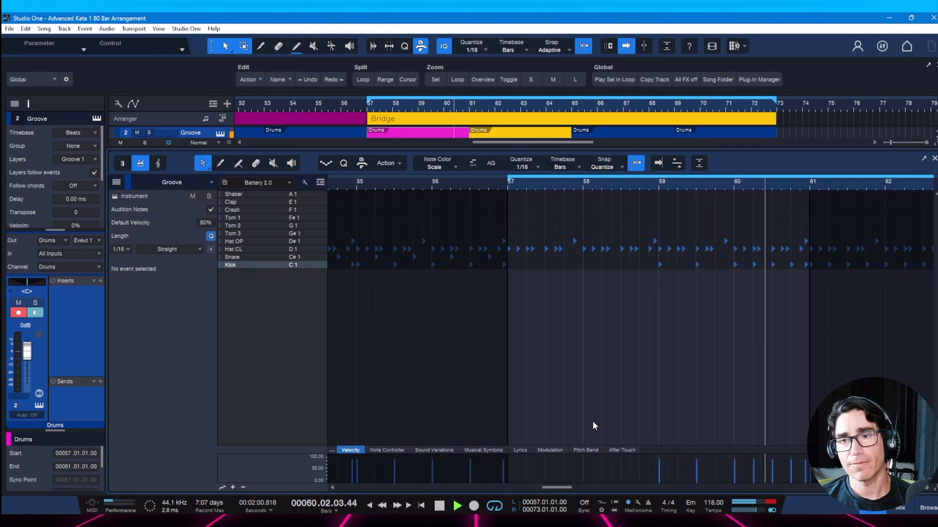
pyautogui.press('F2')
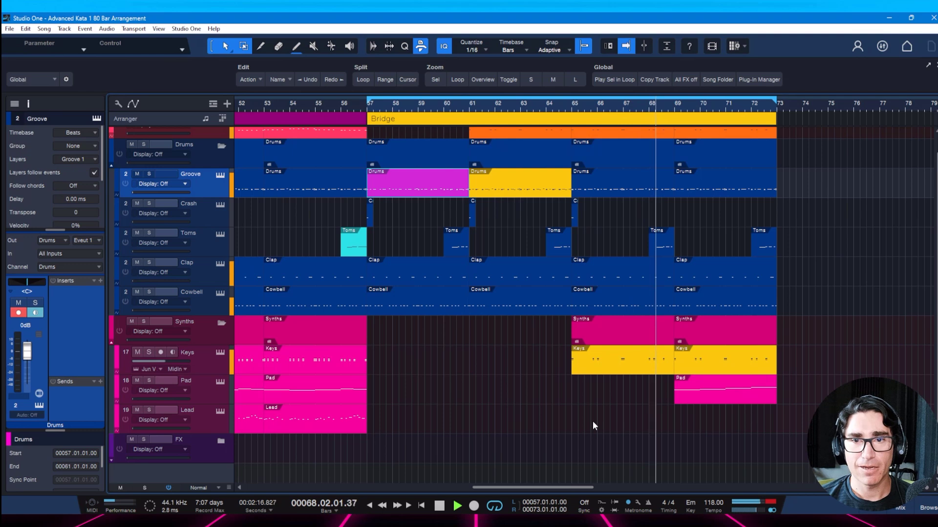
# - Copy the Crash clip from bar 65 to bar 69, play the Bridge, and save
pyautogui.press('space')
pyautogui.moveTo(576, 221); pyautogui.dragTo(681, 223)
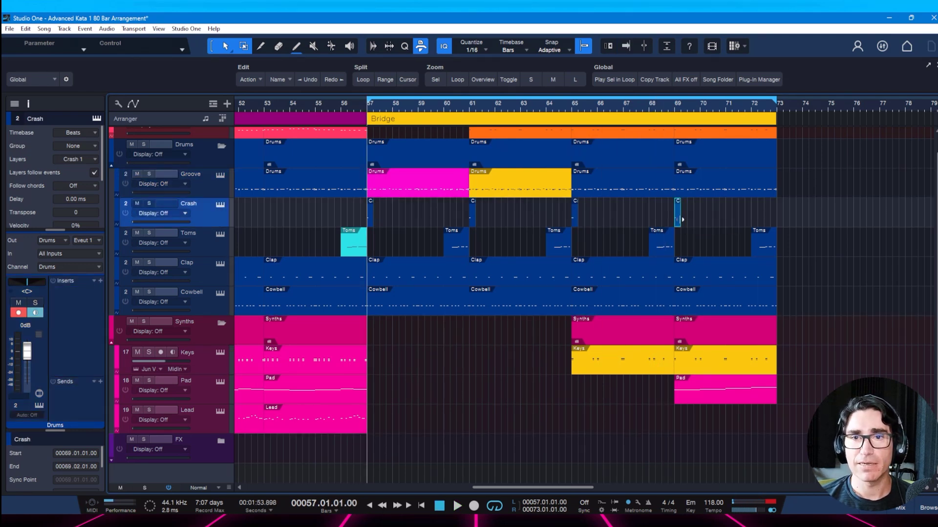
pyautogui.press('space')
pyautogui.hotkey('ctrl', 's')
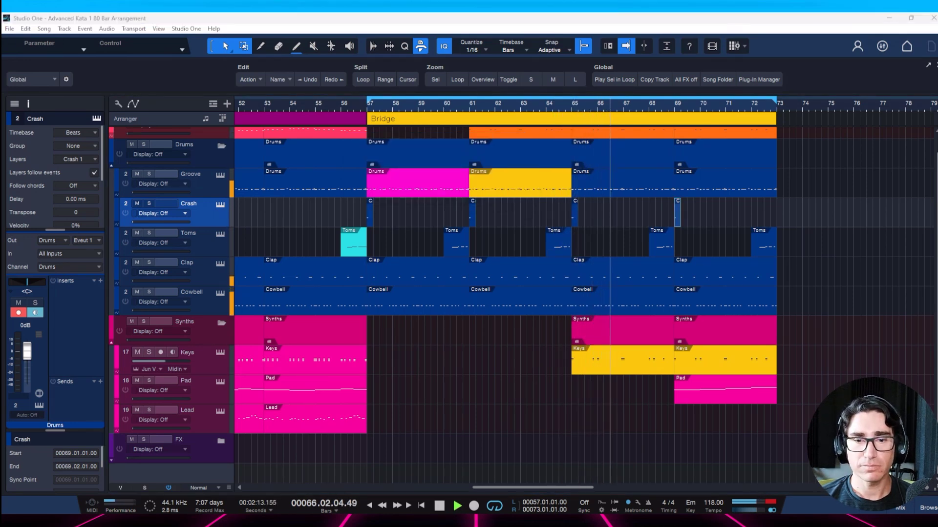
# - Play the arrangement from bar 56 through the end of the Bridge to review the drum fills and crashes
pyautogui.click(452, 521)
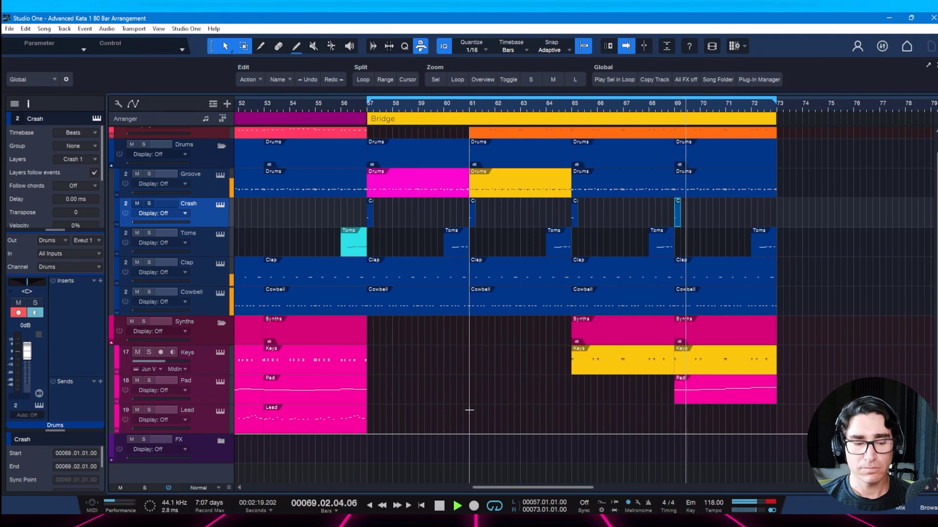
pyautogui.click(552, 393)
pyautogui.press('space')
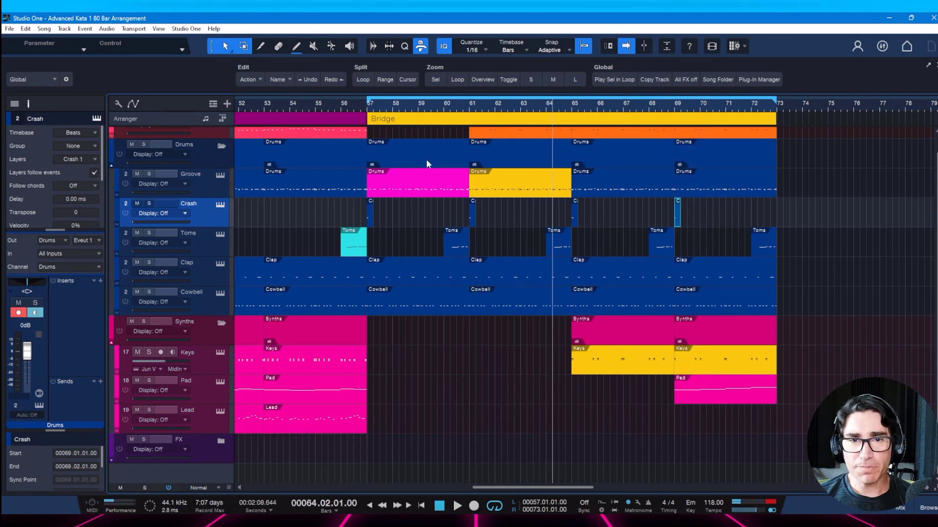
pyautogui.press('KP_1')
pyautogui.press('KP_Subtract')
pyautogui.press('space')
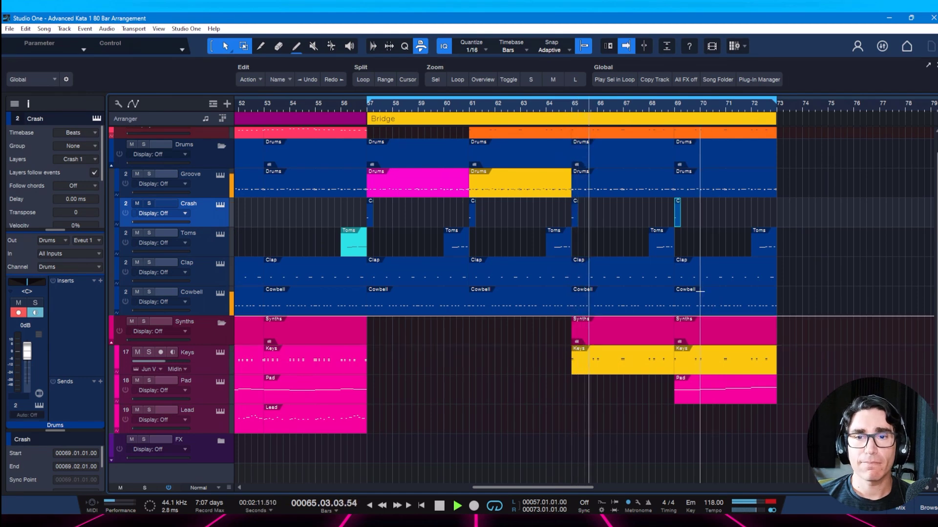
pyautogui.scroll(1, 695, 289)
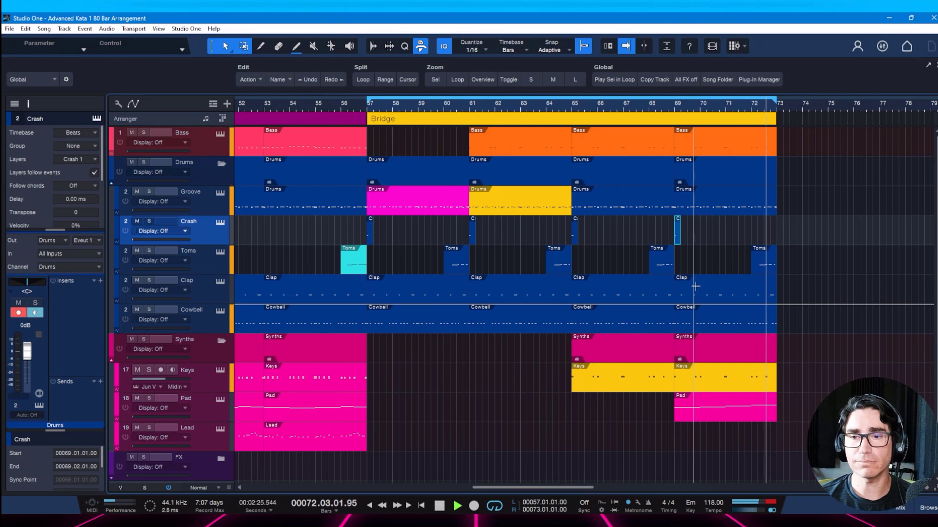
pyautogui.press('space')
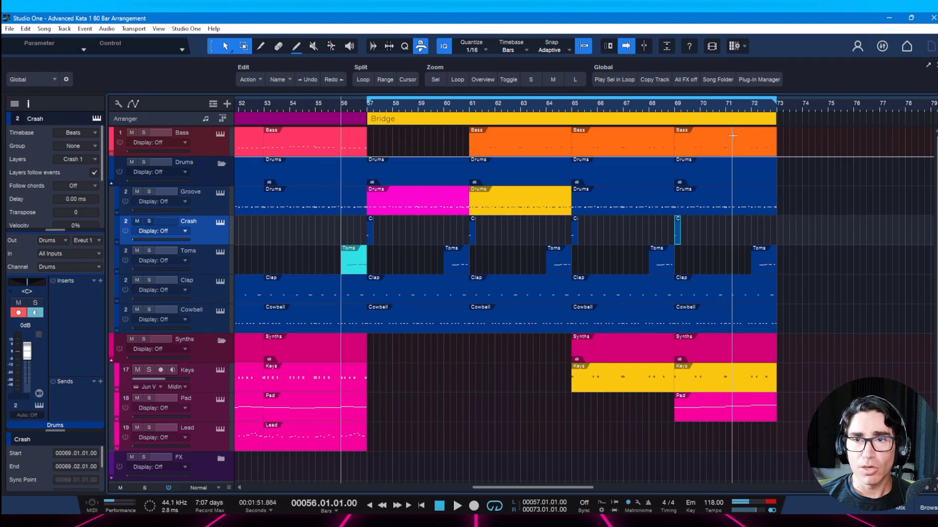
# - Examine the notes of the Pad clip at bar 69, return to the arrangement, and save
pyautogui.moveTo(698, 110); pyautogui.dragTo(555, 110)
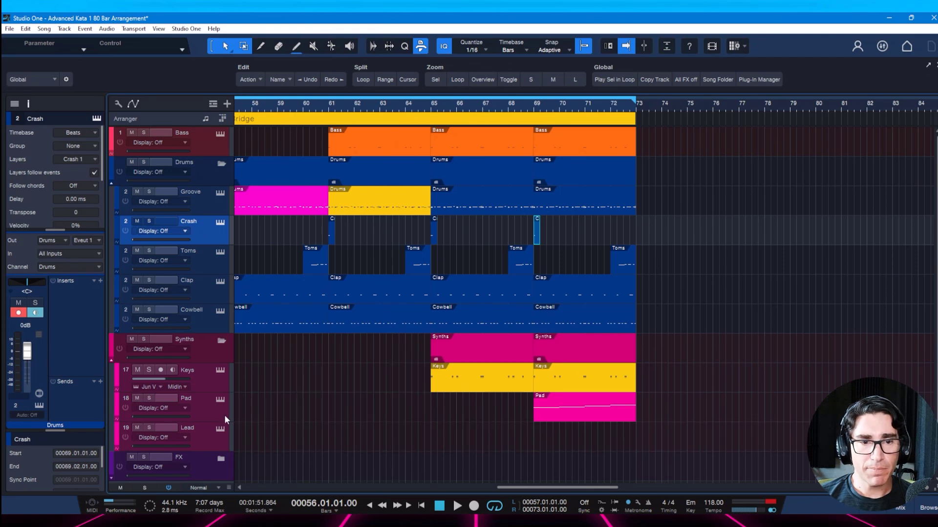
pyautogui.doubleClick(541, 416)
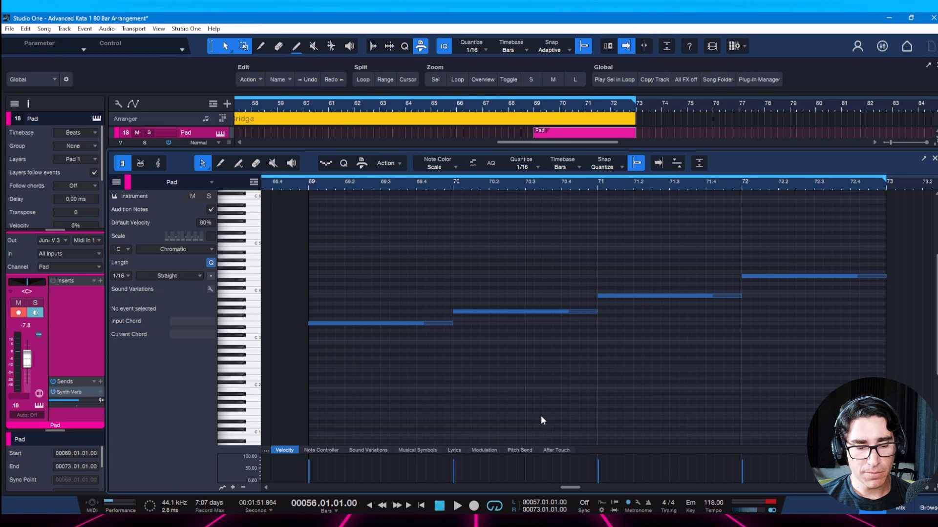
pyautogui.press('F2')
pyautogui.hotkey('ctrl', 's')
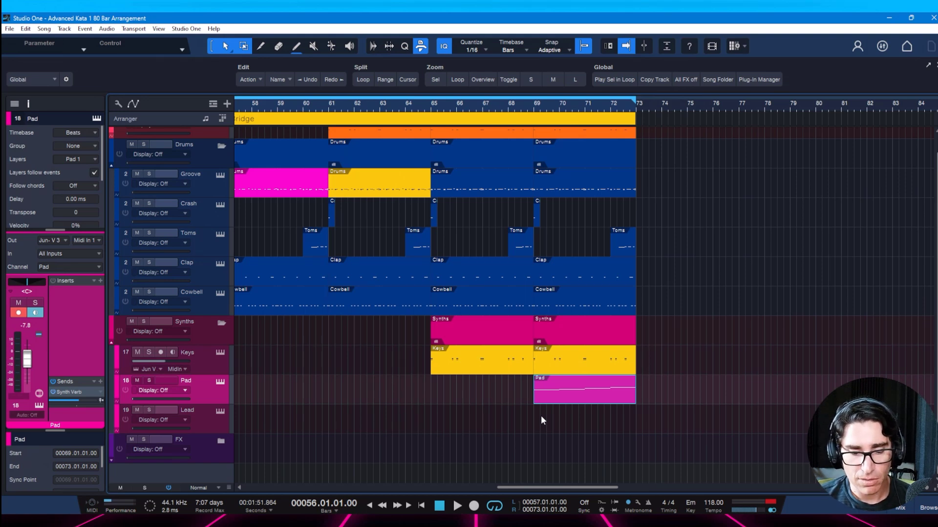
# - Add an Arturia Jun-6 V instrument as a new track below the Lead track and close its plug-in window
pyautogui.press('F5')
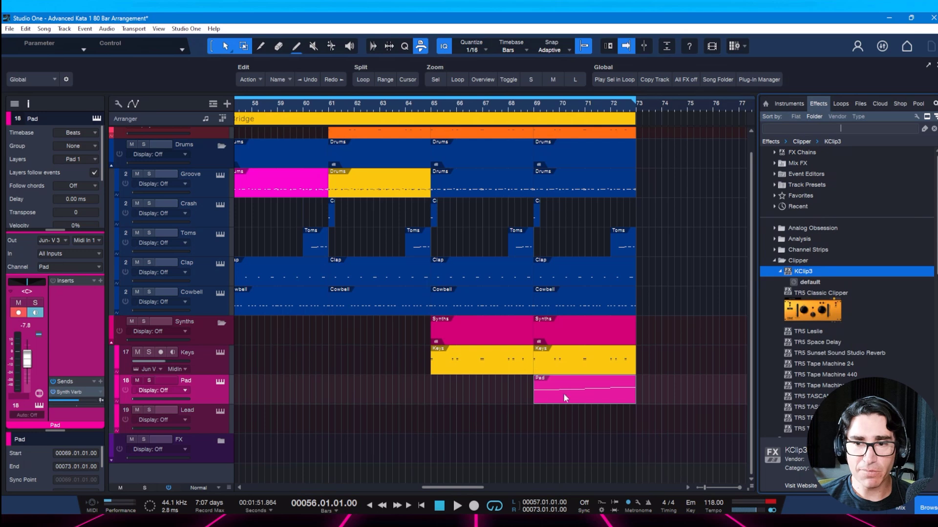
pyautogui.click(788, 103)
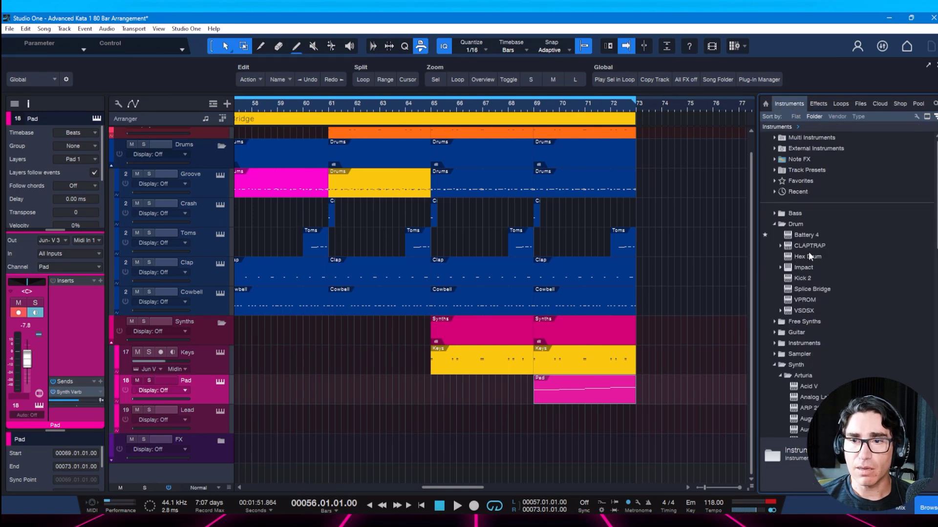
pyautogui.scroll(-10, 827, 324)
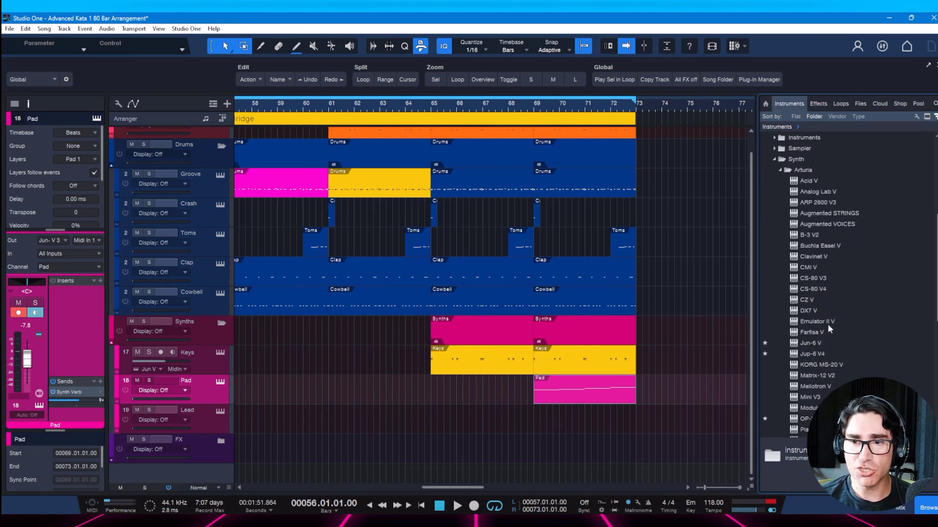
pyautogui.scroll(1, 826, 321)
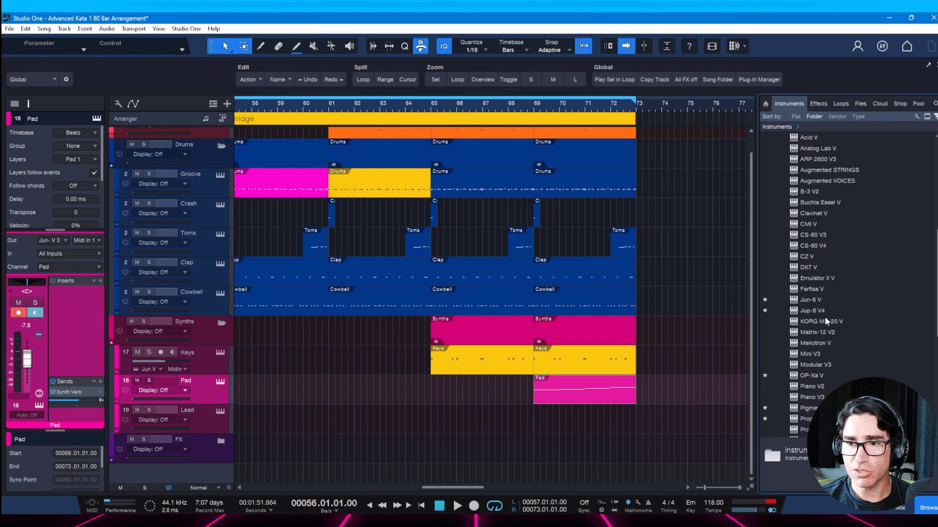
pyautogui.click(811, 300)
pyautogui.moveTo(812, 302); pyautogui.dragTo(293, 435)
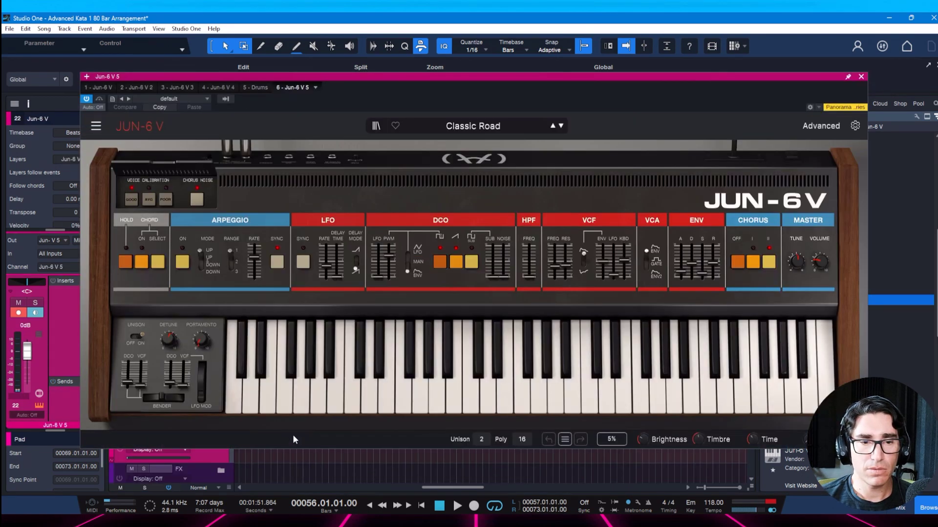
pyautogui.click(862, 77)
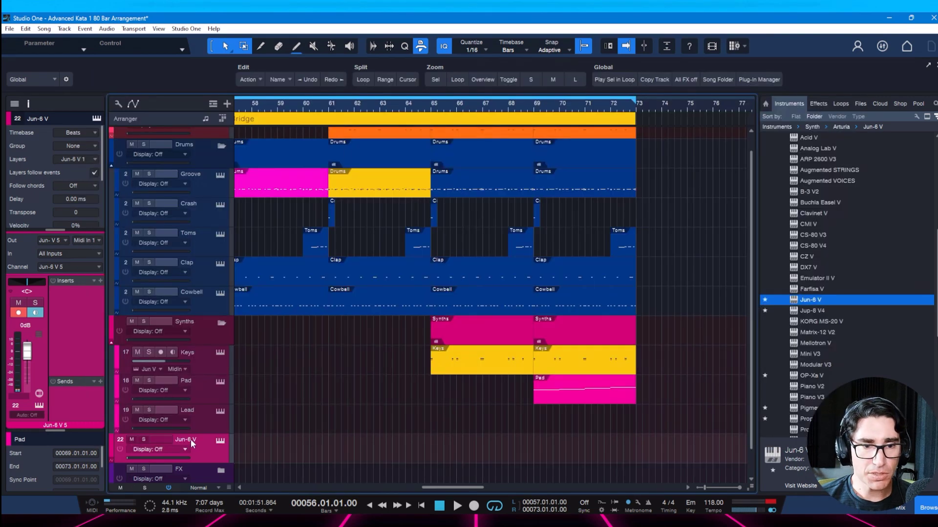
# - Rename the new Jun-6 V track as Brass and save
pyautogui.write('Brass')
pyautogui.press('Return')
pyautogui.hotkey('ctrl', 's')
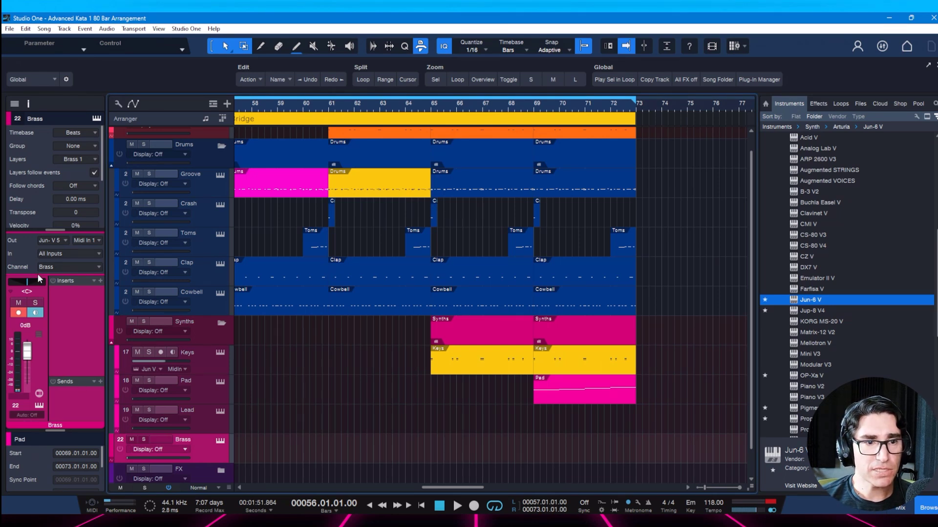
# - Route the Brass channel's output to the Synth Bus and save
pyautogui.moveTo(32, 231); pyautogui.dragTo(41, 197)
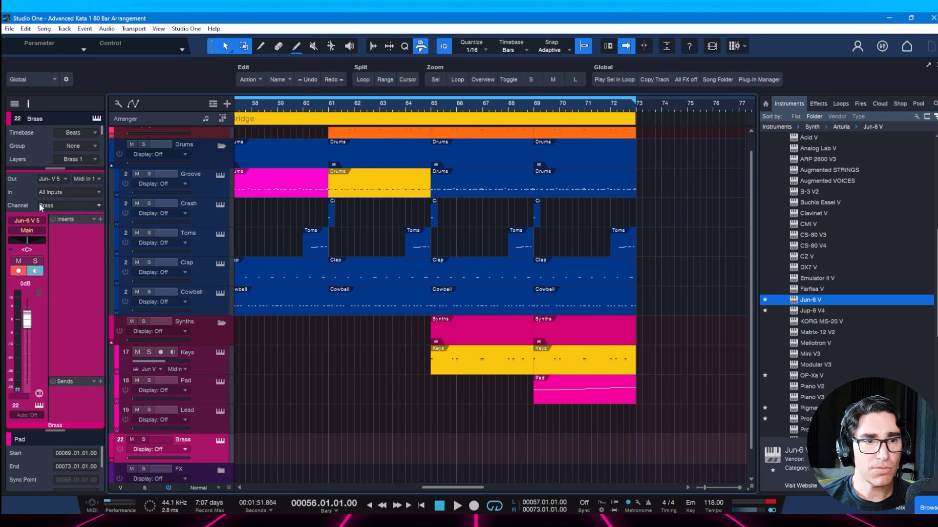
pyautogui.click(33, 232)
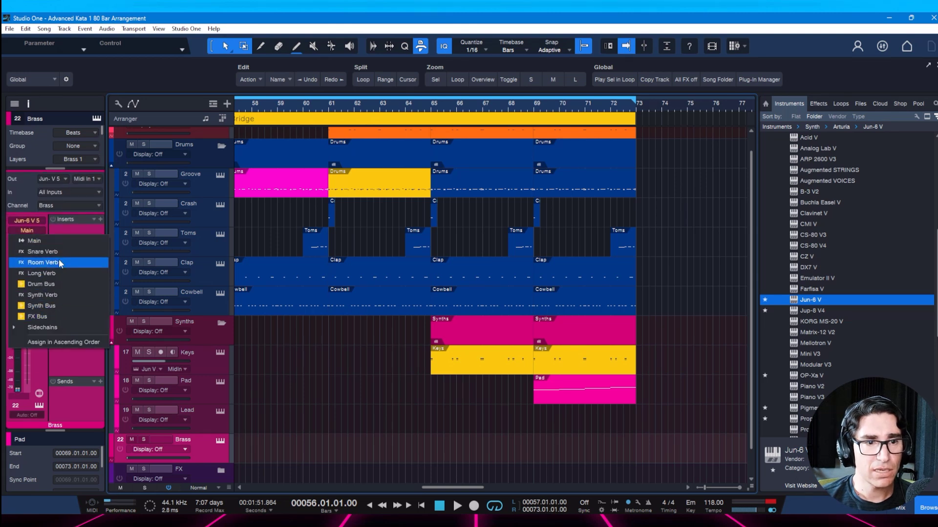
pyautogui.click(53, 307)
pyautogui.hotkey('ctrl', 's')
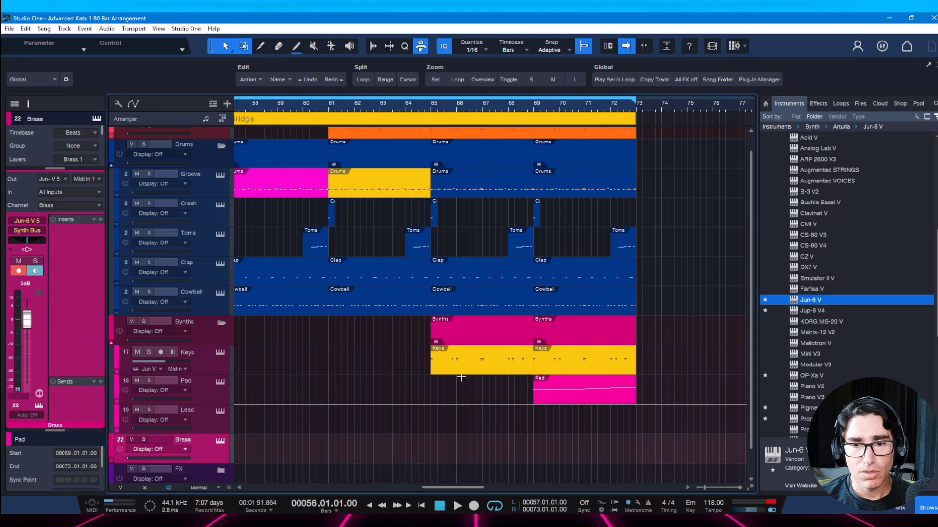
# - Move the Pad clip at bar 69 down to the Brass track, rename the clip Brass, and solo the track
pyautogui.click(550, 396)
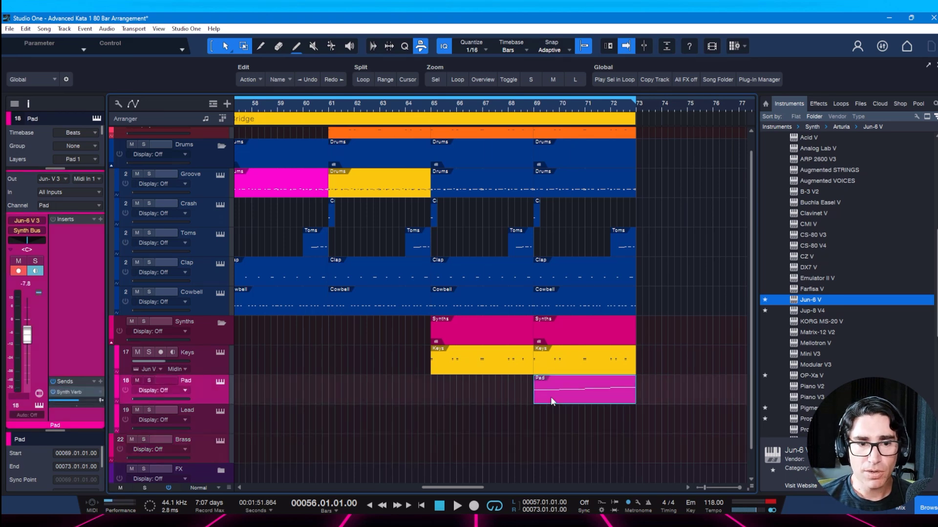
pyautogui.moveTo(550, 397); pyautogui.dragTo(550, 455)
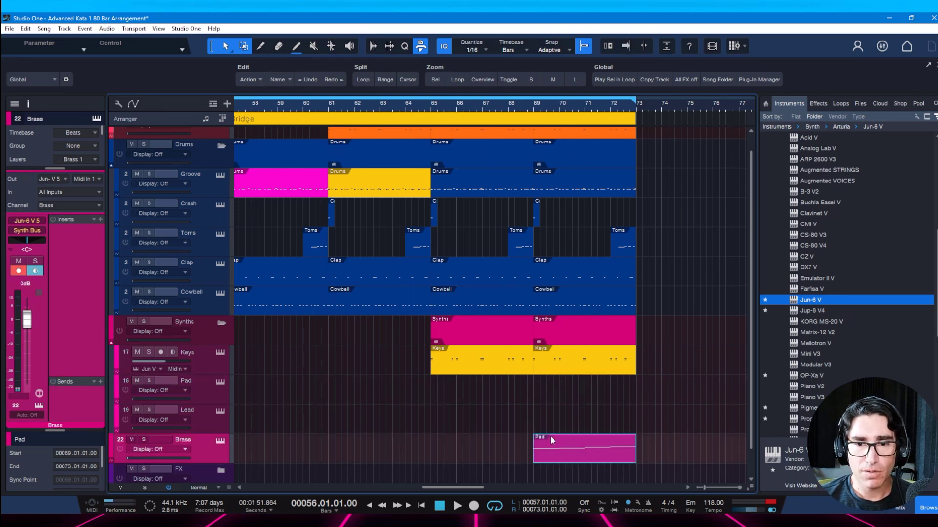
pyautogui.press('Return')
pyautogui.click(144, 439)
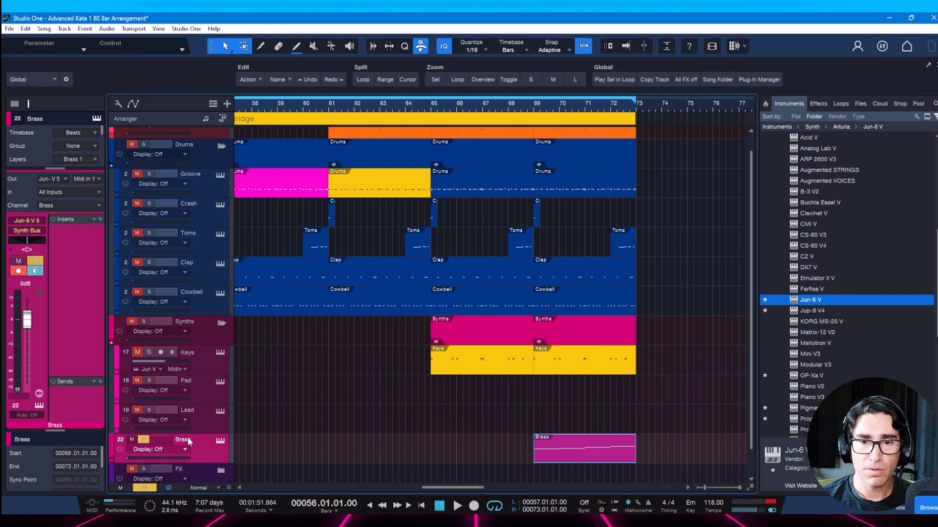
# - Hide the track inspector, set the loop range to the Brass clip from bar 69 to 73, and save
pyautogui.doubleClick(543, 458)
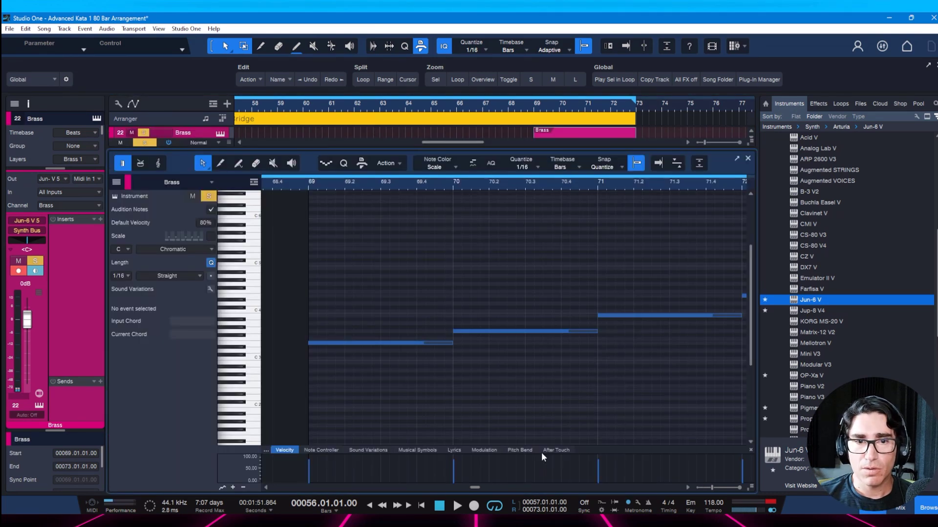
pyautogui.press('F4')
pyautogui.press('w')
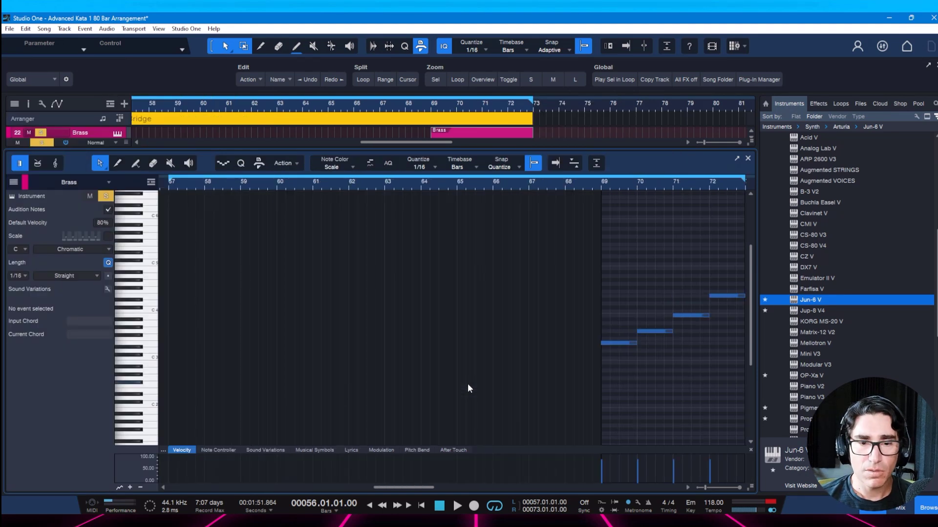
pyautogui.press('F2')
pyautogui.press('p')
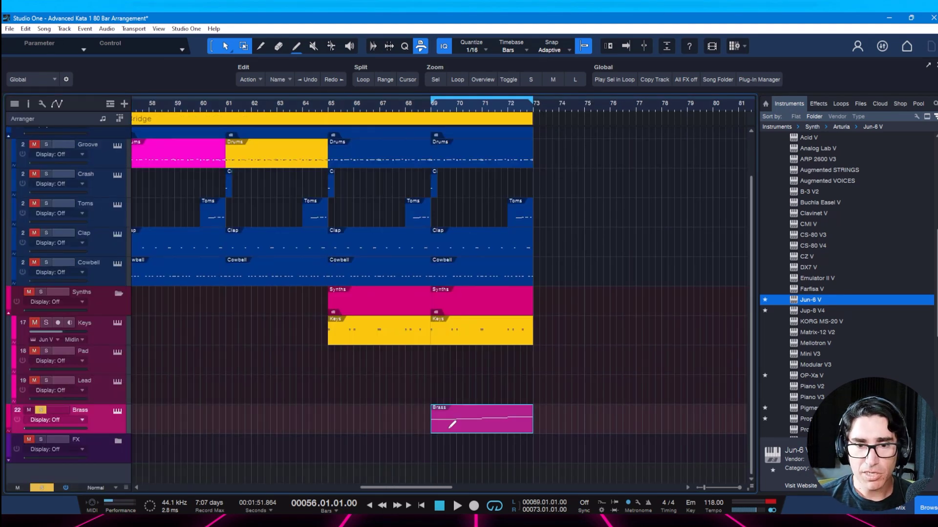
pyautogui.hotkey('ctrl', 's')
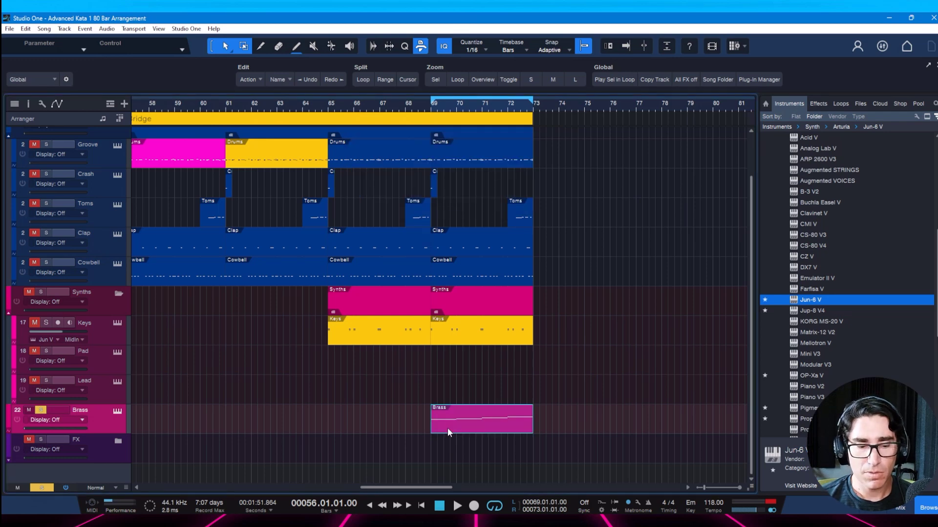
# - Open the Brass clip in the note editor, play it from bar 69, save, and check its Jun-6 V instrument
pyautogui.doubleClick(448, 429)
pyautogui.hotkey('shift', 'l')
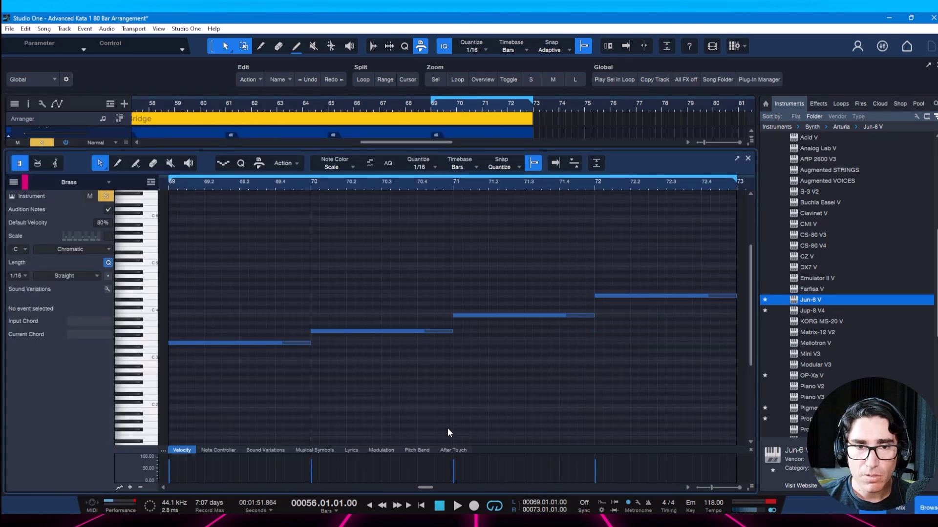
pyautogui.press('f')
pyautogui.press('space')
pyautogui.hotkey('ctrl', 's')
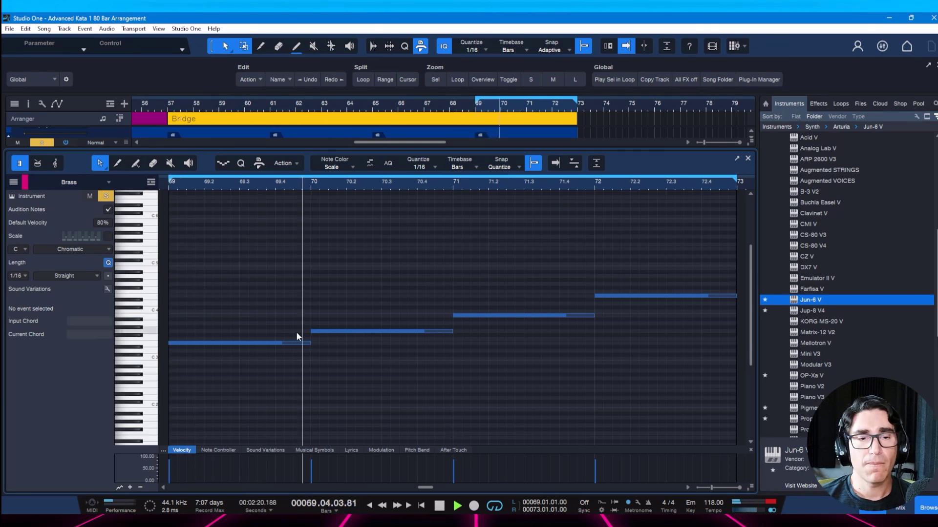
pyautogui.press('space')
pyautogui.click(11, 197)
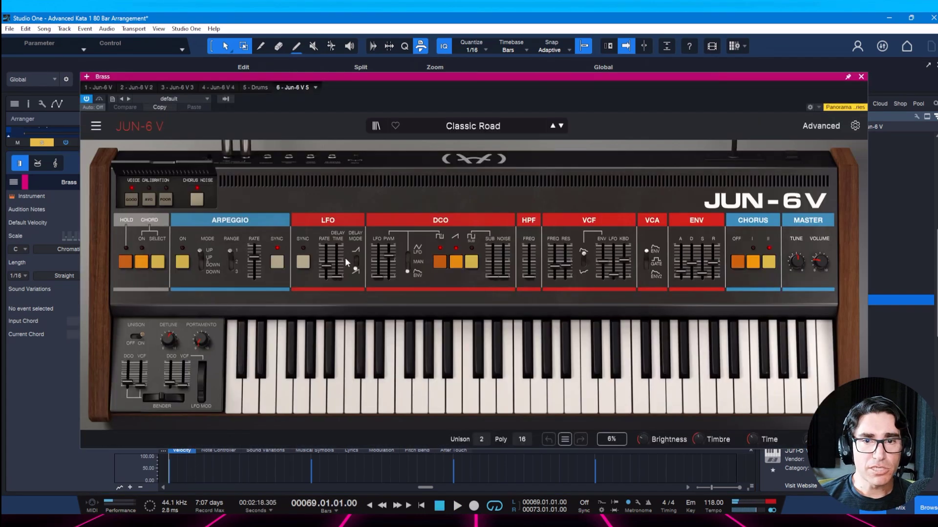
pyautogui.click(861, 77)
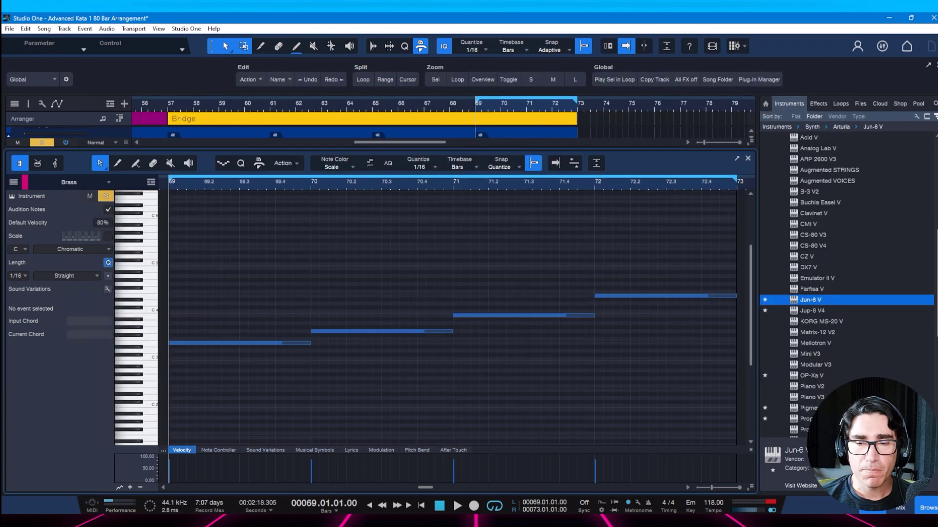
# - Duplicate the Brass notes E3 at bar 69 and G3 at bar 70 one octave up to E4 and G4
pyautogui.click(184, 347)
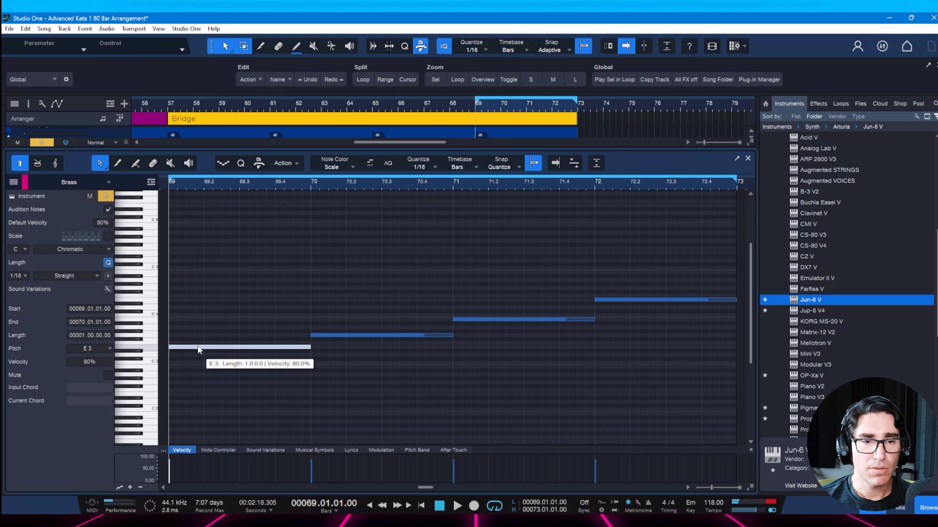
pyautogui.moveTo(198, 349); pyautogui.dragTo(201, 301)
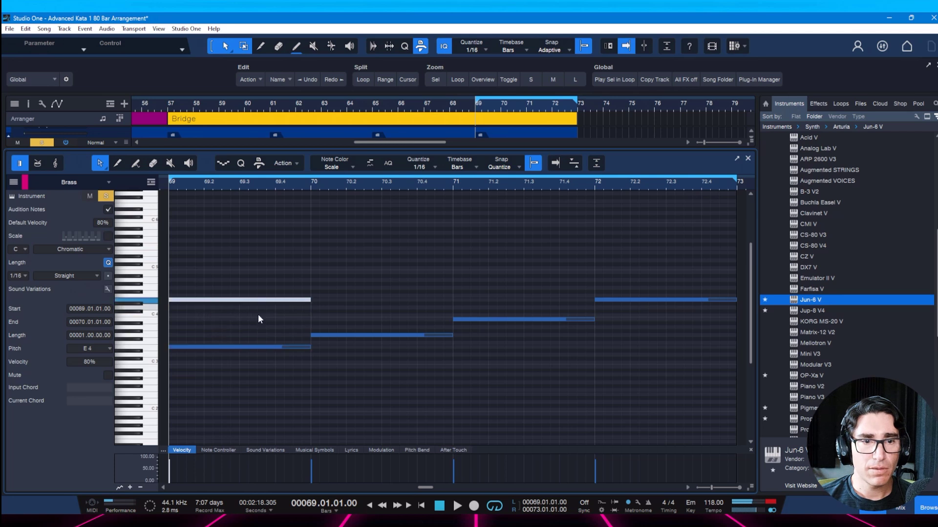
pyautogui.click(350, 336)
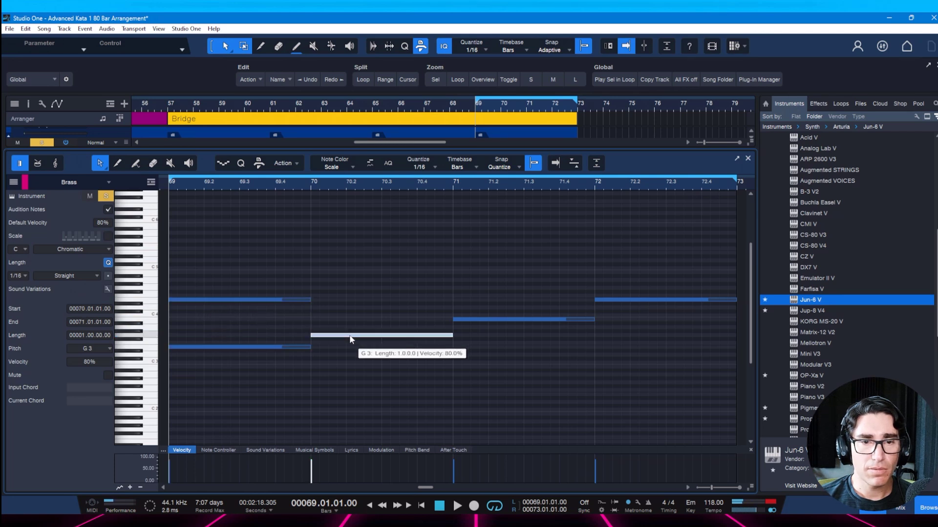
pyautogui.moveTo(350, 336); pyautogui.dragTo(356, 293)
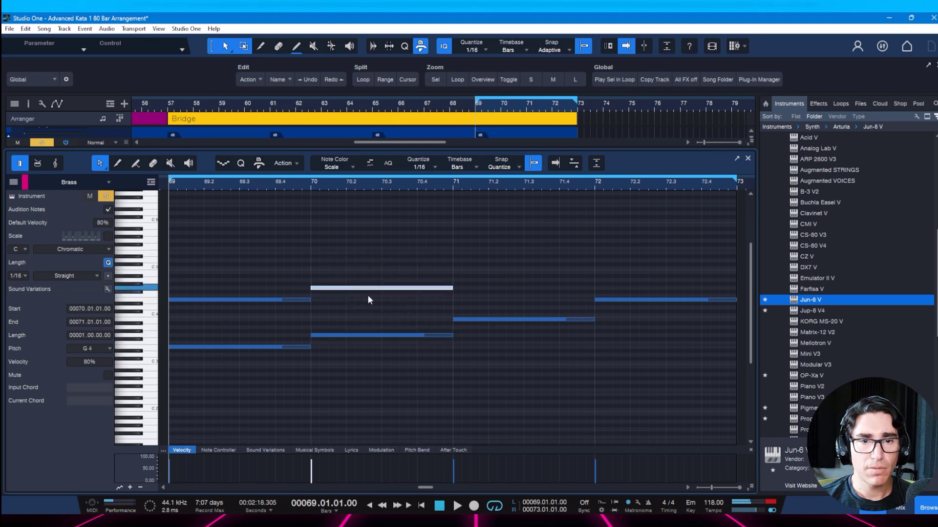
# - Duplicate the Brass notes B3 at bar 71 and E4 at bar 72 one octave up to B4 and E5, play the clip, and save
pyautogui.click(470, 320)
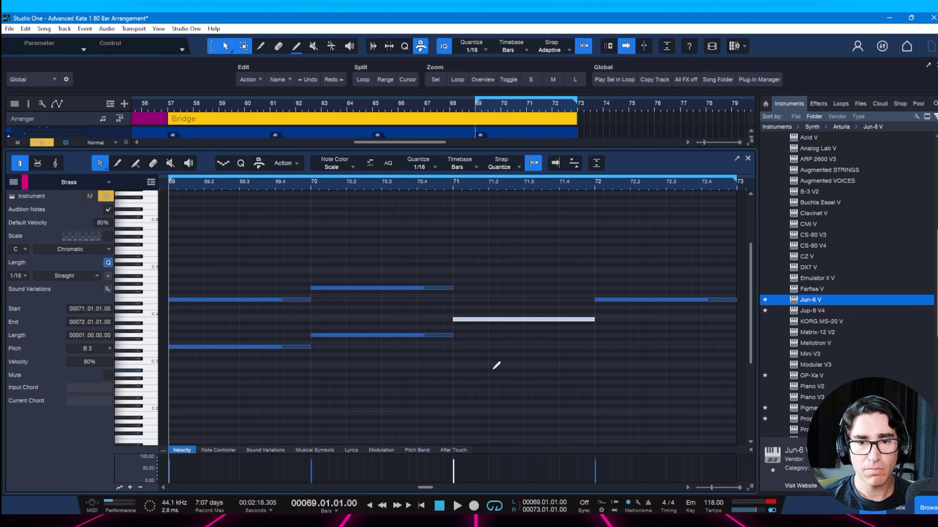
pyautogui.hotkey('shift', 'Up')
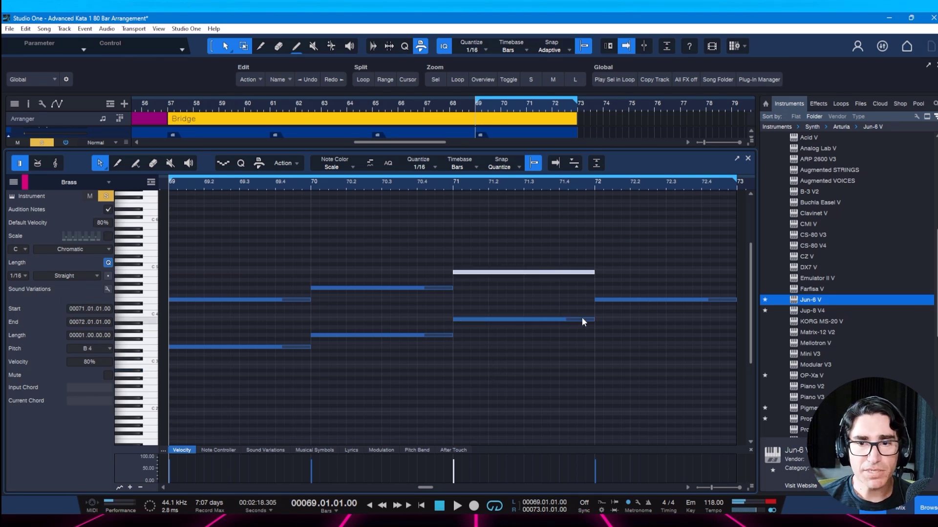
pyautogui.click(610, 300)
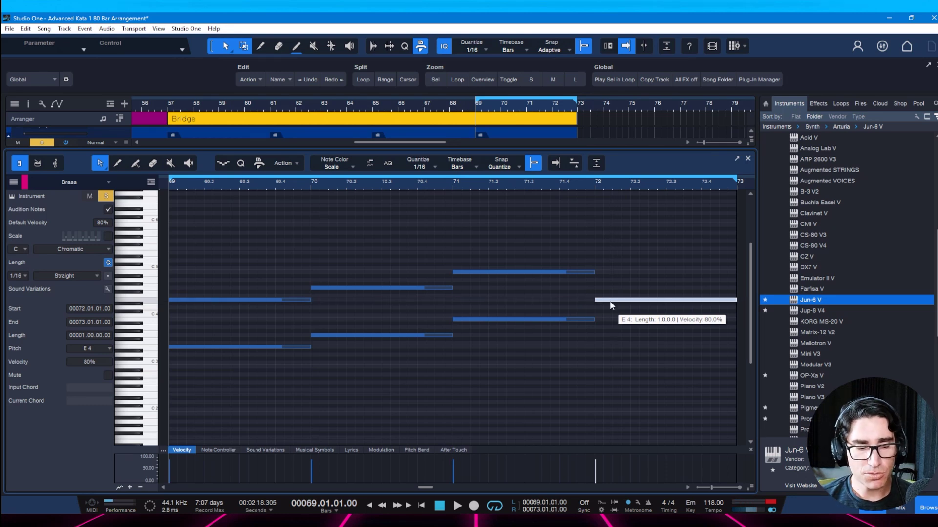
pyautogui.hotkey('shift', 'Up')
pyautogui.press('space')
pyautogui.hotkey('ctrl', 's')
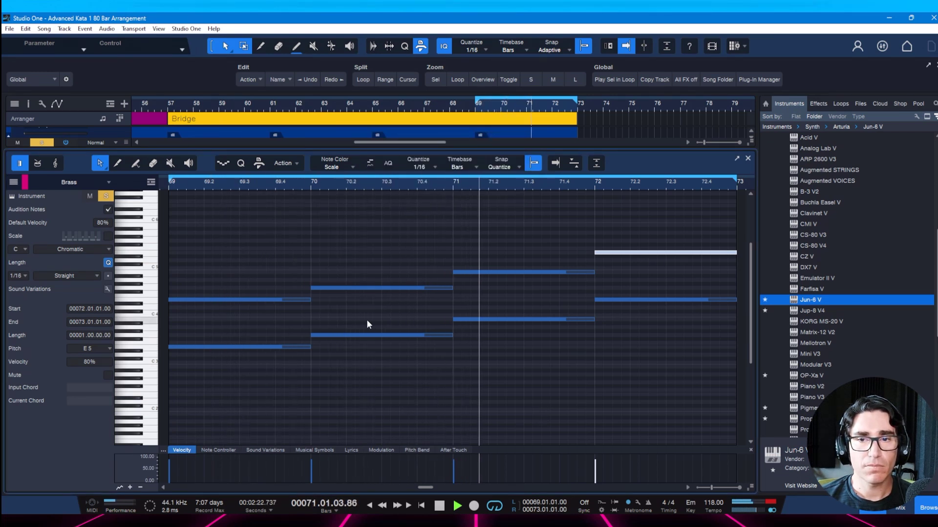
pyautogui.press('space')
# - Open the Brass track's Jun-6 V and load the Brass Ensemble OBXA preset from the User sound bank
pyautogui.click(10, 196)
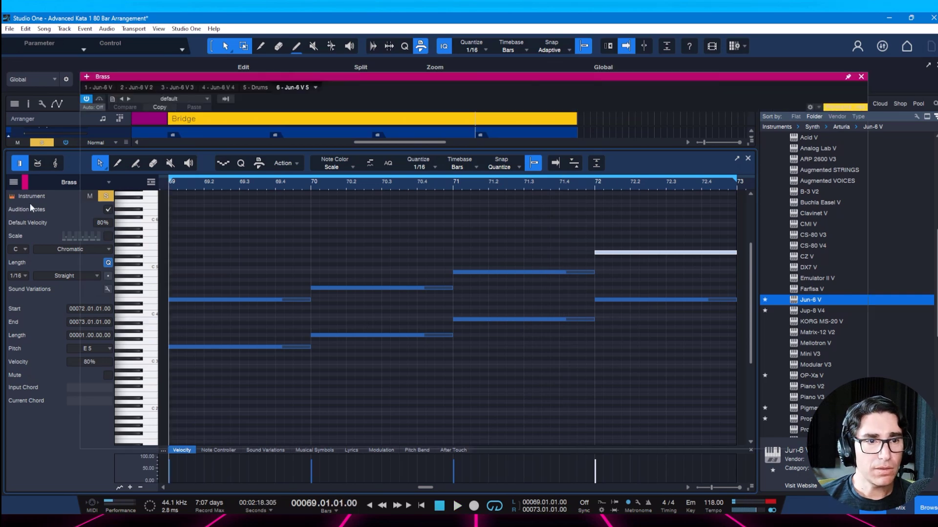
pyautogui.click(395, 126)
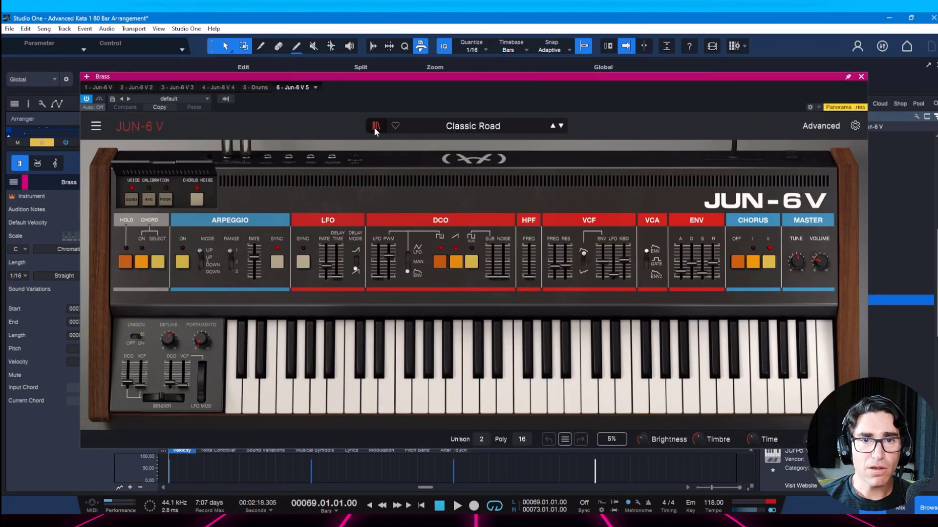
pyautogui.click(374, 127)
pyautogui.click(168, 190)
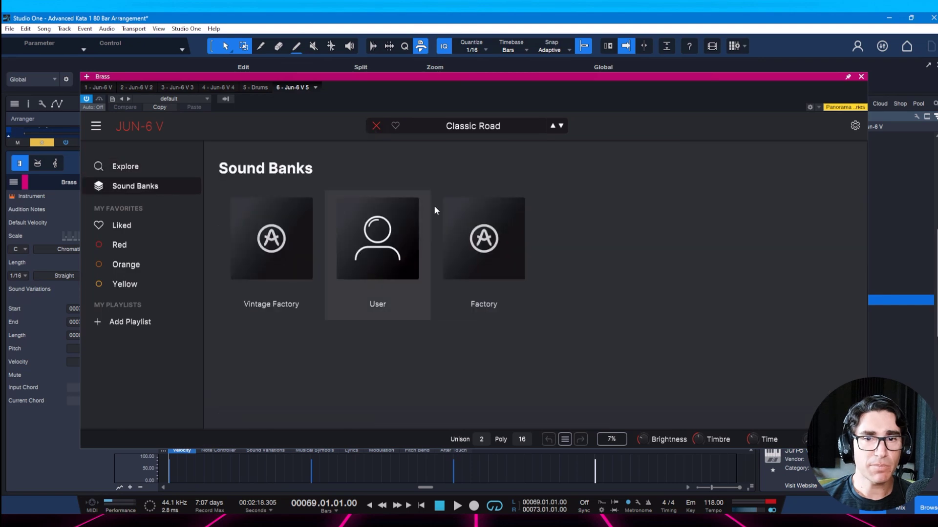
pyautogui.click(400, 251)
pyautogui.click(398, 216)
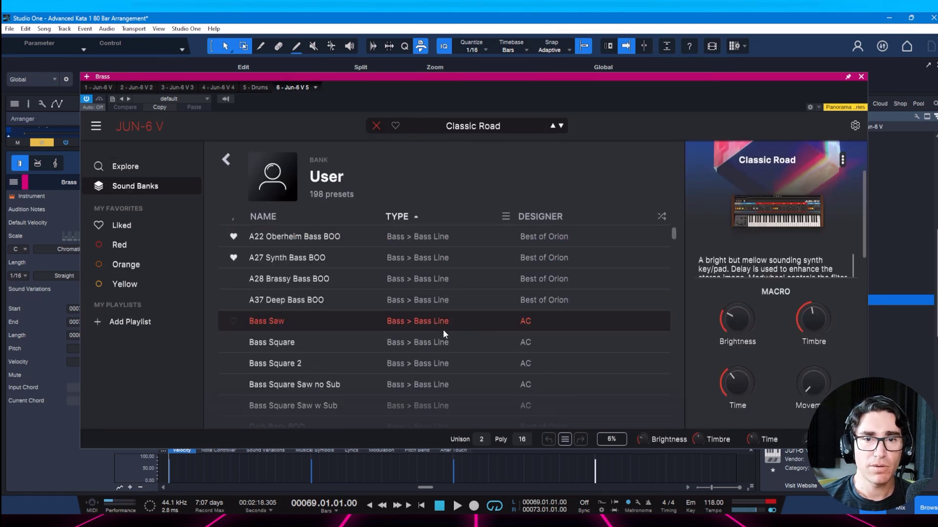
pyautogui.scroll(-15, 444, 330)
pyautogui.scroll(3, 443, 330)
pyautogui.scroll(5, 444, 330)
pyautogui.scroll(5, 443, 330)
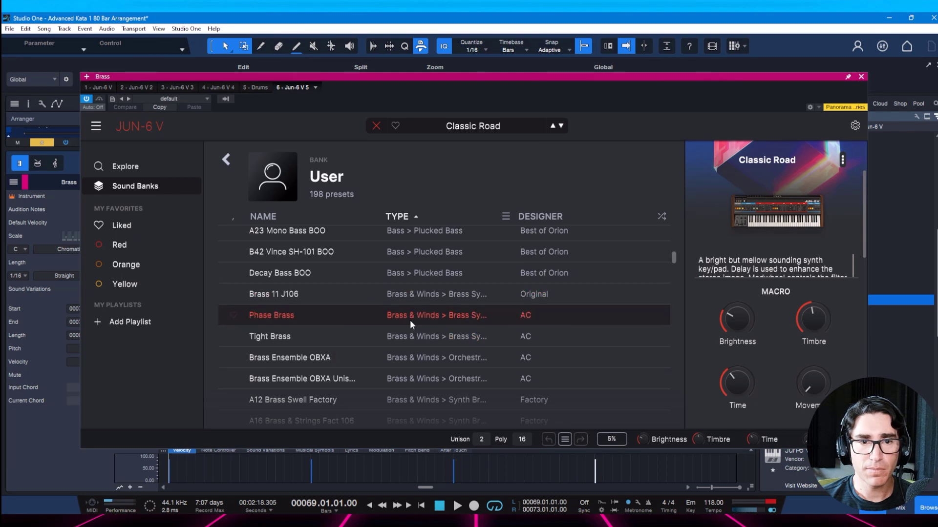
pyautogui.doubleClick(397, 357)
# - Play the soloed Brass clip with the new preset, close the instrument, save the song, and stop playback
pyautogui.press('space')
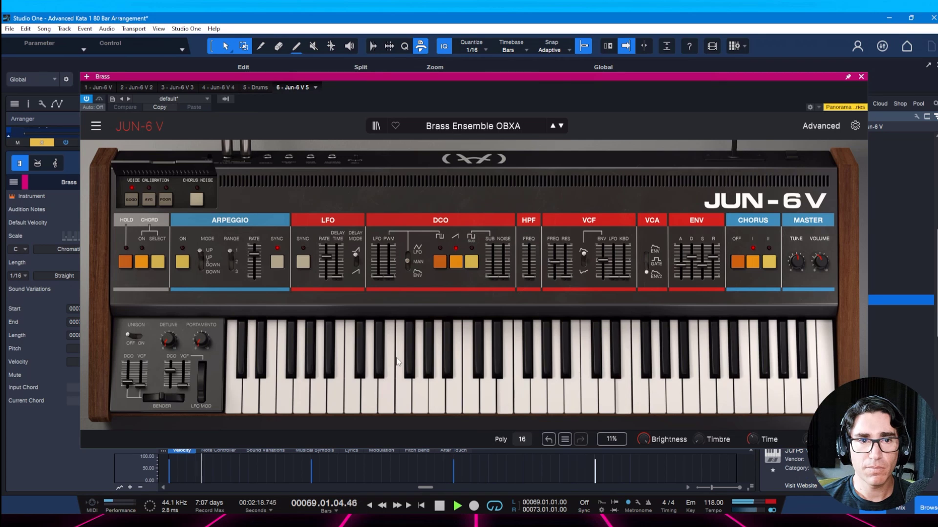
pyautogui.moveTo(610, 74)
pyautogui.mouseDown()
pyautogui.moveTo(582, 72)
pyautogui.moveTo(599, 80)
pyautogui.mouseUp()
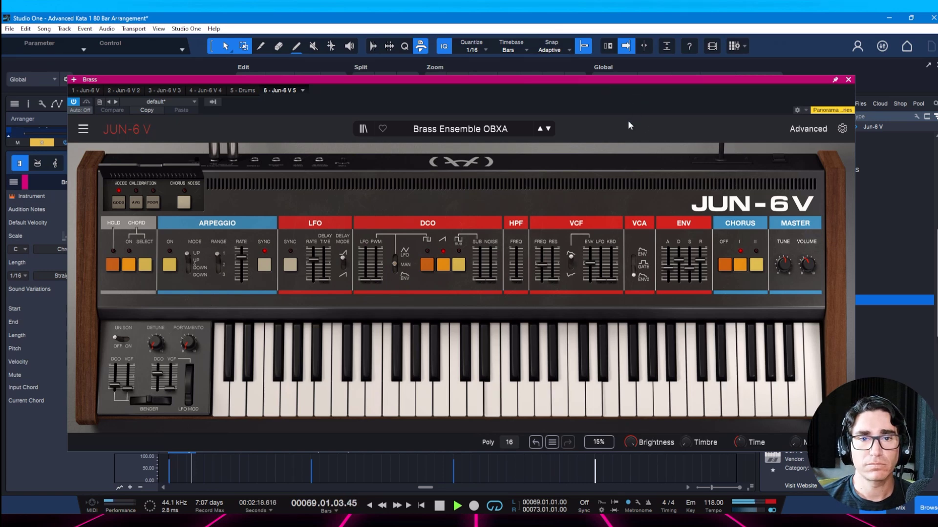
pyautogui.click(849, 80)
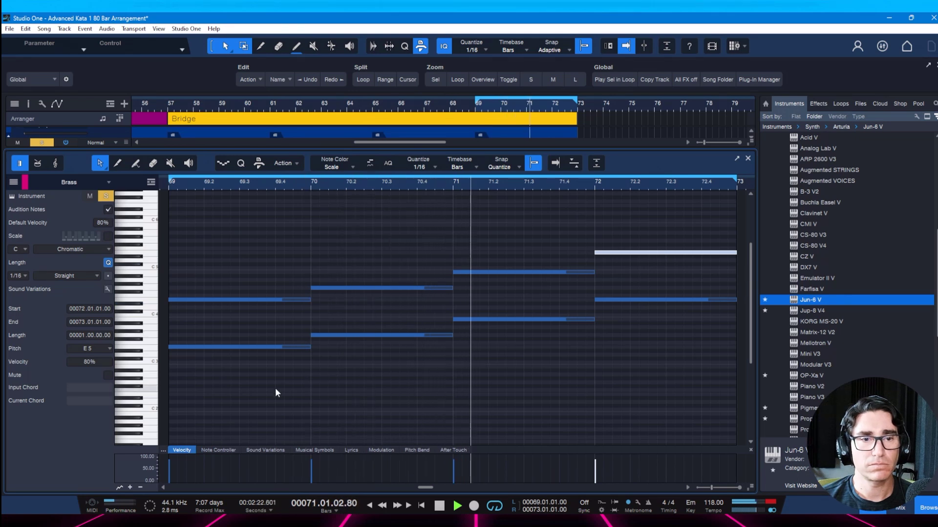
pyautogui.hotkey('ctrl', 's')
pyautogui.press('space')
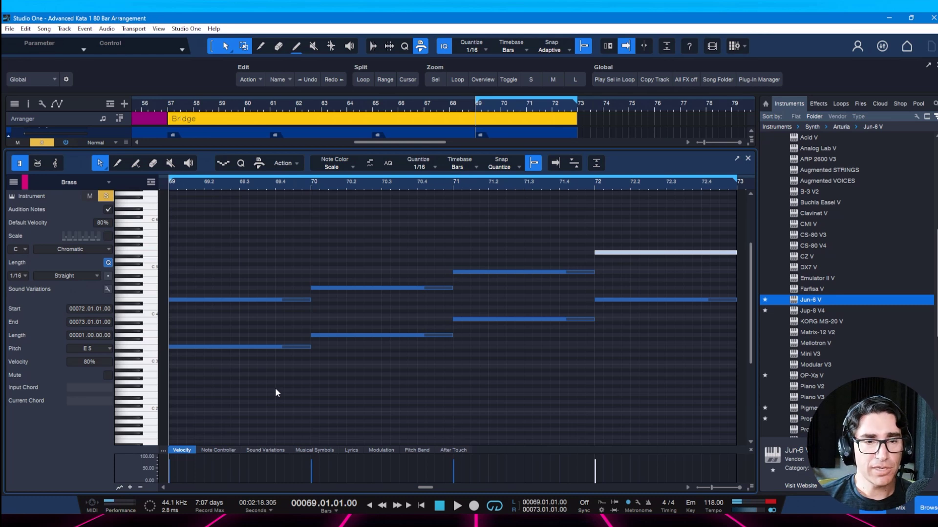
# - Unsolo the Brass track and play the loop with the full mix
pyautogui.press('s')
pyautogui.press('space')
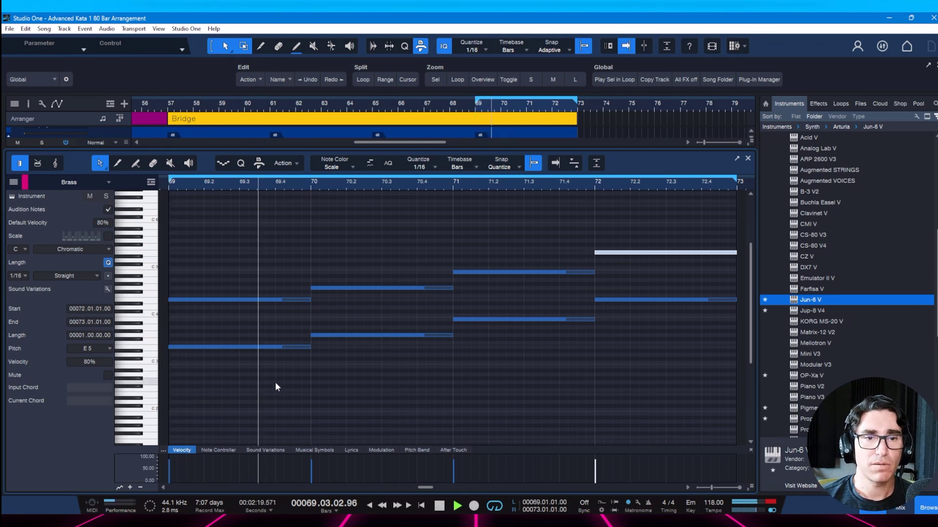
pyautogui.press('space')
pyautogui.press('space')
# - Audition the neighbouring Jun-6 V presets Tight Brass and Phase Brass during playback, and settle on Brass Ensemble OBXA Unison
pyautogui.press('F11')
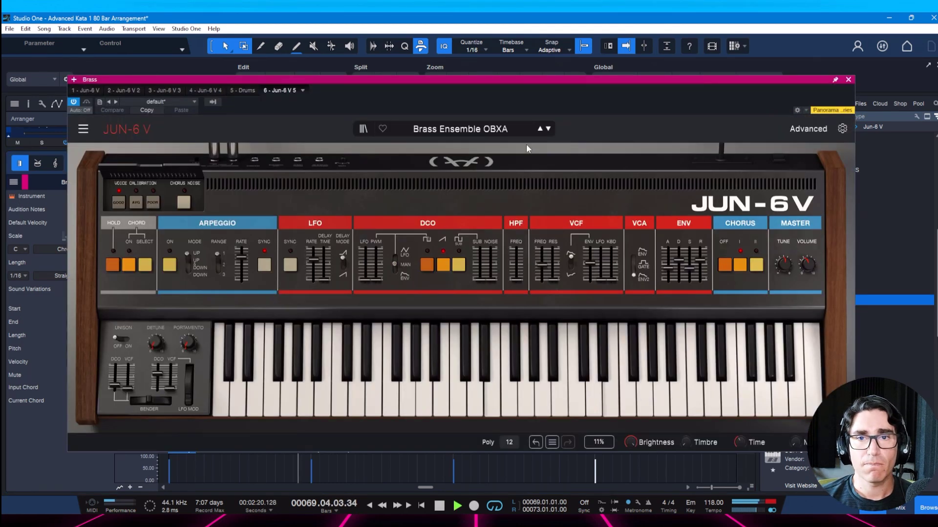
pyautogui.click(540, 129)
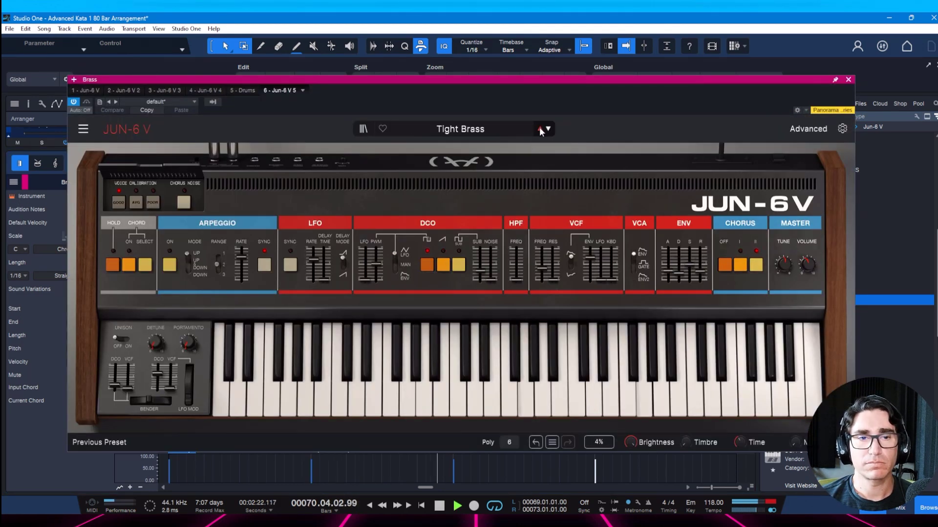
pyautogui.hotkey('ctrl', 's')
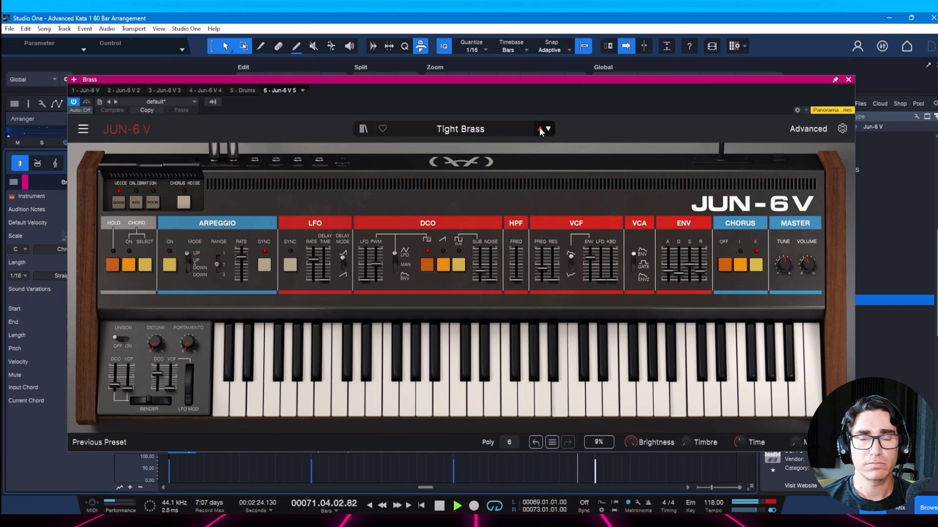
pyautogui.click(539, 128)
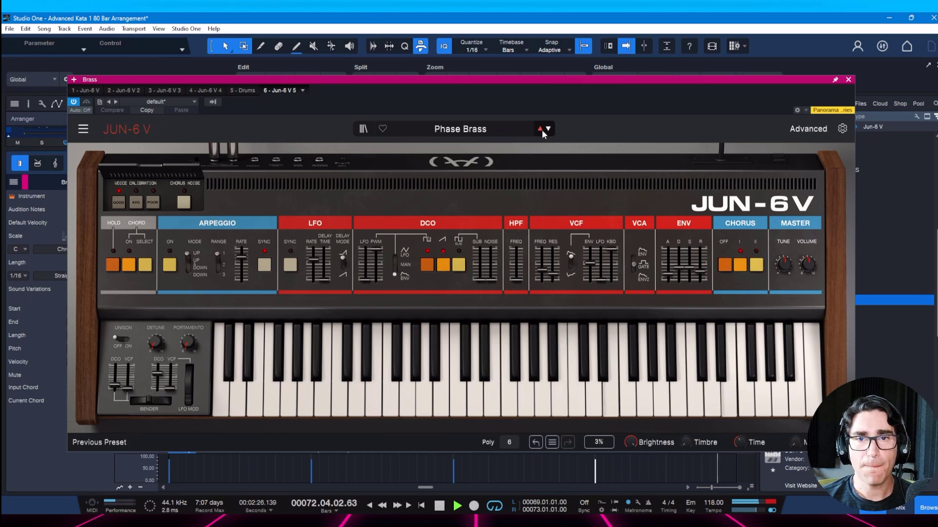
pyautogui.moveTo(806, 264); pyautogui.dragTo(807, 262)
pyautogui.click(540, 128)
pyautogui.click(541, 128)
pyautogui.click(547, 128)
pyautogui.click(547, 128)
pyautogui.click(547, 128)
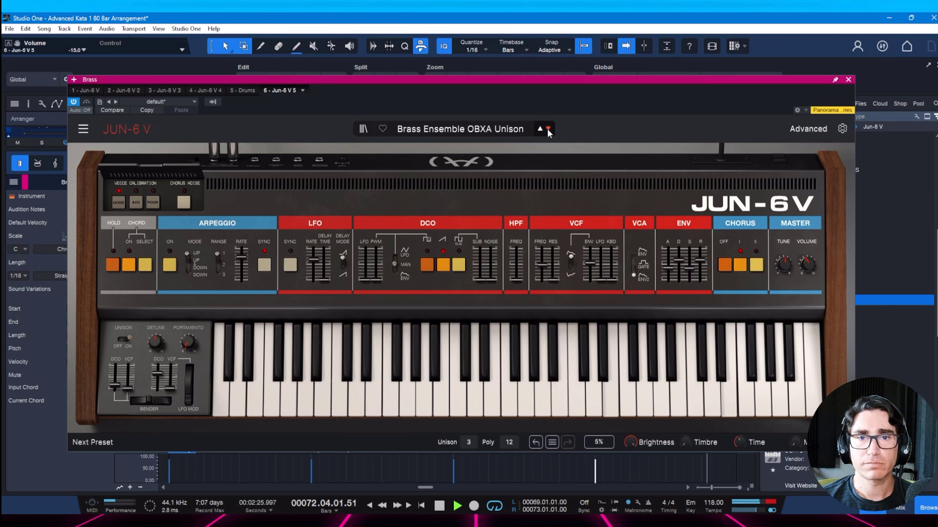
# - Raise the Jun-6 V's DCO sub volume, lower its master volume to -21.9, and save
pyautogui.moveTo(807, 264)
pyautogui.mouseDown()
pyautogui.moveTo(807, 274)
pyautogui.moveTo(807, 265)
pyautogui.mouseUp()
pyautogui.hotkey('ctrl', 's')
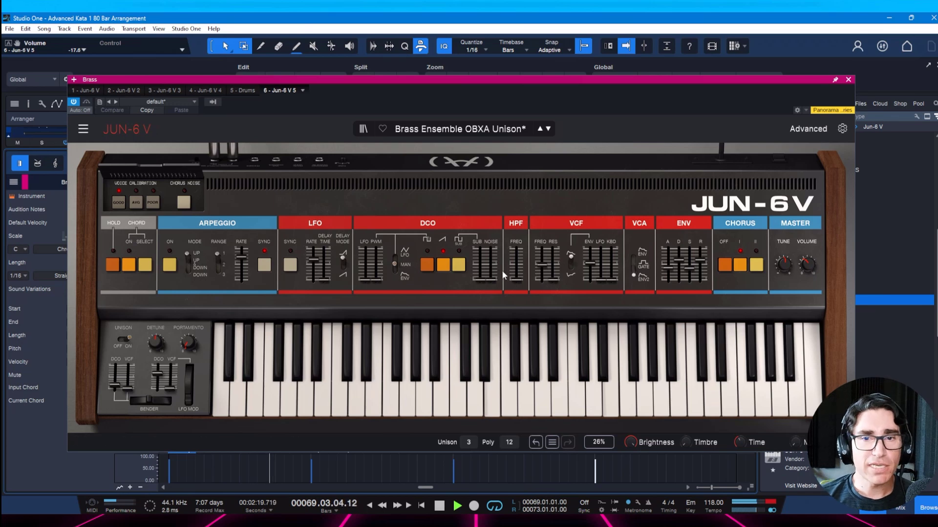
pyautogui.moveTo(480, 279); pyautogui.dragTo(480, 266)
pyautogui.hotkey('ctrl', 'z')
pyautogui.click(814, 270)
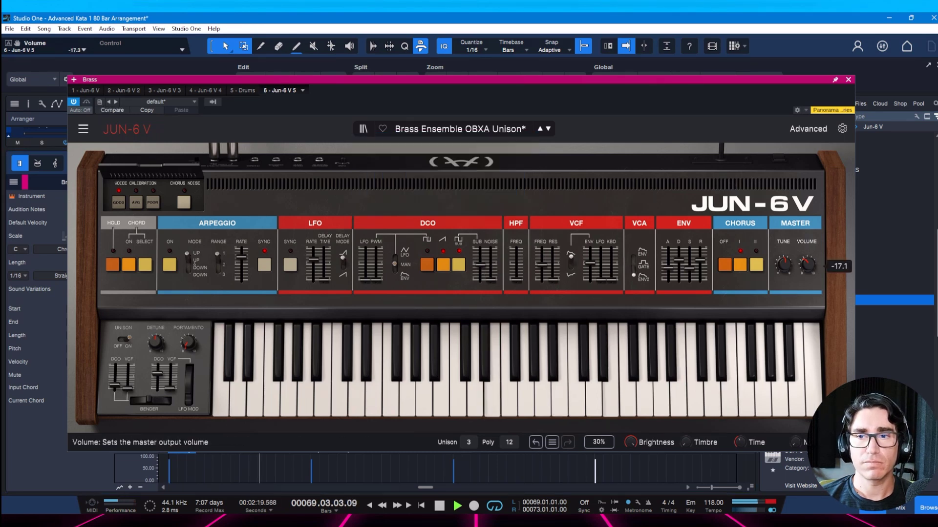
pyautogui.moveTo(807, 265); pyautogui.dragTo(807, 266)
pyautogui.hotkey('ctrl', 'z')
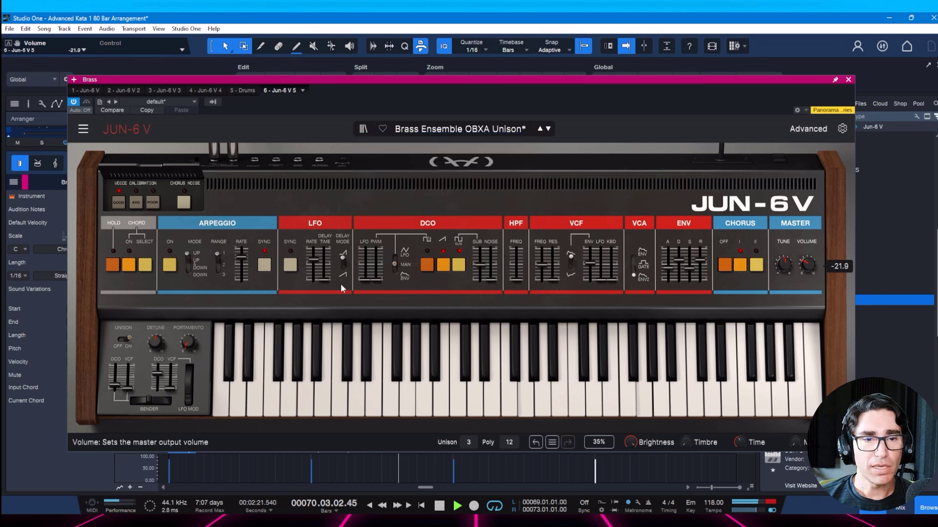
# - Set the Jun-6 V's unison detune to 0.544 and the DCO sub volume to 0.396, and save
pyautogui.moveTo(159, 344)
pyautogui.moveTo(159, 343); pyautogui.dragTo(158, 333)
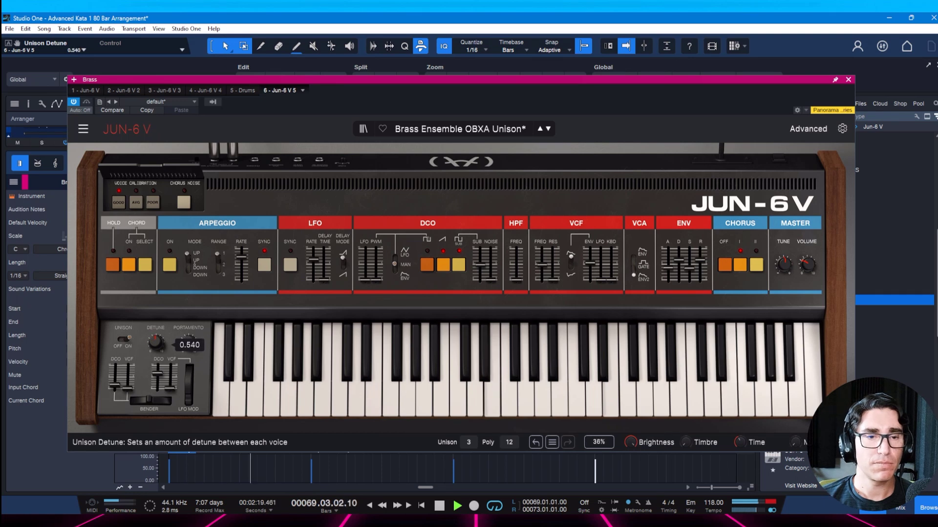
pyautogui.hotkey('ctrl', 'z')
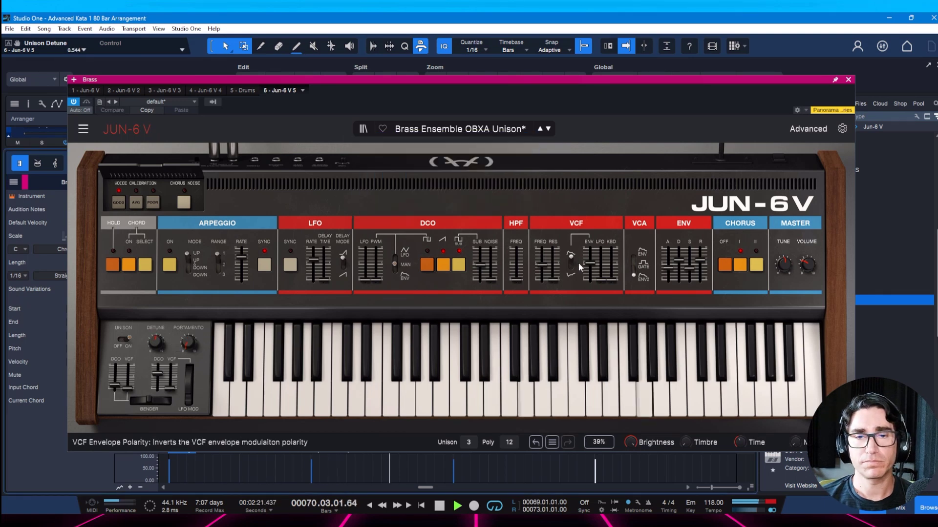
pyautogui.moveTo(481, 265); pyautogui.dragTo(480, 270)
pyautogui.hotkey('ctrl', 'z')
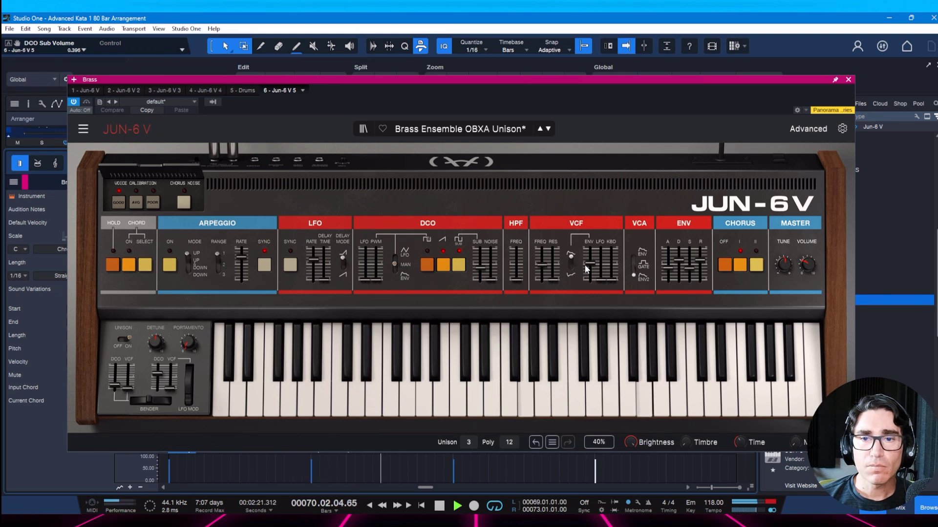
# - Set the Jun-6 V's VCF envelope modulation to 0.640 and cutoff to 471 Hz, save, stop playback, and close the instrument
pyautogui.moveTo(589, 263); pyautogui.dragTo(589, 257)
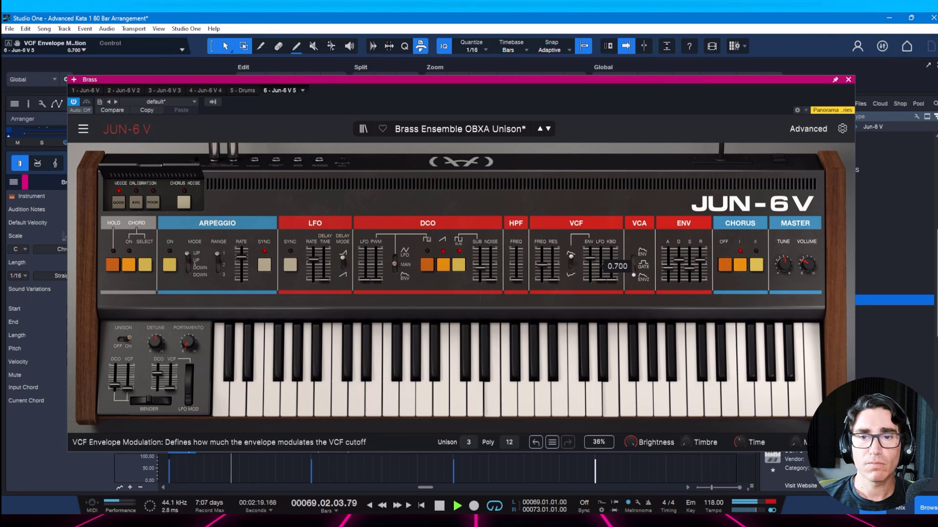
pyautogui.moveTo(590, 258); pyautogui.dragTo(589, 259)
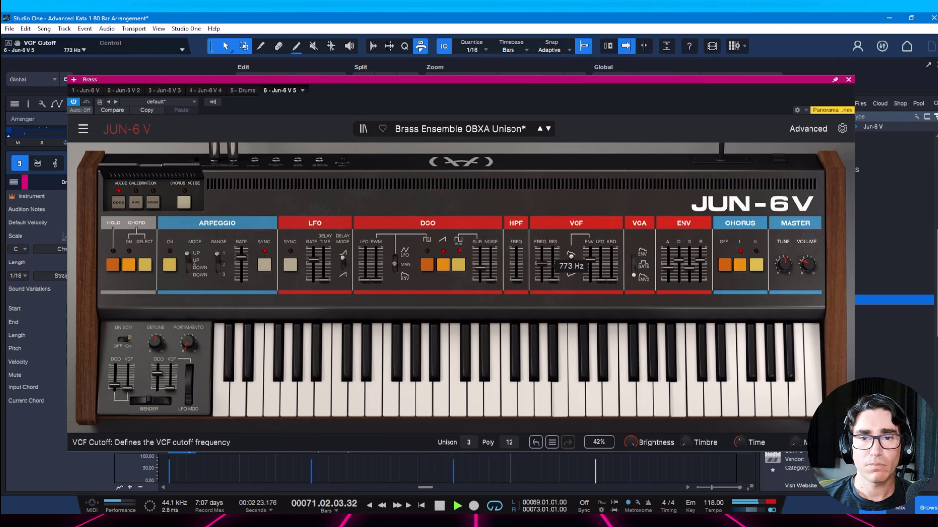
pyautogui.moveTo(590, 268)
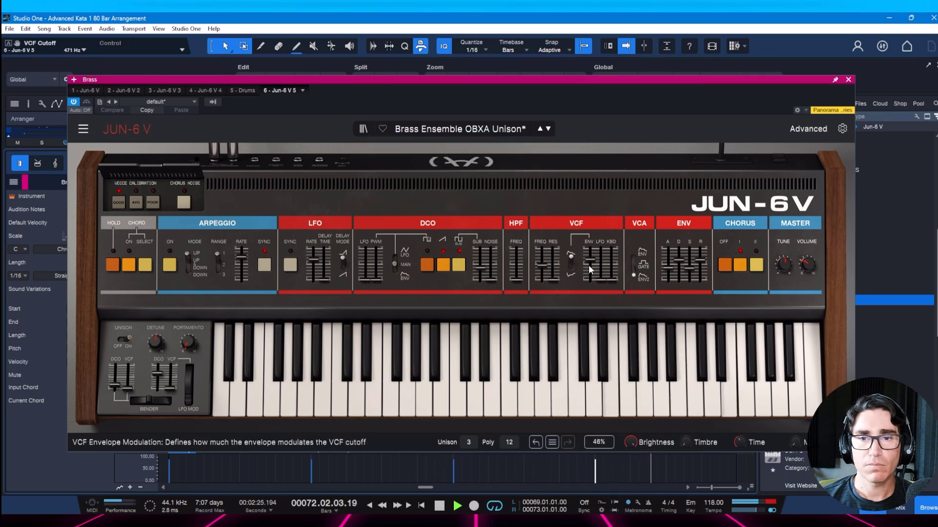
pyautogui.hotkey('ctrl', 's')
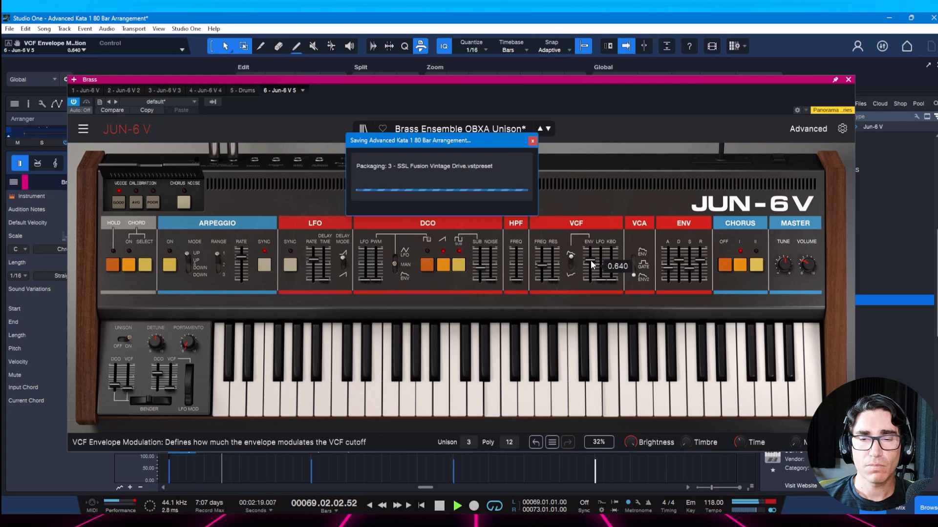
pyautogui.press('space')
pyautogui.click(848, 80)
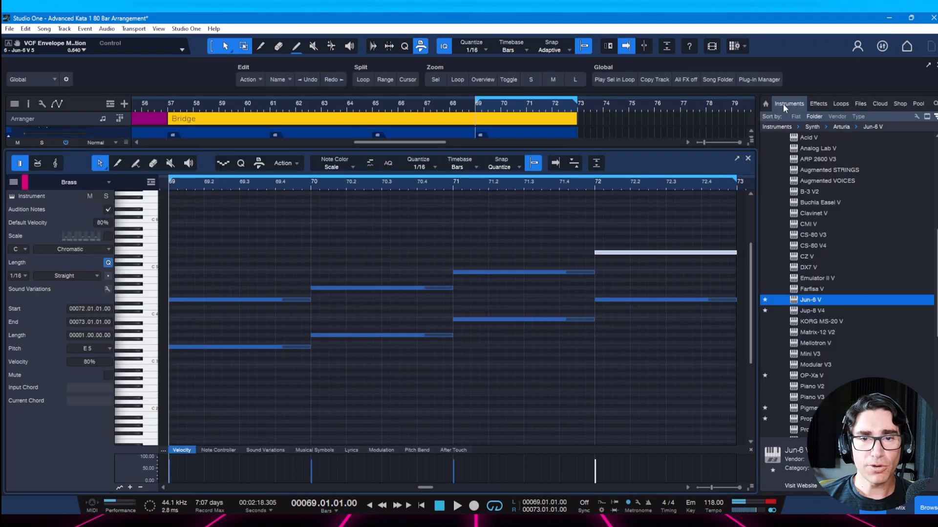
# - Play the loop to check the Brass sound, close the note editor to return to the full arrangement, and save
pyautogui.press('space')
pyautogui.hotkey('ctrl', 's')
pyautogui.press('space')
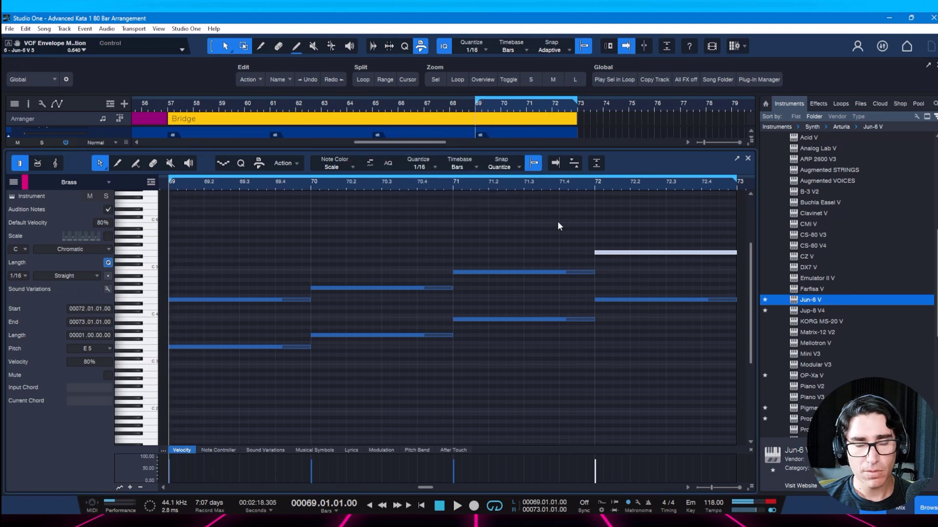
pyautogui.press('F3')
pyautogui.press('F3')
pyautogui.press('F2')
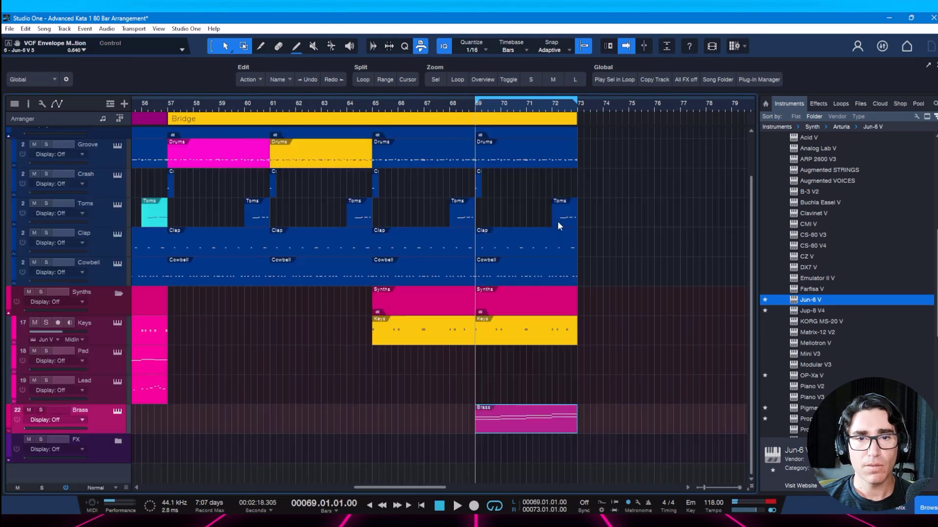
pyautogui.hotkey('ctrl', 's')
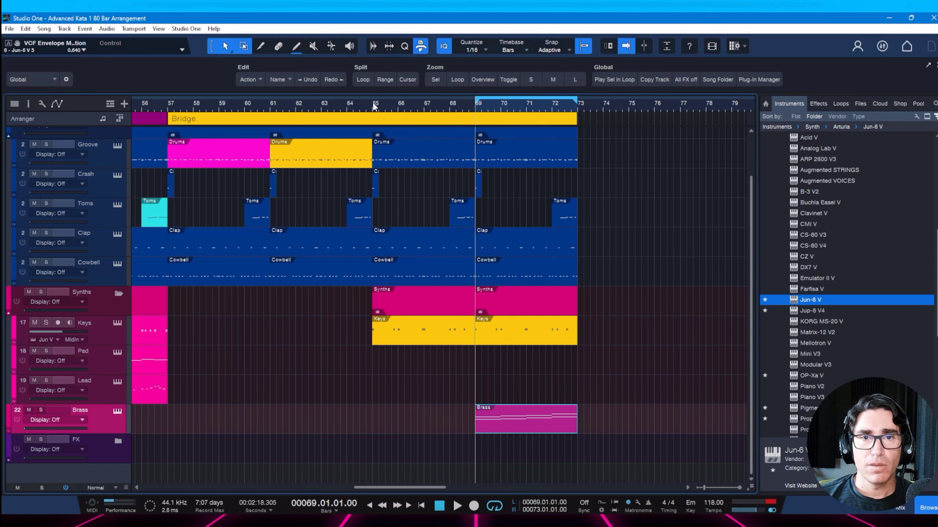
# - Set the loop range from bar 65 to 73, play it, save, and open the Brass track's instrument
pyautogui.moveTo(378, 92); pyautogui.dragTo(577, 107)
pyautogui.press('space')
pyautogui.hotkey('ctrl', 's')
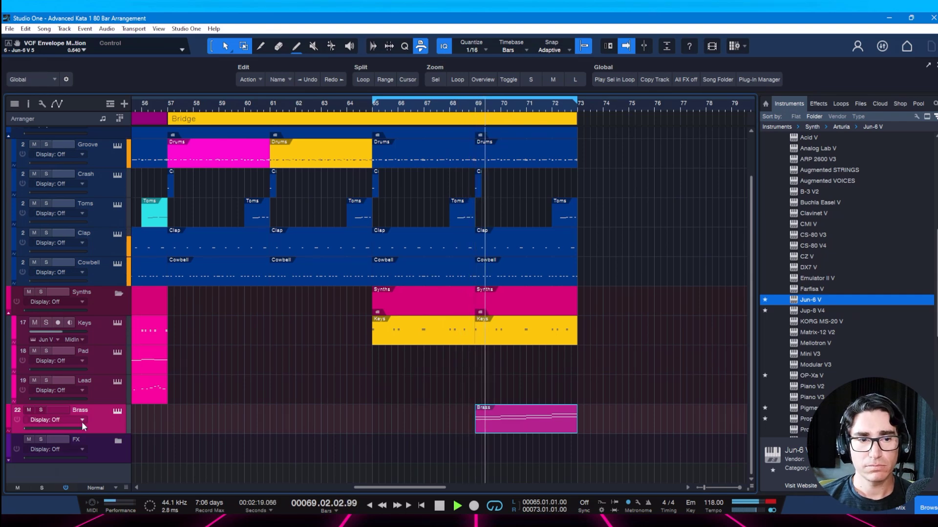
pyautogui.click(117, 411)
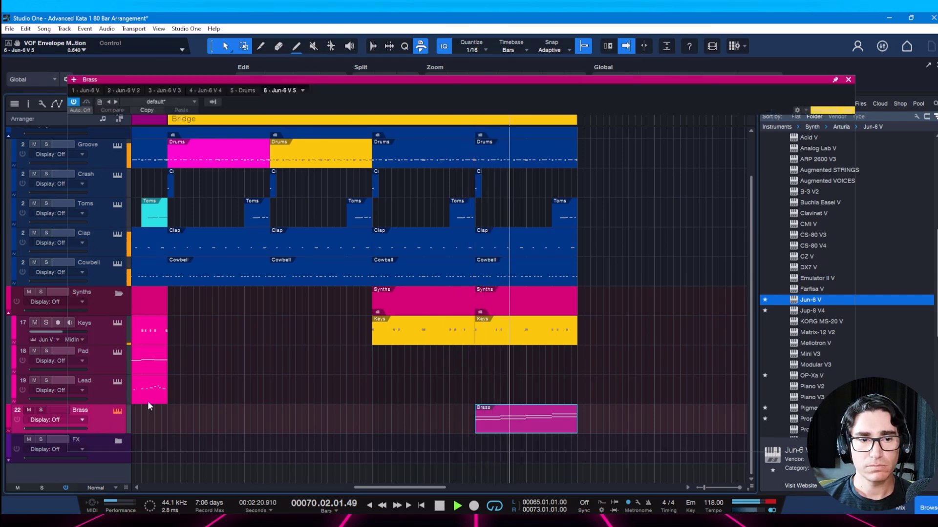
# - Set the Jun-6 V's master volume to -26.2 dB, close the instrument, and save the song
pyautogui.moveTo(808, 266)
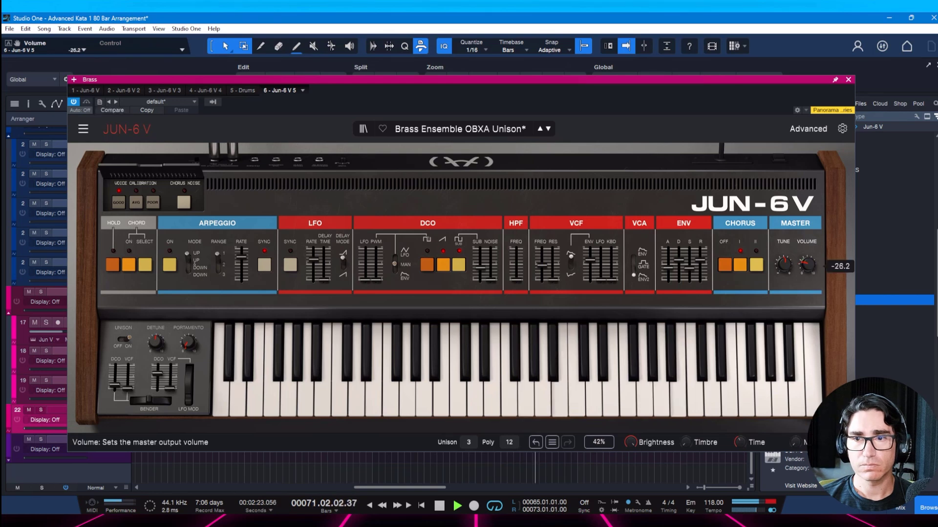
pyautogui.hotkey('ctrl', 'w')
pyautogui.hotkey('ctrl', 's')
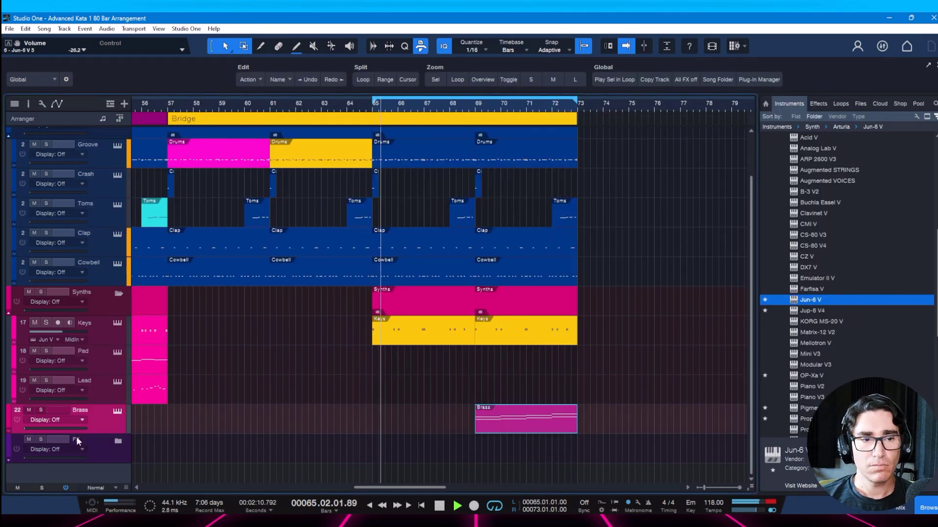
# - Show the Brass track's inspector, balance its channel volume to -1.3 dB against the playing loop, and open the mixing console
pyautogui.press('F4')
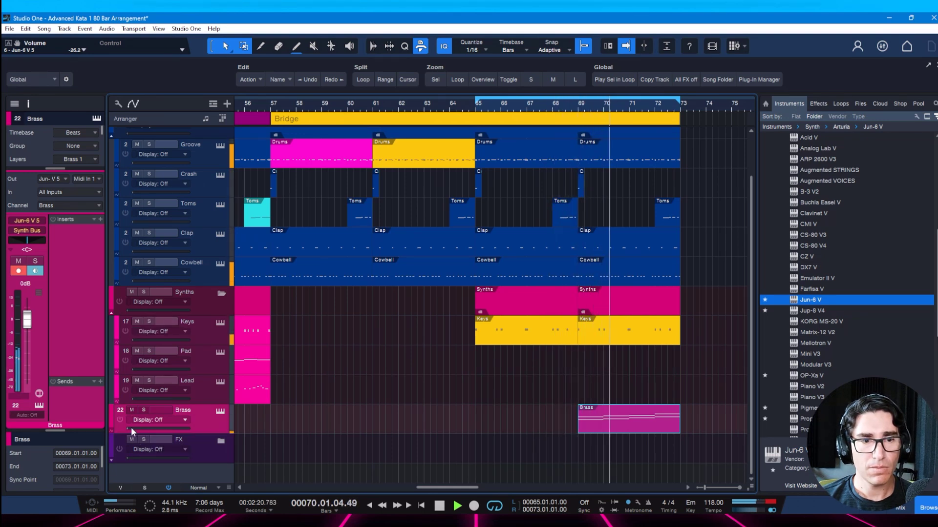
pyautogui.press('space')
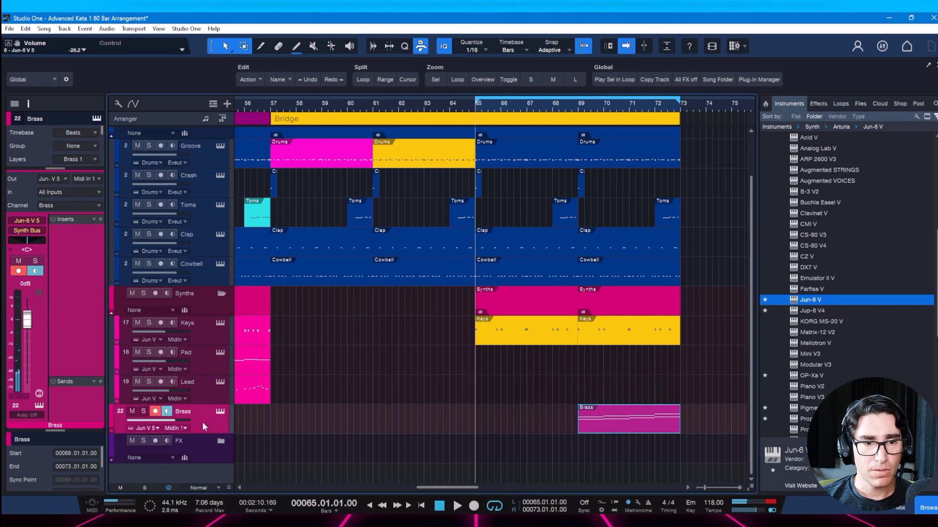
pyautogui.hotkey('ctrl', 's')
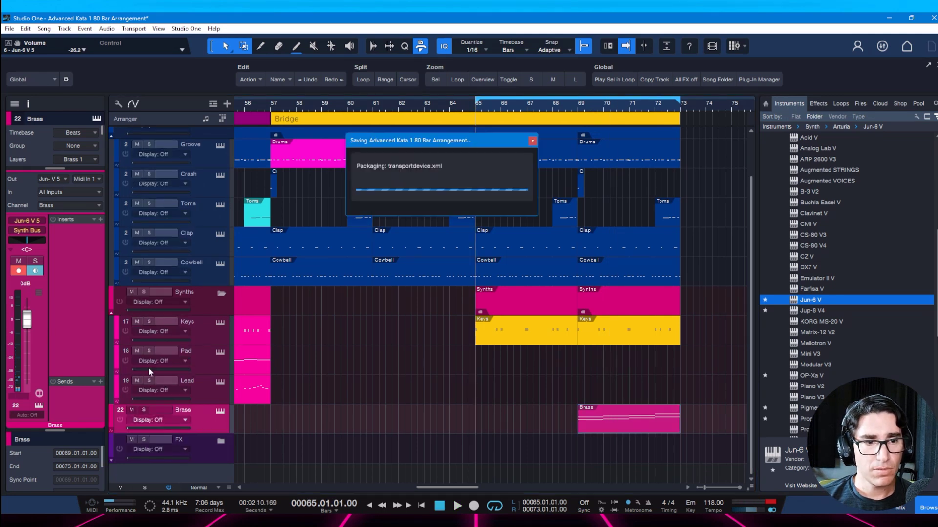
pyautogui.press('space')
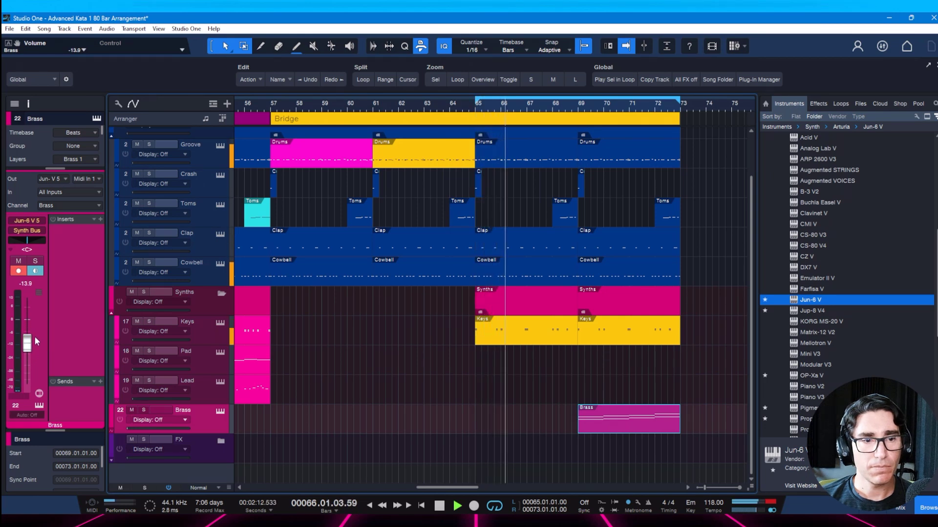
pyautogui.moveTo(27, 348); pyautogui.dragTo(28, 327)
pyautogui.press('space')
pyautogui.press('F3')
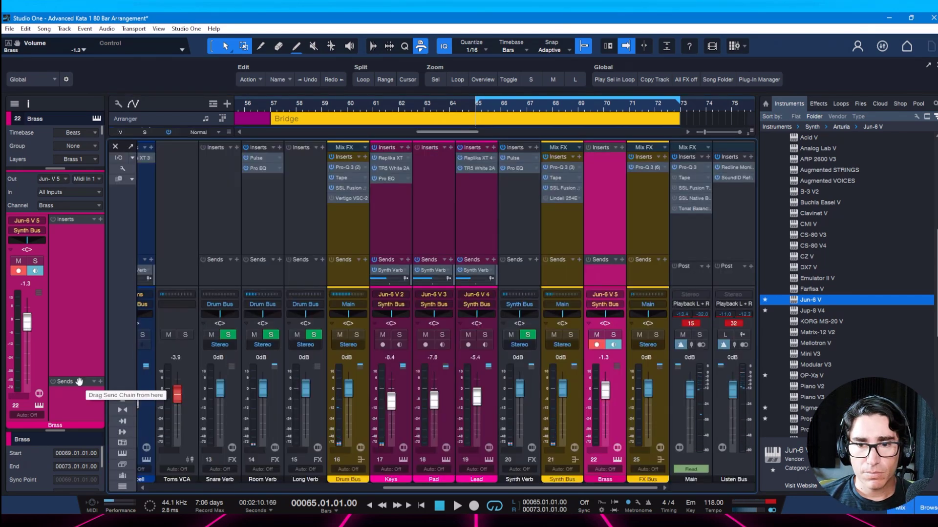
# - Hide the mixer, start playback of the bridge loop and return the track list from automation view to normal track controls
pyautogui.press('F3')
pyautogui.press('space')
pyautogui.click(315, 432)
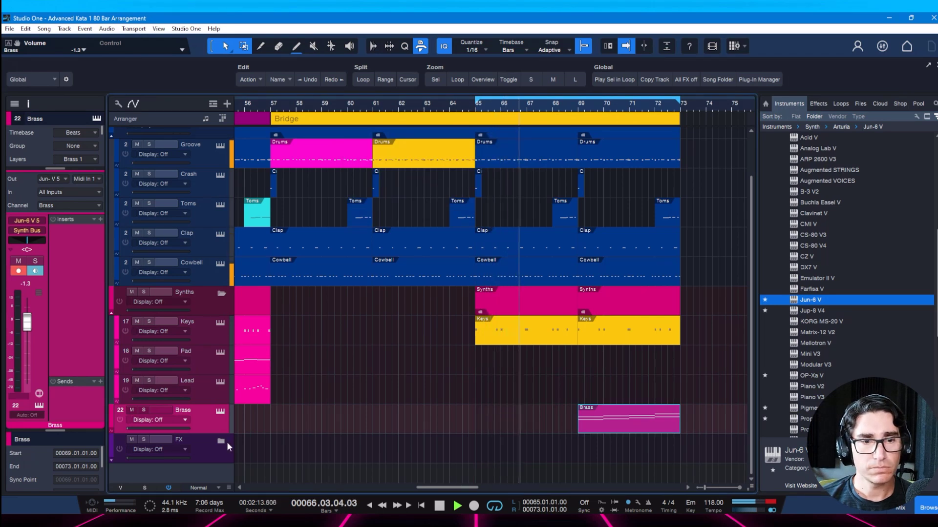
pyautogui.click(186, 420)
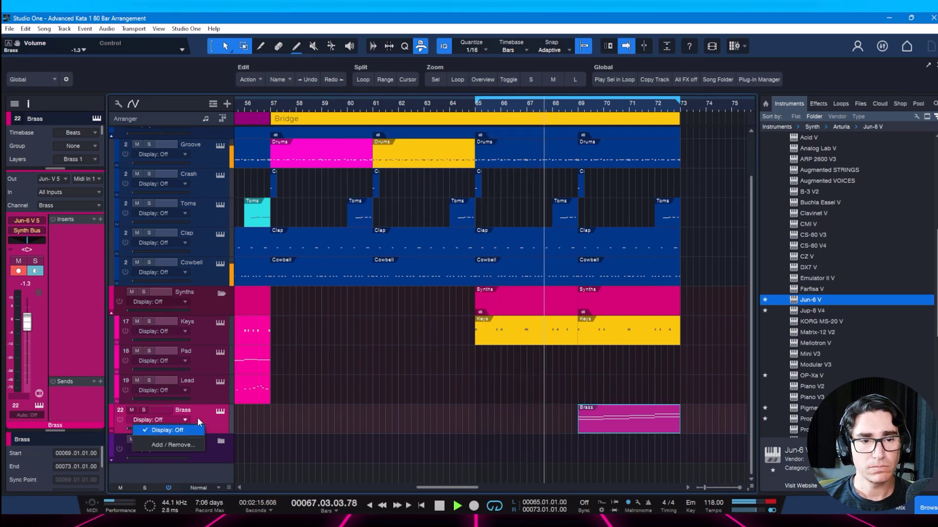
pyautogui.click(197, 418)
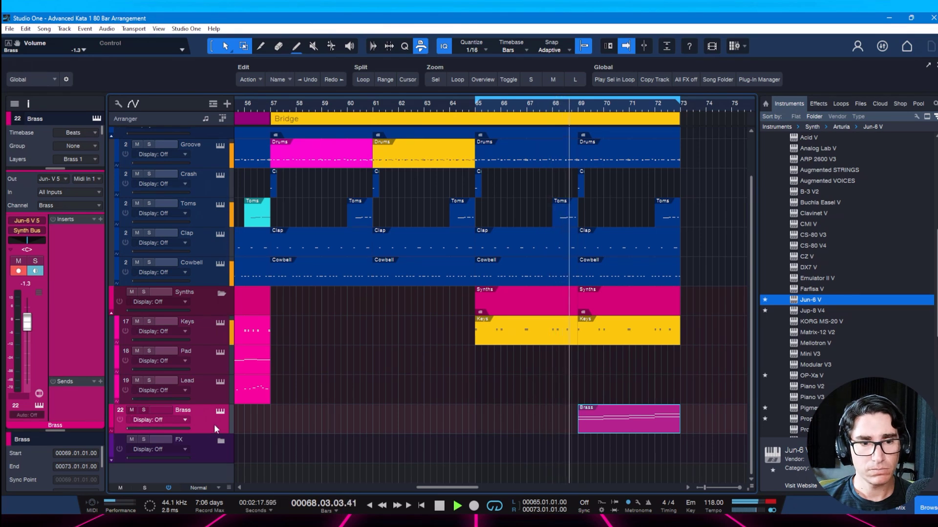
pyautogui.press('a')
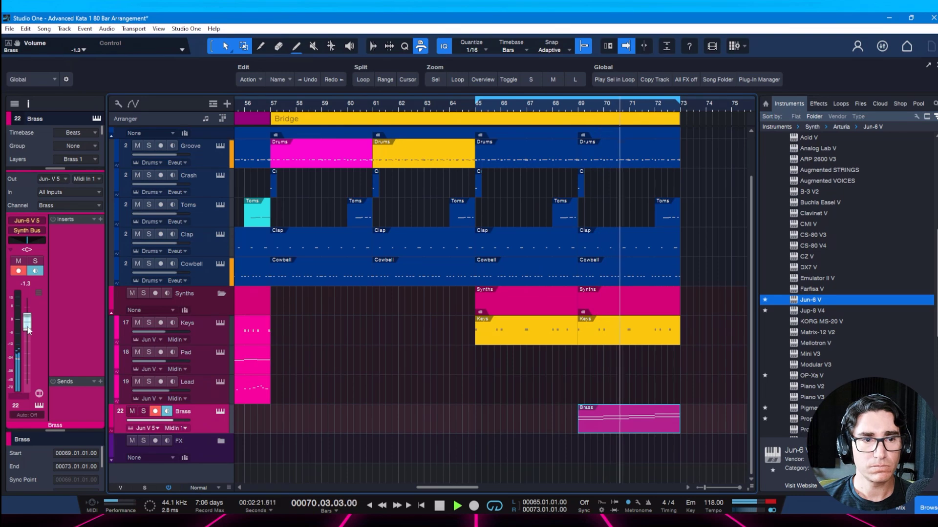
# - Adjust the master volume of the Brass track's Jun-6 V, set the Brass fader to -7.0 dB and save the song
pyautogui.moveTo(26, 329); pyautogui.dragTo(27, 325)
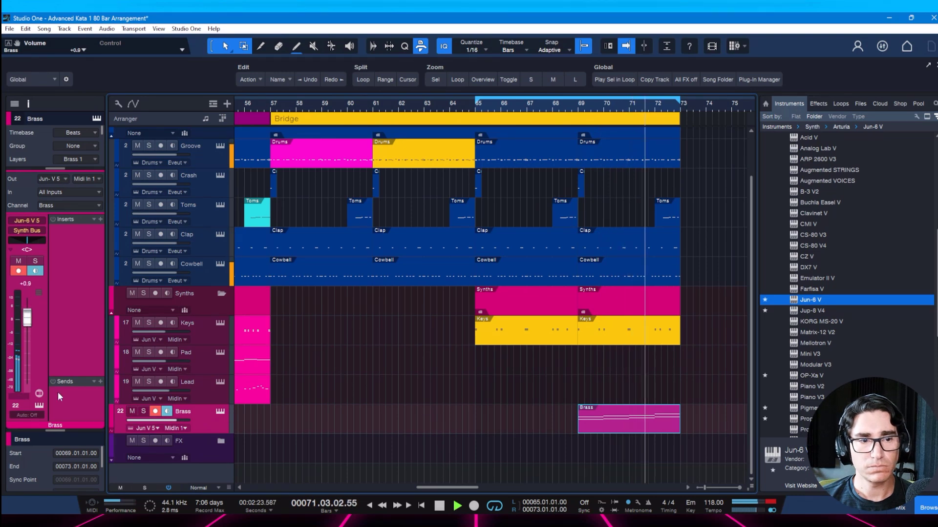
pyautogui.click(40, 404)
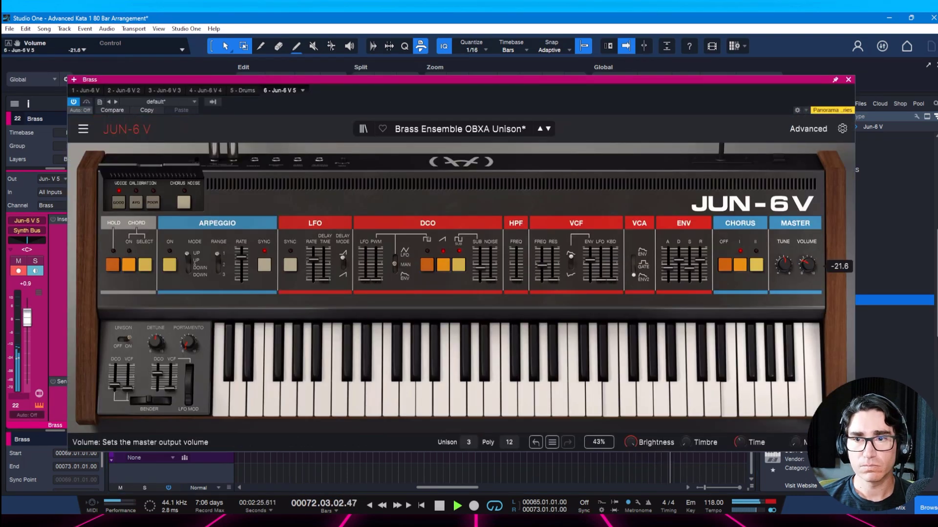
pyautogui.moveTo(806, 264); pyautogui.dragTo(807, 262)
pyautogui.moveTo(27, 325); pyautogui.dragTo(27, 335)
pyautogui.press('Escape')
pyautogui.press('space')
pyautogui.hotkey('ctrl', 's')
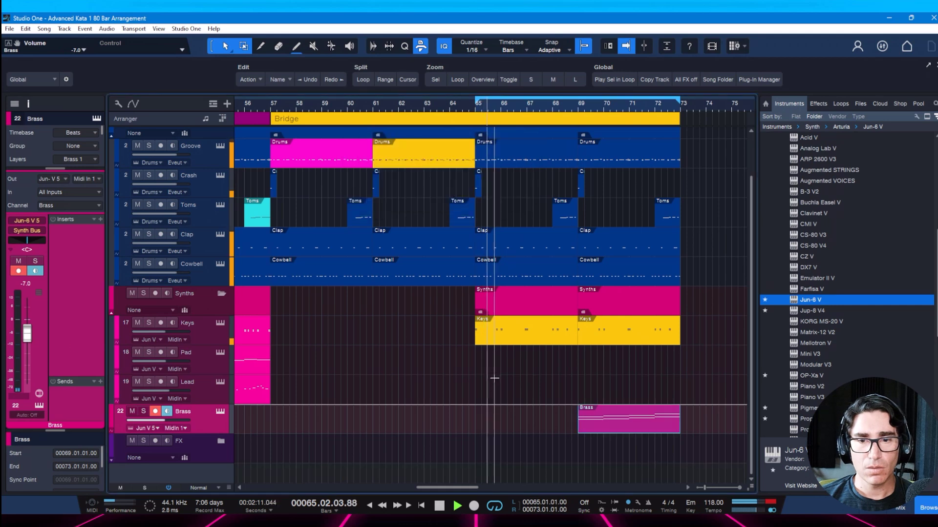
# - Lower the Brass channel's volume to -11.9 dB while the loop plays, and save the song
pyautogui.click(560, 396)
pyautogui.press('space')
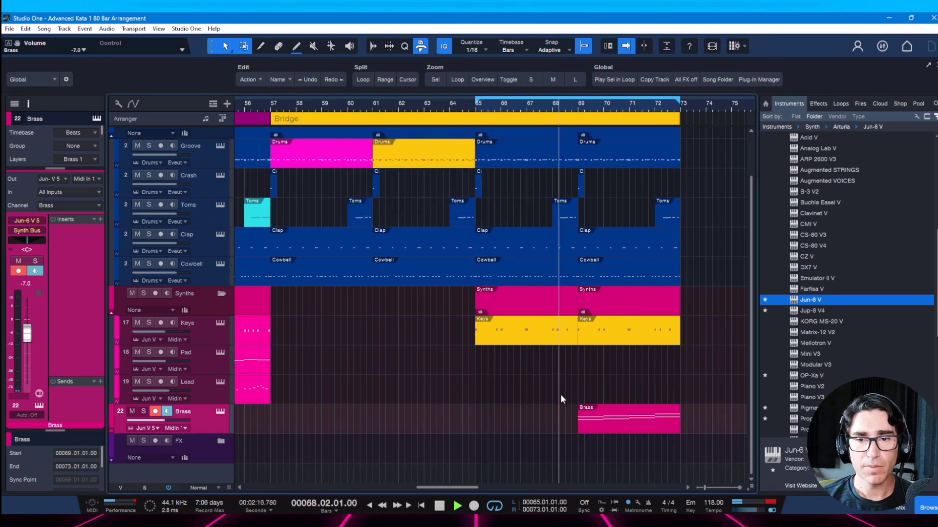
pyautogui.moveTo(27, 335); pyautogui.dragTo(27, 351)
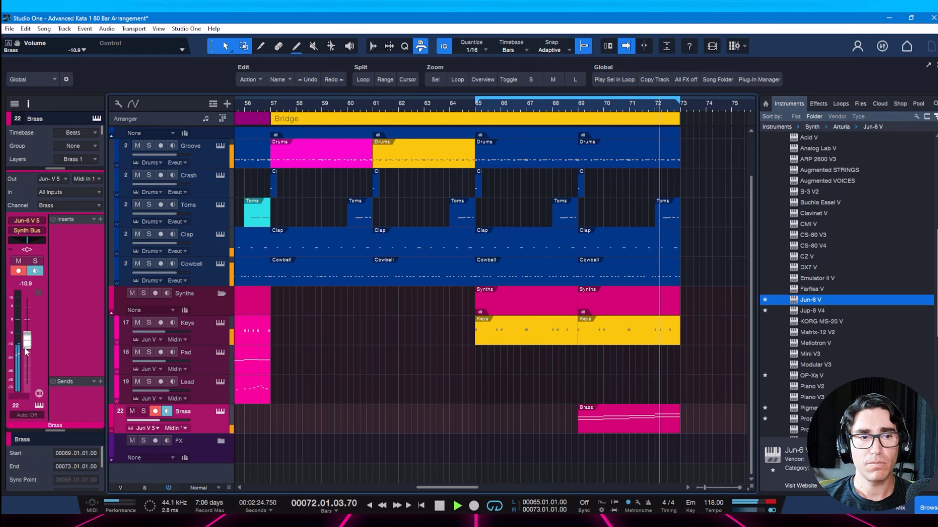
pyautogui.hotkey('ctrl', 's')
pyautogui.scroll(-2, 26, 351)
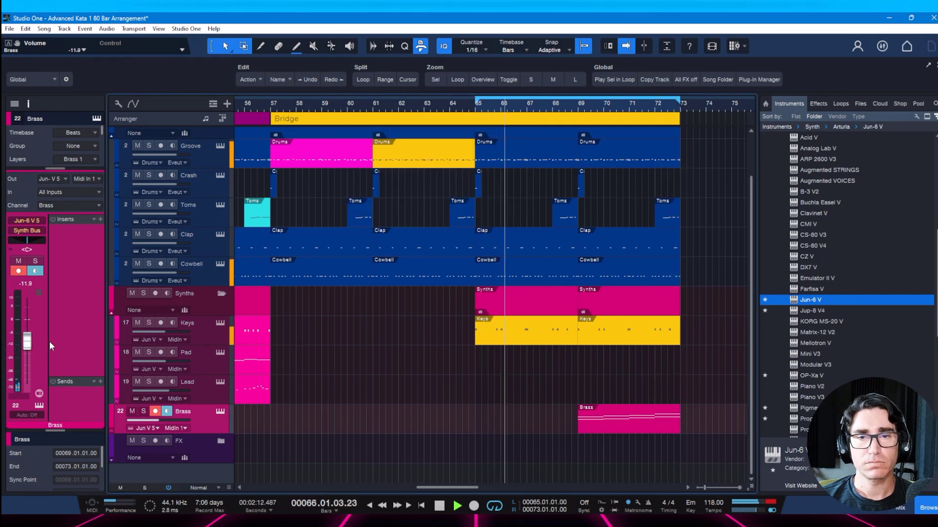
# - Hide the browser and extend the loop back to bar 57 so it spans the whole Bridge section, saving the song
pyautogui.press('F5')
pyautogui.hotkey('ctrl', 's')
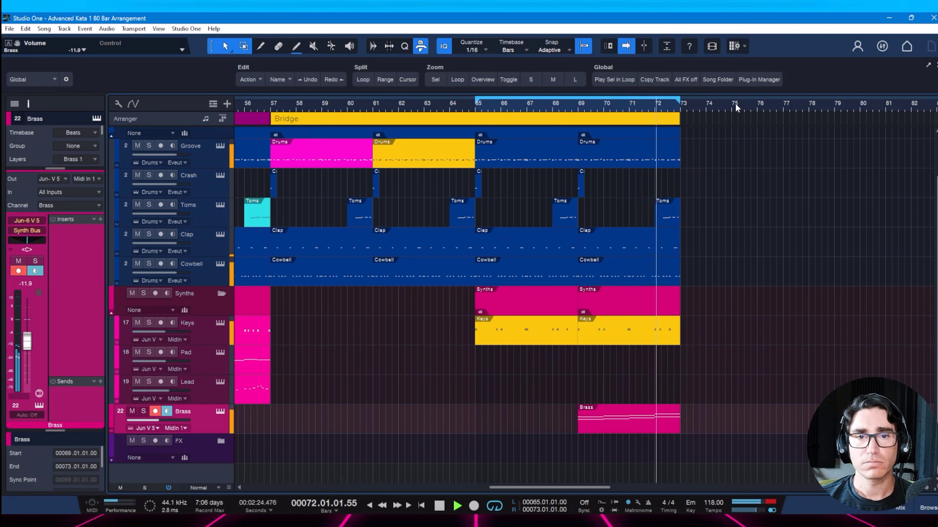
pyautogui.press('space')
pyautogui.click(282, 124)
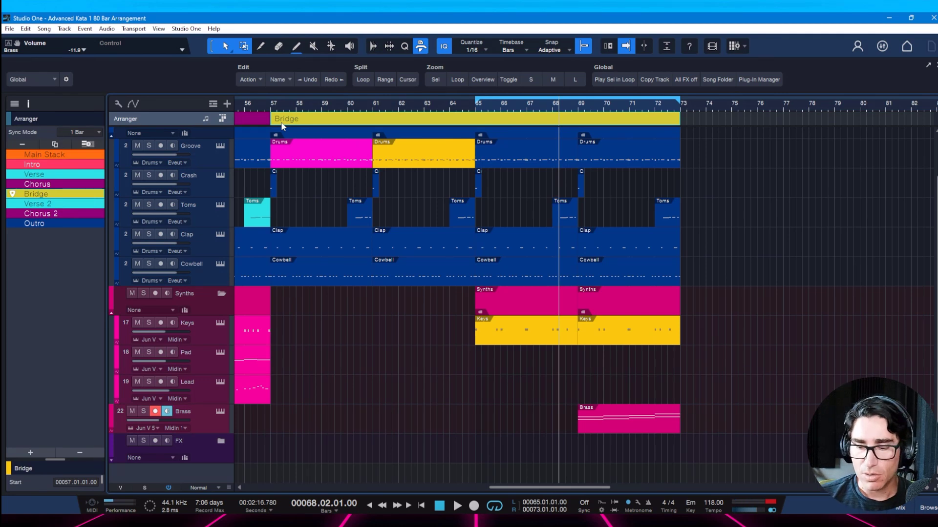
pyautogui.press('KP_1')
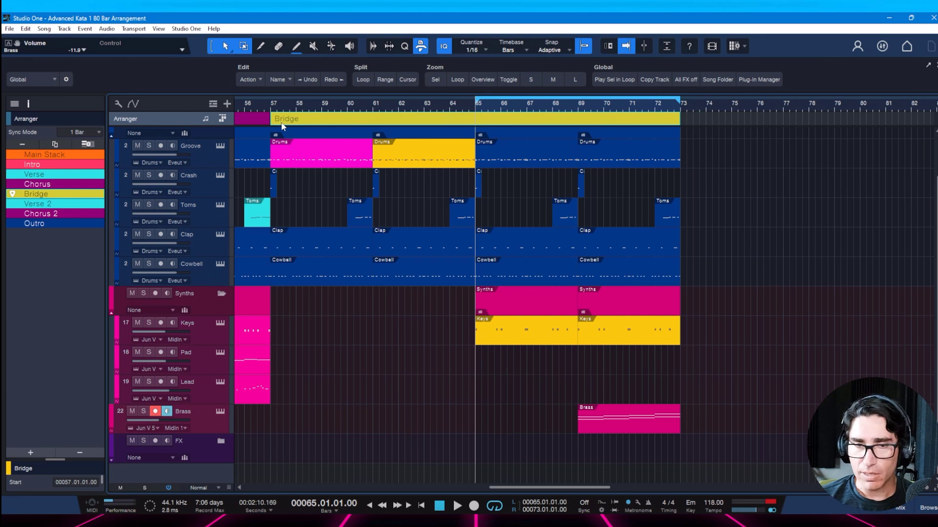
pyautogui.moveTo(475, 104); pyautogui.dragTo(264, 120)
pyautogui.hotkey('ctrl', 's')
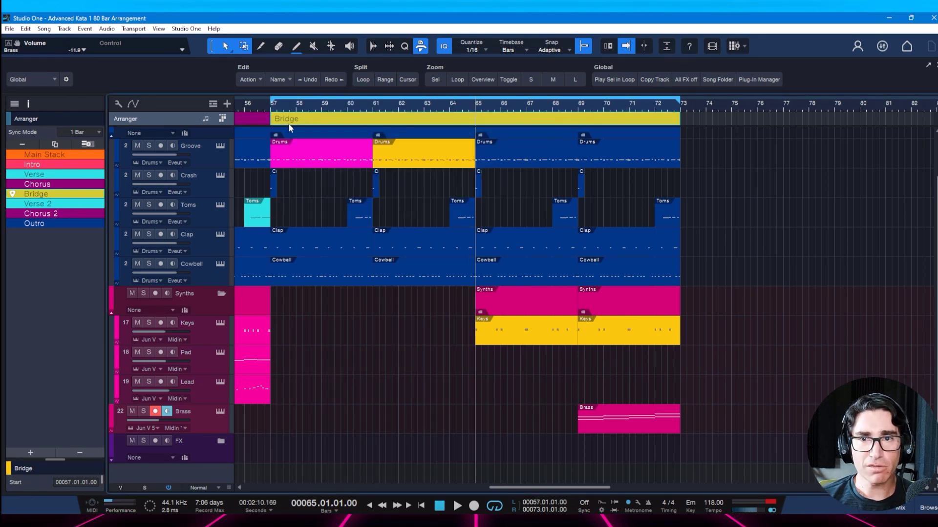
# - Play the full Bridge section from bar 57 to review it, and save the song
pyautogui.press('KP_1')
pyautogui.press('space')
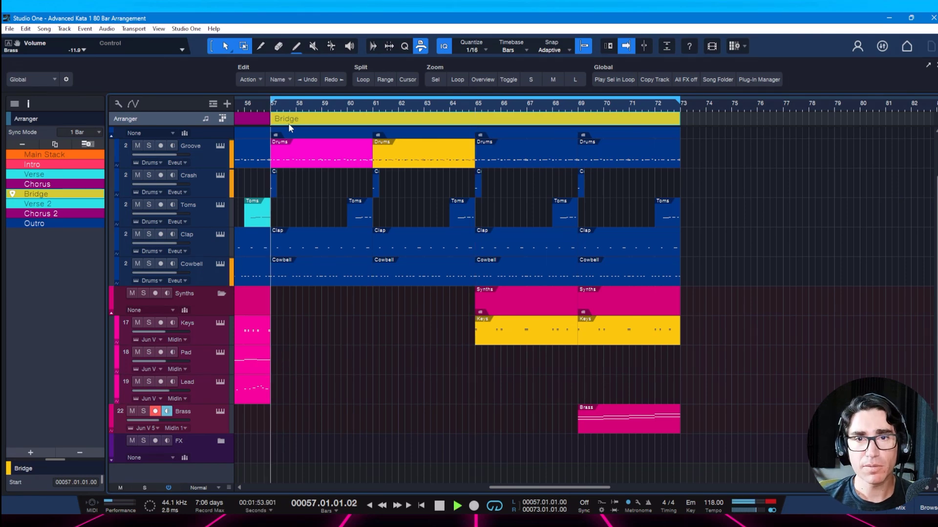
pyautogui.moveTo(728, 104); pyautogui.dragTo(650, 99)
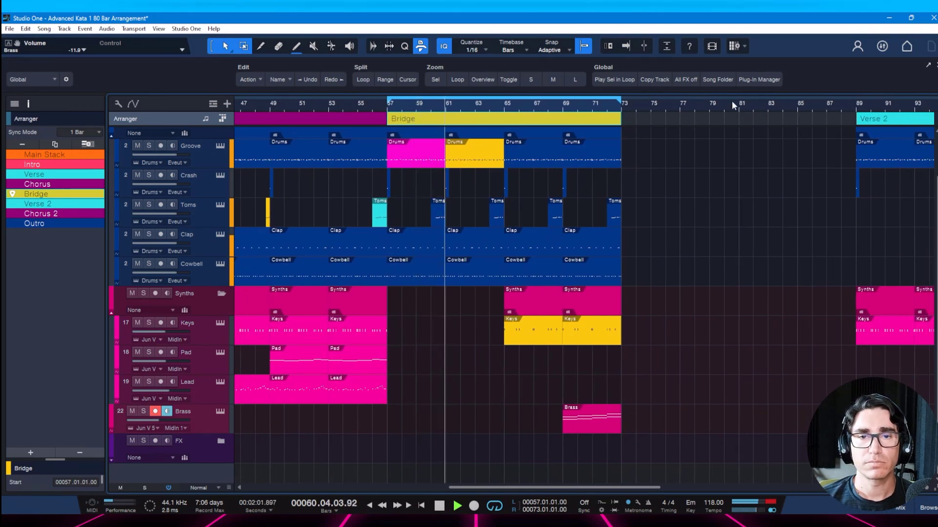
pyautogui.hotkey('ctrl', 's')
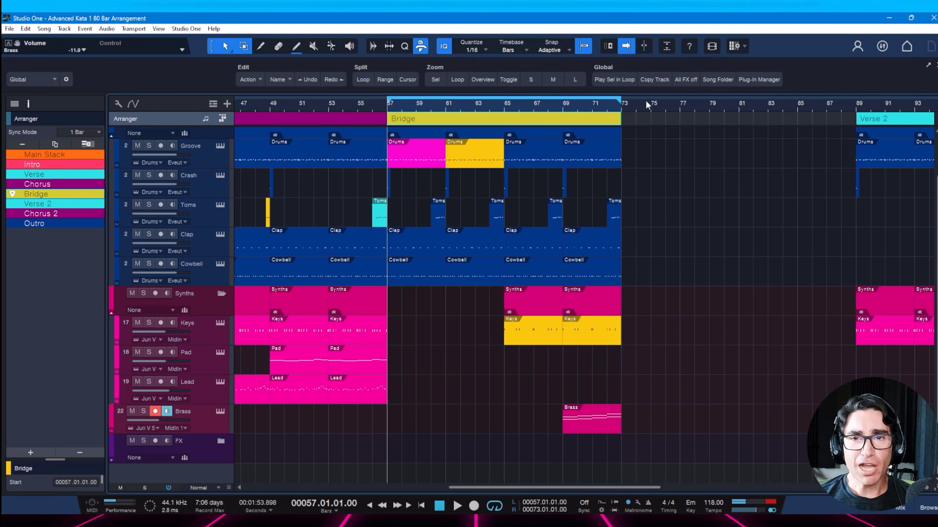
# - Replace the Bridge description in the song notes with DONE, close the notes and save the song
pyautogui.scroll(-3, 641, 107)
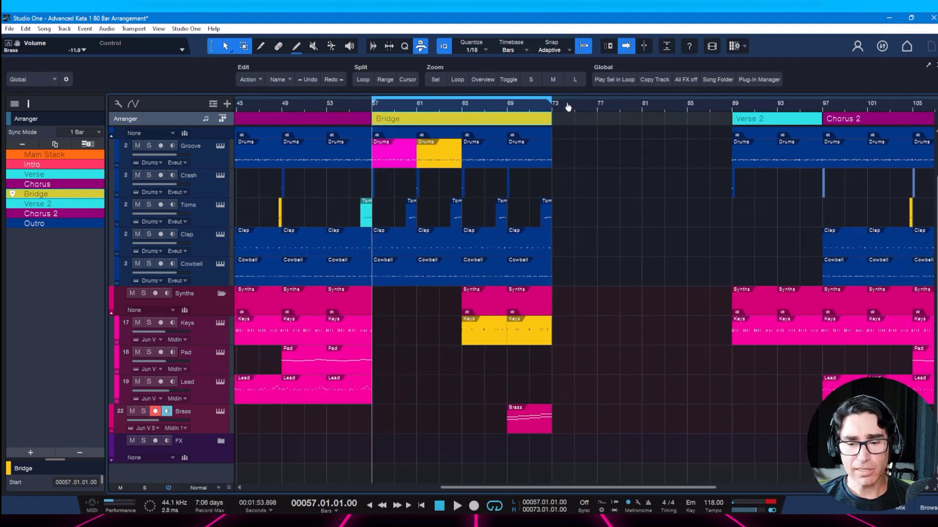
pyautogui.hotkey('shift', 'n')
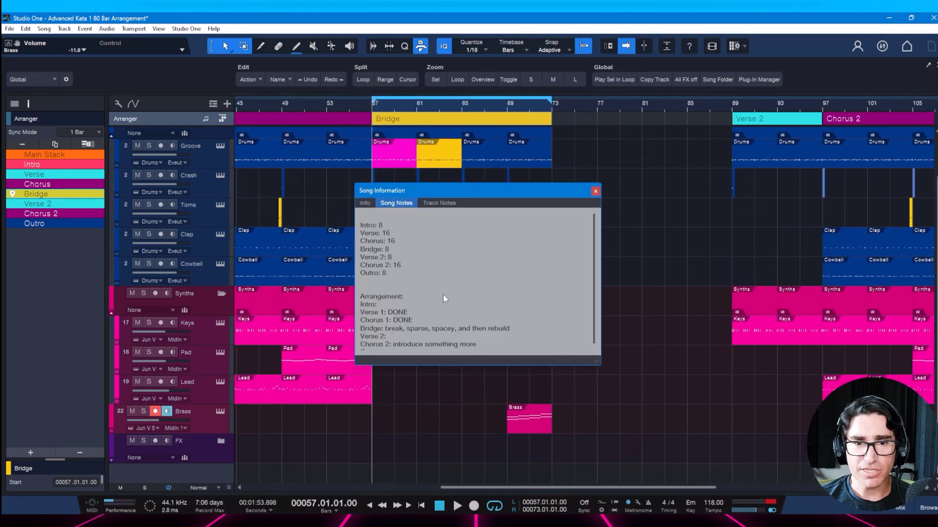
pyautogui.scroll(-1, 444, 299)
pyautogui.click(519, 322)
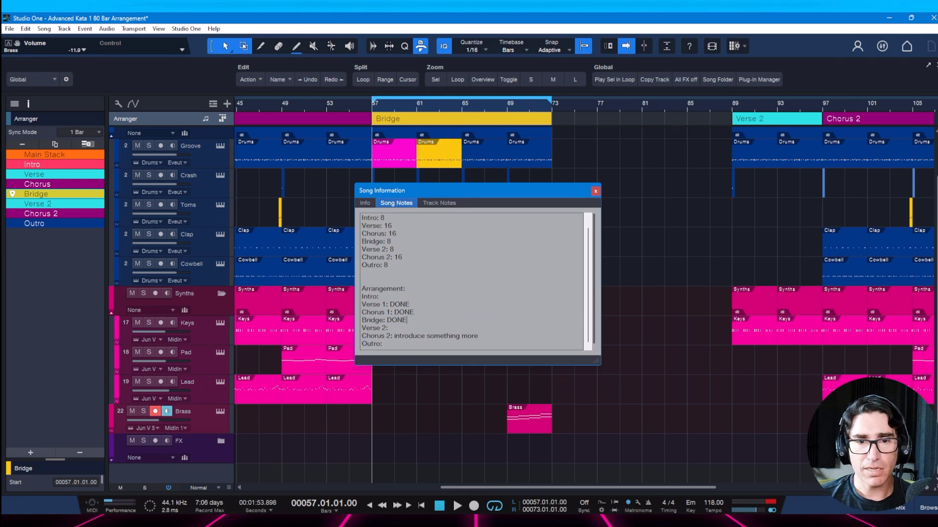
pyautogui.click(596, 191)
pyautogui.hotkey('ctrl', 's')
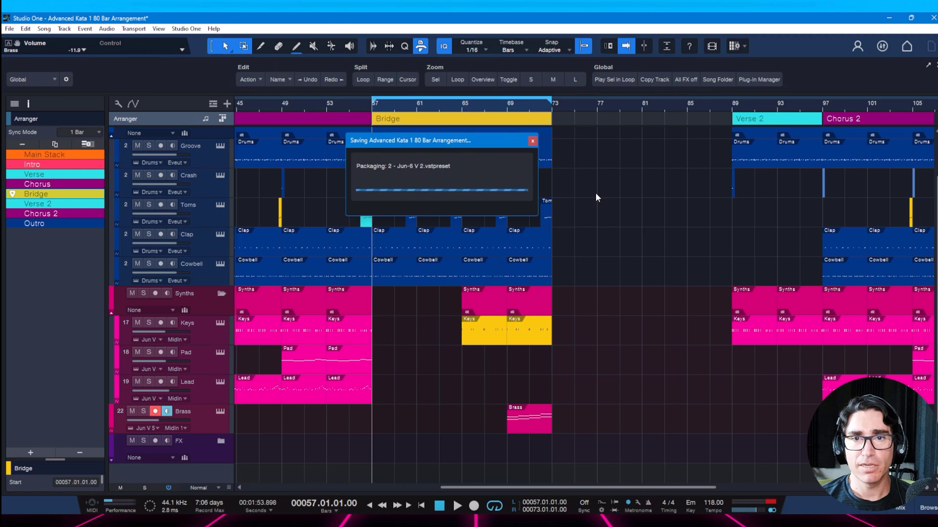
# - Audition the start of the Verse 2 section from bar 89
pyautogui.moveTo(605, 106); pyautogui.dragTo(497, 104)
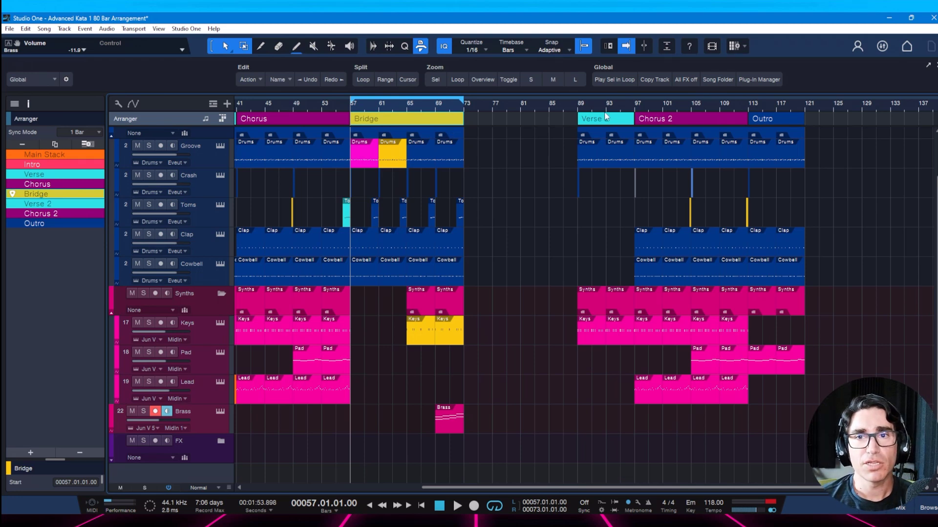
pyautogui.click(580, 107)
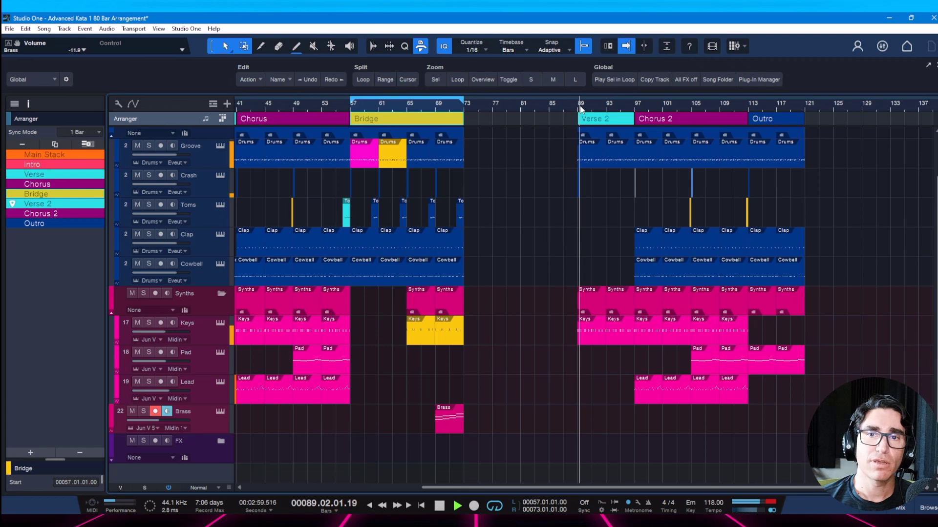
pyautogui.press('space')
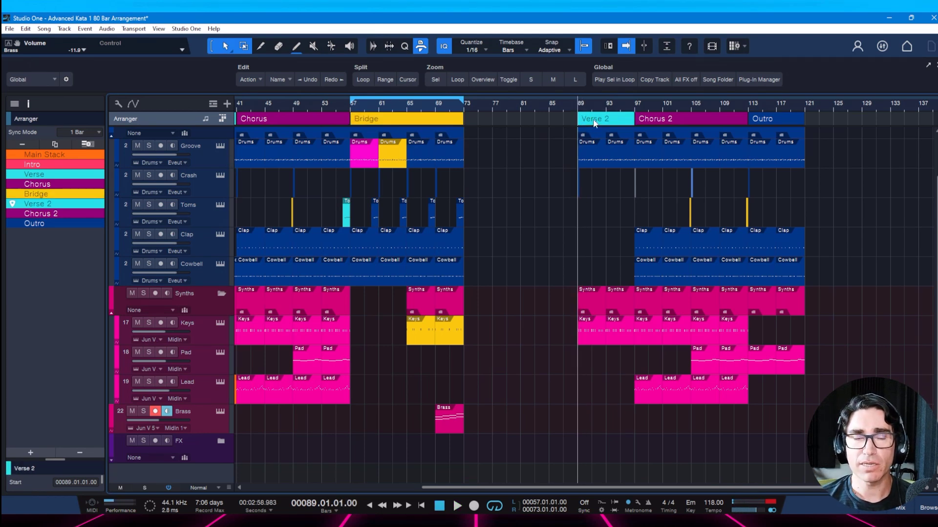
pyautogui.press('Delete')
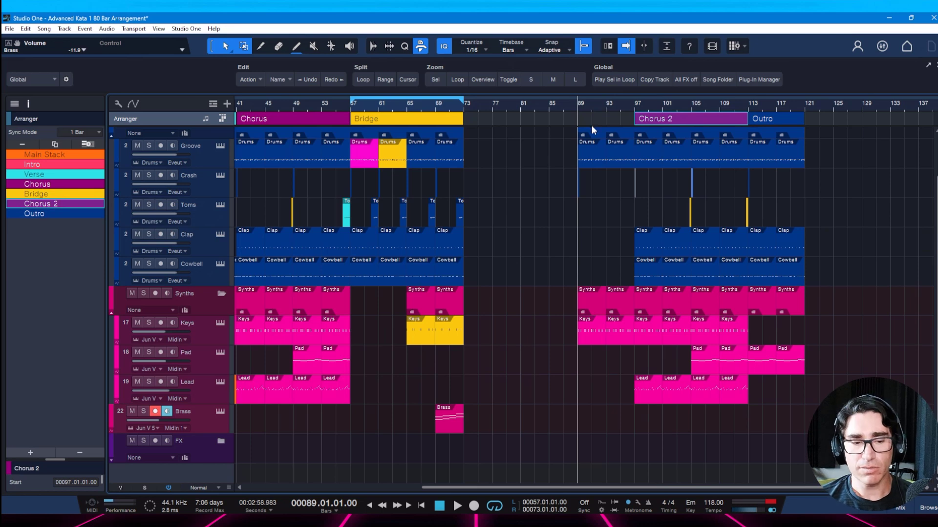
pyautogui.hotkey('ctrl', 'z')
pyautogui.moveTo(622, 396); pyautogui.dragTo(572, 128)
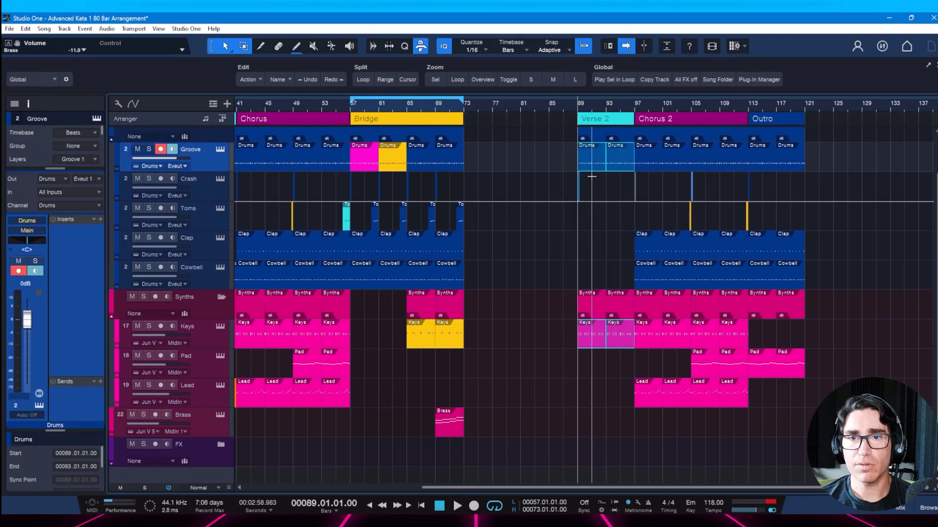
pyautogui.scroll(2, 591, 176)
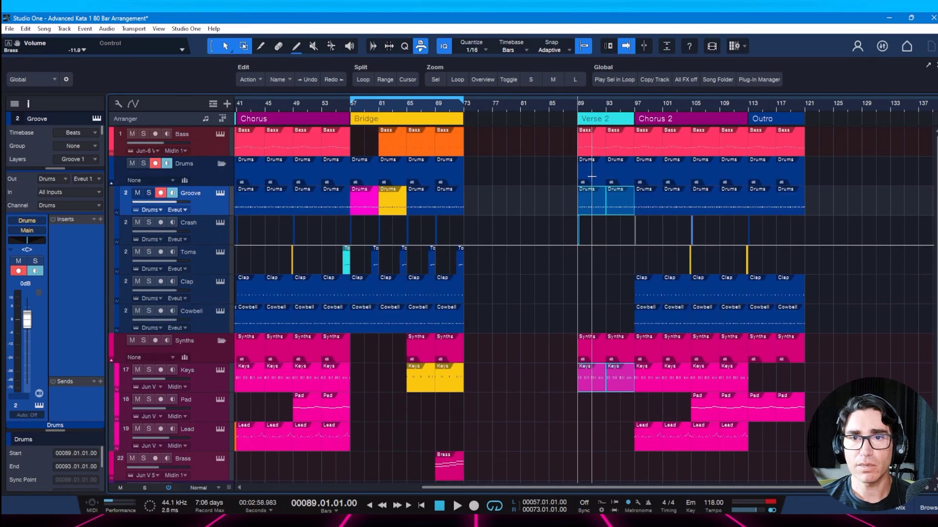
# - Delete the Verse 2 section from the arranger track without removing its events
pyautogui.click(592, 118)
pyautogui.rightClick(593, 120)
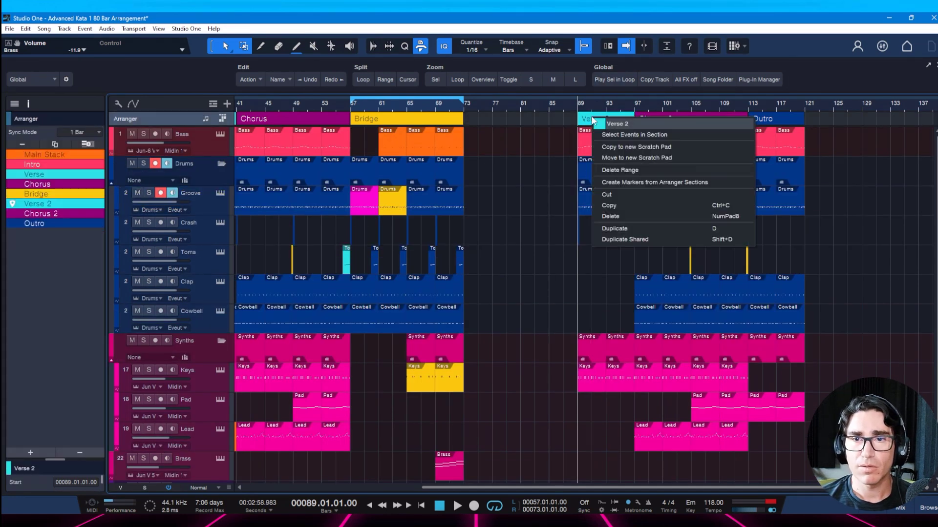
pyautogui.click(612, 216)
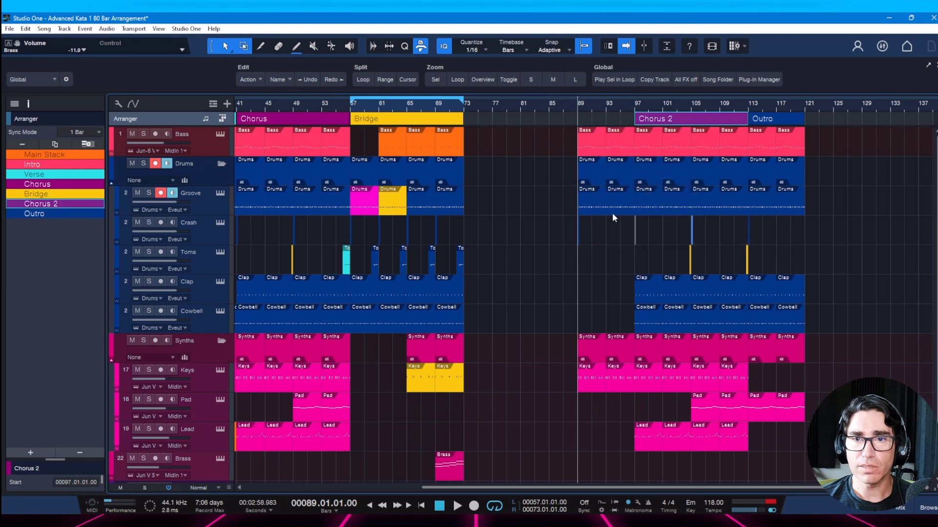
# - Delete the Bass, drum and Keys events in the former Verse 2 range from bar 89, and save the song
pyautogui.moveTo(571, 139); pyautogui.dragTo(622, 210)
pyautogui.press('Delete')
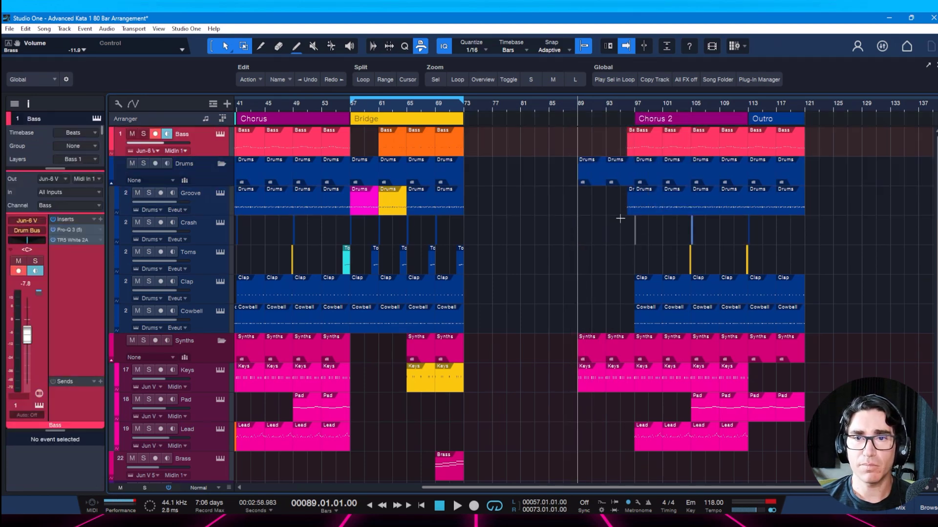
pyautogui.moveTo(556, 275); pyautogui.dragTo(653, 411)
pyautogui.press('Delete')
pyautogui.hotkey('ctrl', 's')
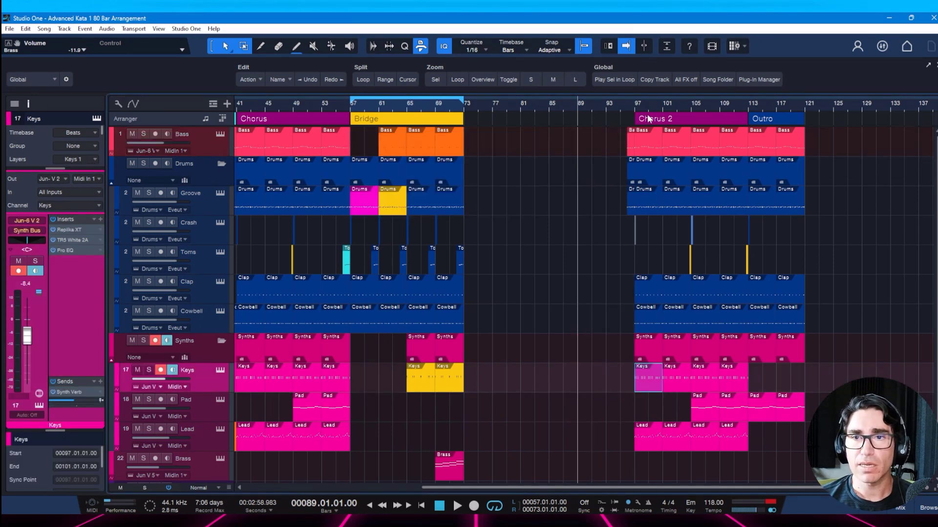
# - Delete the leftover Bass and Groove fragments in bar 96, just before Chorus 2
pyautogui.scroll(5, 647, 115)
pyautogui.click(574, 151)
pyautogui.press('Delete')
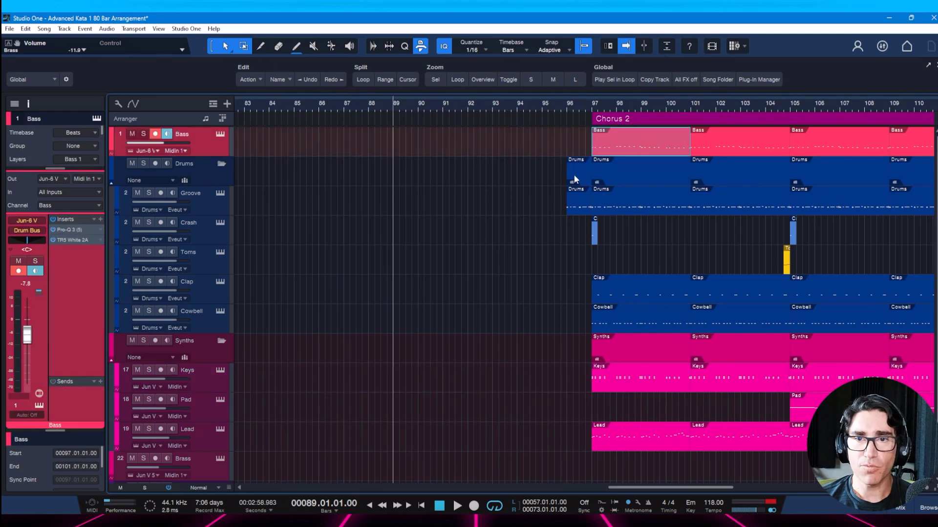
pyautogui.click(574, 175)
pyautogui.press('Delete')
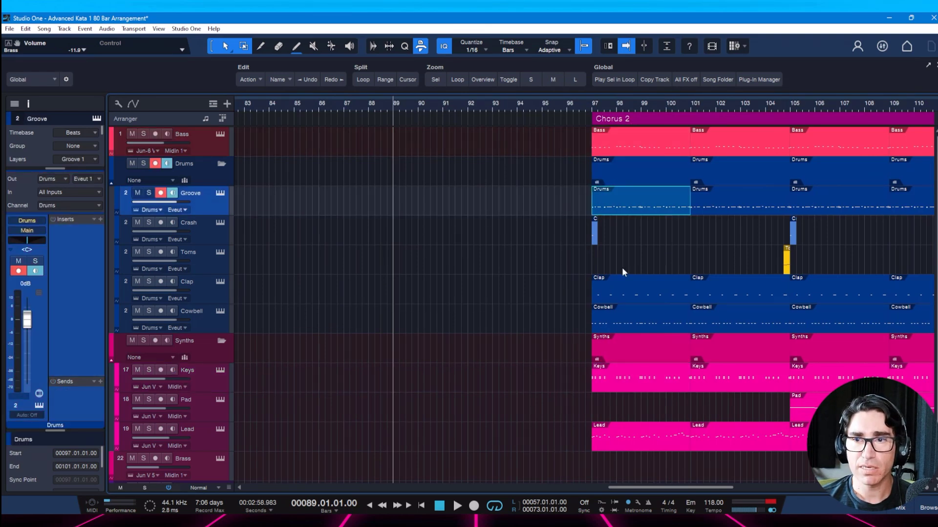
# - Move the Chorus 2 and Outro sections together to bar 73, directly after the Bridge, and save the song
pyautogui.scroll(-2, 657, 104)
pyautogui.scroll(-3, 658, 103)
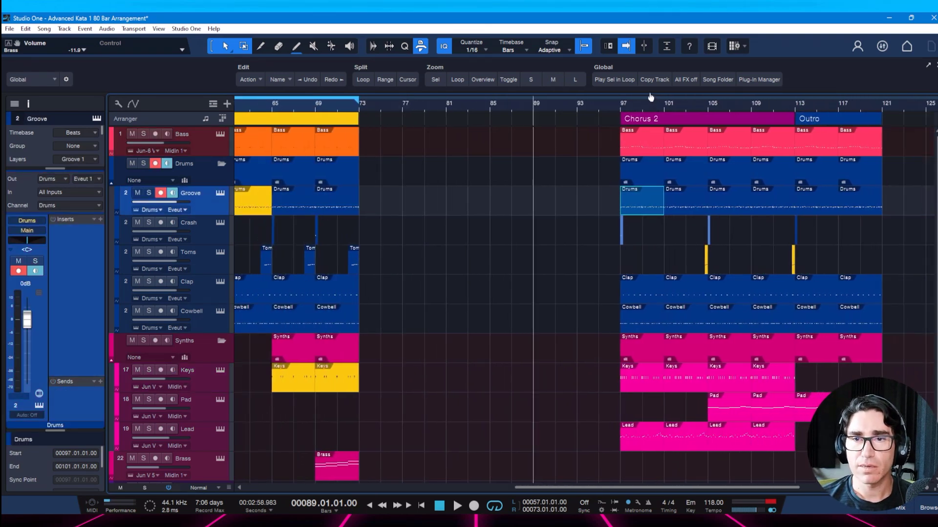
pyautogui.click(639, 119)
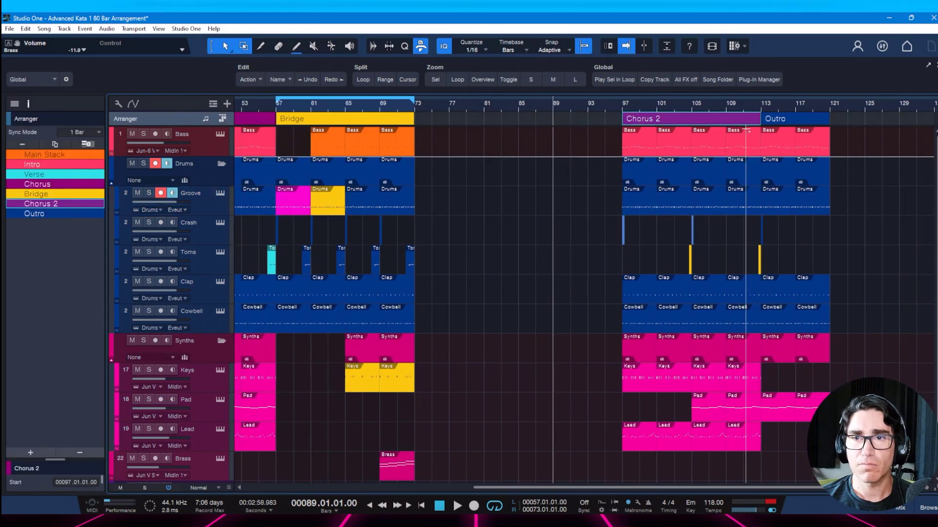
pyautogui.keyDown('shift'); pyautogui.click(779, 120); pyautogui.keyUp('shift')
pyautogui.moveTo(649, 119); pyautogui.dragTo(426, 126)
pyautogui.hotkey('ctrl', 's')
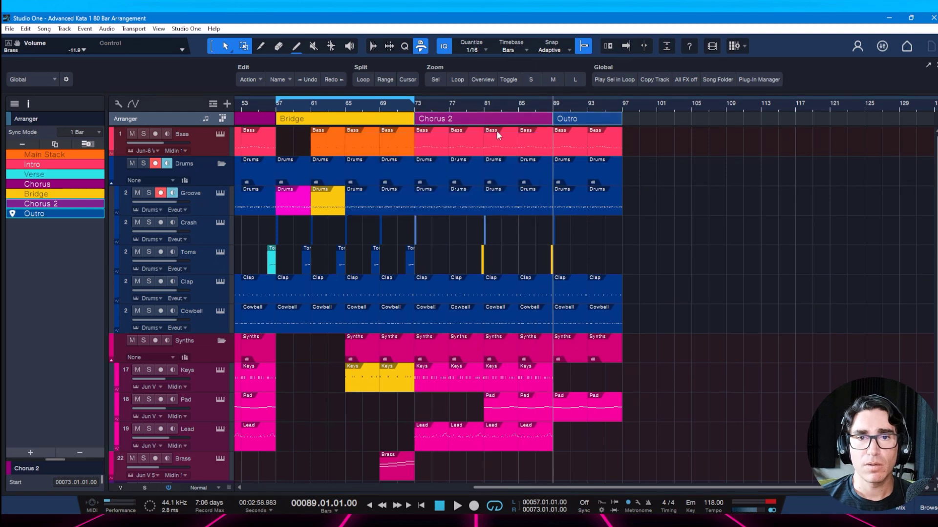
# - Audition the transition from the Bridge into Chorus 2 from bar 71, checking the Crash event at bar 73, and save the song
pyautogui.moveTo(432, 104); pyautogui.dragTo(431, 205)
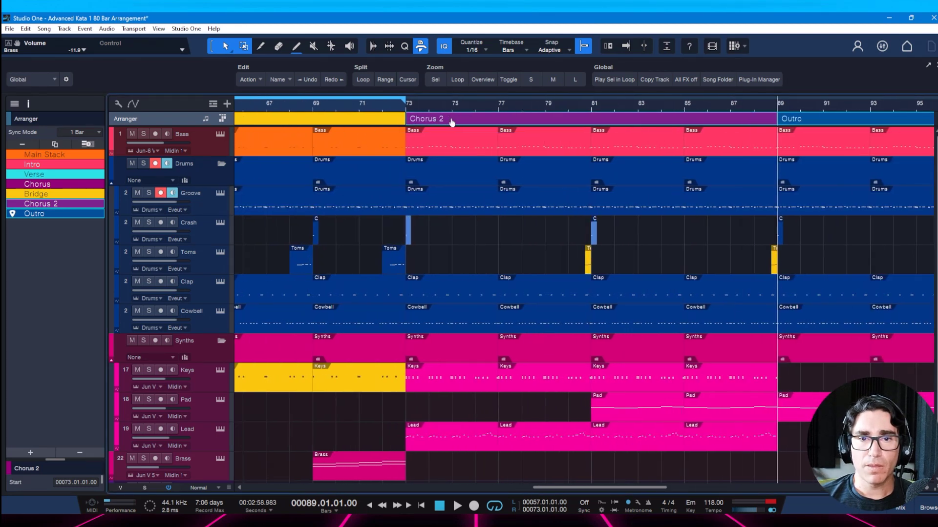
pyautogui.click(428, 254)
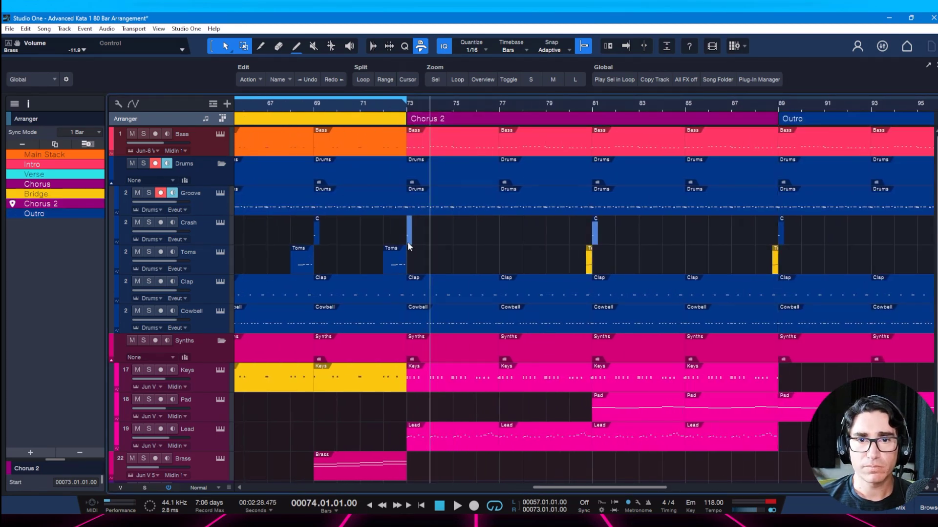
pyautogui.click(409, 243)
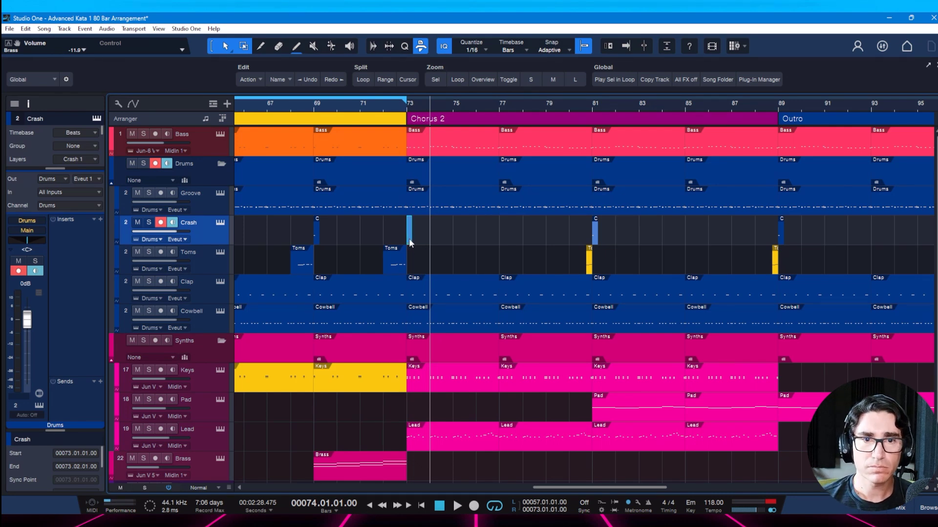
pyautogui.click(359, 106)
pyautogui.hotkey('ctrl', 's')
pyautogui.press('space')
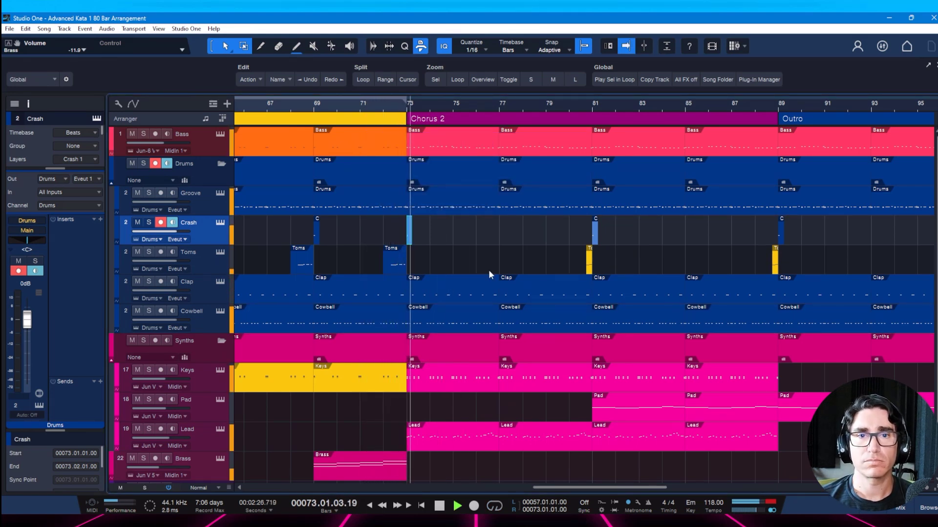
pyautogui.click(572, 107)
pyautogui.moveTo(573, 108); pyautogui.dragTo(549, 92)
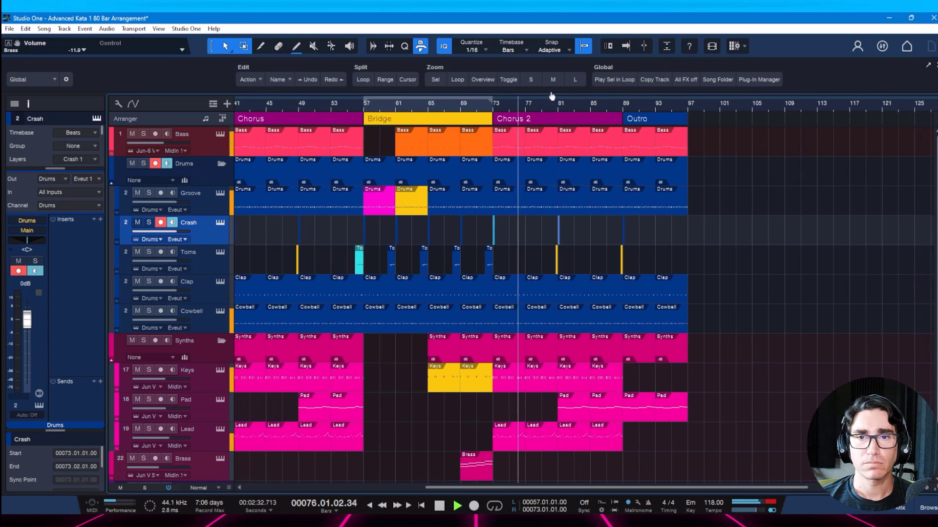
pyautogui.hotkey('ctrl', 's')
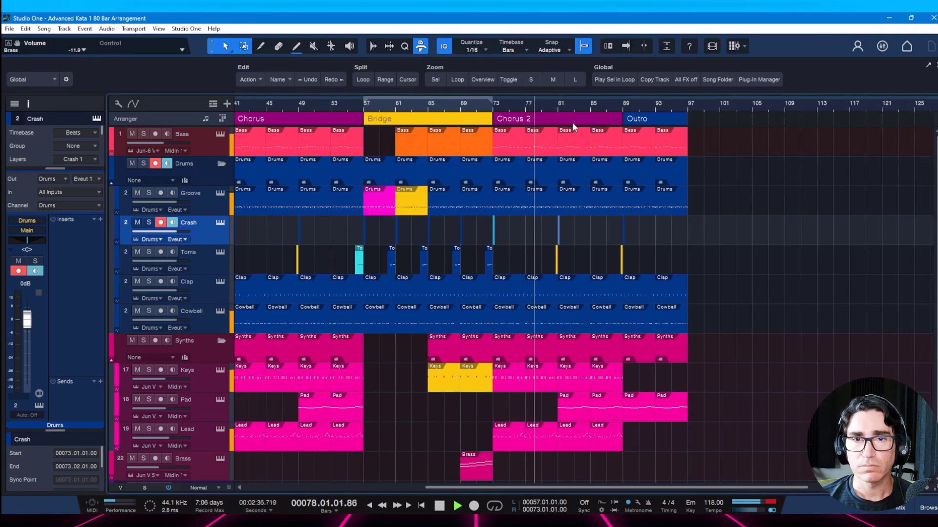
# - Replay the Bridge's last two bars into Chorus 2 from bar 71, and save the song again
pyautogui.press('space')
pyautogui.click(477, 100)
pyautogui.press('space')
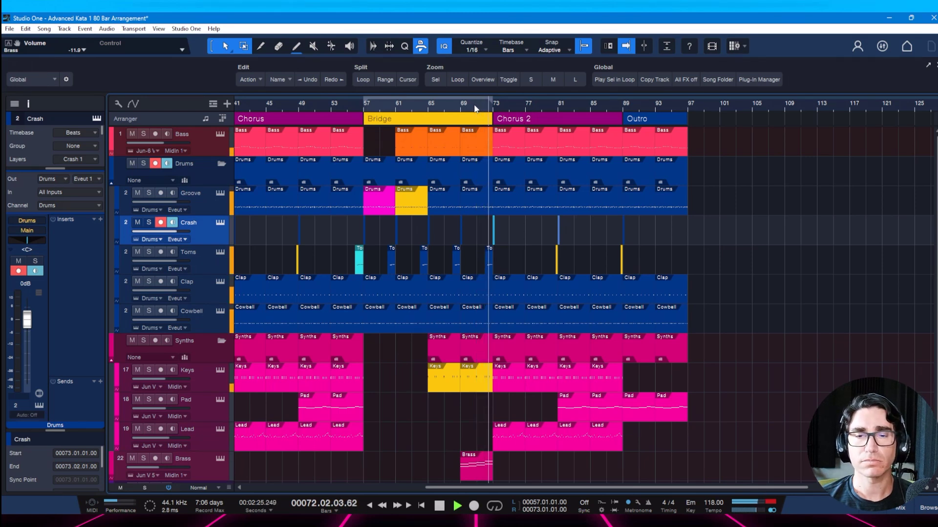
pyautogui.hotkey('ctrl', 's')
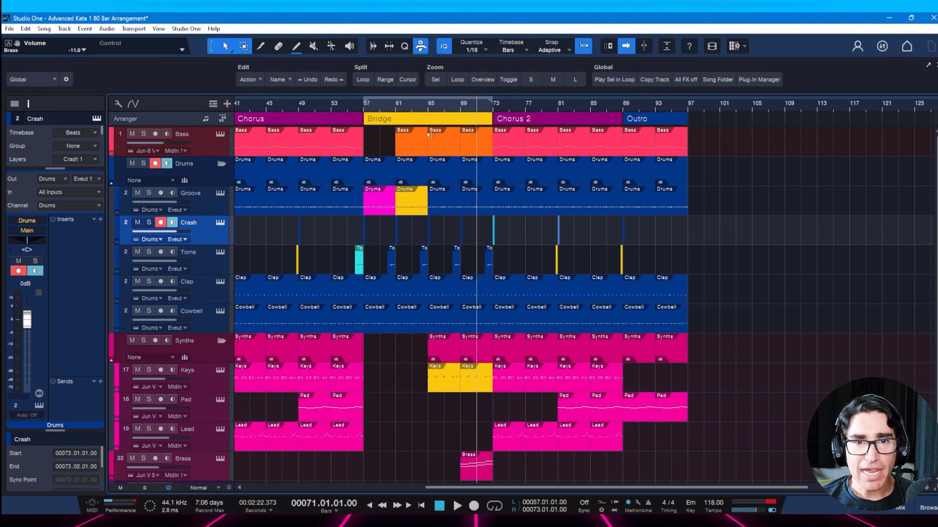
pyautogui.press('space')
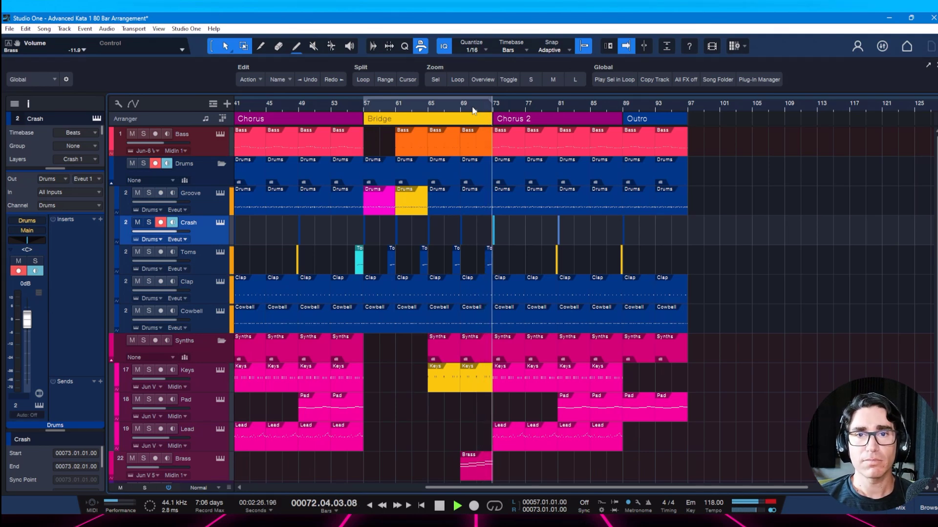
pyautogui.press('space')
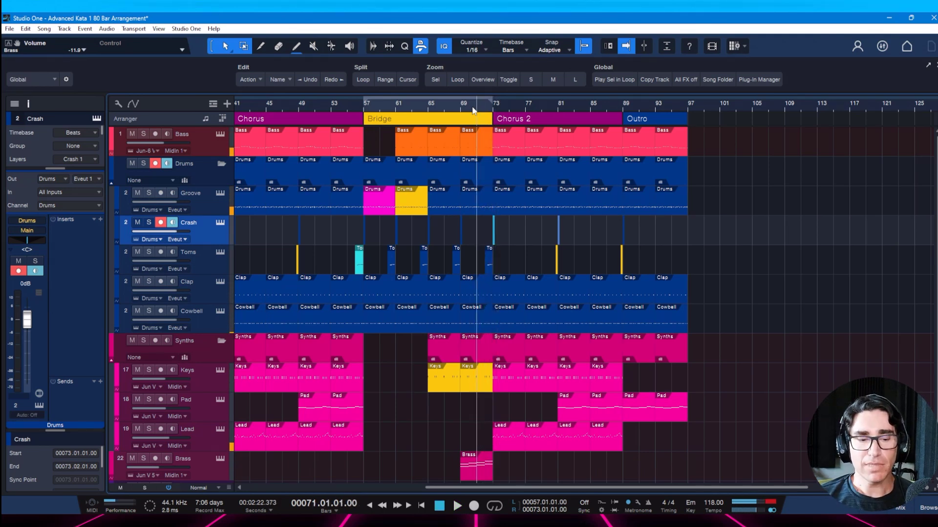
pyautogui.scroll(2, 509, 107)
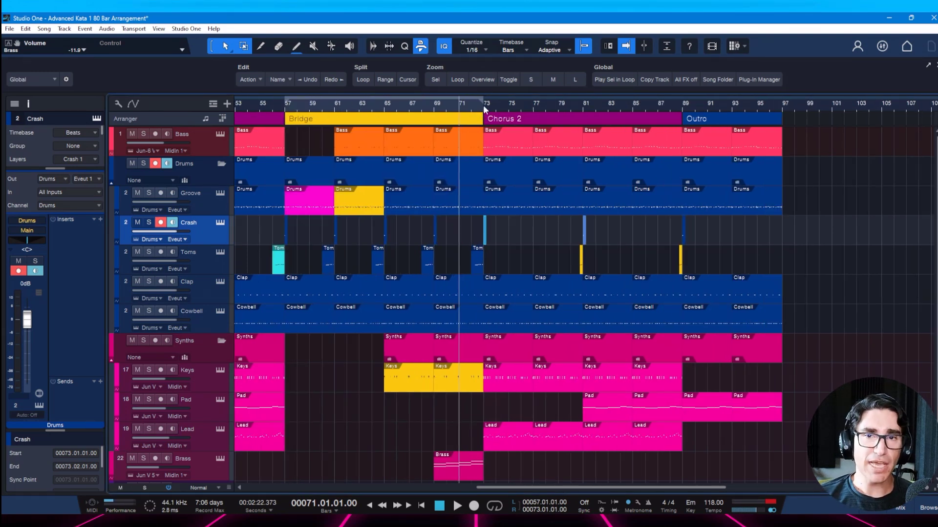
pyautogui.hotkey('ctrl', 's')
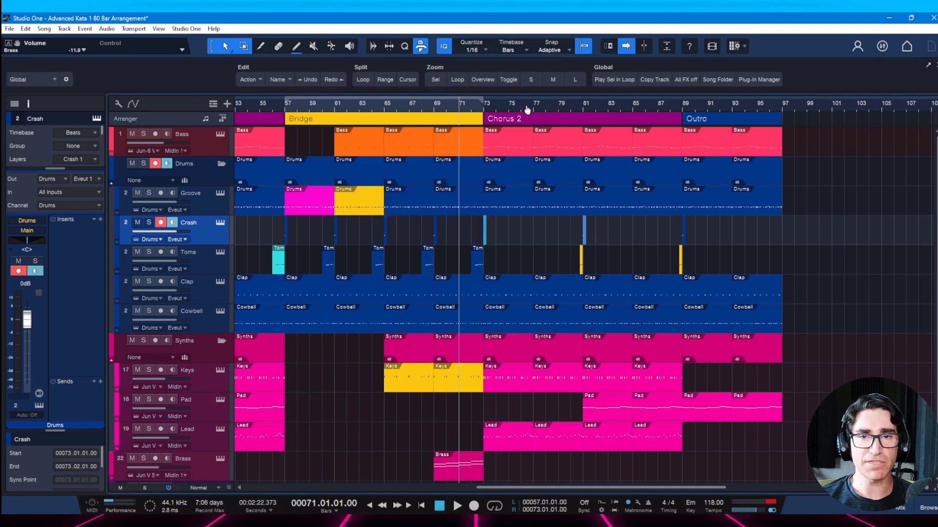
# - Remove the "Verse 2:" line from the Arrangement list in the song notes and close the song information
pyautogui.scroll(-3, 527, 109)
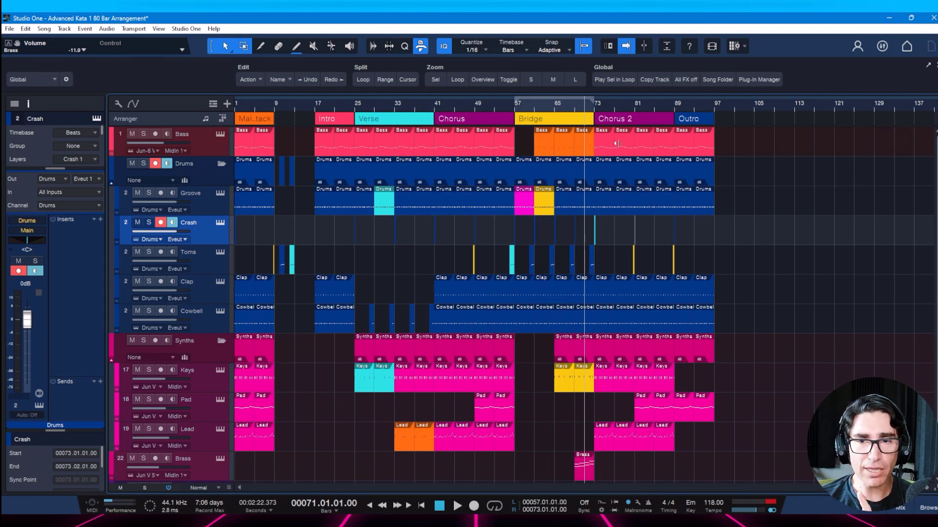
pyautogui.hotkey('ctrl', 'i')
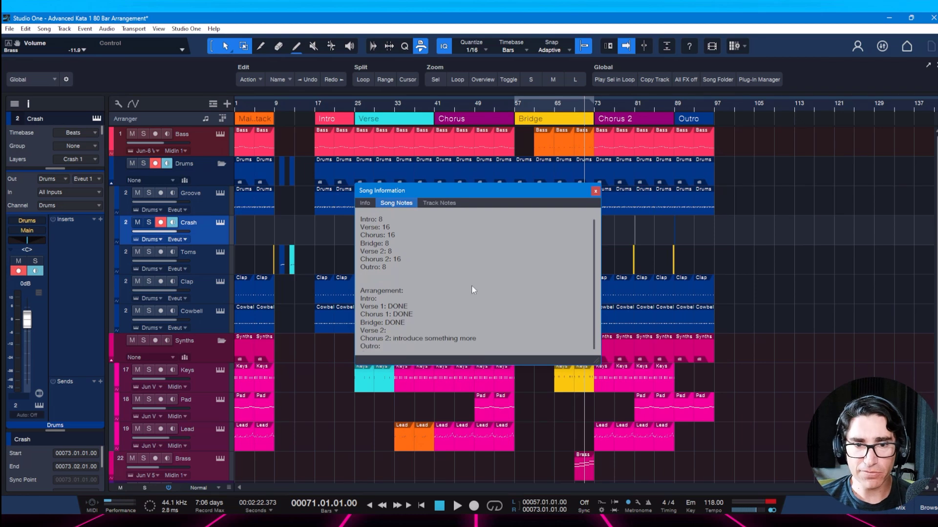
pyautogui.click(388, 337)
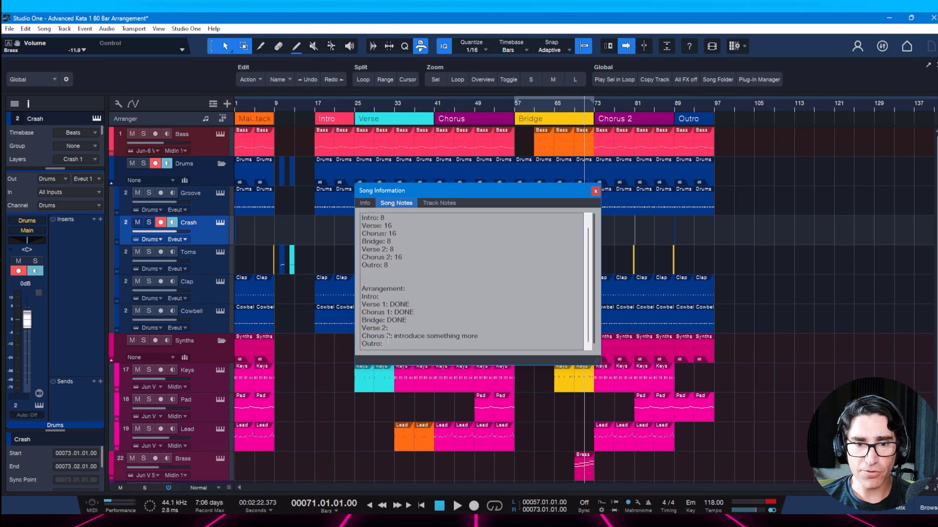
pyautogui.press('BackSpace')
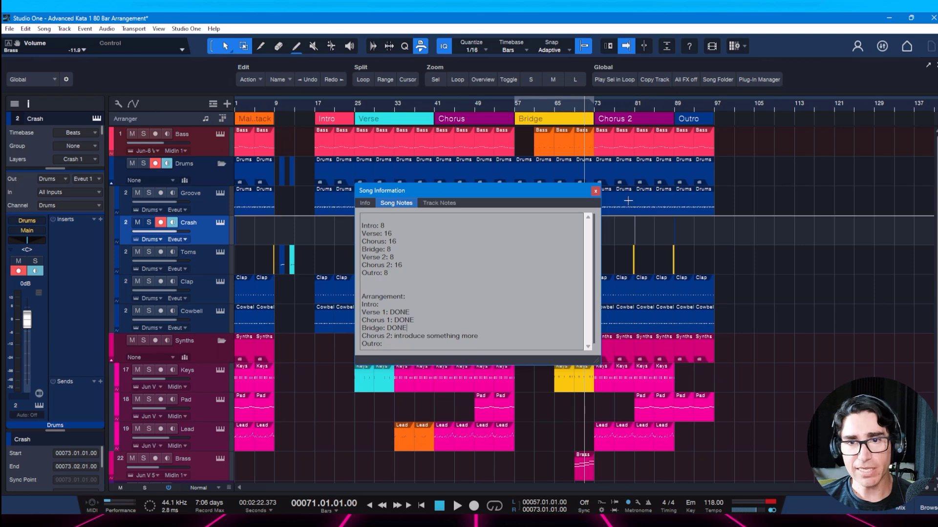
pyautogui.click(595, 191)
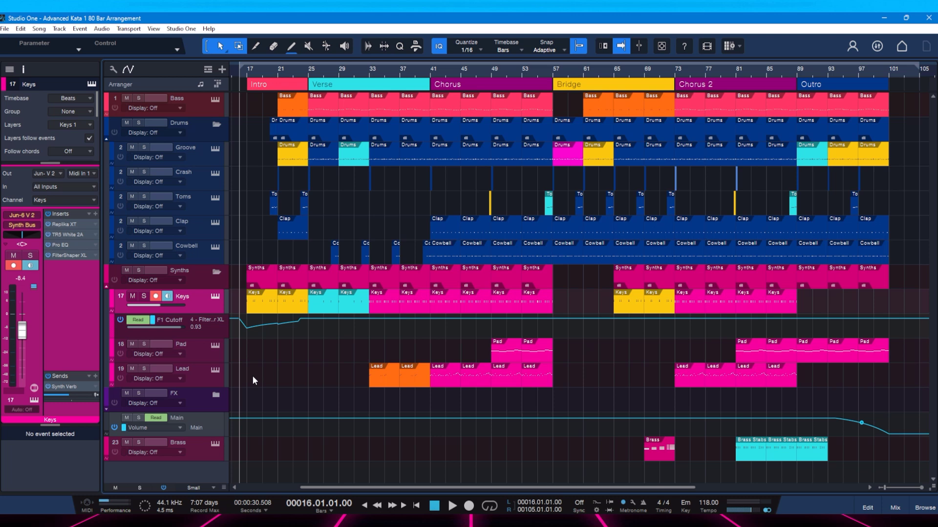
# - Set the loop range to the Intro section, bars 17 to 25, and play it through
pyautogui.moveTo(317, 74); pyautogui.dragTo(359, 78)
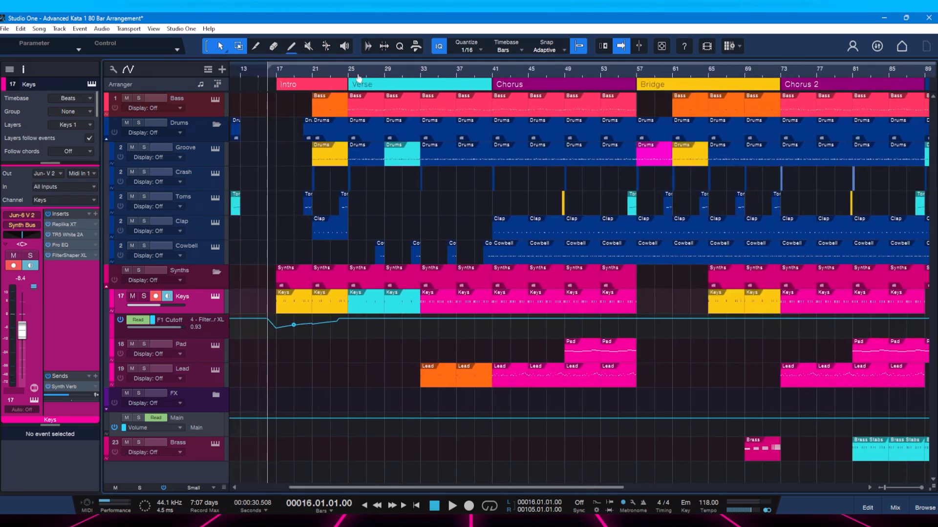
pyautogui.click(299, 86)
pyautogui.press('p')
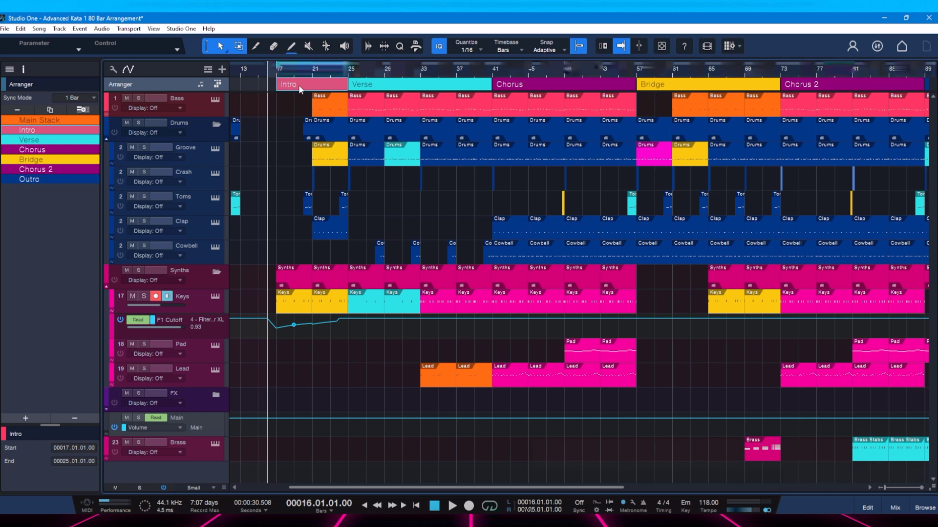
pyautogui.press('space')
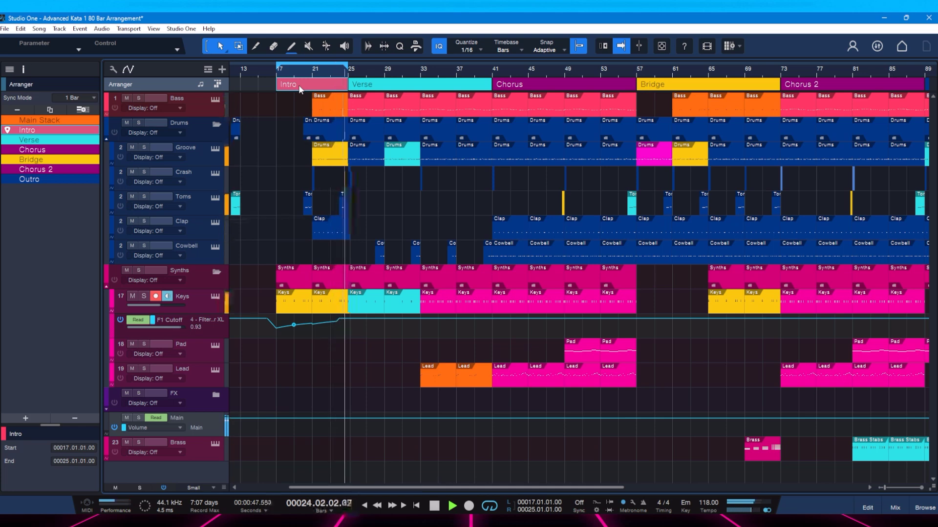
pyautogui.press('space')
# - Examine the notes of the first Keys event in the Intro, and replay the start of the section
pyautogui.scroll(2, 298, 84)
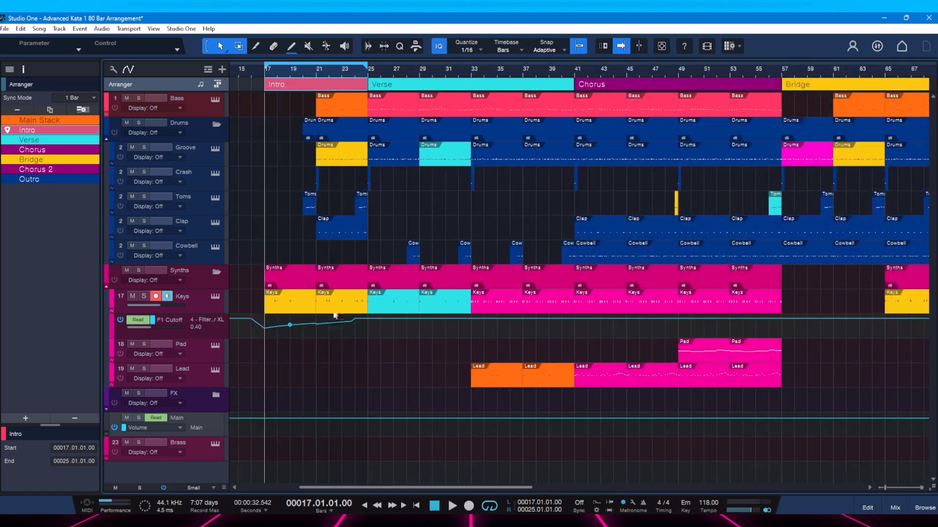
pyautogui.doubleClick(292, 310)
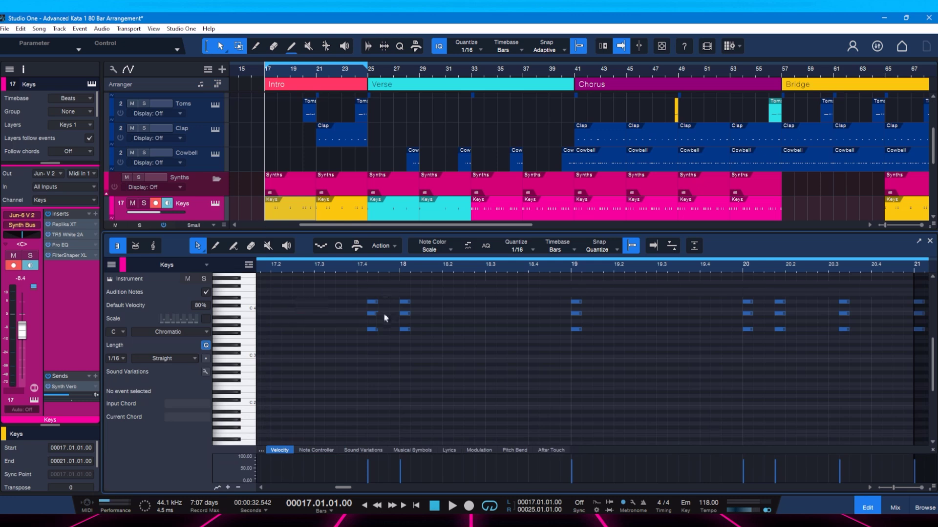
pyautogui.press('F2')
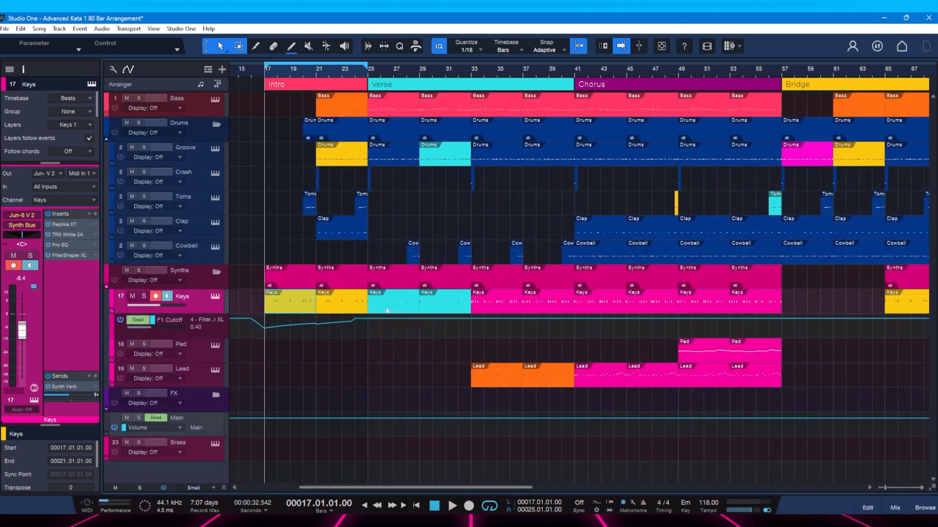
pyautogui.click(344, 310)
pyautogui.press('space')
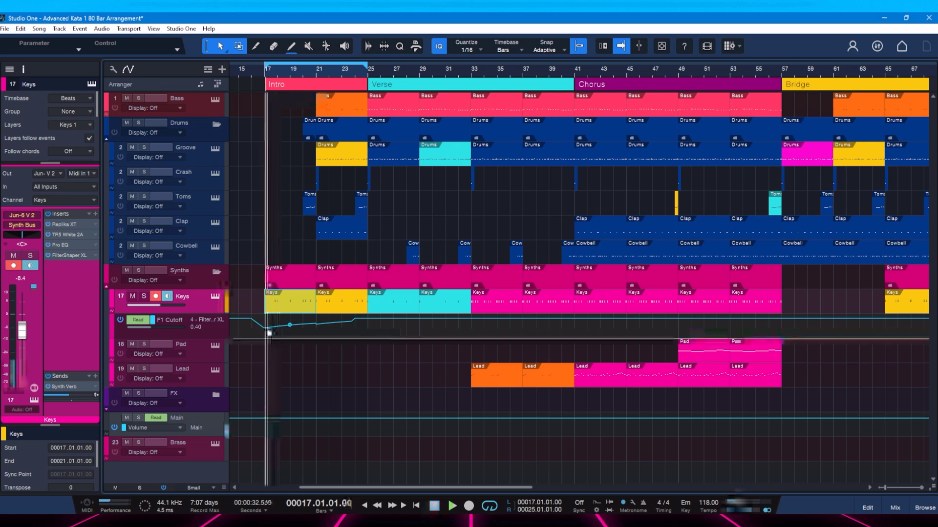
pyautogui.press('space')
# - Examine the Keys track's FilterShaper XL plug-in, whose Filter 1 cutoff is automated in the Intro
pyautogui.click(213, 326)
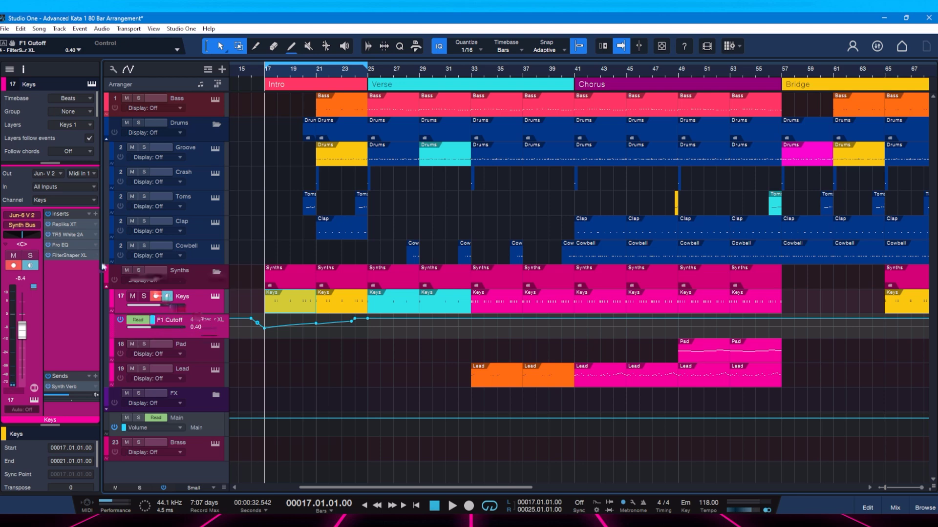
pyautogui.click(73, 256)
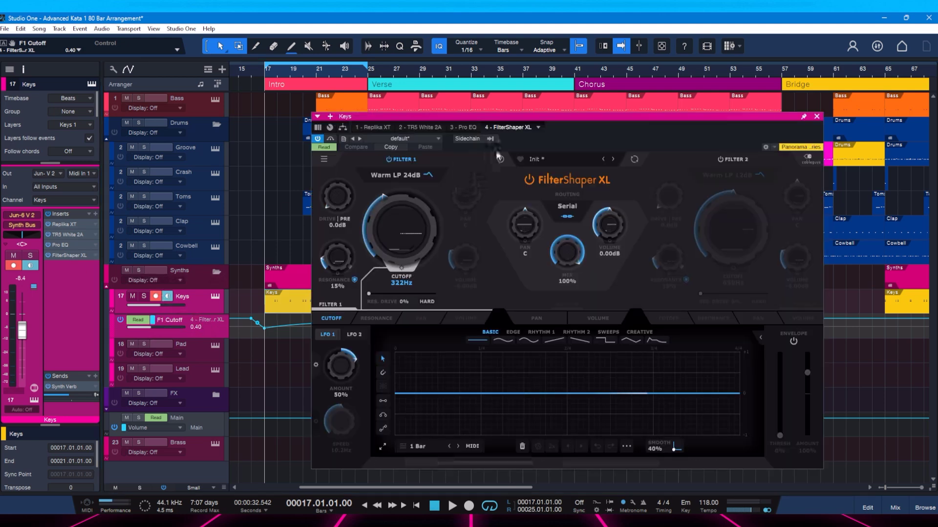
pyautogui.moveTo(769, 118); pyautogui.dragTo(624, 120)
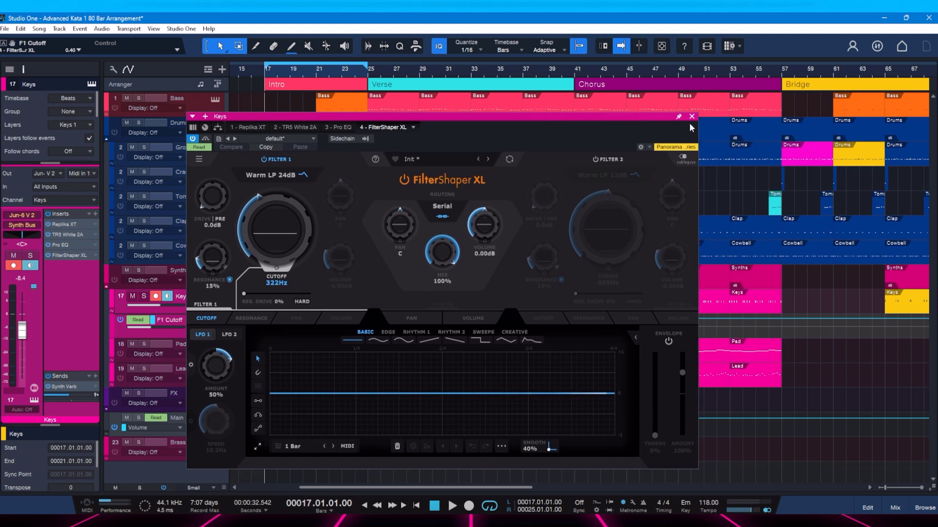
pyautogui.click(689, 116)
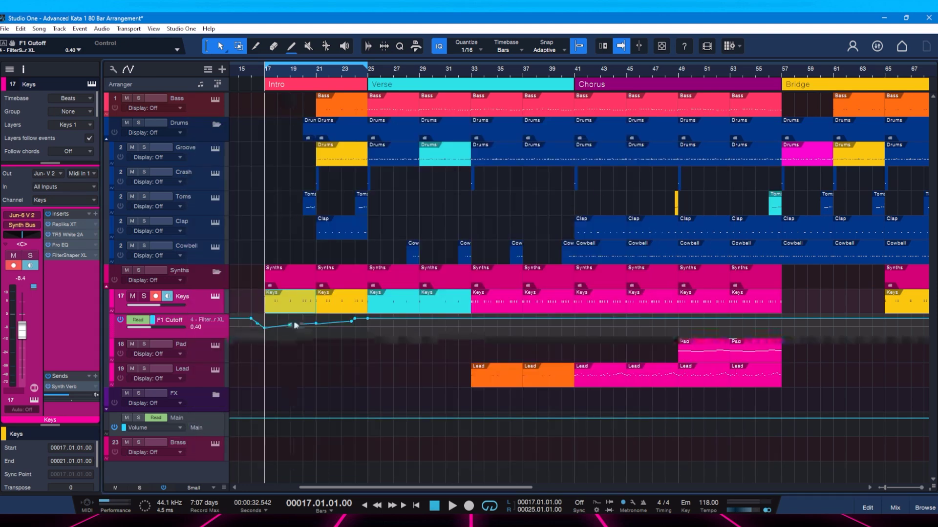
# - Set the playback position to bar 20 and open the Intro's Bass event from bar 21 to view its notes
pyautogui.click(339, 303)
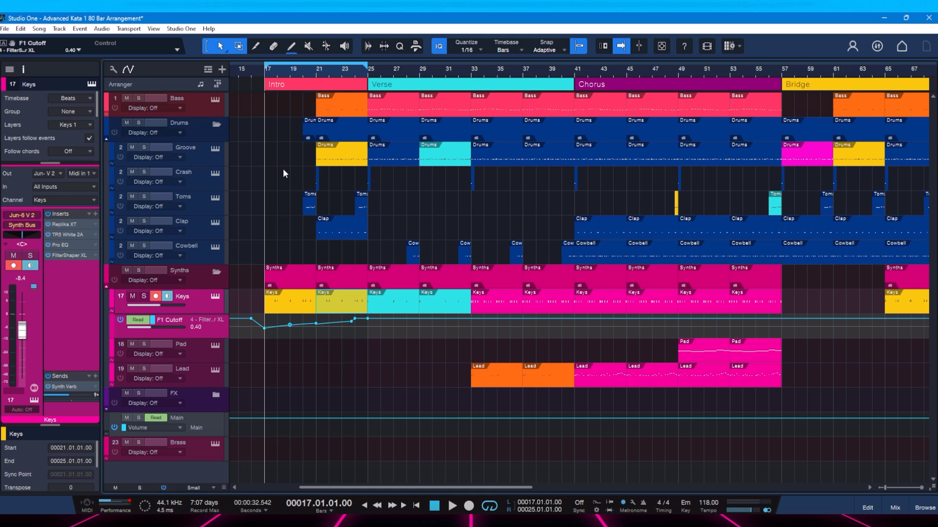
pyautogui.scroll(3, 303, 83)
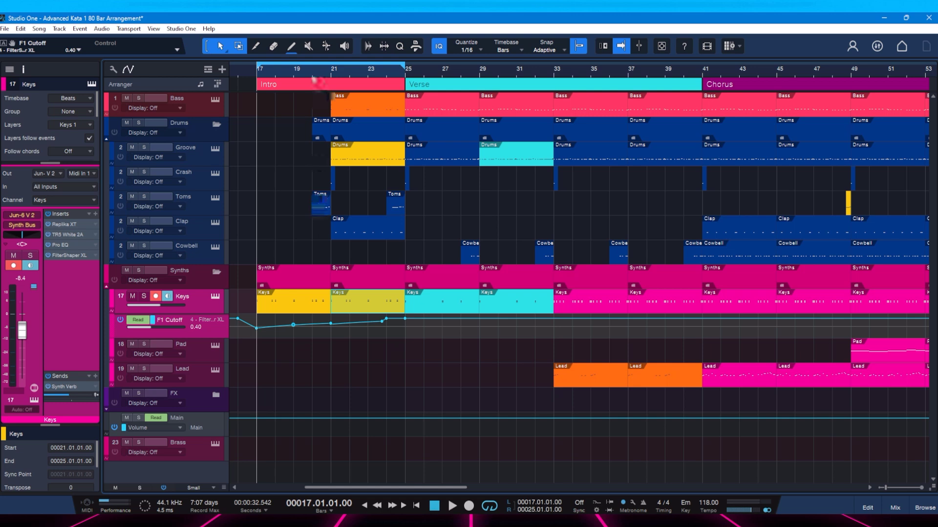
pyautogui.click(313, 72)
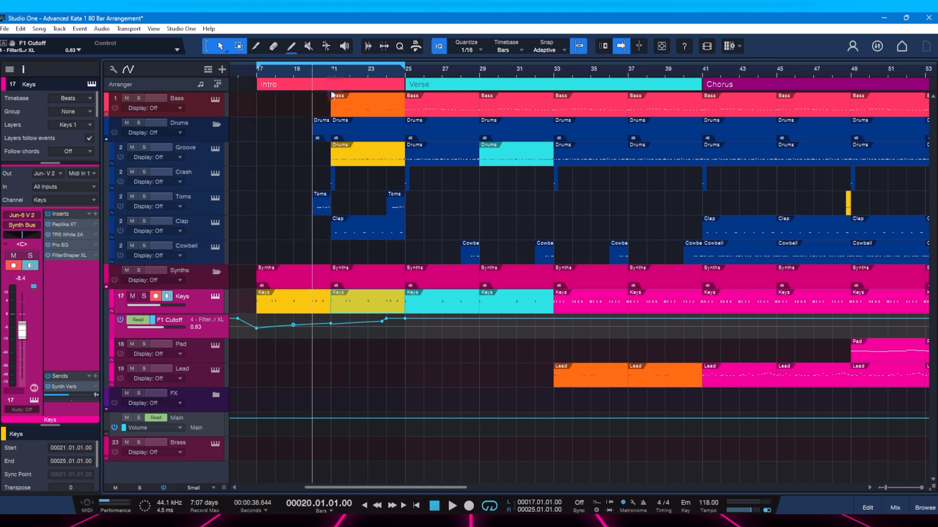
pyautogui.doubleClick(345, 111)
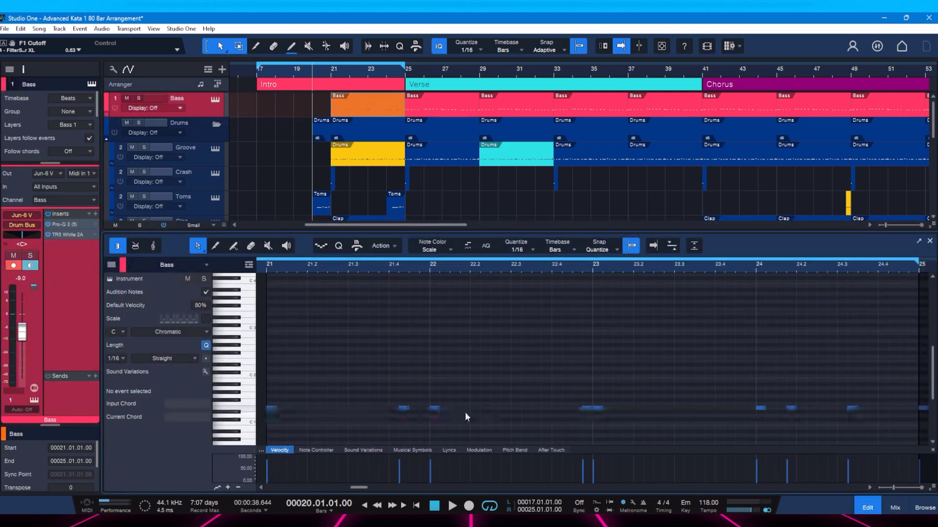
# - Play the Intro from bar 21, soloing the Groove track briefly to hear its drum pattern alone and with the full mix
pyautogui.press('F2')
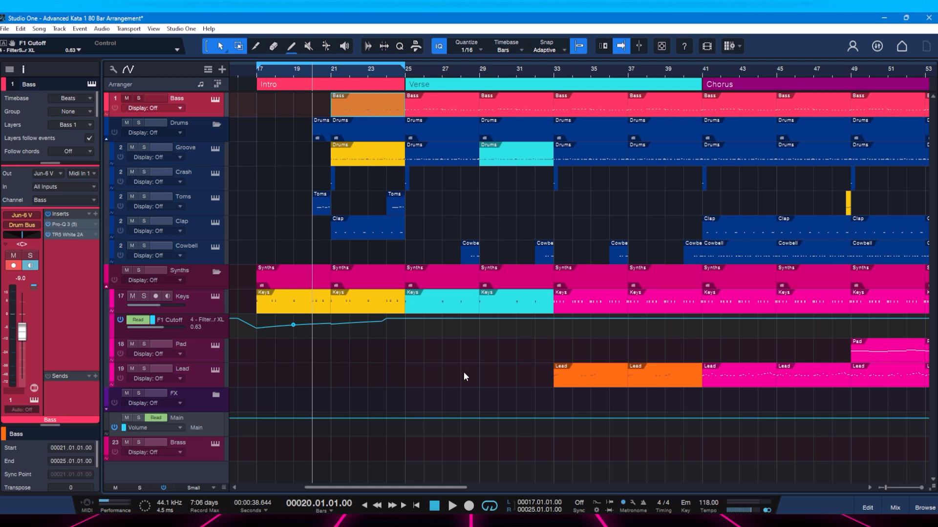
pyautogui.click(330, 71)
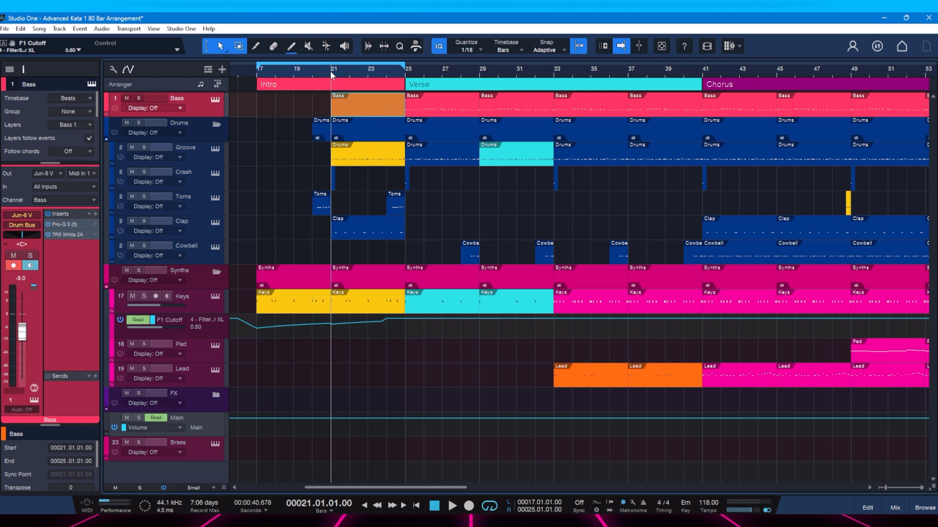
pyautogui.press('space')
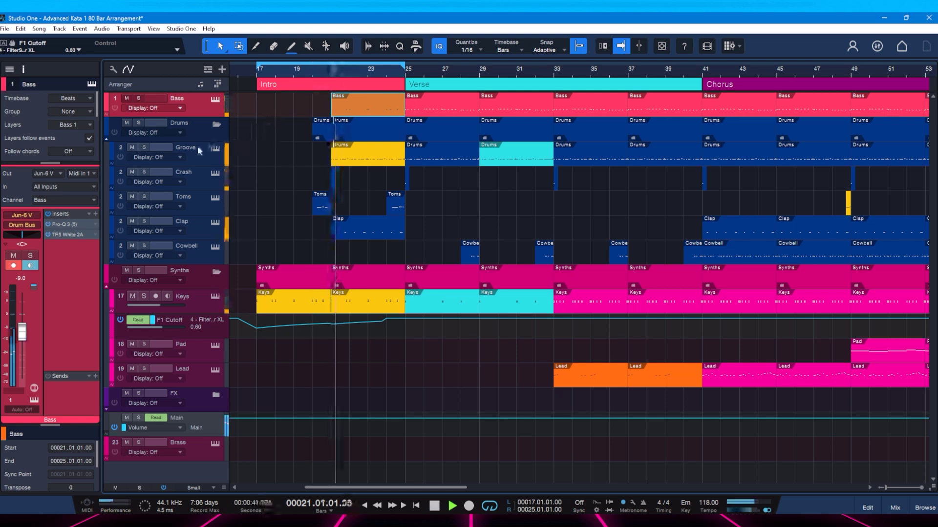
pyautogui.click(145, 147)
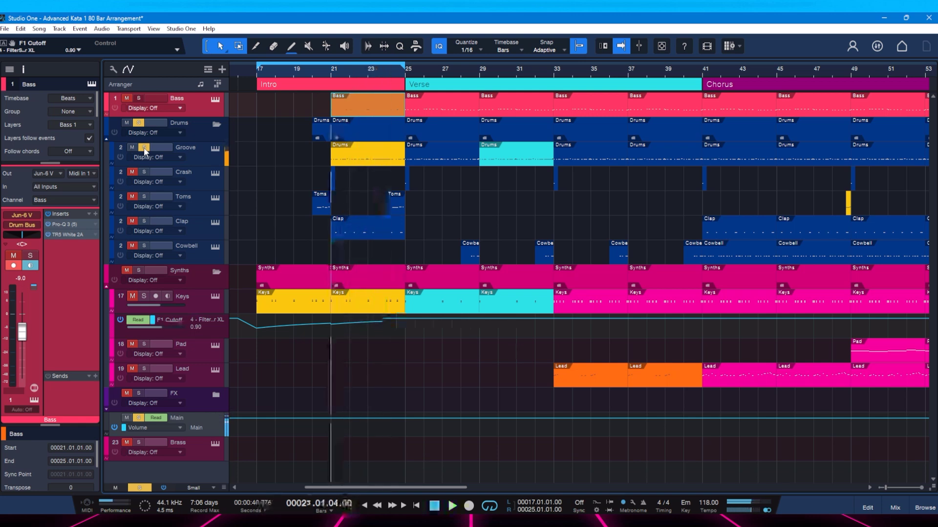
pyautogui.click(144, 147)
pyautogui.press('space')
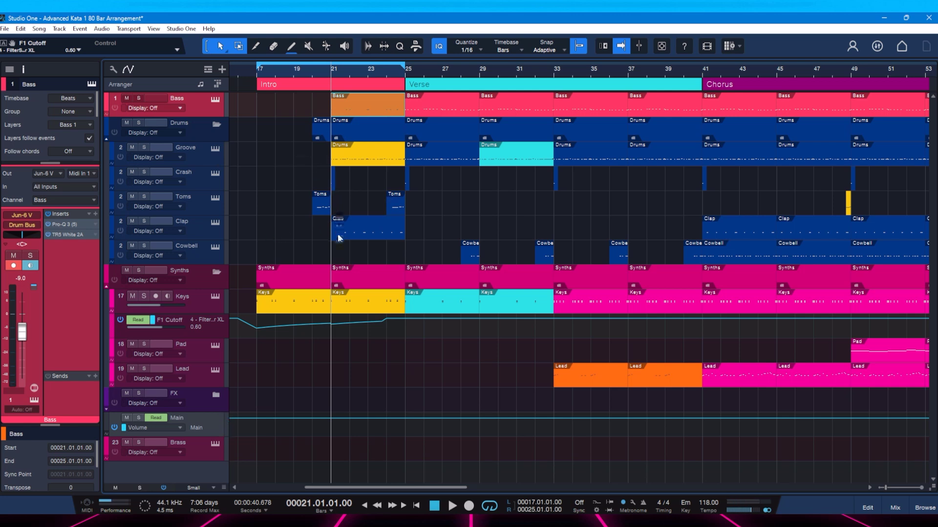
pyautogui.press('space')
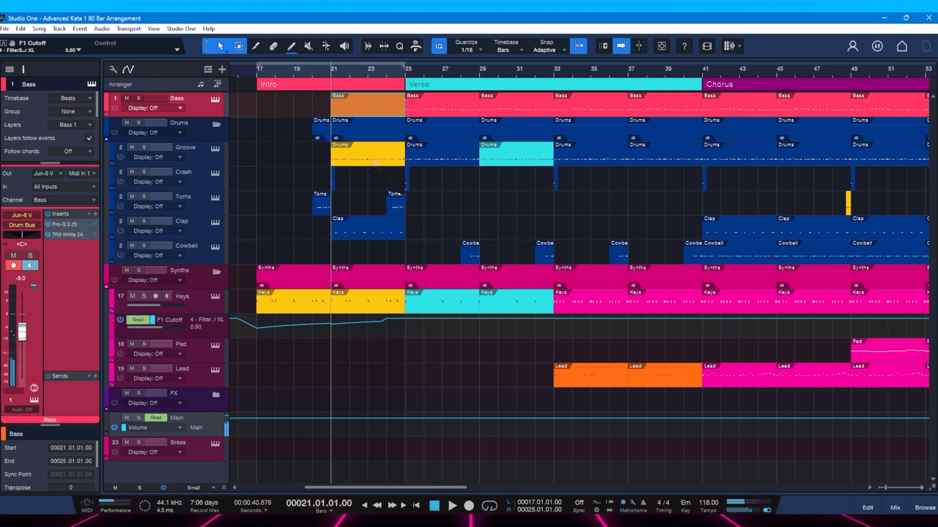
# - Move Pro EQ to the first insert slot on the Keys track, ahead of Replika XT, and open it
pyautogui.click(197, 293)
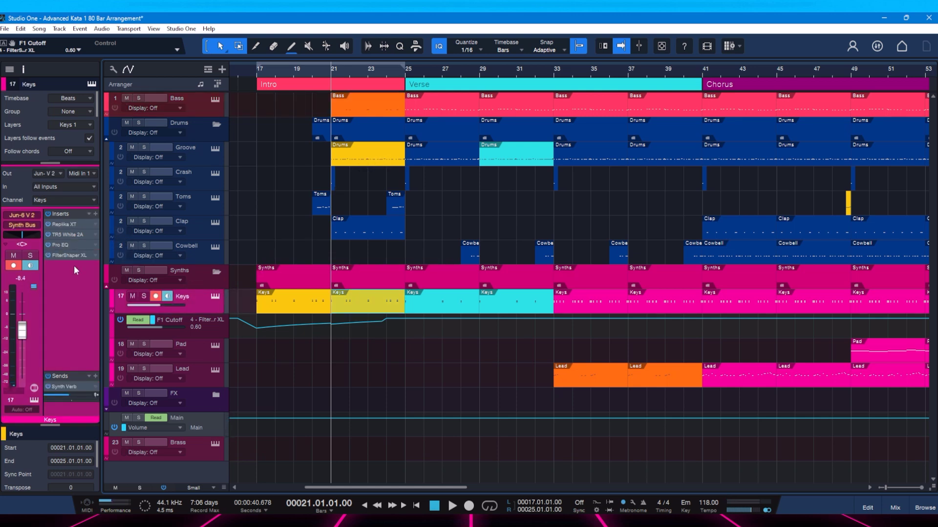
pyautogui.moveTo(64, 245); pyautogui.dragTo(66, 222)
pyautogui.doubleClick(65, 225)
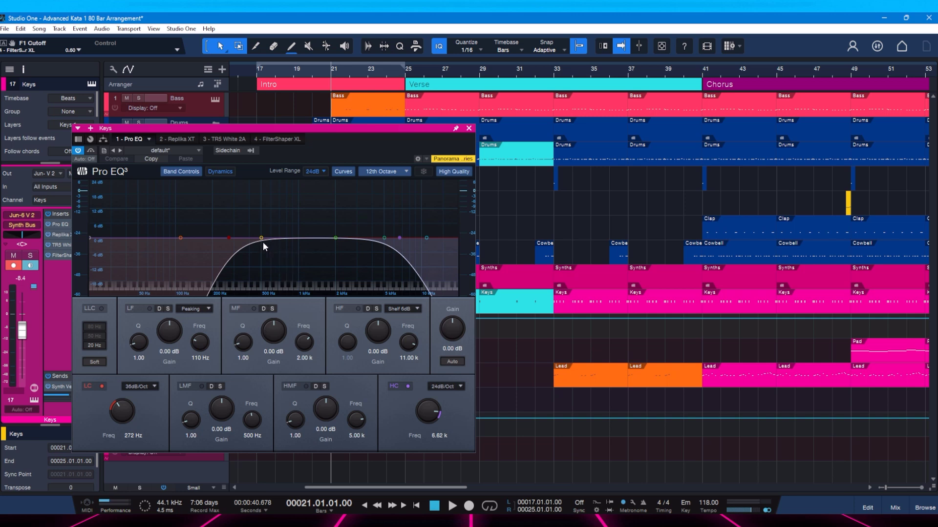
# - Review the Keys track's Replika XT, TR5 White 2A and FilterShaper XL plug-ins, and save the song
pyautogui.click(182, 140)
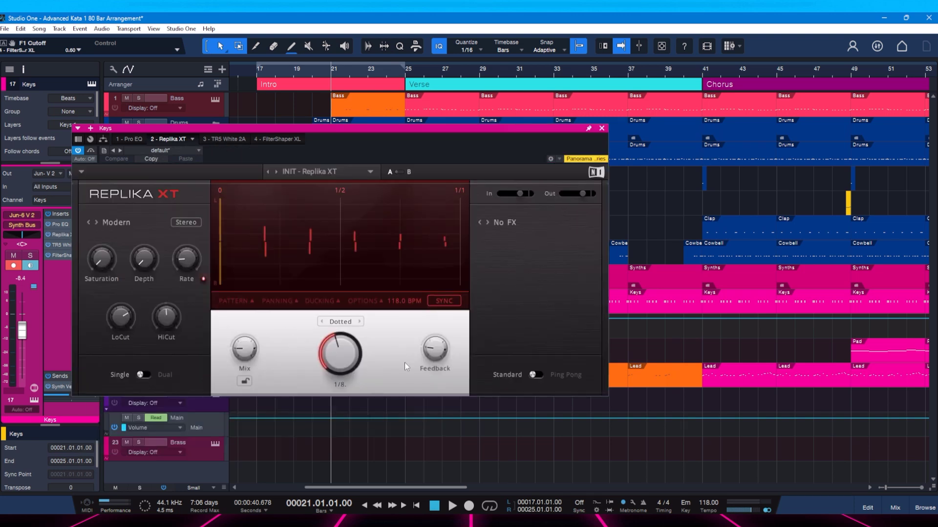
pyautogui.click(532, 375)
pyautogui.click(232, 139)
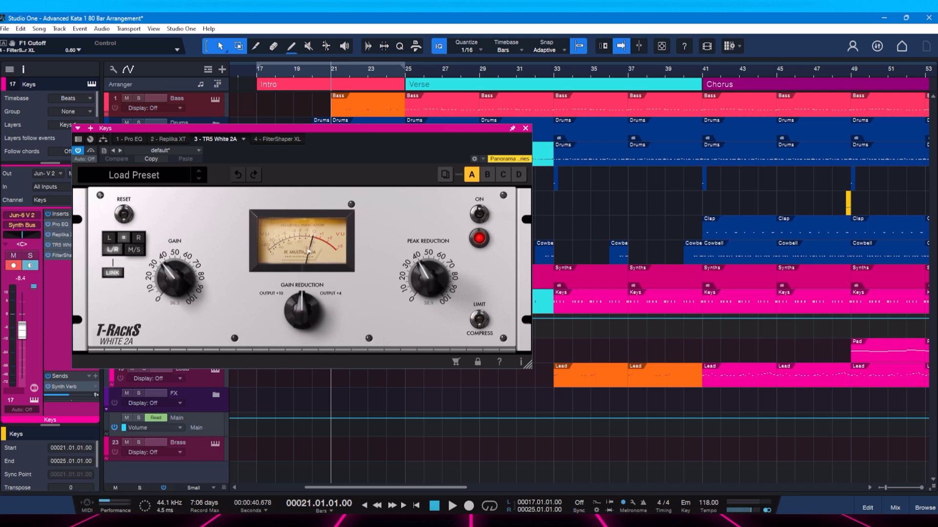
pyautogui.click(282, 140)
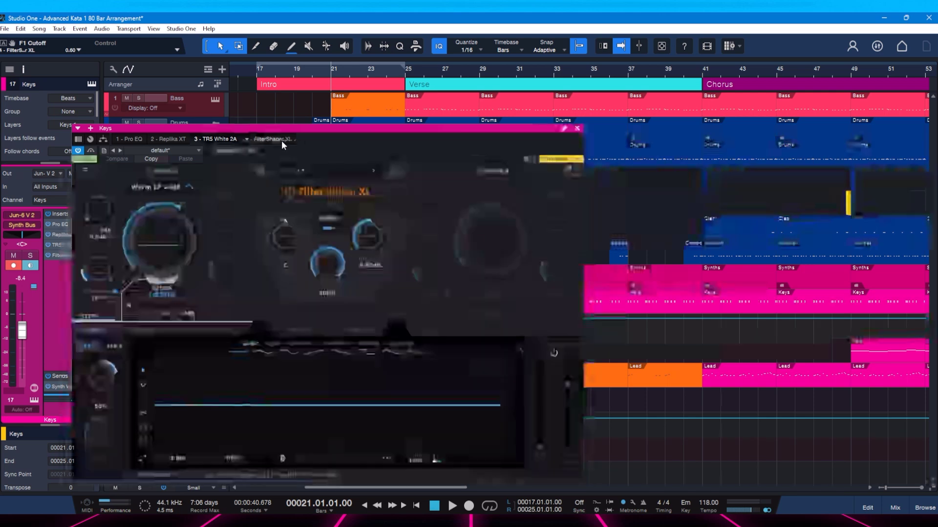
pyautogui.click(577, 128)
pyautogui.hotkey('ctrl', 's')
pyautogui.moveTo(293, 325); pyautogui.dragTo(356, 322)
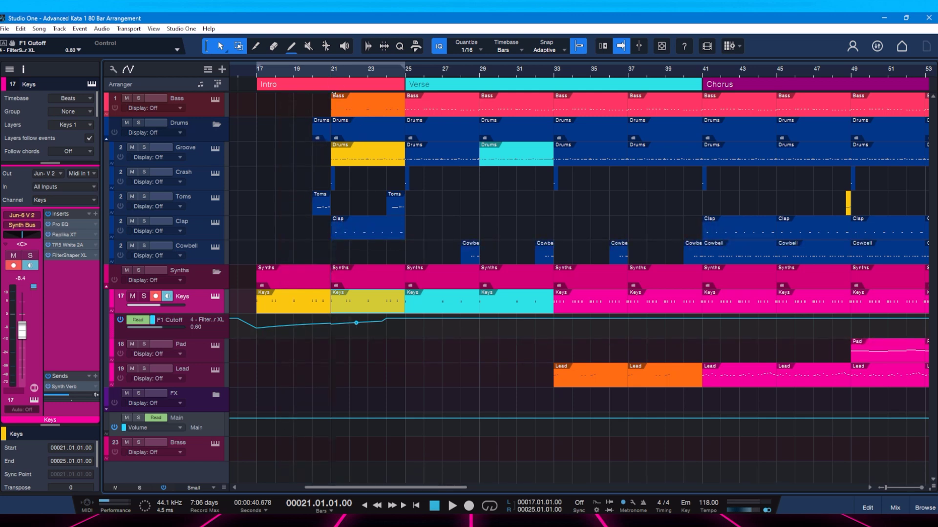
# - Review the Bass track's Pro-Q 3 low-cut band and TR5 White 2A compressor, and save the song
pyautogui.click(200, 113)
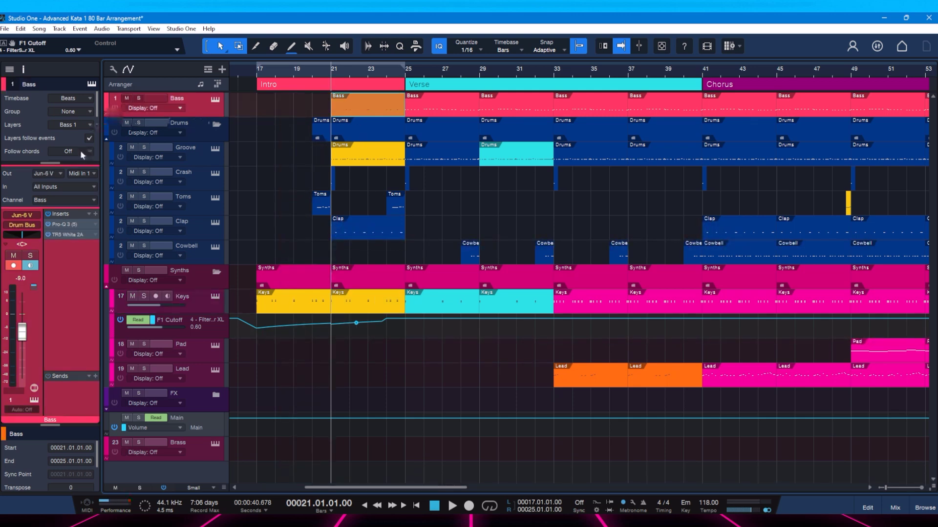
pyautogui.click(62, 226)
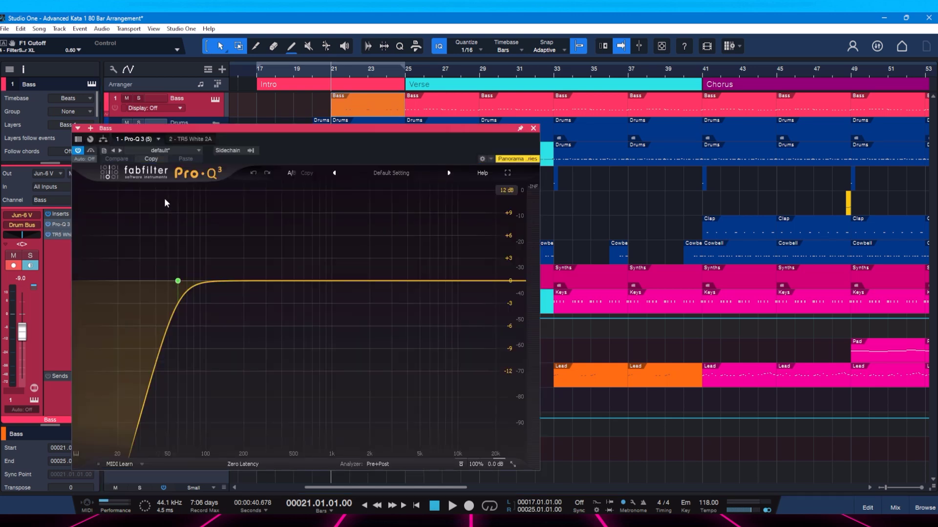
pyautogui.moveTo(177, 278)
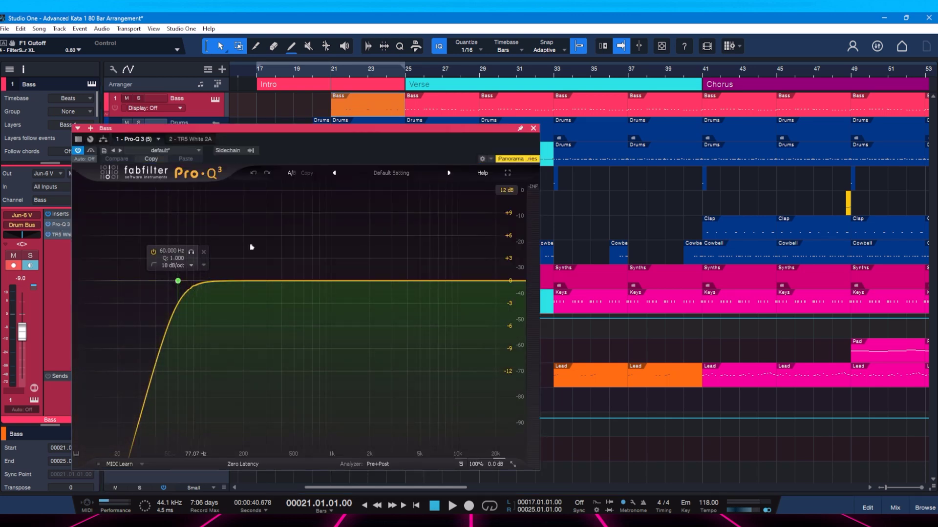
pyautogui.click(192, 139)
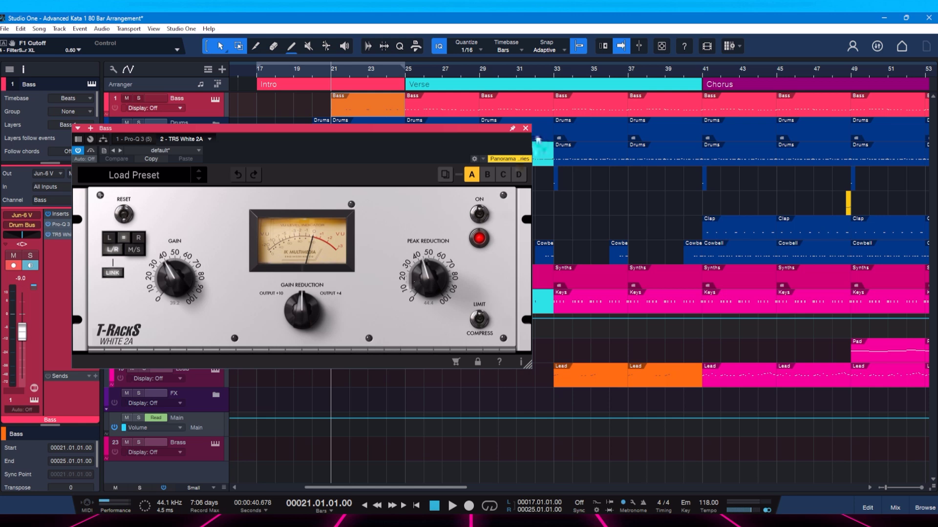
pyautogui.click(525, 129)
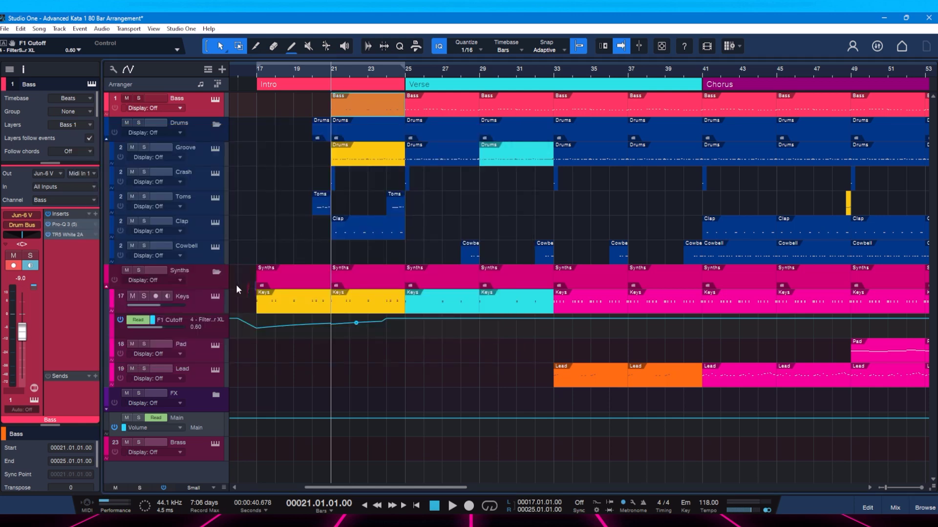
pyautogui.hotkey('ctrl', 's')
# - Set the loop range to the Verse section, bars 25 to 41
pyautogui.moveTo(462, 75); pyautogui.dragTo(398, 70)
pyautogui.click(365, 87)
pyautogui.press('p')
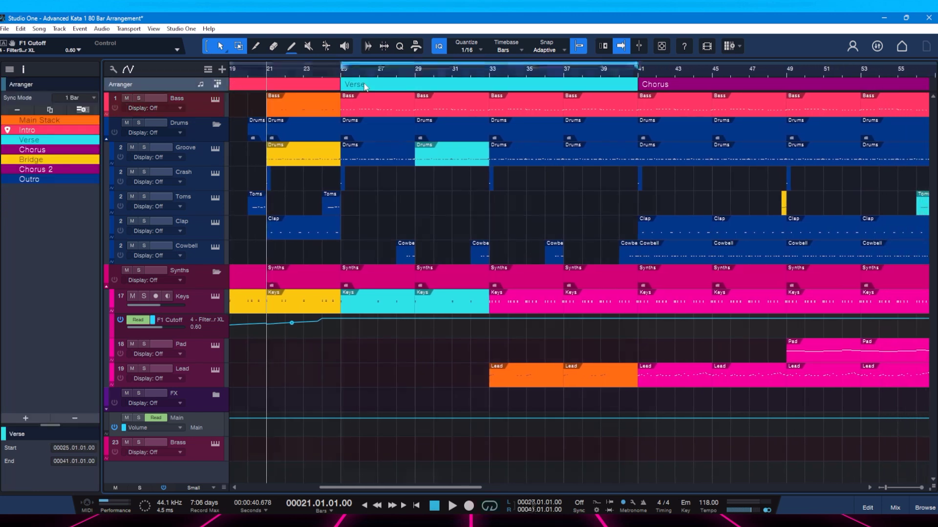
pyautogui.moveTo(513, 77); pyautogui.dragTo(498, 76)
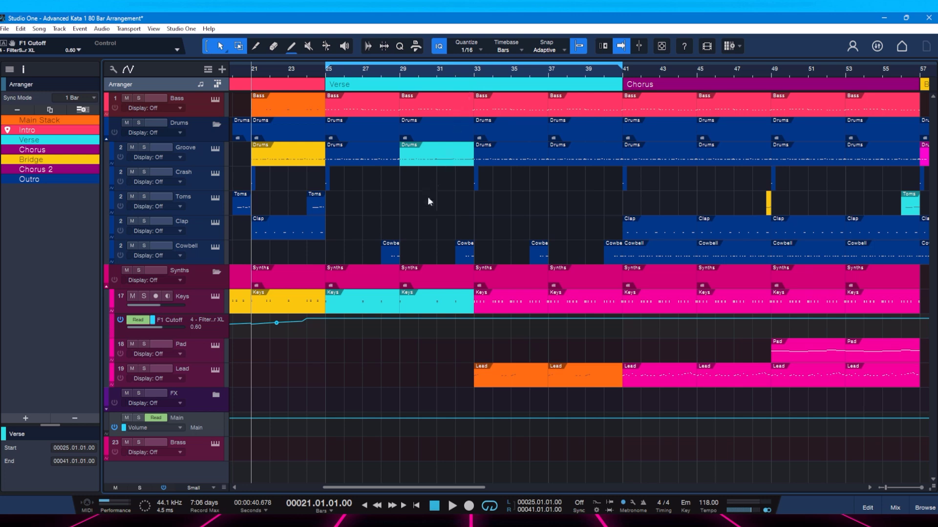
# - Play the Verse from bar 25 with the Bass track soloed briefly, and clear the solo
pyautogui.click(362, 112)
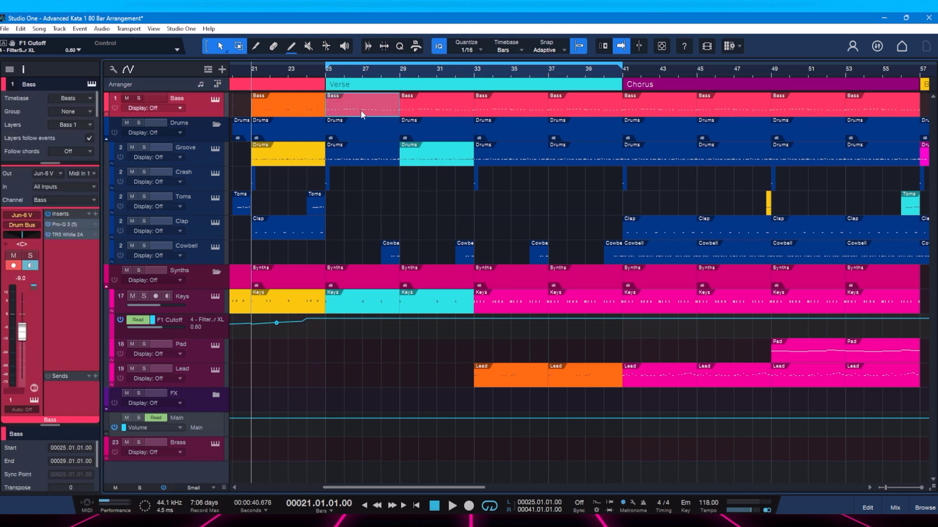
pyautogui.click(326, 73)
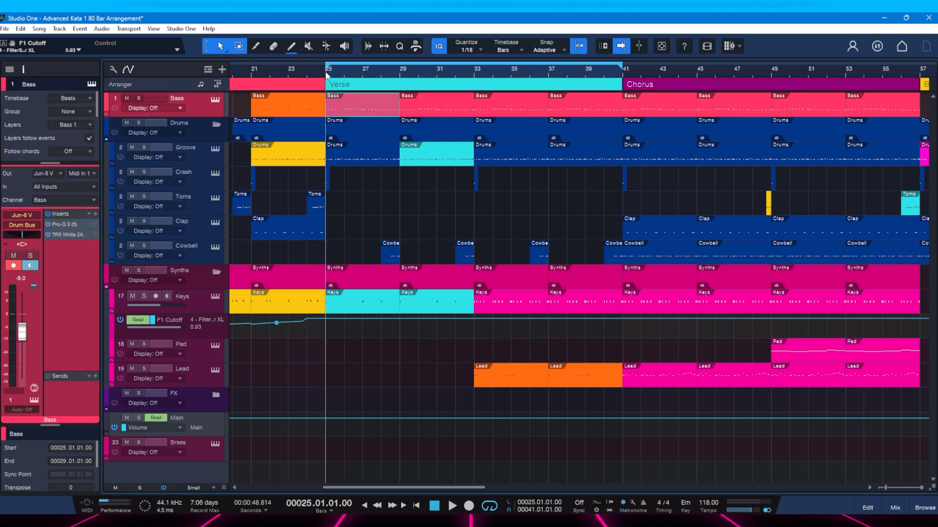
pyautogui.press('space')
pyautogui.click(138, 99)
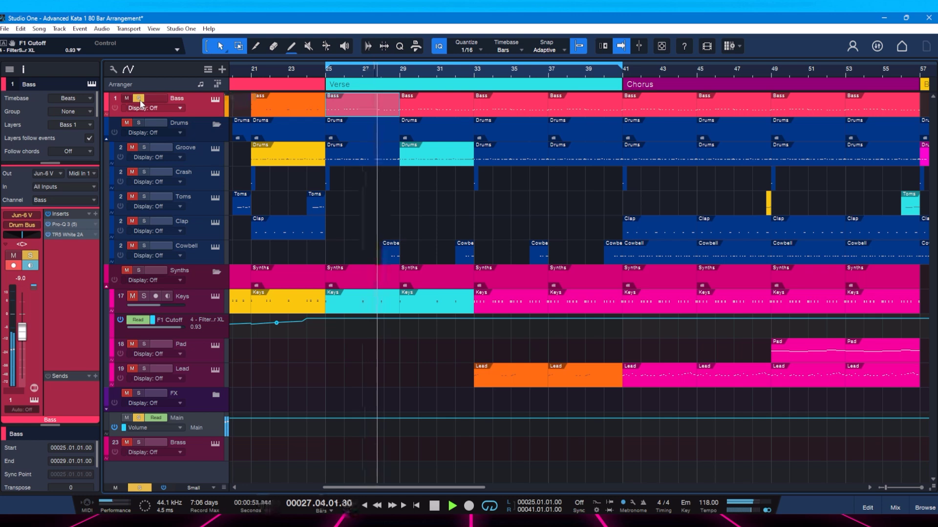
pyautogui.click(138, 99)
pyautogui.press('space')
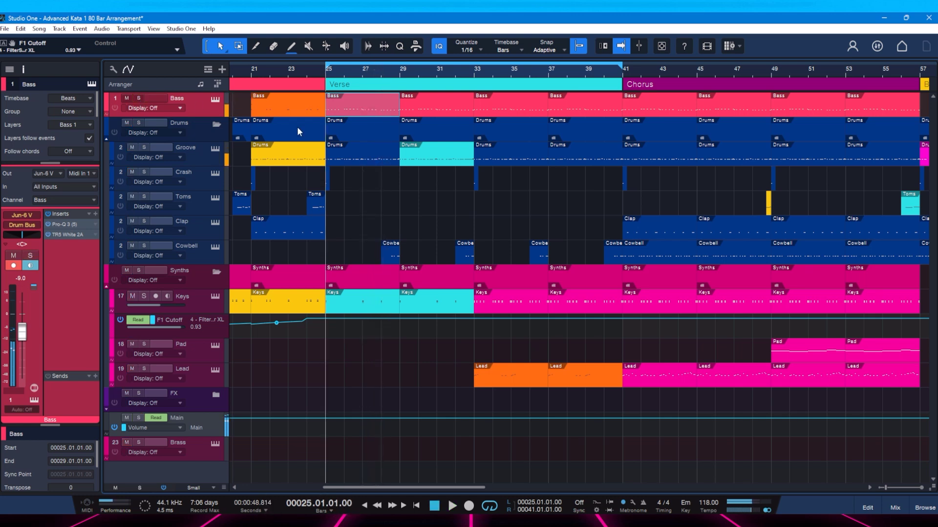
# - Solo the Groove track to hear its first Verse event from bar 25, and clear the solo
pyautogui.click(353, 160)
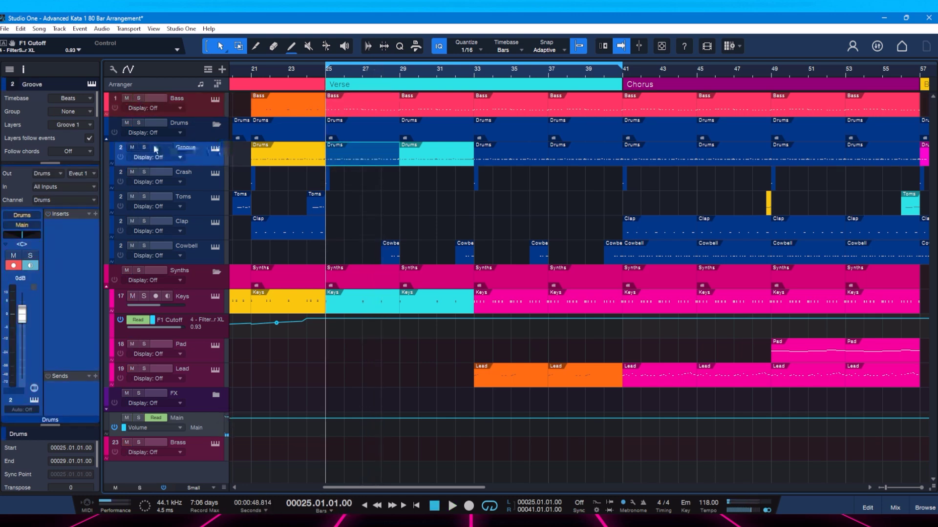
pyautogui.press('s')
pyautogui.press('space')
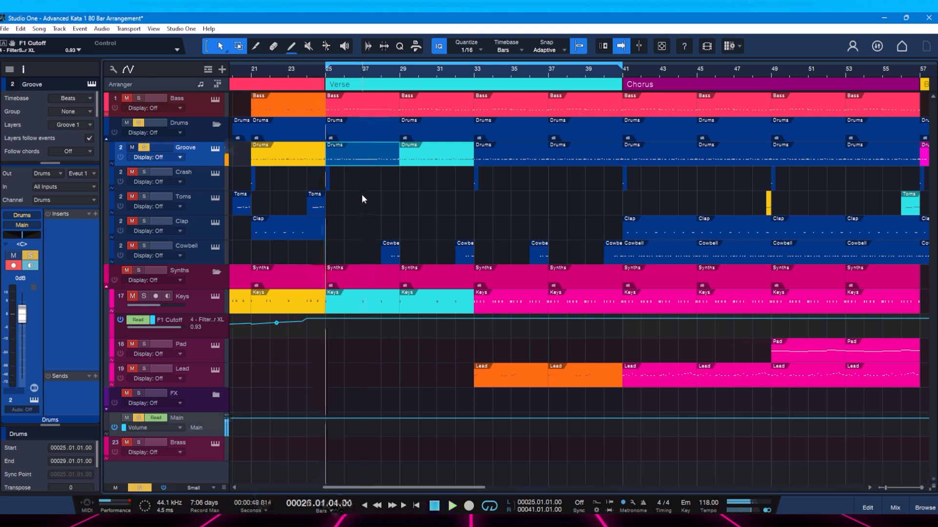
pyautogui.press('space')
pyautogui.press('s')
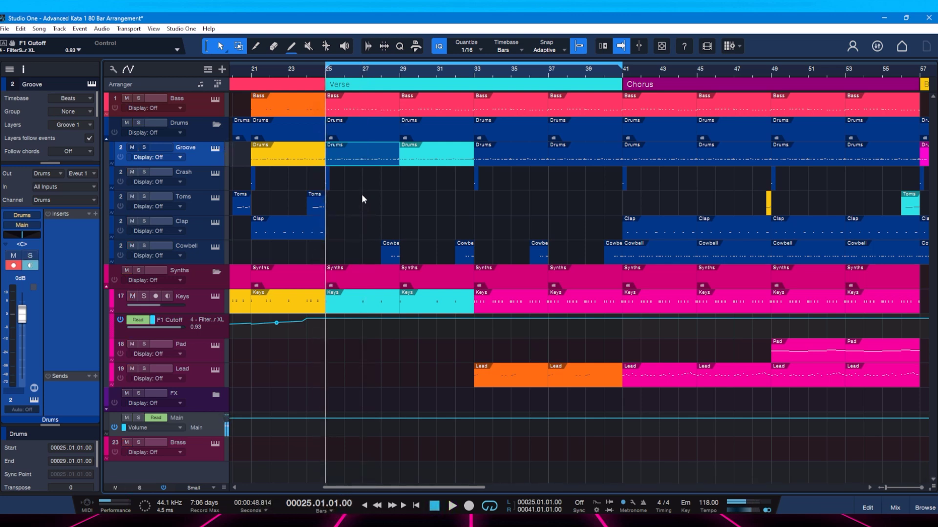
# - Play the full mix from bar 32 to hear the transition into the Verse's second half
pyautogui.click(458, 77)
pyautogui.press('space')
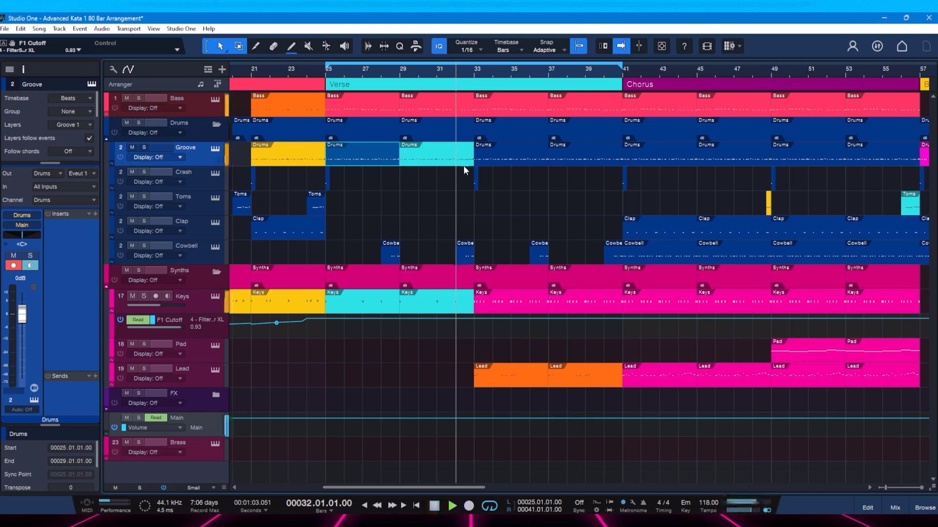
pyautogui.press('space')
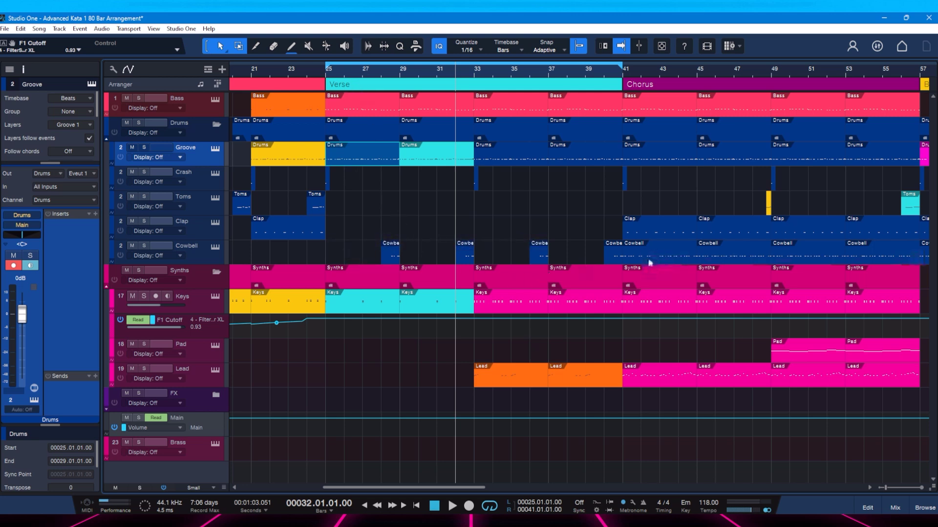
# - Solo the Cowbell track to hear its pattern from the Chorus start at bar 41, and clear the solo
pyautogui.click(623, 75)
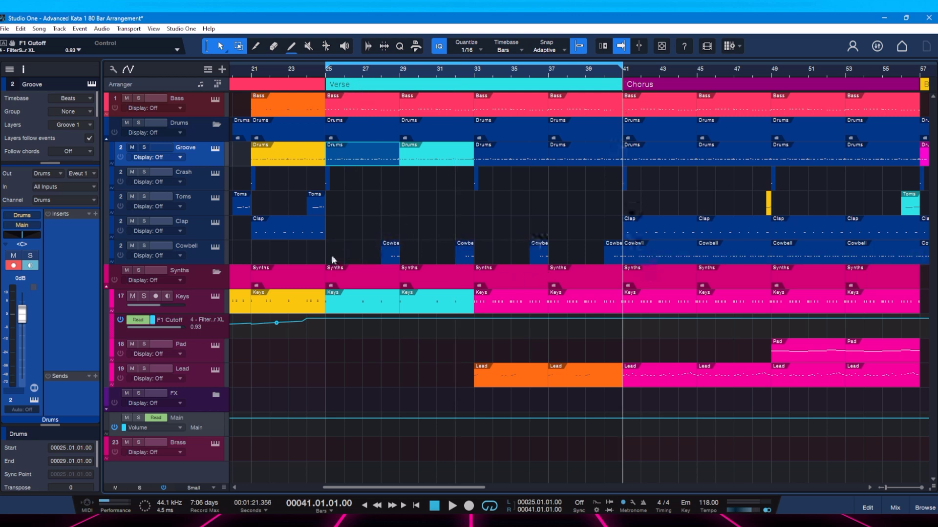
pyautogui.click(192, 251)
pyautogui.press('s')
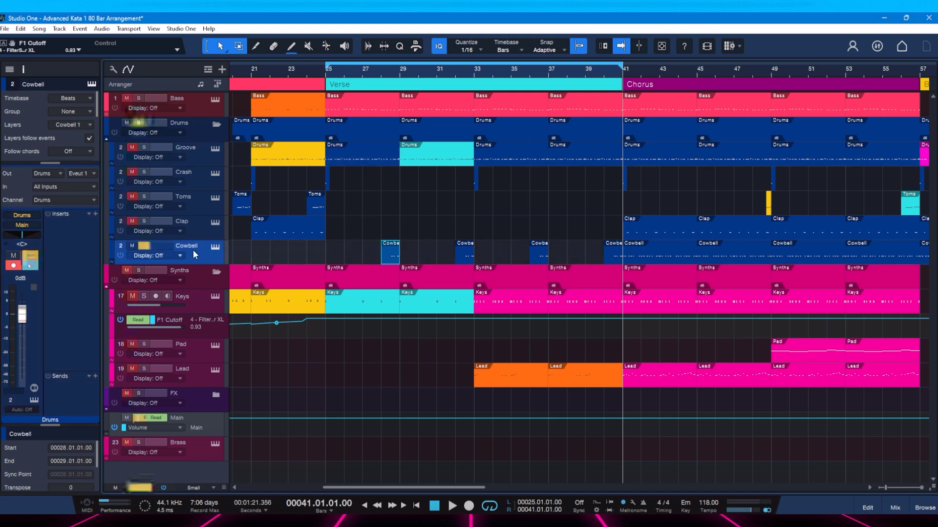
pyautogui.press('space')
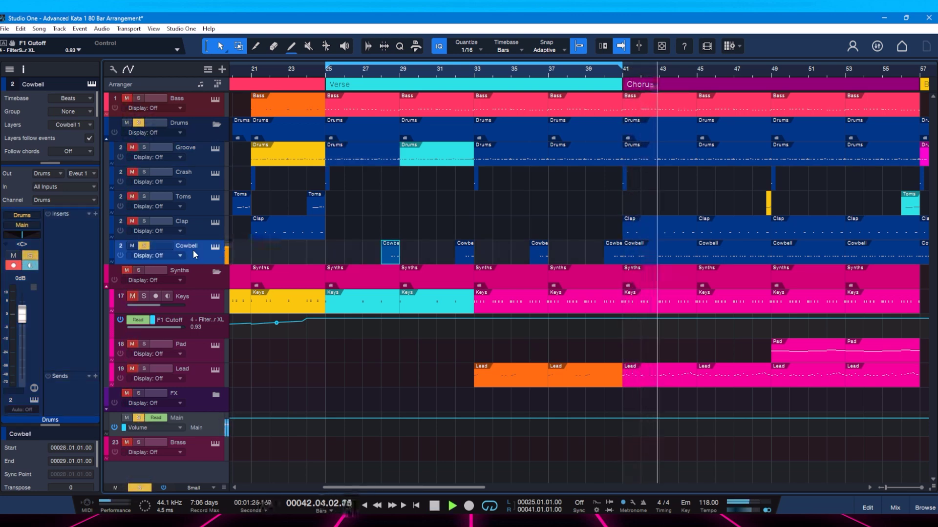
pyautogui.press('space')
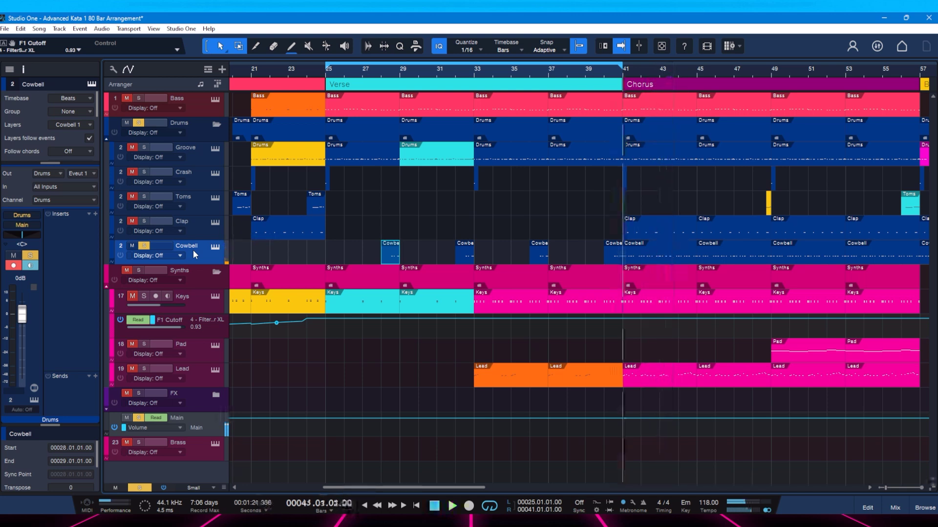
pyautogui.press('s')
# - Play the Verse's full mix from beat 2 of bar 27 to hear the Cowbell event at bar 28 in context
pyautogui.click(323, 76)
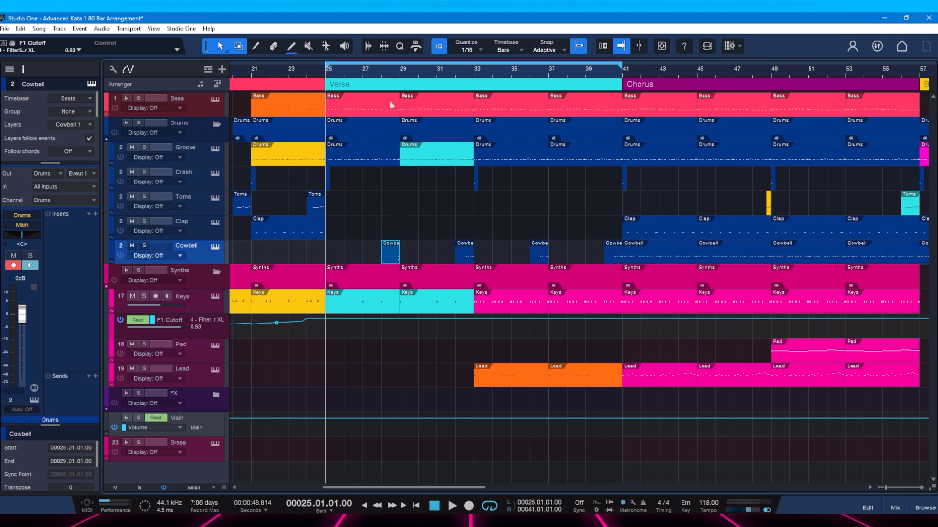
pyautogui.click(368, 77)
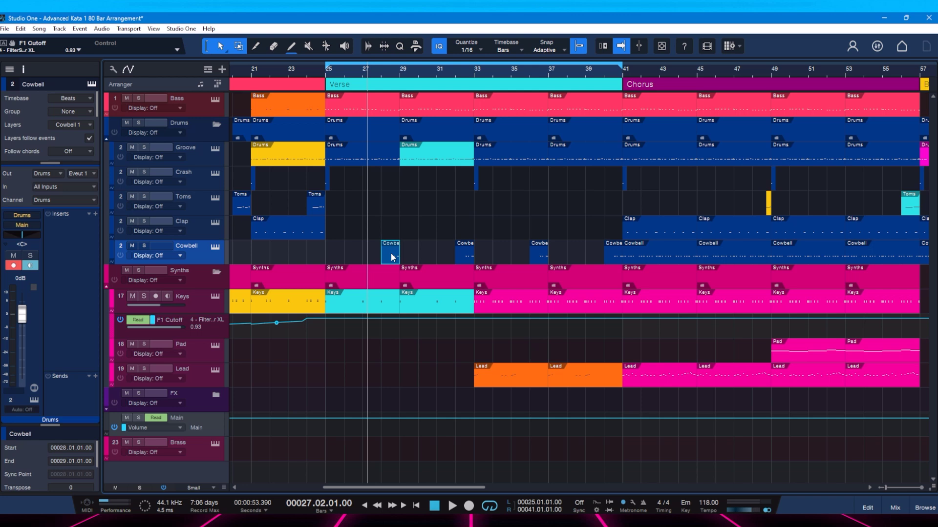
pyautogui.press('space')
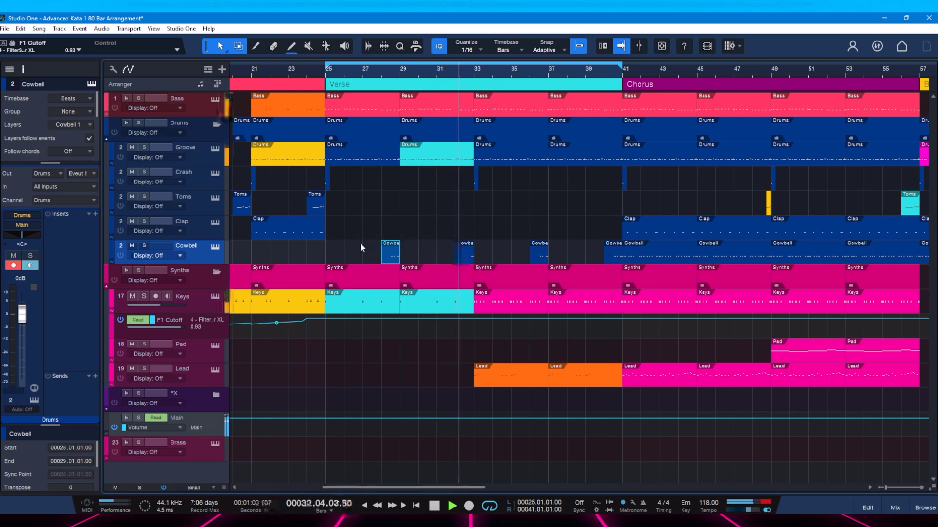
# - Stop playback of the Verse mix and save the song
pyautogui.press('space')
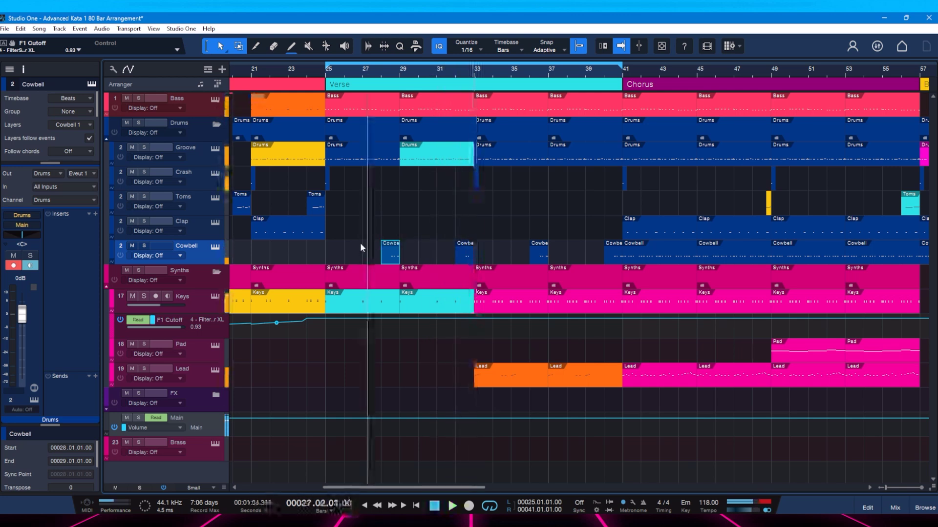
pyautogui.hotkey('ctrl', 's')
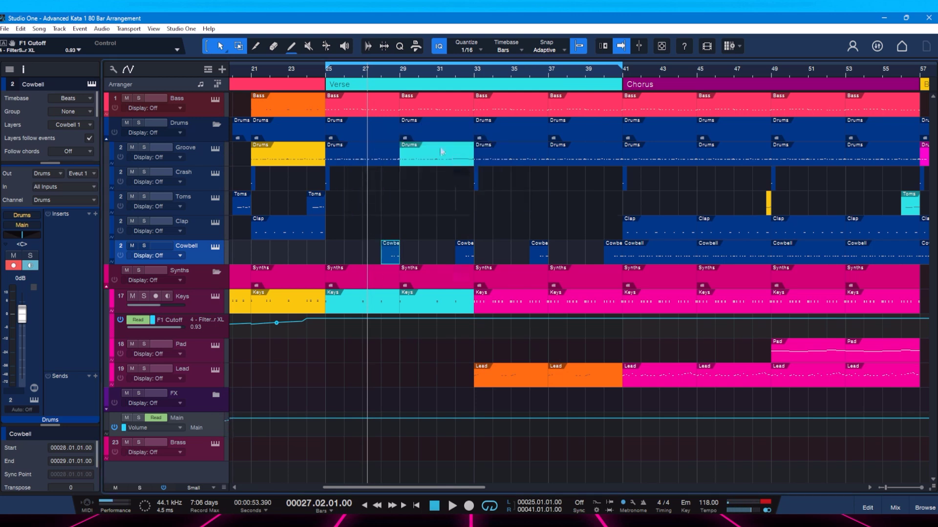
# - Solo the Keys track to hear its Chorus event from bar 41, and clear the solo
pyautogui.click(348, 312)
pyautogui.click(419, 312)
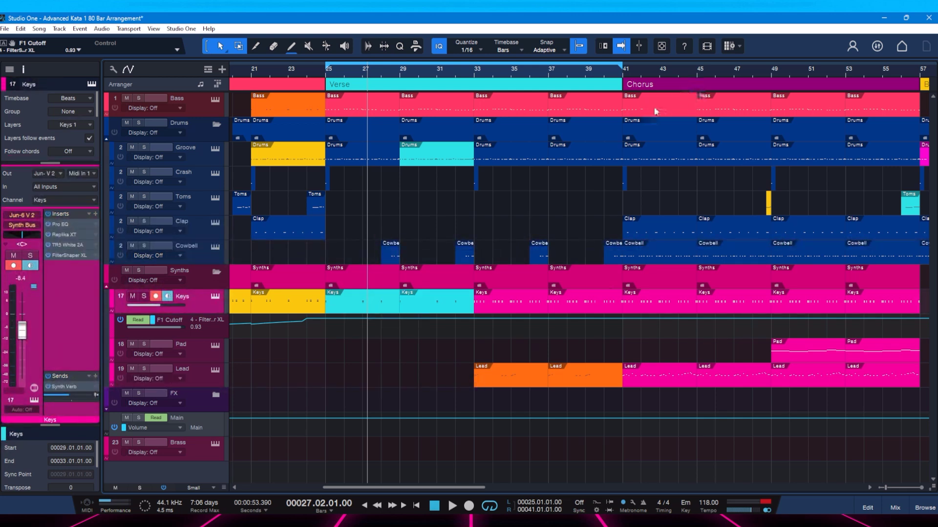
pyautogui.click(624, 75)
pyautogui.click(630, 312)
pyautogui.press('s')
pyautogui.press('space')
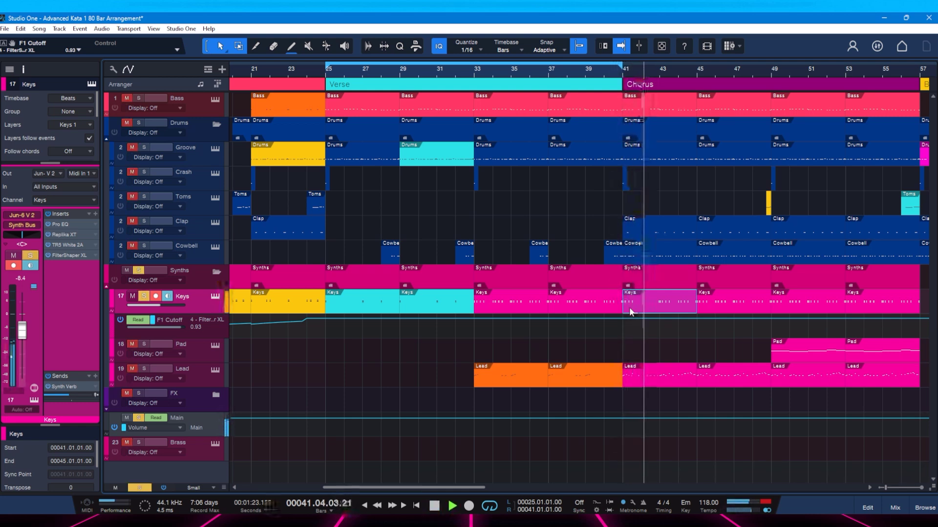
pyautogui.press('space')
pyautogui.press('s')
# - Solo the Keys track and play its sparser Verse part from bar 25
pyautogui.click(328, 74)
pyautogui.click(332, 312)
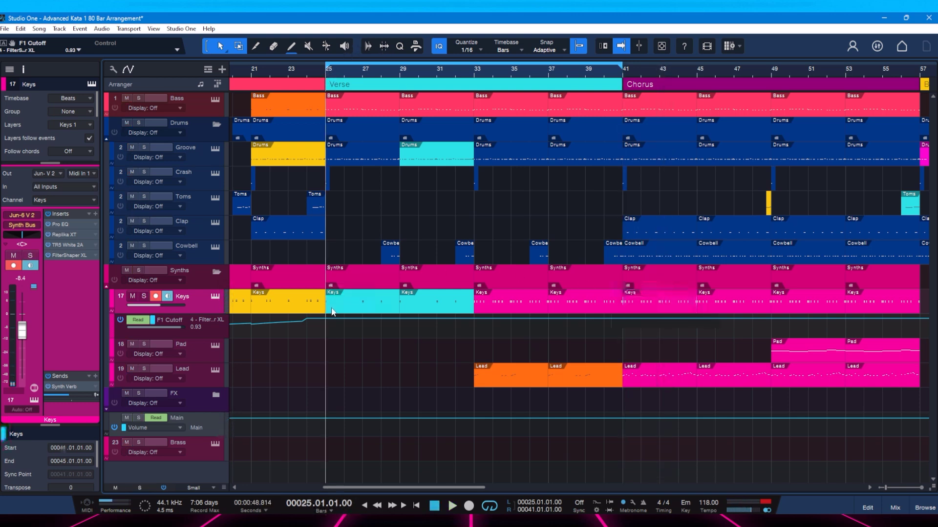
pyautogui.press('s')
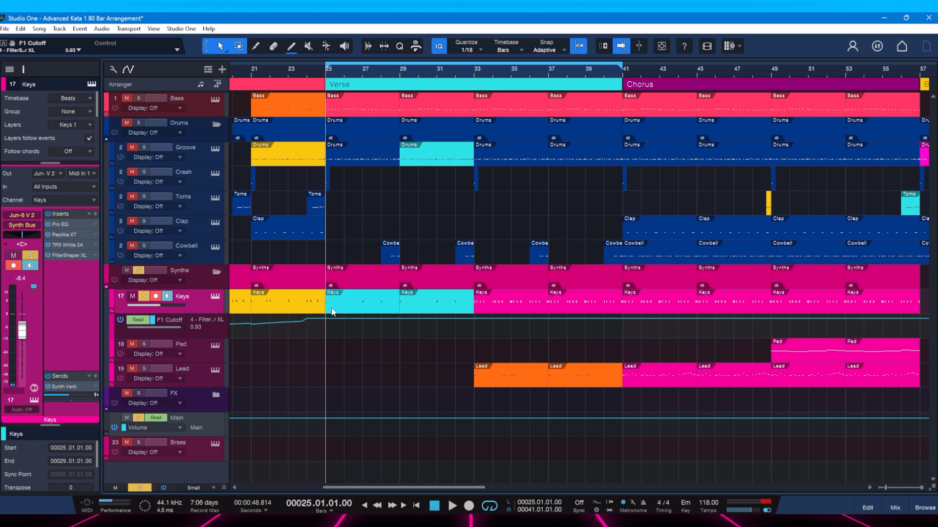
pyautogui.press('space')
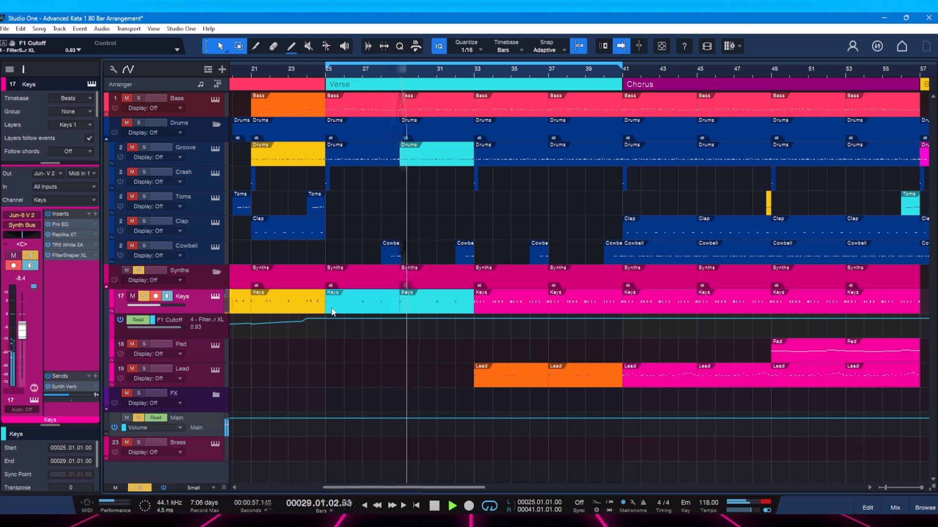
pyautogui.press('space')
# - Play the soloed Keys part from bar 33 for the Verse's second half, and clear the solo
pyautogui.click(474, 74)
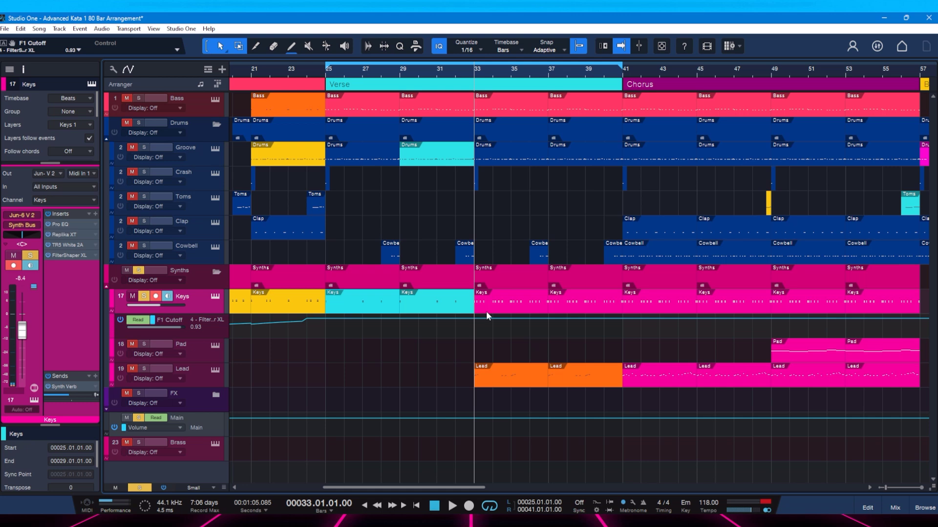
pyautogui.press('space')
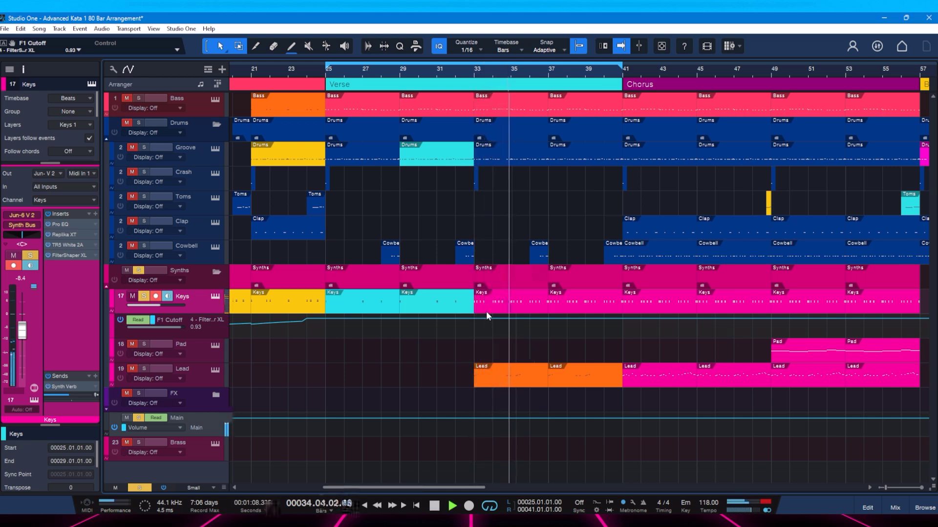
pyautogui.press('space')
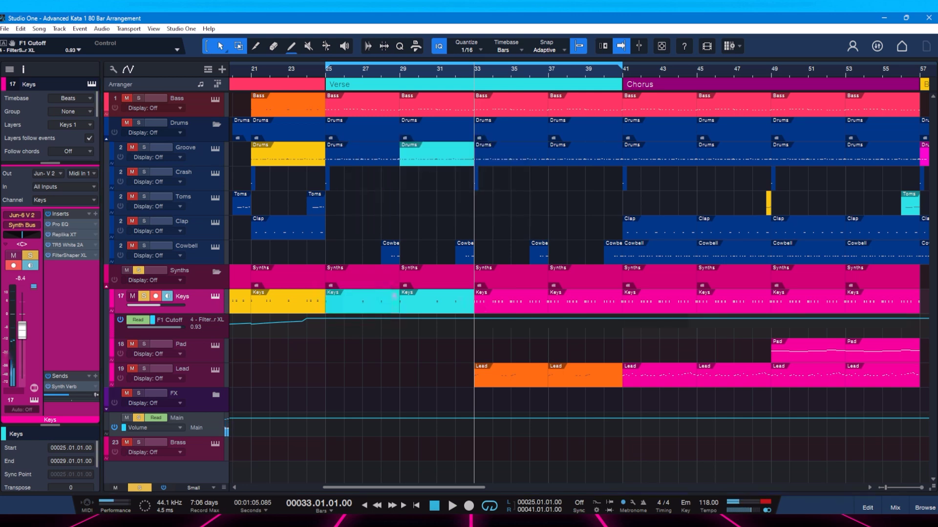
pyautogui.click(144, 296)
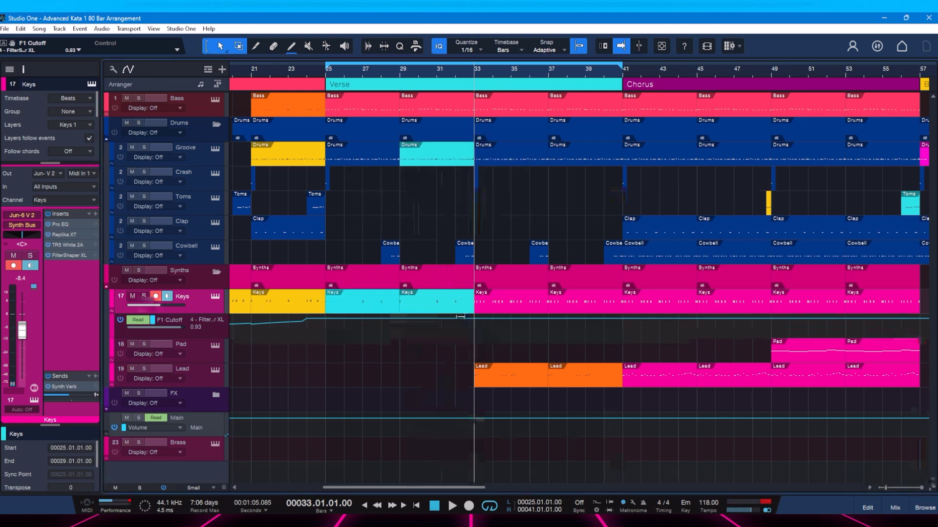
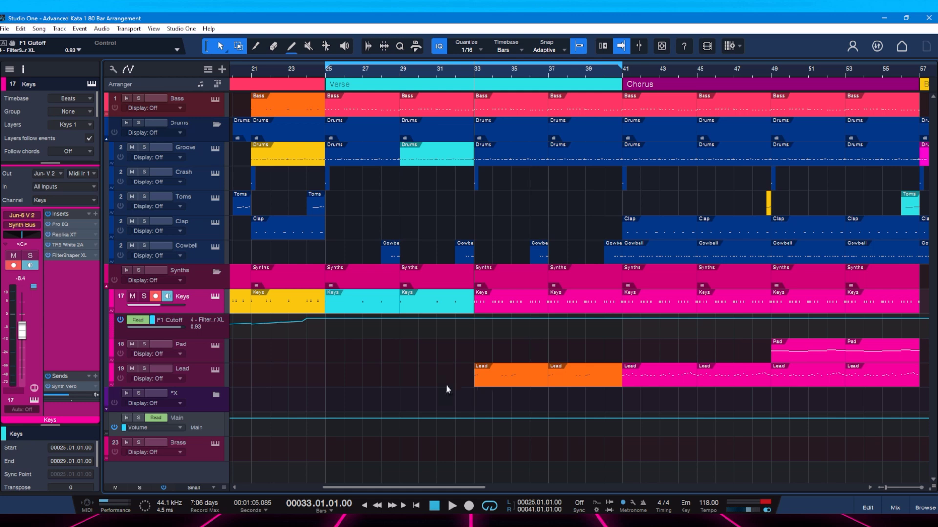
# - Solo the Lead track and play its Verse part from bar 33
pyautogui.click(144, 368)
pyautogui.press('space')
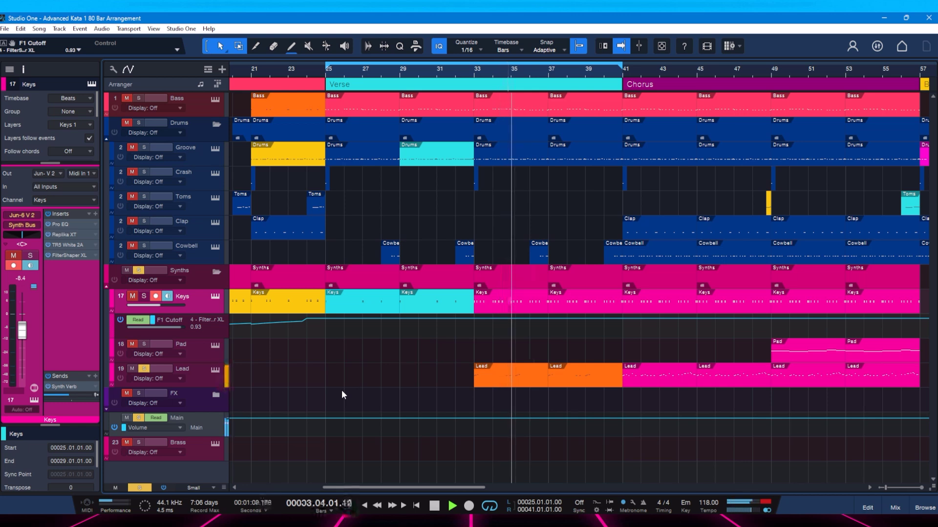
pyautogui.press('space')
# - Open the Lead's Chorus event at bar 41 in the note editor, play it, select the later notes in bar 41, and close the editor
pyautogui.click(631, 379)
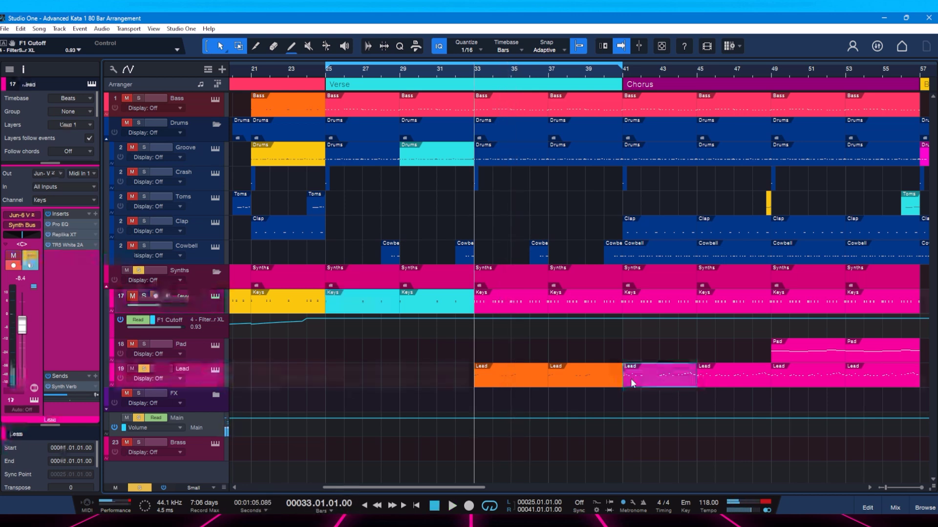
pyautogui.doubleClick(631, 379)
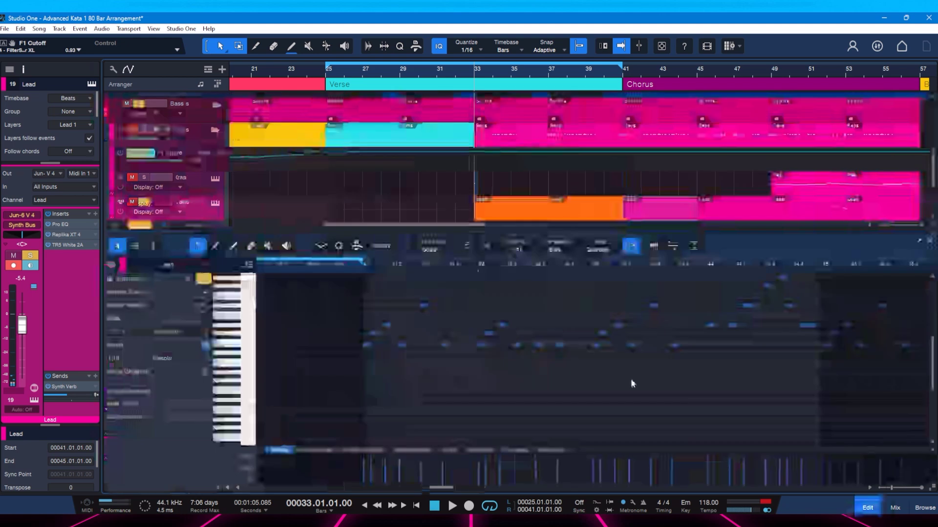
pyautogui.click(364, 265)
pyautogui.press('space')
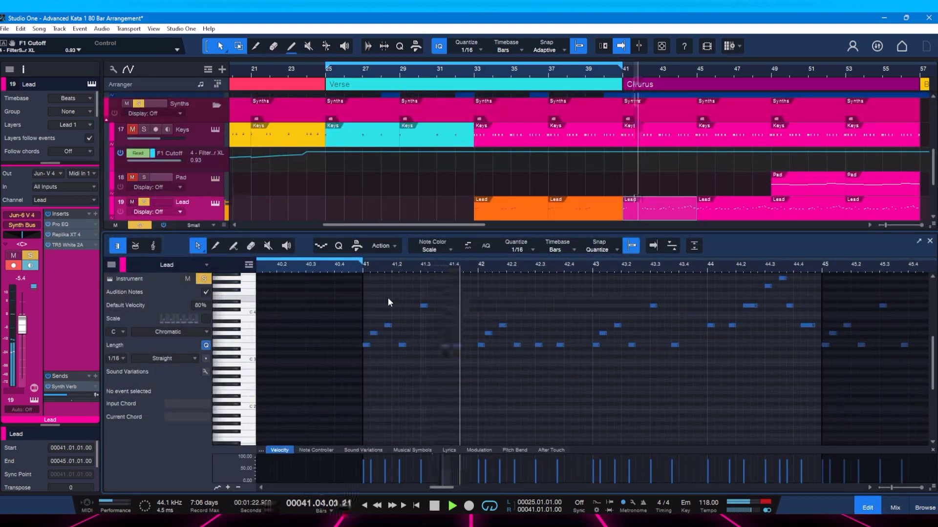
pyautogui.press('space')
pyautogui.moveTo(398, 288); pyautogui.dragTo(476, 363)
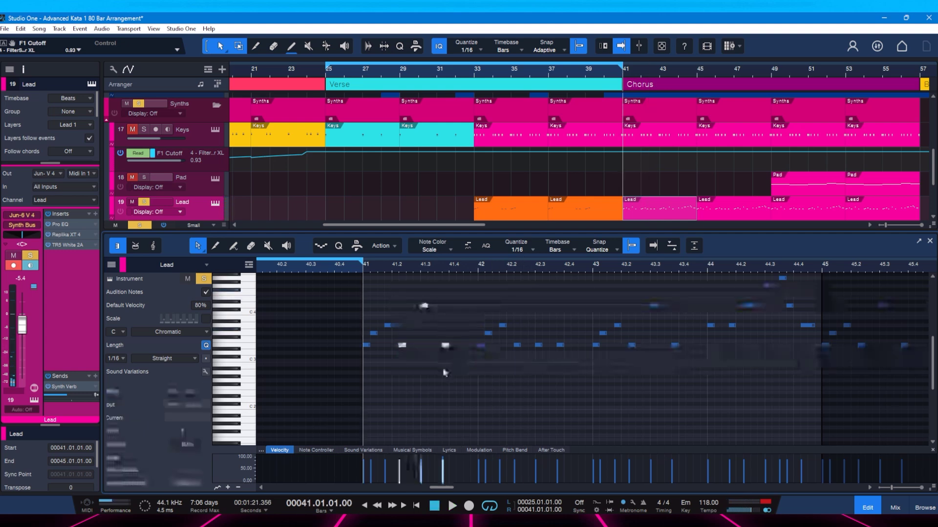
pyautogui.press('F2')
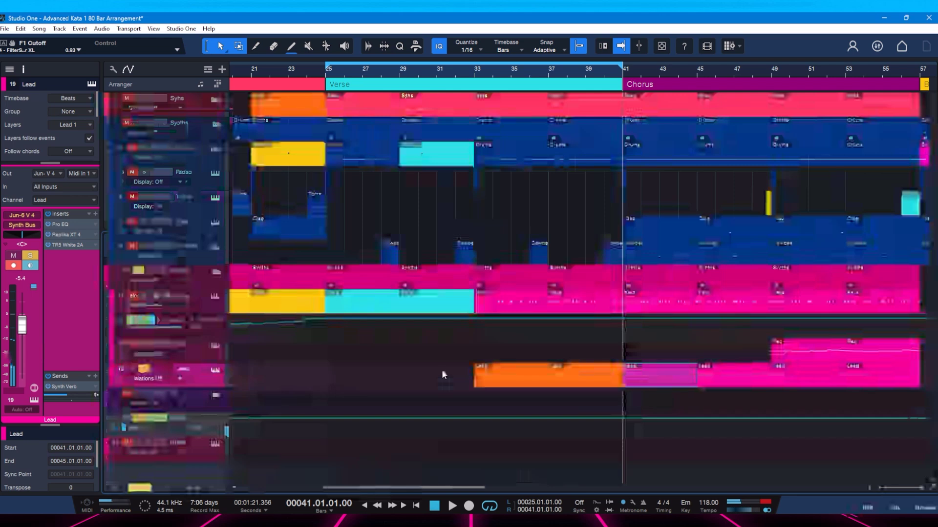
# - Open the Lead's Verse event at bar 33 in the note editor, play its reduced melody, and close the editor
pyautogui.doubleClick(483, 382)
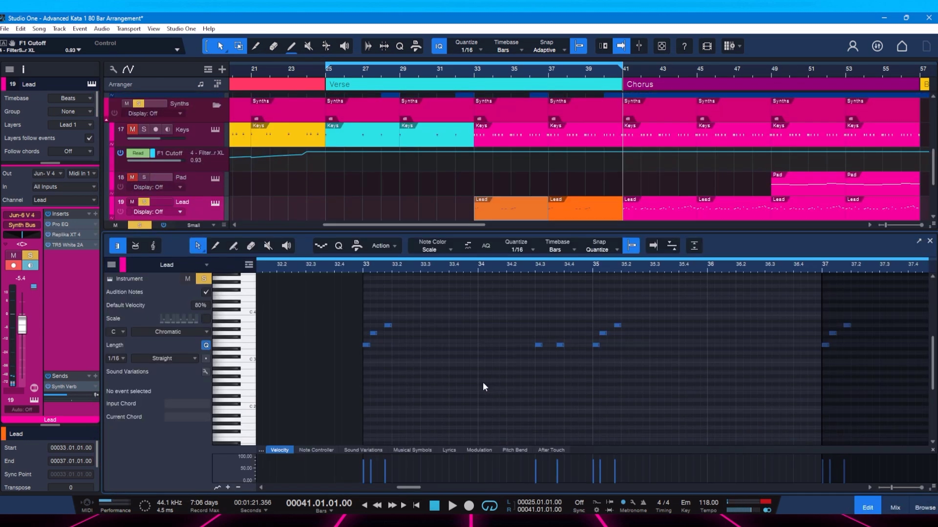
pyautogui.click(364, 273)
pyautogui.press('space')
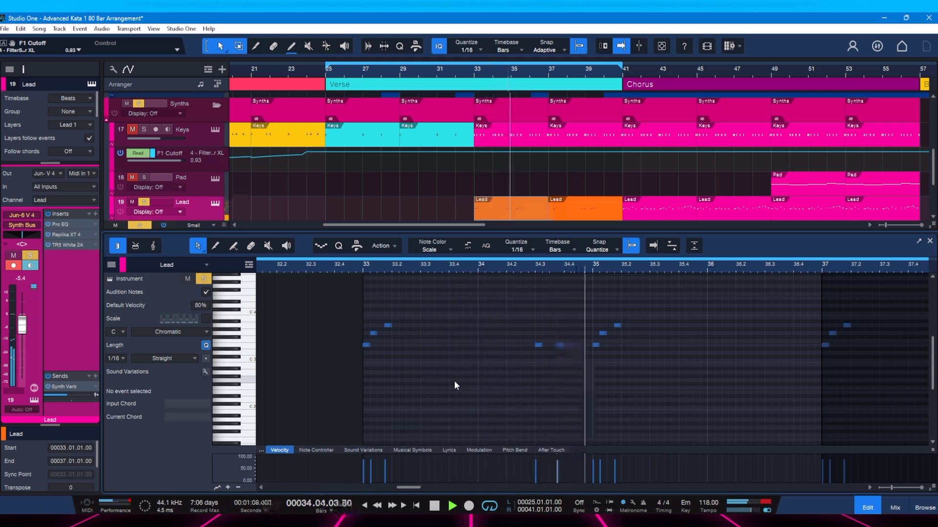
pyautogui.press('space')
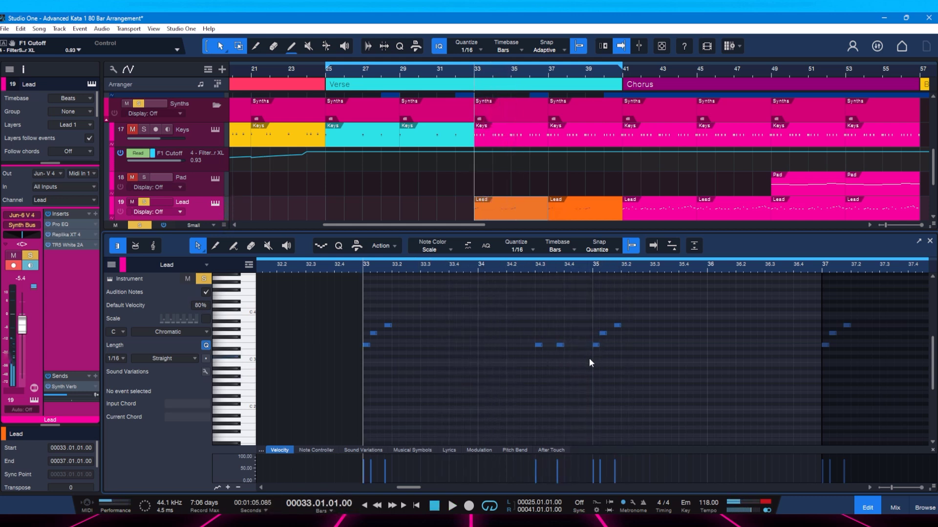
pyautogui.press('F2')
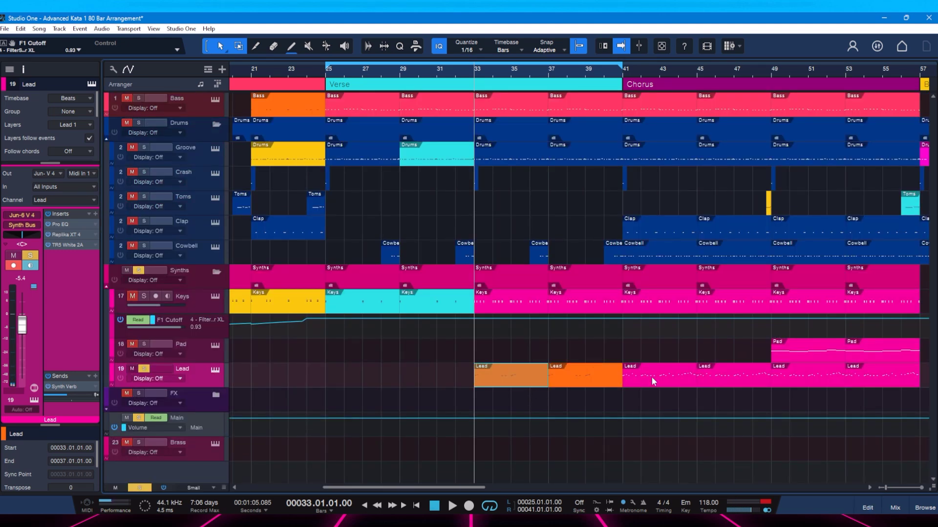
# - Save the song, and replay the soloed Lead part from bar 33 before clearing its solo
pyautogui.hotkey('ctrl', 's')
pyautogui.press('space')
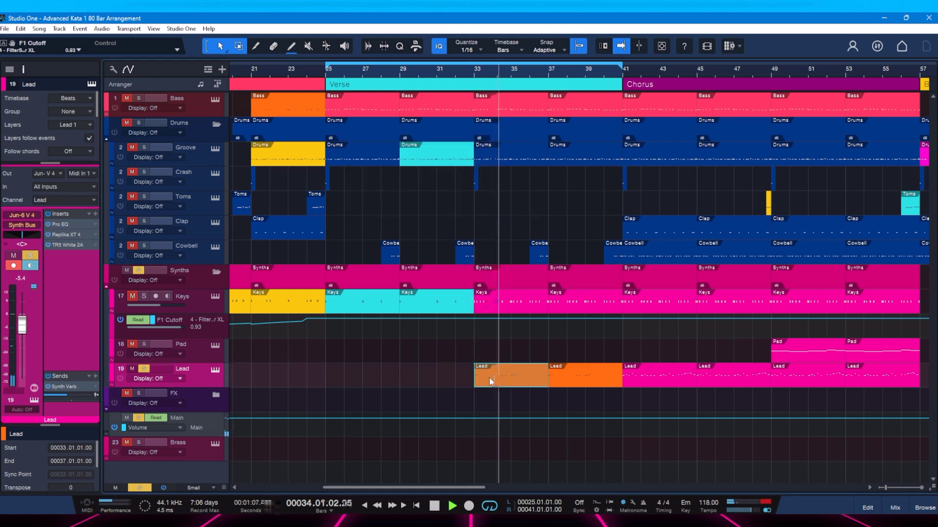
pyautogui.press('space')
pyautogui.press('s')
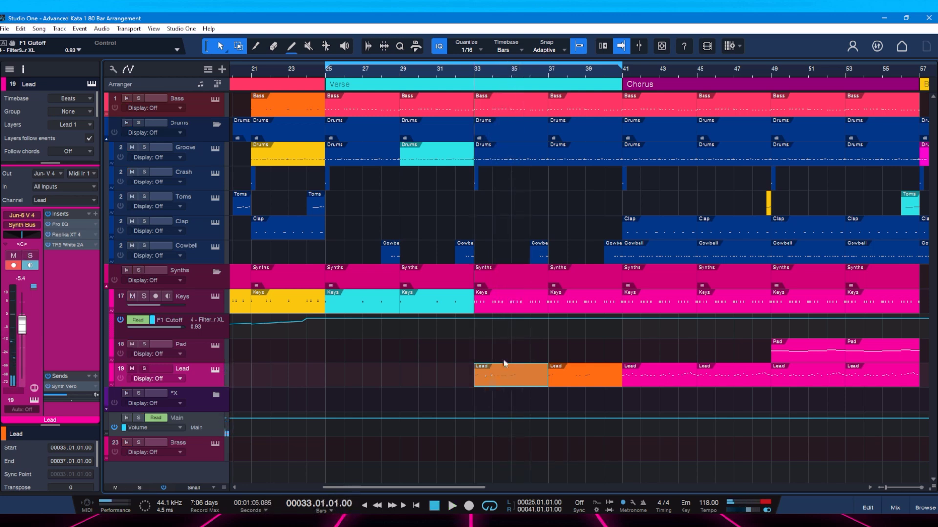
# - Set the loop range to the Chorus section, bars 41 to 57, and play the Chorus from its start
pyautogui.moveTo(616, 71); pyautogui.dragTo(571, 67)
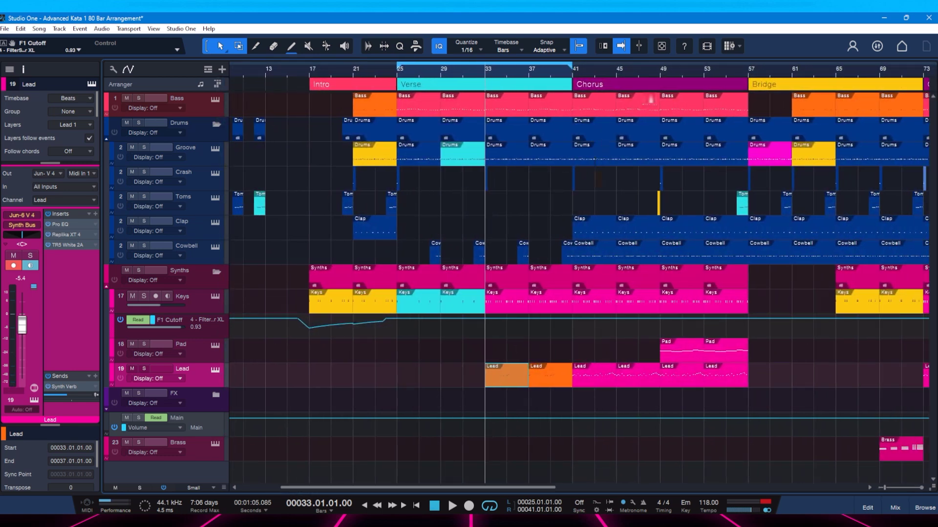
pyautogui.moveTo(647, 71); pyautogui.dragTo(529, 77)
pyautogui.click(459, 86)
pyautogui.press('p')
pyautogui.press('space')
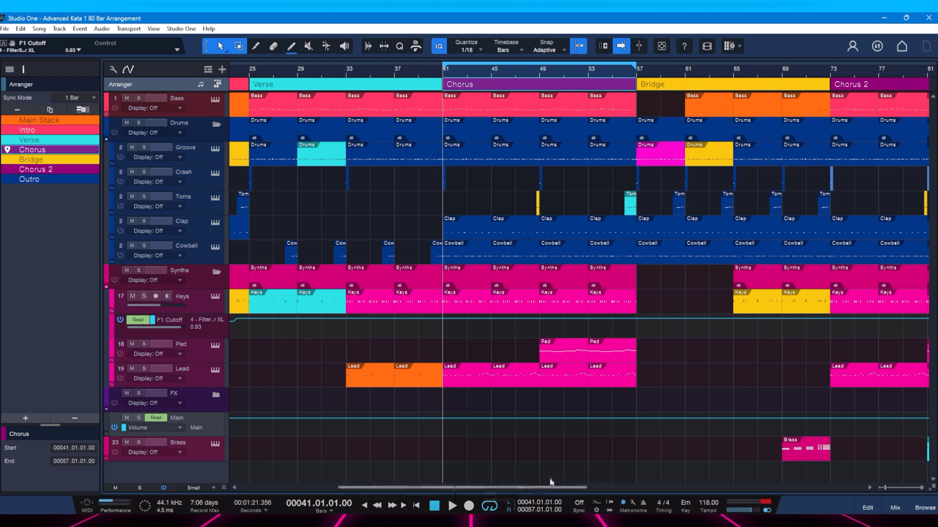
# - Compare the Chorus with the Main Stack, select the Pad event at bar 49, and play the full mix from beat 2 of bar 48
pyautogui.moveTo(549, 486); pyautogui.dragTo(439, 488)
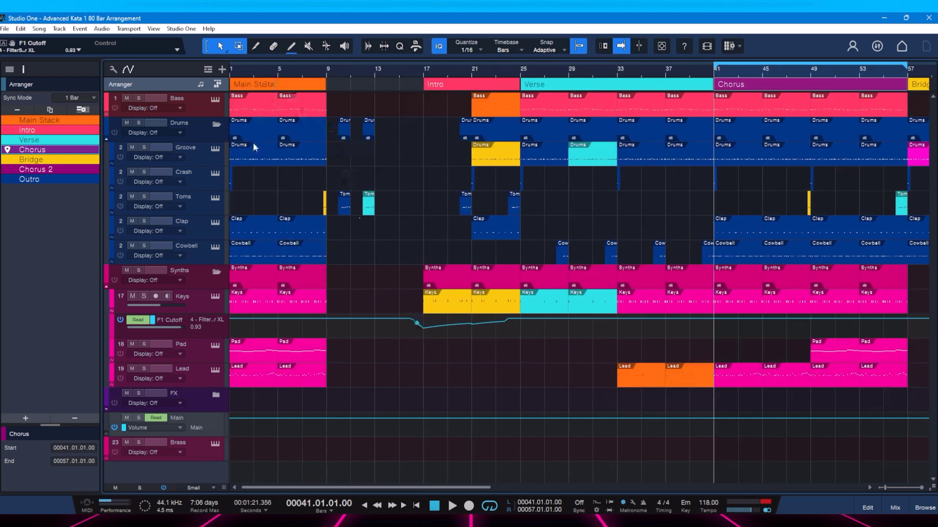
pyautogui.moveTo(348, 488); pyautogui.dragTo(465, 488)
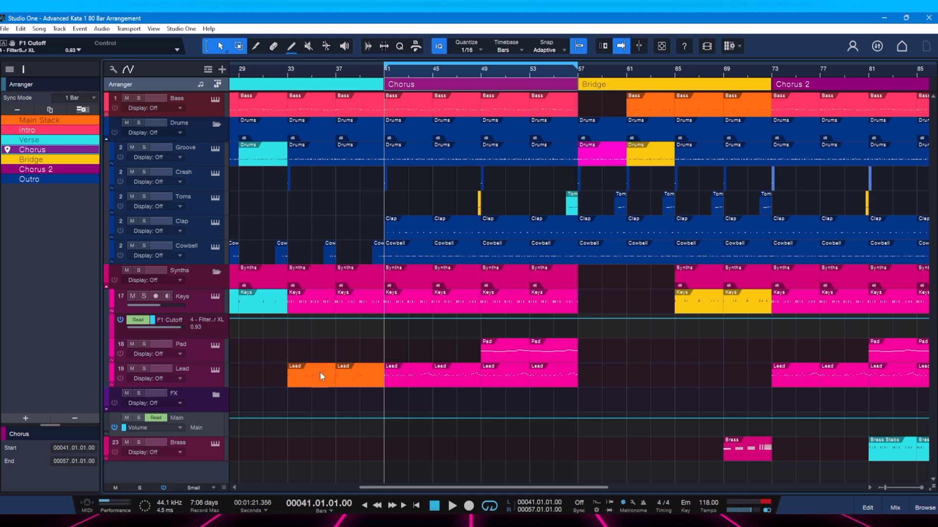
pyautogui.click(488, 351)
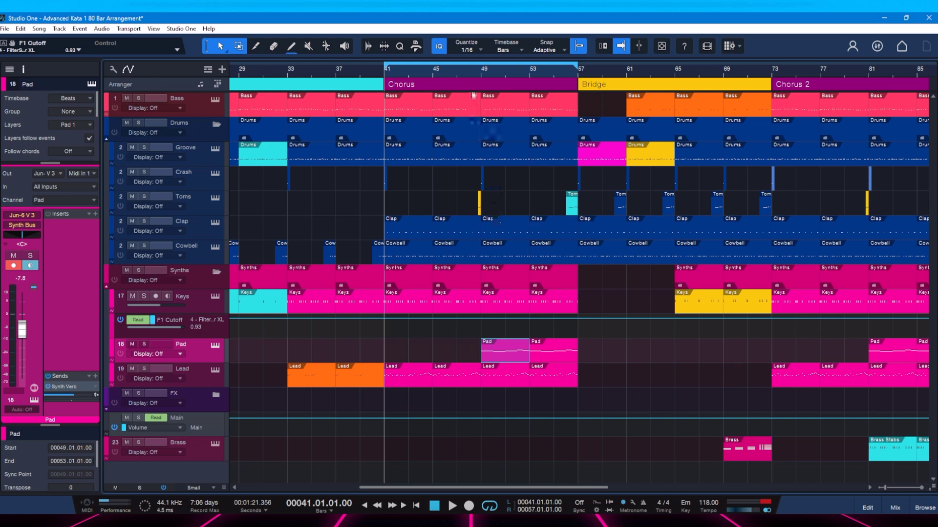
pyautogui.click(472, 73)
pyautogui.press('space')
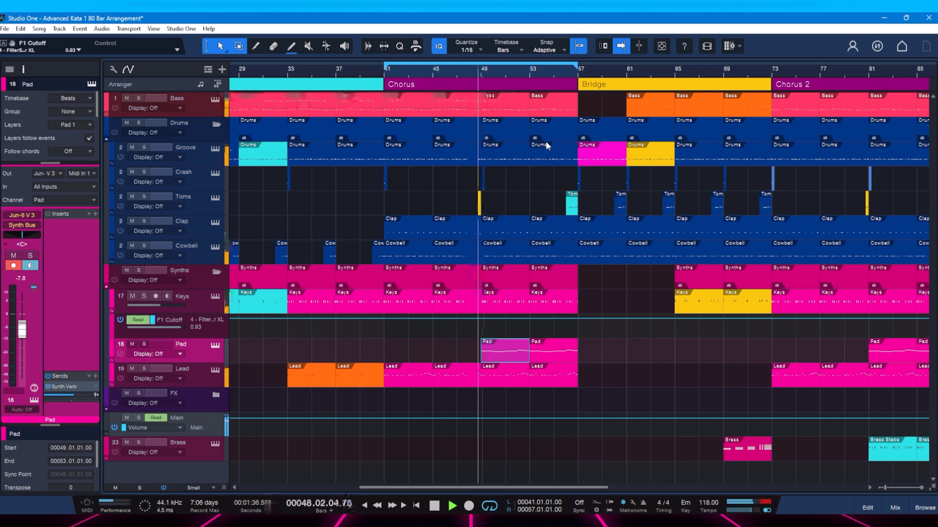
pyautogui.hotkey('ctrl', 's')
pyautogui.press('space')
# - Play the full mix from bar 49 to hear the Pad's entry in the Chorus's second half
pyautogui.moveTo(699, 66); pyautogui.dragTo(562, 65)
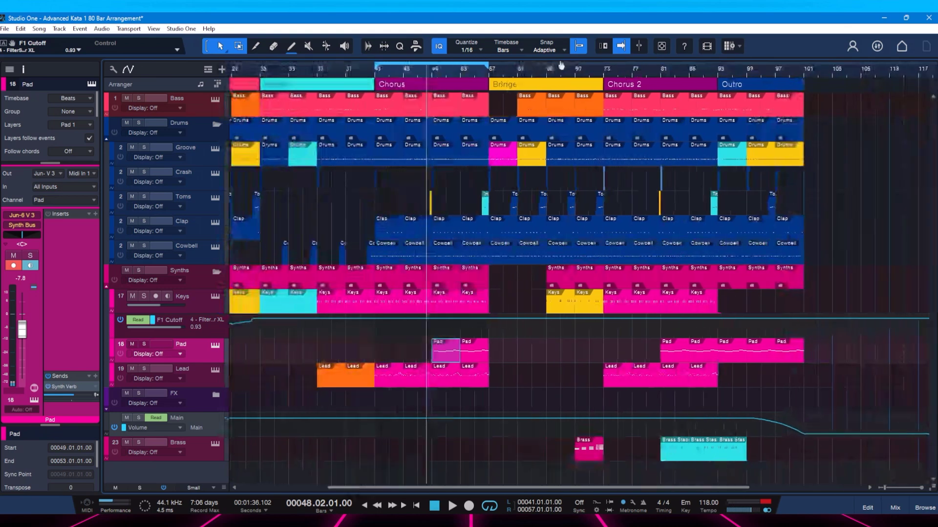
pyautogui.moveTo(411, 70); pyautogui.dragTo(409, 80)
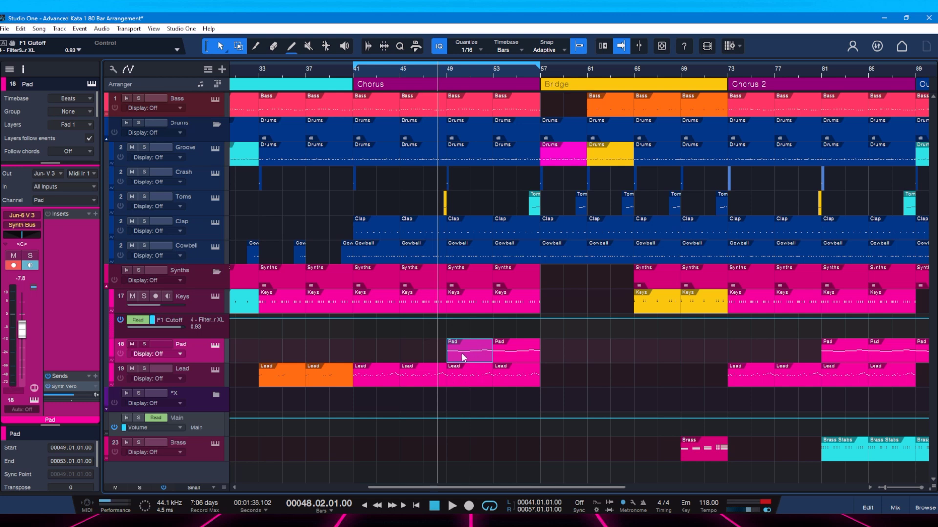
pyautogui.click(445, 74)
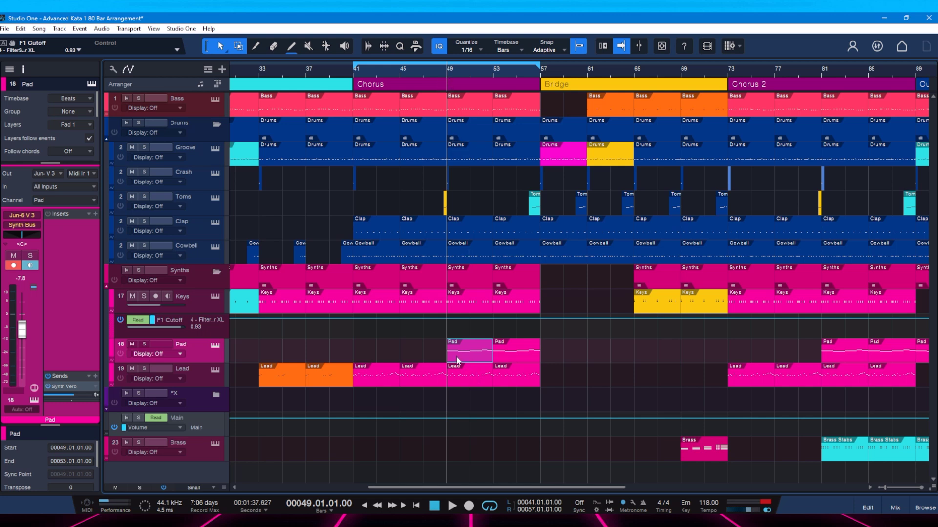
pyautogui.press('space')
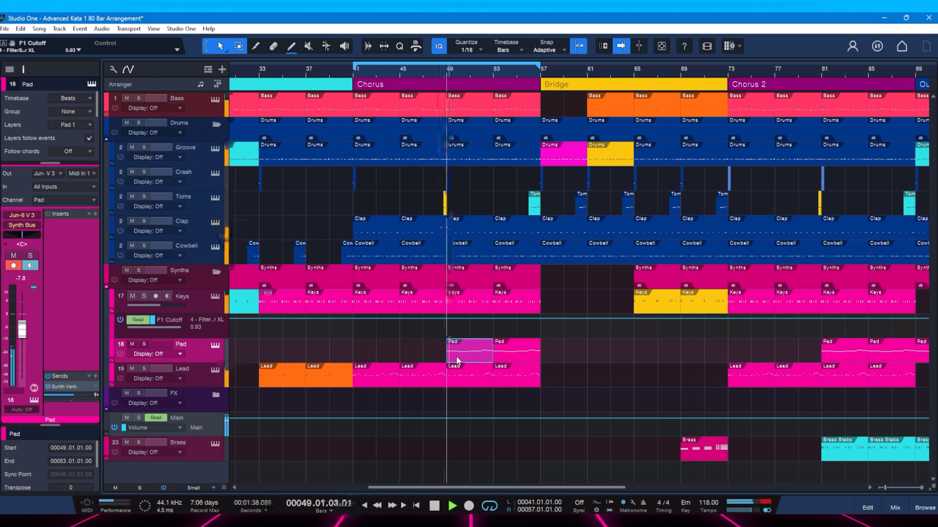
pyautogui.press('space')
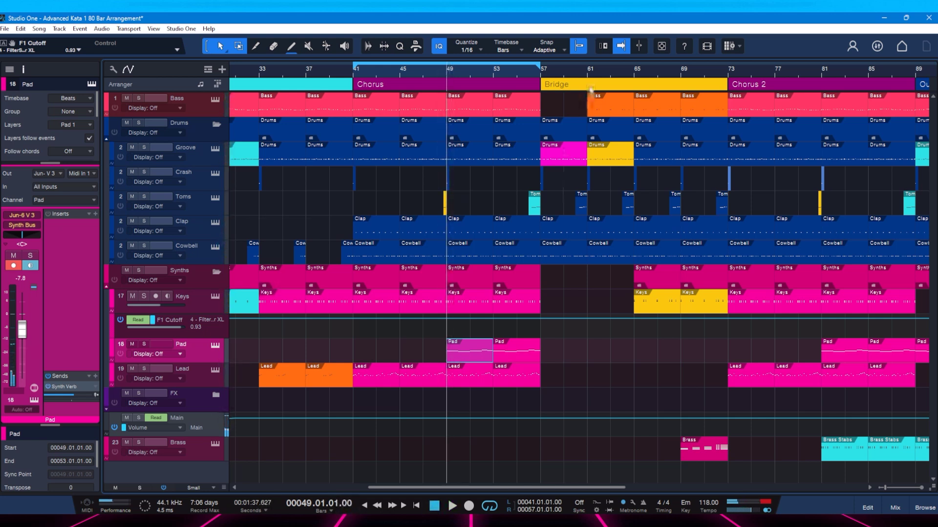
# - Set the loop range to the Bridge section, bars 57 to 73, and play the Bridge through
pyautogui.moveTo(581, 72); pyautogui.dragTo(552, 63)
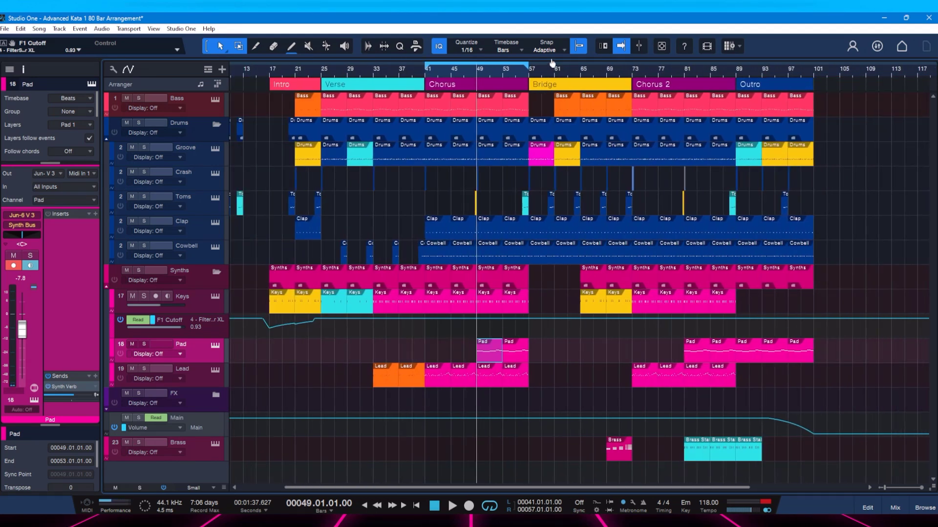
pyautogui.moveTo(552, 63); pyautogui.dragTo(455, 77)
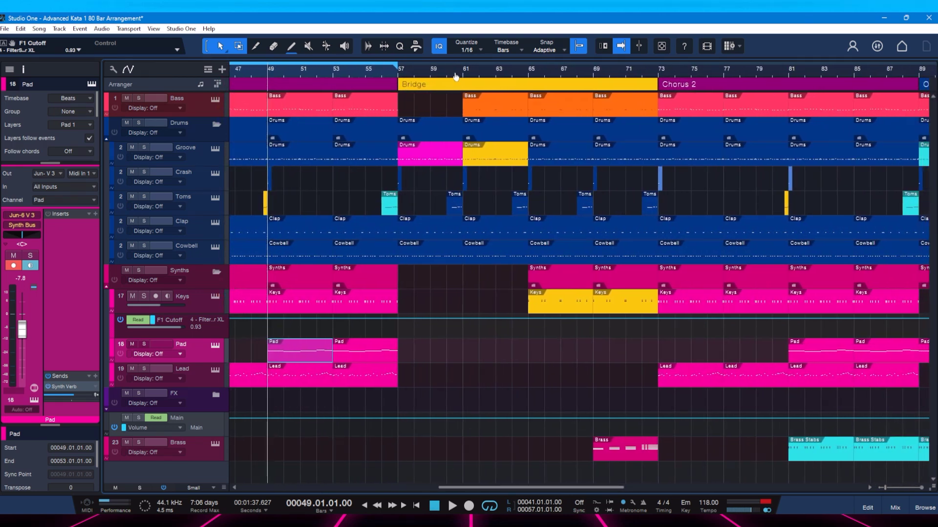
pyautogui.click(420, 91)
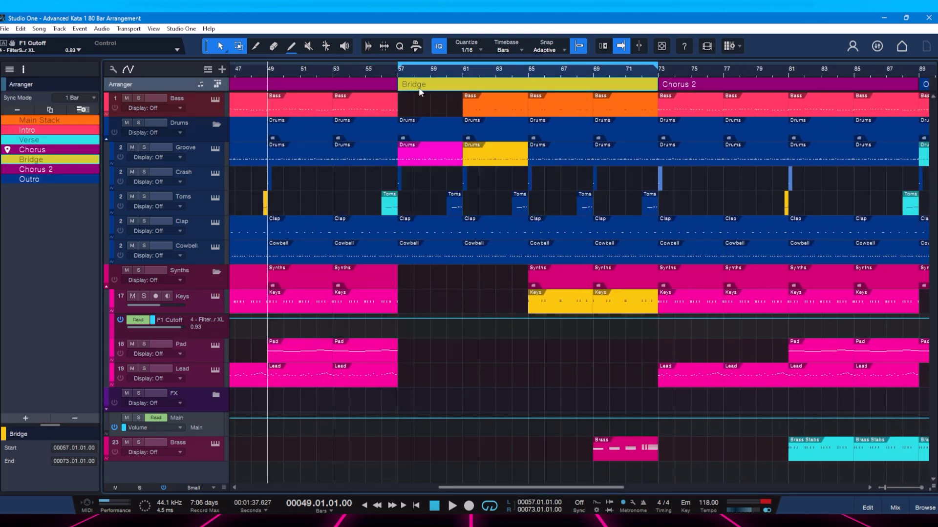
pyautogui.press('space')
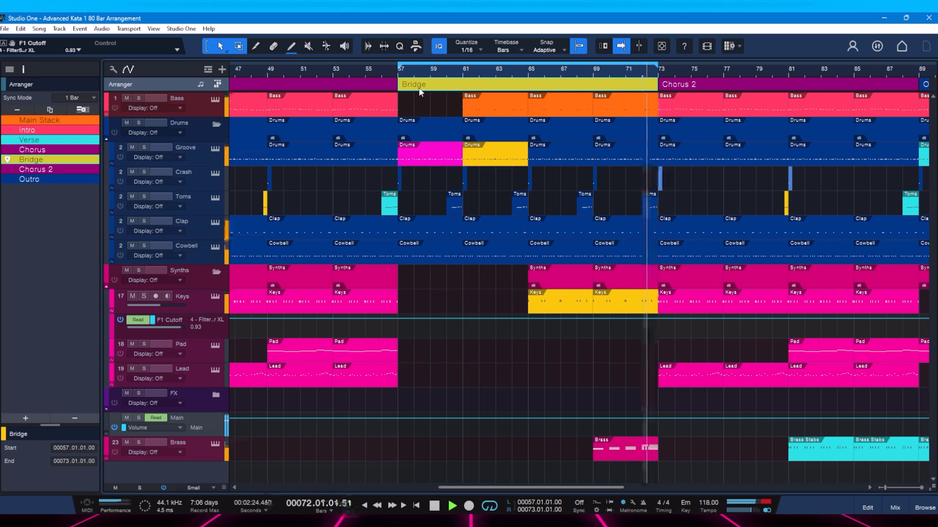
pyautogui.press('space')
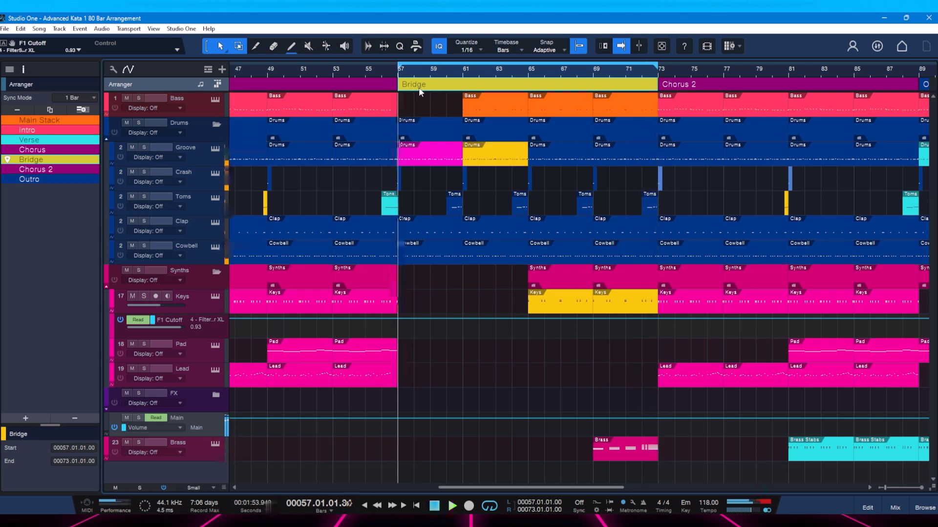
# - Show the mixer's channels and inserts briefly, hide the mixer again, and save the song
pyautogui.press('F3')
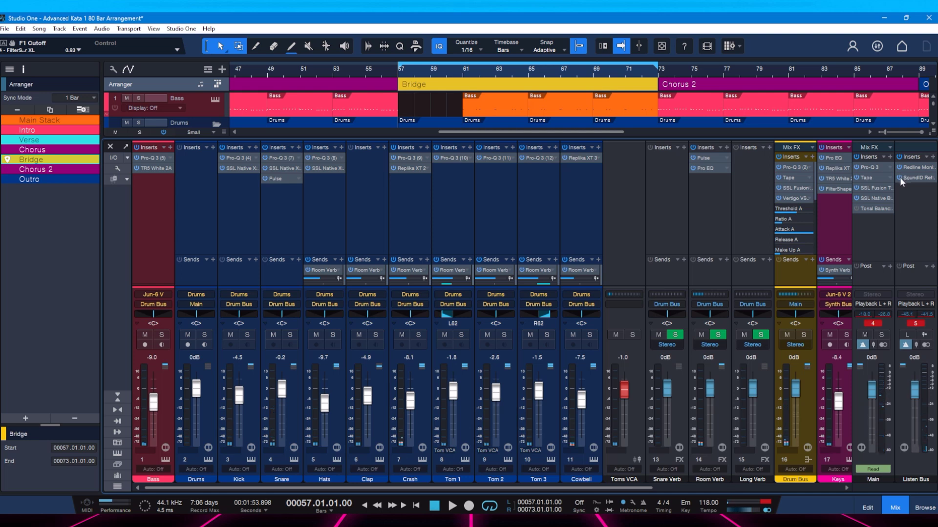
pyautogui.press('F3')
pyautogui.hotkey('ctrl', 's')
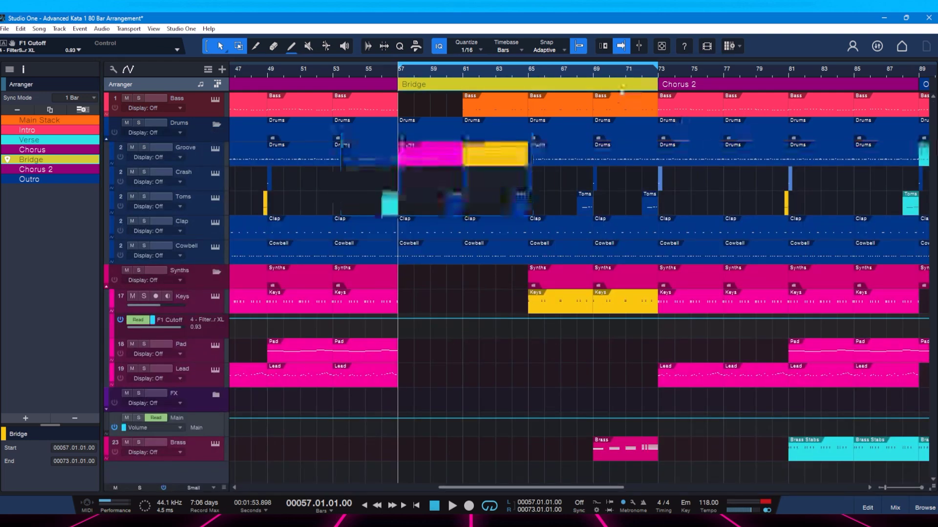
# - Examine where the Bass, Groove, Keys and Brass parts enter in the Bridge, and place the playback position at bar 65
pyautogui.scroll(3, 566, 77)
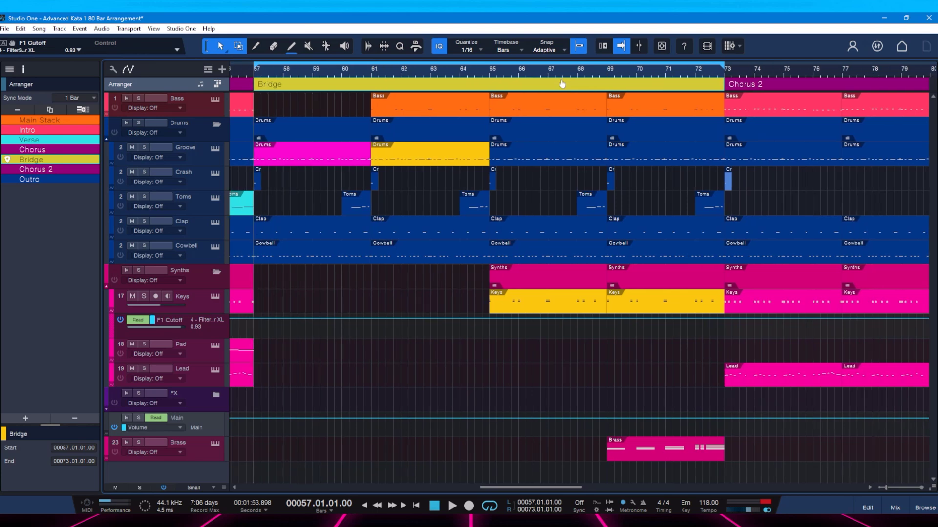
pyautogui.scroll(-2, 556, 76)
pyautogui.scroll(-3, 554, 77)
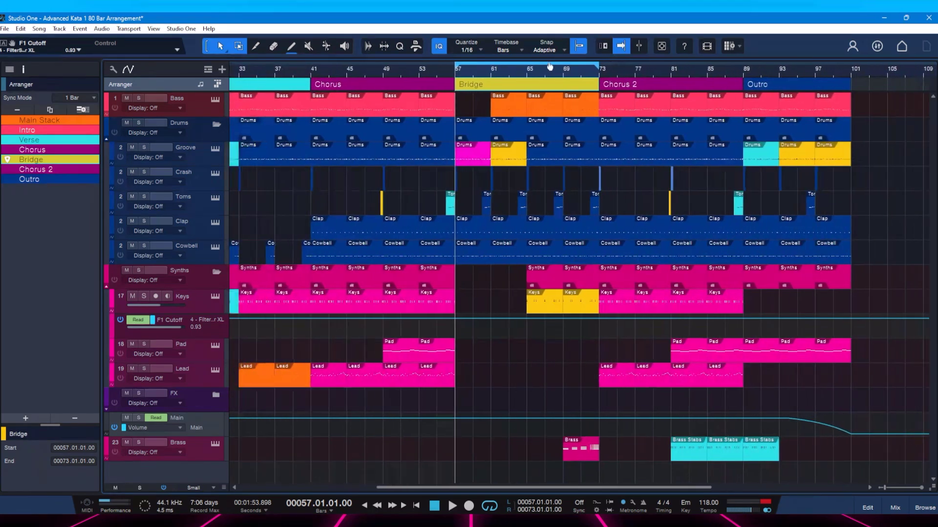
pyautogui.scroll(2, 544, 68)
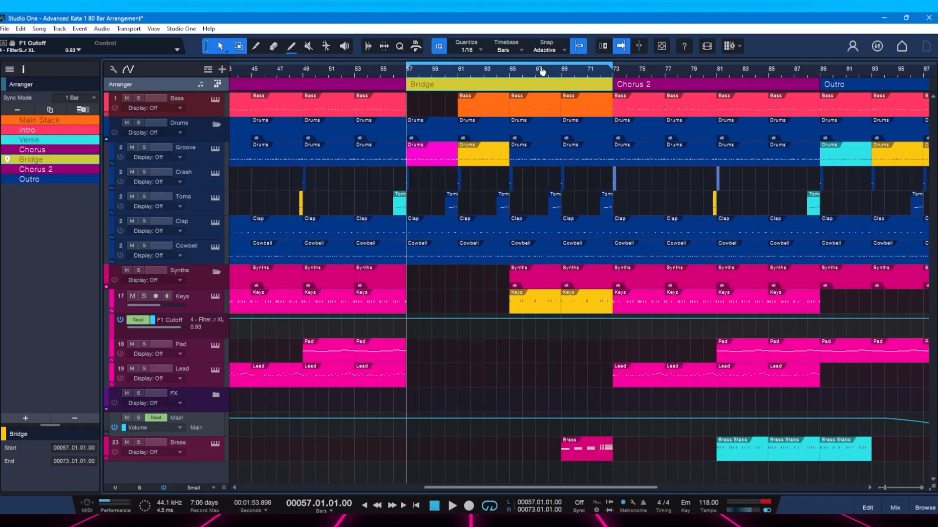
pyautogui.scroll(3, 541, 70)
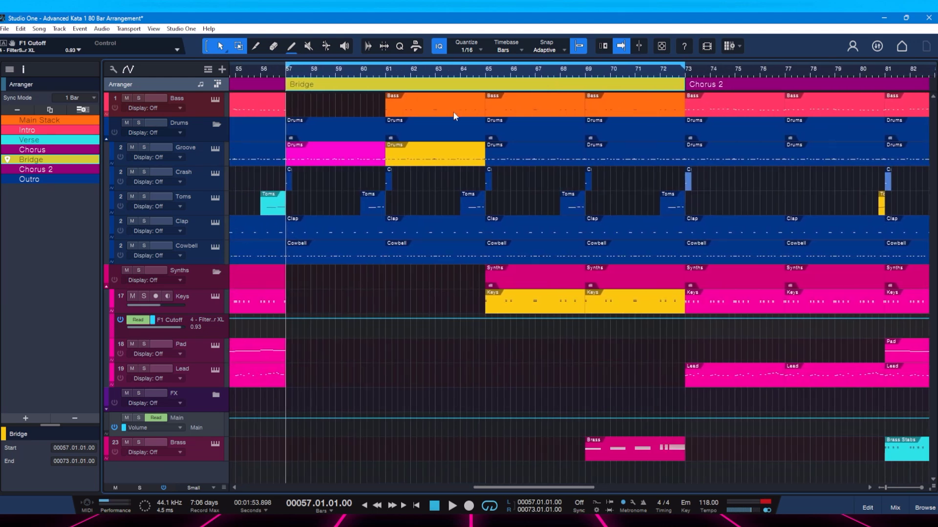
pyautogui.click(487, 72)
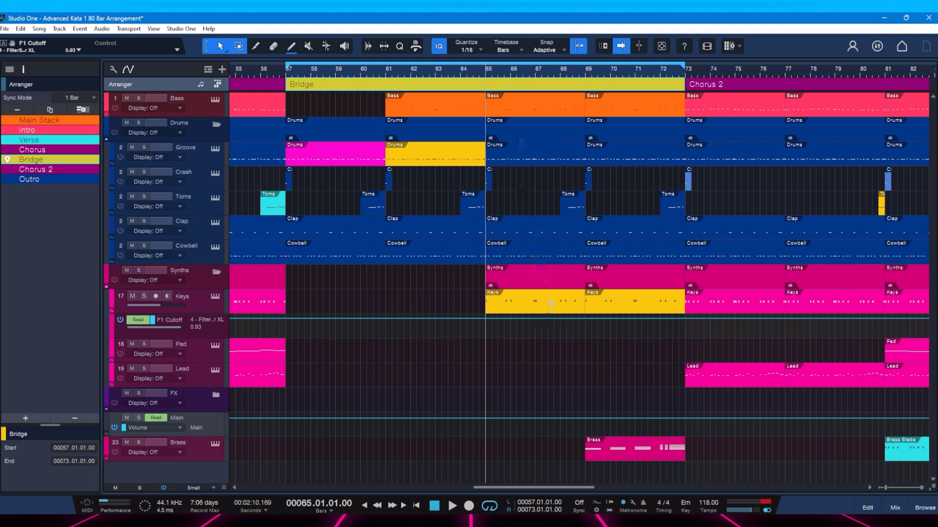
# - Play the transition from the end of the Chorus into the Bridge, starting at bar 55
pyautogui.moveTo(419, 71); pyautogui.dragTo(442, 75)
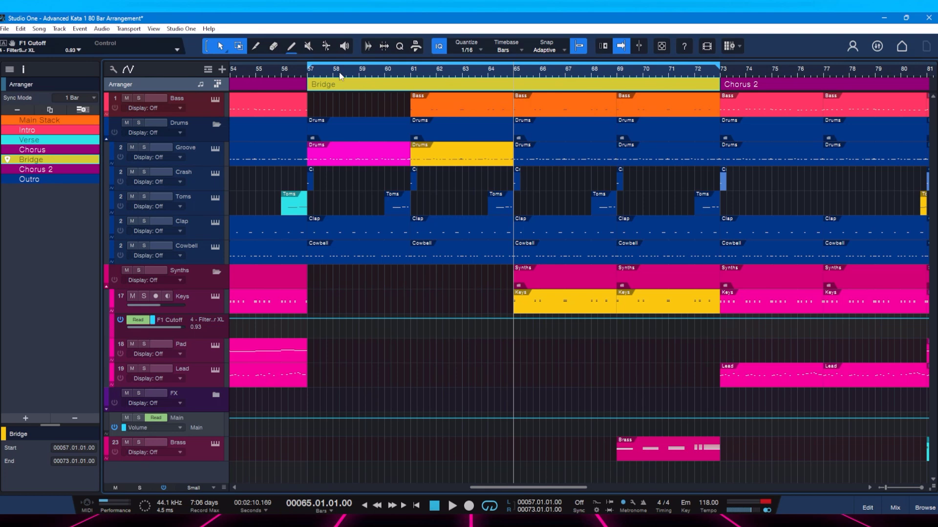
pyautogui.click(284, 69)
pyautogui.click(262, 72)
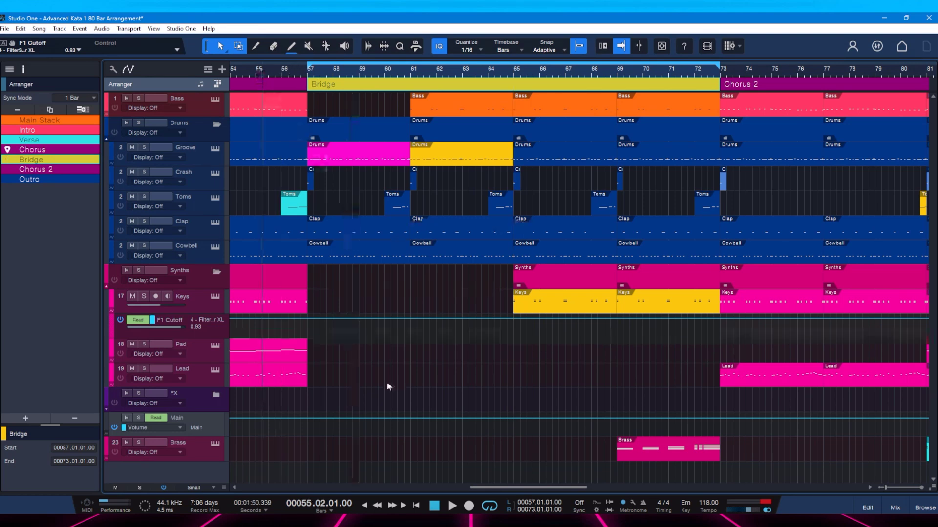
pyautogui.hscroll(-3, 469, 488)
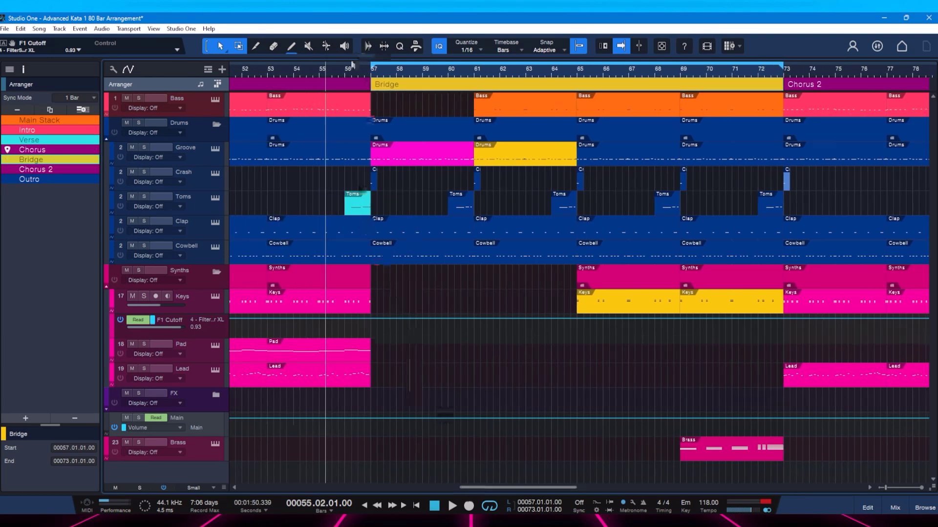
pyautogui.press('space')
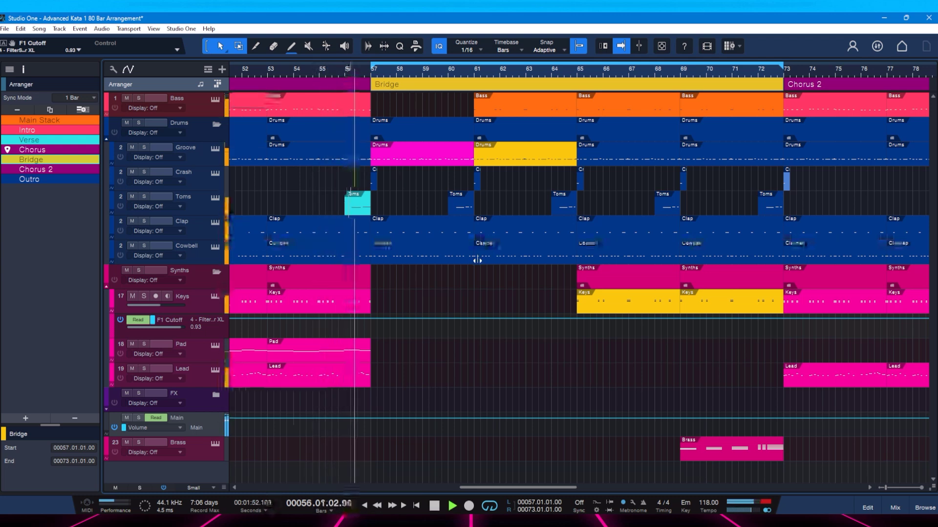
pyautogui.press('space')
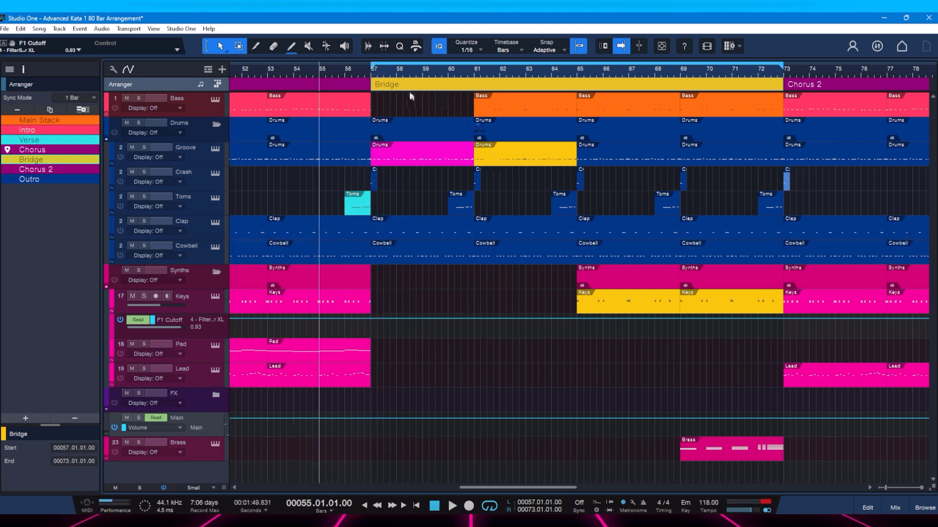
# - Play the opening bars of the Bridge twice from bar 57 to hear the stripped-down drums
pyautogui.scroll(2, 402, 82)
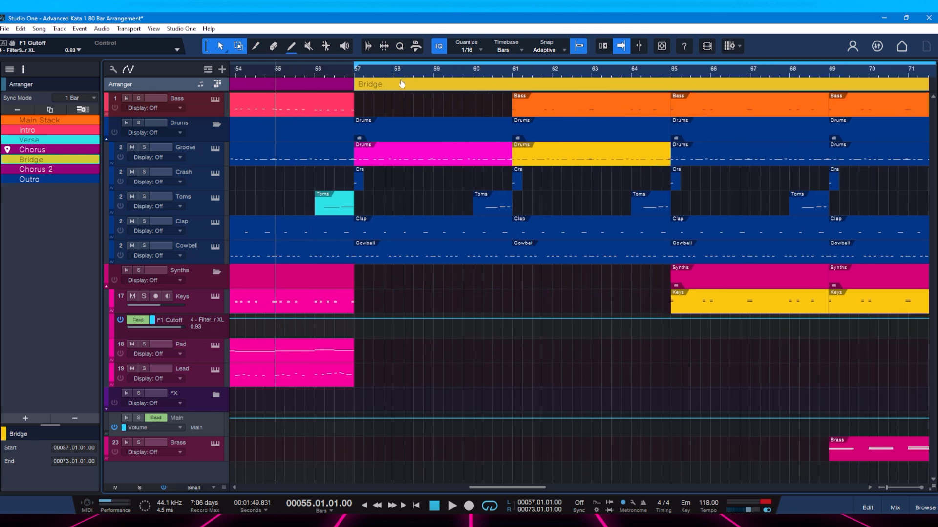
pyautogui.scroll(-2, 403, 83)
pyautogui.click(334, 73)
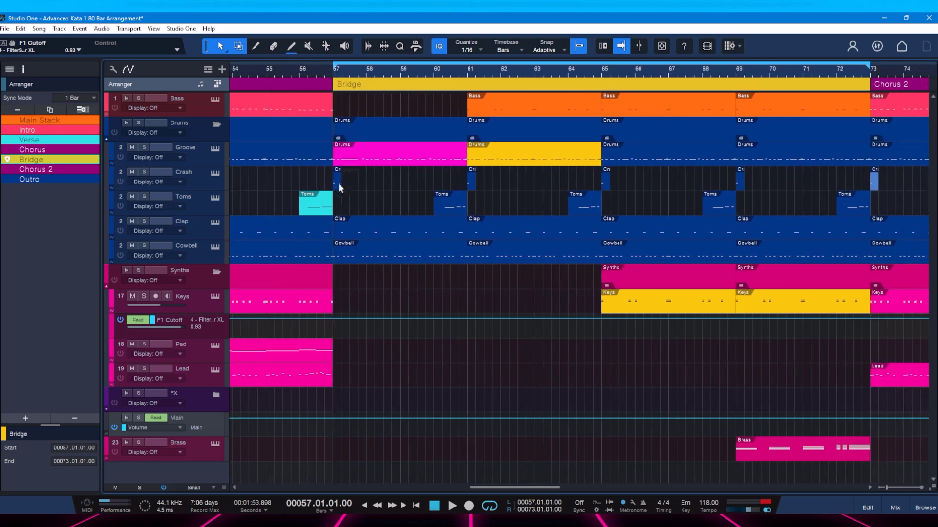
pyautogui.press('space')
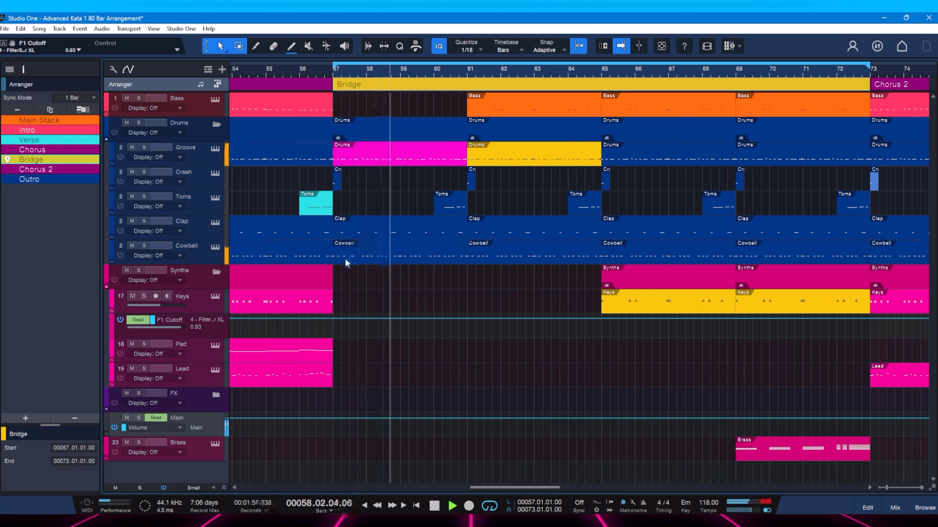
pyautogui.press('space')
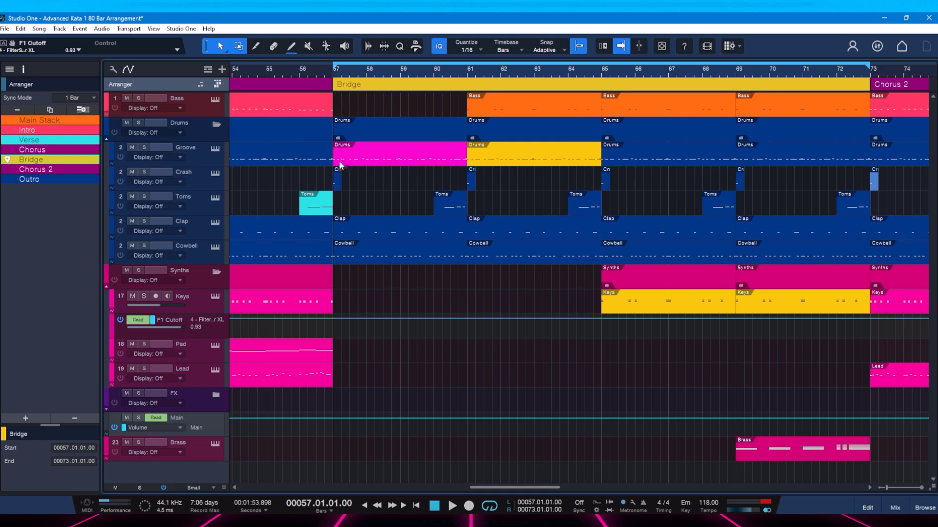
pyautogui.press('space')
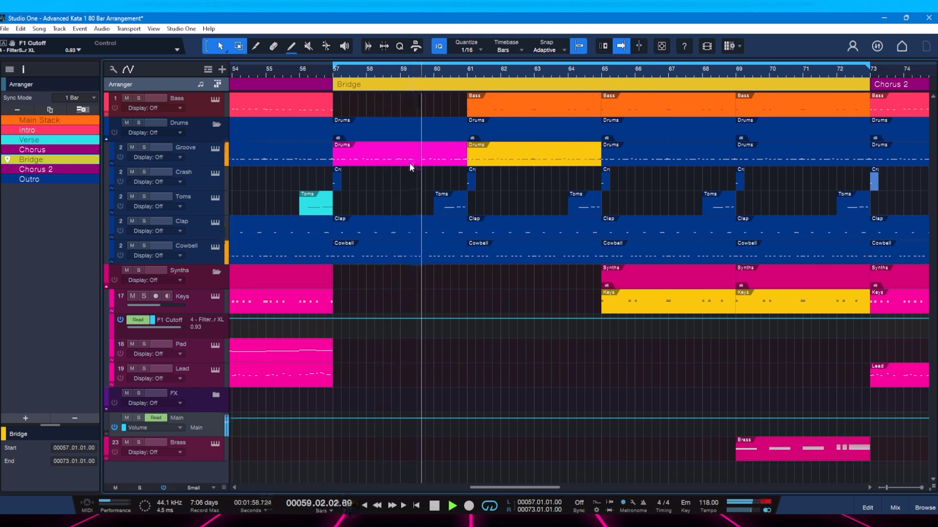
pyautogui.press('space')
# - Inspect the Bridge's first Groove event in the drum editor, play it twice from bar 59, and close the editor
pyautogui.doubleClick(434, 164)
pyautogui.moveTo(554, 274); pyautogui.dragTo(487, 266)
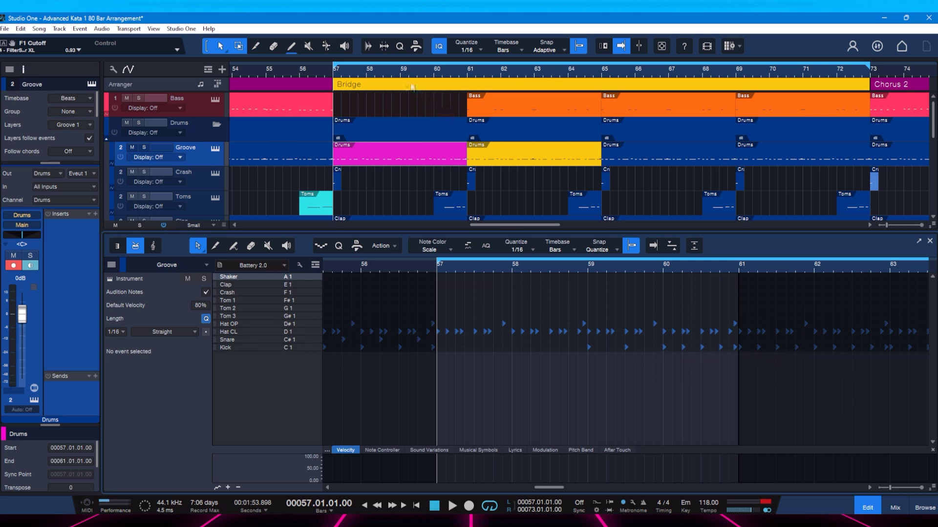
pyautogui.click(401, 75)
pyautogui.press('space')
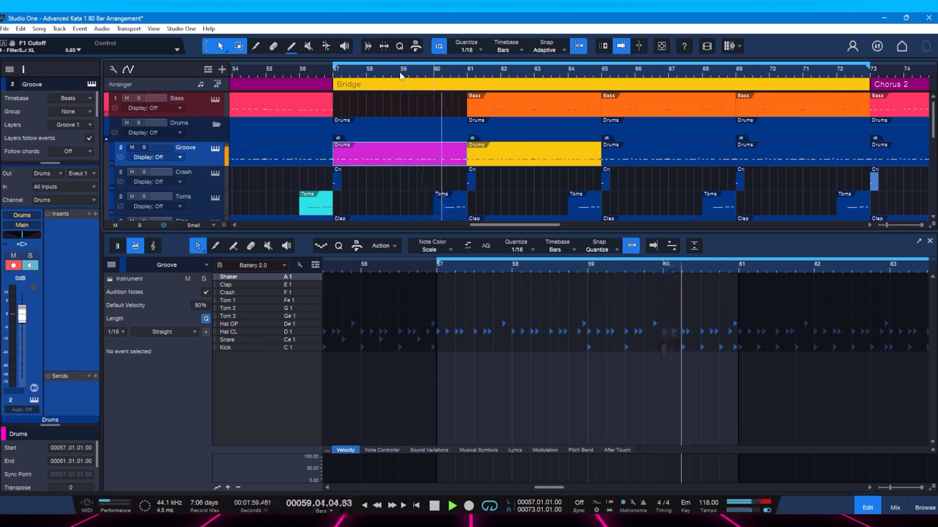
pyautogui.press('space')
pyautogui.press('space')
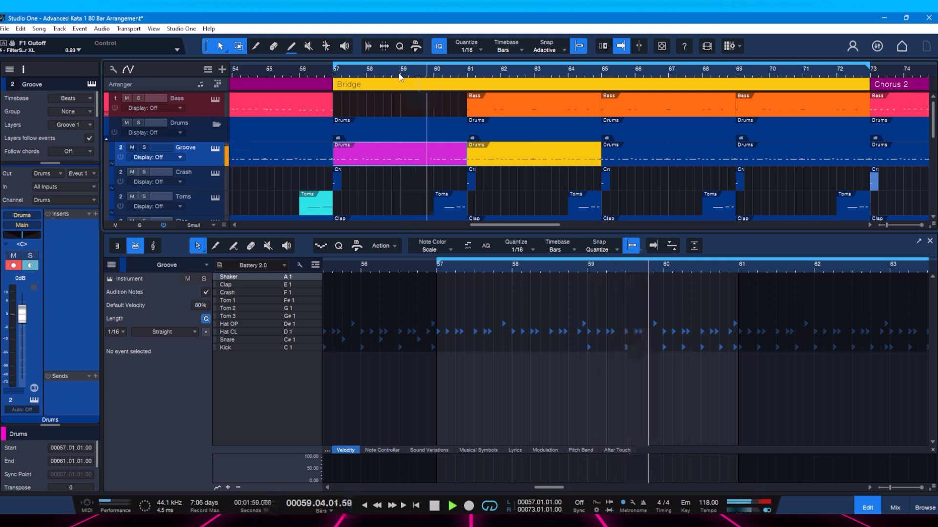
pyautogui.press('space')
pyautogui.press('F2')
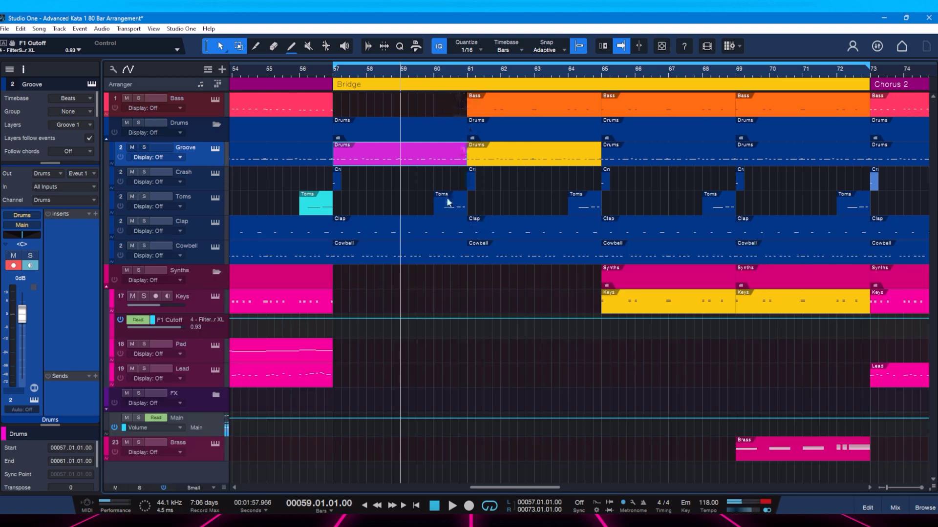
# - Inspect the notes of the Bass event at bar 61 in the note editor, close it, and play from bar 61
pyautogui.moveTo(527, 76); pyautogui.dragTo(466, 76)
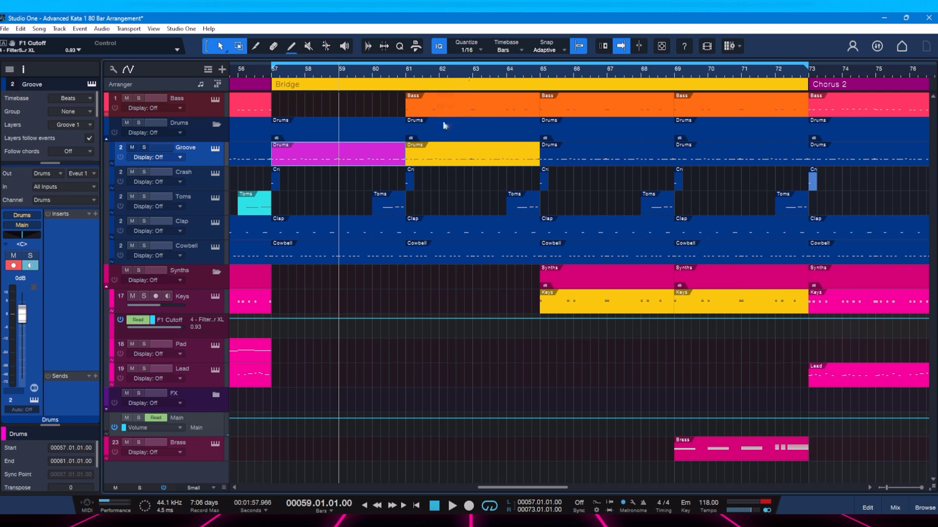
pyautogui.click(405, 73)
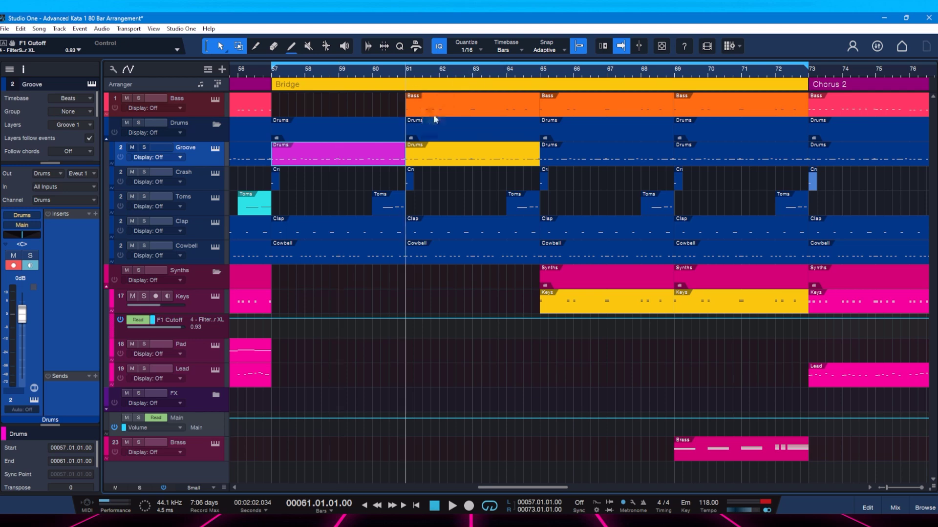
pyautogui.doubleClick(430, 112)
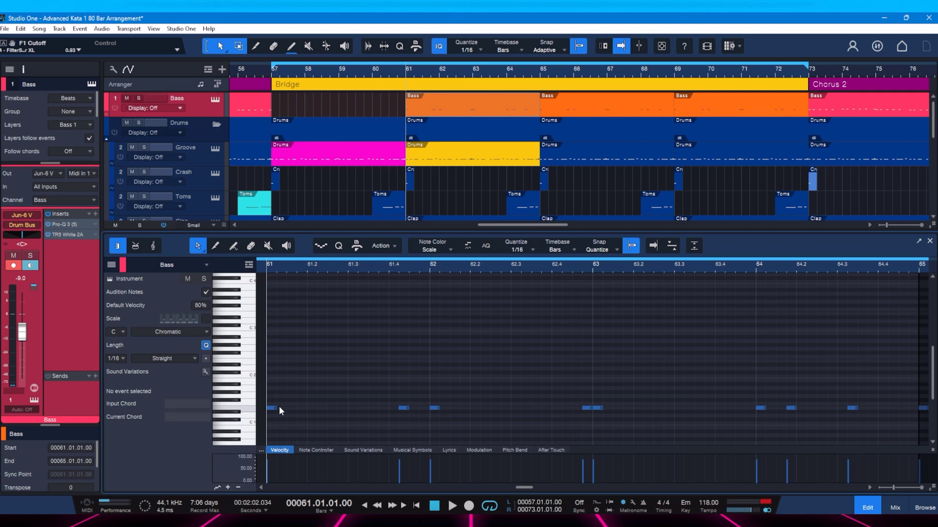
pyautogui.press('F2')
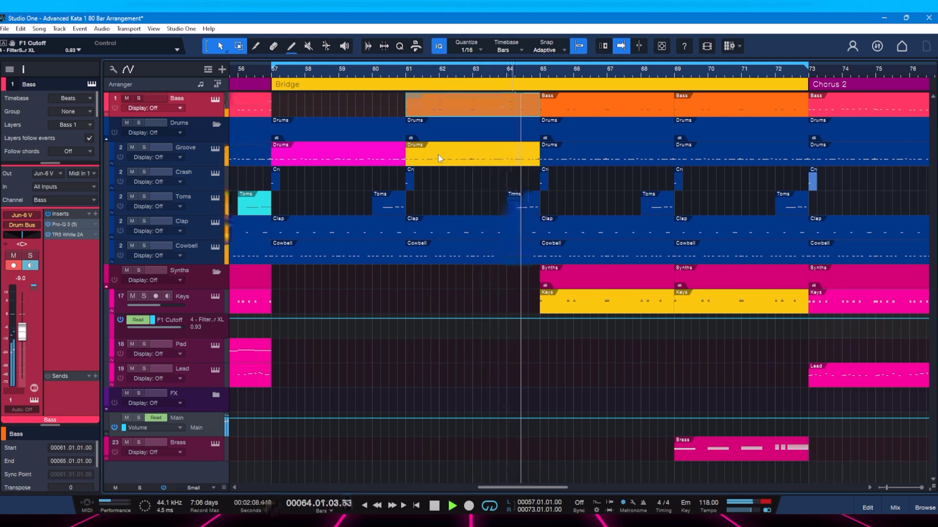
pyautogui.press('space')
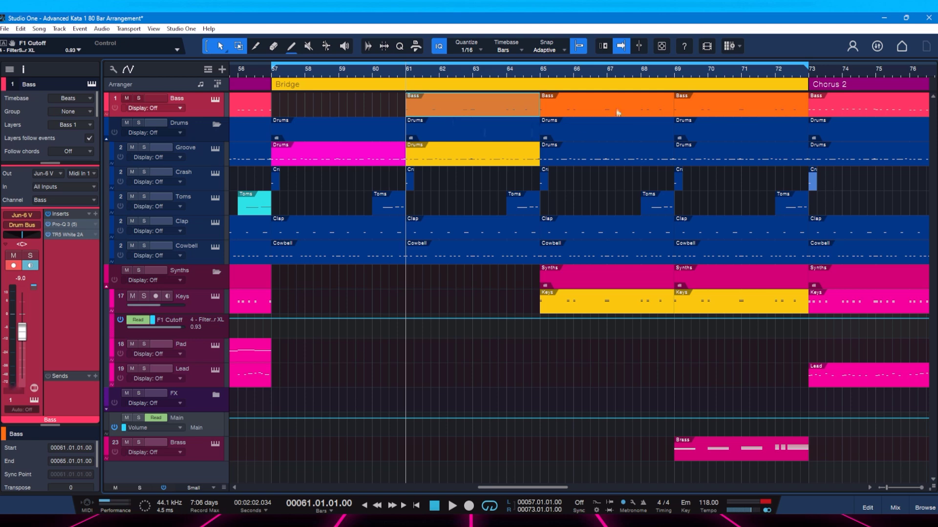
# - Play from bar 65 to hear the Keys' entry, and compare the Bridge's Keys event with the one at bar 73
pyautogui.moveTo(614, 76); pyautogui.dragTo(564, 82)
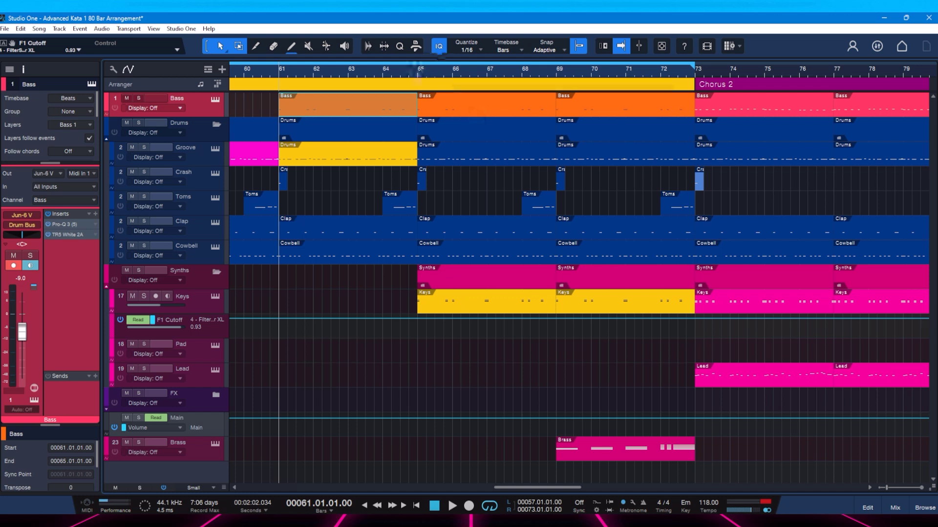
pyautogui.click(418, 76)
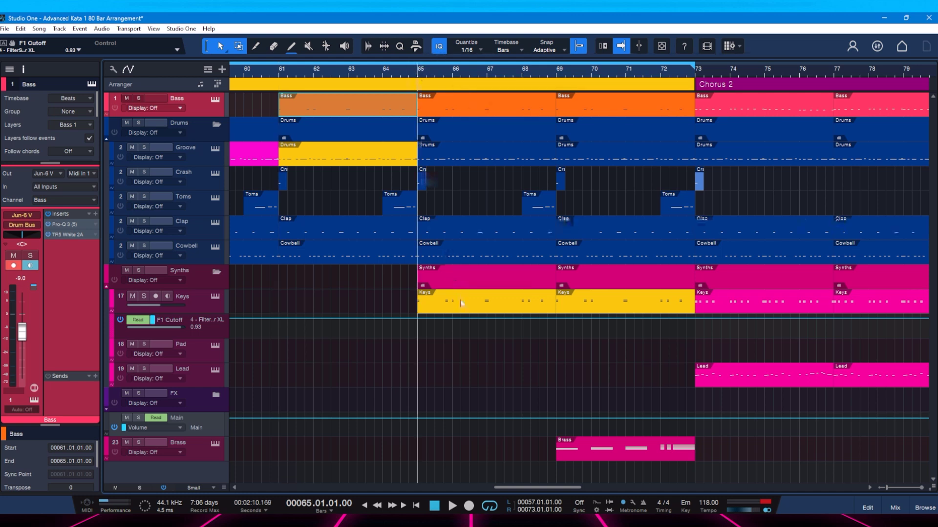
pyautogui.press('space')
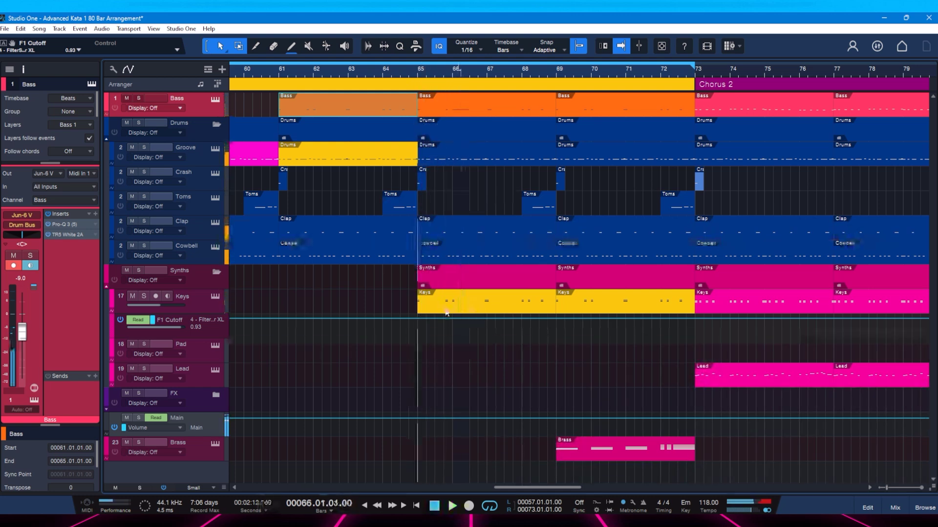
pyautogui.press('space')
pyautogui.click(445, 307)
pyautogui.click(702, 308)
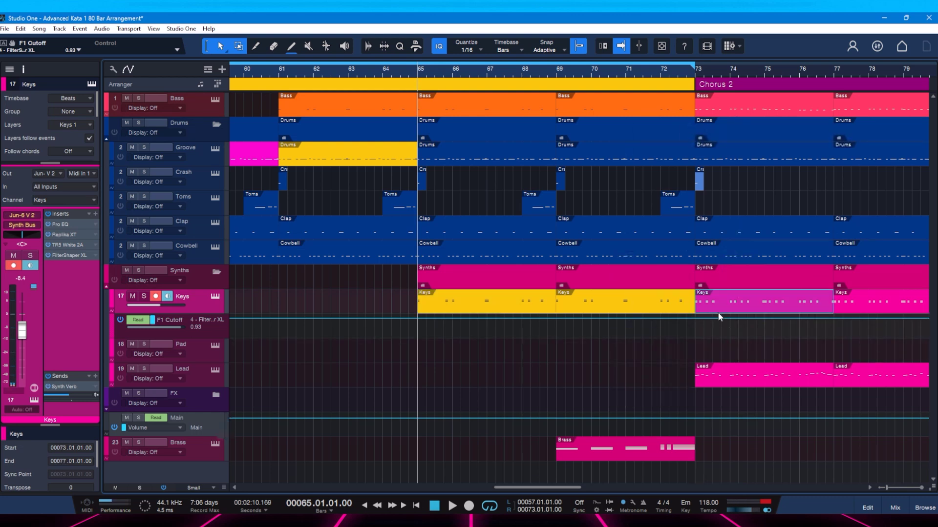
# - Select the Bridge's first Keys event and play from bar 65 to hear its sparse chord pattern
pyautogui.click(436, 310)
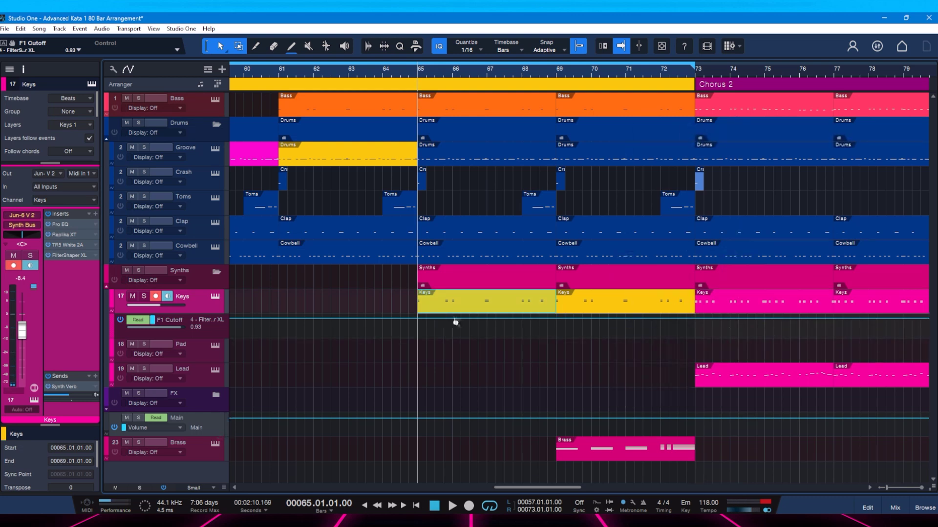
pyautogui.moveTo(523, 488); pyautogui.dragTo(548, 494)
pyautogui.press('space')
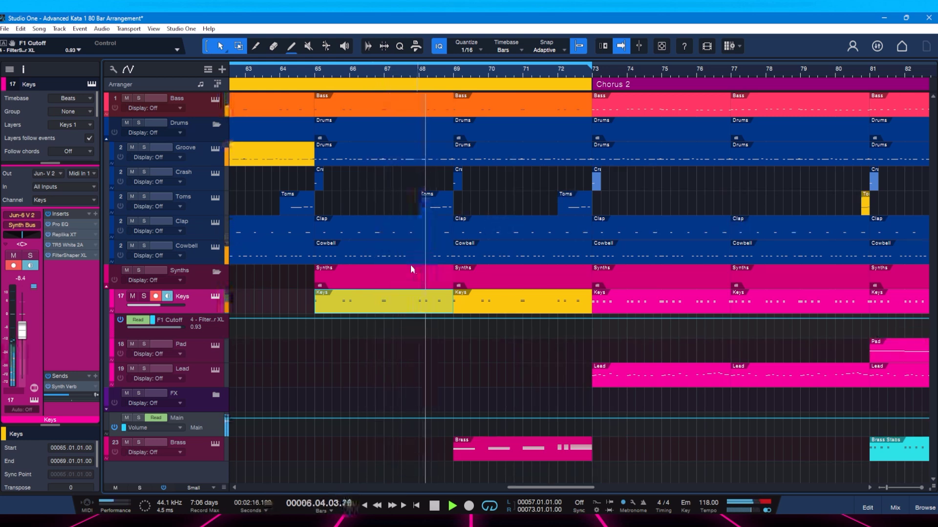
pyautogui.press('space')
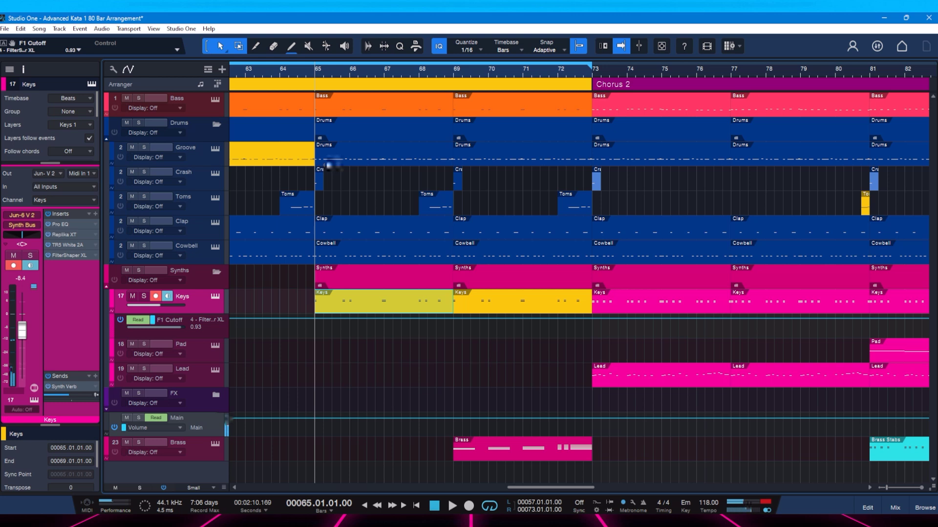
# - Select the Groove event at bar 65 and play from bar 63 to hear the drum pattern change
pyautogui.click(327, 161)
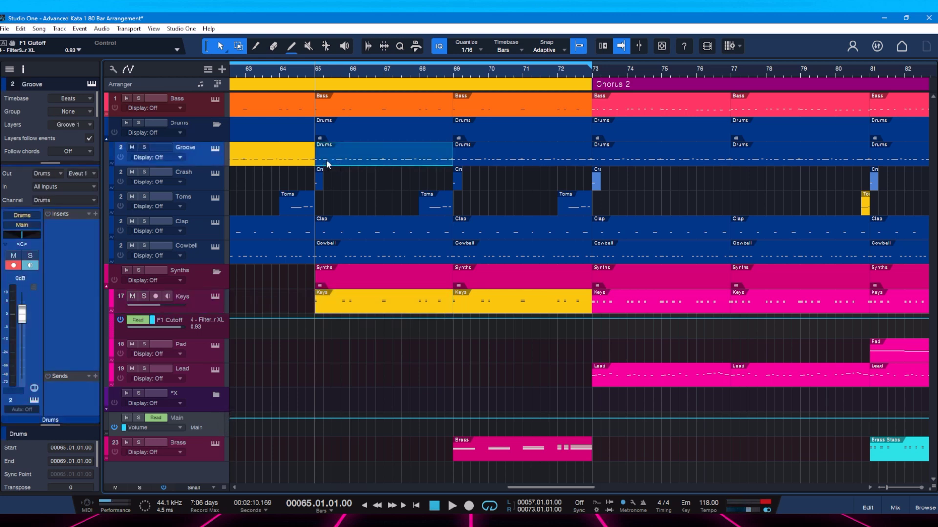
pyautogui.click(248, 74)
pyautogui.press('space')
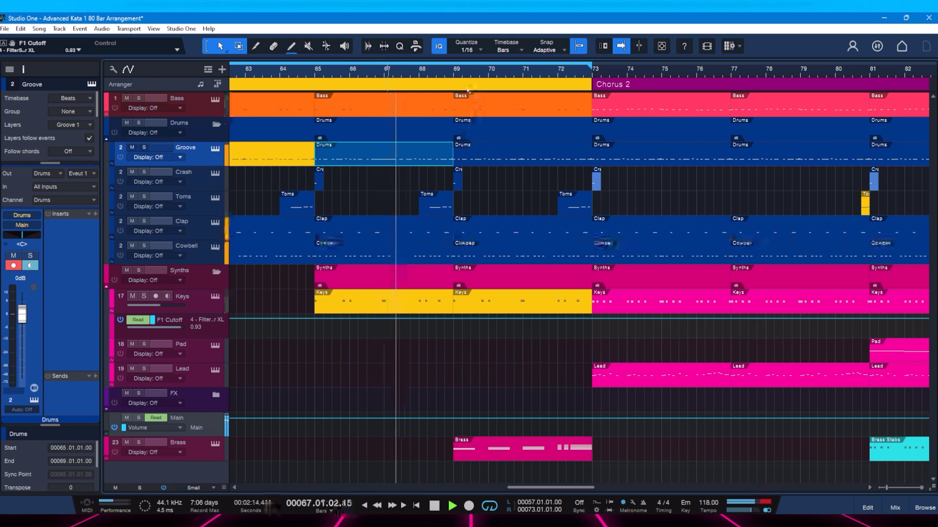
pyautogui.press('space')
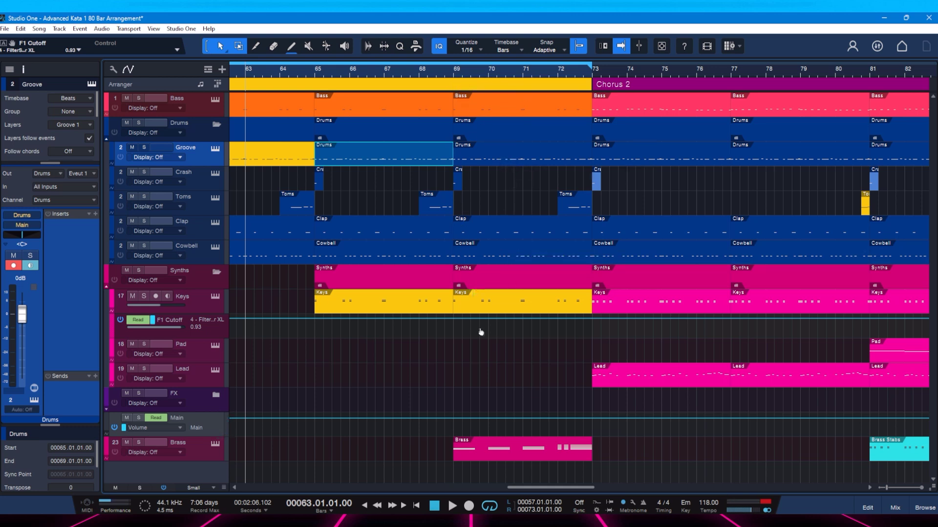
# - Inspect the Brass event at bar 69 in the note editor, play it soloed, then close the editor and unsolo it
pyautogui.doubleClick(468, 459)
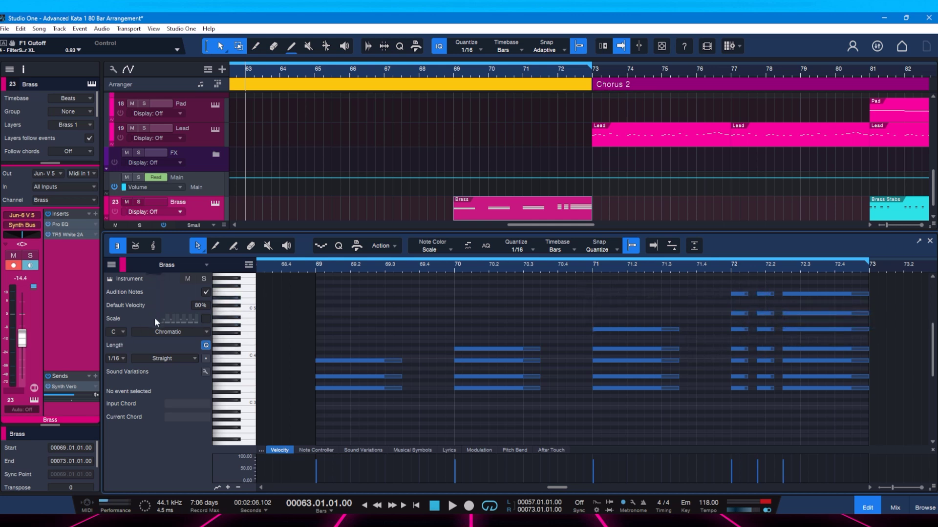
pyautogui.click(203, 279)
pyautogui.click(317, 272)
pyautogui.press('space')
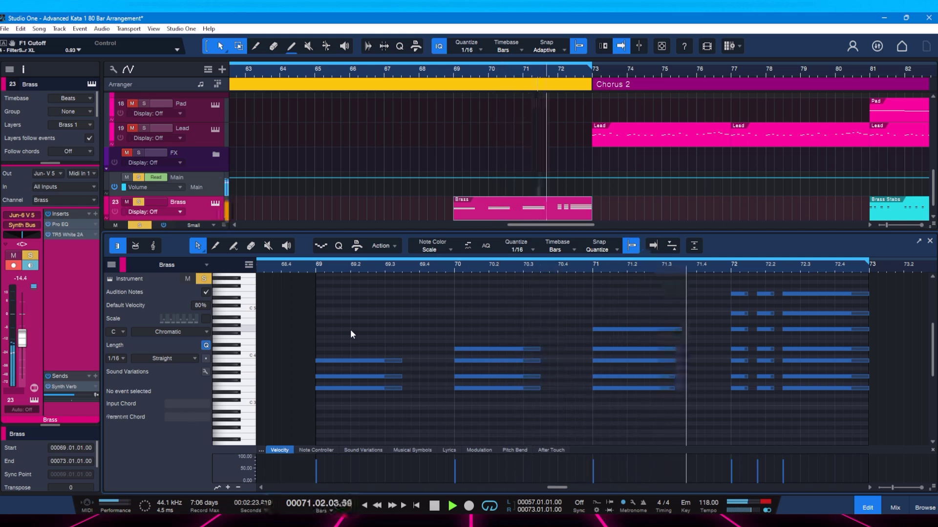
pyautogui.press('space')
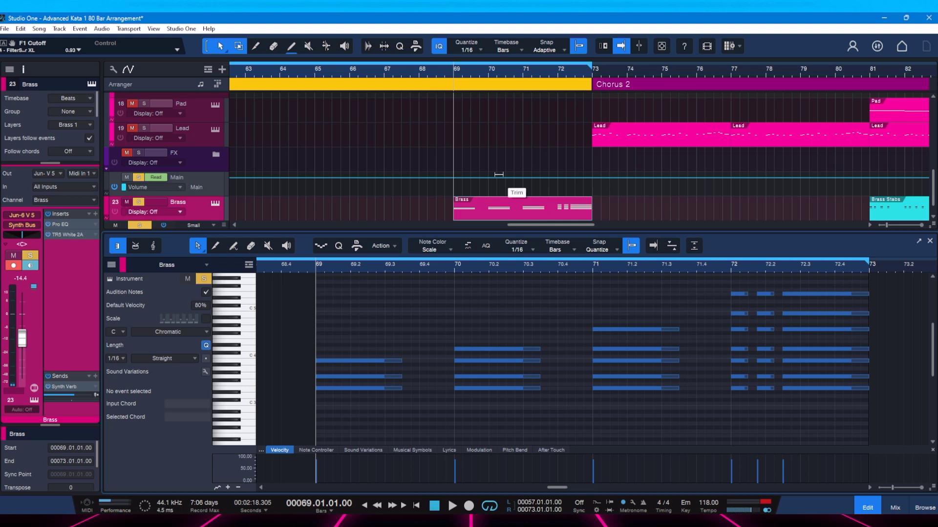
pyautogui.press('F2')
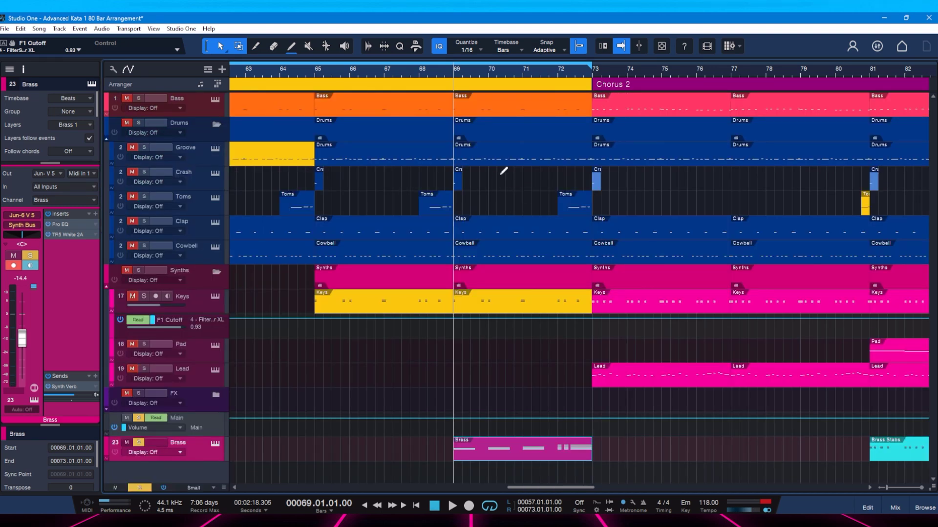
pyautogui.click(140, 443)
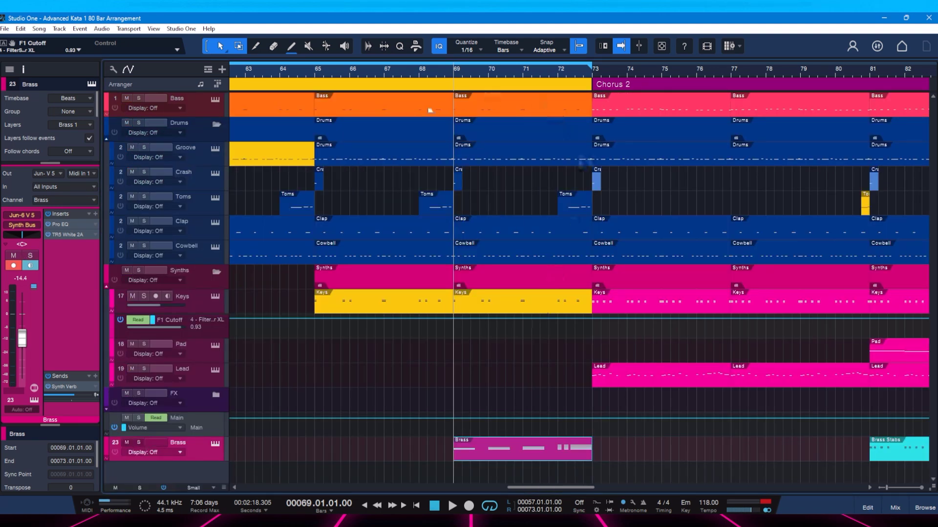
# - Play repeatedly from bar 69 to hear the Brass together with the Keys and the other tracks
pyautogui.press('space')
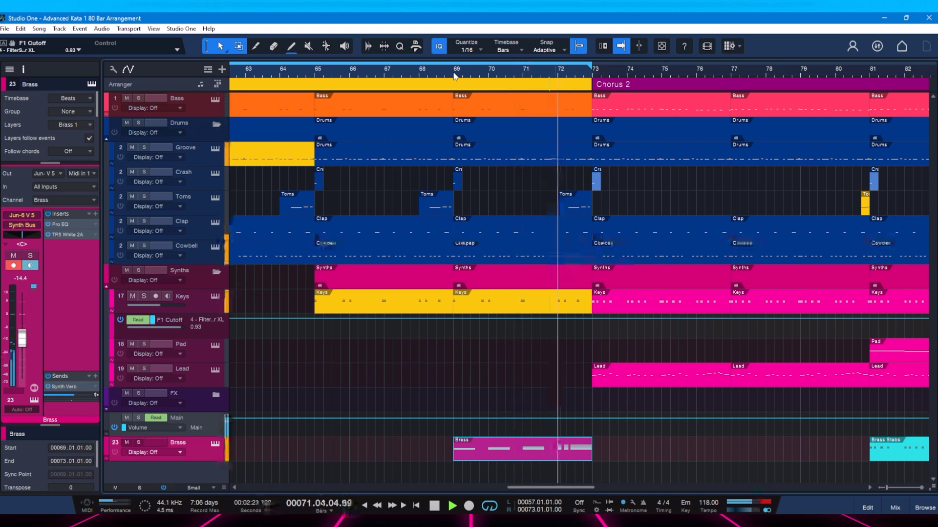
pyautogui.press('space')
pyautogui.press('space')
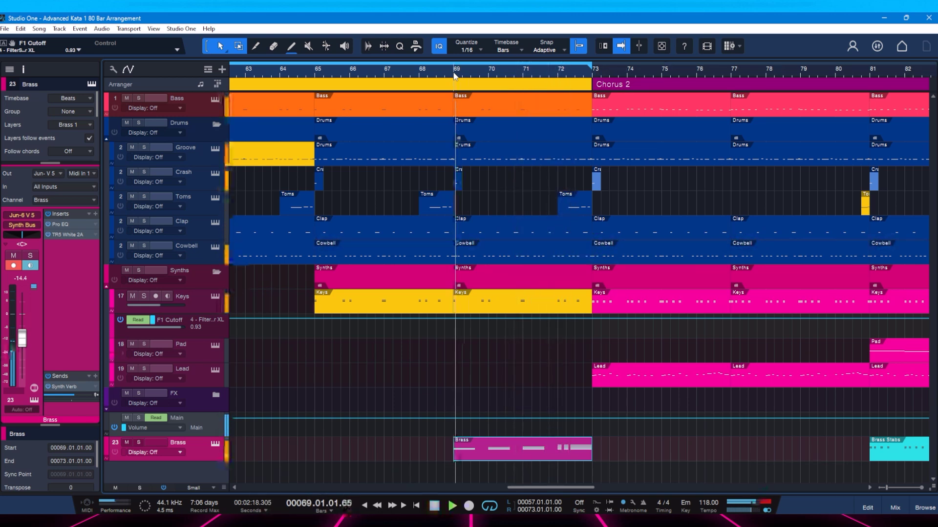
pyautogui.press('space')
pyautogui.scroll(2, 493, 78)
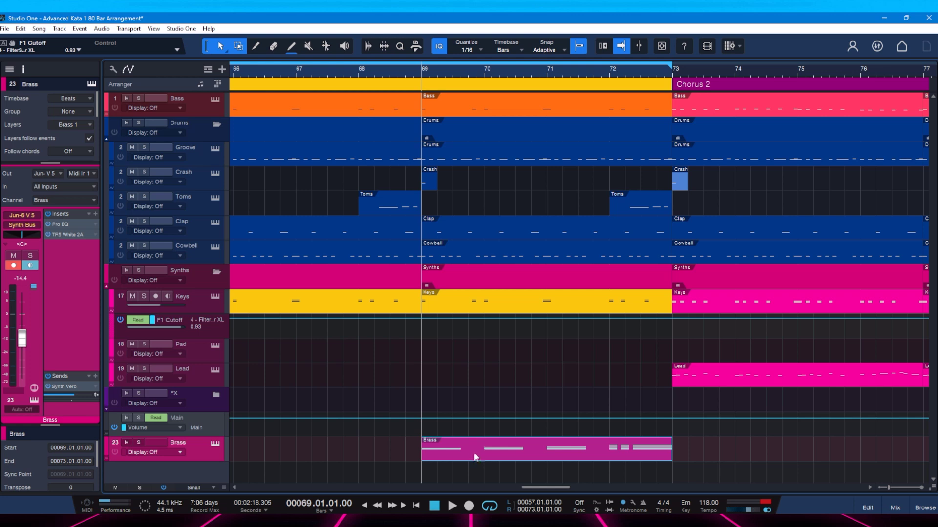
pyautogui.press('space')
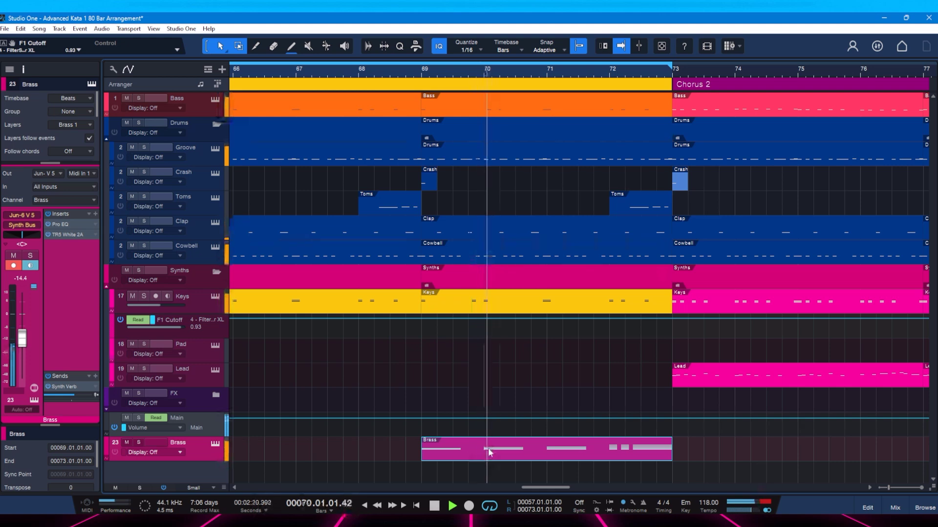
pyautogui.press('space')
# - Delete the chord just before bar 70 from the second Bridge Keys event and play the result from bar 69
pyautogui.click(478, 312)
pyautogui.doubleClick(477, 311)
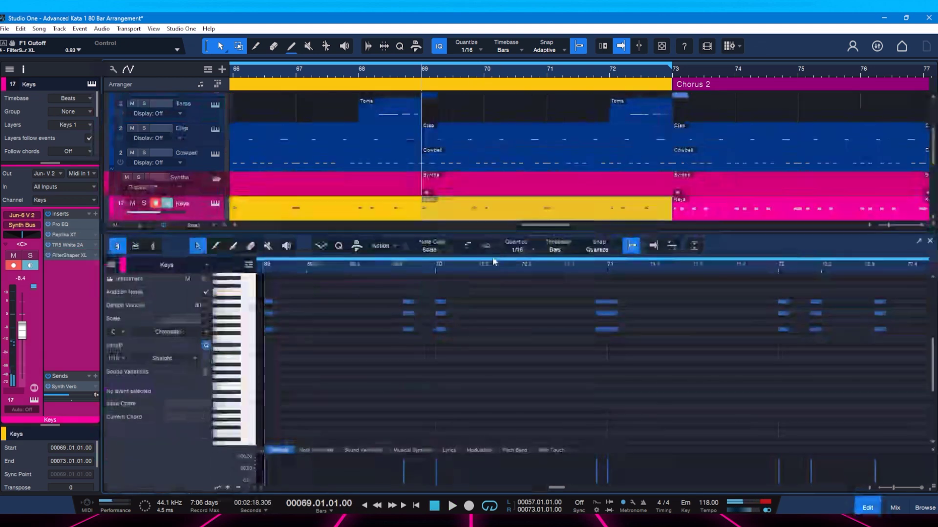
pyautogui.press('space')
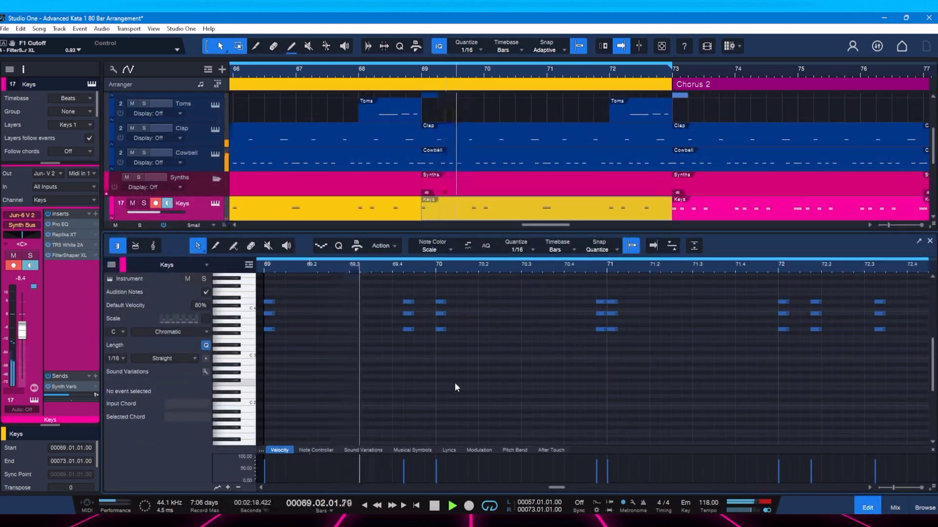
pyautogui.press('space')
pyautogui.moveTo(392, 284); pyautogui.dragTo(418, 350)
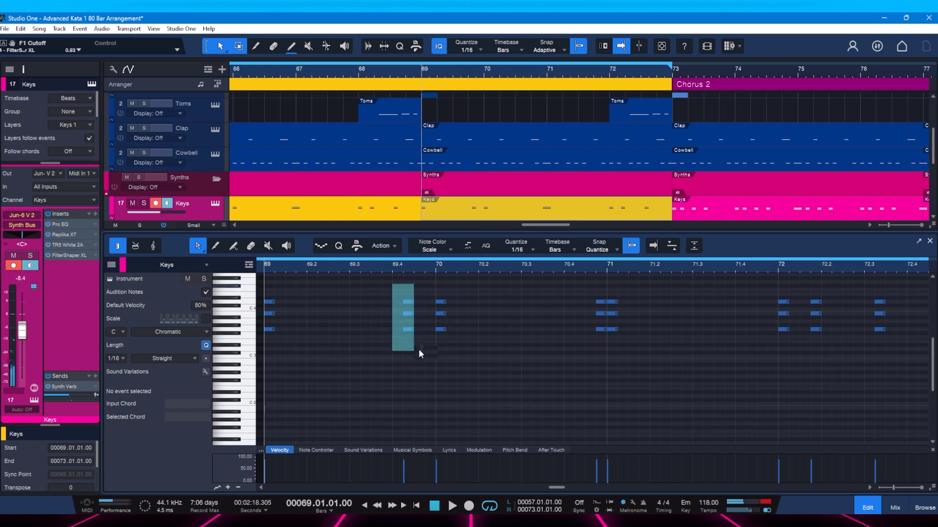
pyautogui.press('Delete')
pyautogui.press('F2')
pyautogui.press('space')
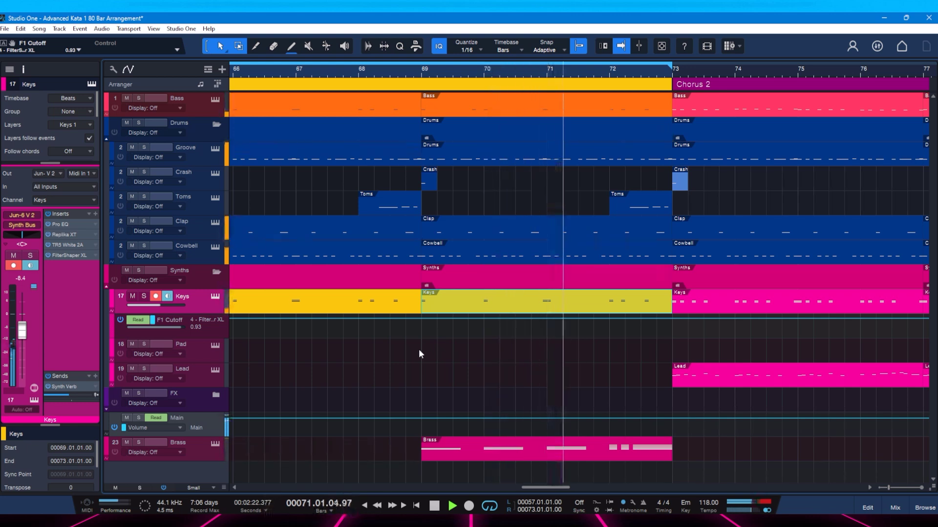
pyautogui.press('space')
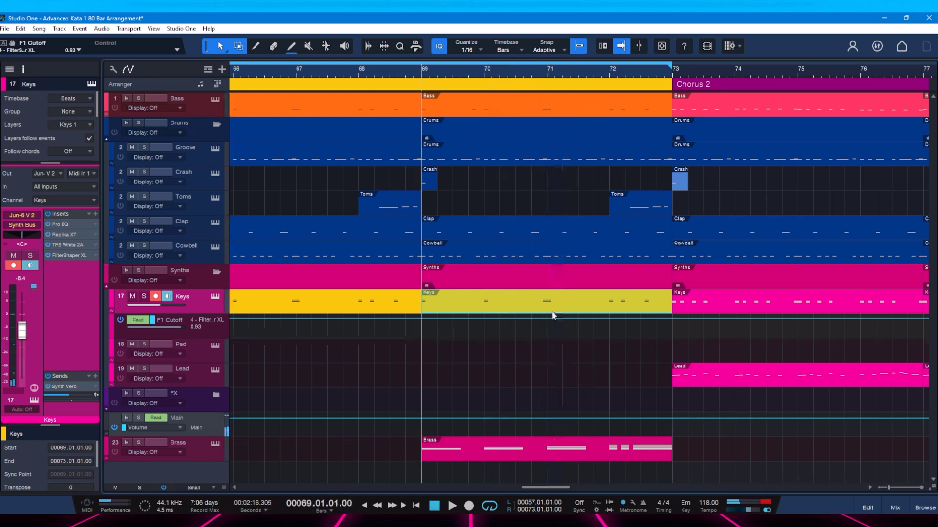
# - Delete the chord just before bar 71 from the same Keys event and play it from bar 69
pyautogui.doubleClick(551, 313)
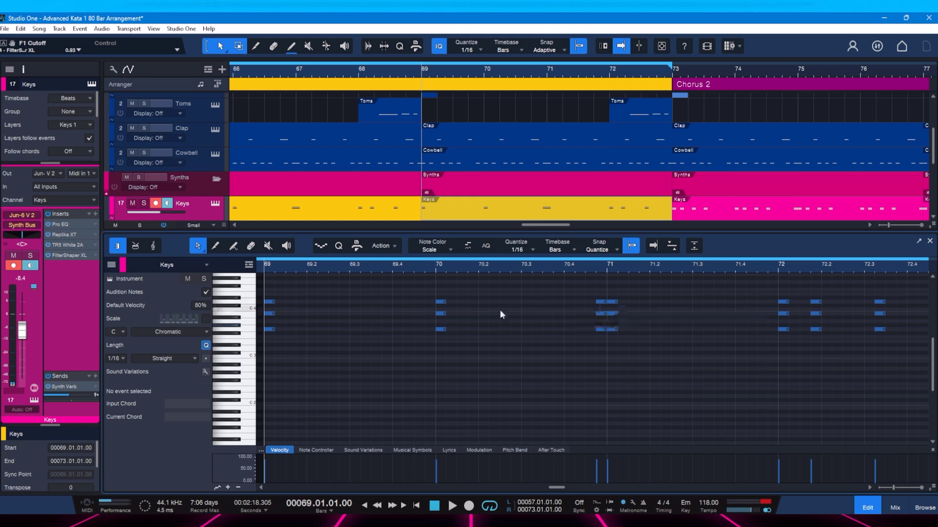
pyautogui.press('space')
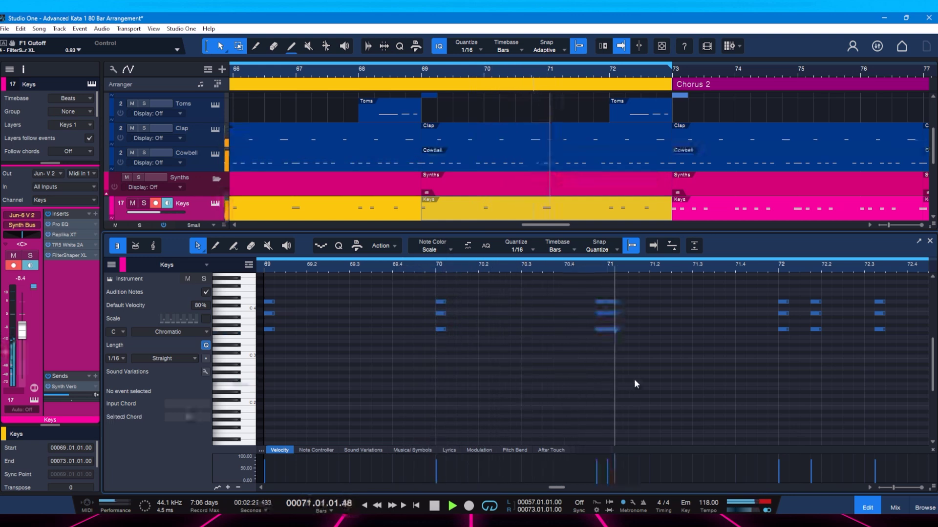
pyautogui.press('space')
pyautogui.moveTo(600, 282); pyautogui.dragTo(602, 344)
pyautogui.press('Delete')
pyautogui.press('space')
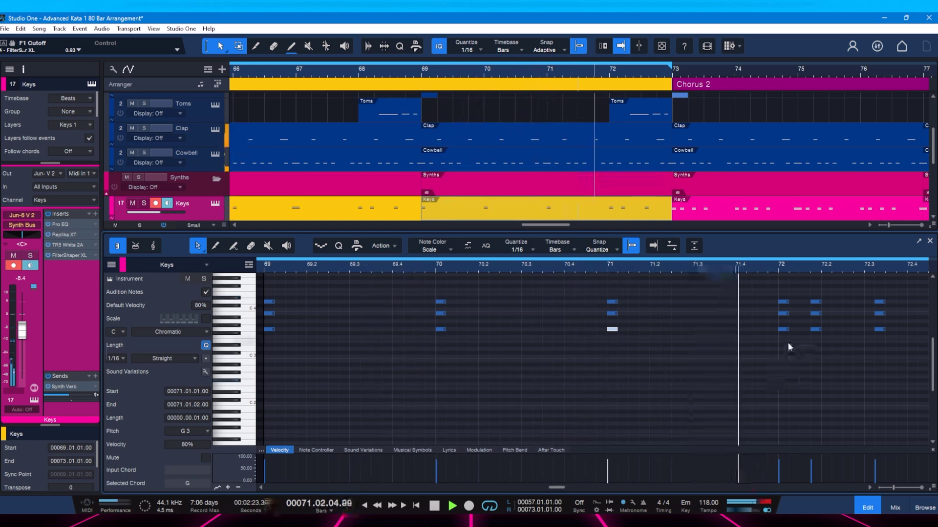
pyautogui.press('space')
# - Move the last Keys chord of bar 72 three sixteenths earlier to 72.02.03 and play from bar 72
pyautogui.scroll(4, 830, 281)
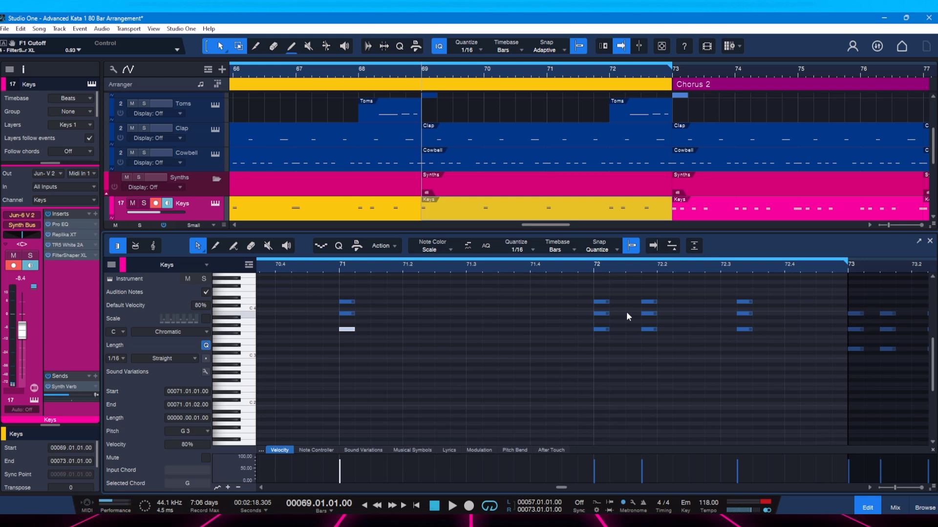
pyautogui.click(595, 267)
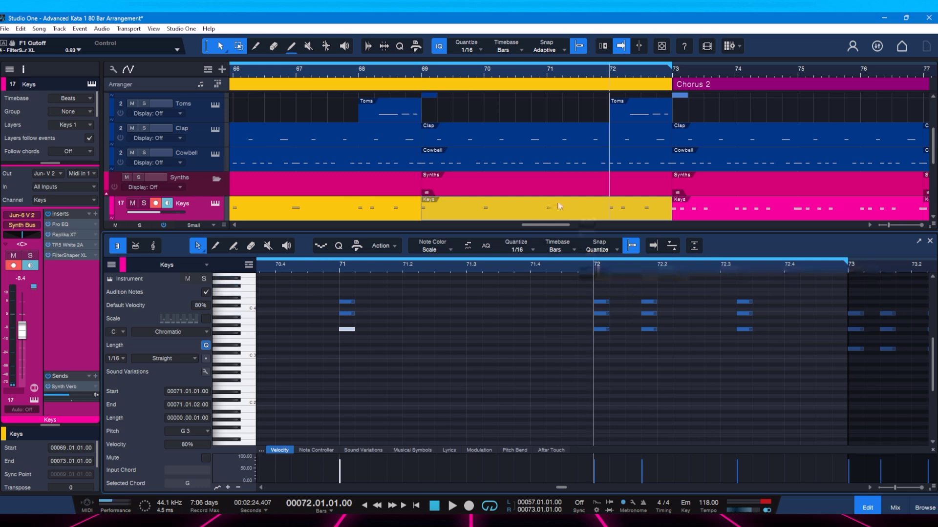
pyautogui.press('space')
pyautogui.press('space')
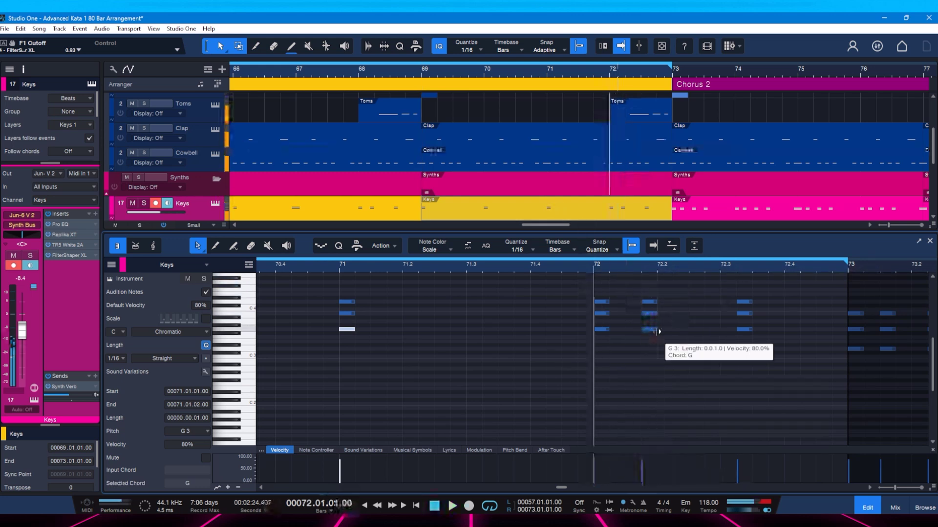
pyautogui.moveTo(735, 279); pyautogui.dragTo(762, 360)
pyautogui.hotkey('alt', 'Left')
pyautogui.hotkey('alt', 'Left')
pyautogui.hotkey('alt', 'Left')
pyautogui.press('space')
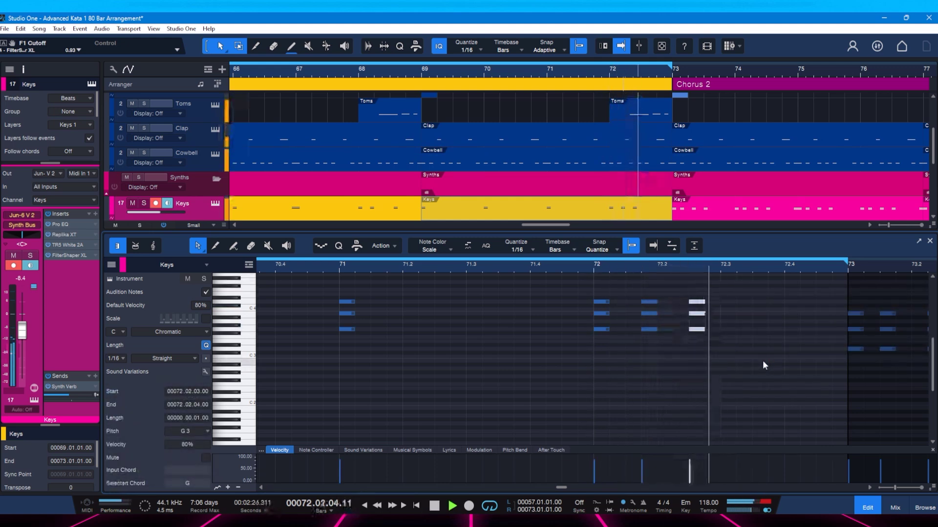
pyautogui.press('space')
# - Close the note editor, play the end of the Bridge from bar 72, and save the song
pyautogui.press('F2')
pyautogui.hotkey('ctrl', 's')
pyautogui.scroll(-3, 585, 75)
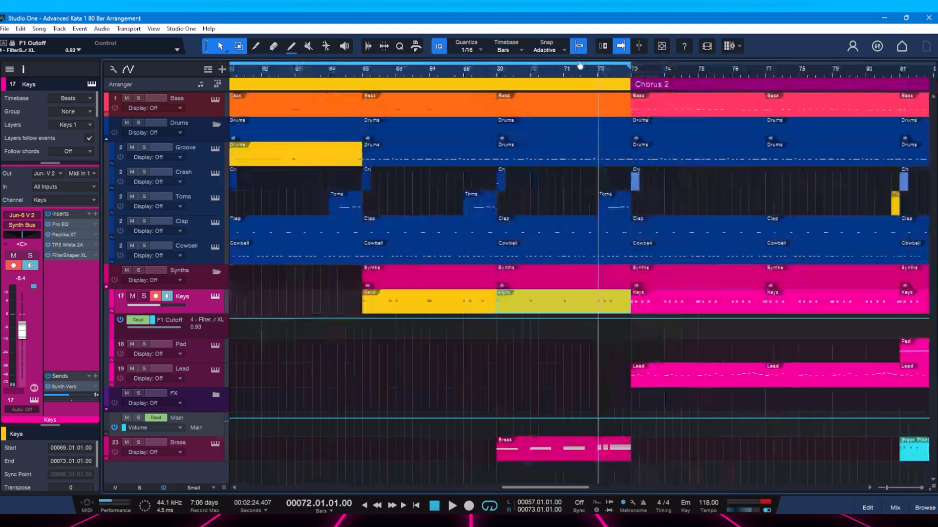
pyautogui.press('space')
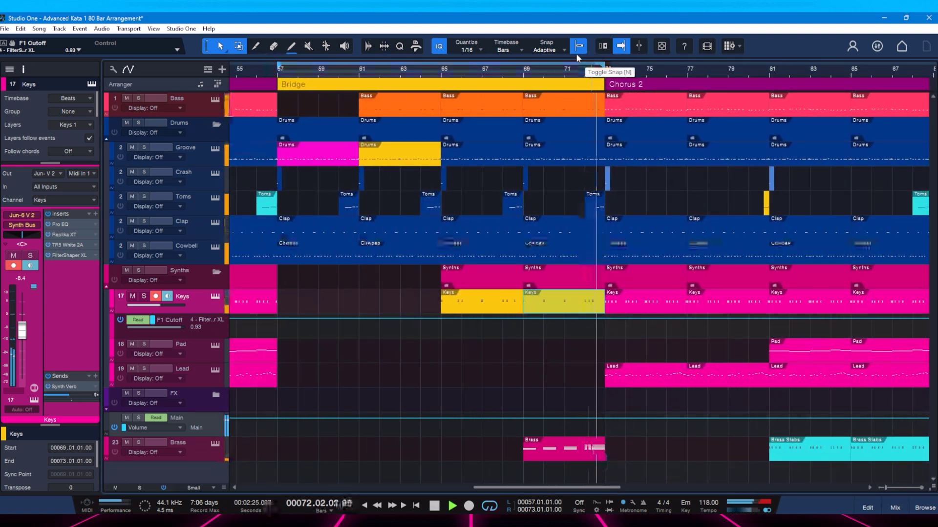
pyautogui.press('space')
pyautogui.hotkey('ctrl', 's')
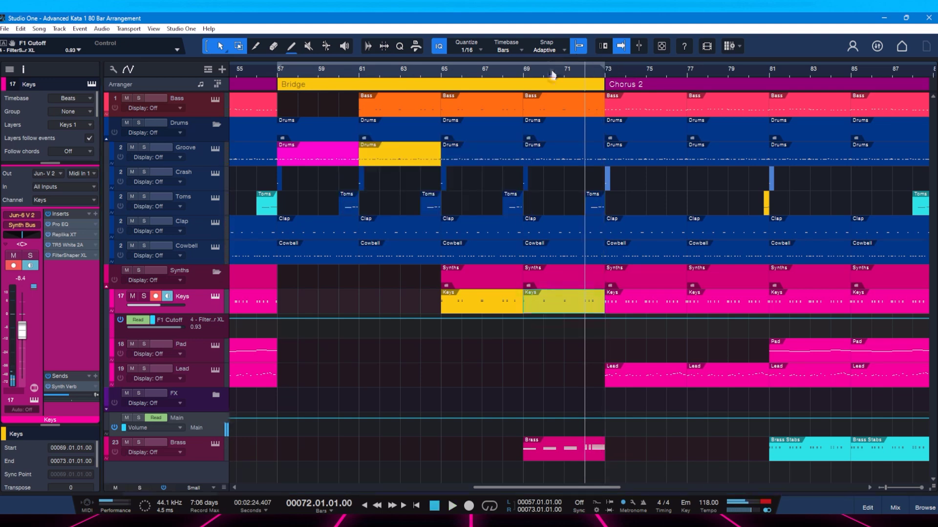
# - Play the whole Bridge from bar 55 to check the edited Keys part in context, and save the song
pyautogui.scroll(-2, 542, 71)
pyautogui.scroll(1, 539, 70)
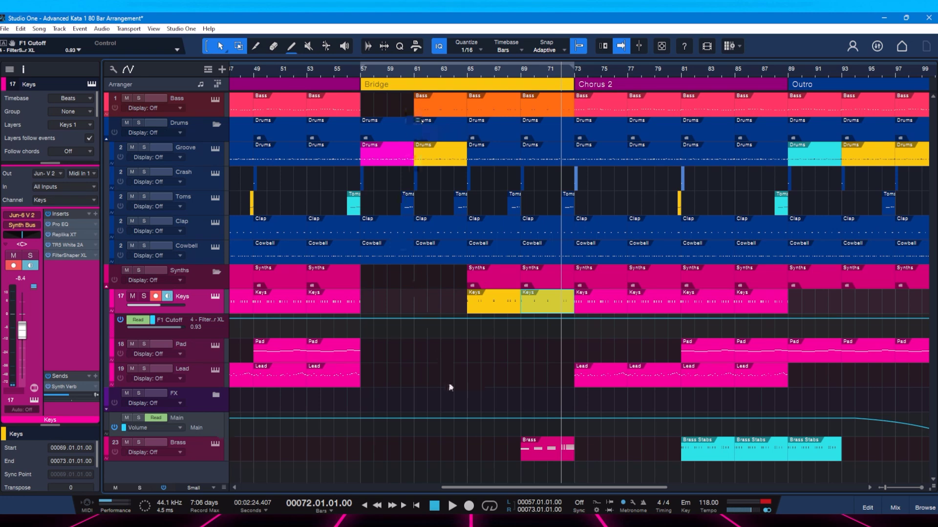
pyautogui.hotkey('ctrl', 's')
pyautogui.hscroll(2, 551, 73)
pyautogui.moveTo(551, 73); pyautogui.dragTo(541, 74)
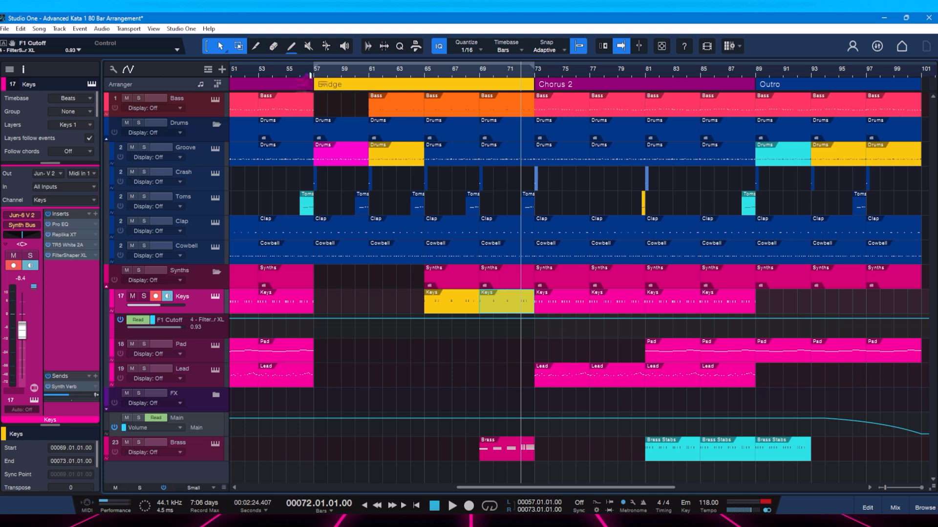
pyautogui.click(285, 66)
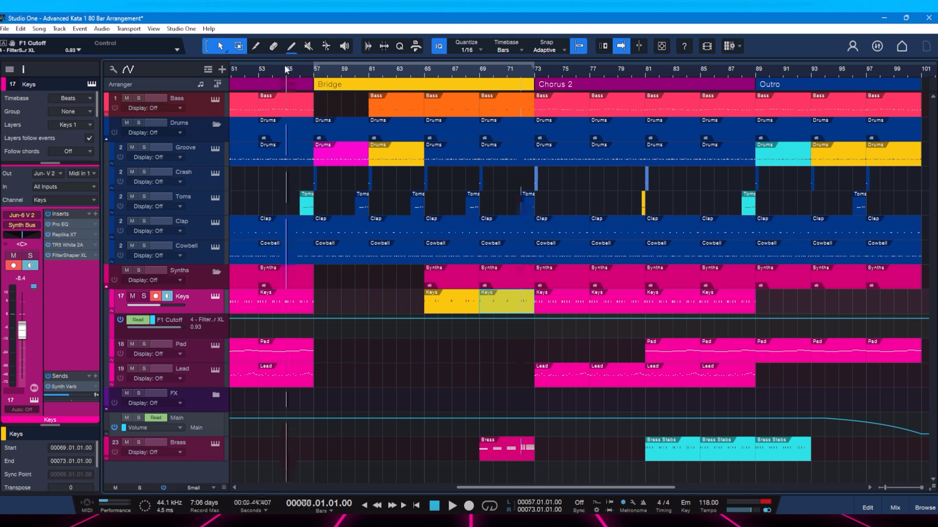
pyautogui.press('space')
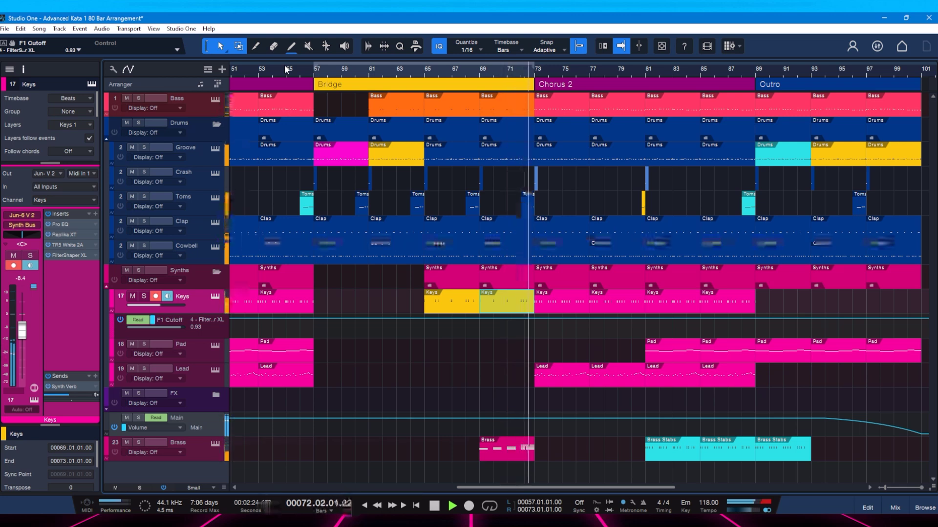
pyautogui.press('space')
pyautogui.hotkey('ctrl', 's')
pyautogui.moveTo(649, 76)
pyautogui.mouseDown()
pyautogui.moveTo(586, 77)
pyautogui.moveTo(574, 61)
pyautogui.moveTo(541, 82)
pyautogui.mouseUp()
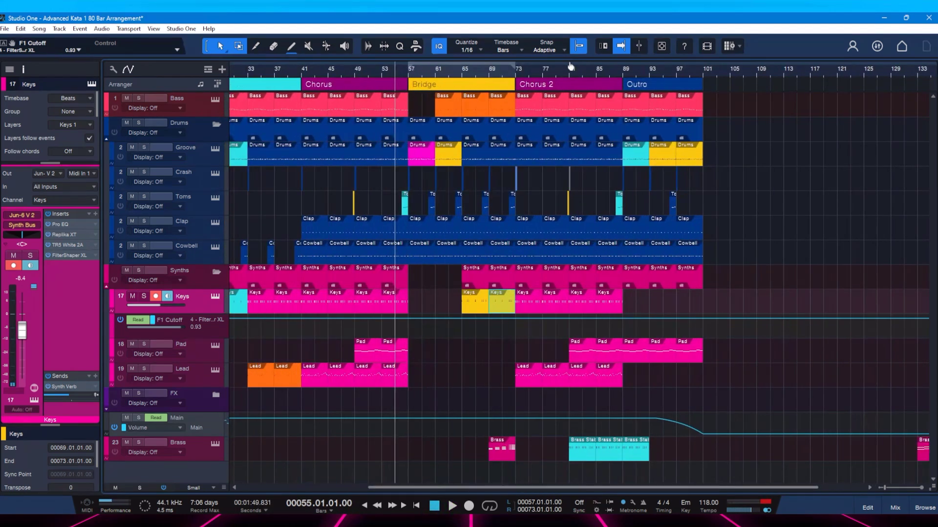
# - Set the loop range to the Chorus 2 section, turn looping on, and place the playback position at bar 81
pyautogui.click(526, 83)
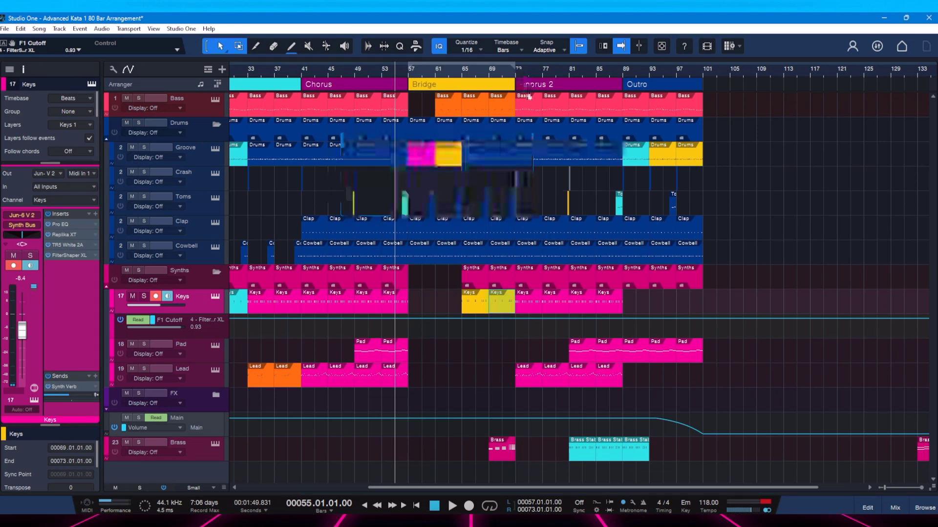
pyautogui.press('p')
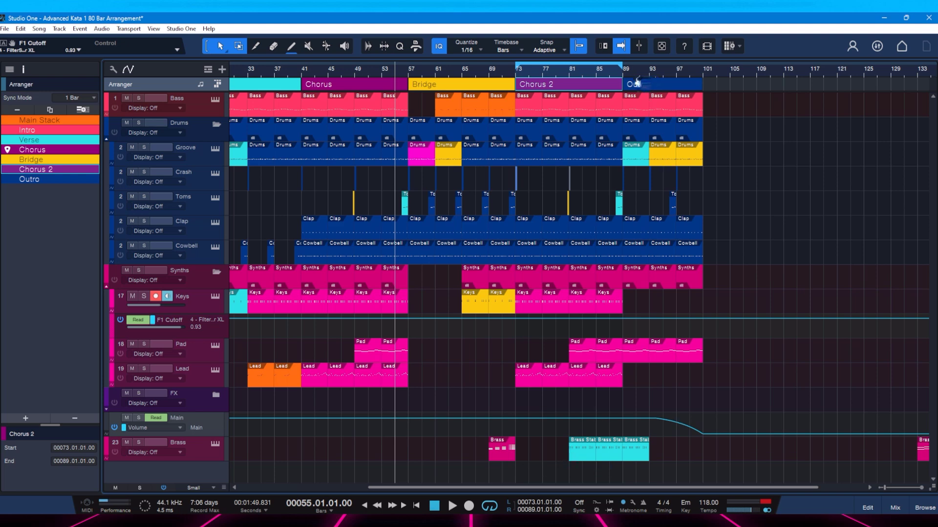
pyautogui.scroll(3, 634, 85)
pyautogui.scroll(-1, 635, 85)
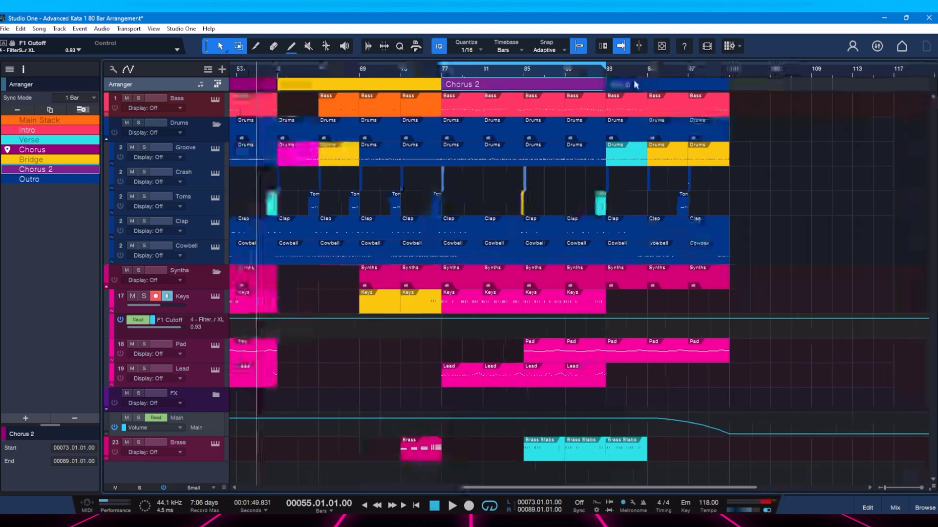
pyautogui.click(524, 73)
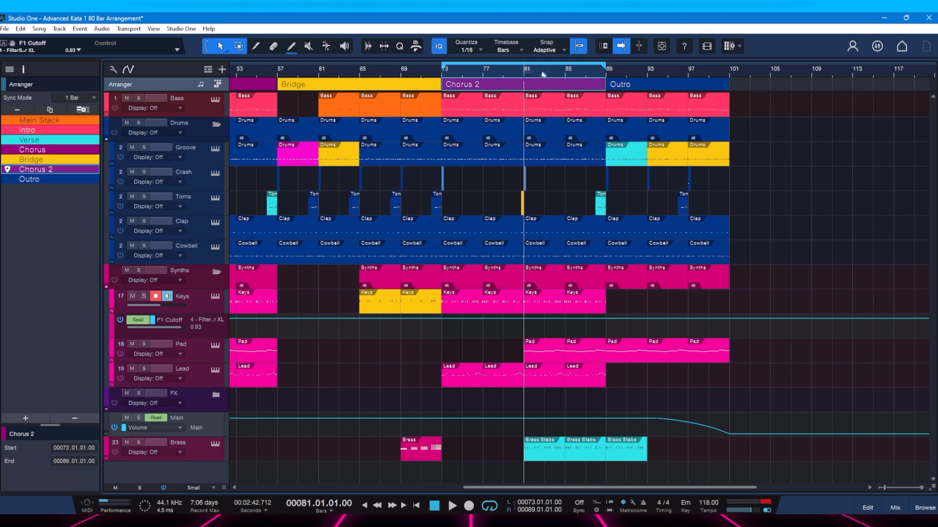
pyautogui.scroll(-2, 542, 70)
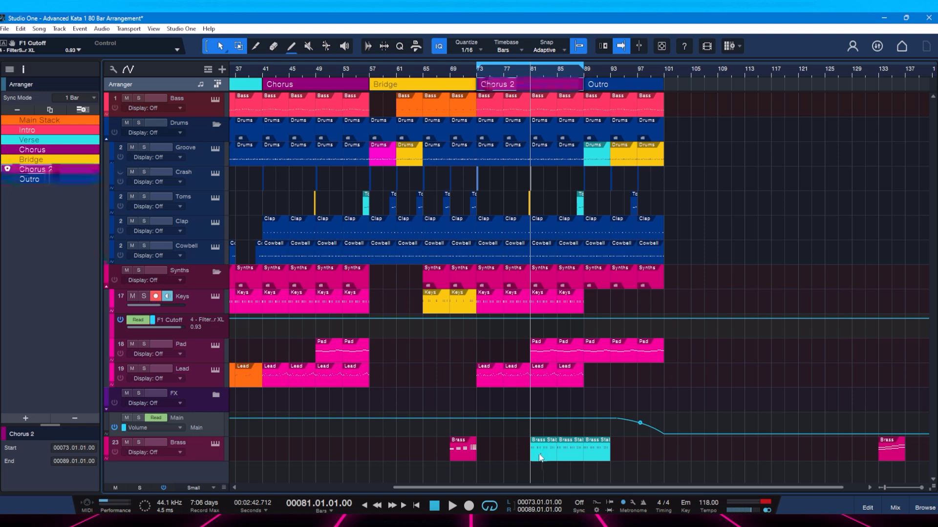
# - Open the Brass Stabs event at bar 81 in the note editor and play it soloed through bar 84
pyautogui.doubleClick(540, 457)
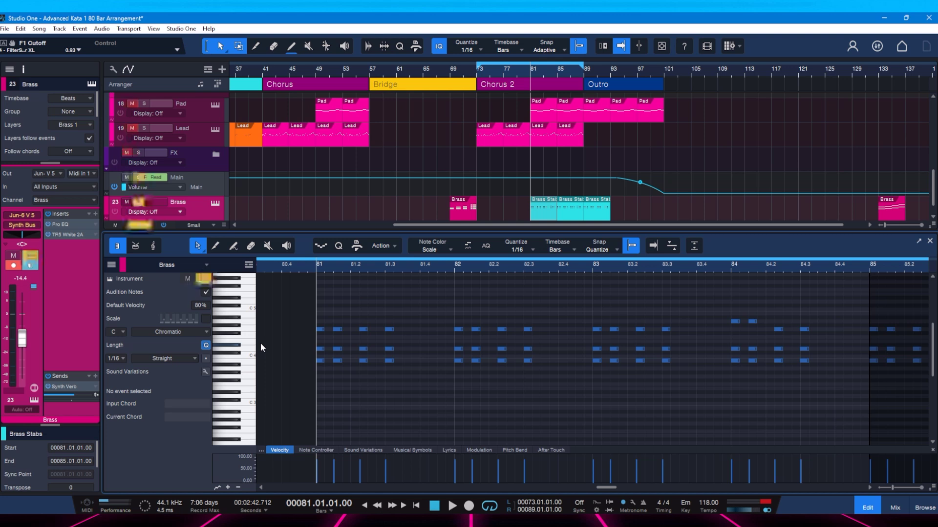
pyautogui.press('space')
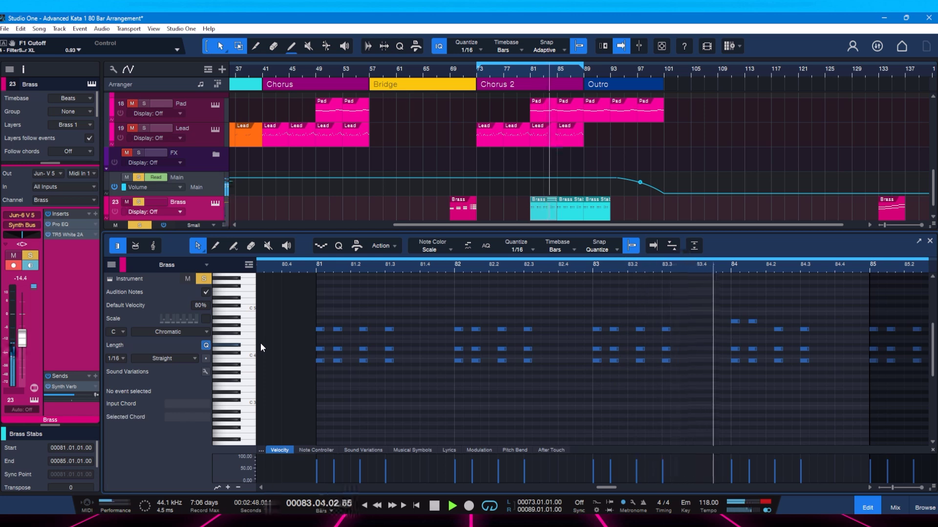
pyautogui.press('space')
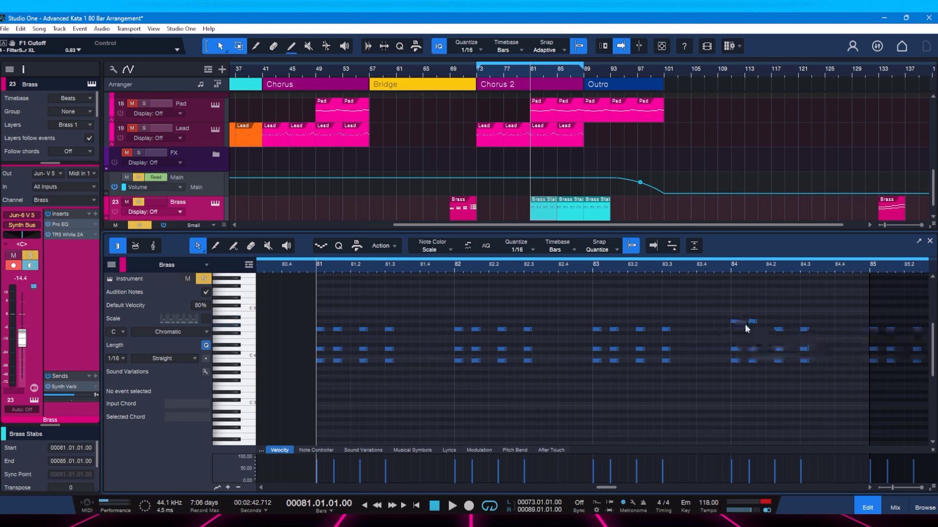
pyautogui.press('space')
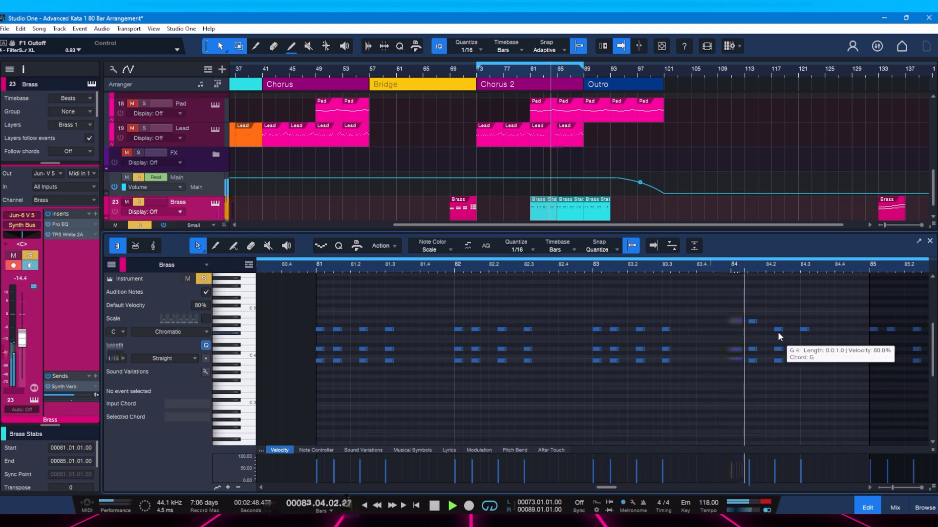
pyautogui.press('space')
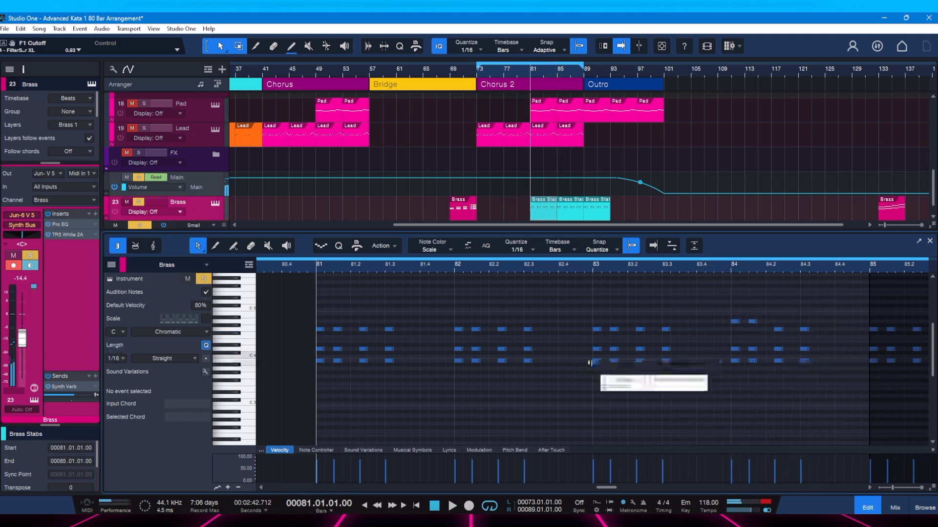
pyautogui.press('F2')
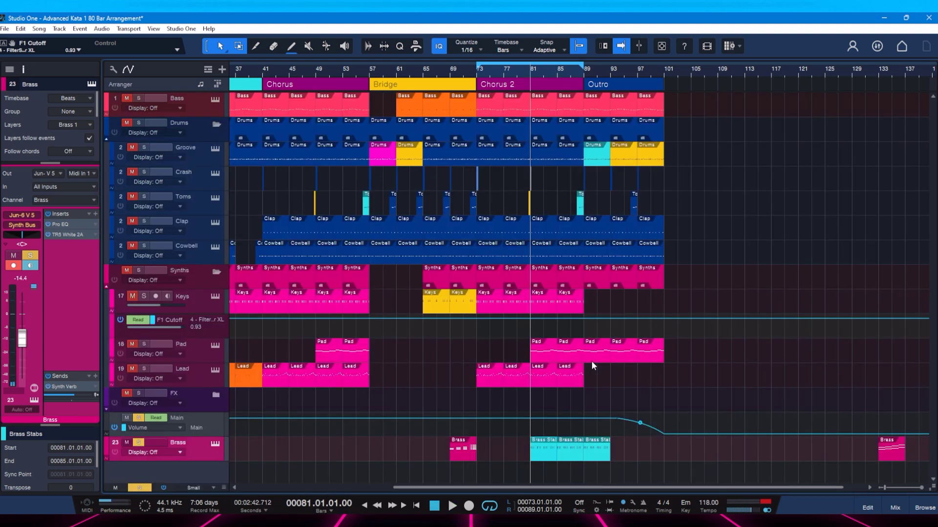
# - Unsolo the Brass track, play the second half of Chorus 2 from bar 81, and save the song
pyautogui.press('s')
pyautogui.press('space')
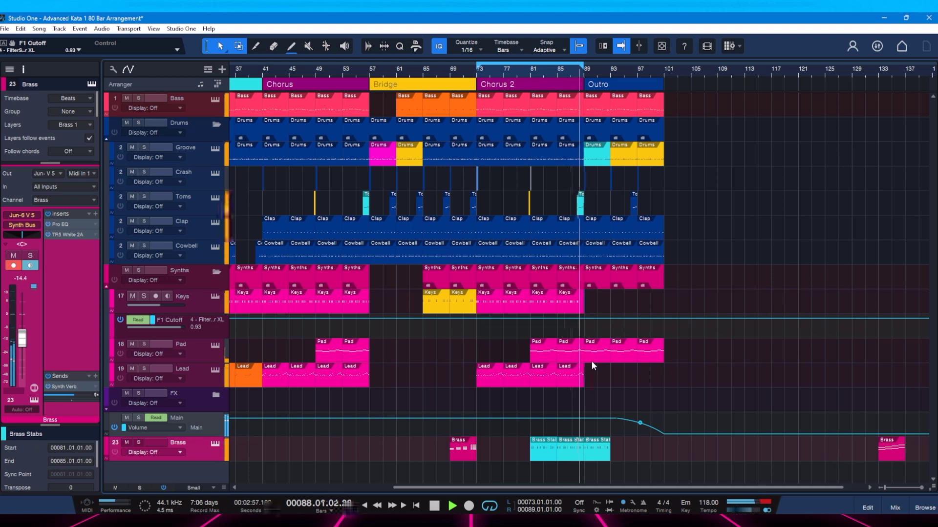
pyautogui.hotkey('ctrl', 's')
pyautogui.press('space')
# - Turn looping off, play from bar 70 through the end of Chorus 2, and save the song
pyautogui.scroll(4, 550, 74)
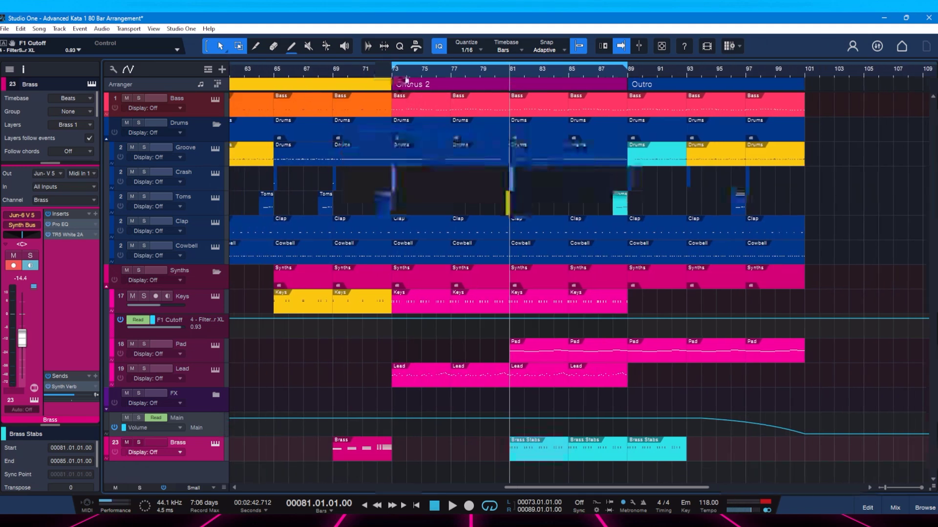
pyautogui.scroll(-5, 391, 68)
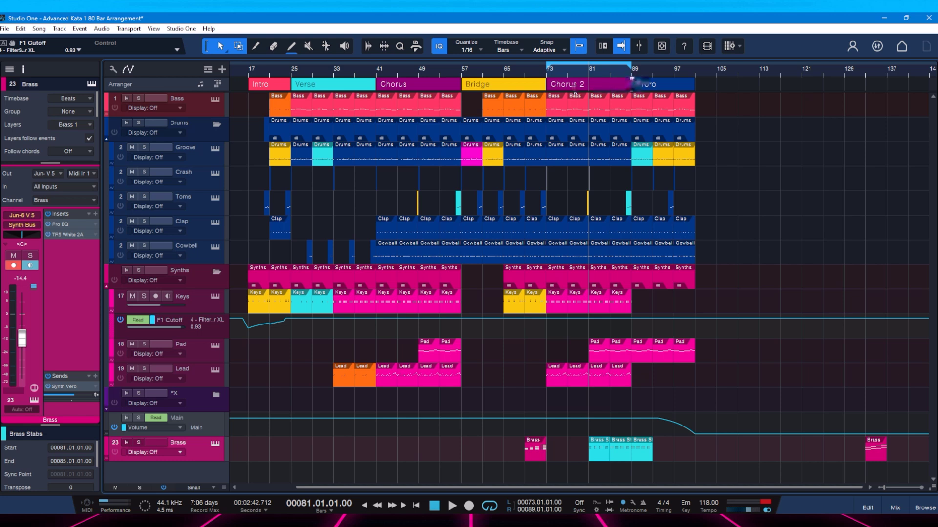
pyautogui.click(528, 75)
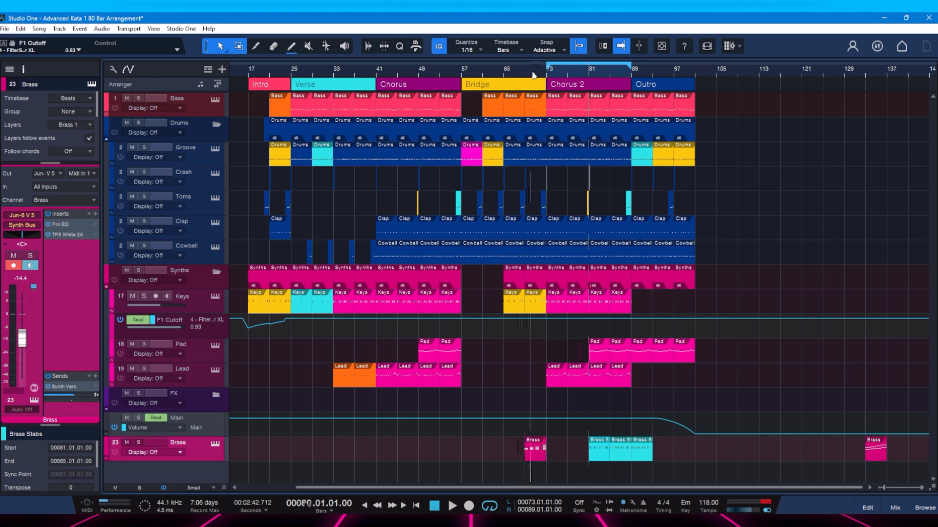
pyautogui.press('KP_Divide')
pyautogui.press('space')
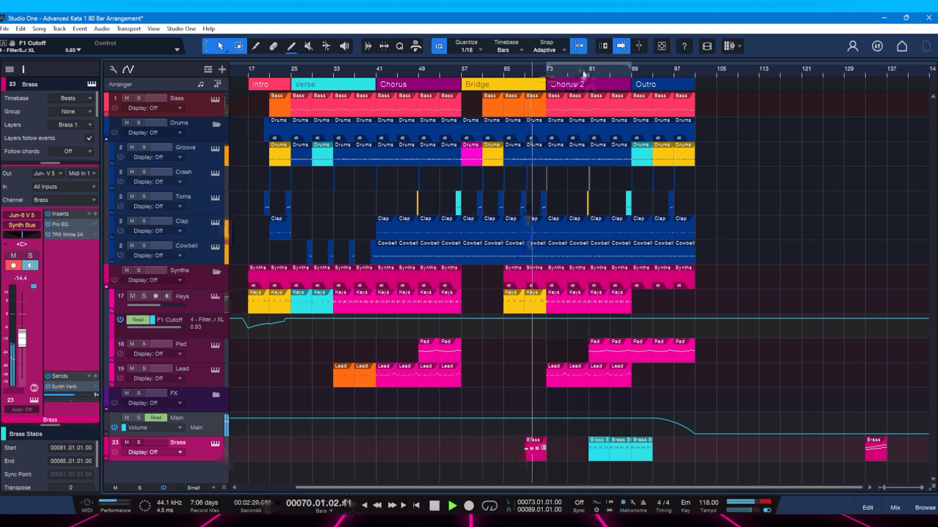
pyautogui.scroll(5, 544, 78)
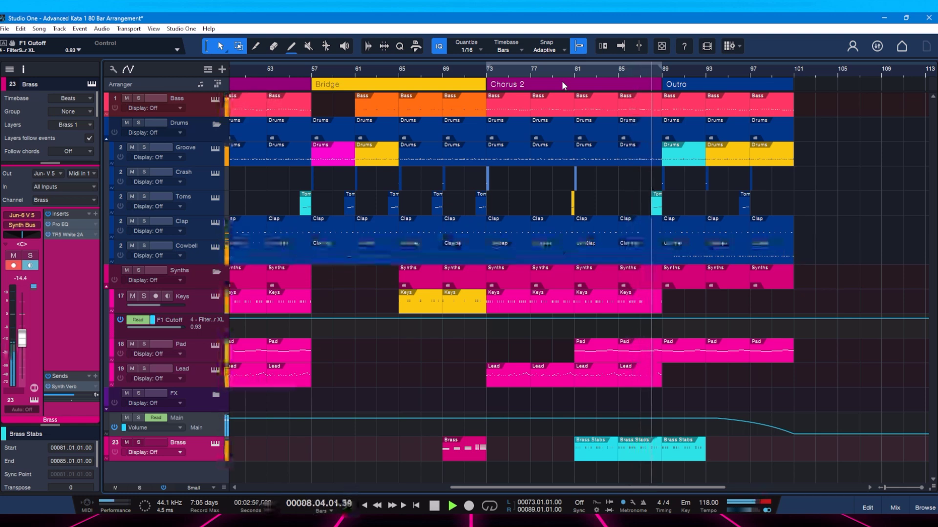
pyautogui.hotkey('ctrl', 's')
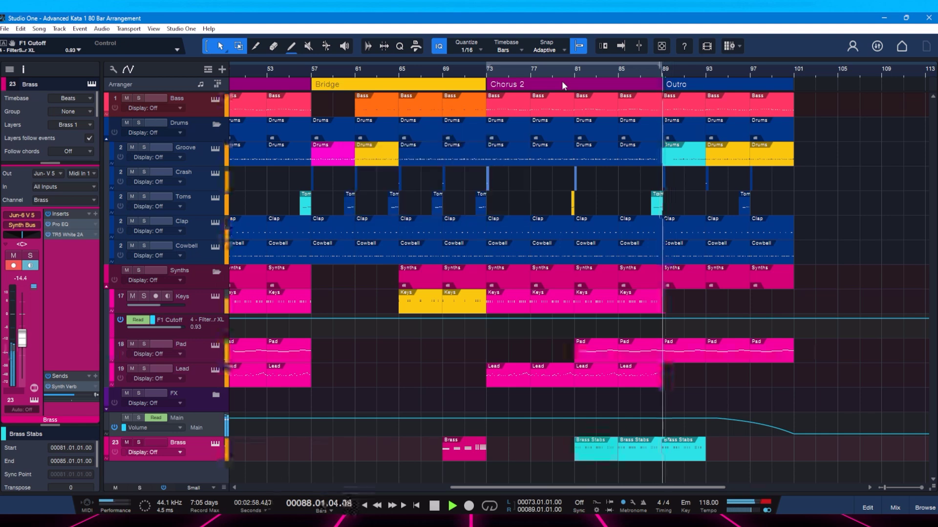
pyautogui.press('space')
# - Insert Replika XT on the Brass channel, load its Stereoize (Haas) 20ms preset, and audition it from bar 70
pyautogui.moveTo(590, 73); pyautogui.dragTo(569, 79)
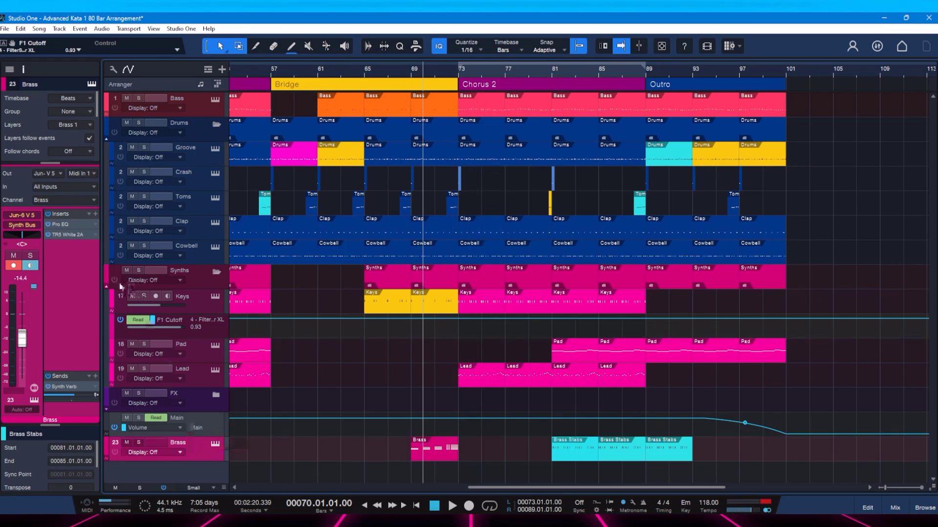
pyautogui.click(95, 213)
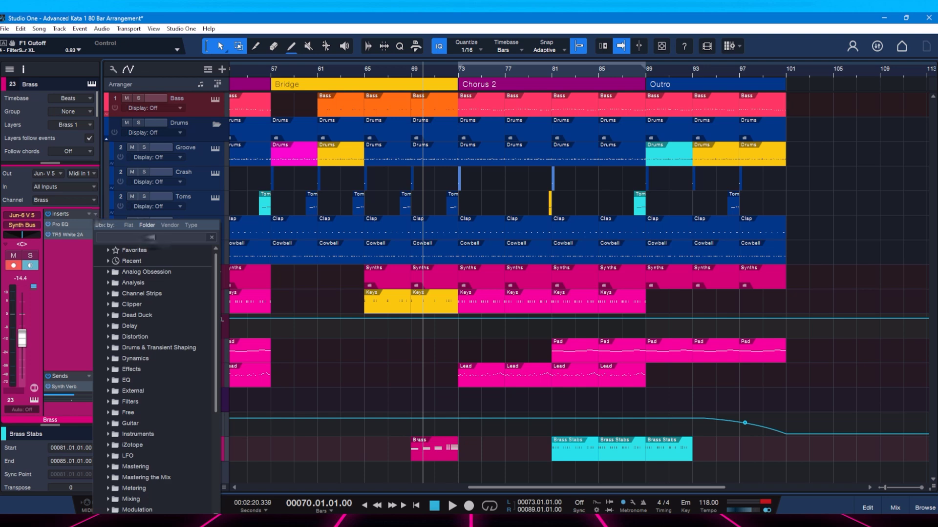
pyautogui.write('repl')
pyautogui.press('Return')
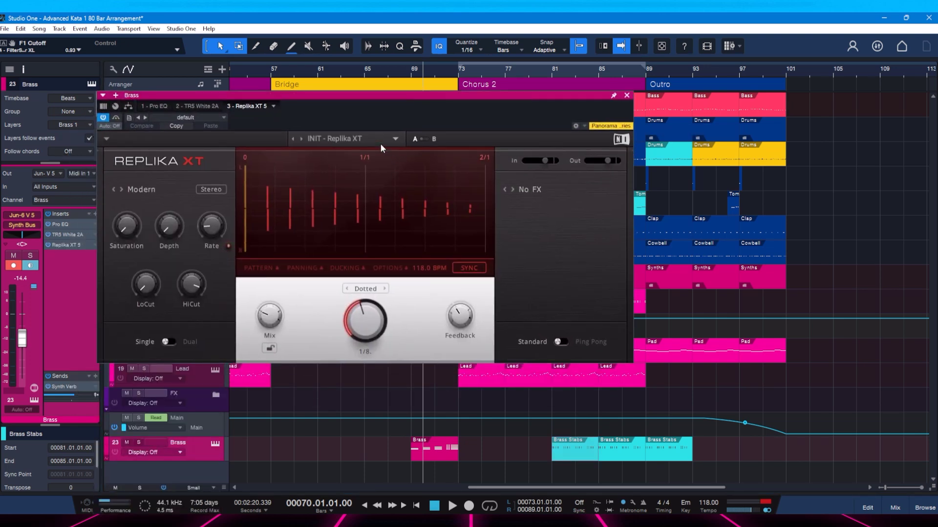
pyautogui.click(388, 139)
pyautogui.moveTo(348, 177)
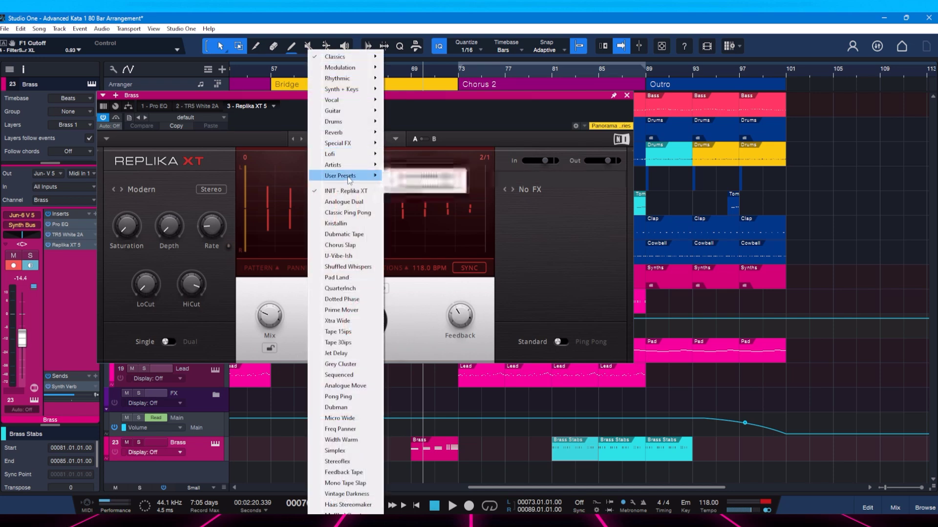
pyautogui.click(410, 186)
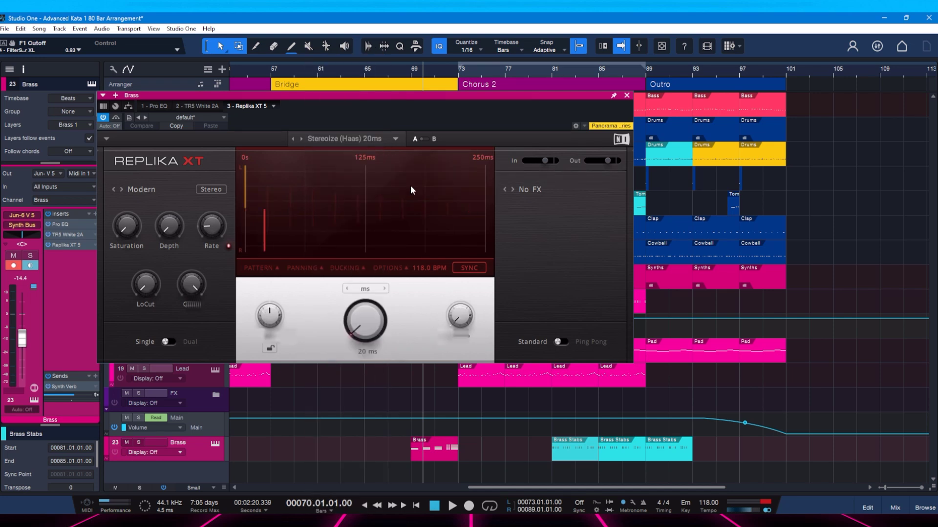
pyautogui.press('space')
pyautogui.press('space')
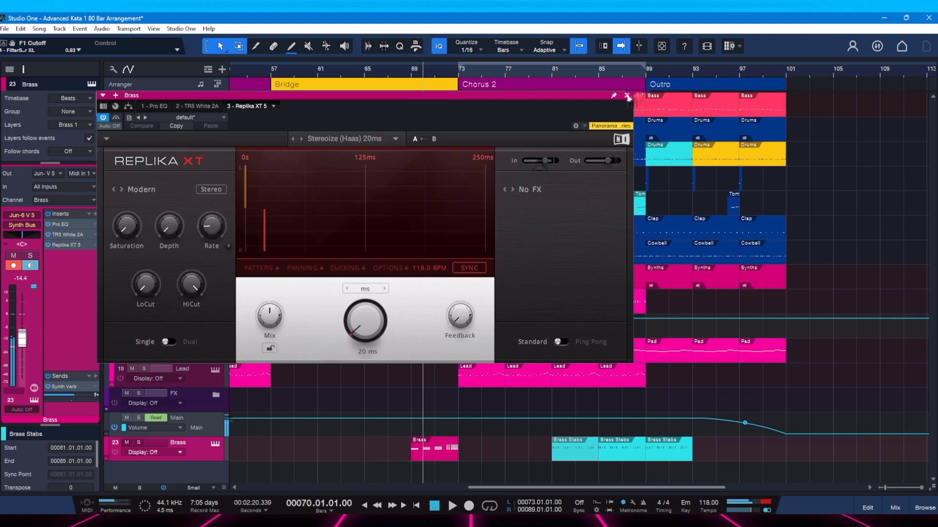
pyautogui.click(627, 96)
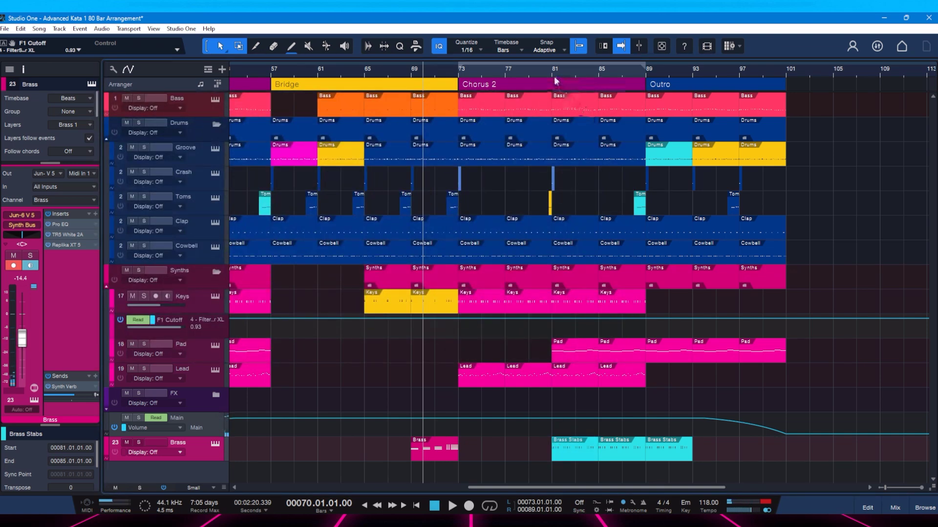
# - Play from bar 81 to check the widened Brass Stabs in the full Chorus 2 mix
pyautogui.click(552, 73)
pyautogui.press('space')
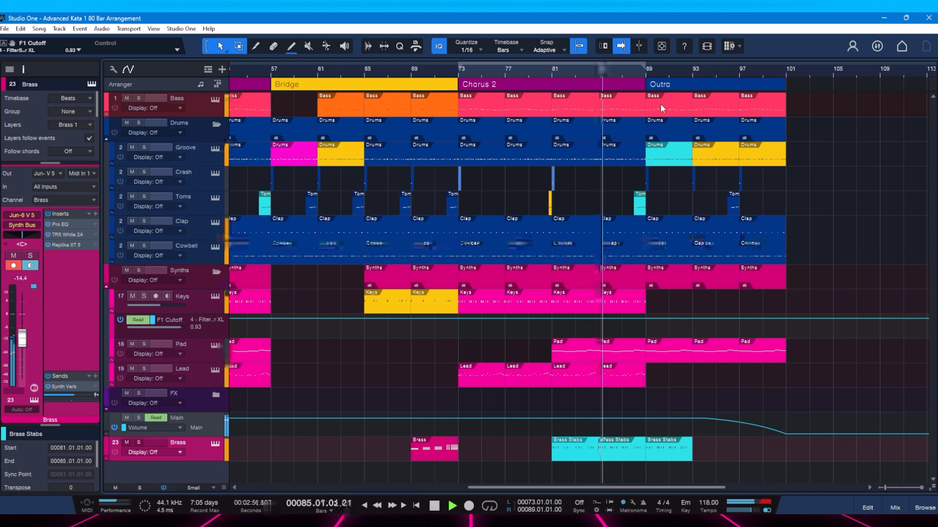
pyautogui.press('space')
pyautogui.press('e')
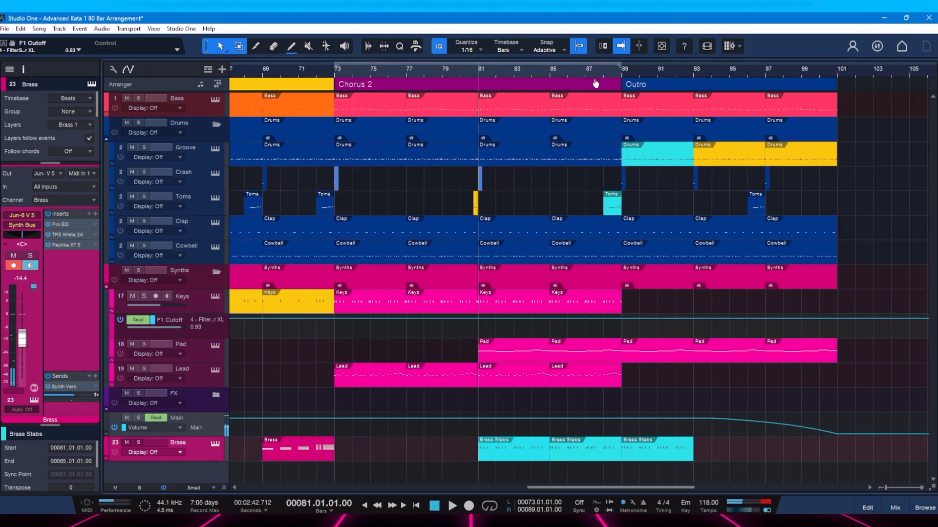
pyautogui.press('w')
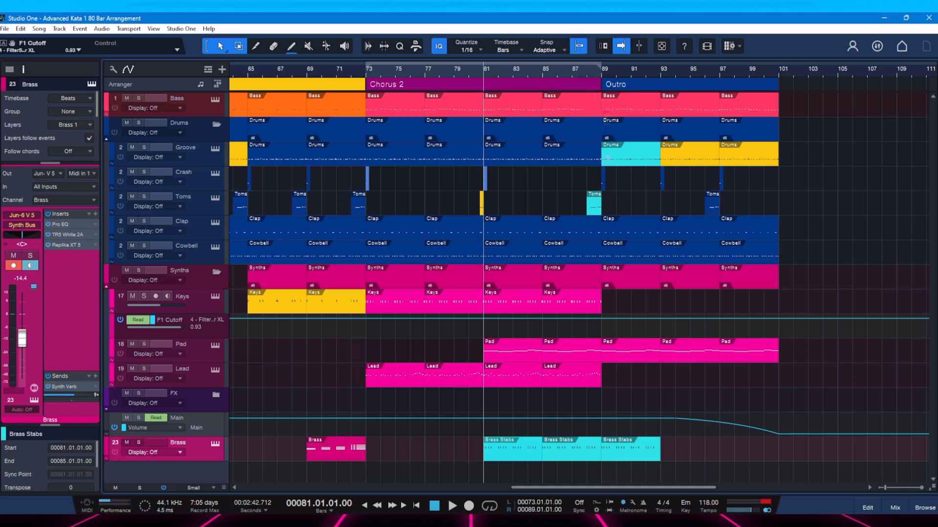
# - Examine the Pad and Lead events at bar 81 against the Brass Stabs, save the song, and play from bar 81
pyautogui.click(493, 357)
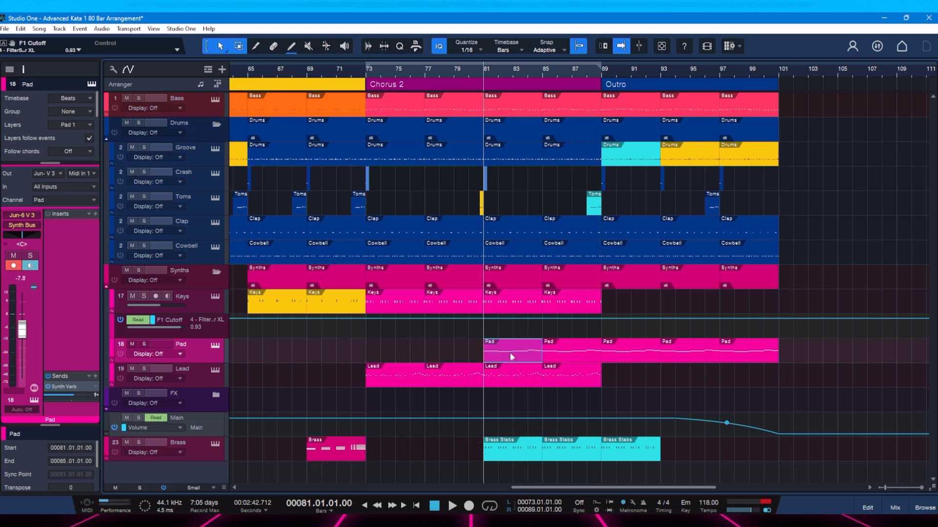
pyautogui.click(504, 380)
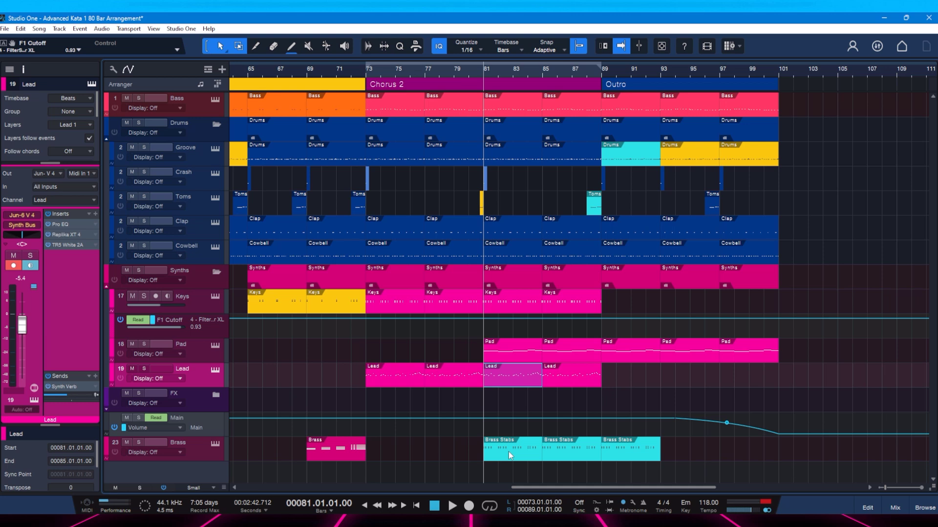
pyautogui.hotkey('ctrl', 's')
pyautogui.press('space')
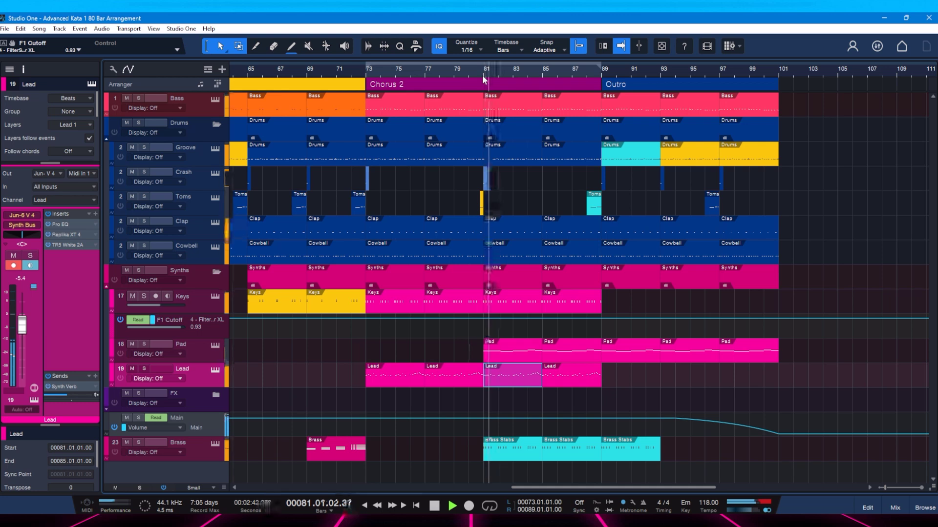
pyautogui.press('space')
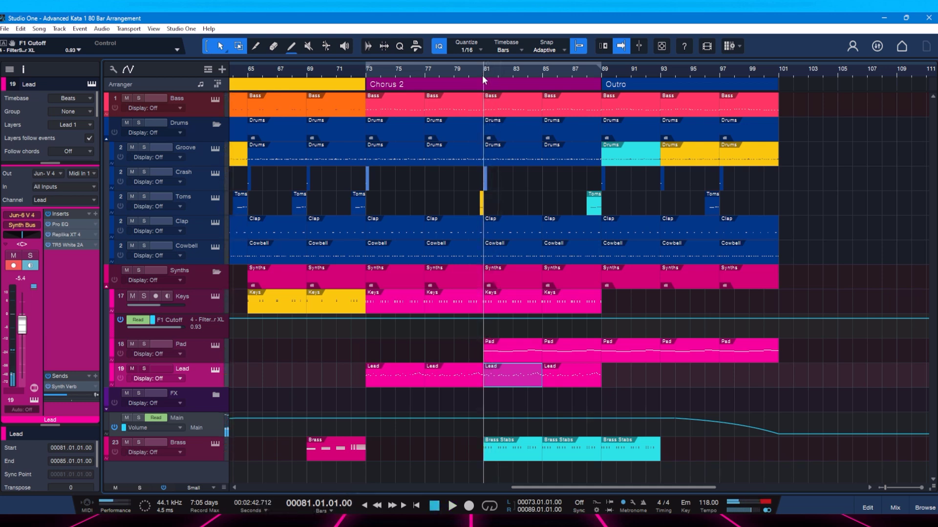
pyautogui.press('space')
pyautogui.press('space')
pyautogui.moveTo(635, 71); pyautogui.dragTo(484, 75)
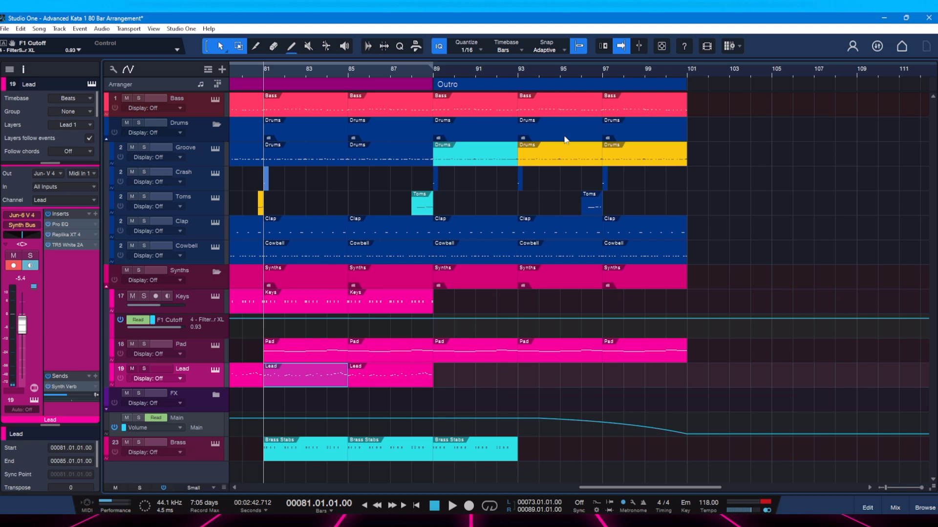
pyautogui.moveTo(561, 74); pyautogui.dragTo(575, 58)
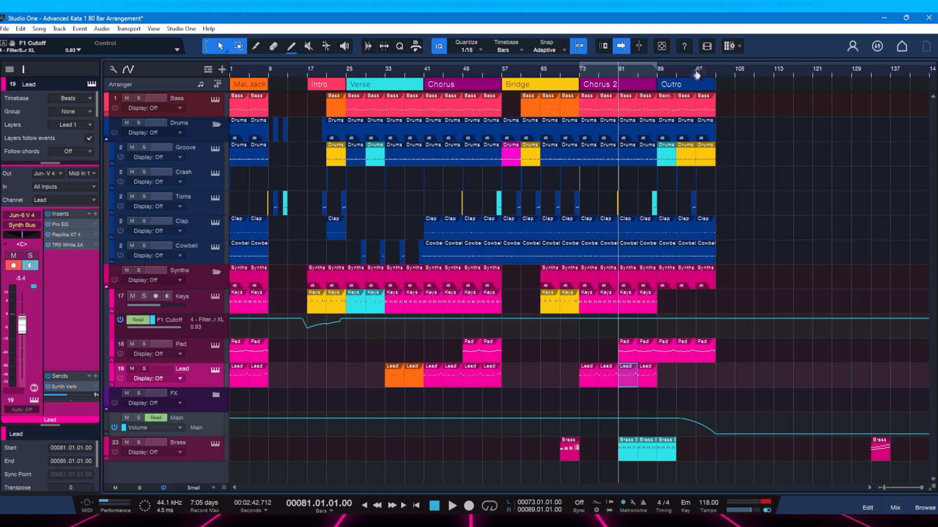
pyautogui.moveTo(675, 72); pyautogui.dragTo(655, 71)
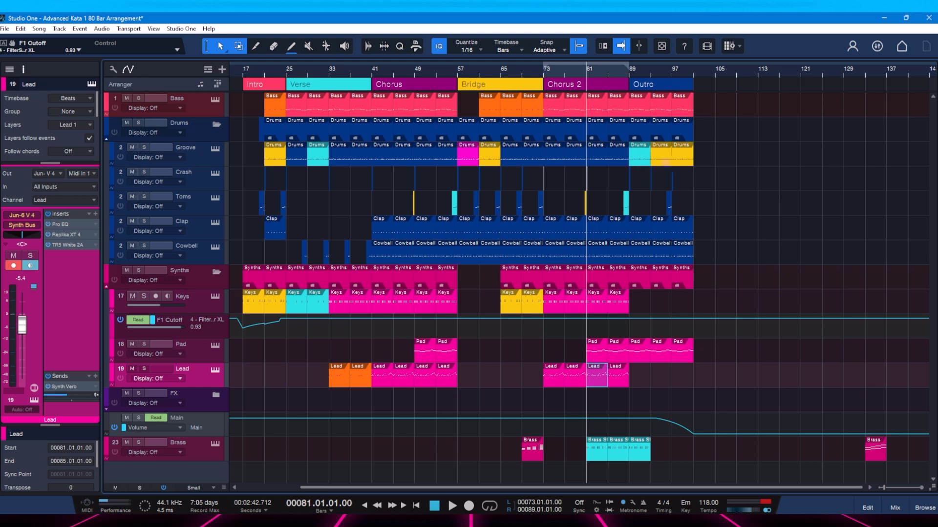
# - Play the Outro from bar 93 and select the last Brass Stabs event, at bar 89
pyautogui.click(652, 72)
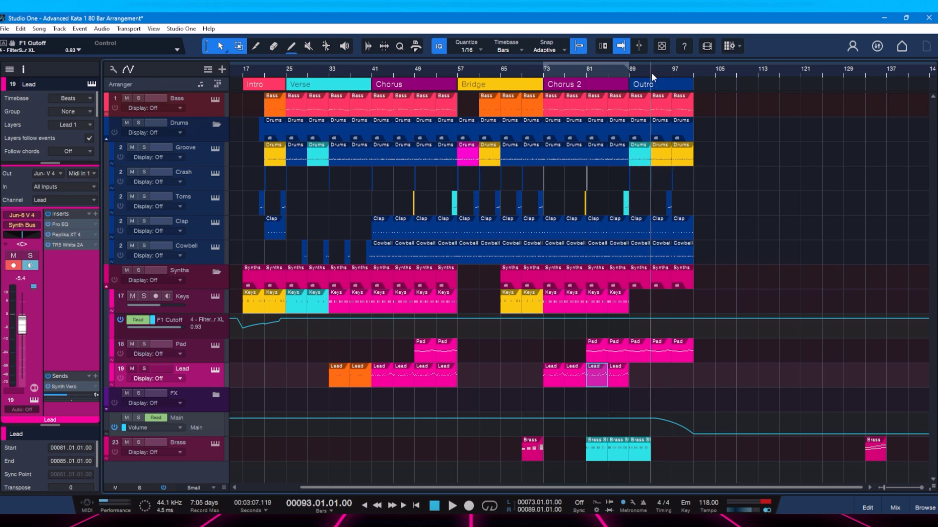
pyautogui.press('space')
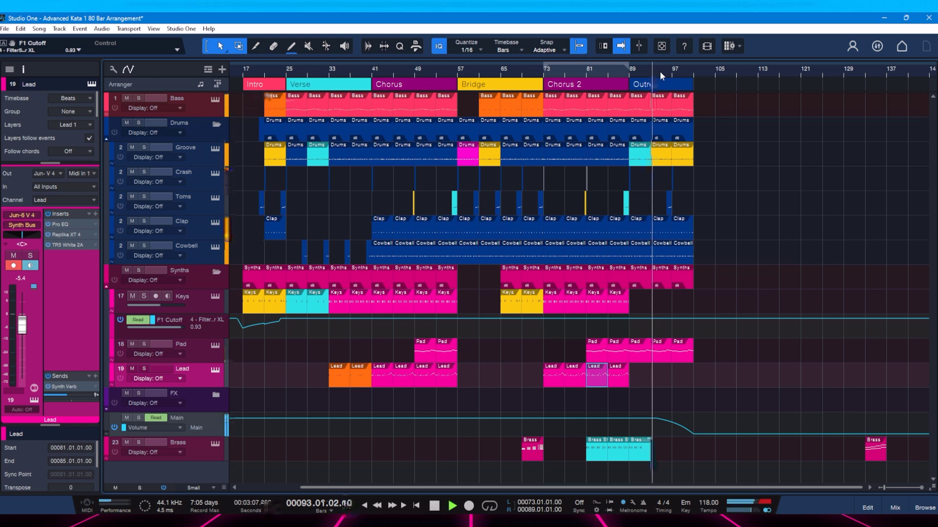
pyautogui.press('space')
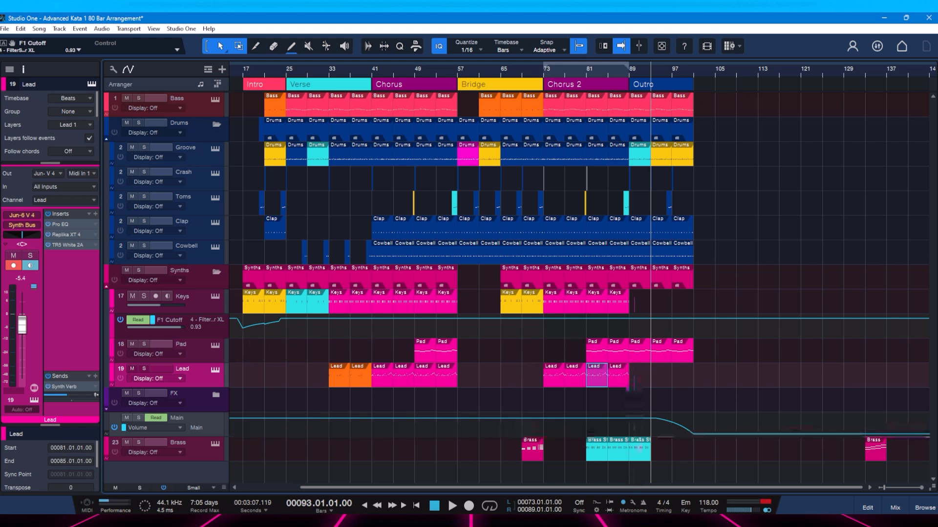
pyautogui.click(640, 457)
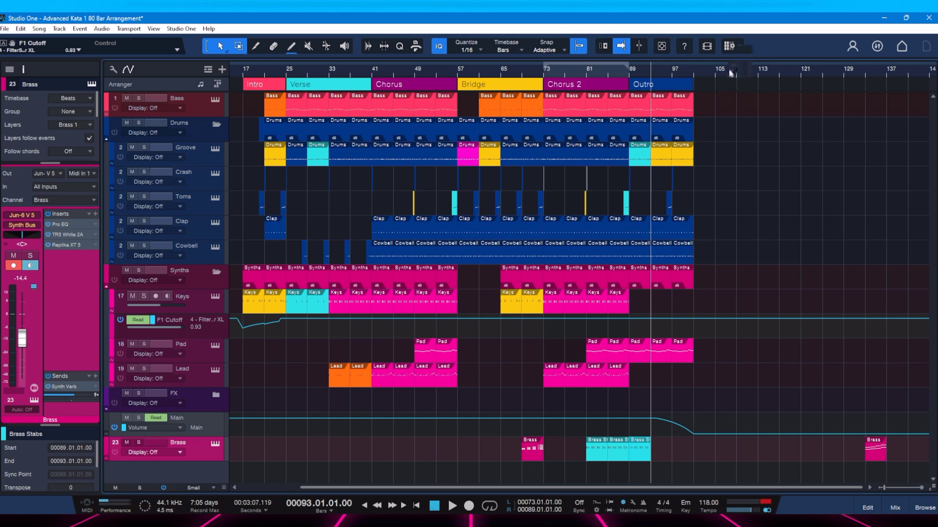
# - Play from bar 88 through the Outro to check the volume fade drawn on the Main automation track
pyautogui.moveTo(728, 69); pyautogui.dragTo(729, 84)
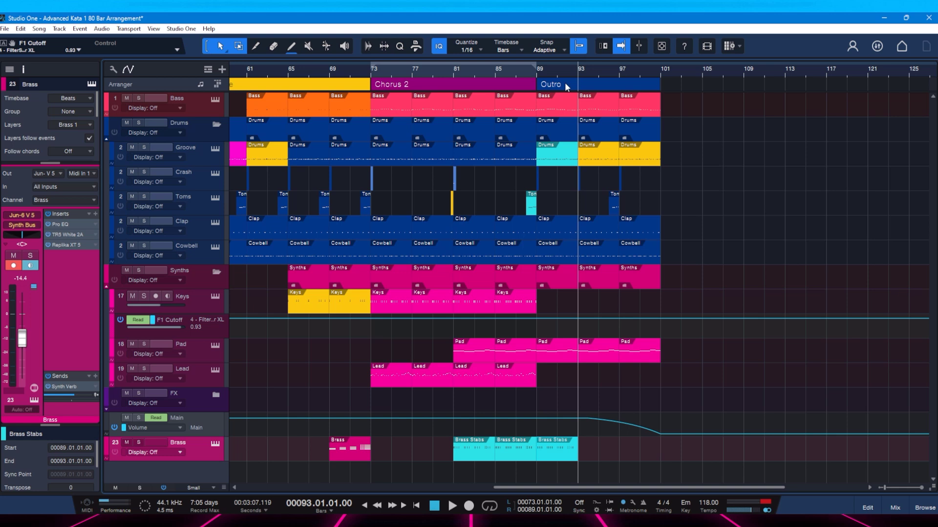
pyautogui.hotkey('ctrl', 's')
pyautogui.hscroll(3, 666, 72)
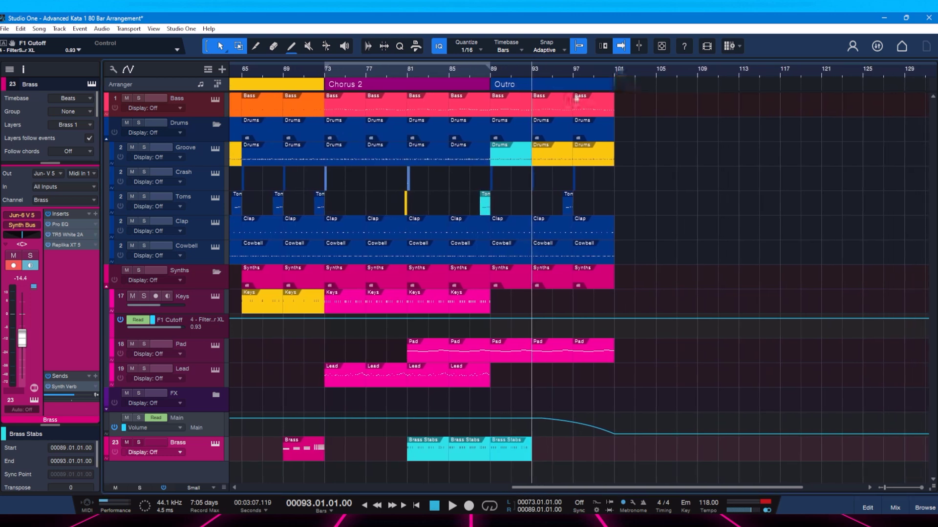
pyautogui.click(480, 69)
pyautogui.press('space')
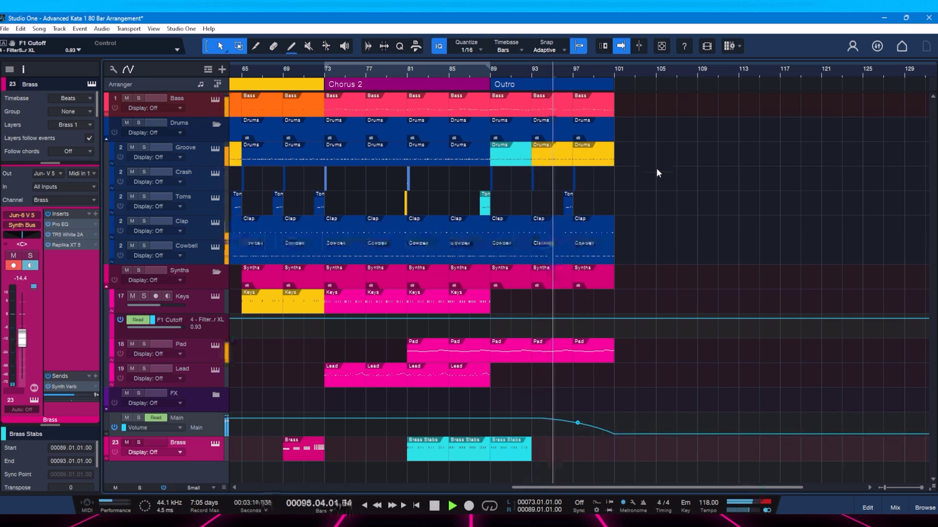
pyautogui.moveTo(592, 430); pyautogui.dragTo(615, 438)
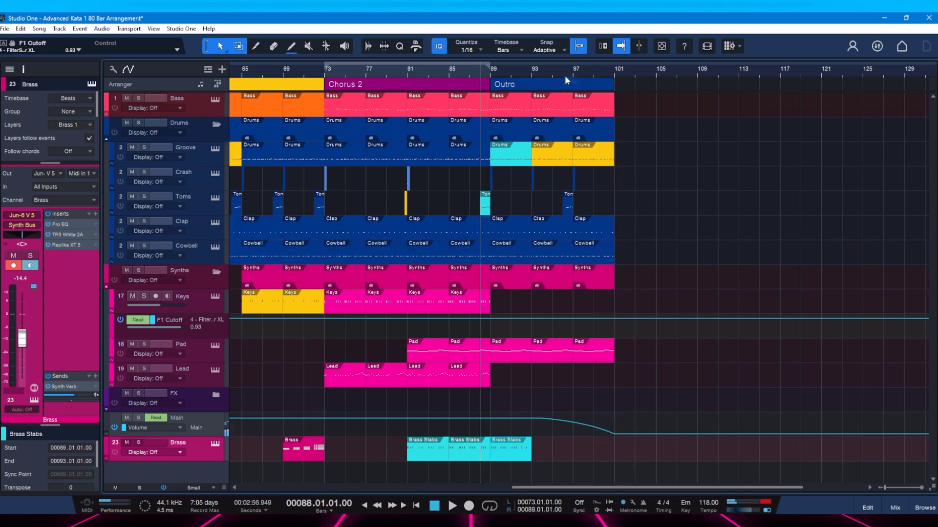
# - Show the mixer and collapse the inline Vertigo VSC-2 controls on the Drum Bus channel
pyautogui.scroll(1, 558, 75)
pyautogui.scroll(-1, 558, 75)
pyautogui.press('F3')
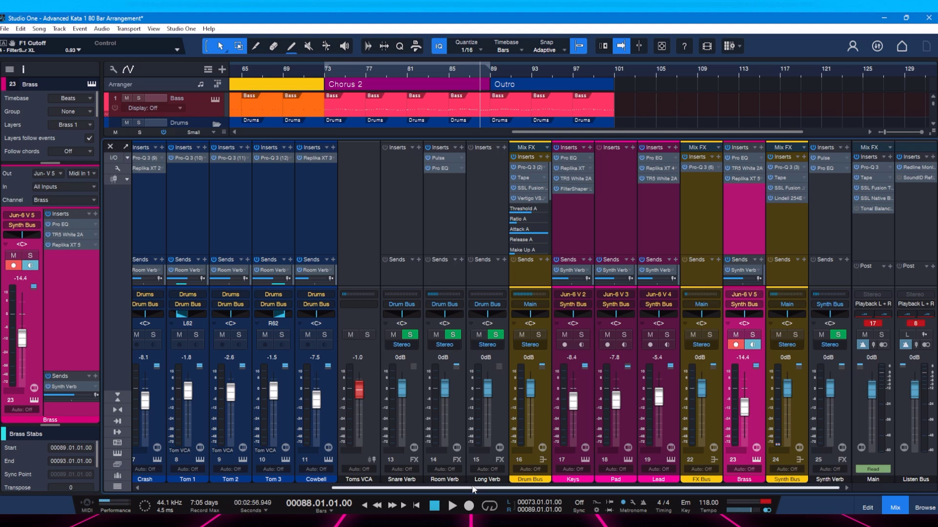
pyautogui.moveTo(472, 487)
pyautogui.mouseDown()
pyautogui.moveTo(464, 487)
pyautogui.moveTo(481, 490)
pyautogui.mouseUp()
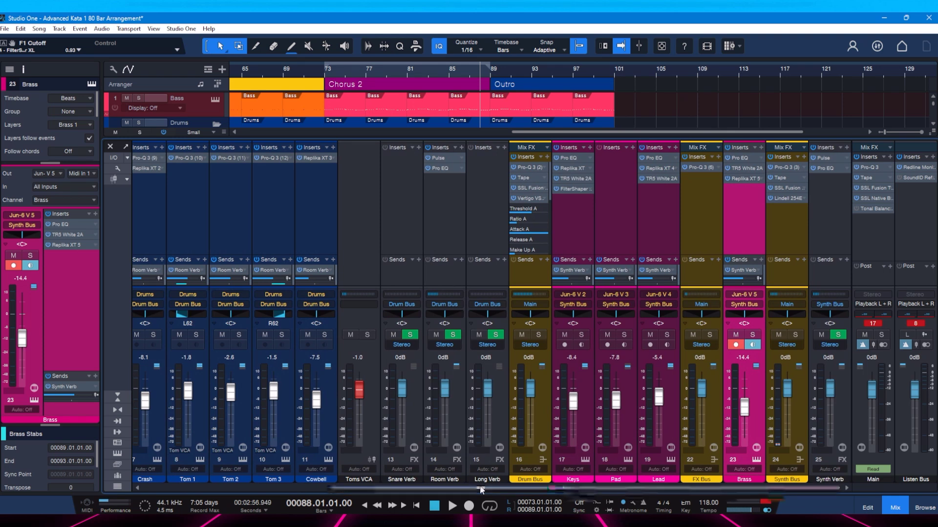
pyautogui.click(544, 198)
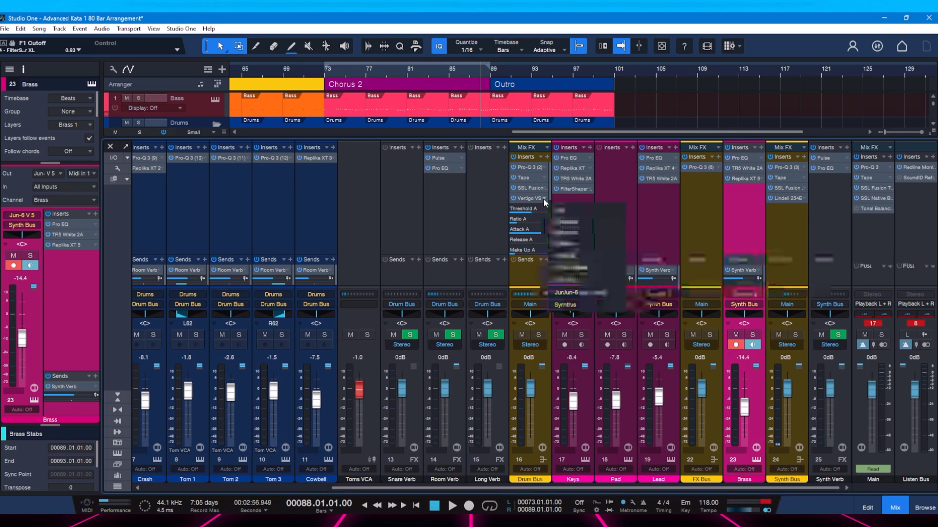
pyautogui.click(568, 217)
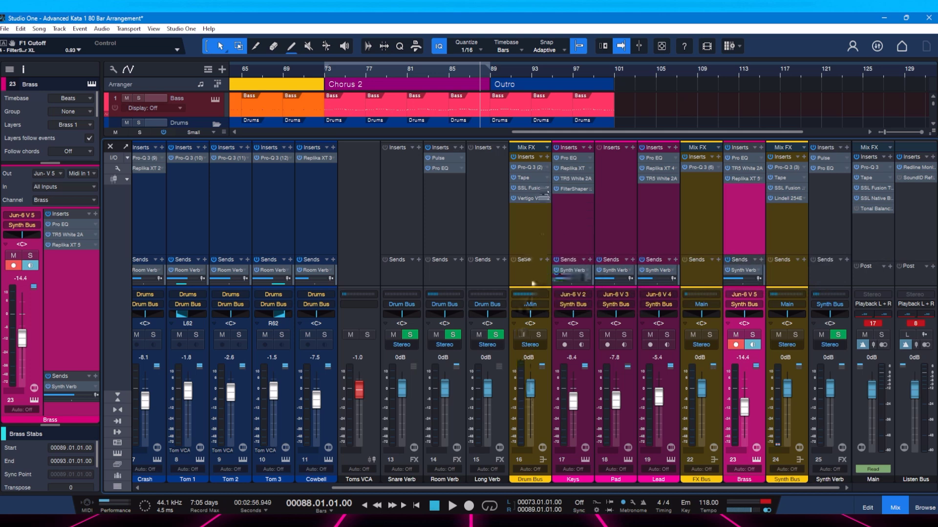
# - Examine the settings of the Drum Bus inserts: Pro-Q 3, Tape, SSL Fusion Vintage Drive and Vertigo VSC-2
pyautogui.hscroll(-3, 455, 491)
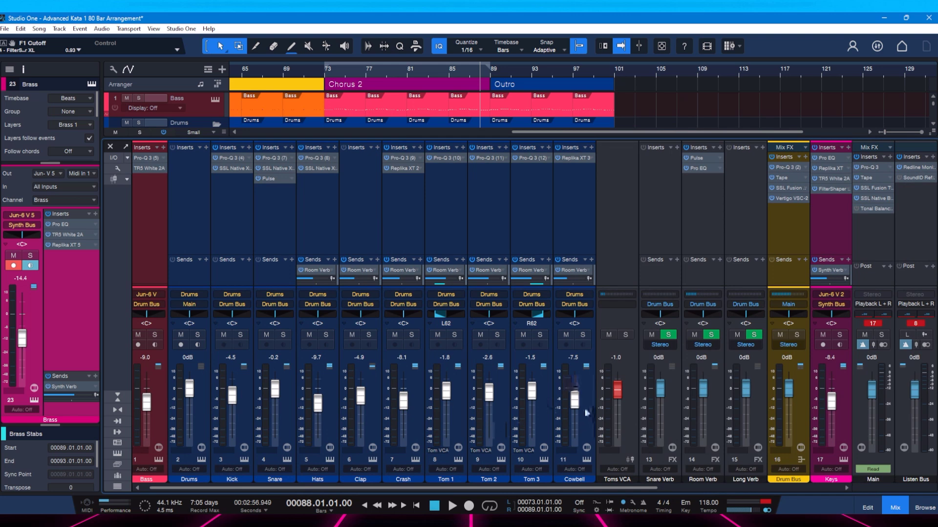
pyautogui.hscroll(-1, 244, 488)
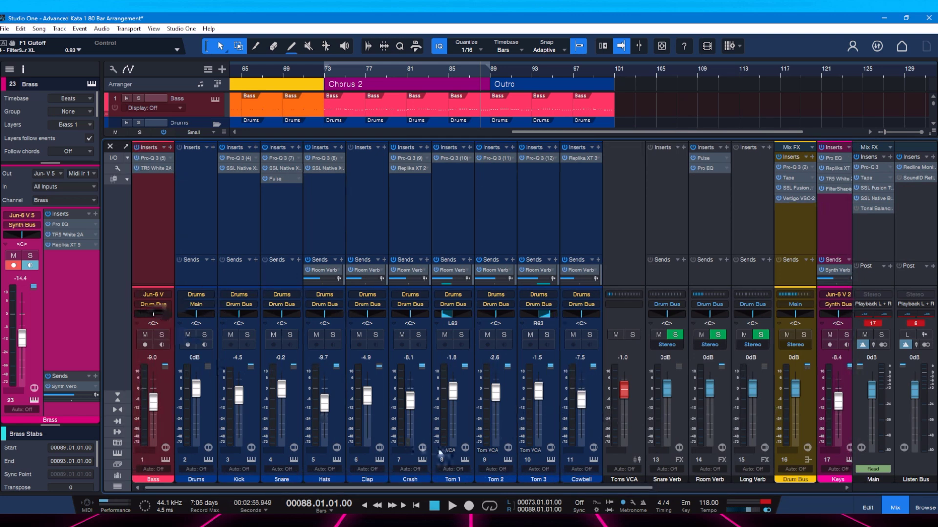
pyautogui.moveTo(465, 489); pyautogui.dragTo(610, 489)
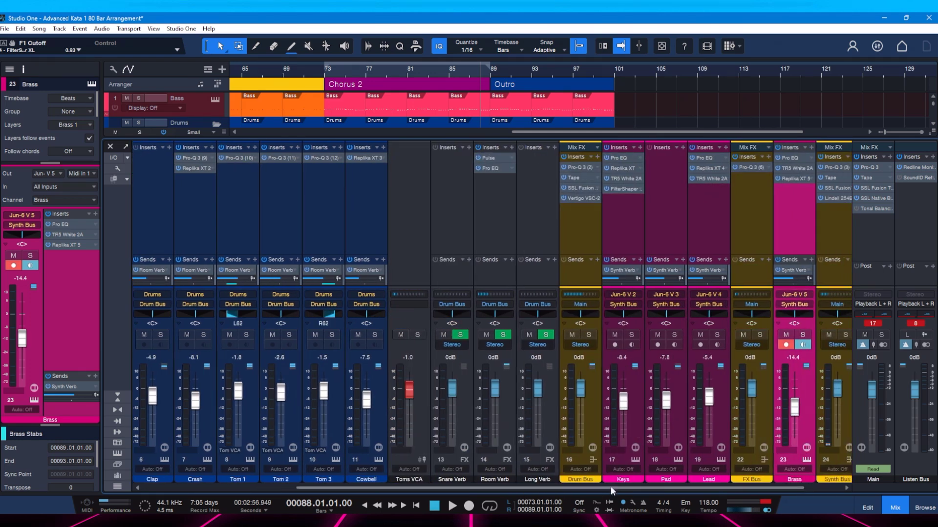
pyautogui.click(578, 170)
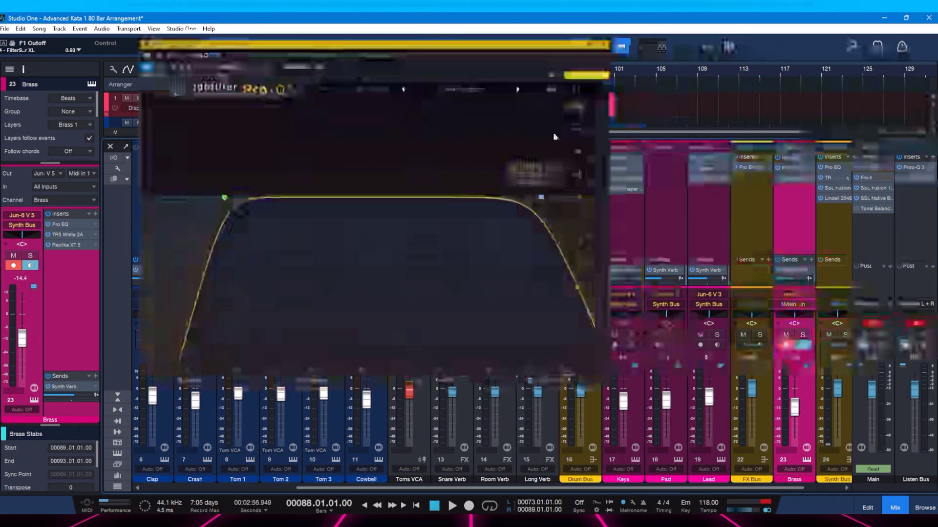
pyautogui.moveTo(224, 192)
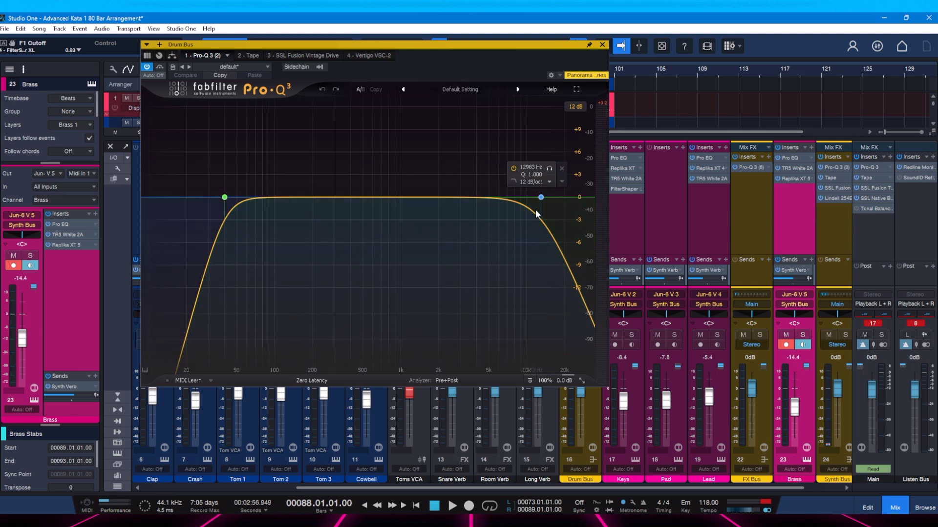
pyautogui.click(253, 54)
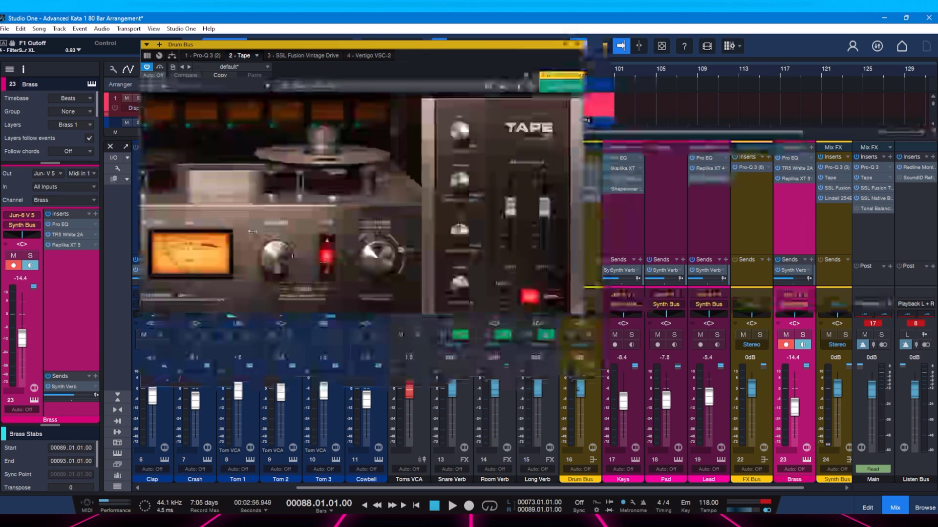
pyautogui.click(290, 54)
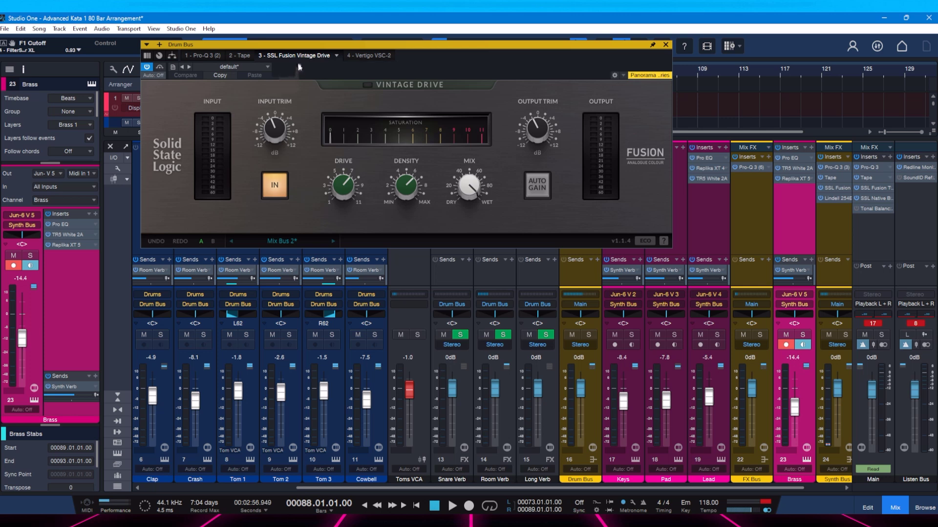
pyautogui.click(367, 55)
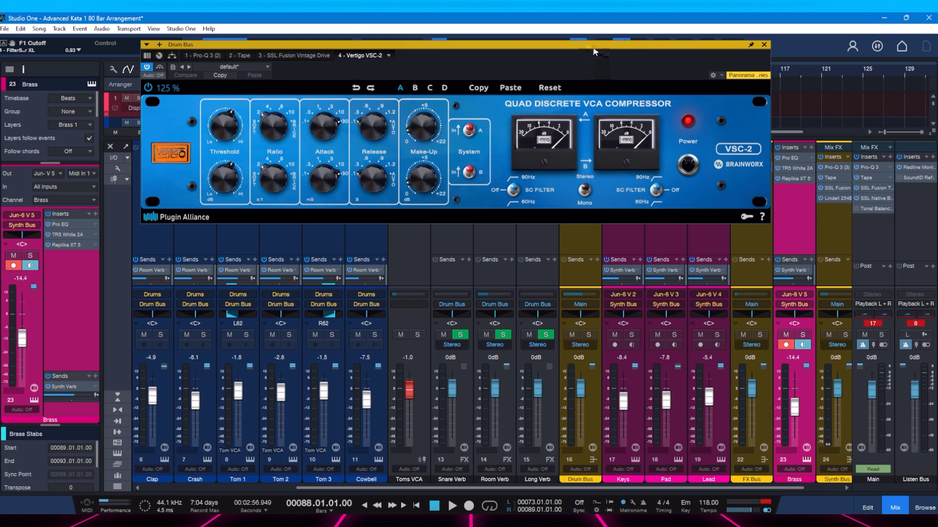
# - Play Chorus 2 from bar 73 to watch the Drum Bus compression meters on the Vertigo VSC-2, and close the plug-in window
pyautogui.moveTo(594, 53); pyautogui.dragTo(586, 113)
pyautogui.click(325, 71)
pyautogui.moveTo(403, 105); pyautogui.dragTo(400, 99)
pyautogui.press('space')
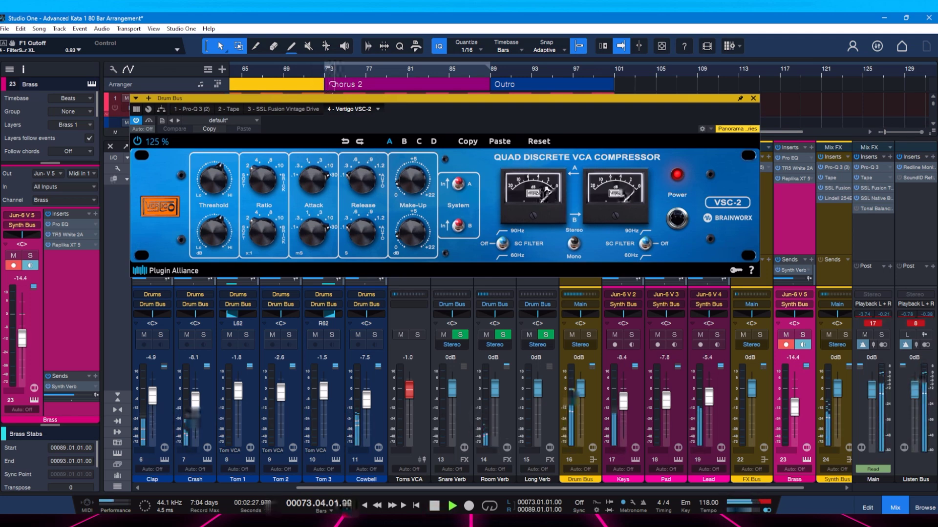
pyautogui.press('space')
pyautogui.click(753, 98)
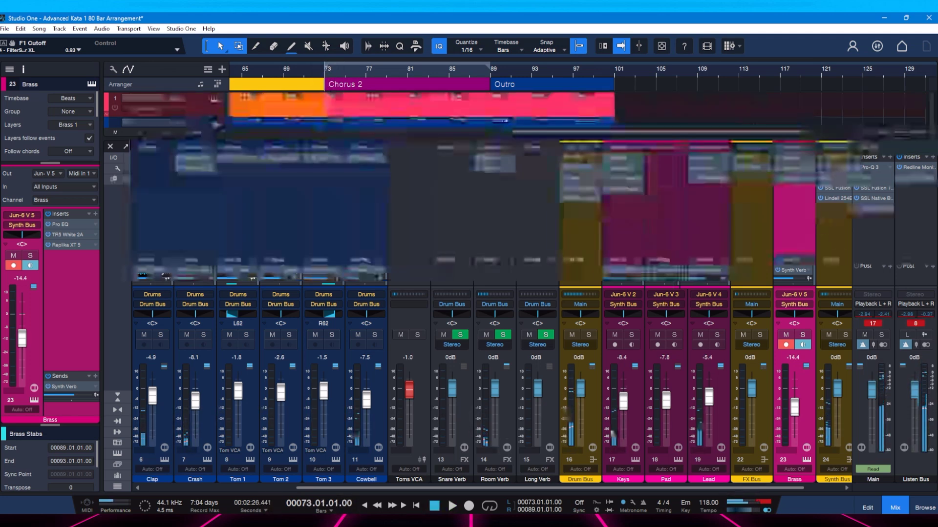
# - Reorder the mixer so the Brass channel follows Lead and the Synth Bus sits directly after Brass, before the FX Bus
pyautogui.moveTo(582, 488); pyautogui.dragTo(617, 489)
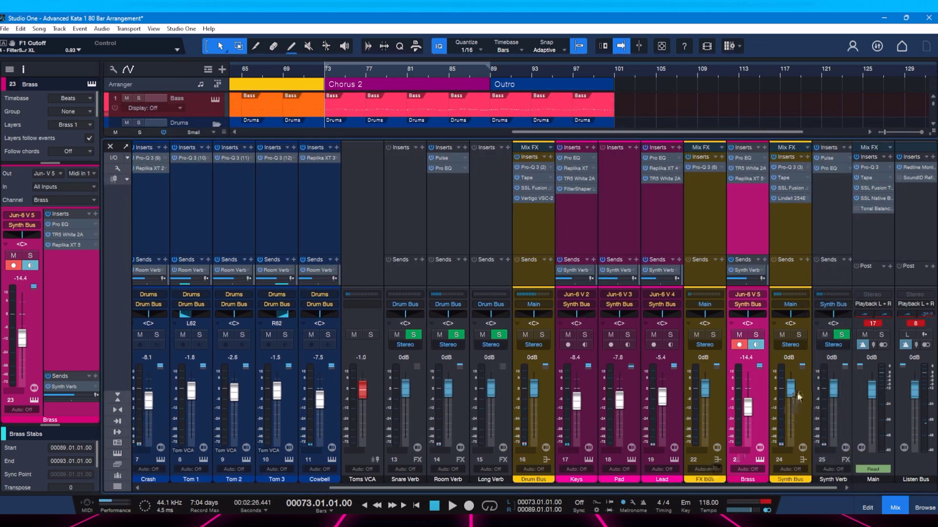
pyautogui.moveTo(742, 252); pyautogui.dragTo(684, 253)
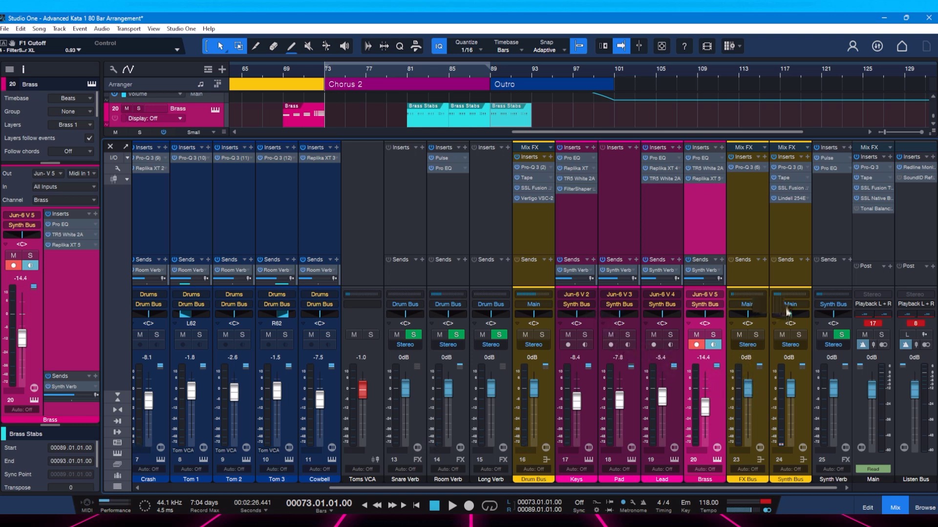
pyautogui.click(805, 384)
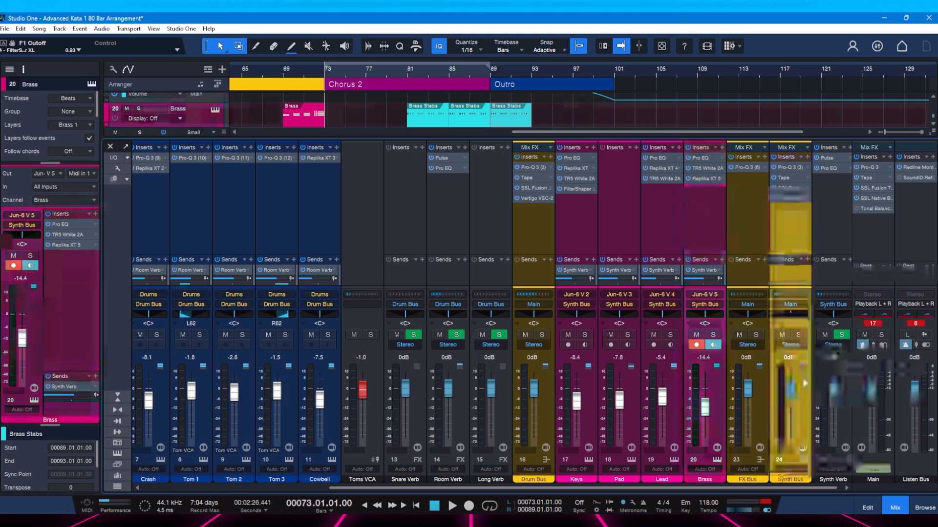
pyautogui.moveTo(781, 369); pyautogui.dragTo(747, 364)
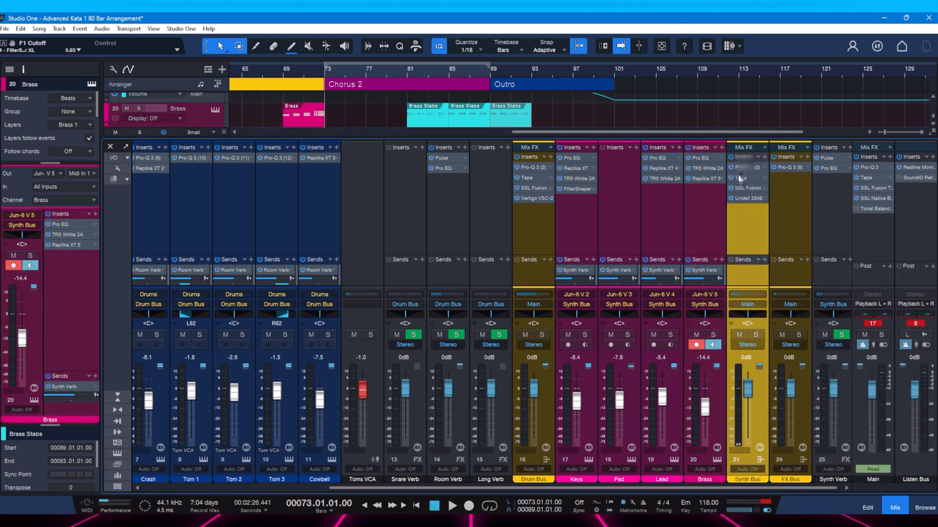
# - Examine the Lindell 254E limiter and compressor settings on the Synth Bus and close the plug-in window
pyautogui.click(742, 200)
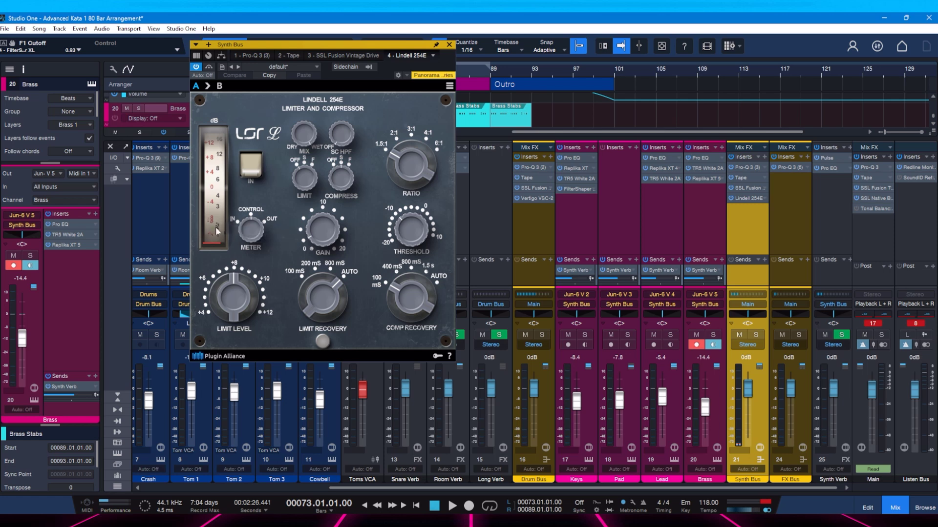
pyautogui.click(449, 45)
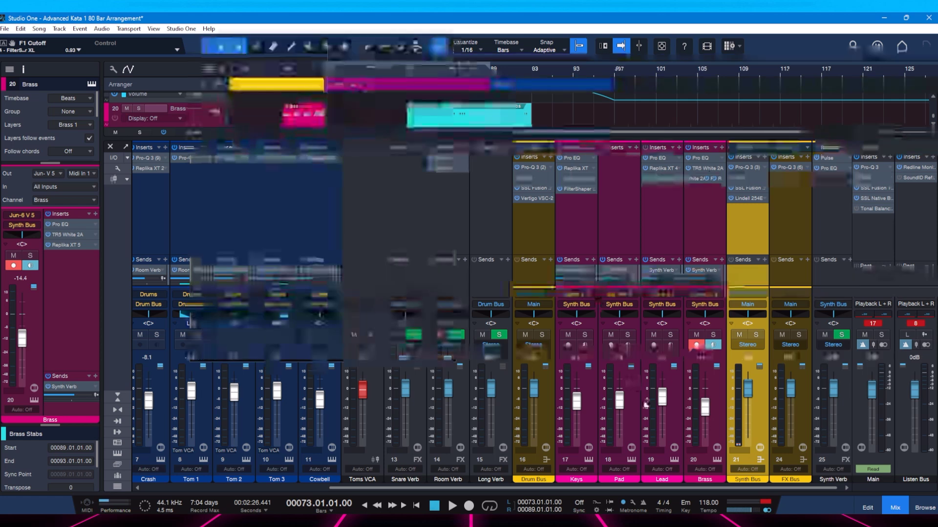
pyautogui.moveTo(690, 488); pyautogui.dragTo(695, 488)
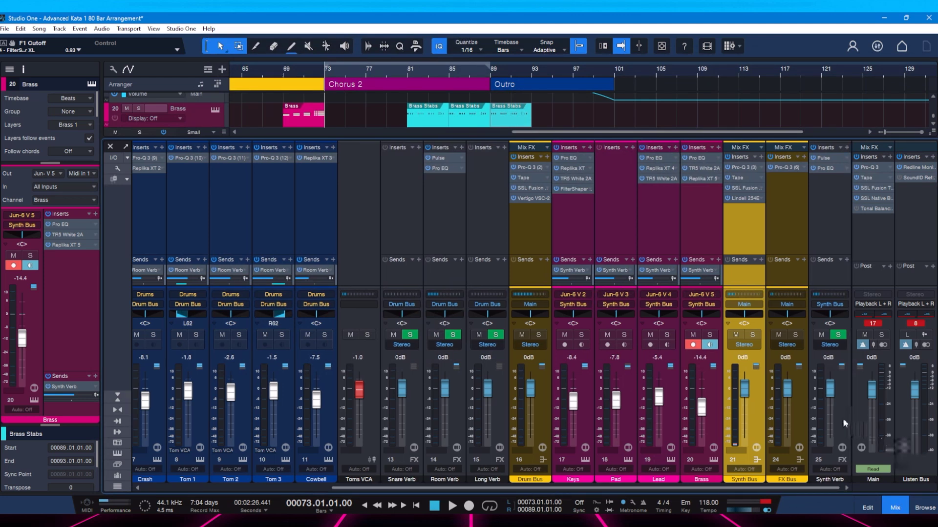
# - Examine Pro-Q 3, Tape, SSL Fusion Transformer and SSL Native Bus Compressor 2 on the Main channel, and save the song
pyautogui.click(869, 167)
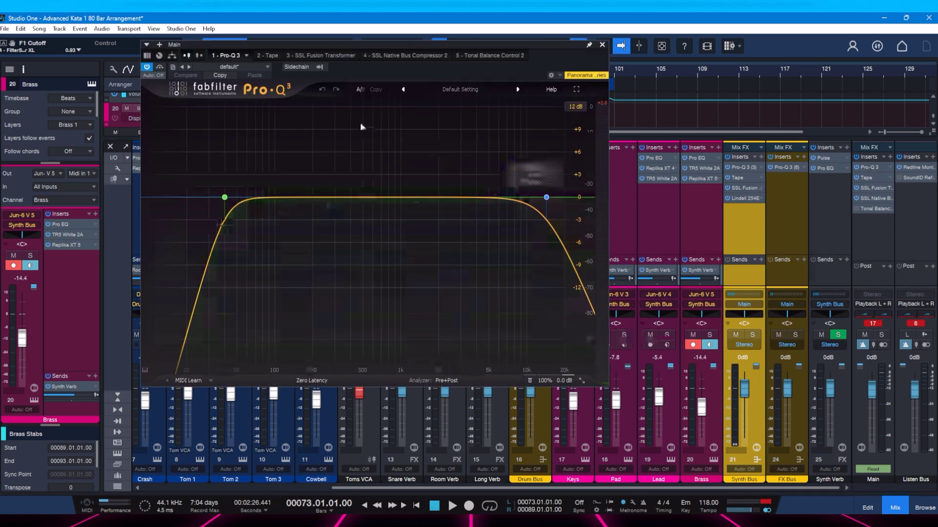
pyautogui.click(267, 55)
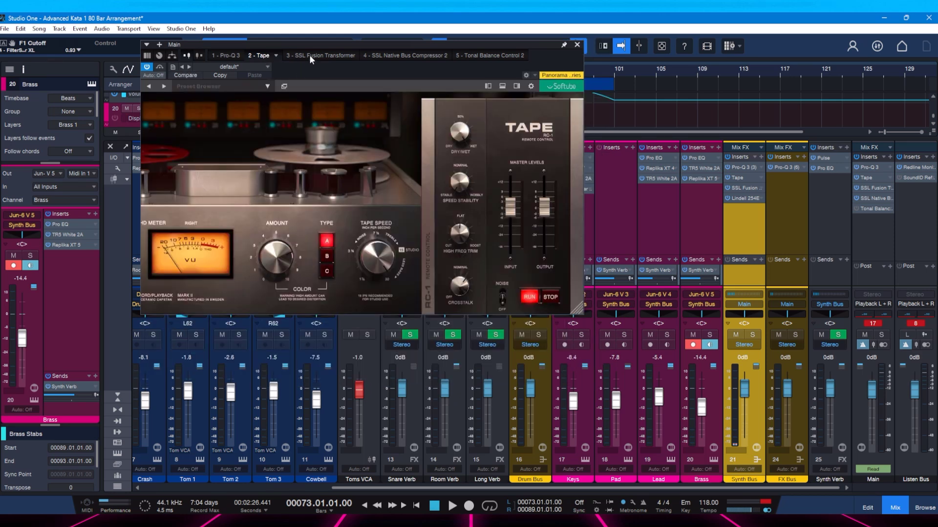
pyautogui.click(309, 55)
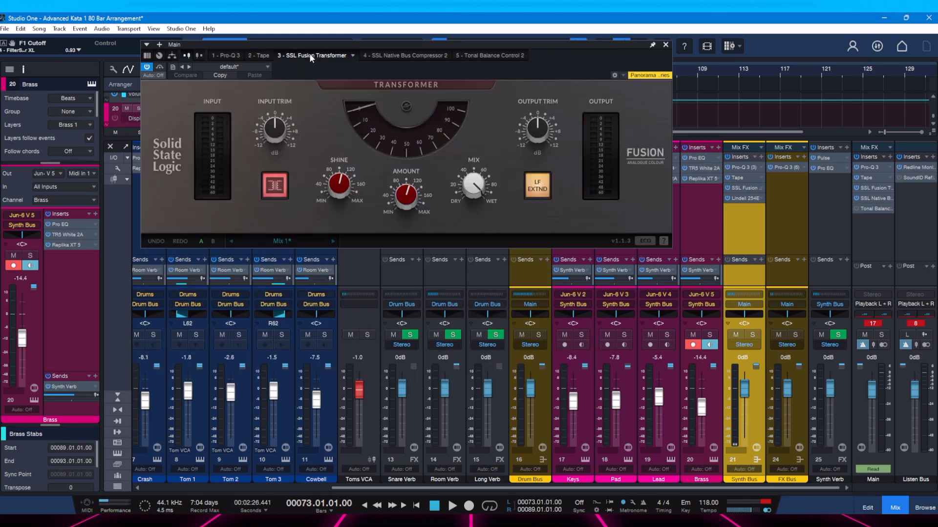
pyautogui.click(411, 54)
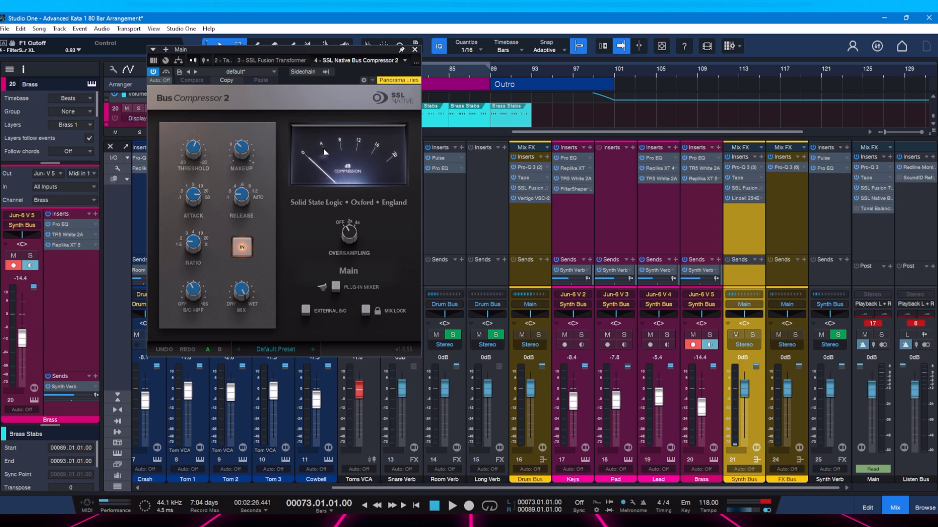
pyautogui.press('space')
pyautogui.click(414, 50)
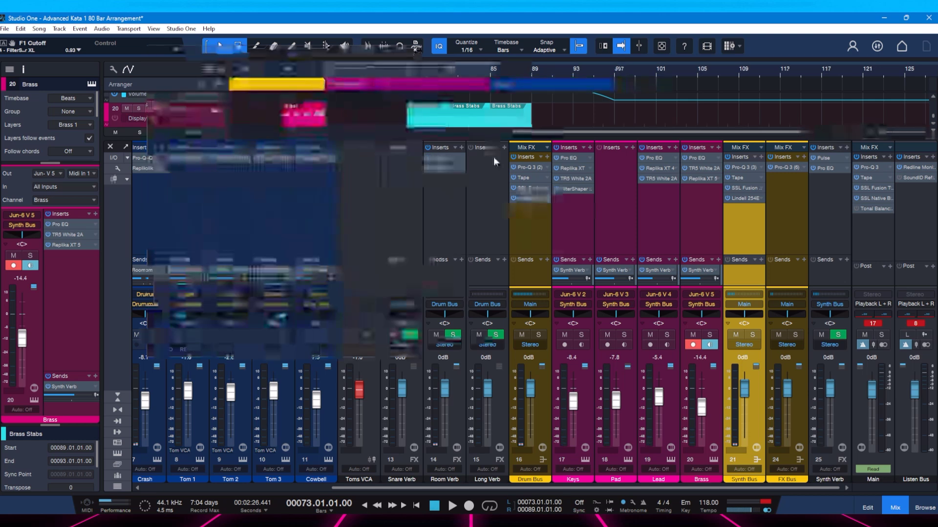
pyautogui.hotkey('ctrl', 's')
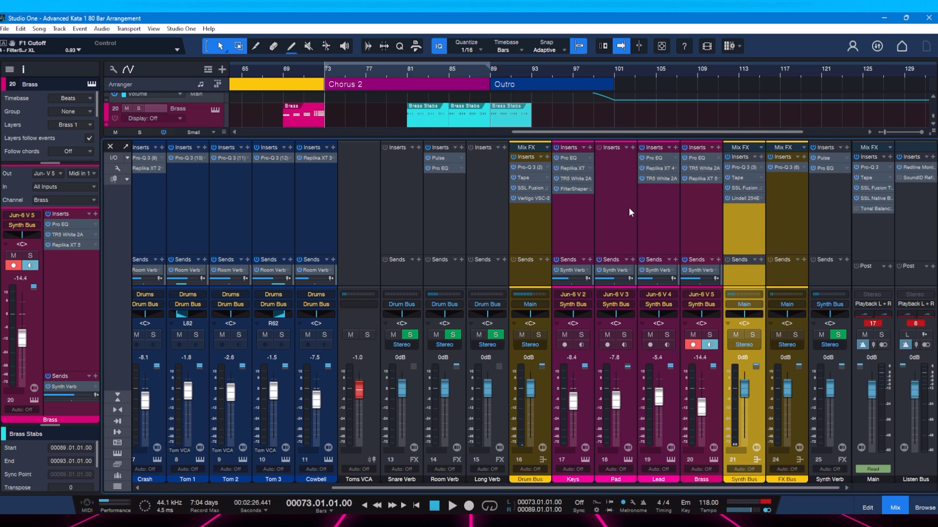
# - Set the loop range from bar 15 to bar 105 around the full arrangement and save the song
pyautogui.press('F3')
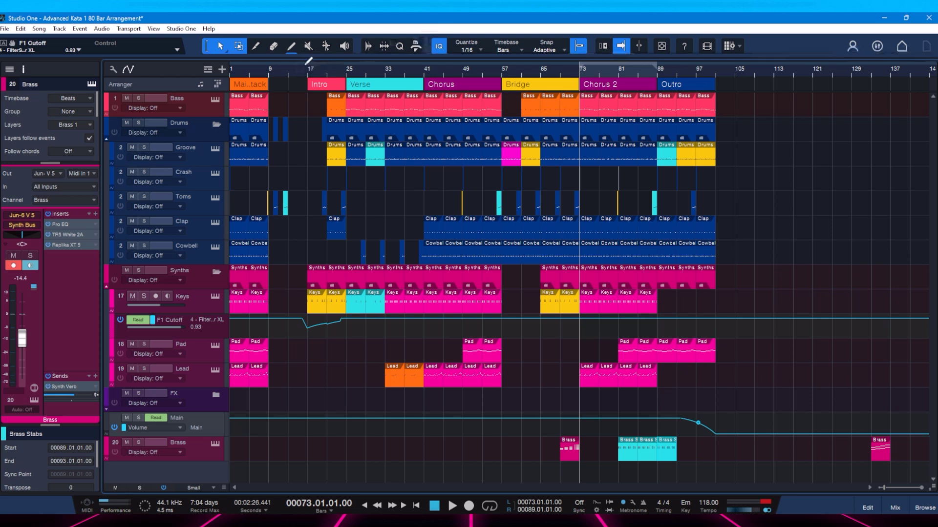
pyautogui.moveTo(303, 63); pyautogui.dragTo(737, 71)
pyautogui.hotkey('ctrl', 's')
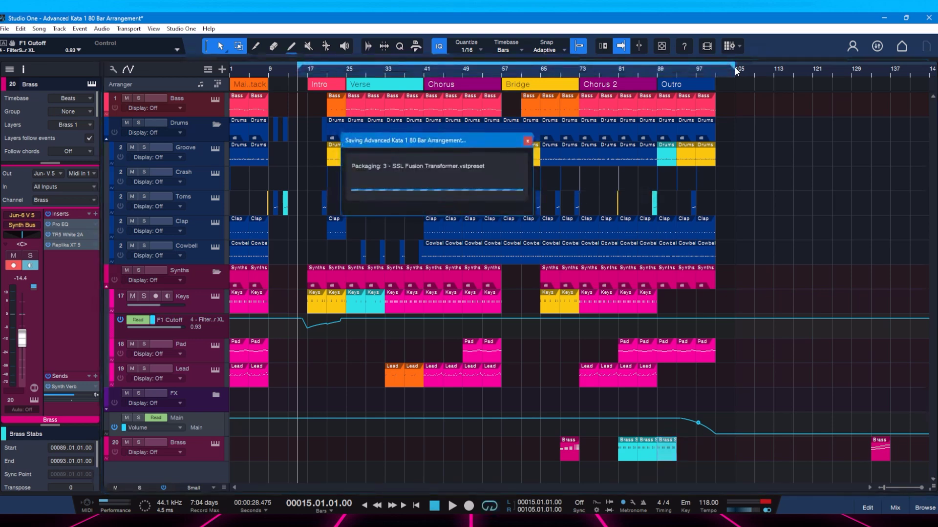
pyautogui.hotkey('shift', 'l')
pyautogui.hotkey('ctrl', 's')
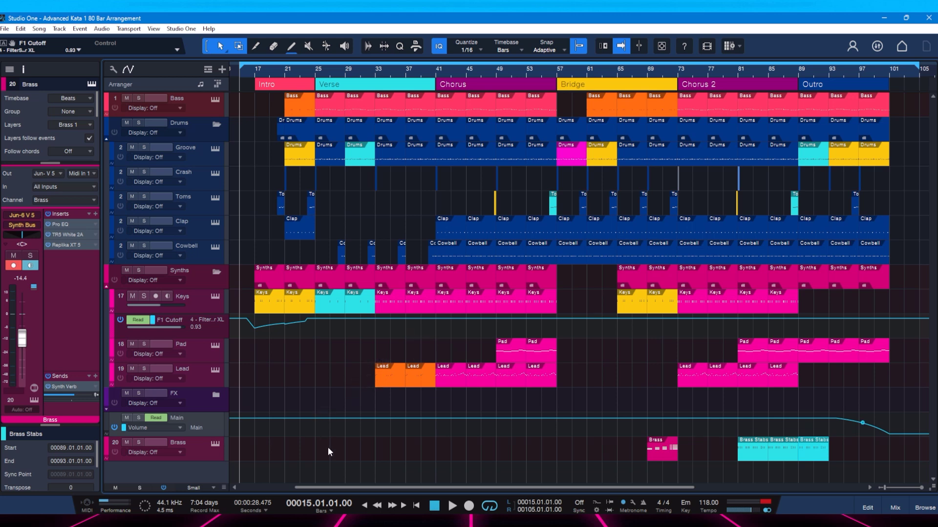
# - Play the arrangement from bar 15 and lower the Brass track's volume to -17.8 dB during Chorus 2
pyautogui.press('space')
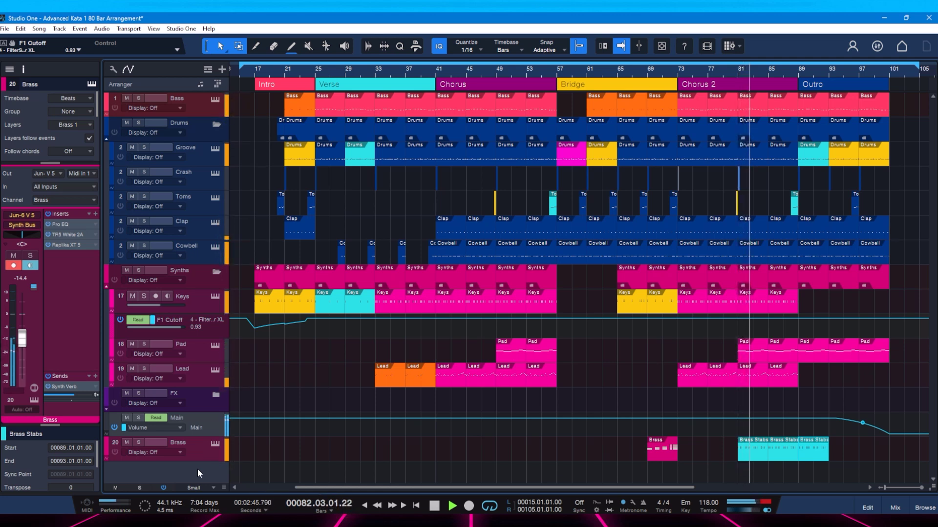
pyautogui.click(194, 451)
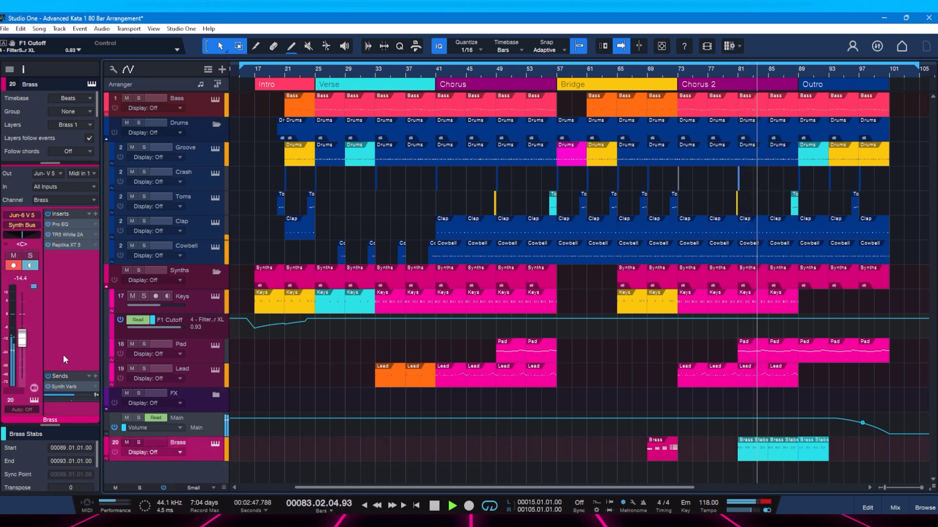
pyautogui.scroll(-1, 26, 343)
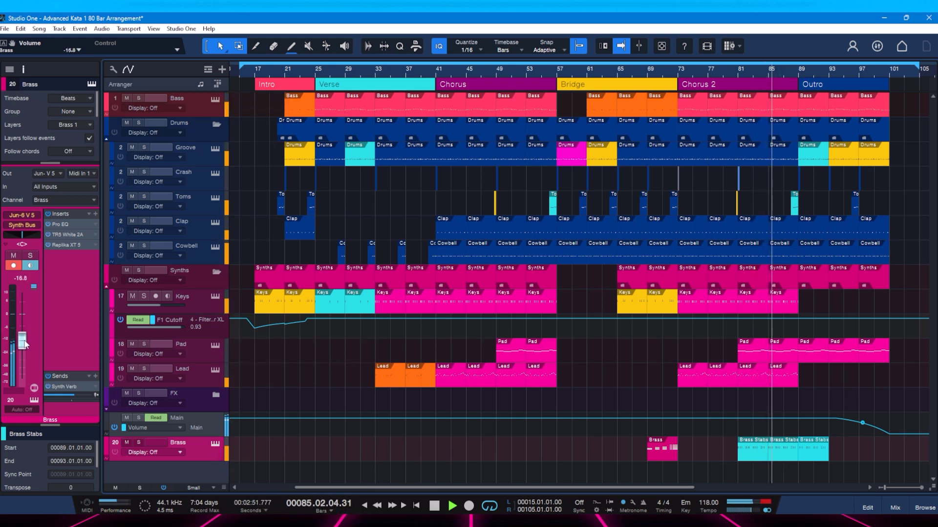
pyautogui.scroll(-1, 25, 345)
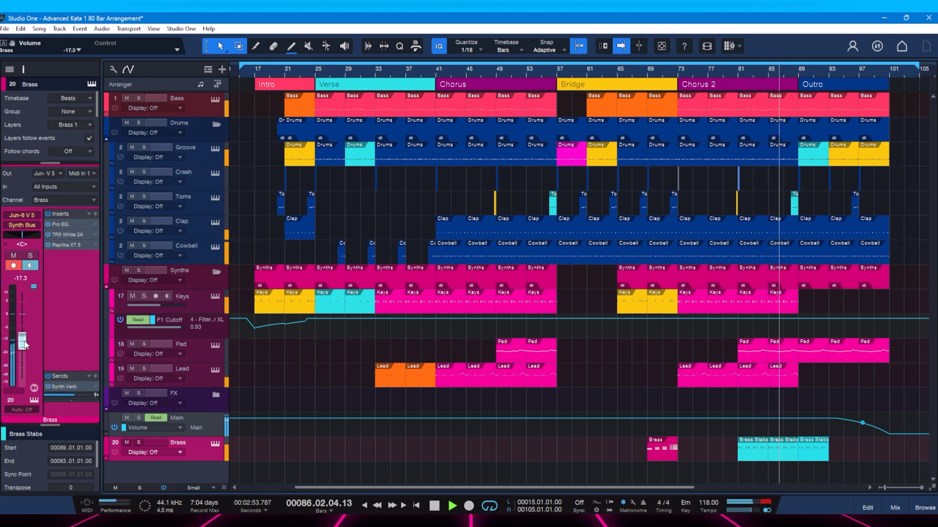
pyautogui.scroll(-1, 25, 344)
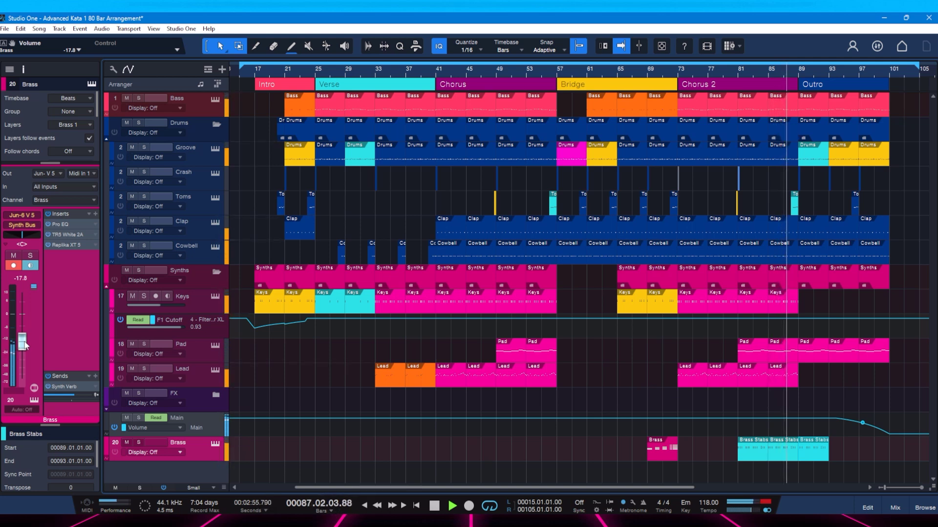